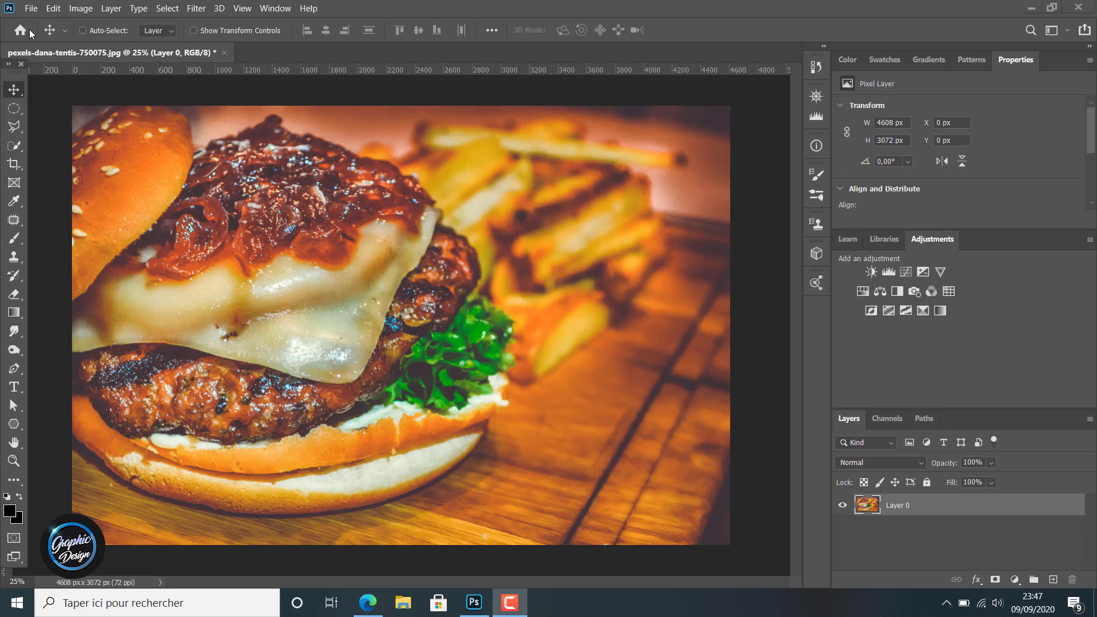
# - Create a 15 × 21 cm CMYK document at 300 pixels/inch with a white background, based on the A5 print preset
pyautogui.click(31, 8)
pyautogui.click(34, 17)
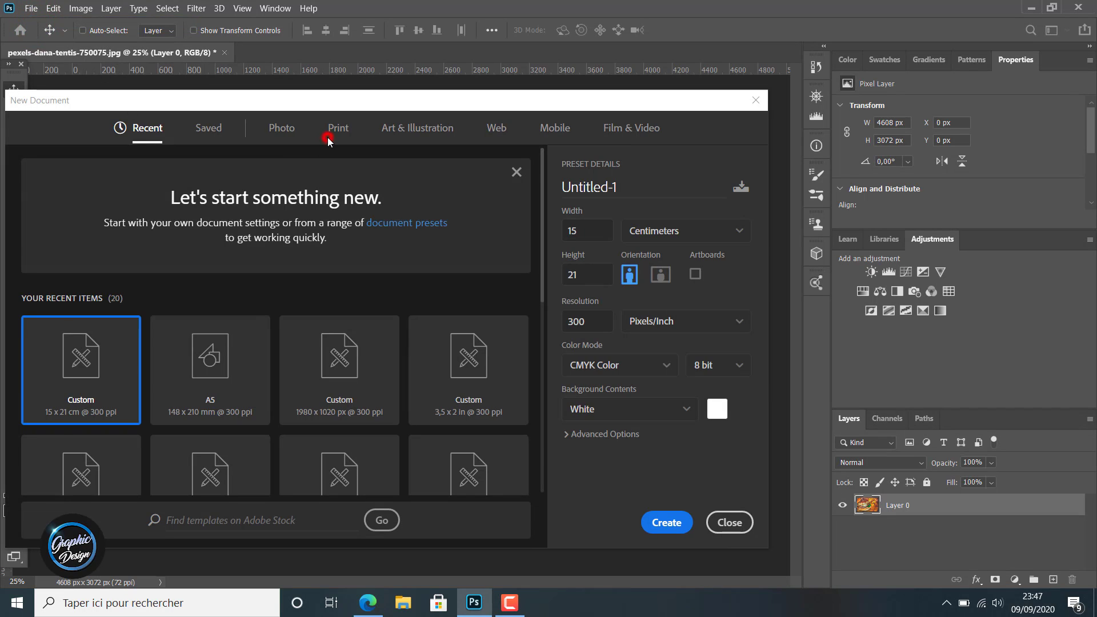
pyautogui.click(329, 139)
pyautogui.click(232, 380)
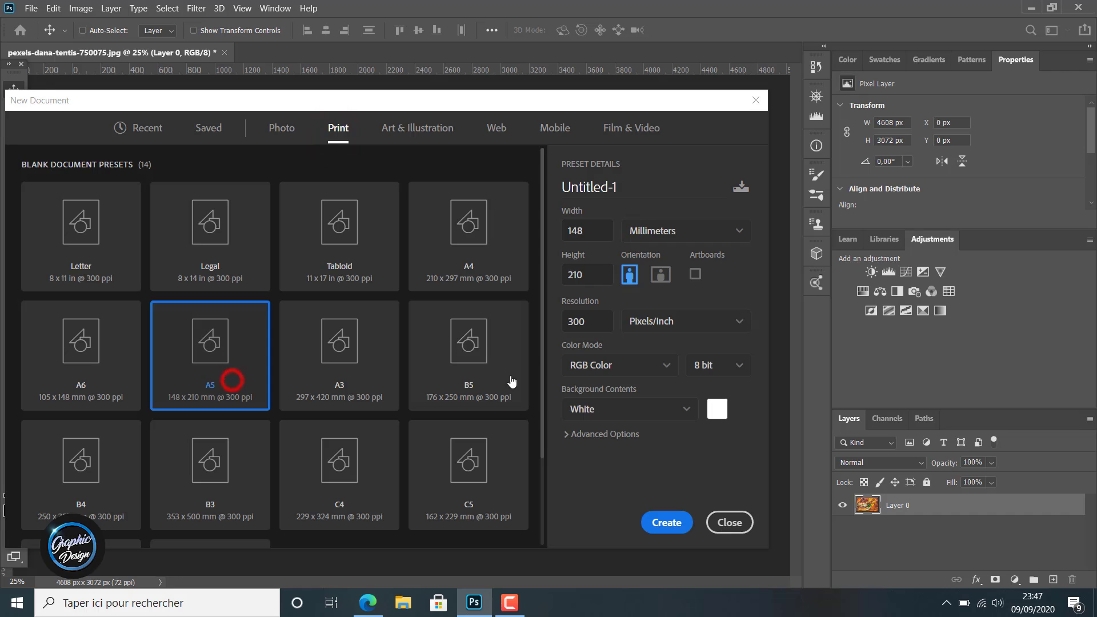
pyautogui.click(627, 231)
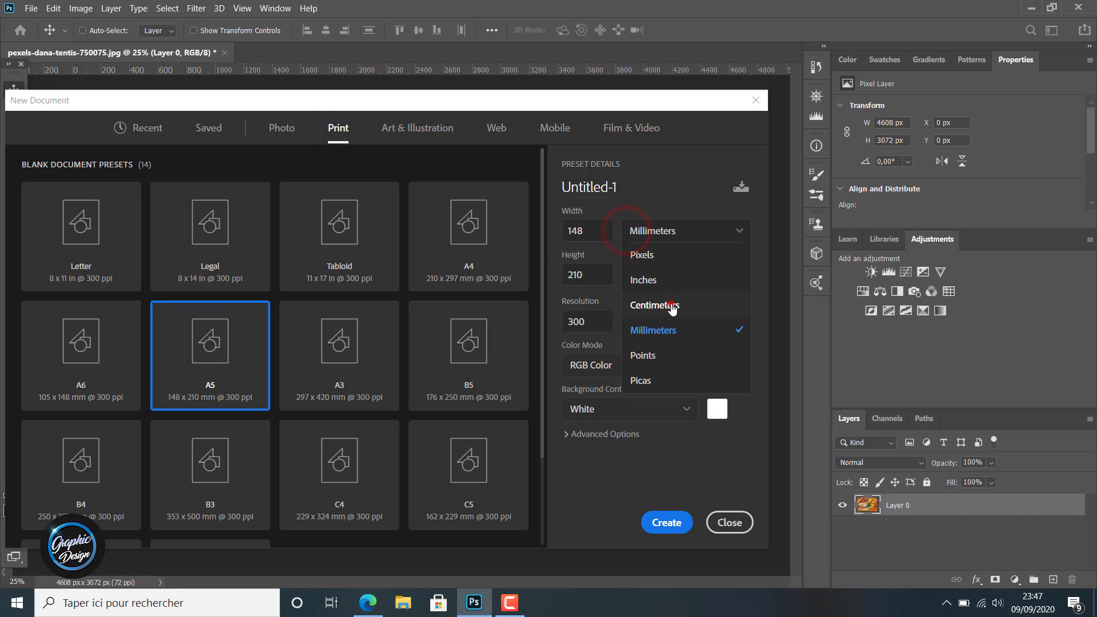
pyautogui.click(671, 305)
pyautogui.doubleClick(596, 228)
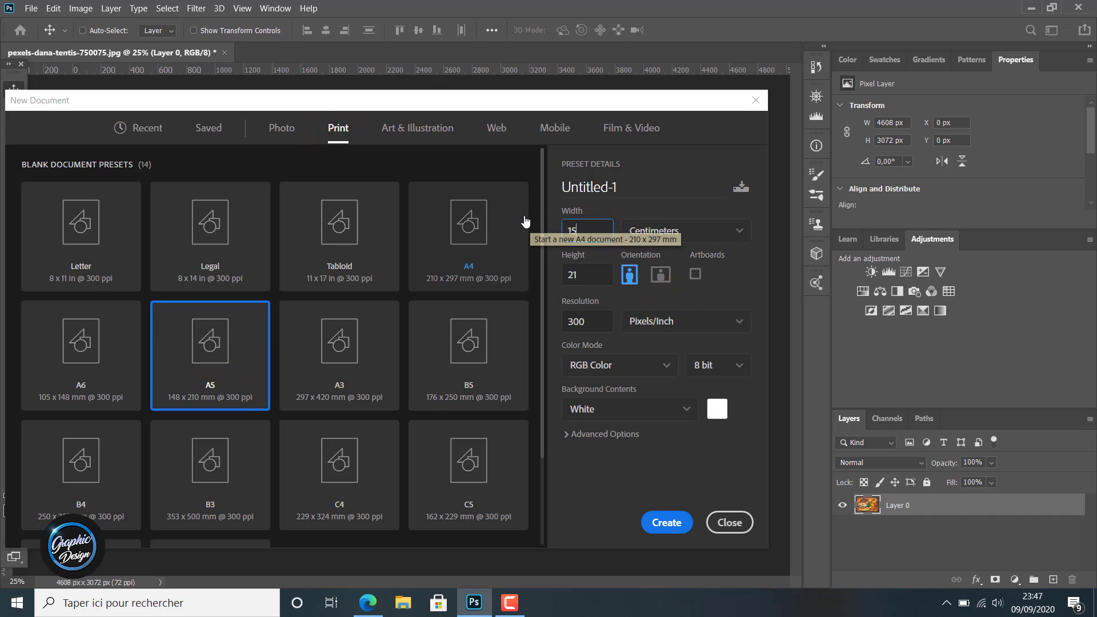
pyautogui.write('15')
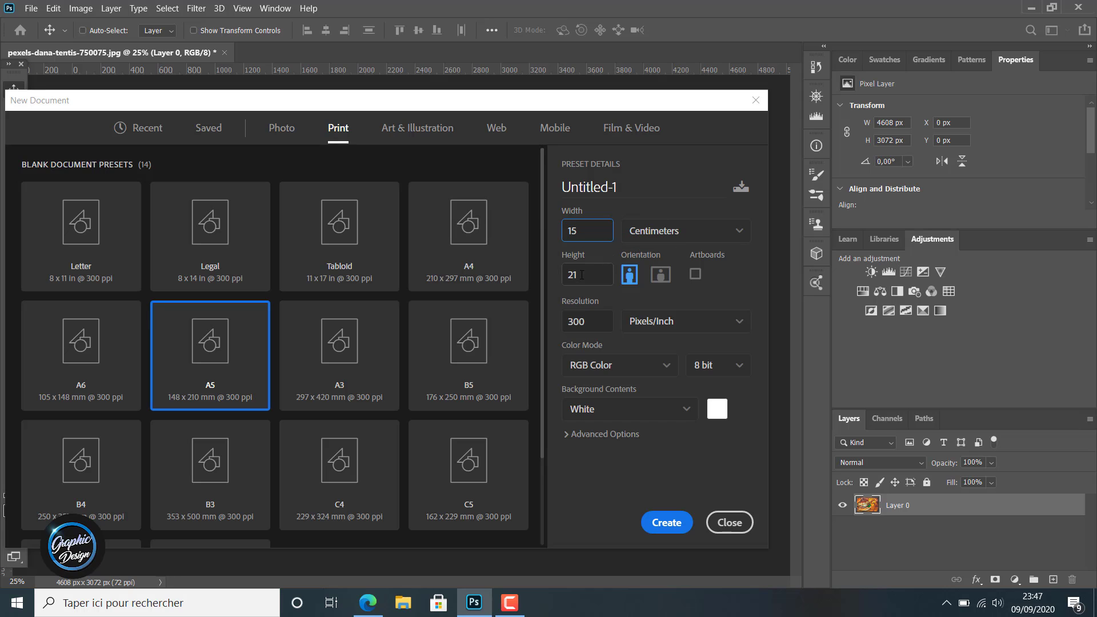
pyautogui.click(613, 371)
pyautogui.click(597, 458)
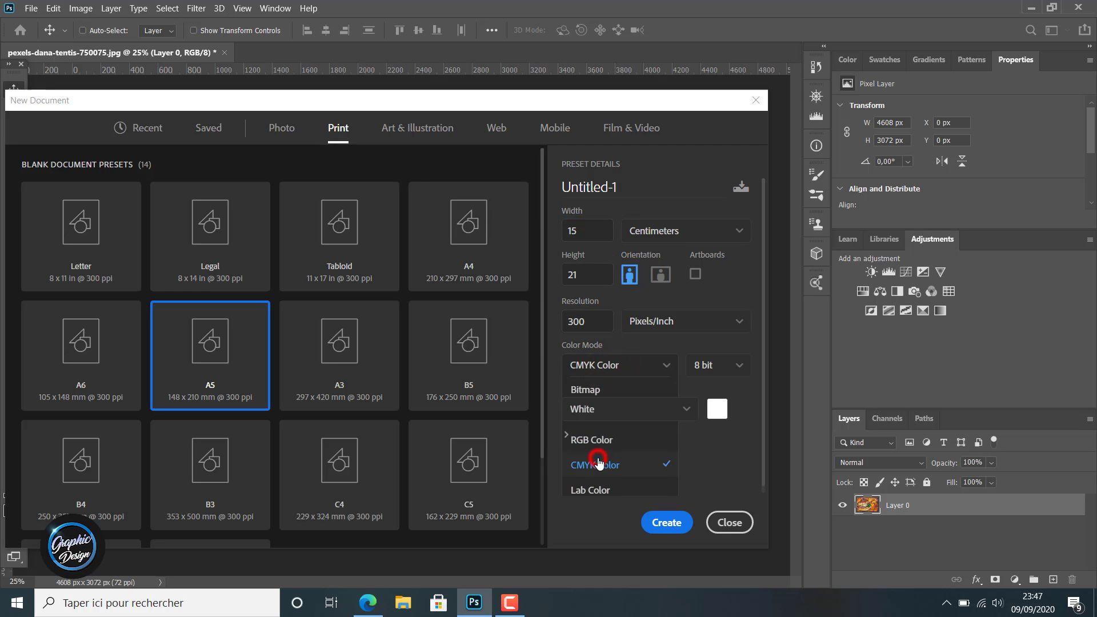
pyautogui.click(685, 523)
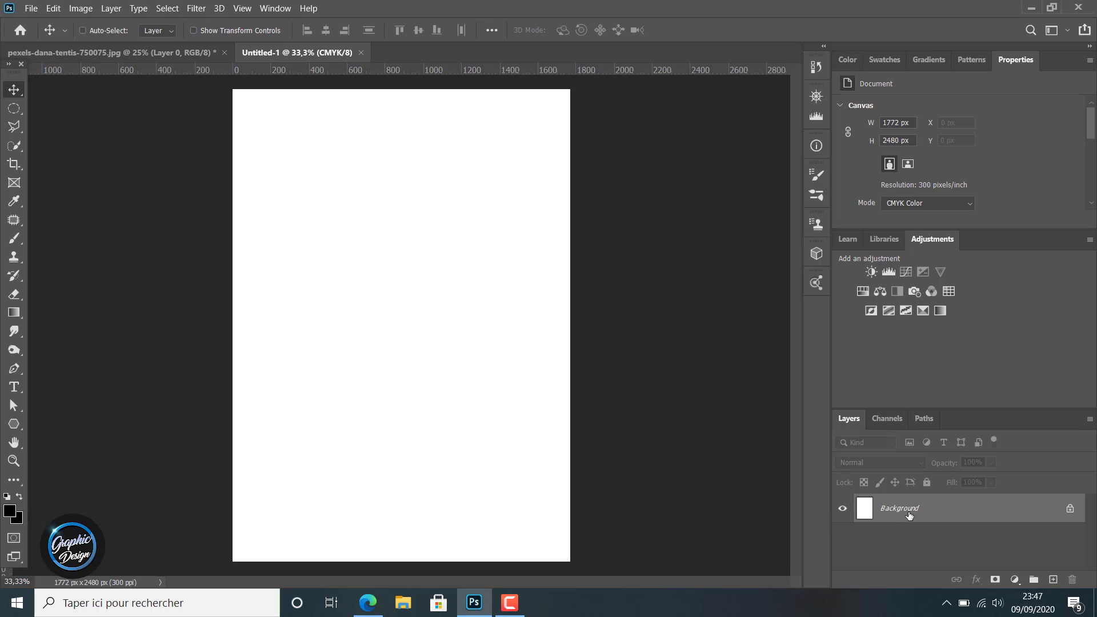
# - Convert the locked Background into a regular layer and add a new empty layer above it
pyautogui.doubleClick(908, 516)
pyautogui.click(672, 171)
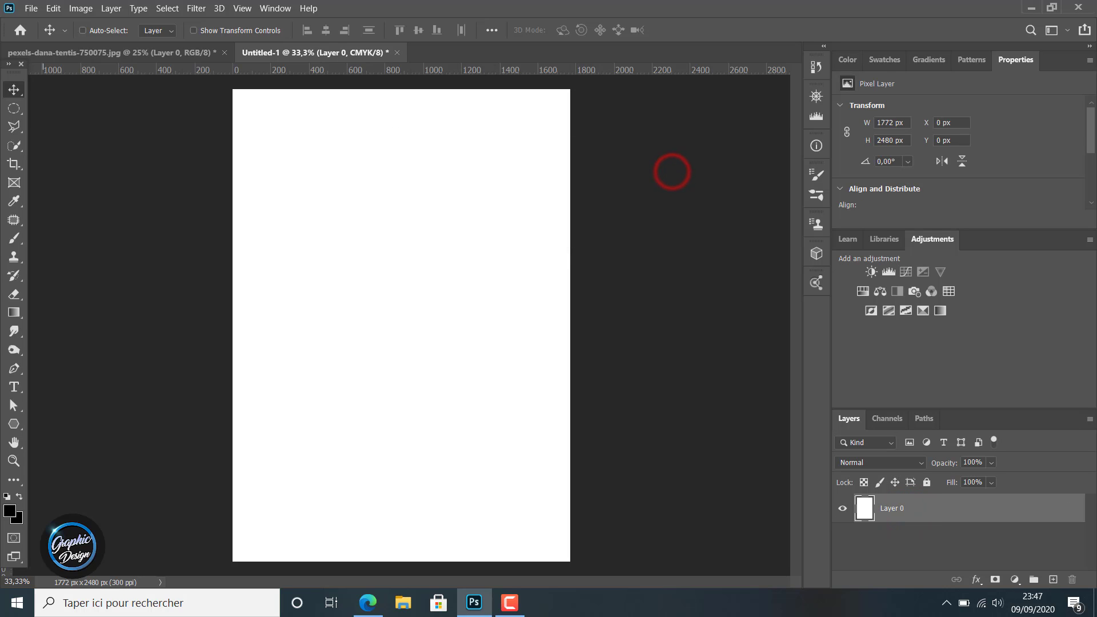
pyautogui.click(1054, 579)
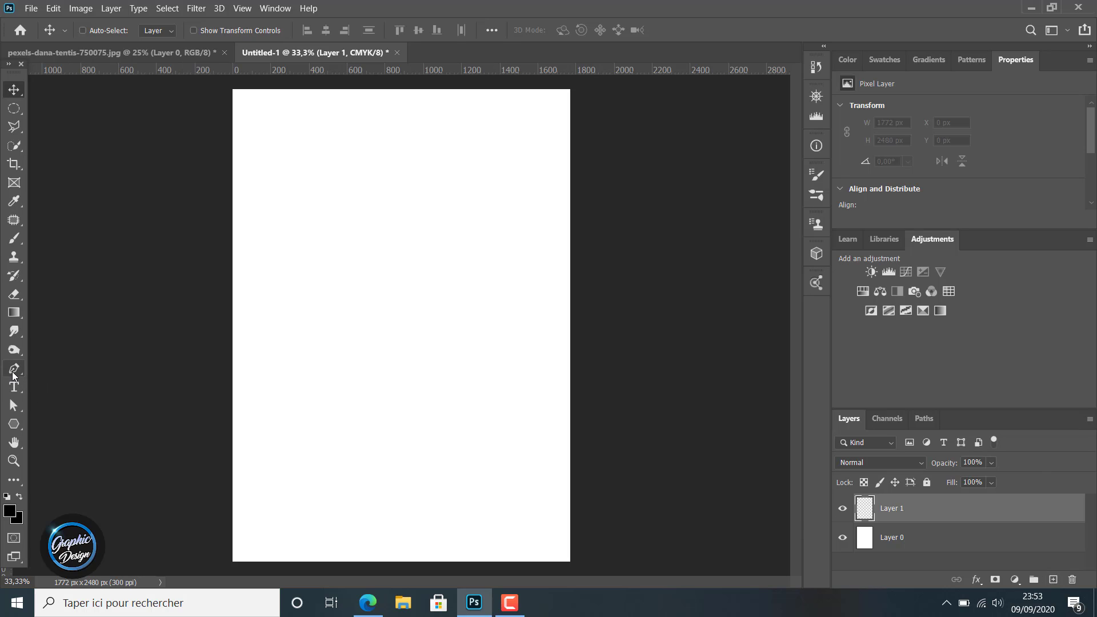
# - Draw a downward-bulging Pen tool shape curve about 1877 px wide from the page's left edge past its right edge, with no fill
pyautogui.moveTo(14, 369); pyautogui.dragTo(59, 366)
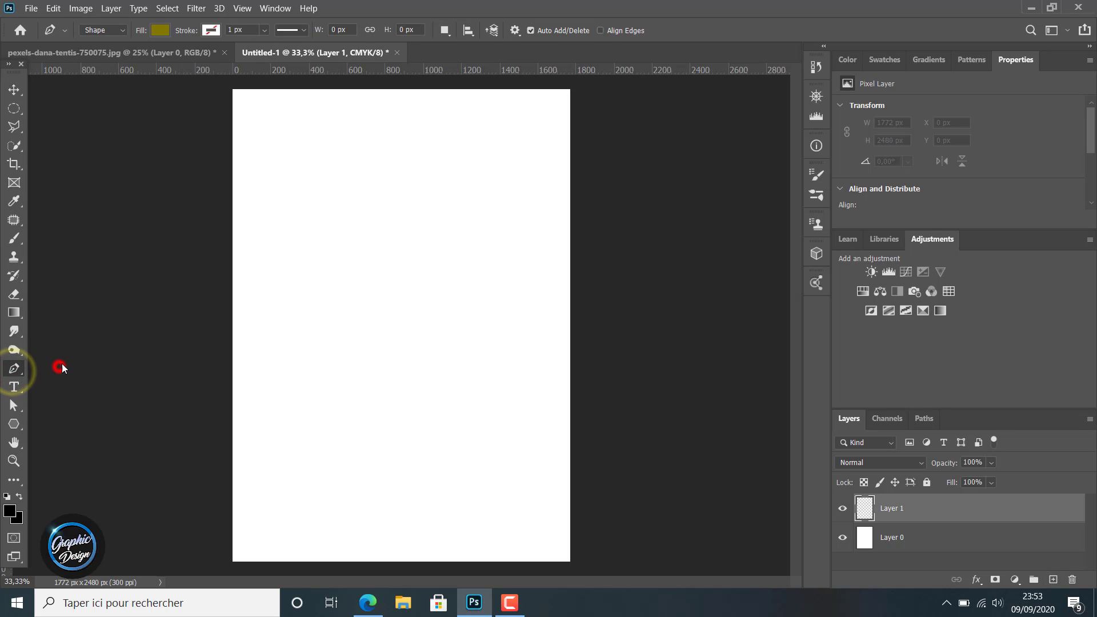
pyautogui.click(232, 243)
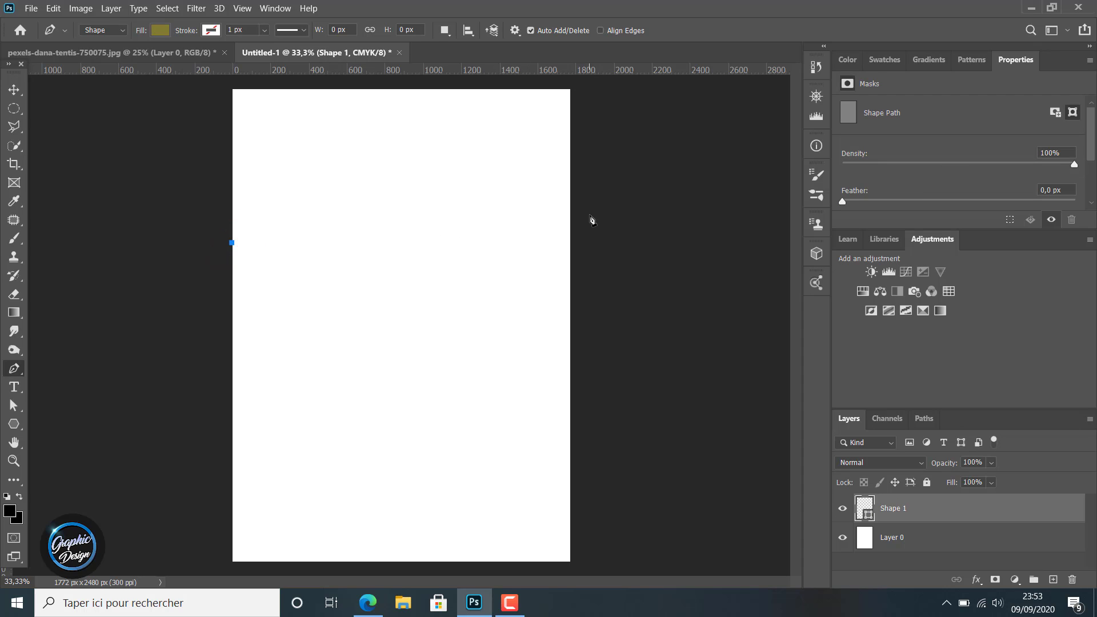
pyautogui.moveTo(589, 214); pyautogui.dragTo(829, 13)
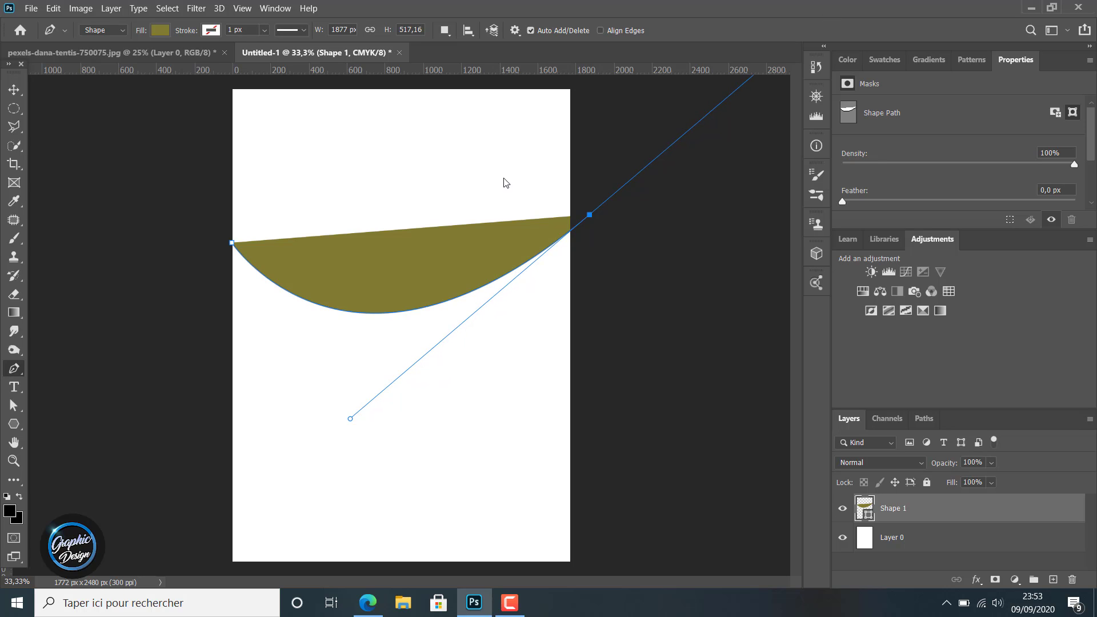
pyautogui.click(160, 29)
pyautogui.click(77, 58)
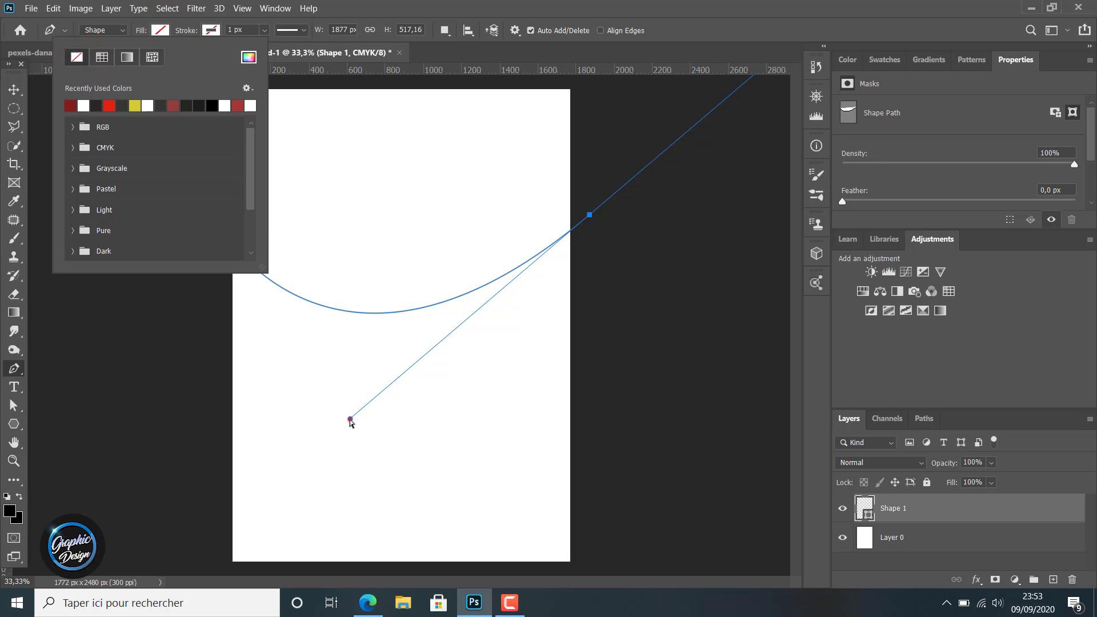
# - Refine the curve by raising both end anchors and adjusting the right anchor's handle, making it about 2003 px wide
pyautogui.moveTo(351, 419); pyautogui.dragTo(369, 427)
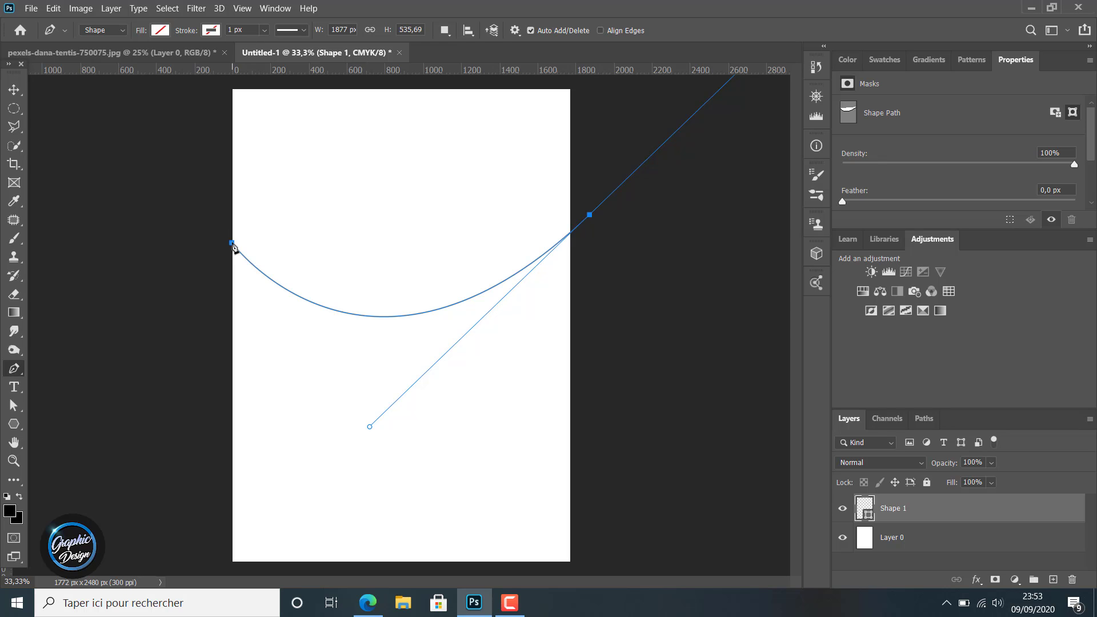
pyautogui.moveTo(233, 246); pyautogui.dragTo(232, 230)
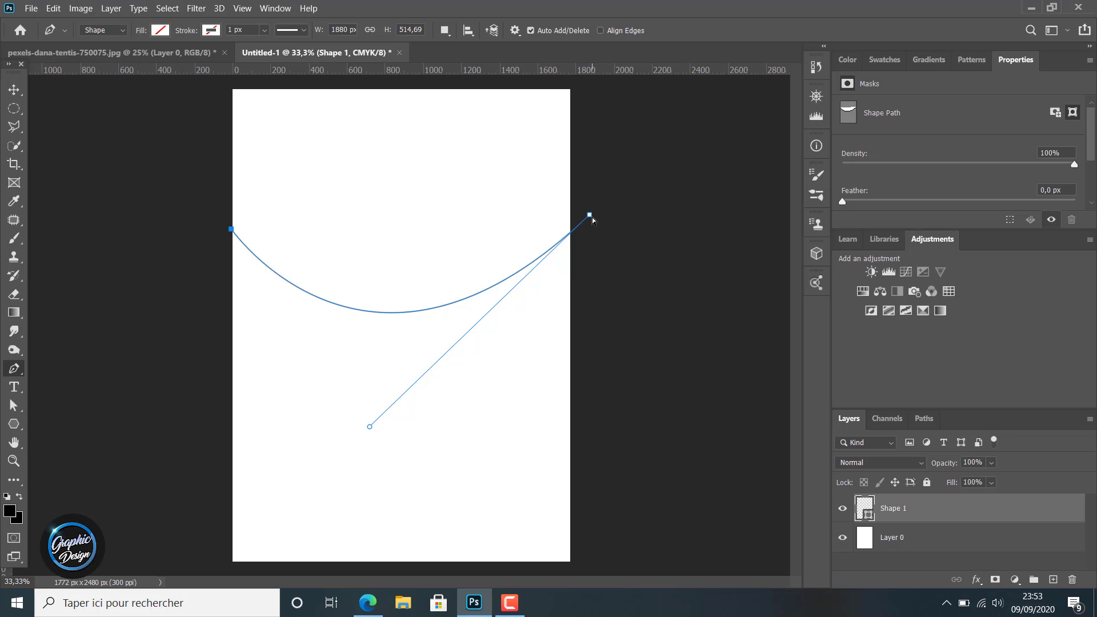
pyautogui.moveTo(591, 218); pyautogui.dragTo(616, 202)
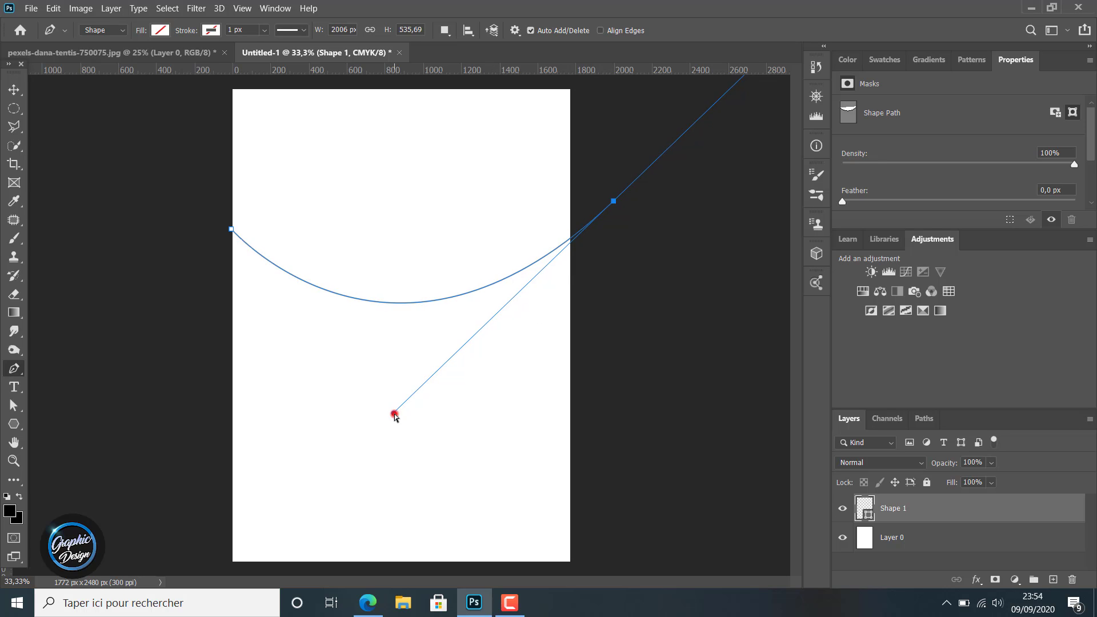
pyautogui.moveTo(394, 413); pyautogui.dragTo(374, 428)
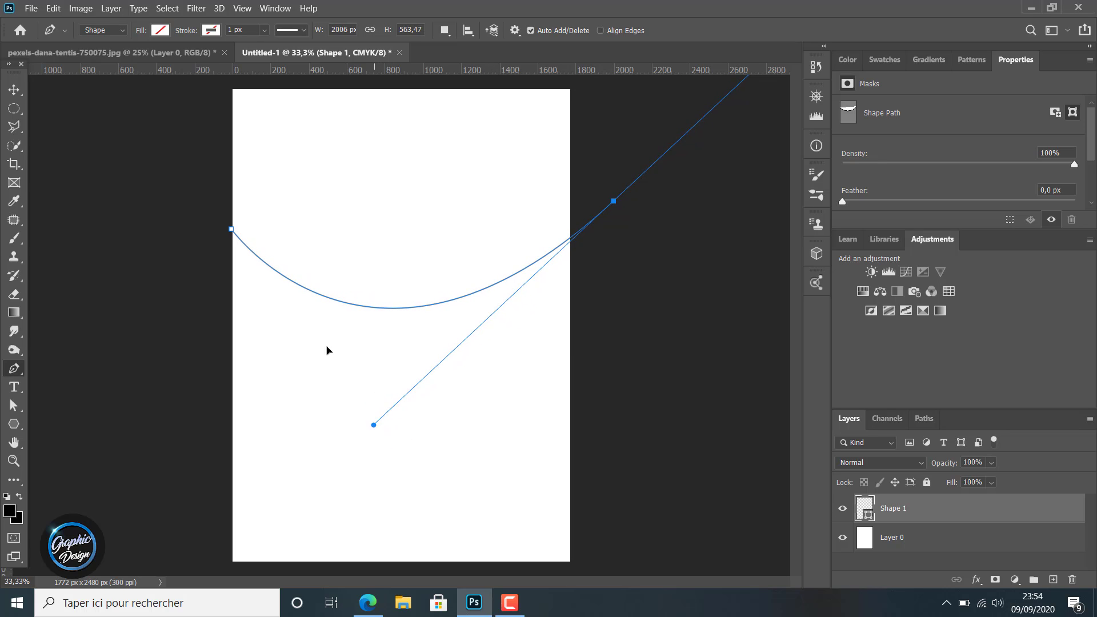
pyautogui.moveTo(230, 231); pyautogui.dragTo(229, 220)
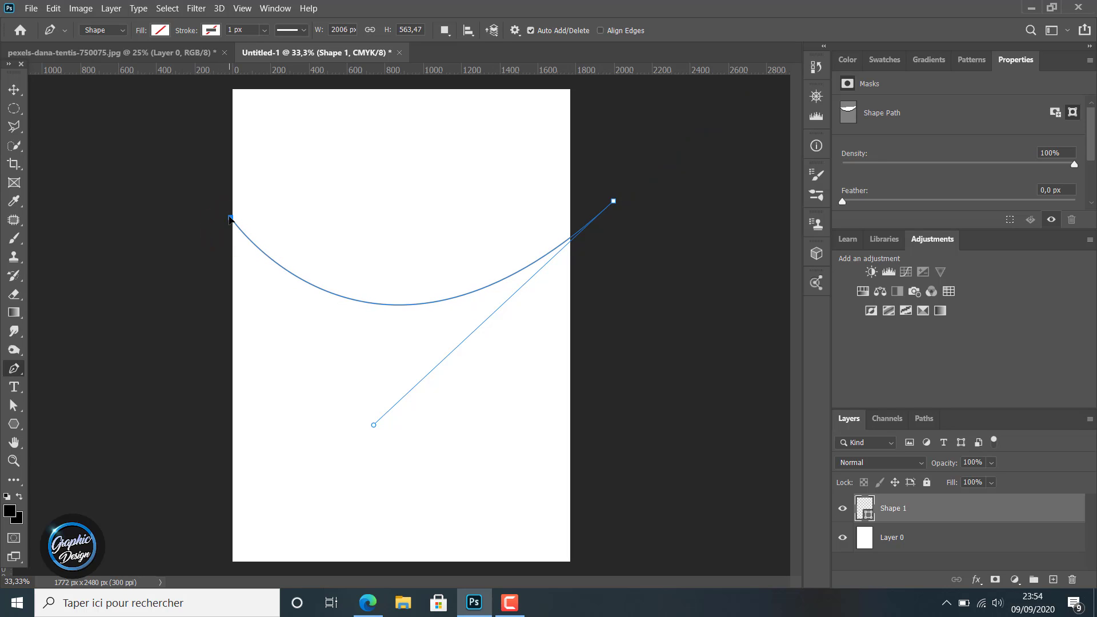
pyautogui.moveTo(616, 204); pyautogui.dragTo(615, 193)
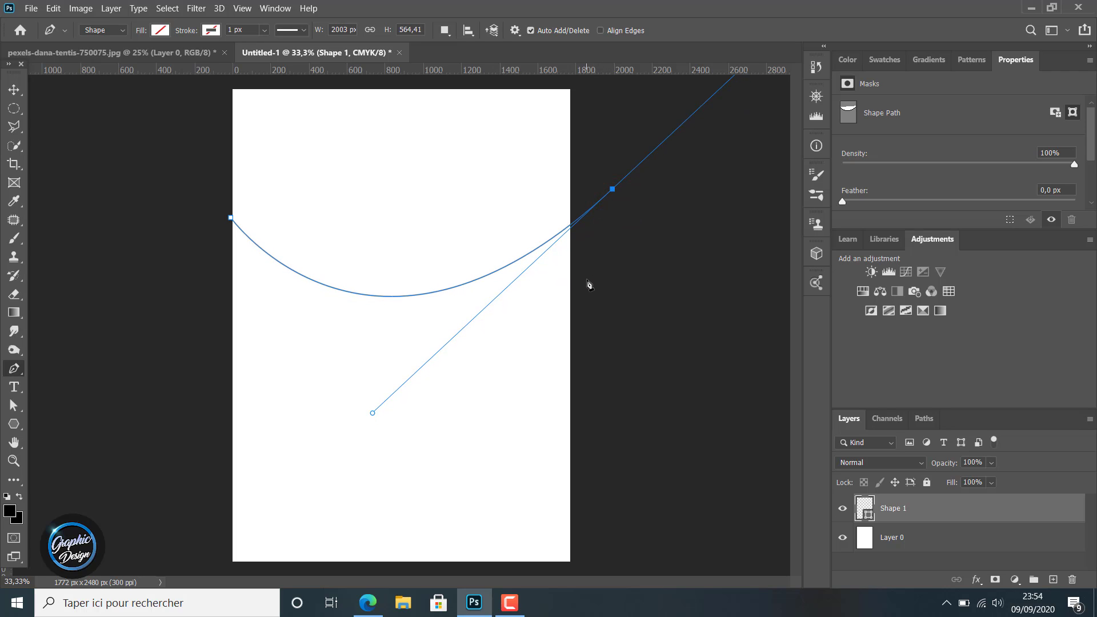
# - Close the curved path around the area above the page's top-left corner and fill the shape with bright red
pyautogui.click(227, 81)
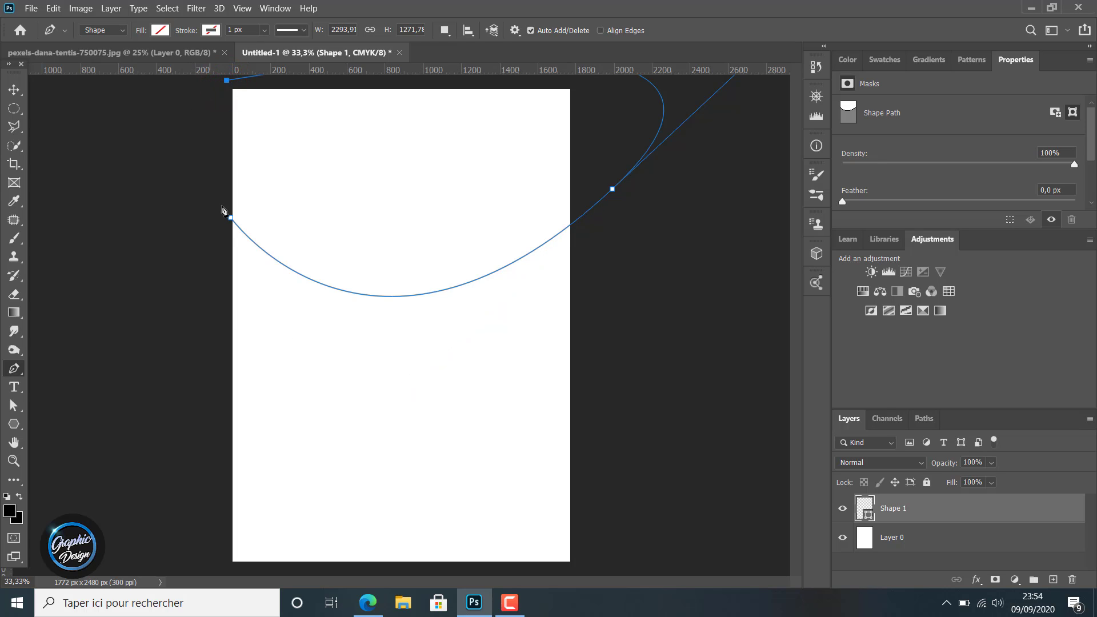
pyautogui.click(231, 218)
pyautogui.click(161, 31)
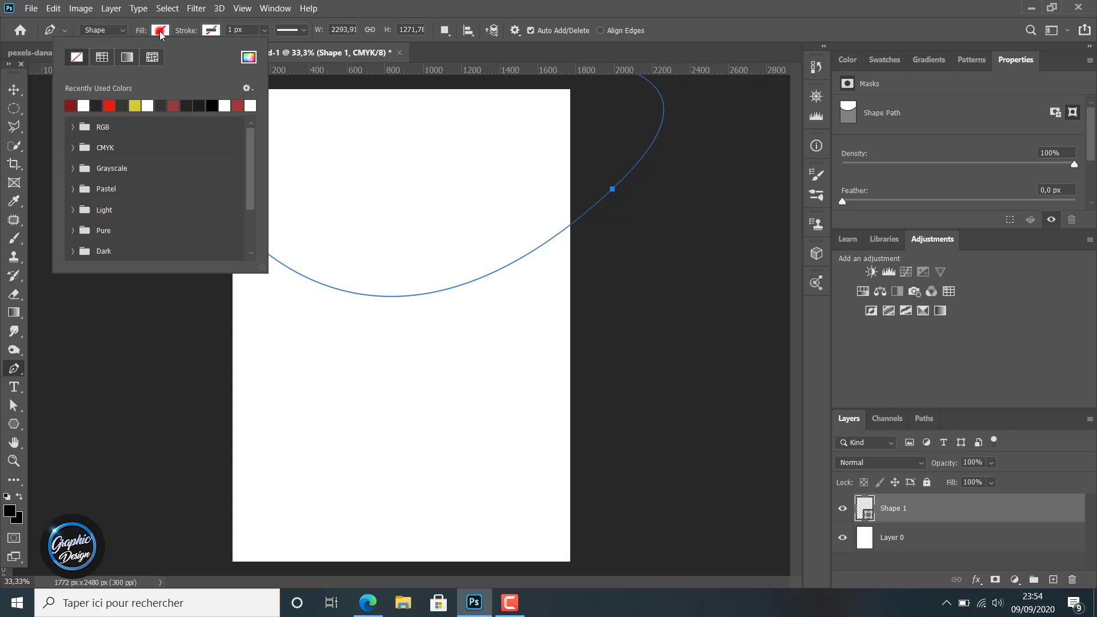
pyautogui.click(109, 104)
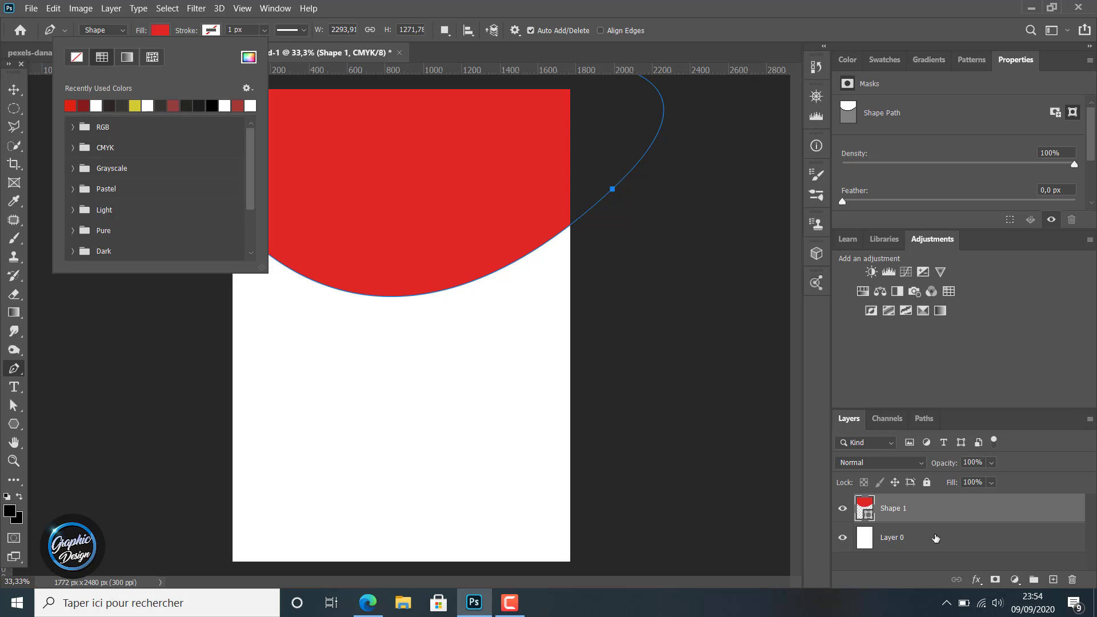
# - Copy the burger photo from pexels-dana-tentis-750075.jpg into the Untitled-1 document, directly above Layer 0
pyautogui.click(935, 538)
pyautogui.doubleClick(935, 538)
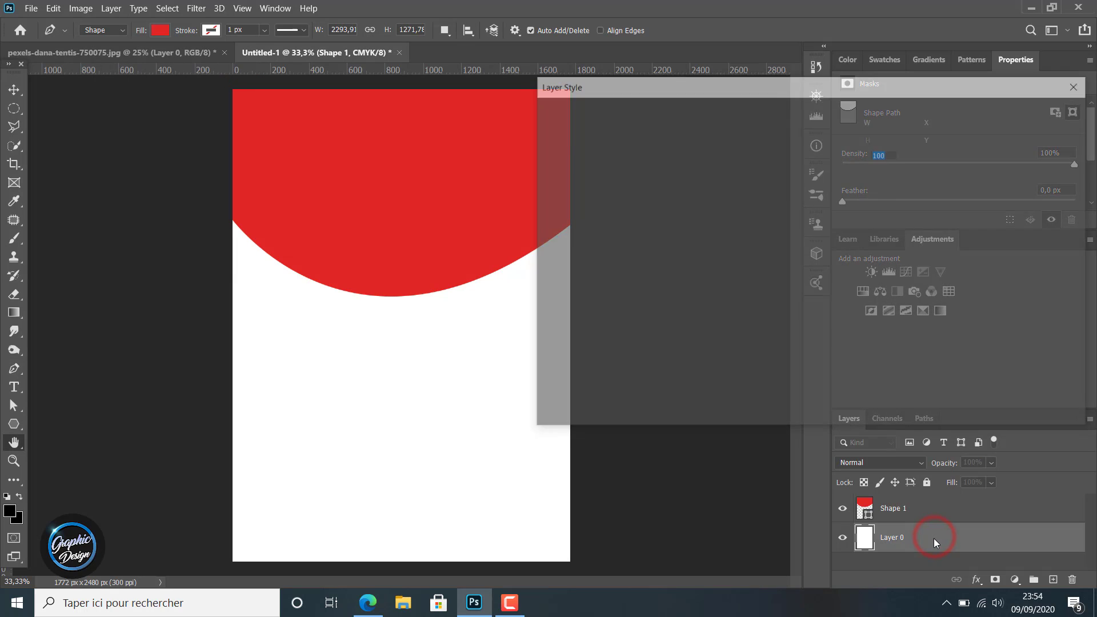
pyautogui.click(1079, 84)
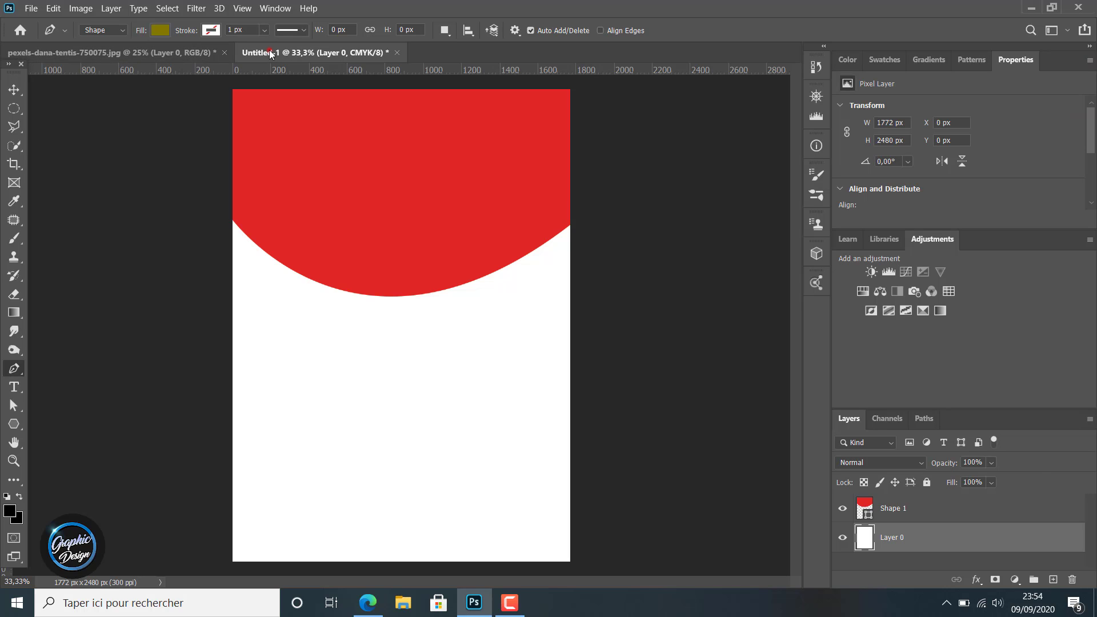
pyautogui.click(203, 55)
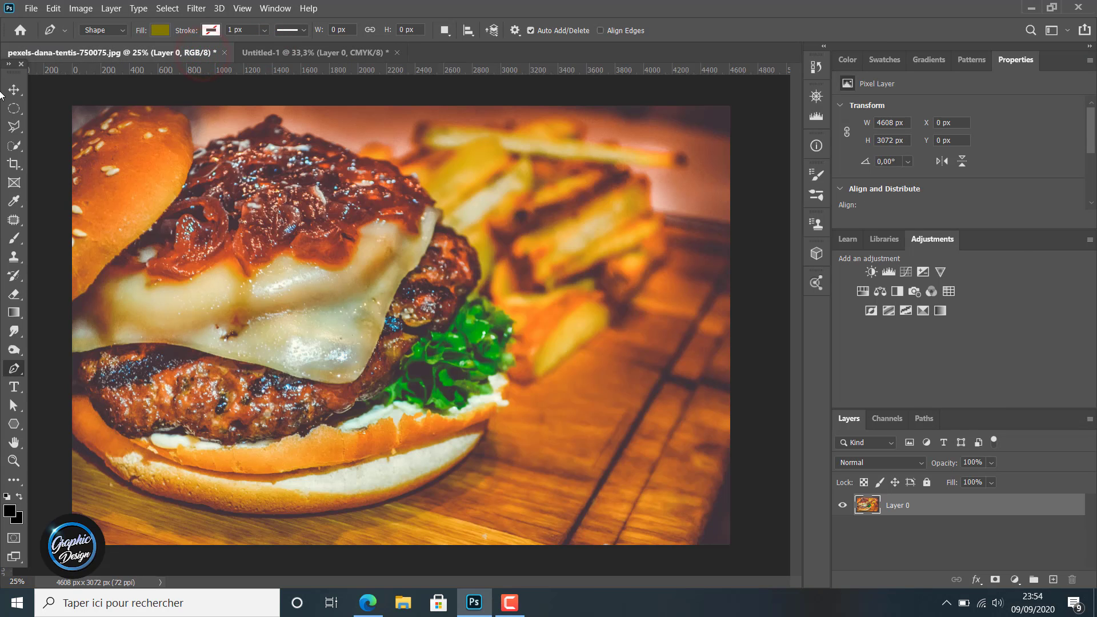
pyautogui.click(14, 90)
pyautogui.click(289, 304)
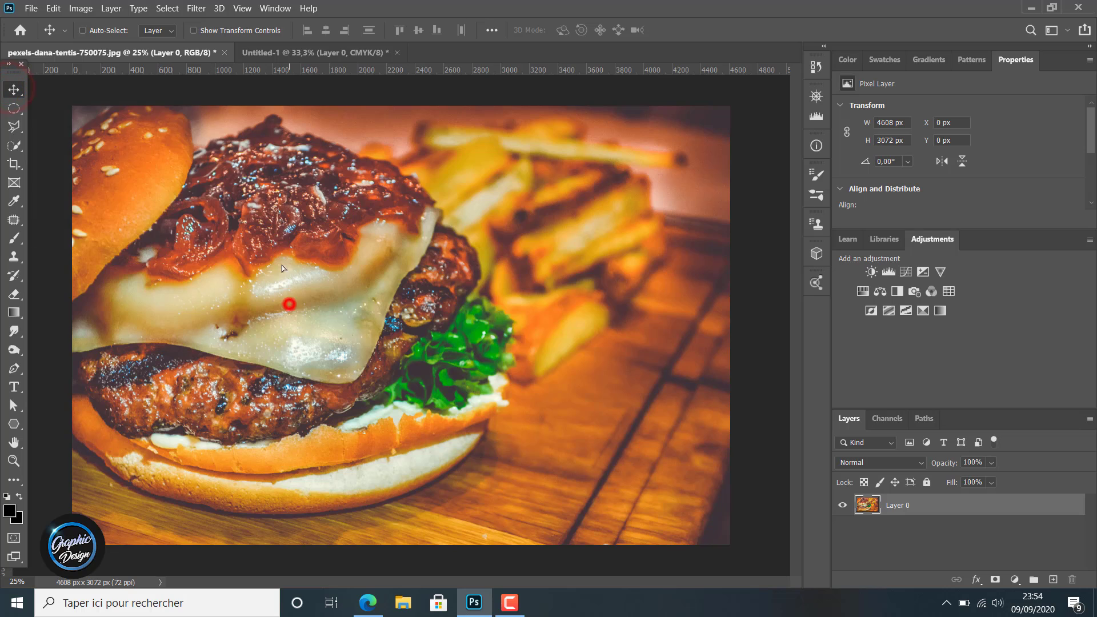
pyautogui.moveTo(282, 265); pyautogui.dragTo(405, 237)
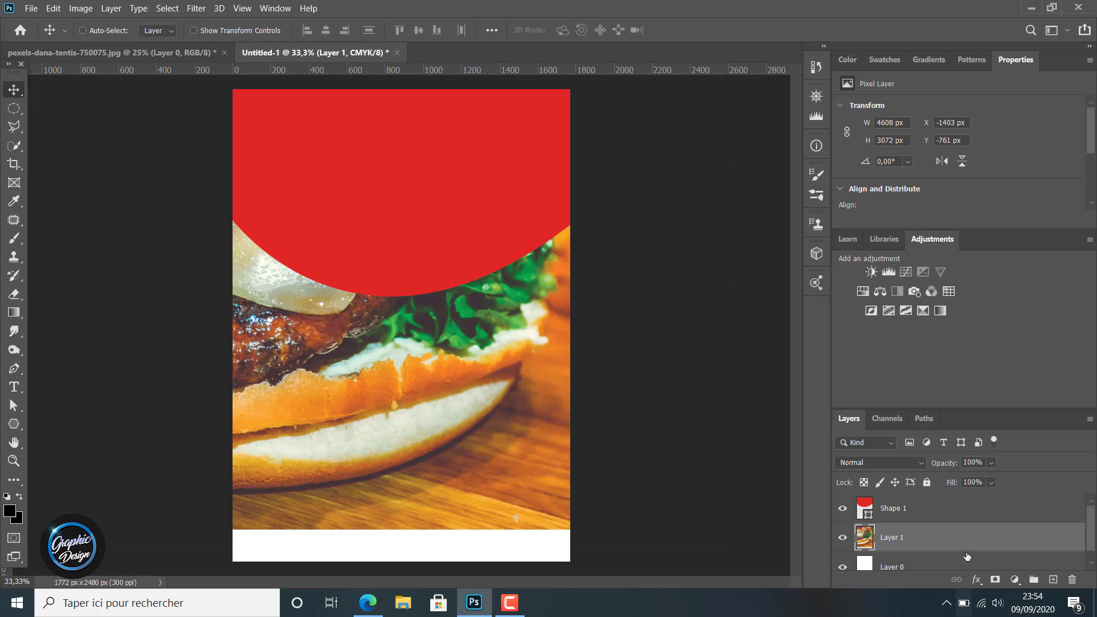
# - Convert the burger layer to a smart object, scale it to 37.43%, and place it at the page's top-left corner
pyautogui.rightClick(965, 553)
pyautogui.click(841, 185)
pyautogui.hotkey('ctrl', 't')
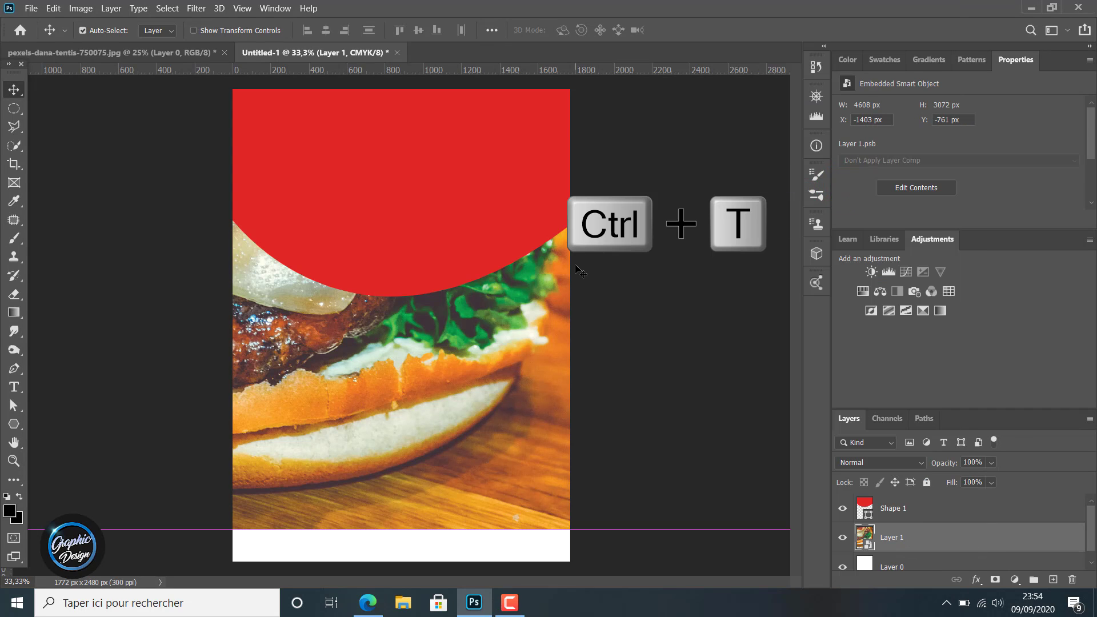
pyautogui.moveTo(186, 201); pyautogui.dragTo(352, 296)
pyautogui.moveTo(224, 183); pyautogui.dragTo(212, 232)
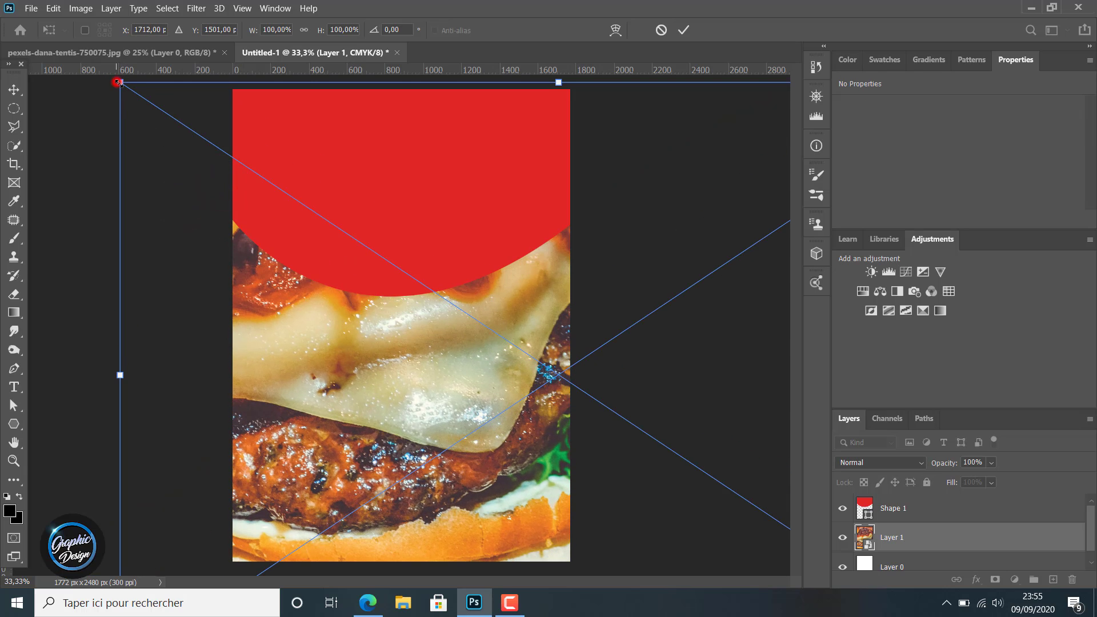
pyautogui.moveTo(117, 82); pyautogui.dragTo(437, 294)
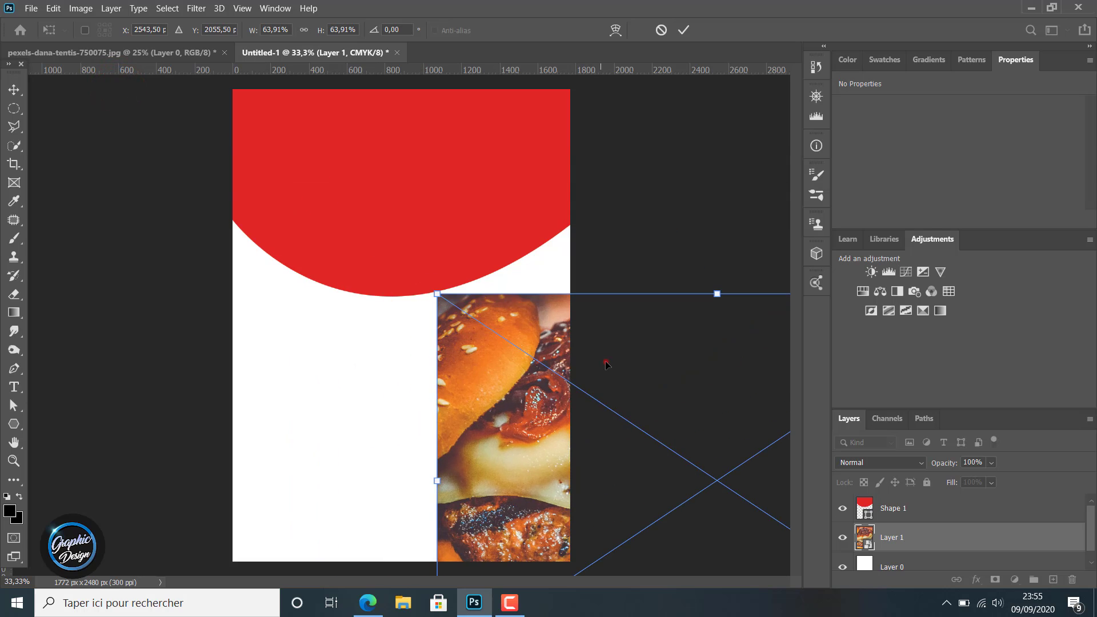
pyautogui.moveTo(606, 364); pyautogui.dragTo(371, 241)
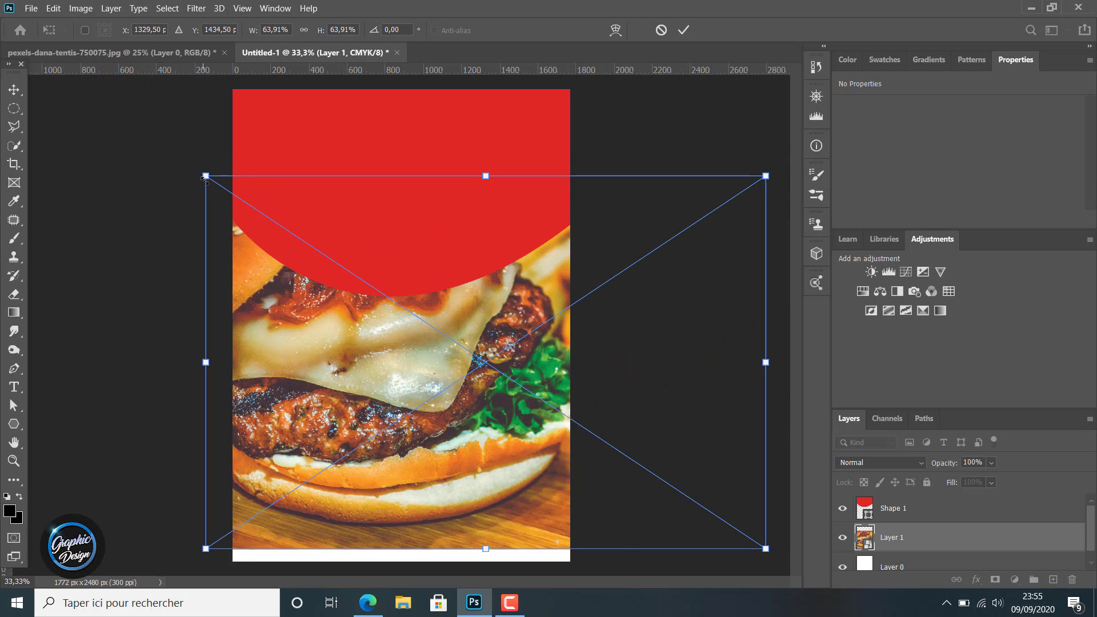
pyautogui.moveTo(206, 176); pyautogui.dragTo(437, 330)
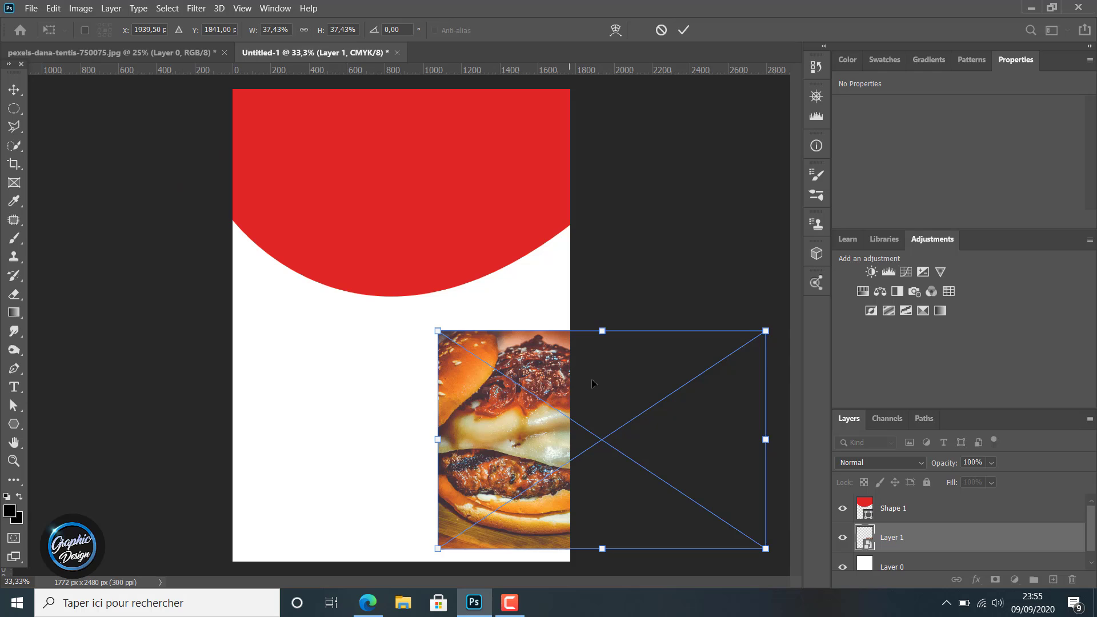
pyautogui.moveTo(591, 383); pyautogui.dragTo(388, 139)
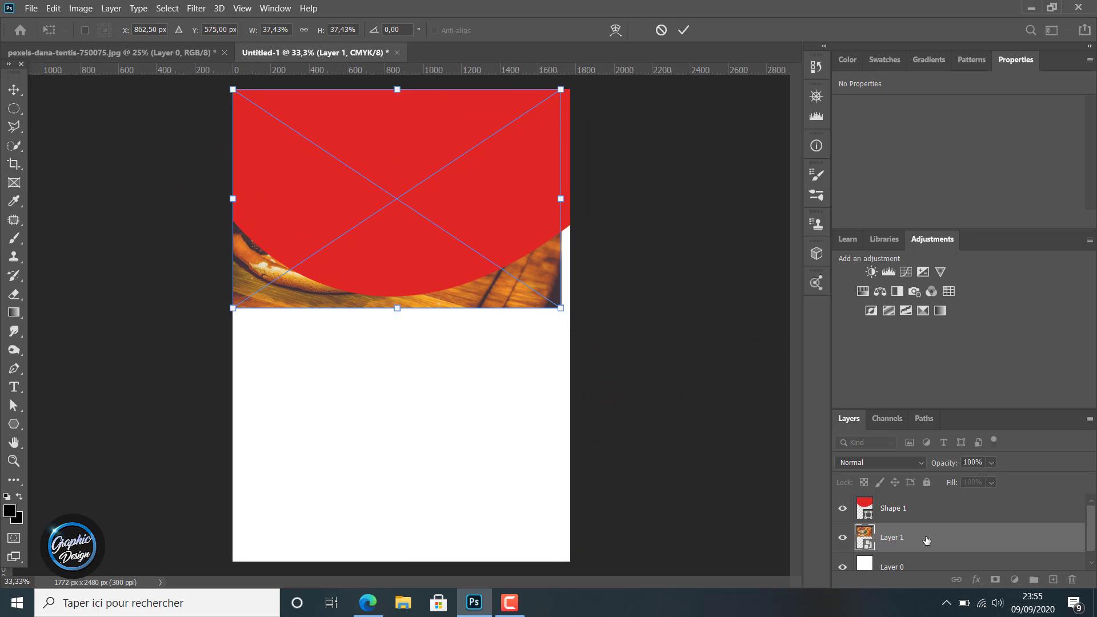
# - Move the burger layer above the red shape and resize it to 38.45% wide and 35.42% high, spanning the page width
pyautogui.moveTo(926, 540); pyautogui.dragTo(925, 502)
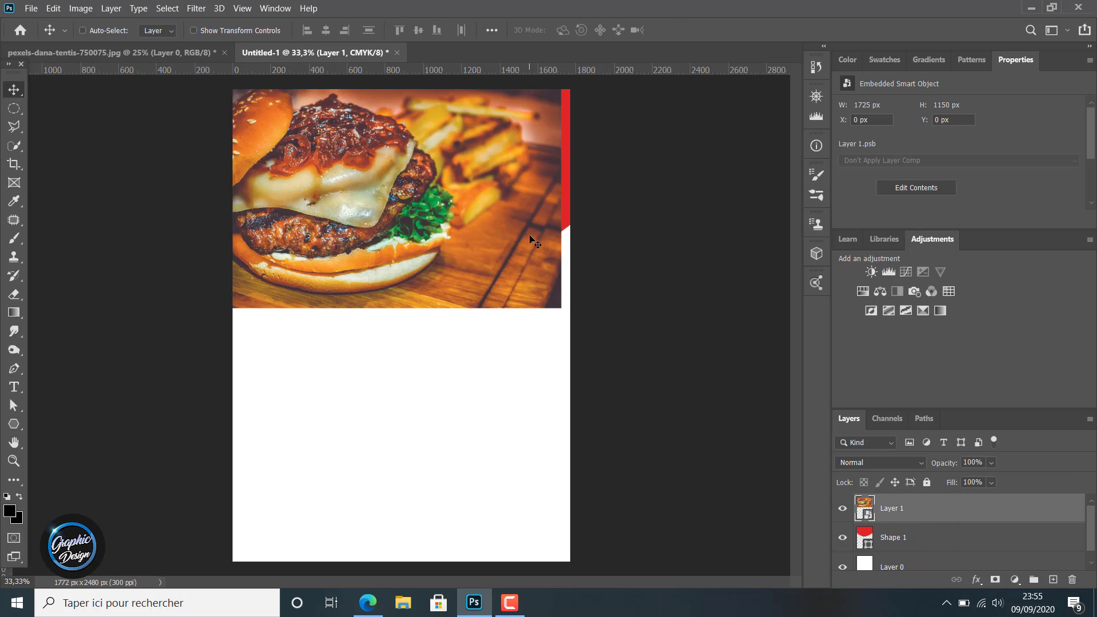
pyautogui.hotkey('ctrl', 't')
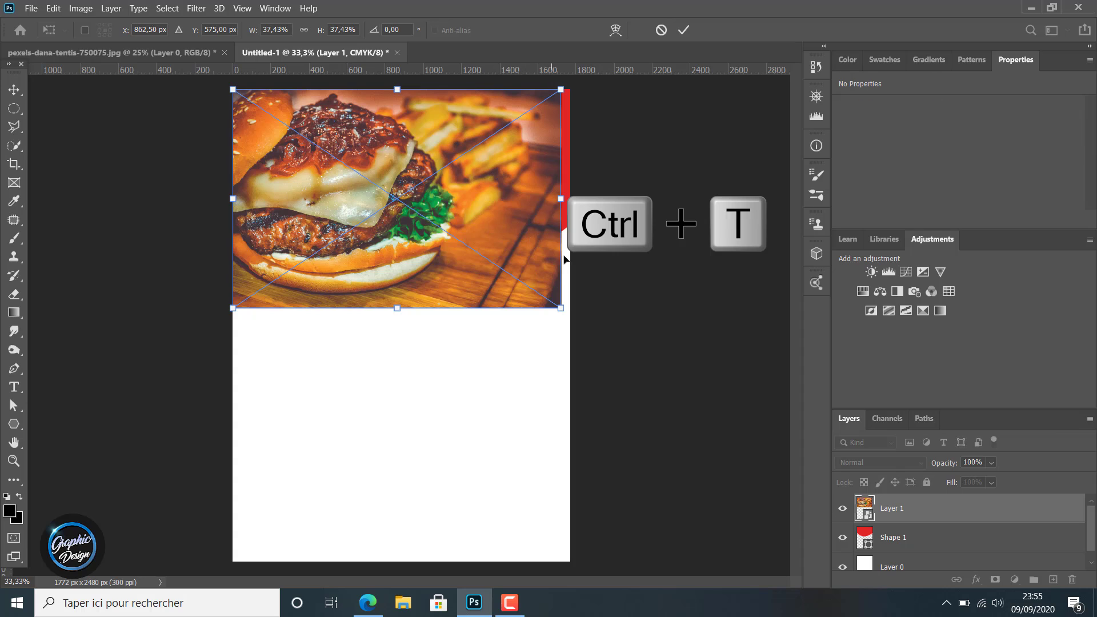
pyautogui.moveTo(561, 201); pyautogui.dragTo(569, 200)
pyautogui.moveTo(402, 310)
pyautogui.mouseDown()
pyautogui.moveTo(402, 285)
pyautogui.moveTo(401, 296)
pyautogui.mouseUp()
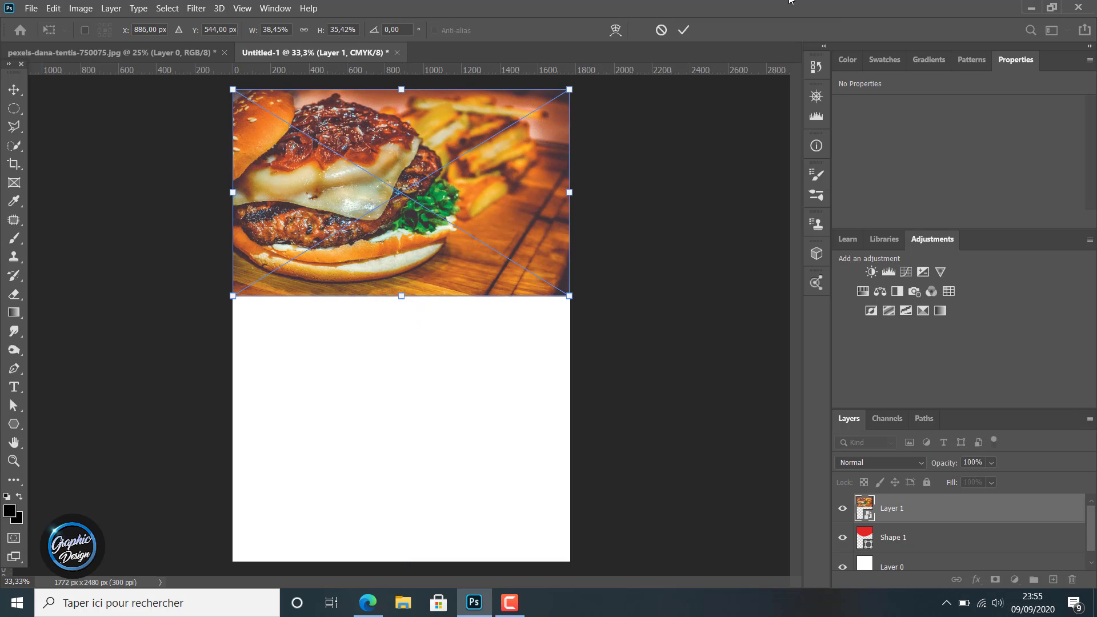
pyautogui.click(684, 30)
# - Clip the burger layer to the red curved shape with a clipping mask
pyautogui.rightClick(895, 508)
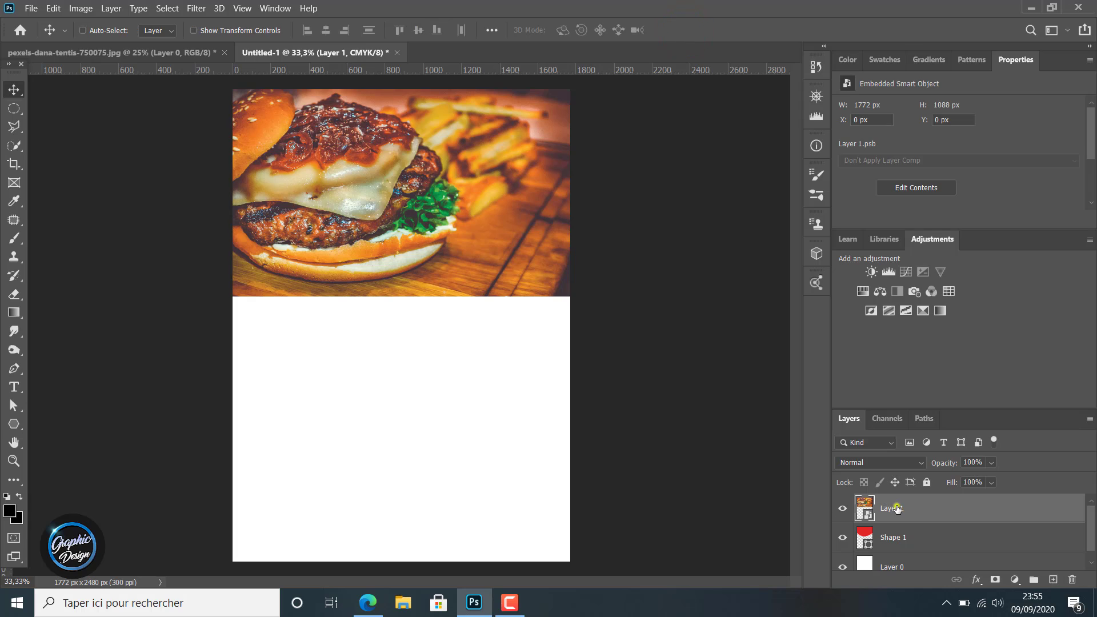
pyautogui.click(939, 308)
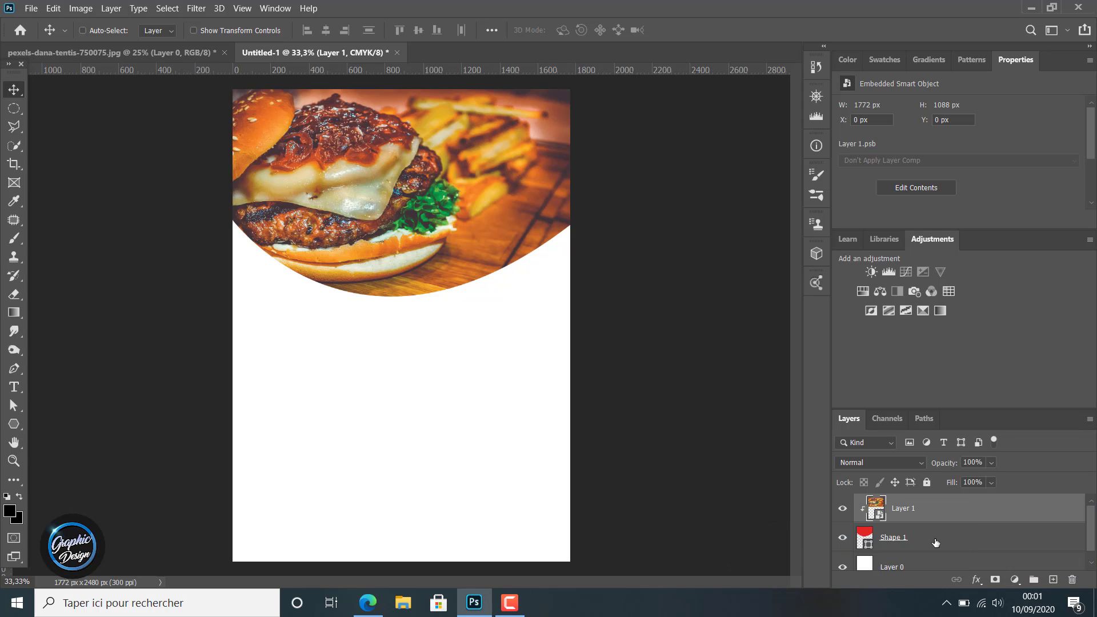
# - Add a layer above Layer 0 and draw a slanted Pen line about 1859 px wide across the page below the burger
pyautogui.scroll(-1, 934, 544)
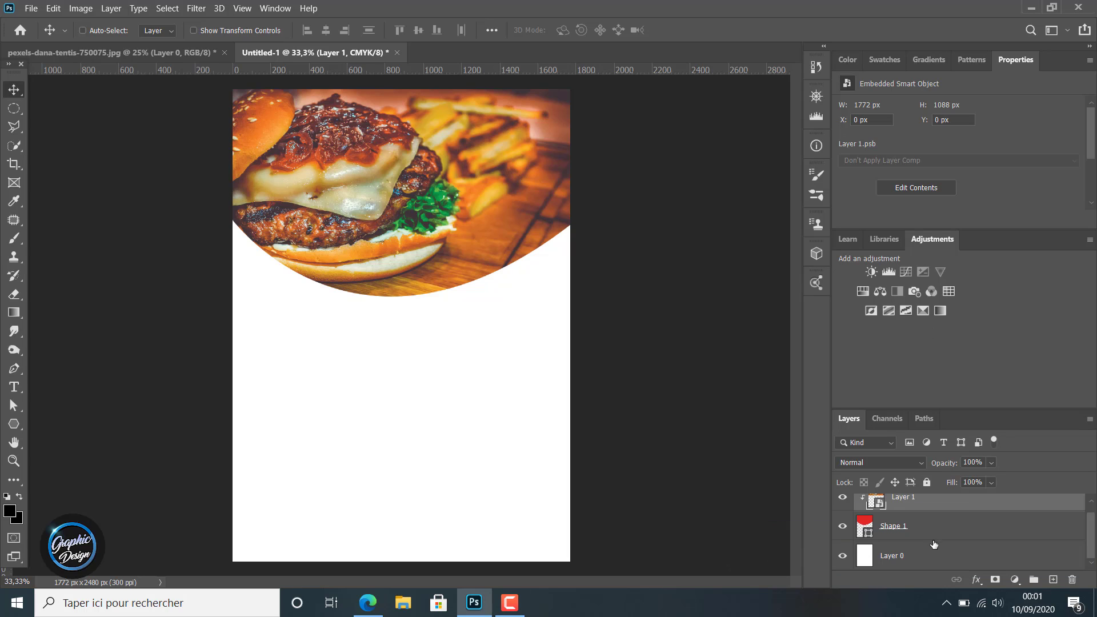
pyautogui.click(935, 555)
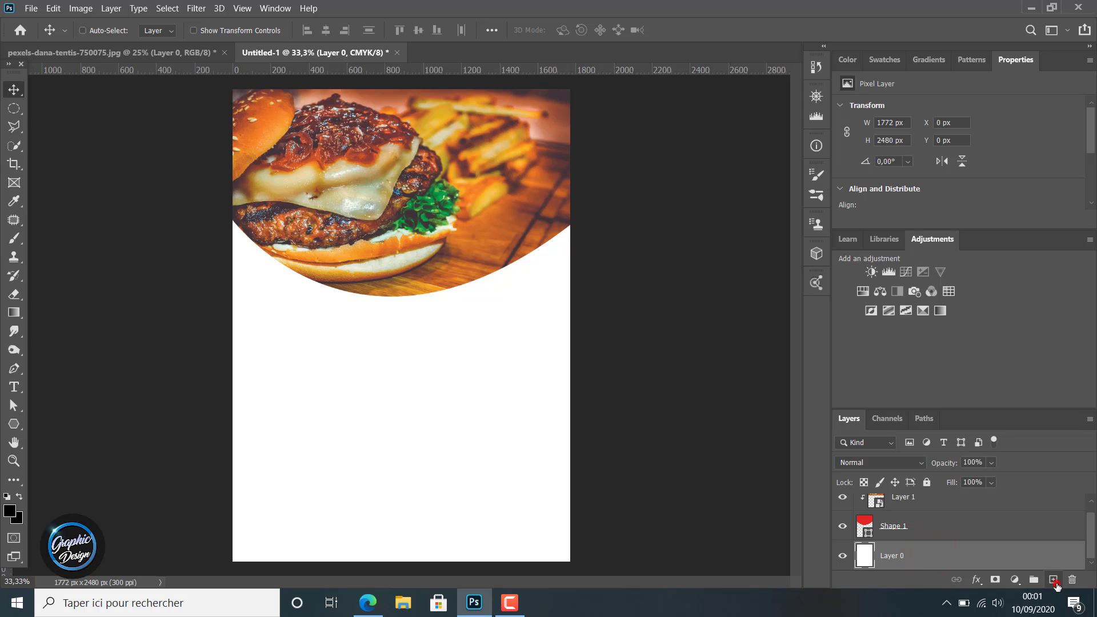
pyautogui.click(1054, 581)
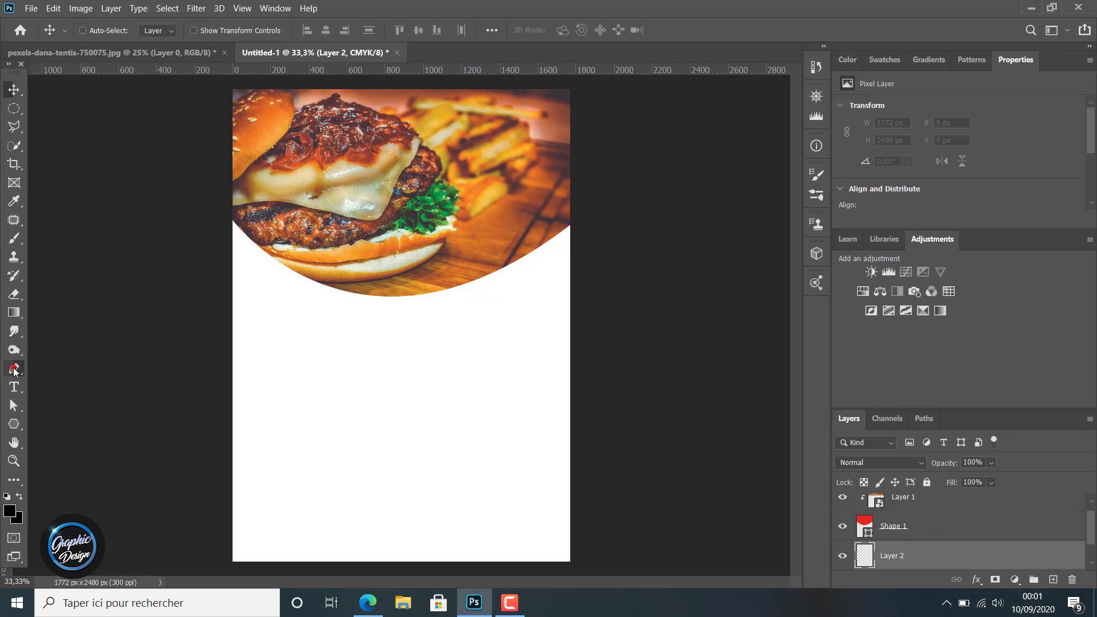
pyautogui.click(15, 369)
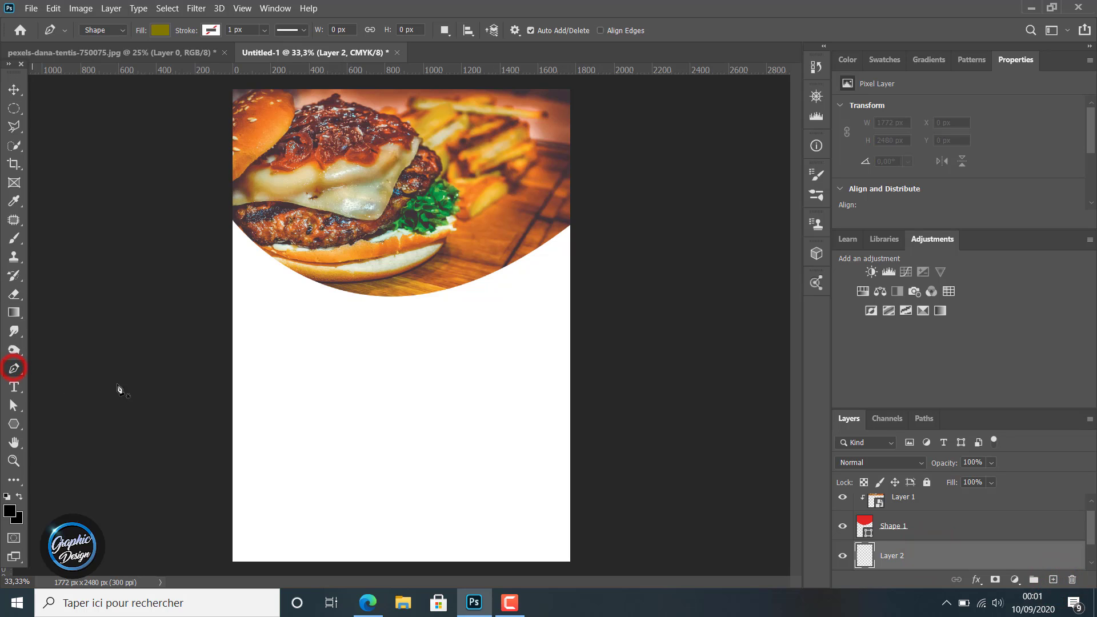
pyautogui.click(232, 379)
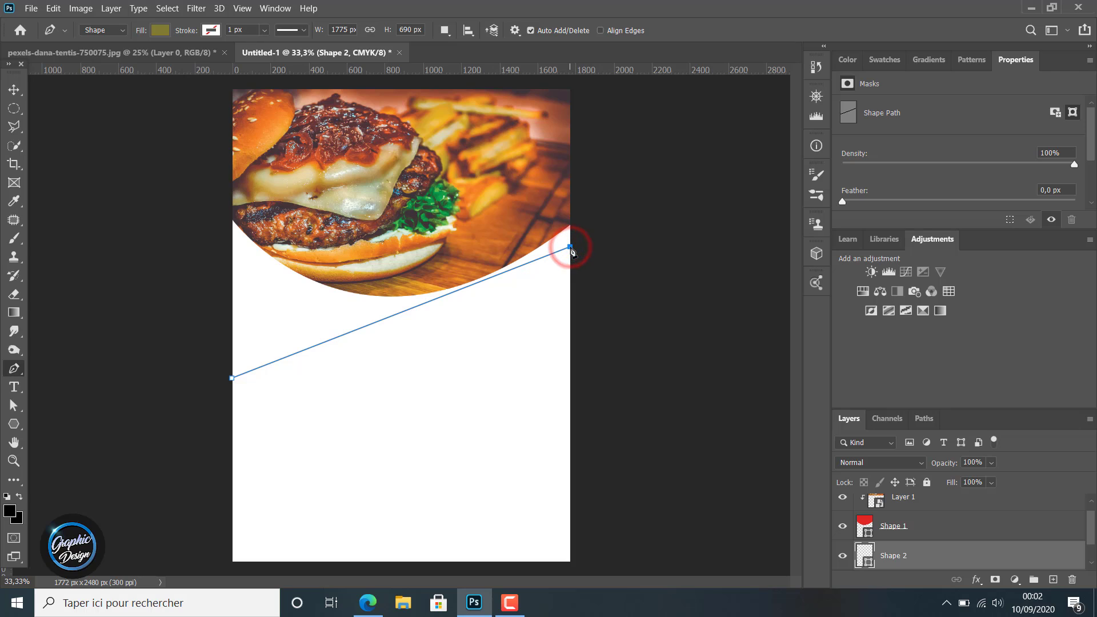
pyautogui.moveTo(570, 248); pyautogui.dragTo(586, 245)
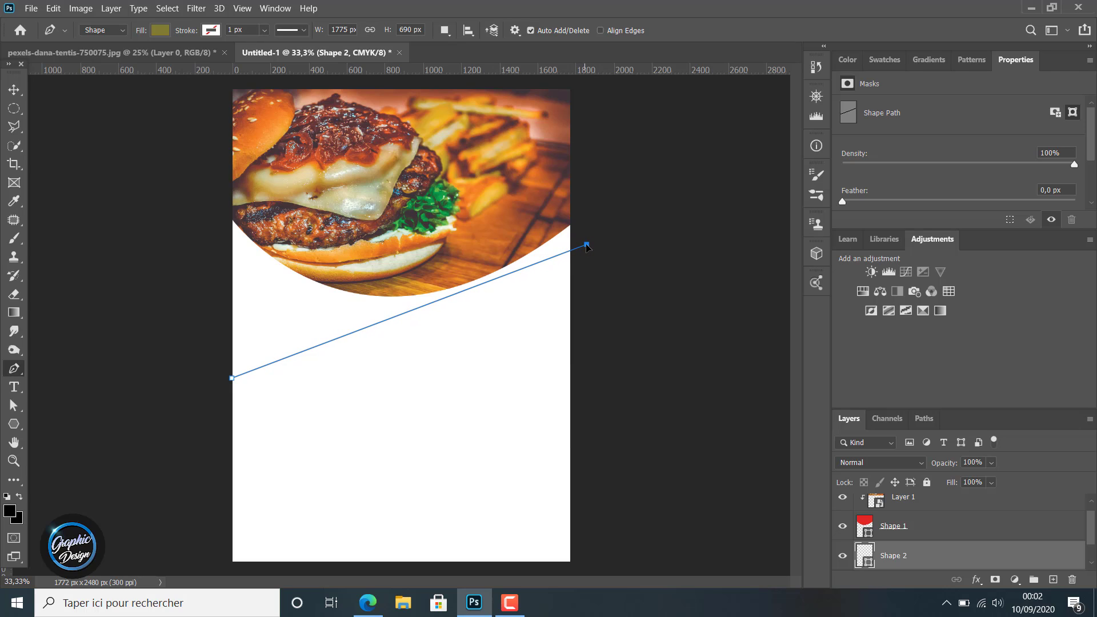
# - Bend the line into an S-curve about 1859 × 810 px with an added anchor and a lowered left end, without fill
pyautogui.click(337, 338)
pyautogui.click(348, 334)
pyautogui.moveTo(285, 359); pyautogui.dragTo(281, 323)
pyautogui.moveTo(231, 377); pyautogui.dragTo(232, 400)
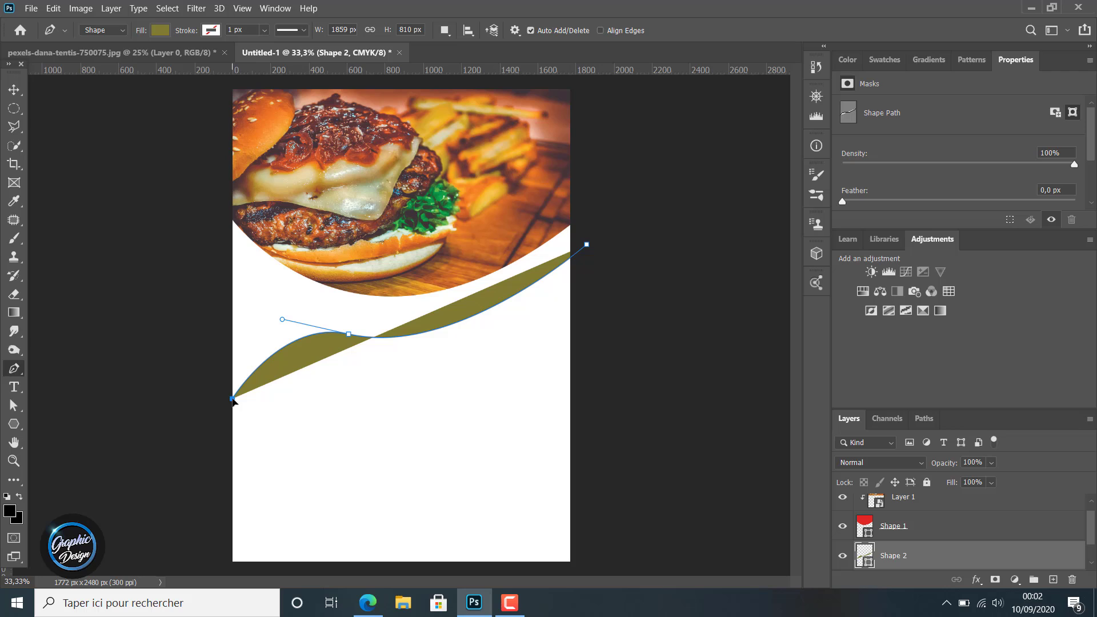
pyautogui.click(163, 31)
pyautogui.click(76, 57)
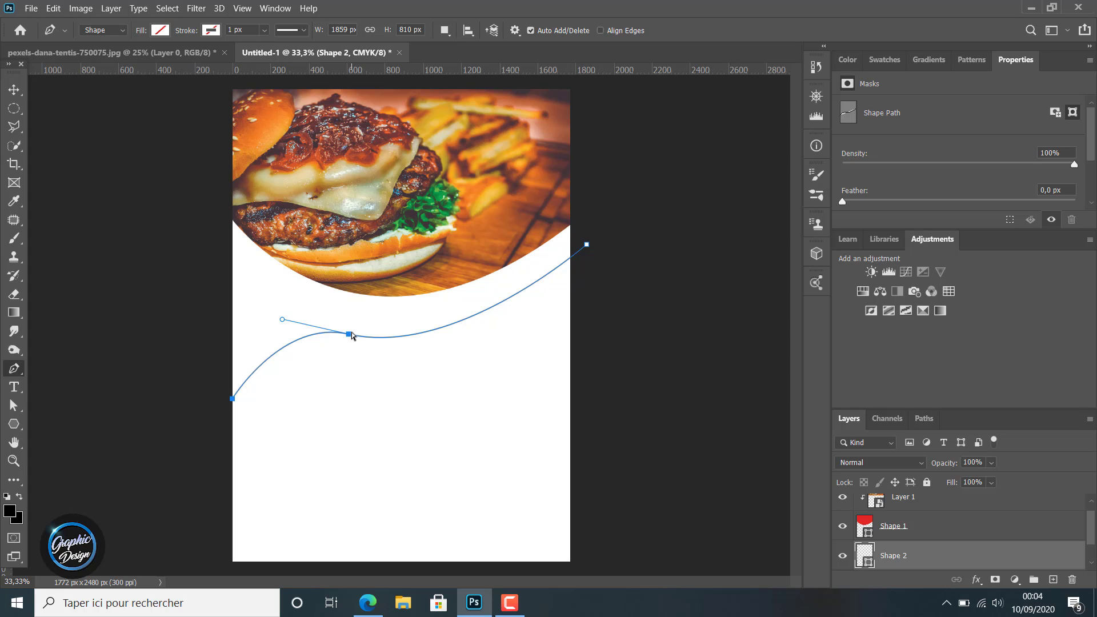
# - Reshape the S-curve to about 1907 × 1008 px by raising its right end anchor and adjusting the middle anchor and its handles
pyautogui.moveTo(349, 334); pyautogui.dragTo(349, 331)
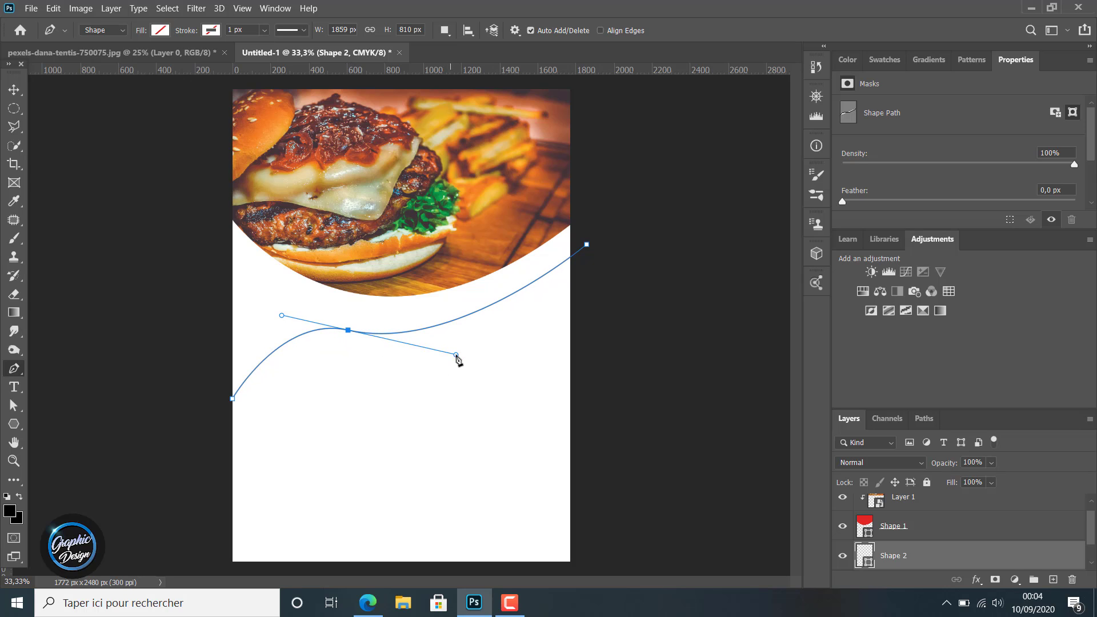
pyautogui.moveTo(455, 354); pyautogui.dragTo(615, 280)
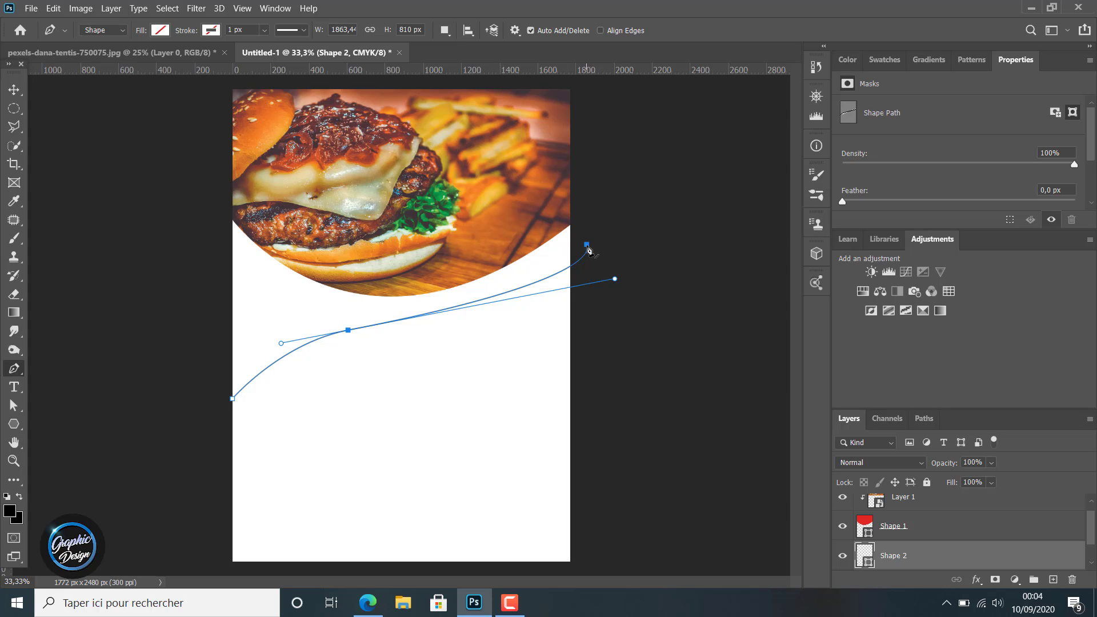
pyautogui.moveTo(587, 245); pyautogui.dragTo(595, 209)
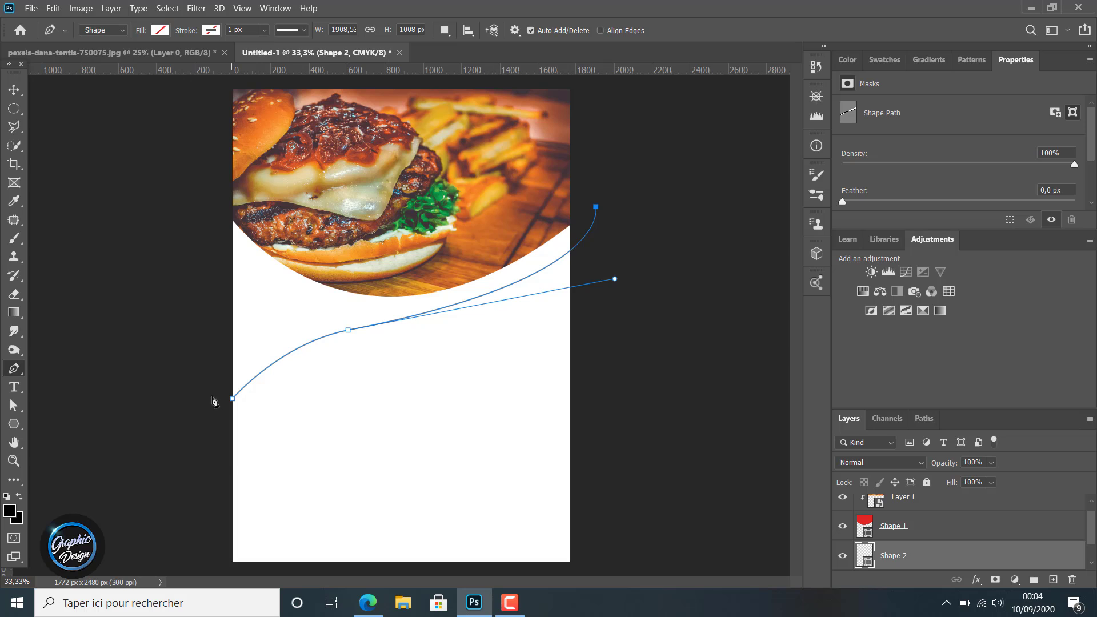
pyautogui.moveTo(351, 330); pyautogui.dragTo(341, 330)
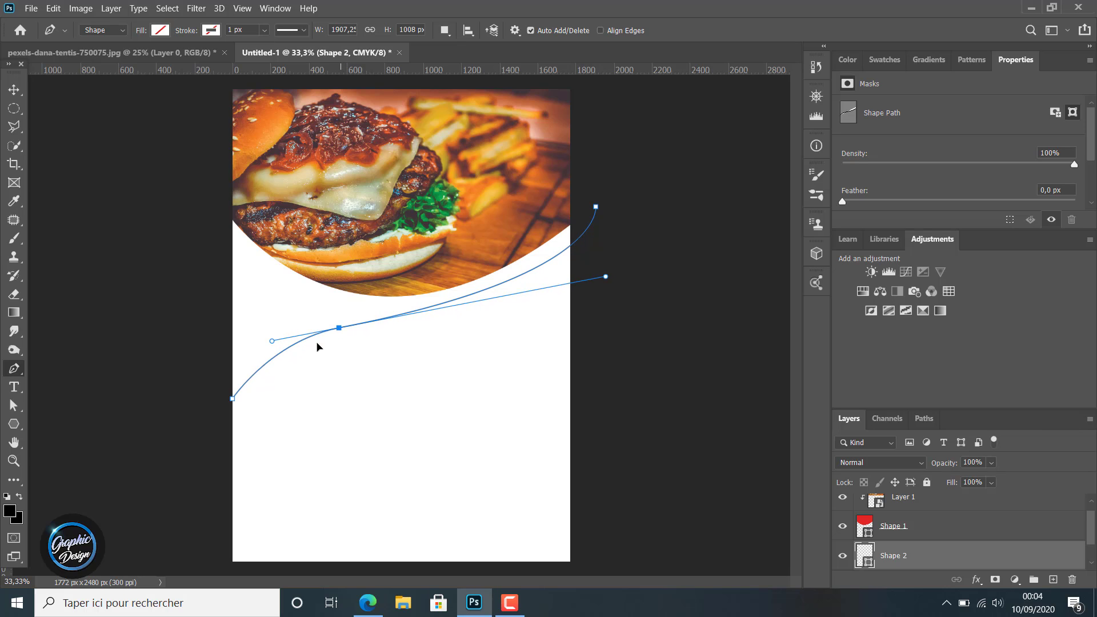
pyautogui.moveTo(273, 343); pyautogui.dragTo(268, 334)
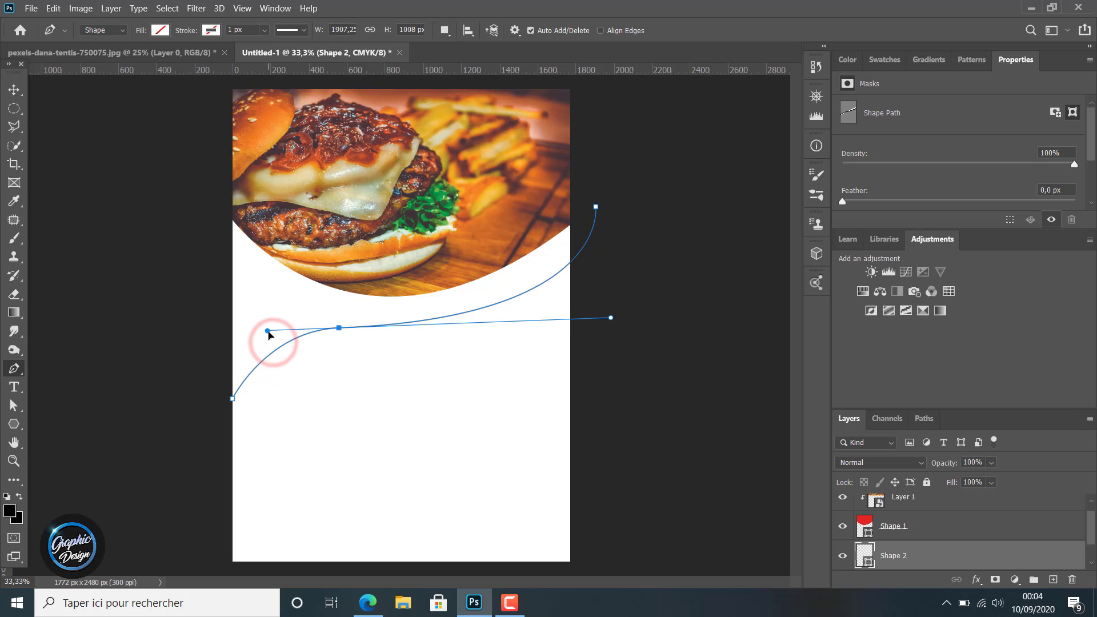
pyautogui.click(595, 206)
pyautogui.moveTo(594, 206); pyautogui.dragTo(607, 166)
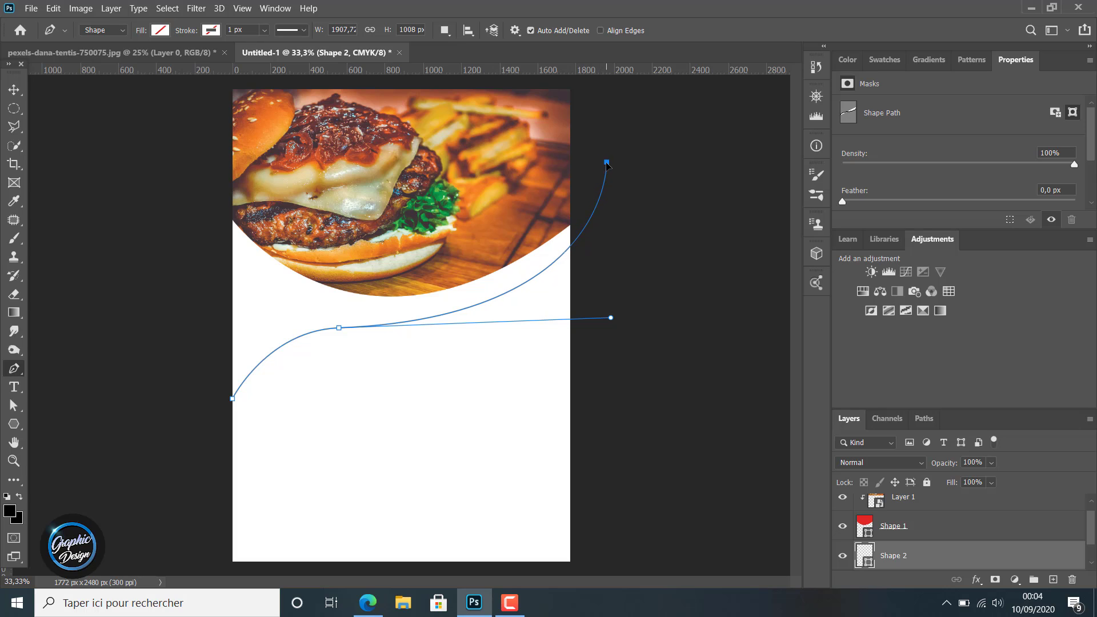
pyautogui.moveTo(614, 324); pyautogui.dragTo(615, 337)
pyautogui.press('Escape')
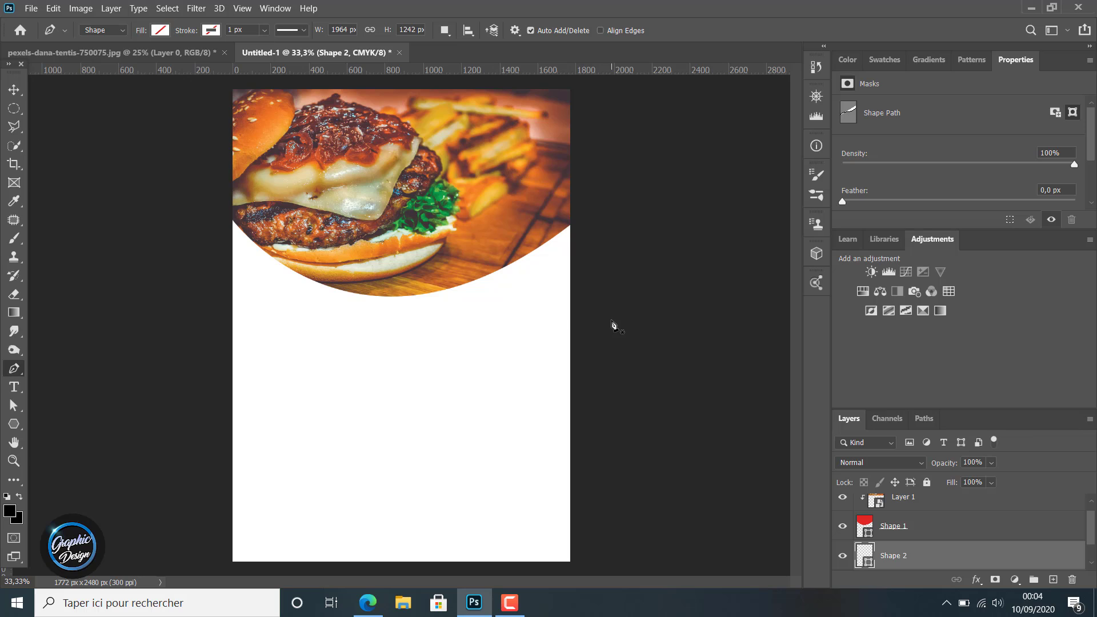
pyautogui.hotkey('ctrl', 'z')
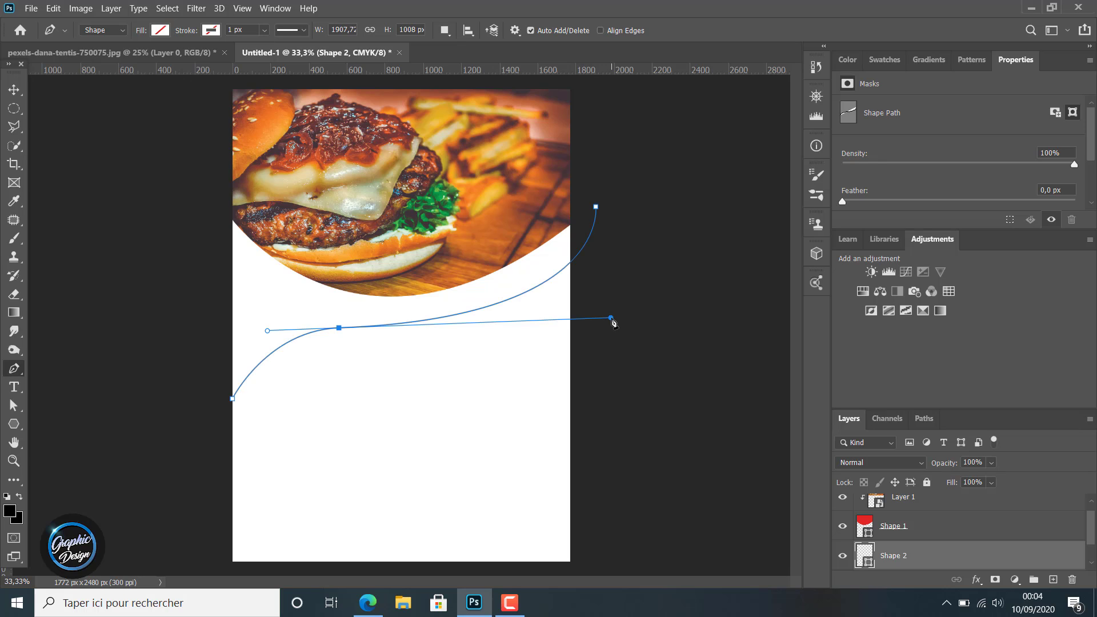
# - Fine-tune the middle anchor's right handle and close the path around the lower page corners, about 2012 × 1910 px
pyautogui.moveTo(611, 318)
pyautogui.mouseDown()
pyautogui.moveTo(636, 319)
pyautogui.moveTo(595, 305)
pyautogui.mouseUp()
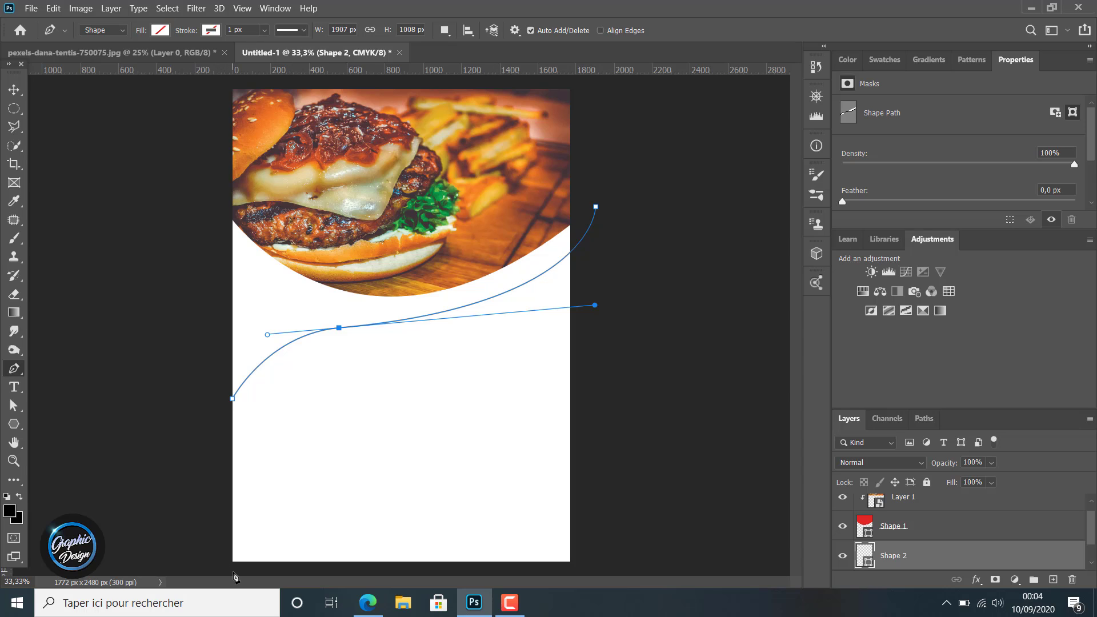
pyautogui.click(234, 572)
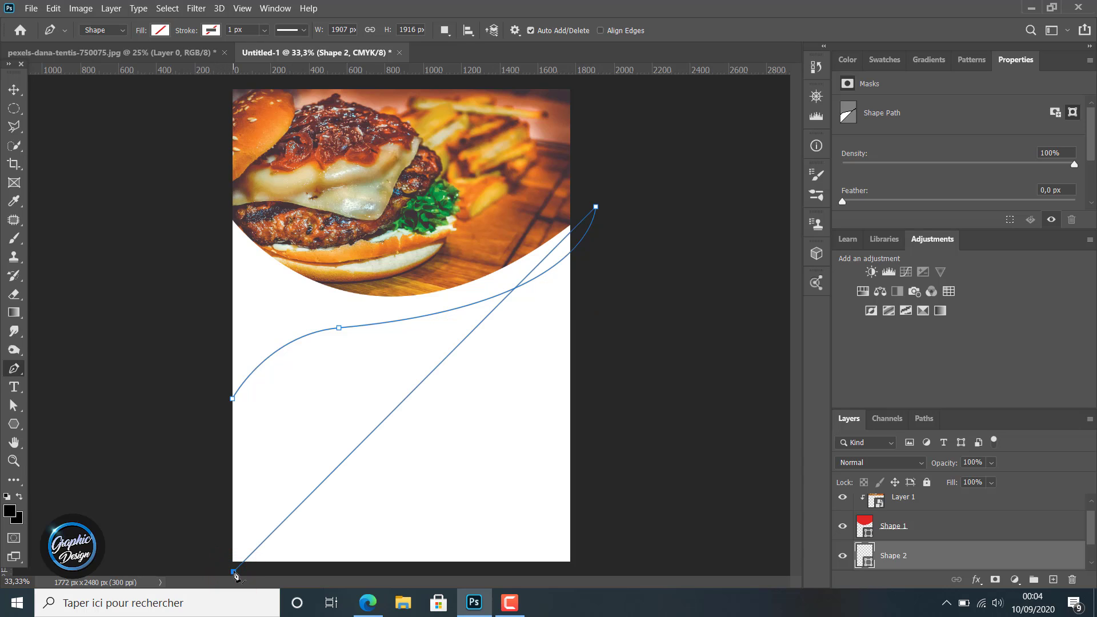
pyautogui.hotkey('ctrl', 'z')
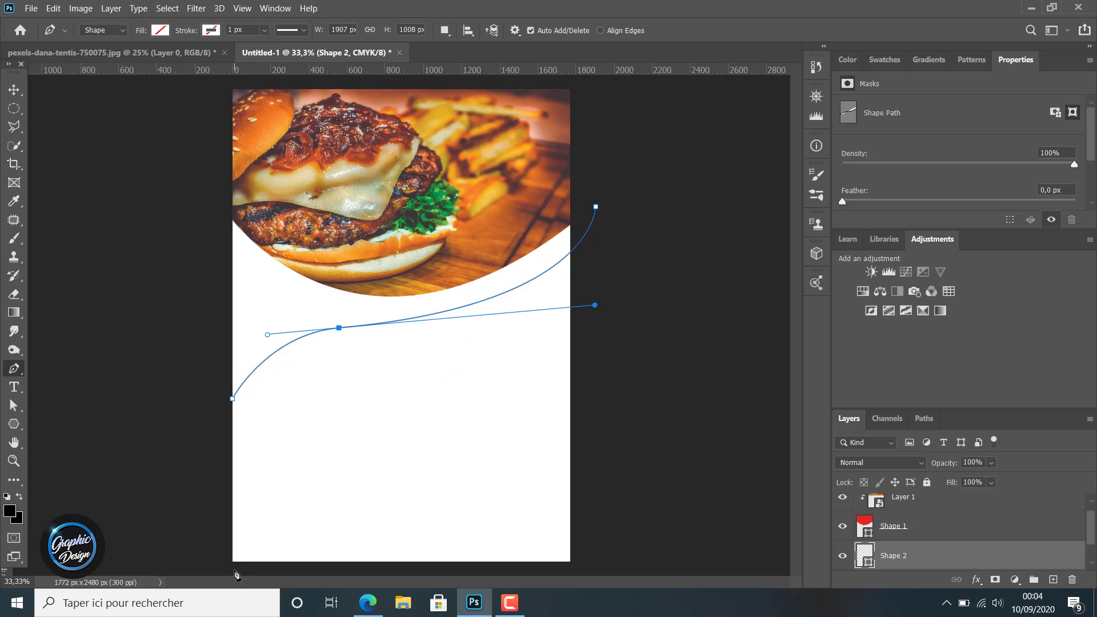
pyautogui.click(581, 570)
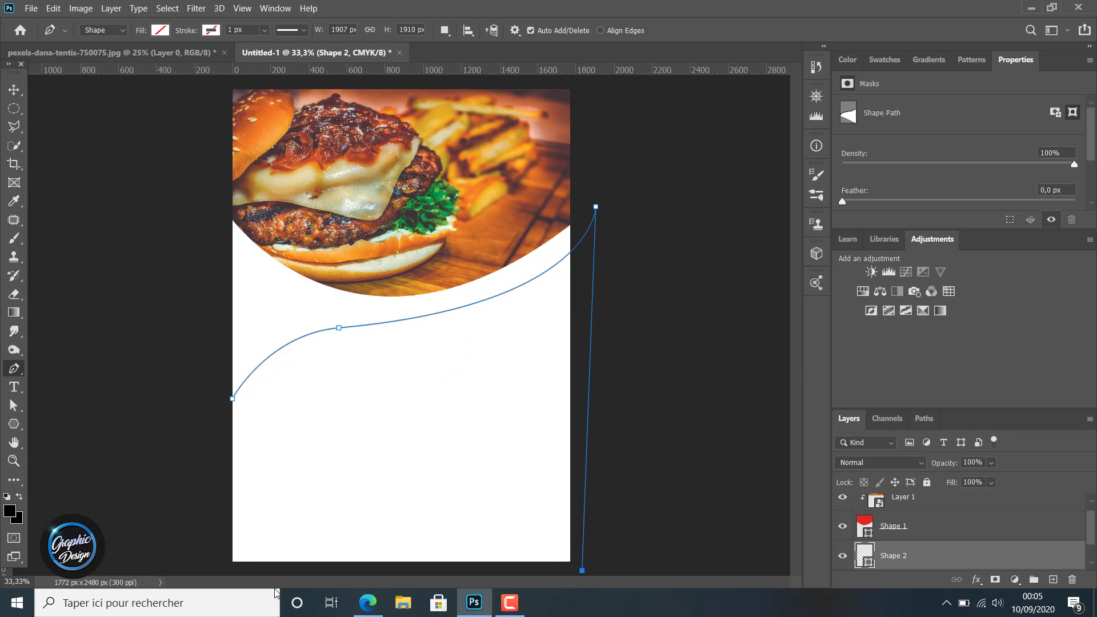
pyautogui.click(212, 570)
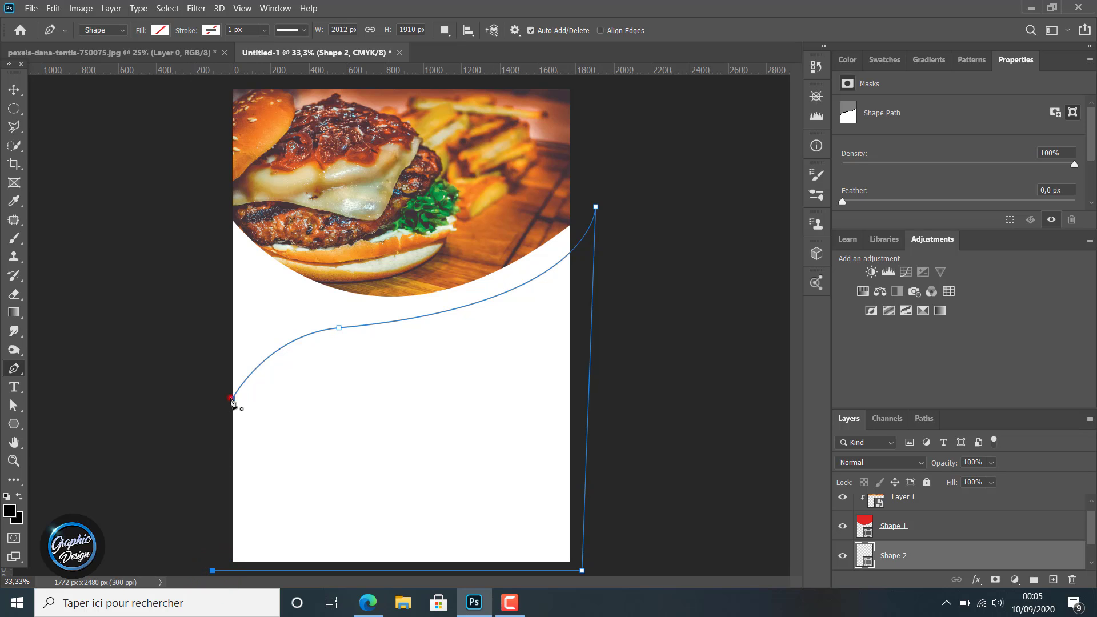
pyautogui.click(232, 400)
# - Fill the closed lower shape with a very dark grey using the colour picker
pyautogui.click(153, 30)
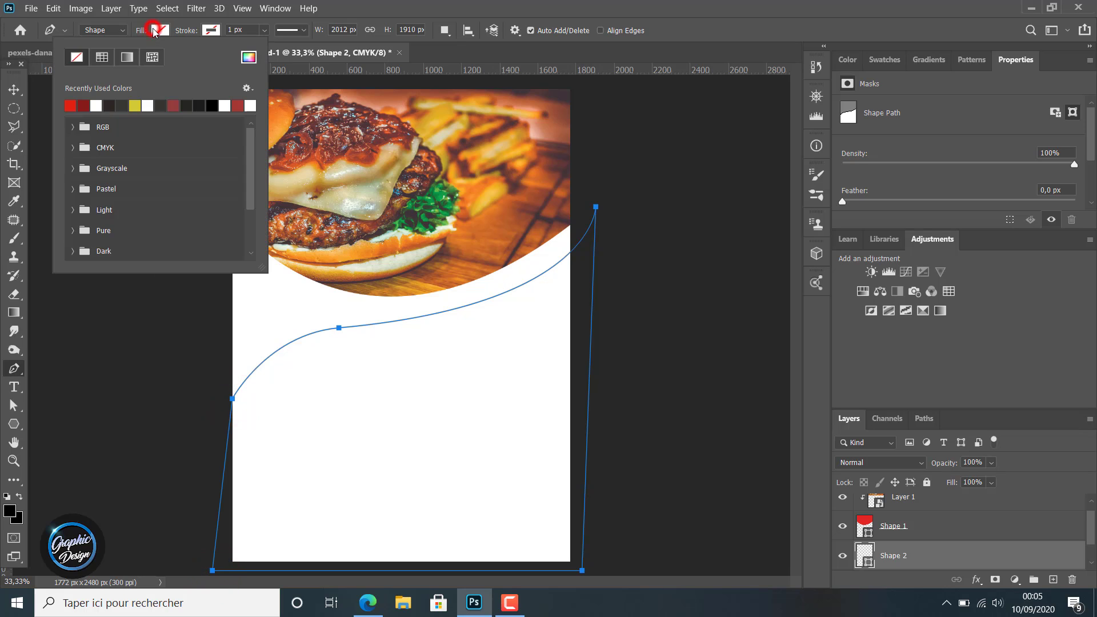
pyautogui.click(83, 105)
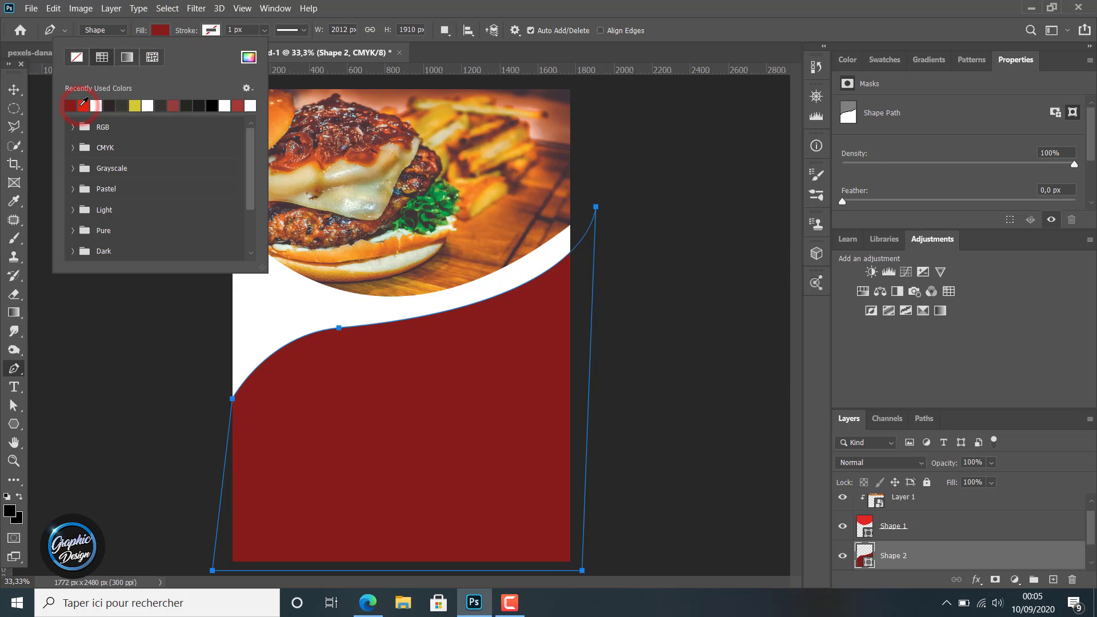
pyautogui.click(248, 56)
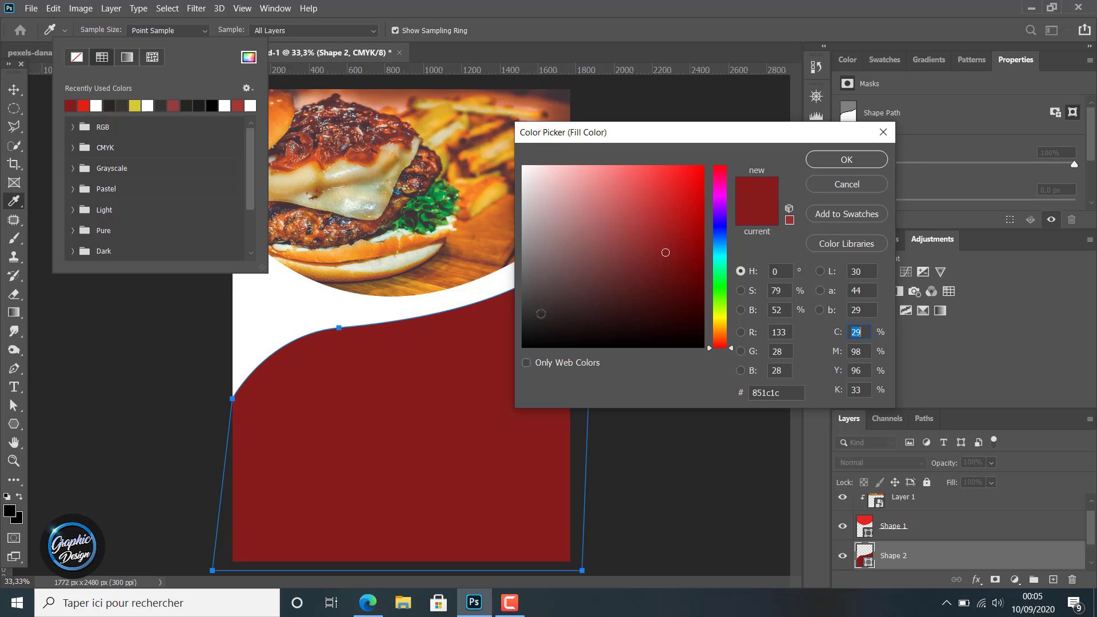
pyautogui.click(540, 312)
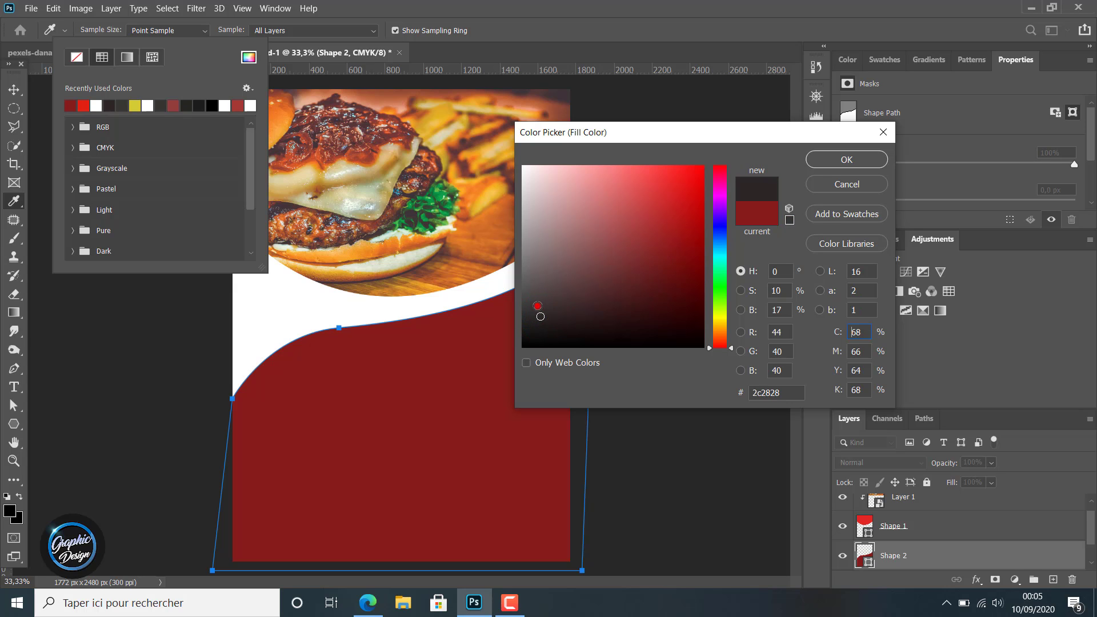
pyautogui.click(537, 305)
pyautogui.click(533, 317)
pyautogui.click(834, 157)
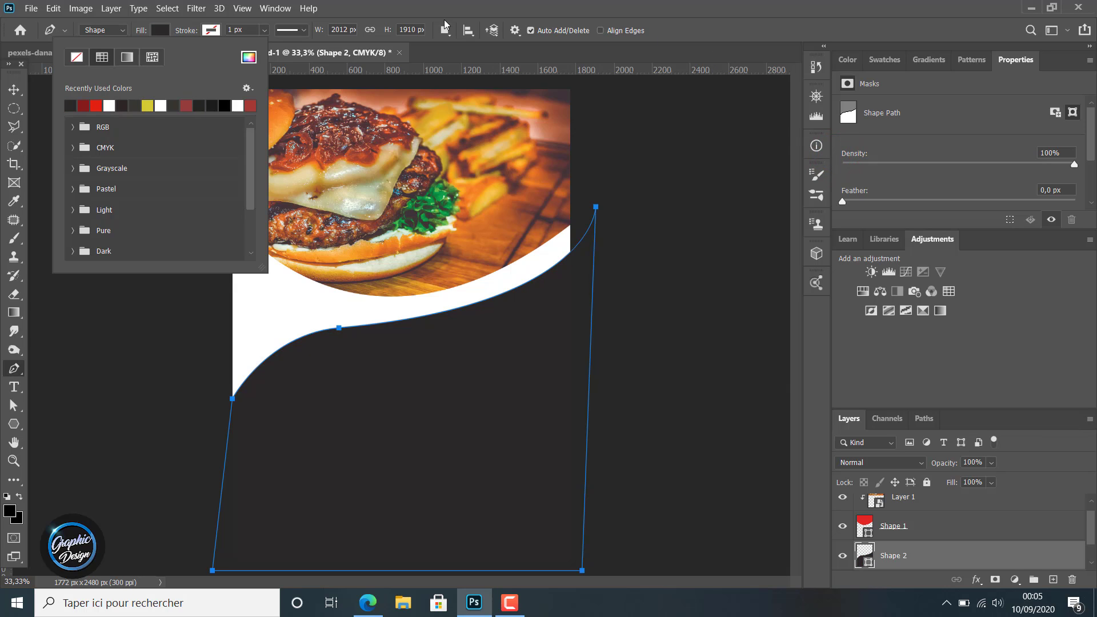
pyautogui.click(928, 528)
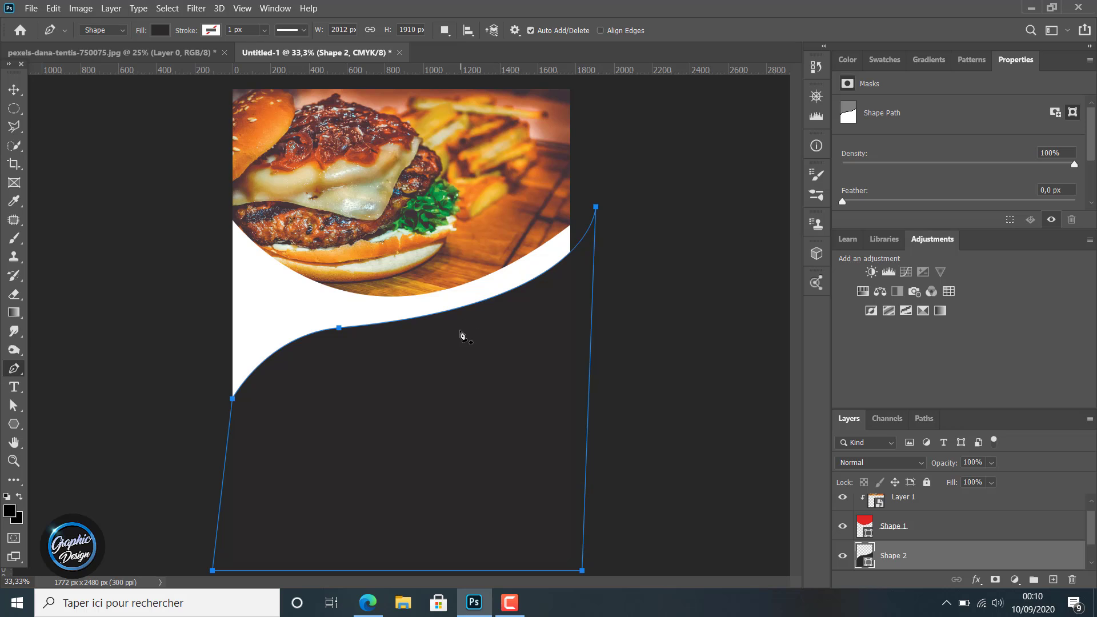
# - Duplicate the dark lower shape's layer, Shape 2, with the Move tool active
pyautogui.click(14, 90)
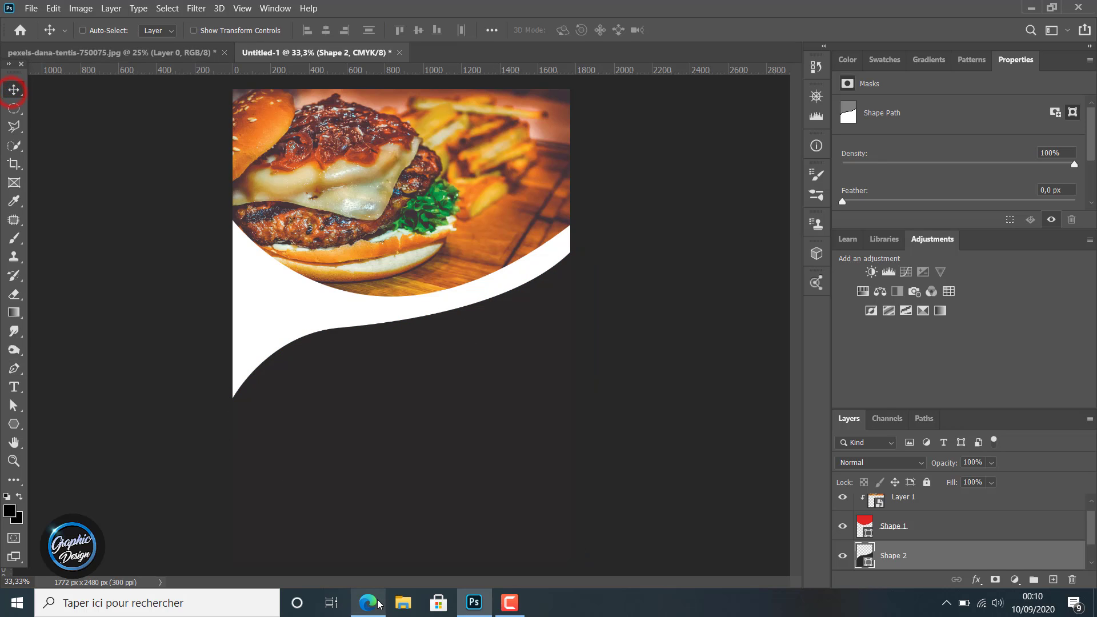
pyautogui.moveTo(378, 603)
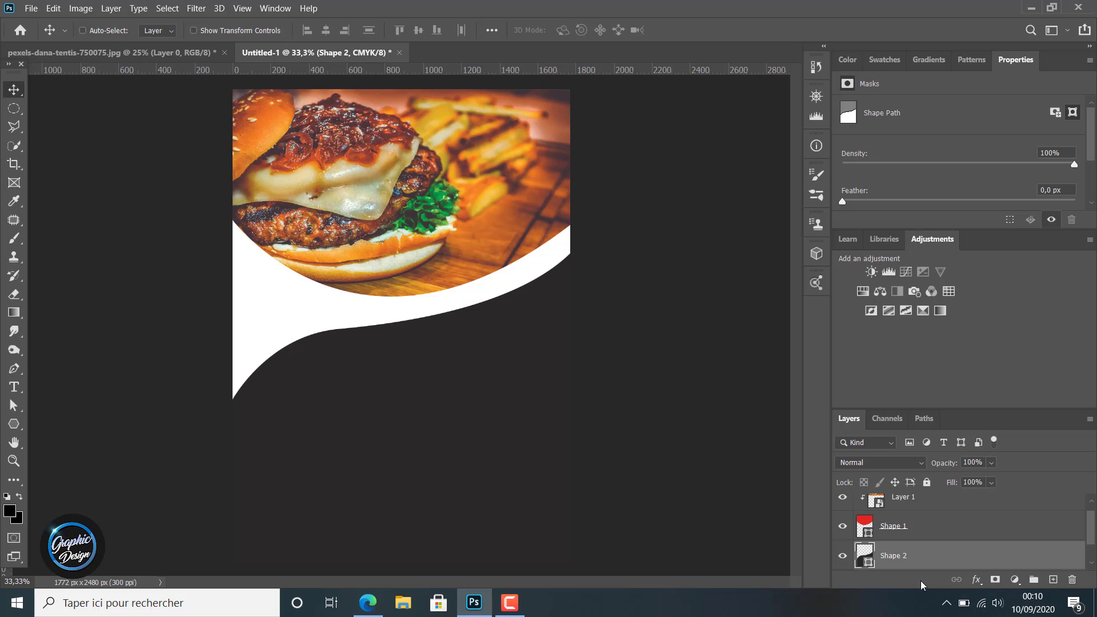
pyautogui.moveTo(913, 560); pyautogui.dragTo(1053, 580)
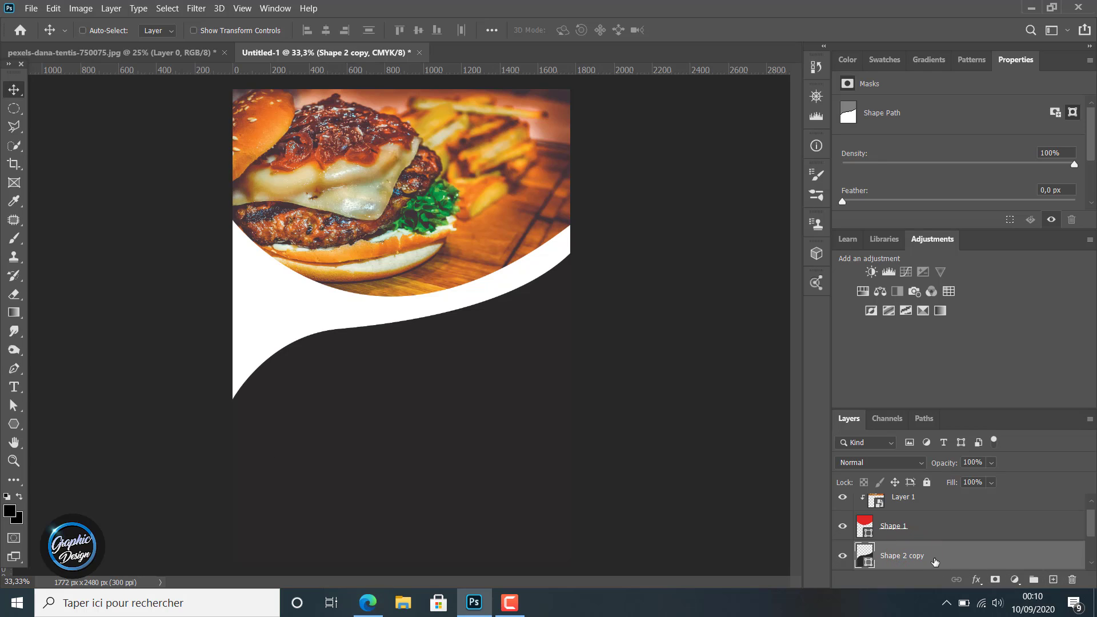
# - Nudge the original Shape 2 layer up slightly so its upper edge sits just above the dark Shape 2 copy
pyautogui.scroll(-1, 934, 562)
pyautogui.click(890, 555)
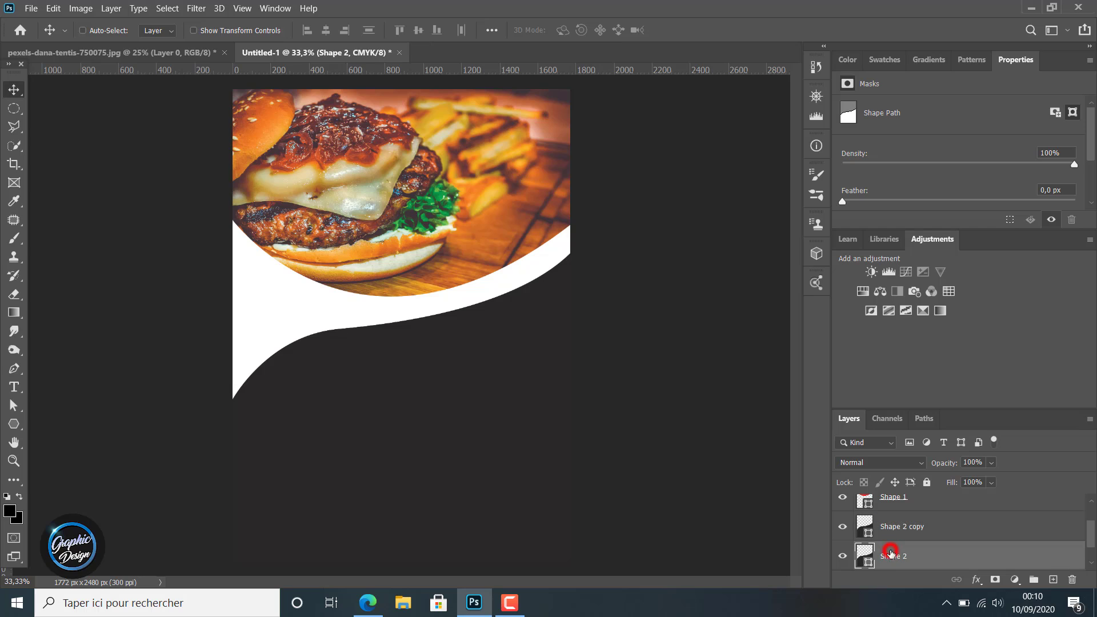
pyautogui.click(523, 377)
pyautogui.press('Up')
pyautogui.press('Up')
pyautogui.press('Up')
pyautogui.press('Up')
pyautogui.press('Up')
pyautogui.press('Up')
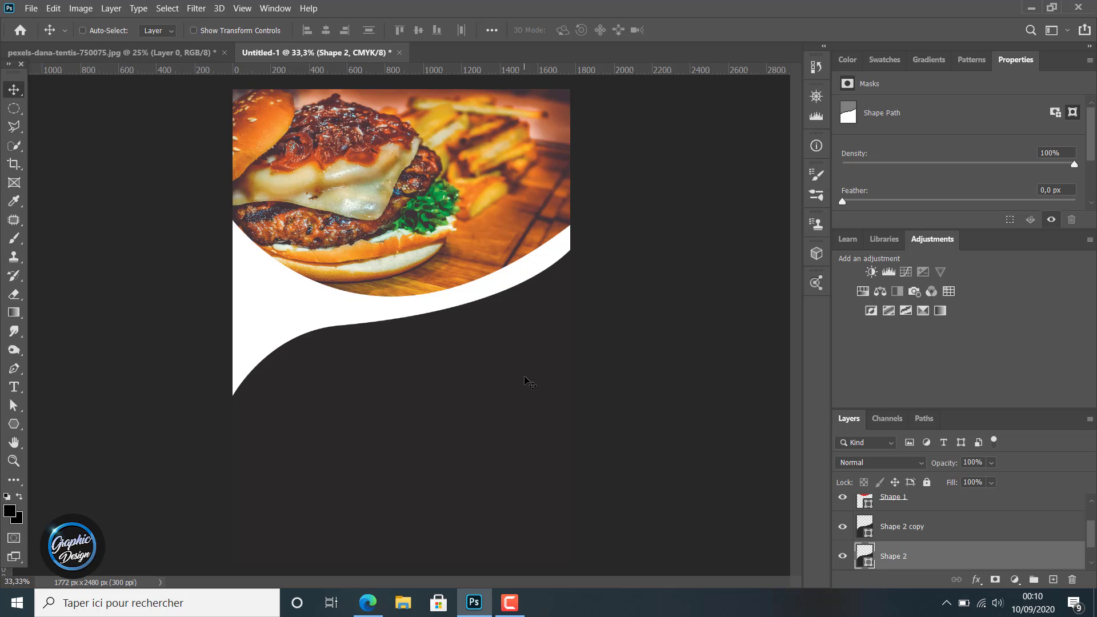
pyautogui.press('Up')
pyautogui.press('Up')
# - Recolour the Shape 2 layer pure white and duplicate it
pyautogui.doubleClick(869, 565)
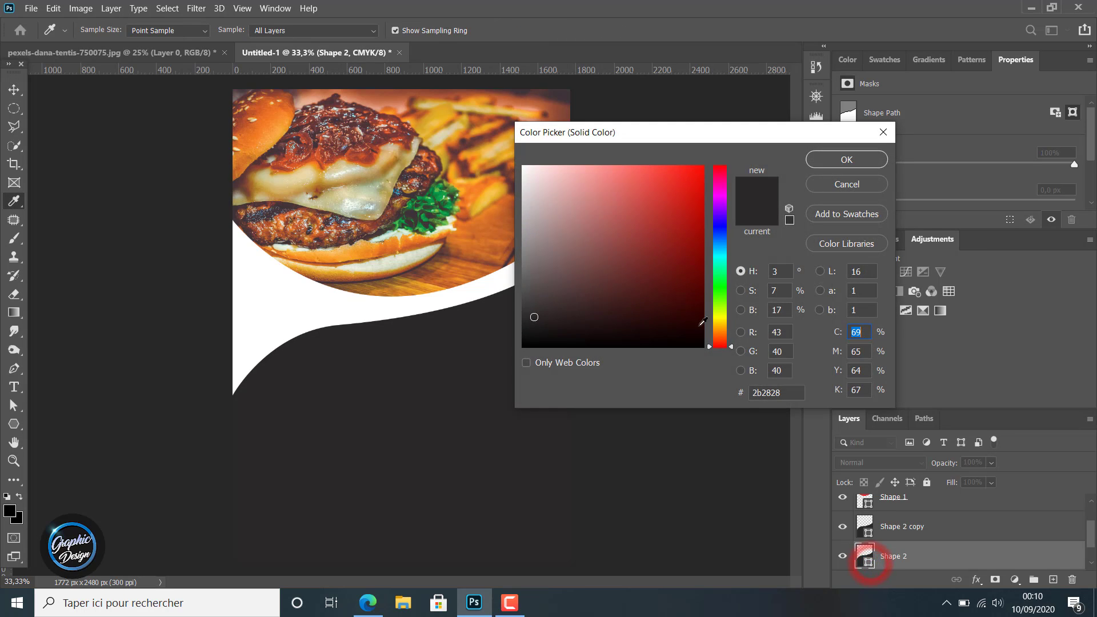
pyautogui.click(523, 166)
pyautogui.click(833, 161)
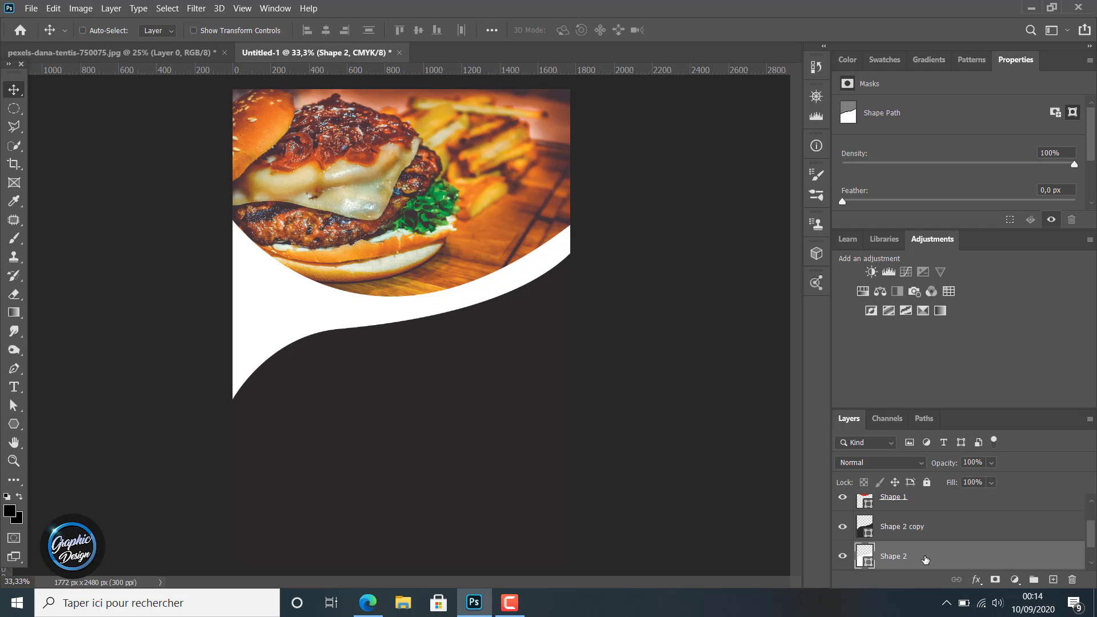
pyautogui.moveTo(925, 558); pyautogui.dragTo(1052, 581)
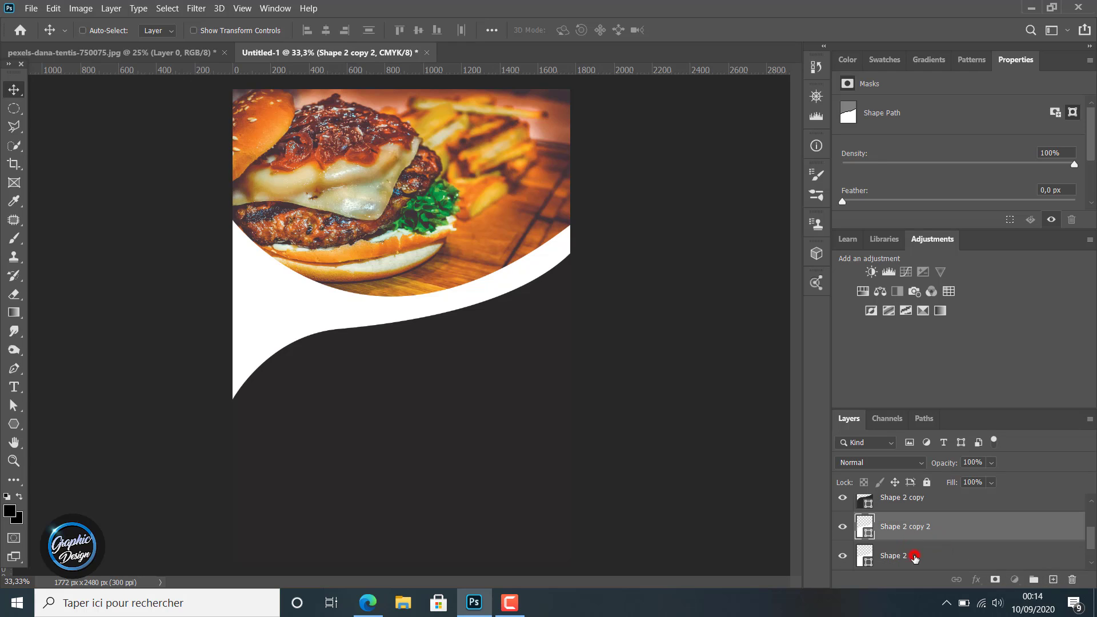
# - Fill the original Shape 2 layer, beneath its white duplicate, with dark red 851c1c
pyautogui.click(914, 558)
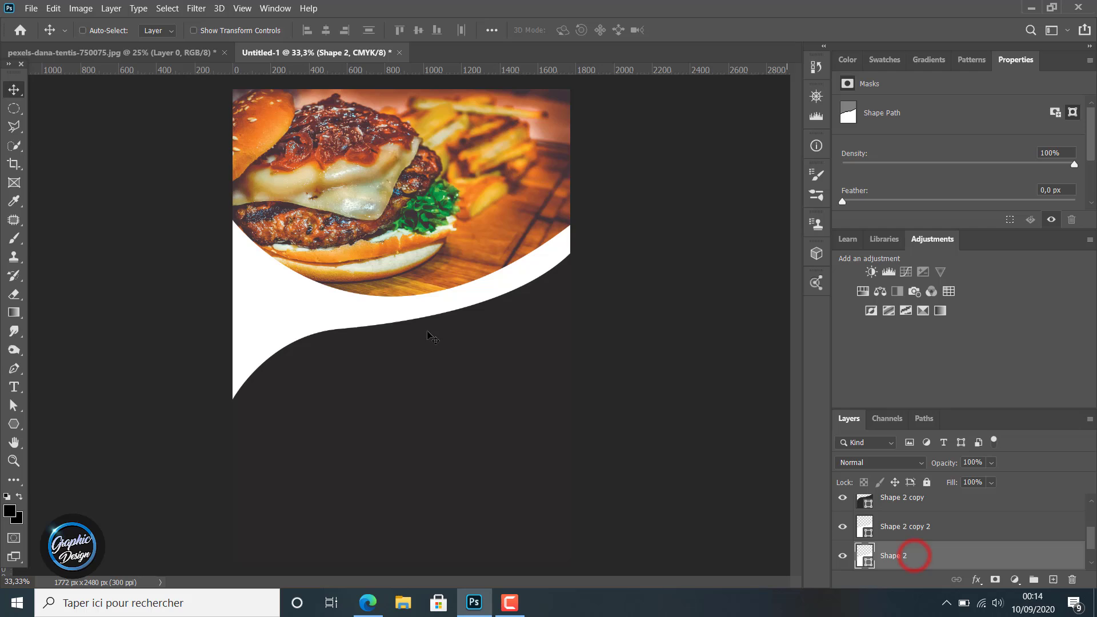
pyautogui.click(12, 91)
pyautogui.doubleClick(868, 560)
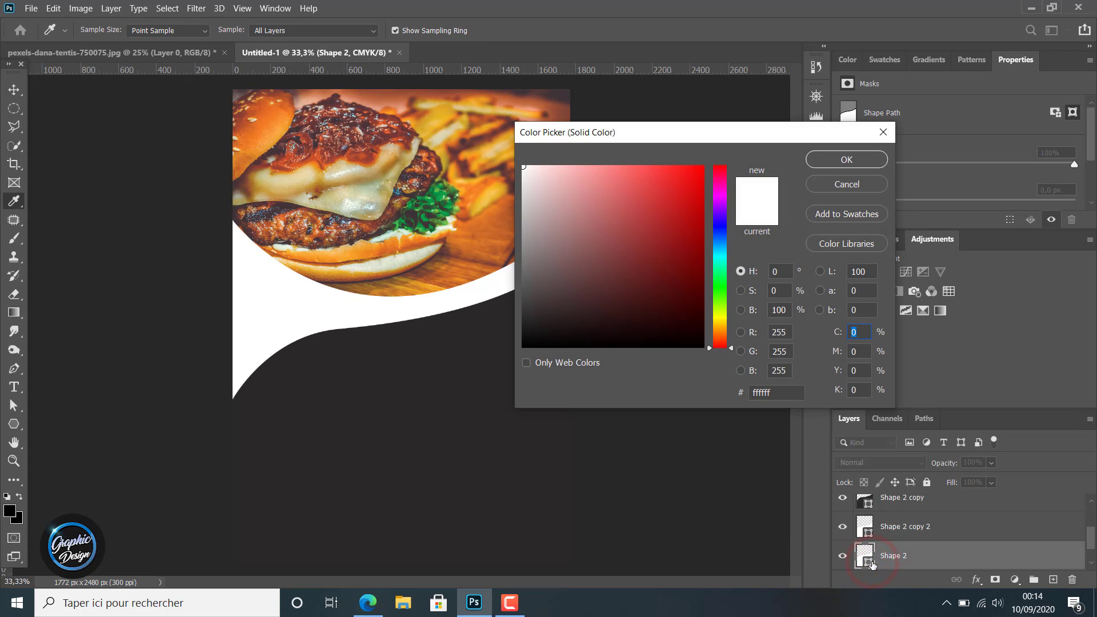
pyautogui.click(775, 395)
pyautogui.write('85')
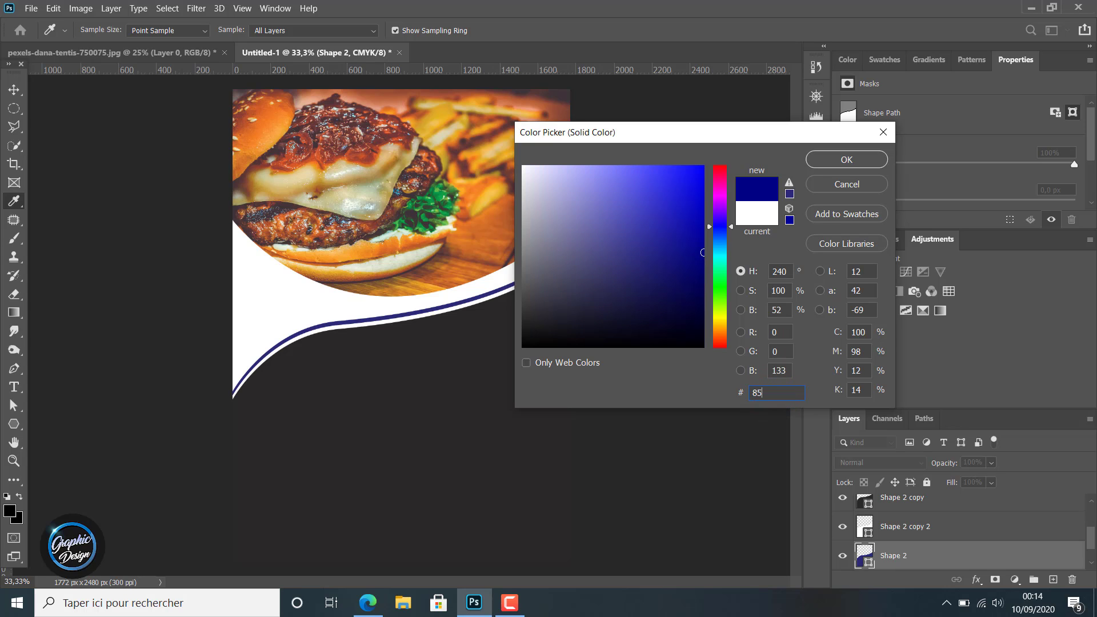
pyautogui.write('1c1c')
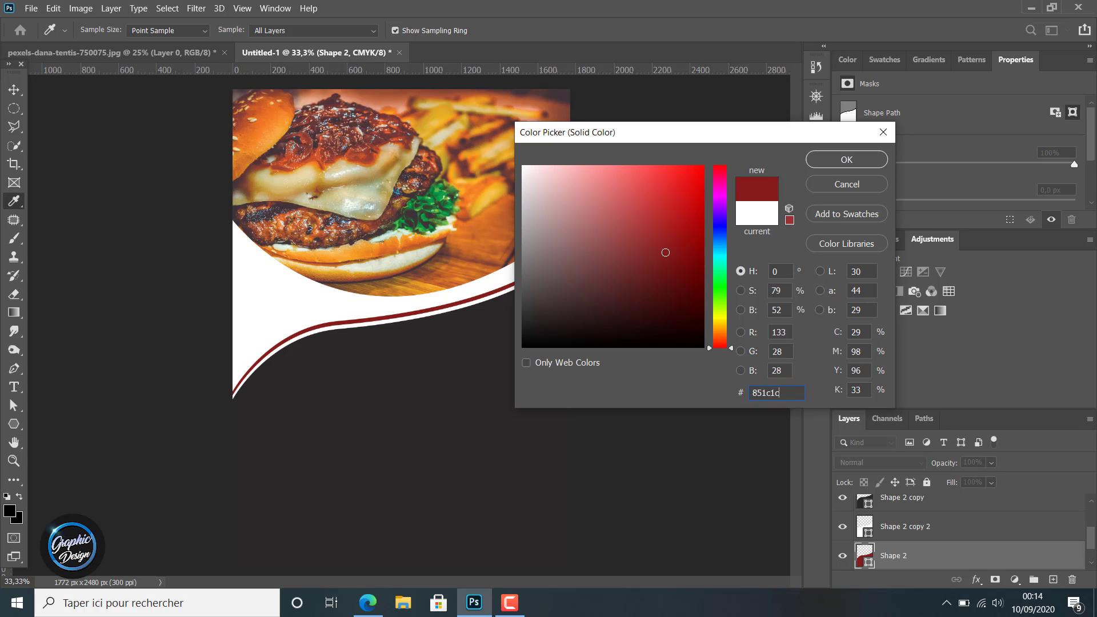
pyautogui.click(835, 161)
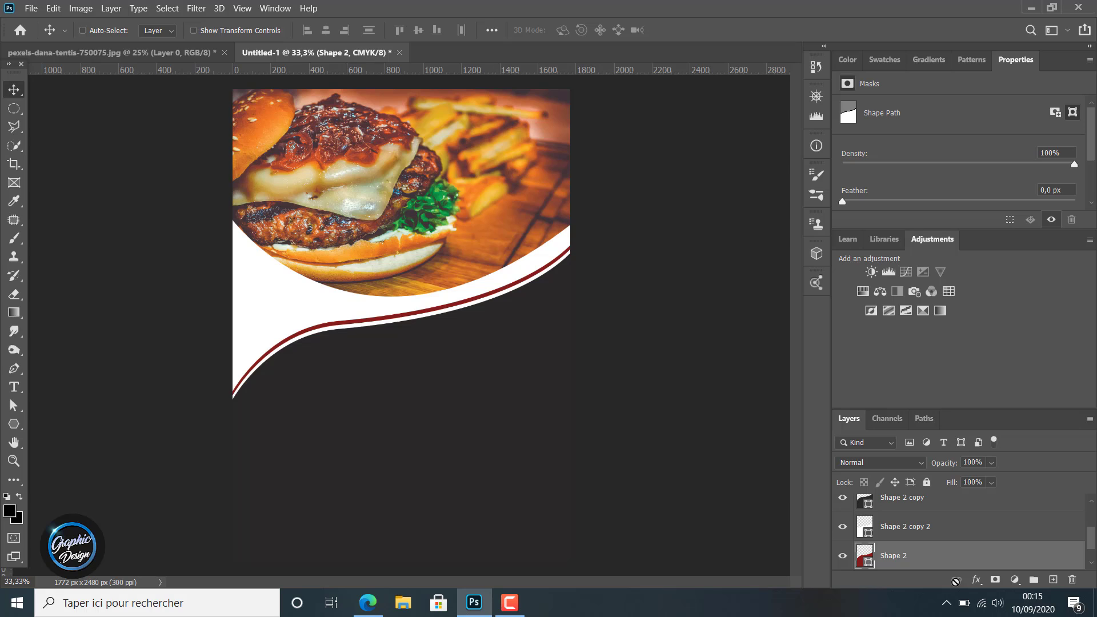
# - Nudge the dark red Shape 2 layer up to thicken the red band along the curve
pyautogui.press('Up')
pyautogui.press('Up')
pyautogui.press('Up')
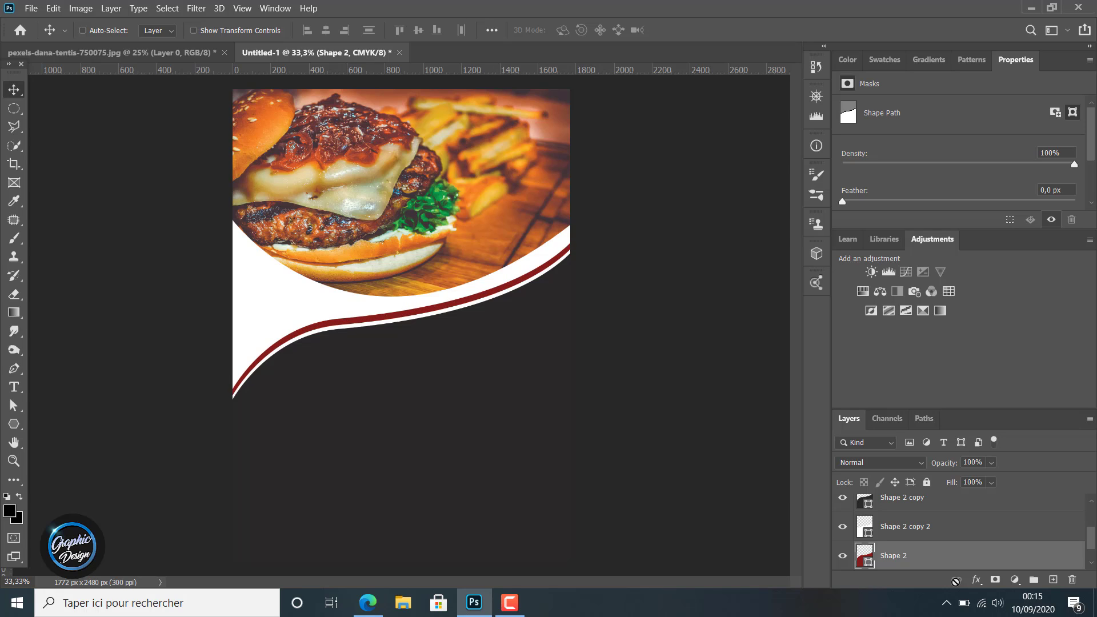
pyautogui.press('Up')
pyautogui.press('Up')
pyautogui.press('Up')
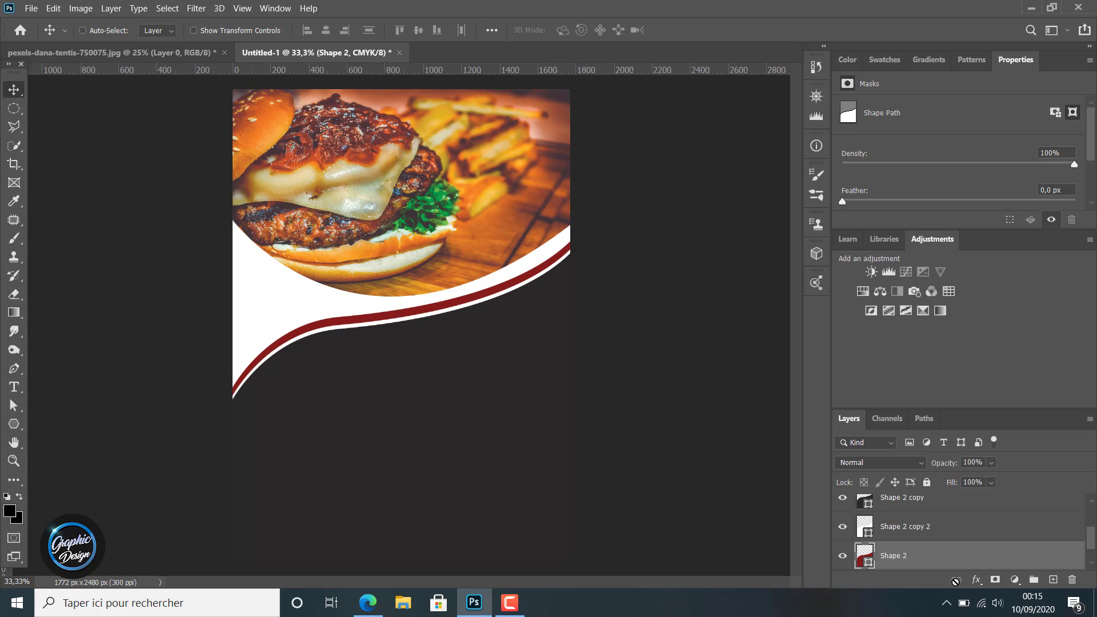
pyautogui.press('Up')
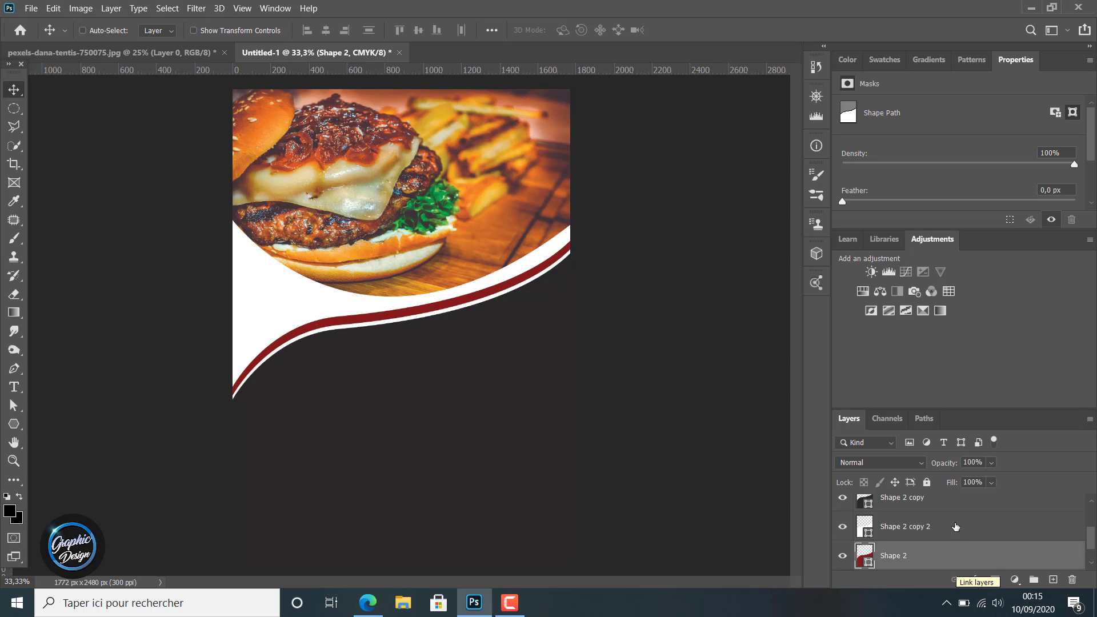
# - Nudge the white Shape 2 copy 2 layer up to widen the white band between the red and dark shapes
pyautogui.click(922, 530)
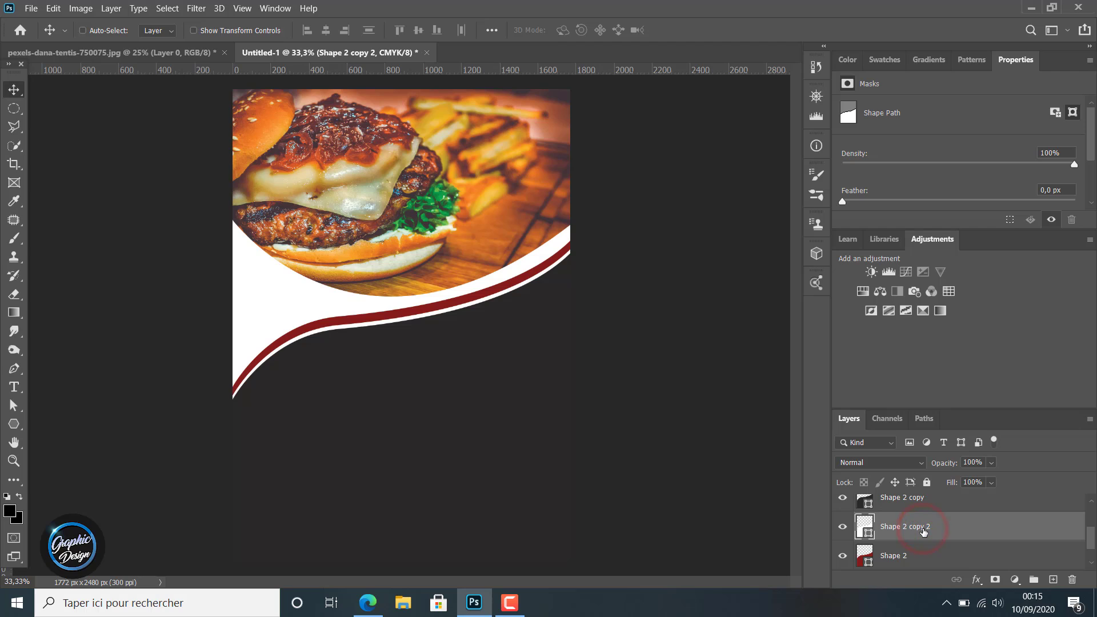
pyautogui.press('Up')
pyautogui.press('Up')
pyautogui.press('Up')
pyautogui.press('Up')
pyautogui.press('Up')
pyautogui.press('Up')
pyautogui.press('Up')
pyautogui.press('Up')
pyautogui.press('Up')
pyautogui.press('Up')
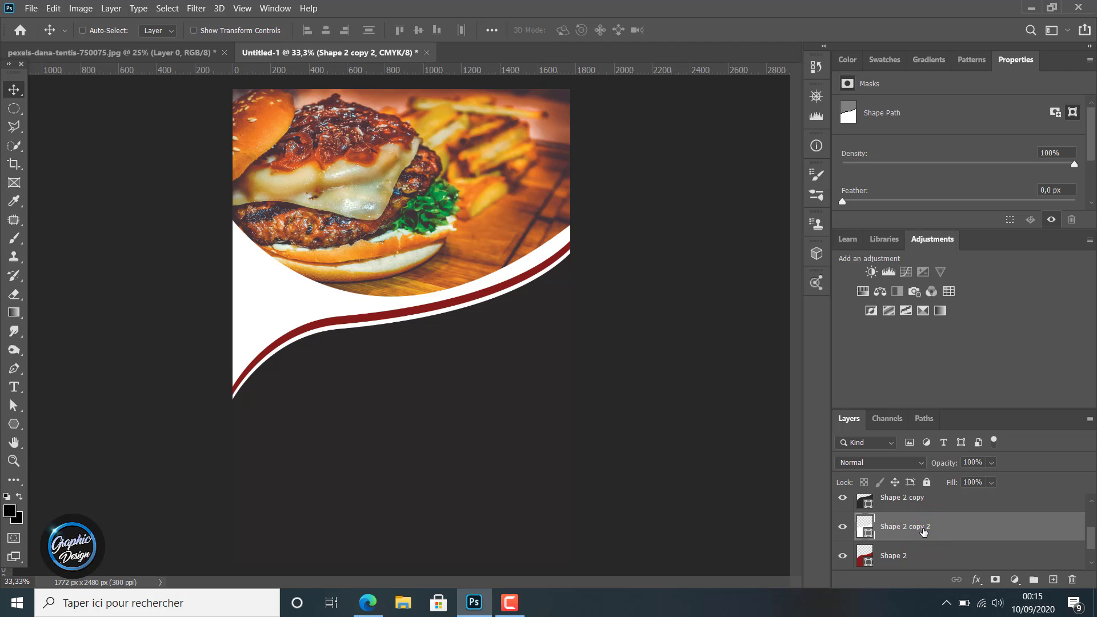
pyautogui.press('Up')
pyautogui.press('Up')
pyautogui.press('Up')
pyautogui.press('Up')
pyautogui.press('Up')
pyautogui.press('Up')
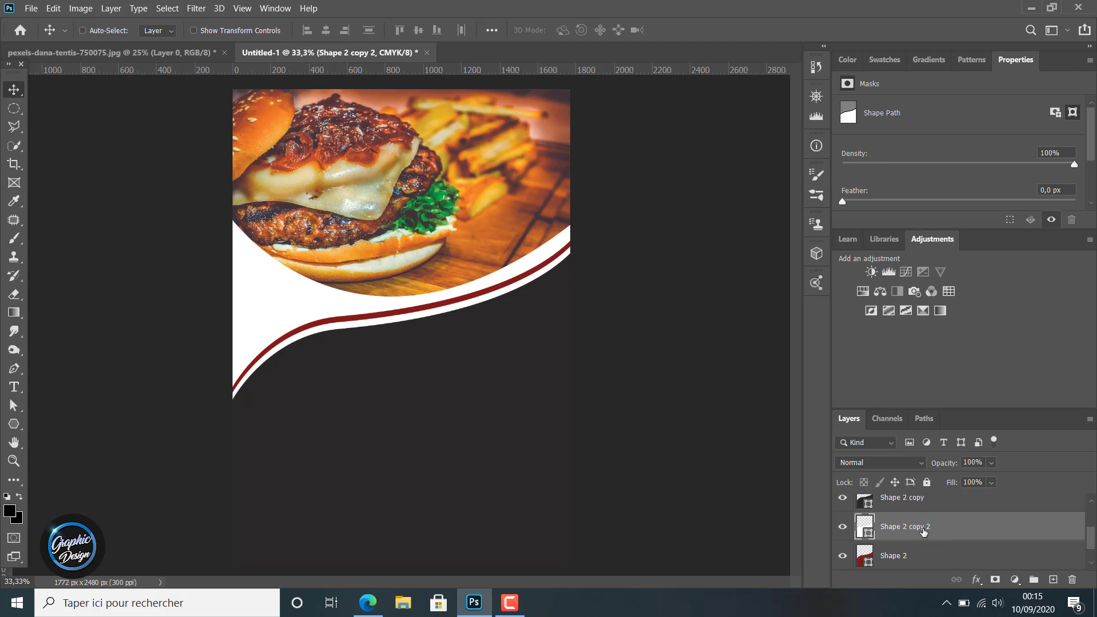
# - Raise the dark red Shape 2 layer further to make the red band thicker above the white one
pyautogui.click(892, 567)
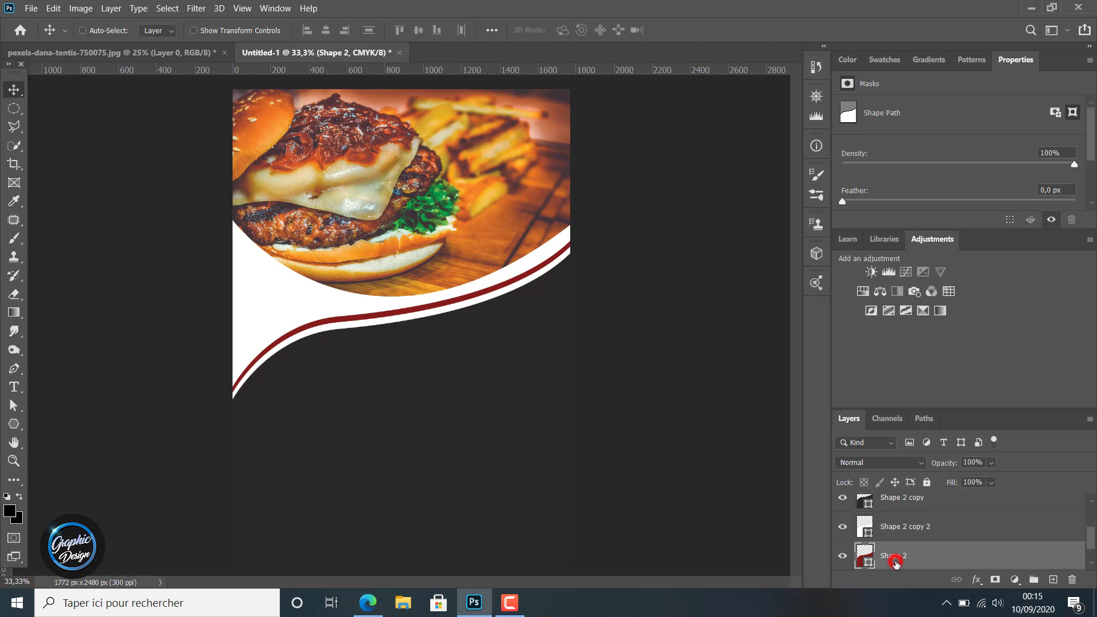
pyautogui.press('Up')
pyautogui.press('Up')
pyautogui.press('Up')
pyautogui.press('Up')
pyautogui.press('Up')
pyautogui.press('Up')
pyautogui.press('Up')
pyautogui.press('Up')
pyautogui.press('Up')
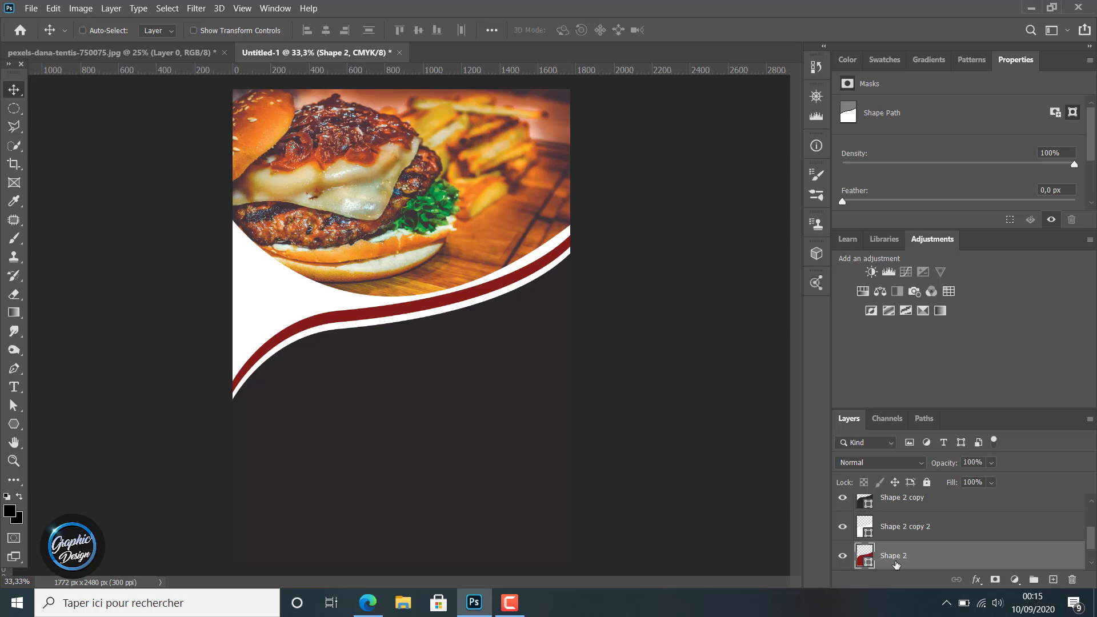
pyautogui.press('Up')
pyautogui.press('Up')
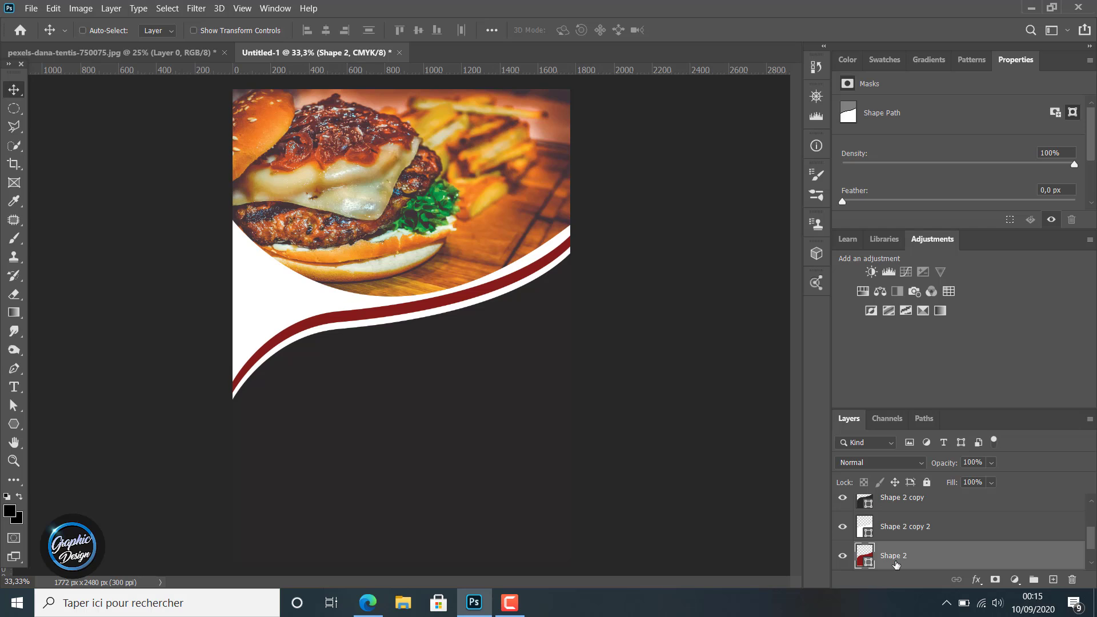
# - Free-transform the white Shape 2 copy 2 layer, distorting its two upper corners and shifting its lower edge, to about 100.3% × 104.2%
pyautogui.click(897, 530)
pyautogui.scroll(-1, 897, 537)
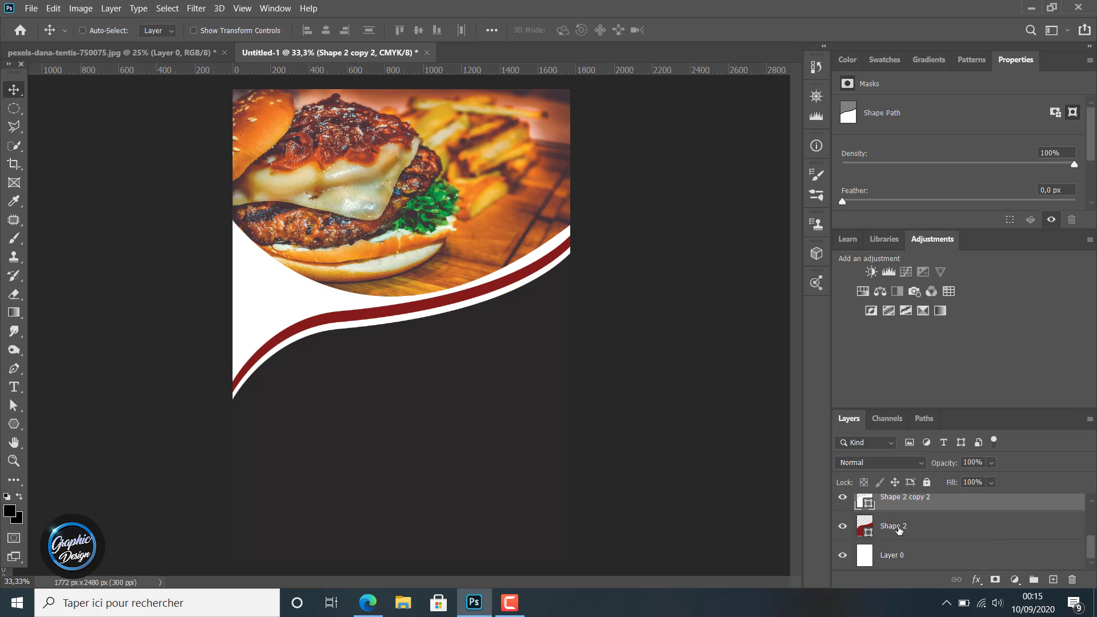
pyautogui.scroll(1, 899, 529)
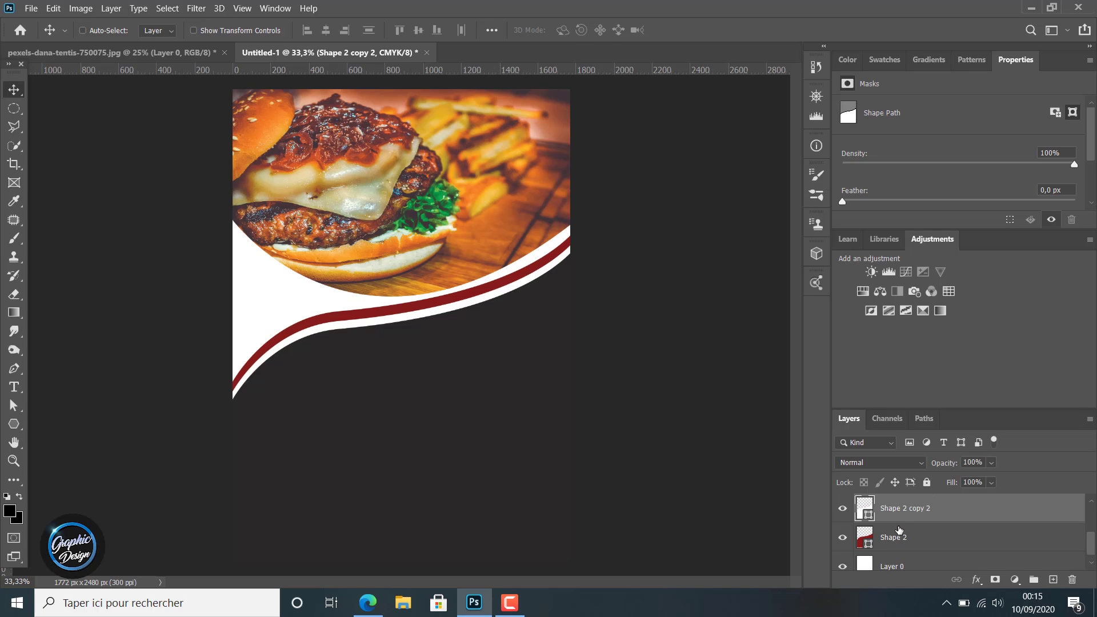
pyautogui.press('Up')
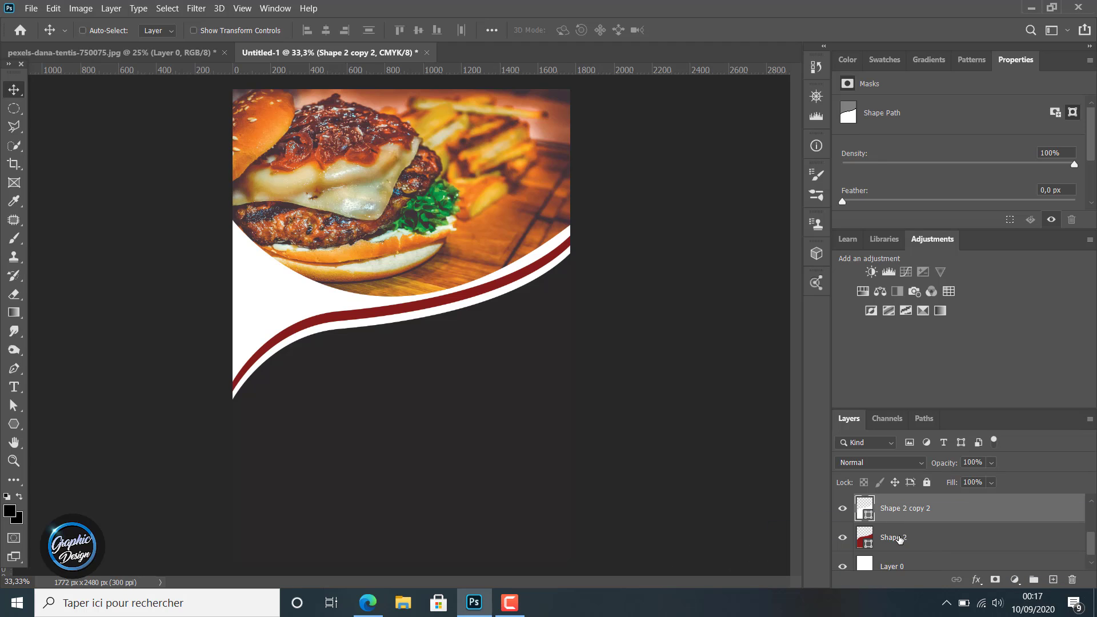
pyautogui.click(899, 537)
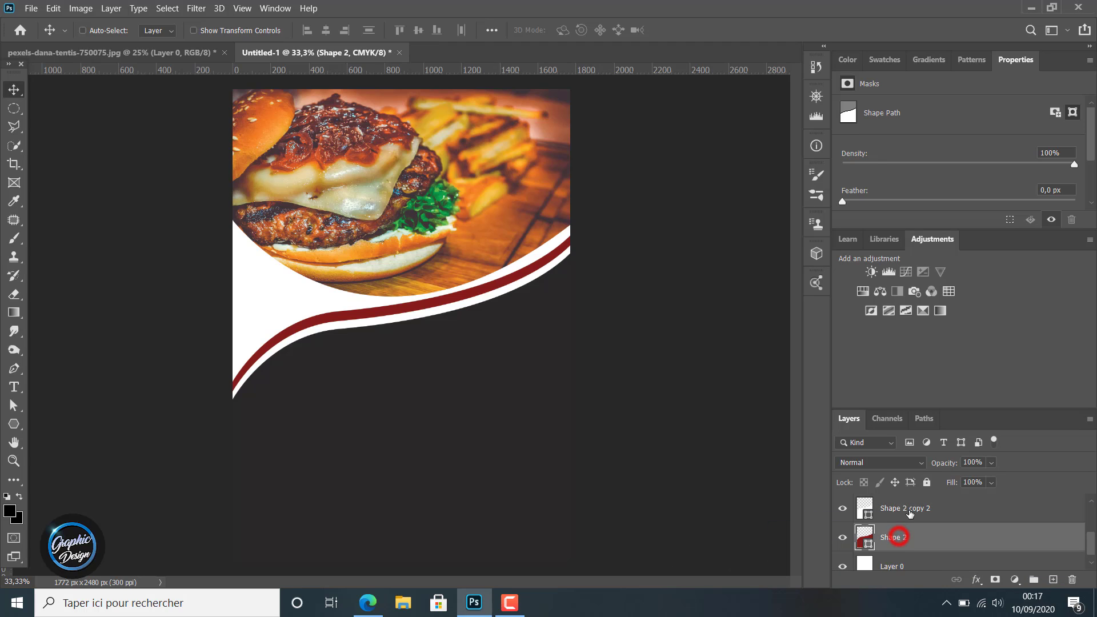
pyautogui.click(910, 513)
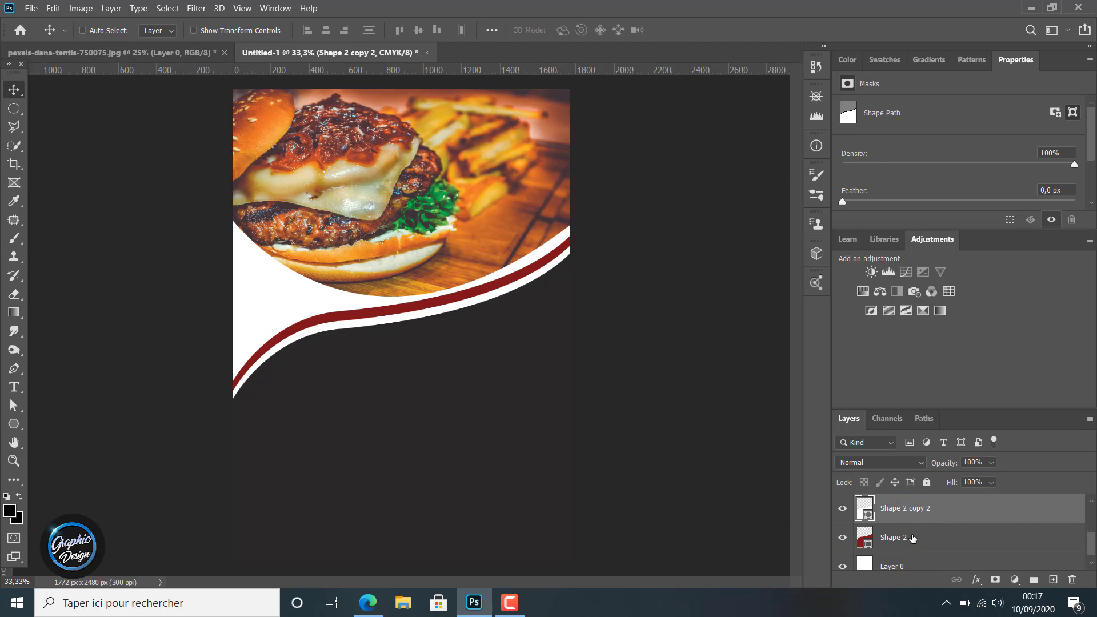
pyautogui.click(54, 8)
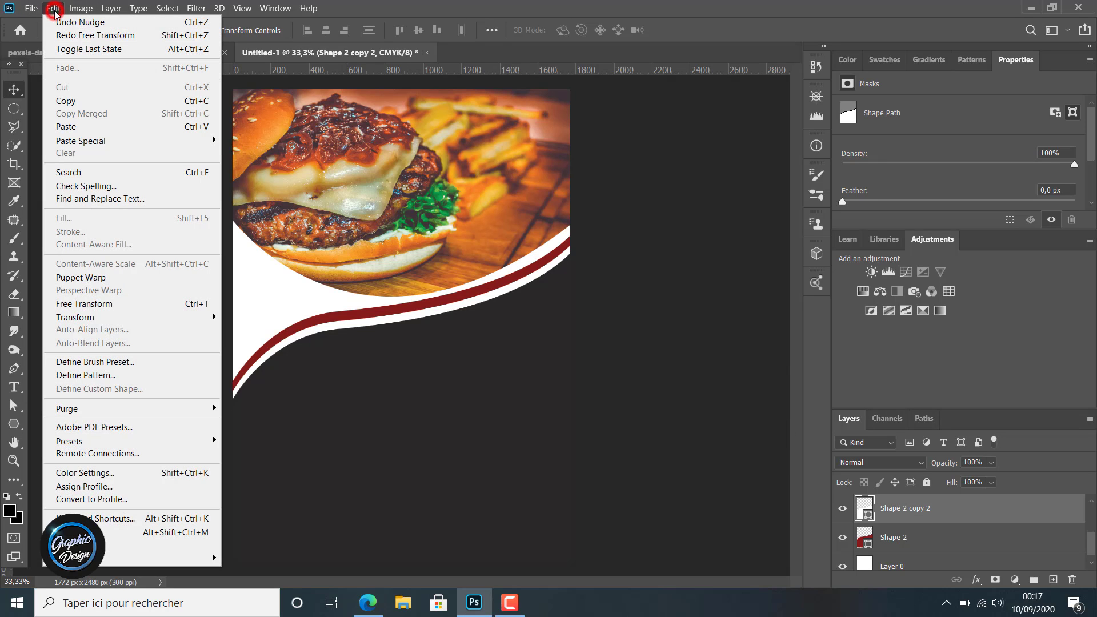
pyautogui.click(92, 299)
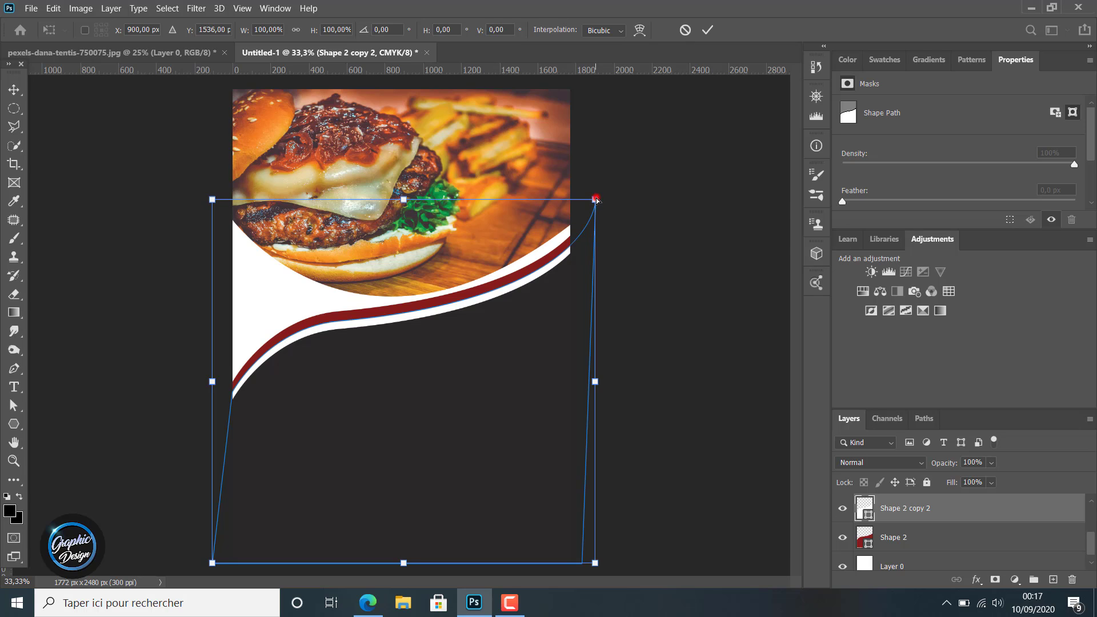
pyautogui.moveTo(595, 198); pyautogui.dragTo(596, 196)
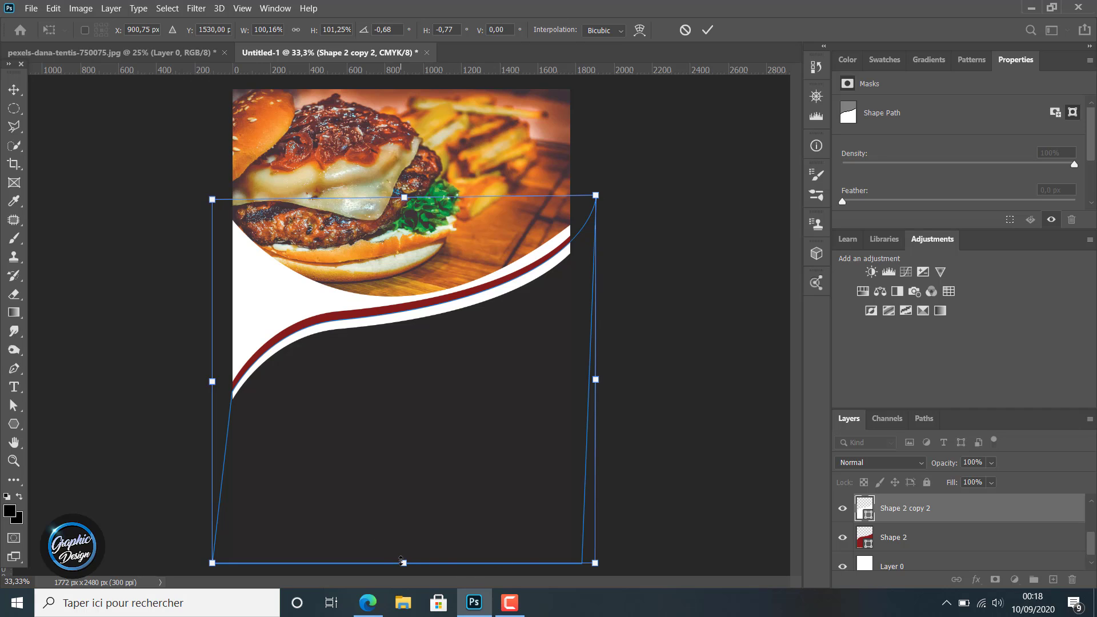
pyautogui.moveTo(404, 565); pyautogui.dragTo(409, 570)
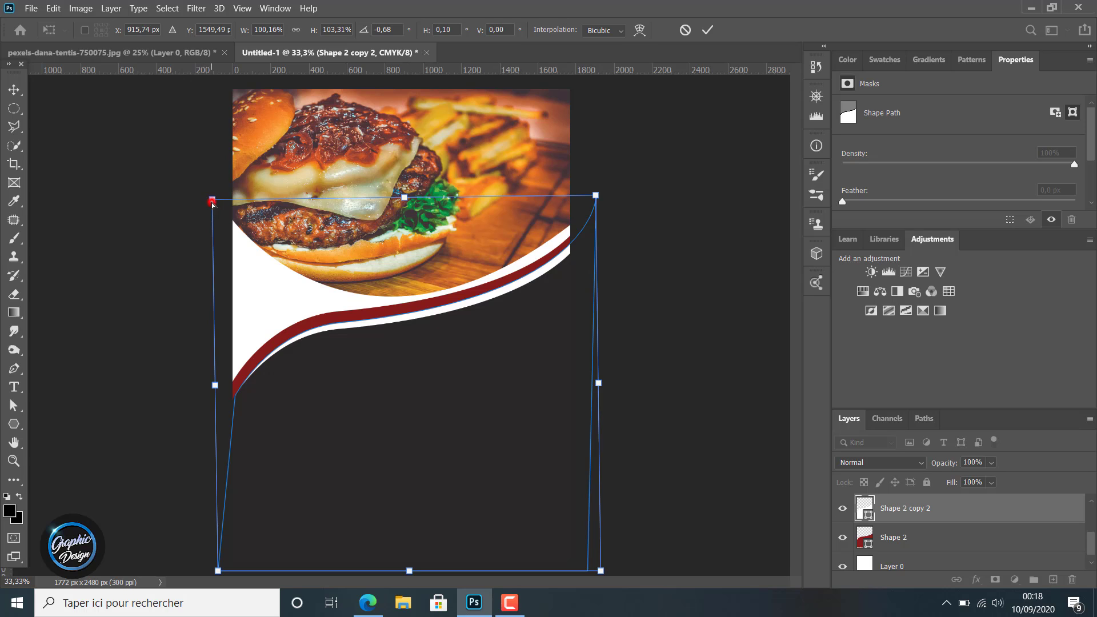
pyautogui.moveTo(212, 201); pyautogui.dragTo(211, 192)
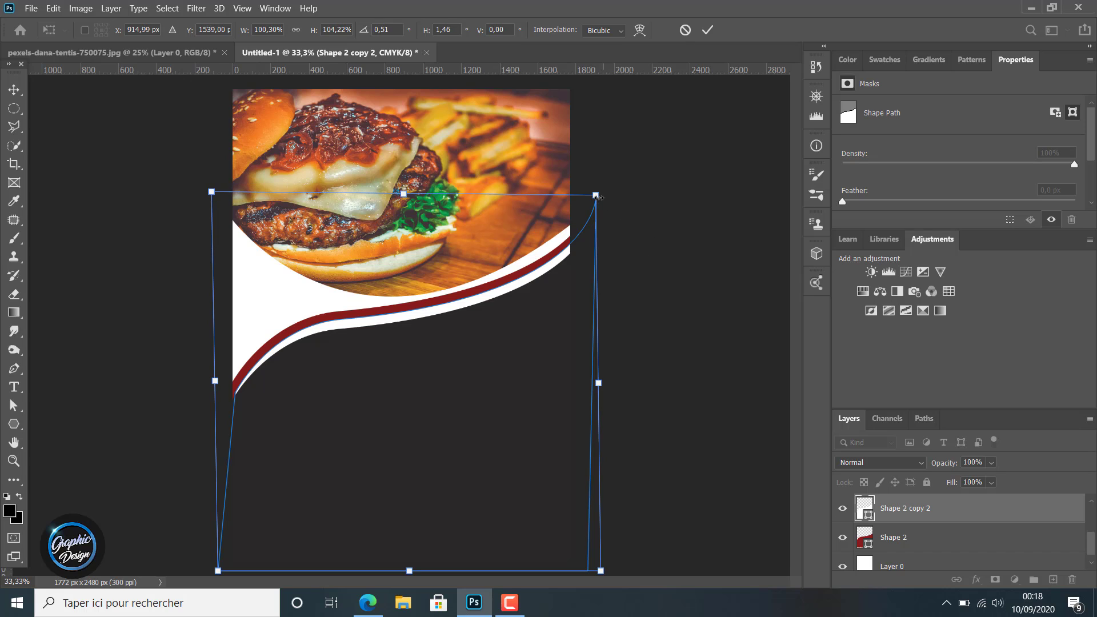
# - Pull the white shape's upper-right corner outward and up to about 109% × 109.8%, tapering the red band, and apply the transform
pyautogui.moveTo(596, 197); pyautogui.dragTo(613, 188)
pyautogui.moveTo(606, 379); pyautogui.dragTo(609, 376)
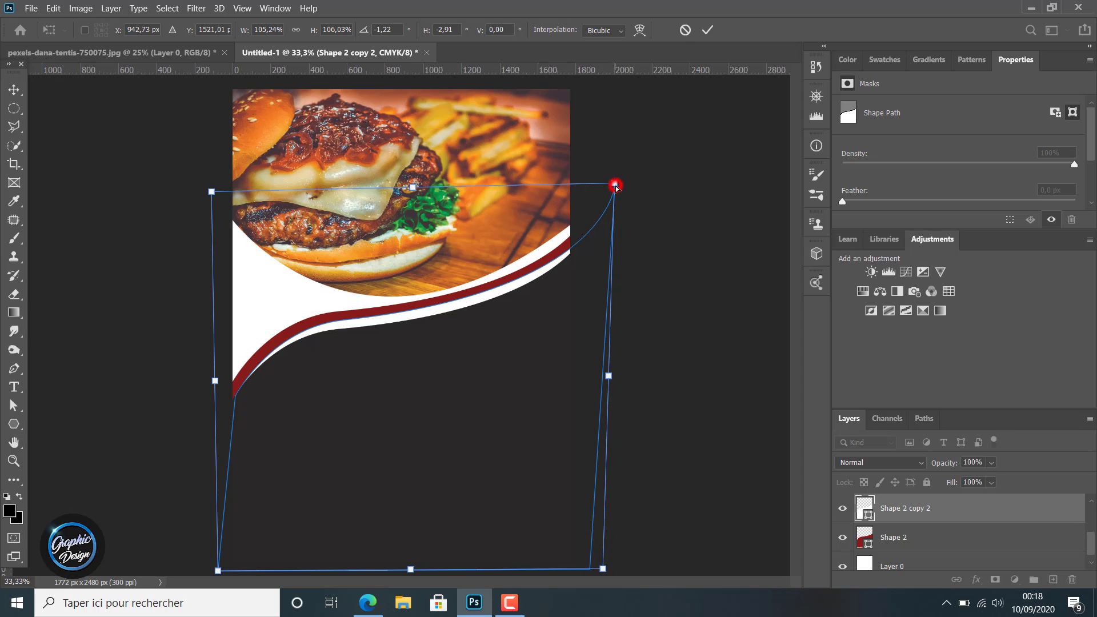
pyautogui.moveTo(616, 186); pyautogui.dragTo(624, 182)
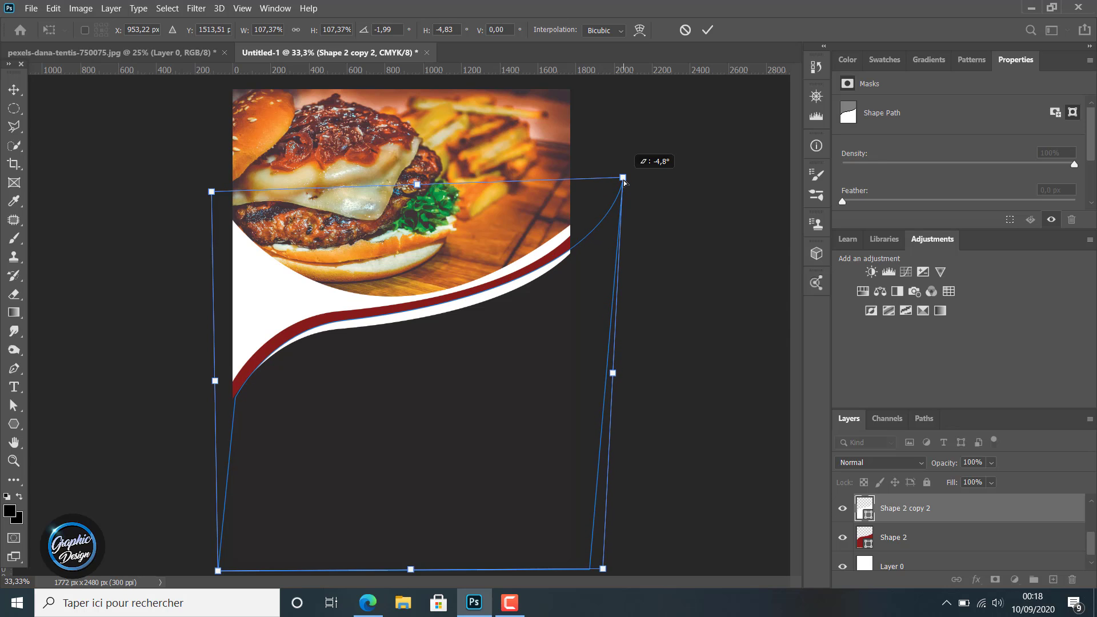
pyautogui.moveTo(624, 182); pyautogui.dragTo(630, 173)
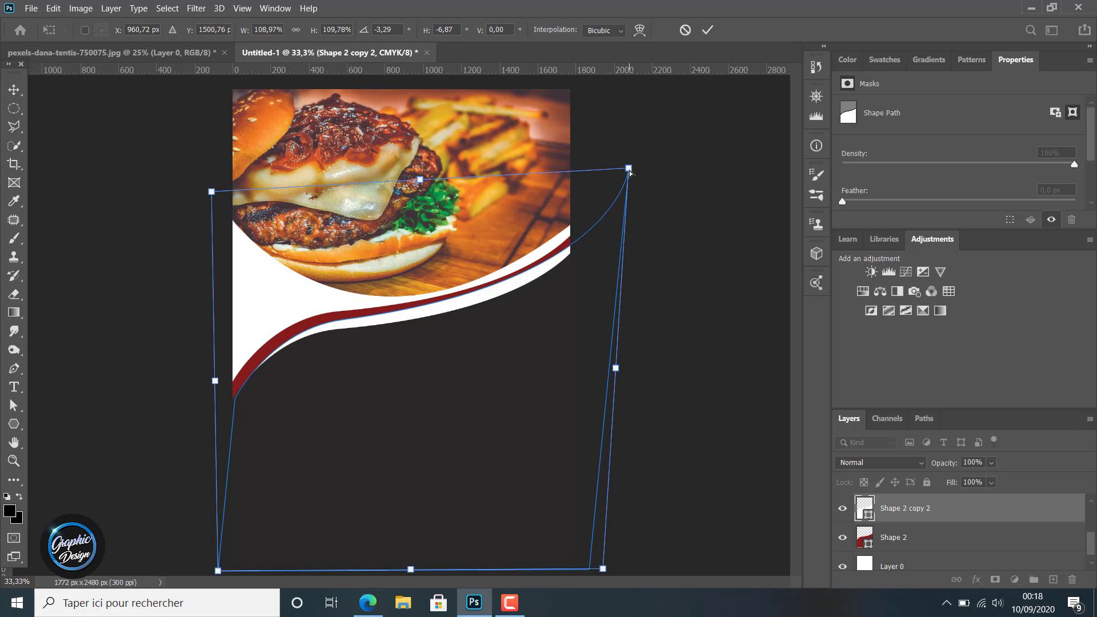
pyautogui.click(708, 31)
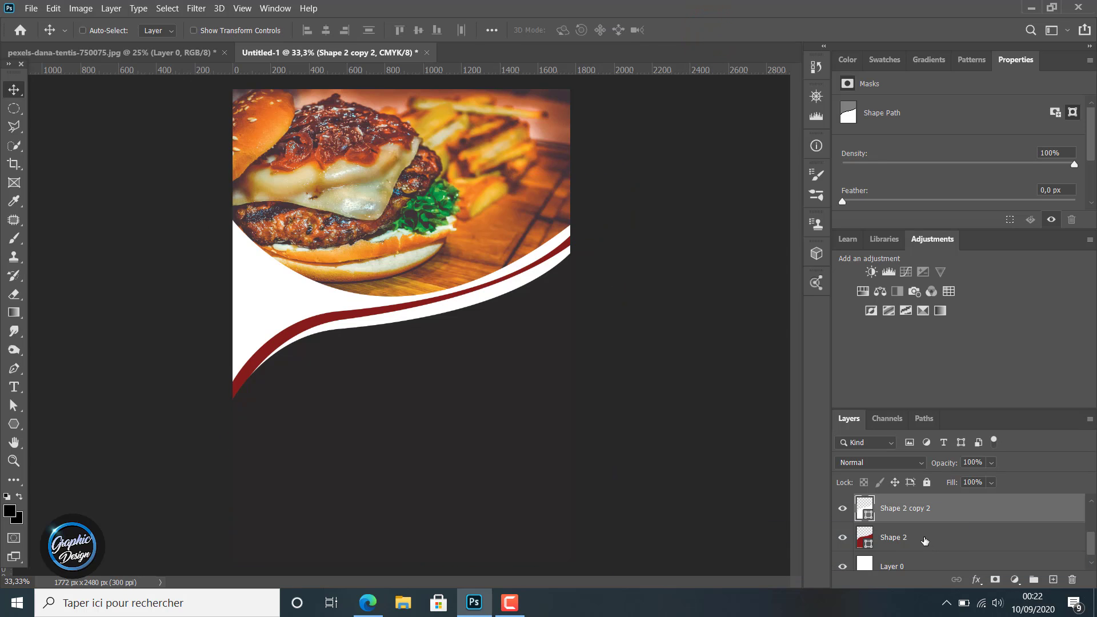
# - Add a Gradient Overlay effect to the dark red Shape 2 layer and set its blend mode to Normal
pyautogui.click(924, 539)
pyautogui.scroll(3, 922, 538)
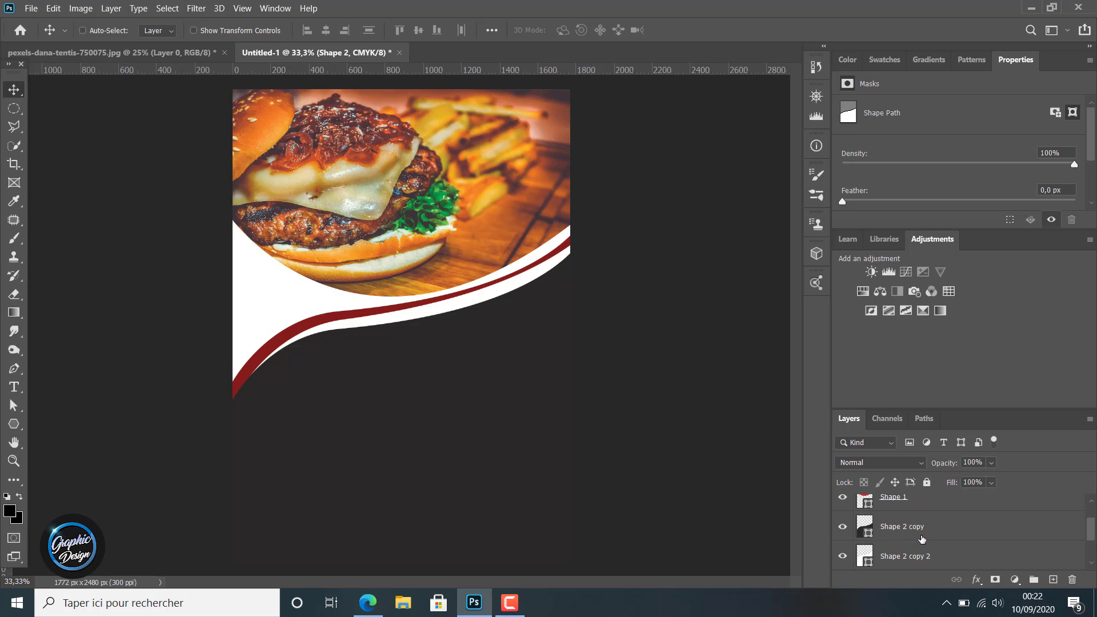
pyautogui.scroll(-3, 922, 538)
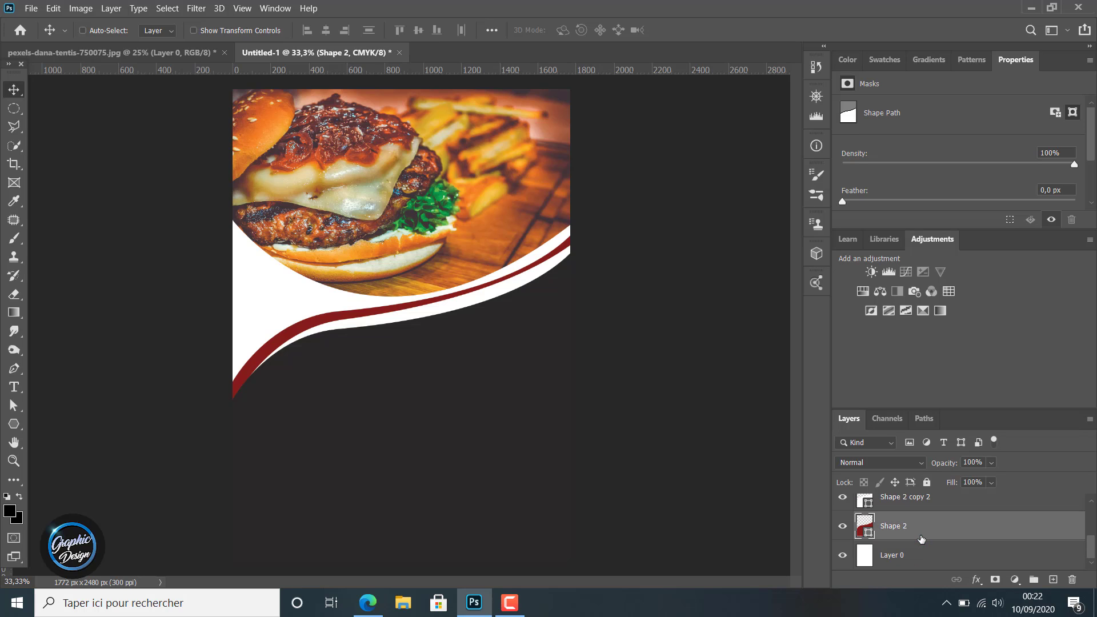
pyautogui.click(977, 580)
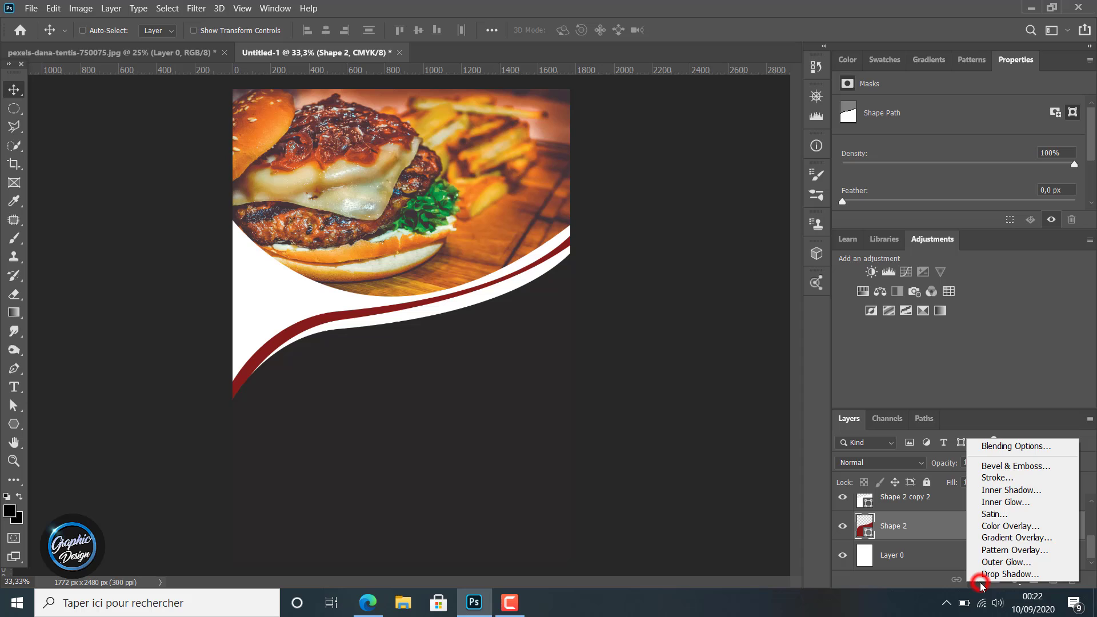
pyautogui.click(993, 537)
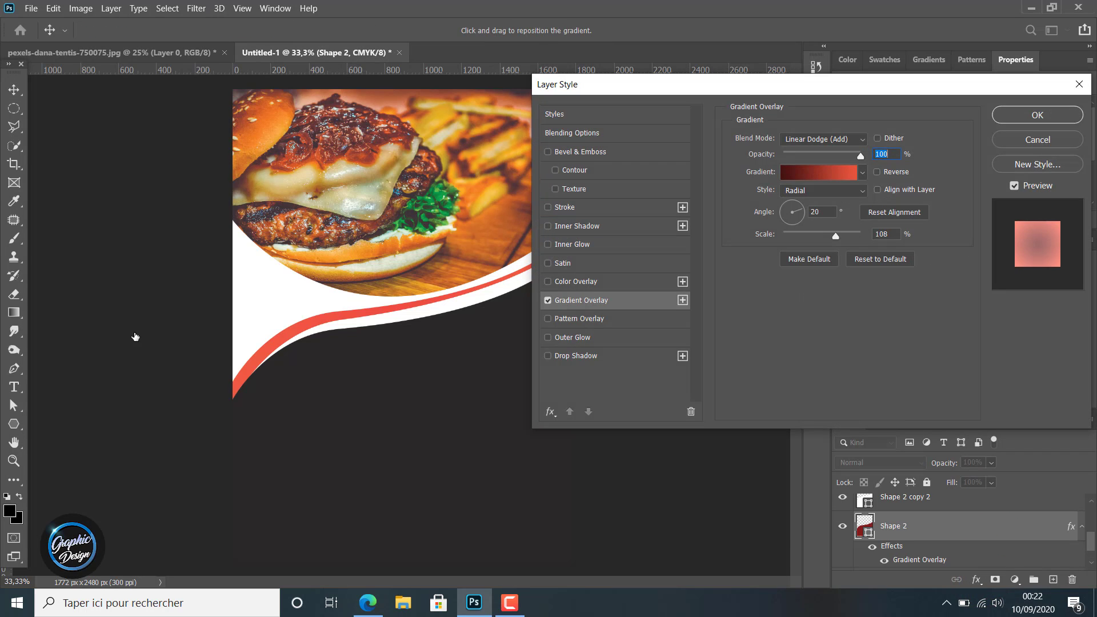
pyautogui.click(811, 140)
pyautogui.click(810, 151)
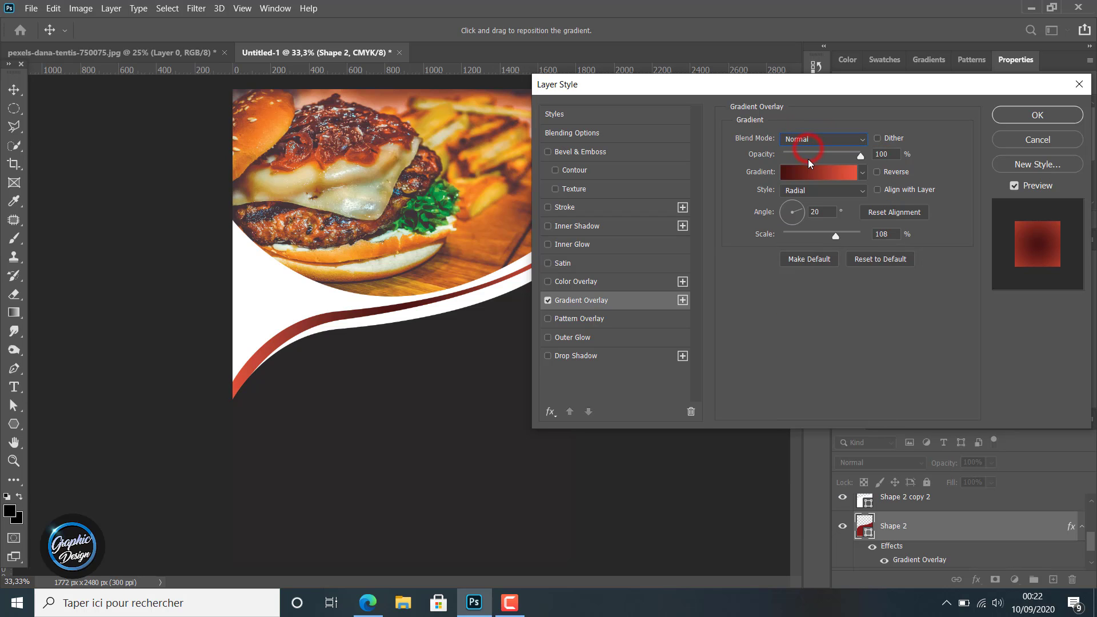
# - Open the overlay's gradient for editing and set its dark starting stop to colour #620806
pyautogui.click(808, 173)
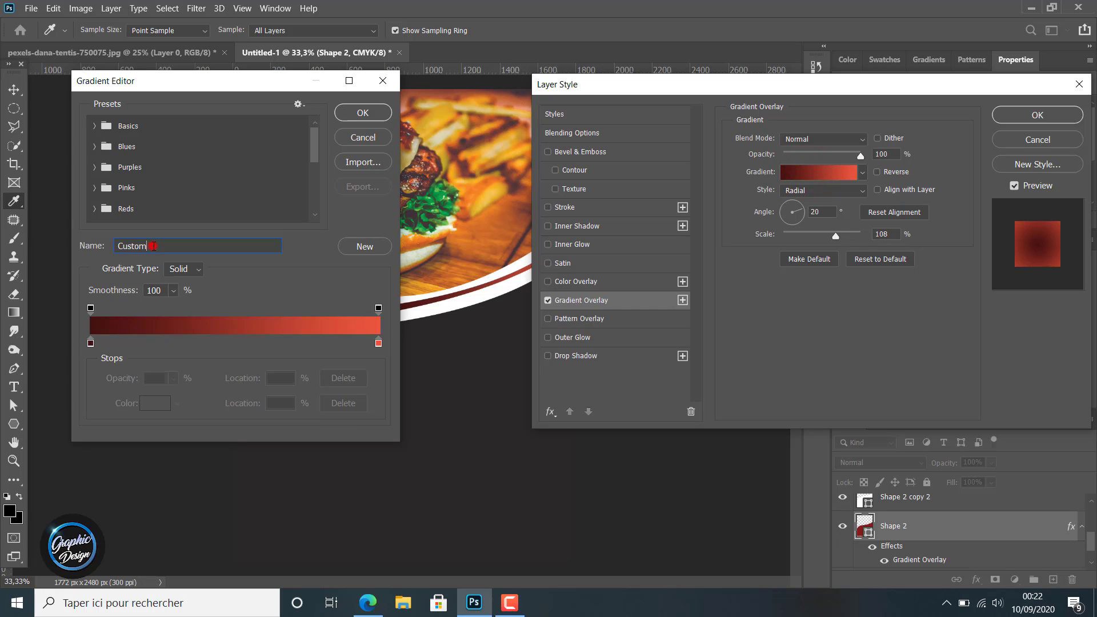
pyautogui.doubleClick(90, 343)
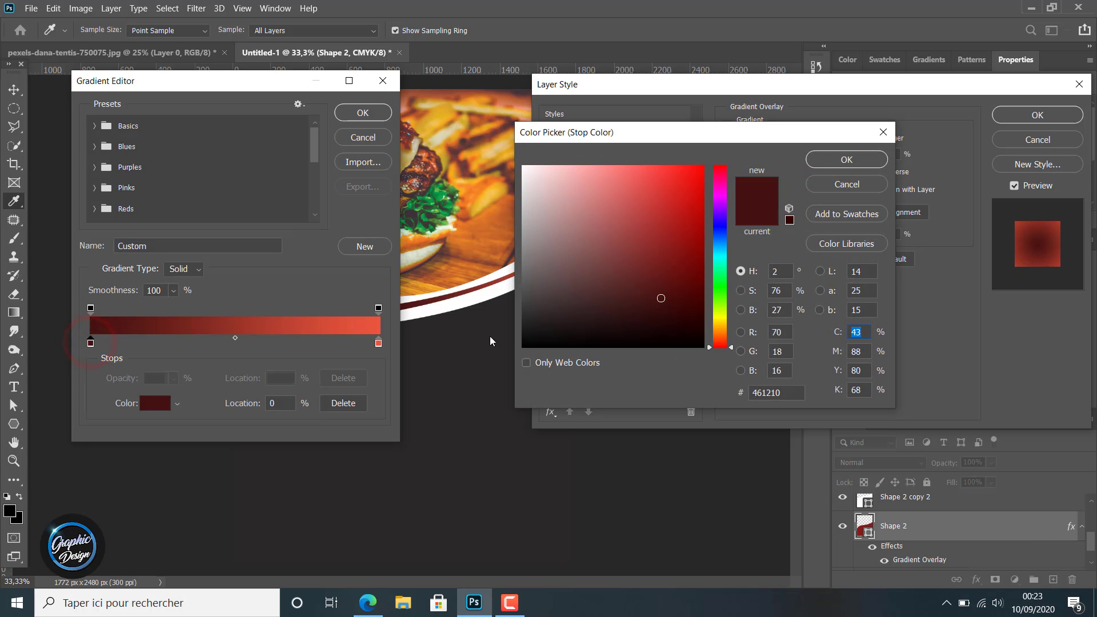
pyautogui.click(787, 389)
pyautogui.write('62')
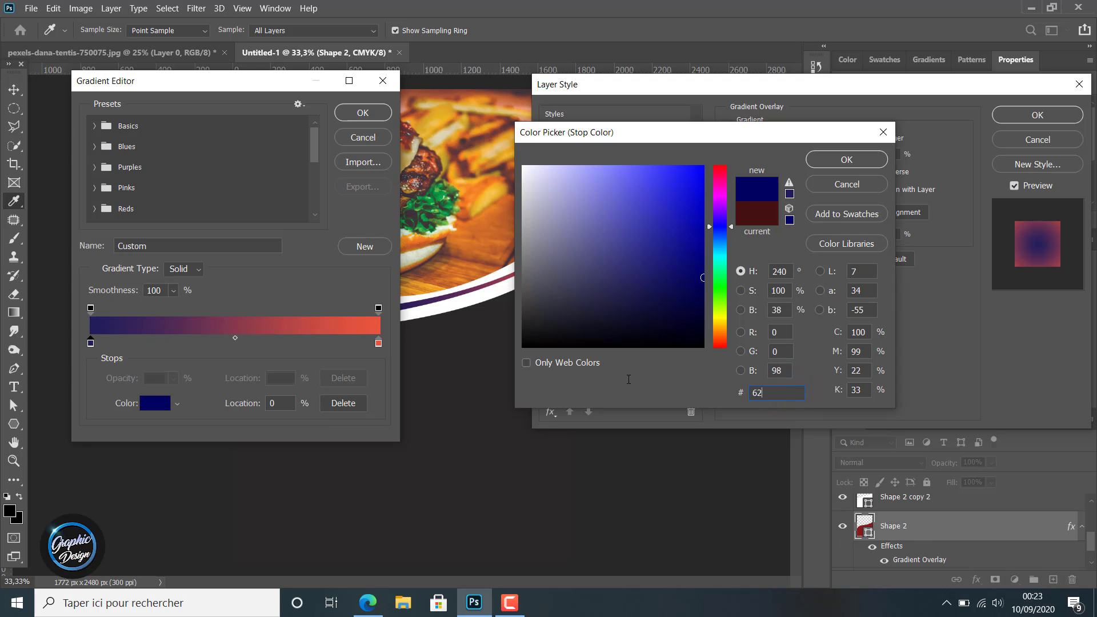
pyautogui.write('0806')
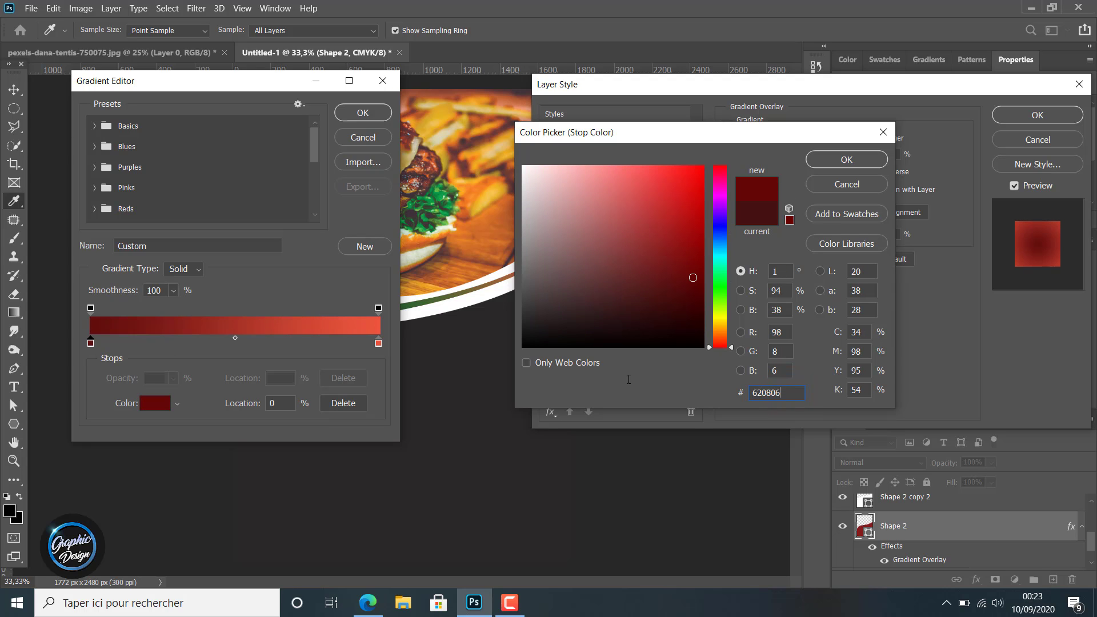
pyautogui.click(827, 159)
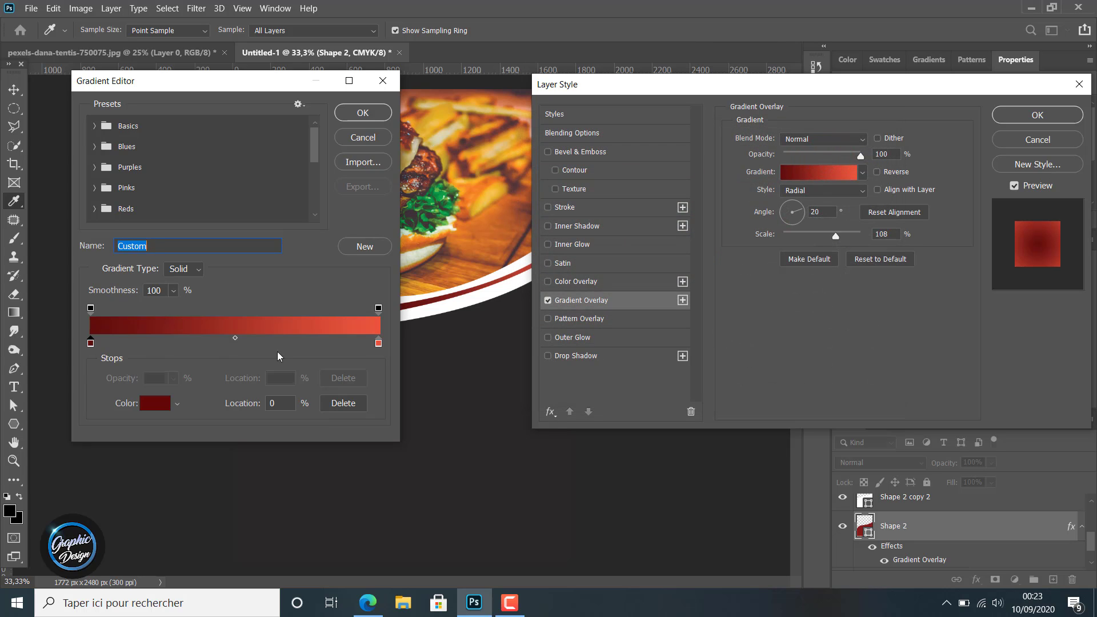
# - Set the gradient's light end stop to colour #ed553d
pyautogui.doubleClick(378, 343)
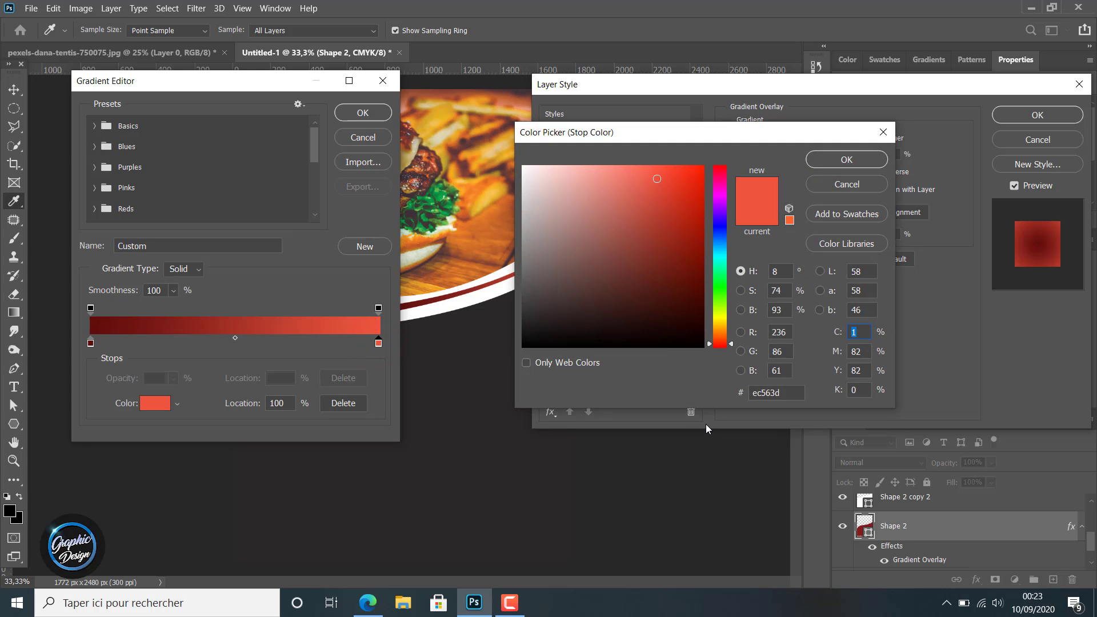
pyautogui.click(763, 394)
pyautogui.press('BackSpace')
pyautogui.write('d')
pyautogui.moveTo(791, 394); pyautogui.dragTo(688, 379)
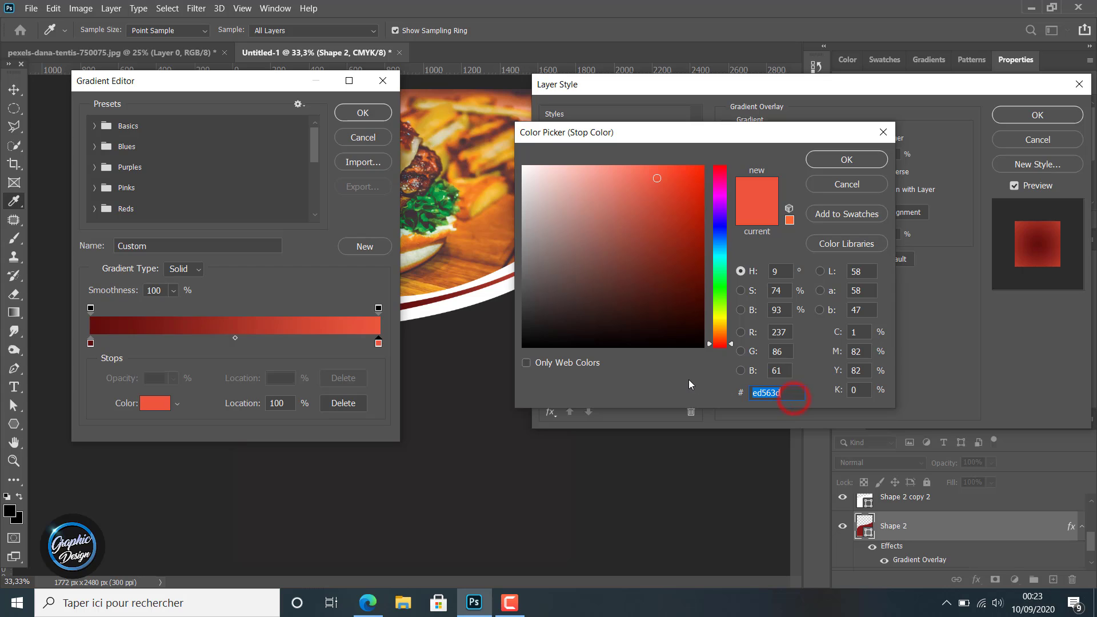
pyautogui.write('ed')
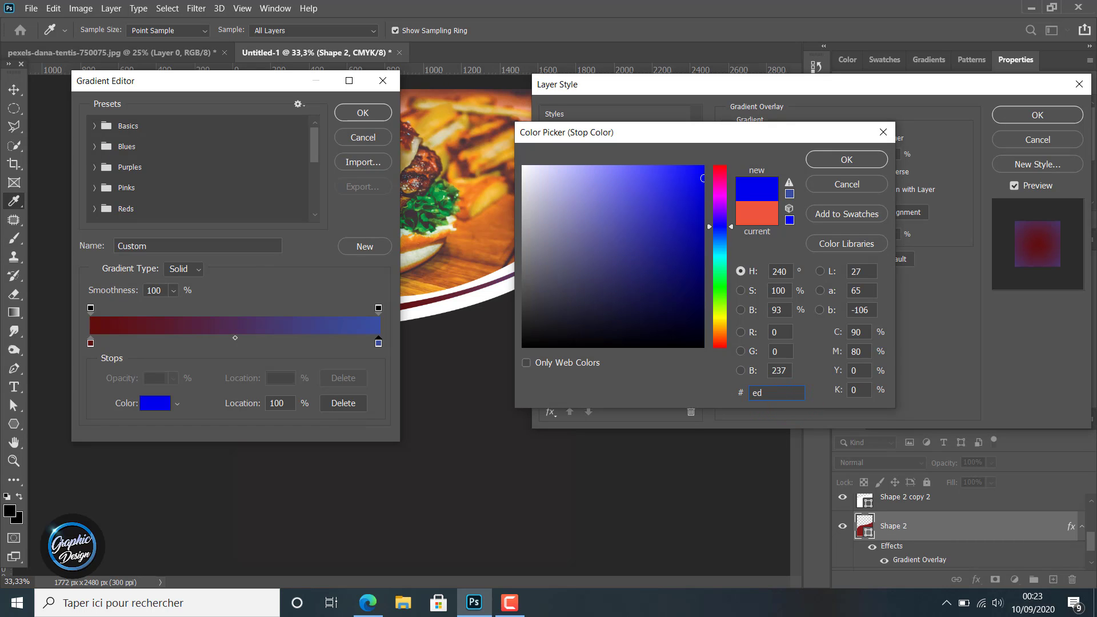
pyautogui.write('553d')
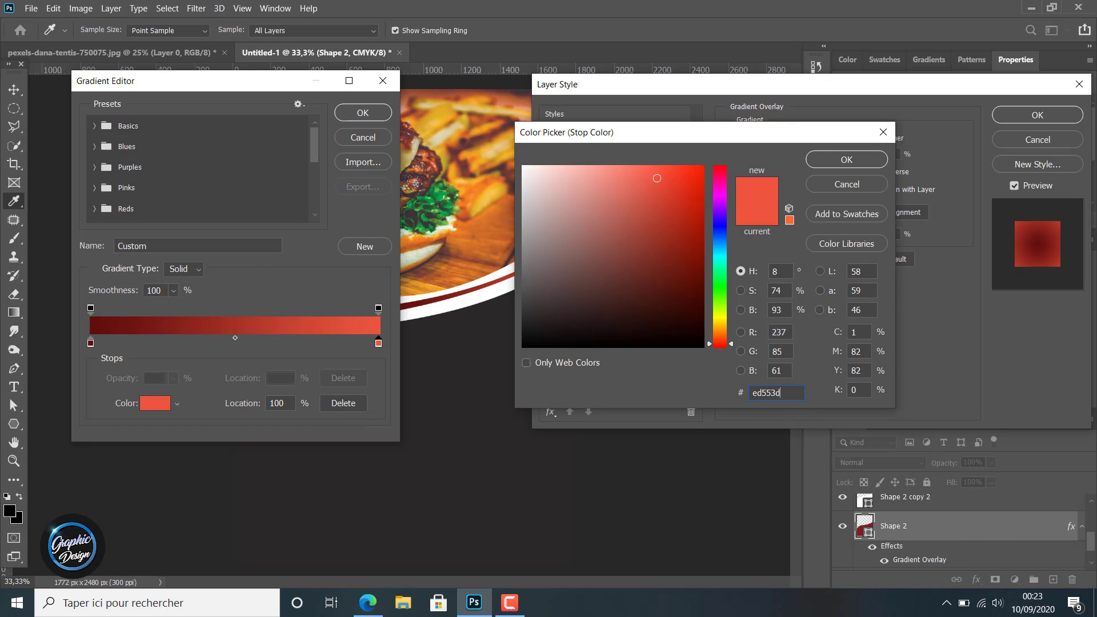
pyautogui.click(842, 166)
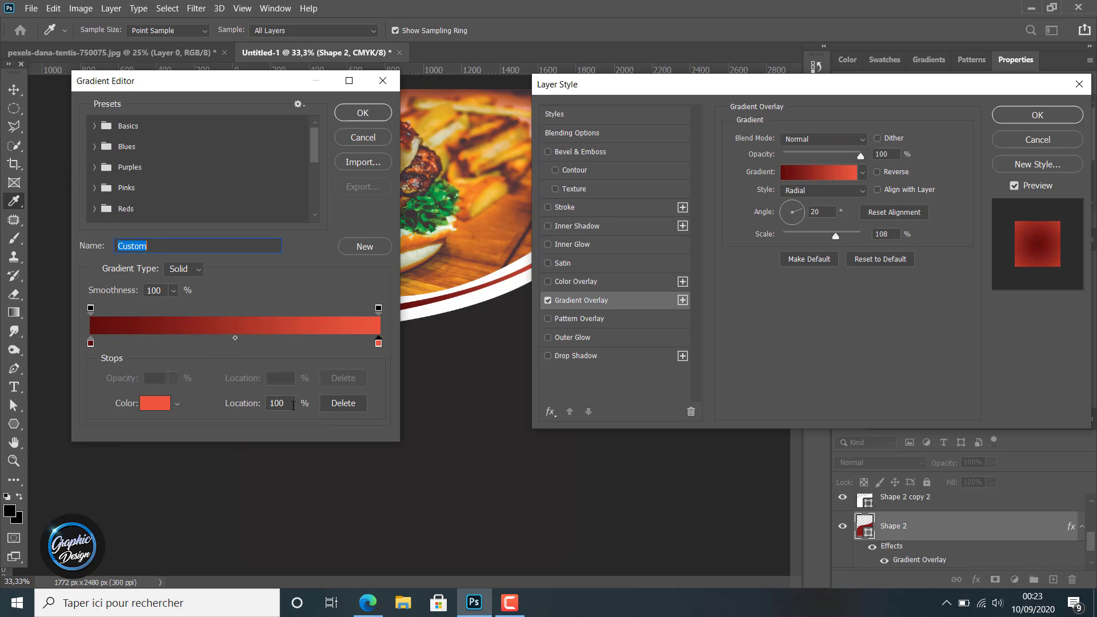
# - Move the light red stop to location 48% and accept the edited gradient
pyautogui.click(292, 404)
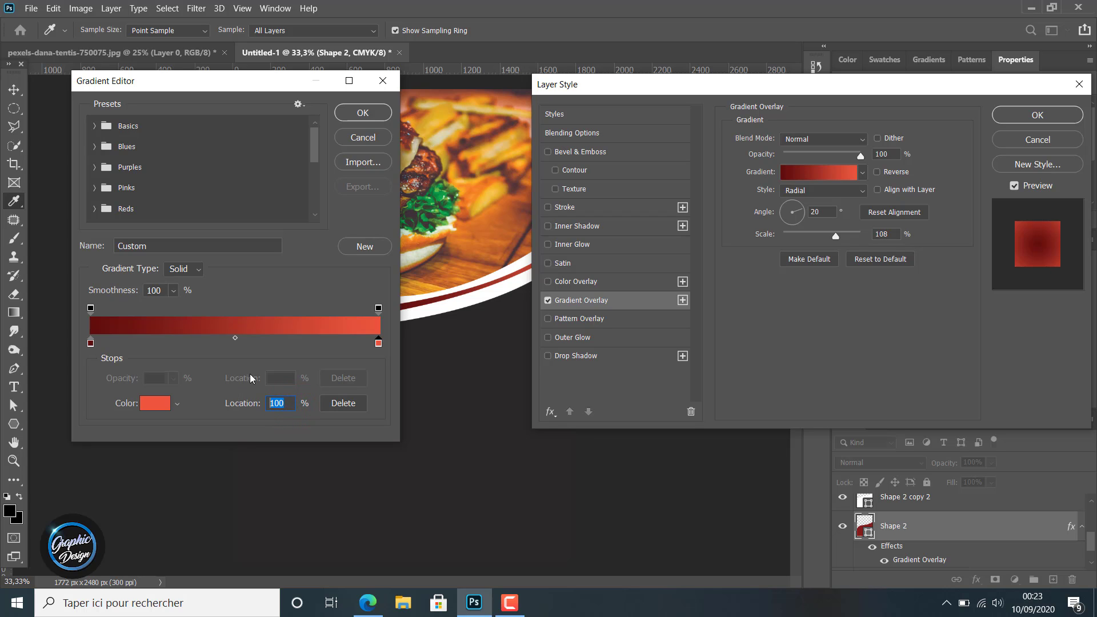
pyautogui.write('48')
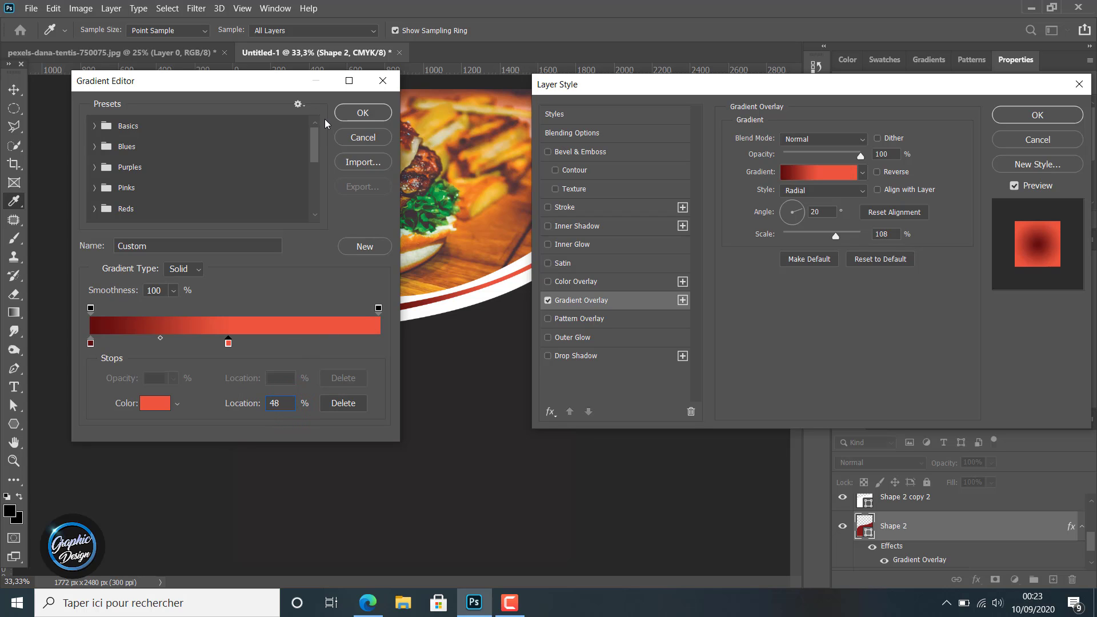
pyautogui.click(362, 112)
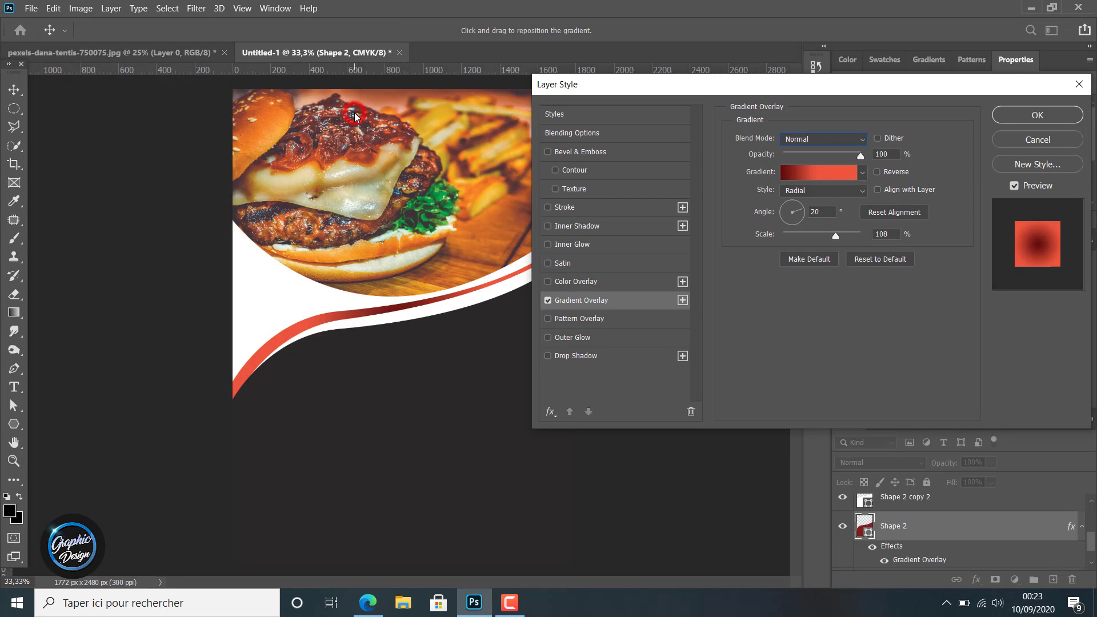
# - Make the overlay a reversed Radial gradient aligned with the layer at 86% scale, and apply the layer style
pyautogui.click(811, 197)
pyautogui.click(798, 216)
pyautogui.click(878, 172)
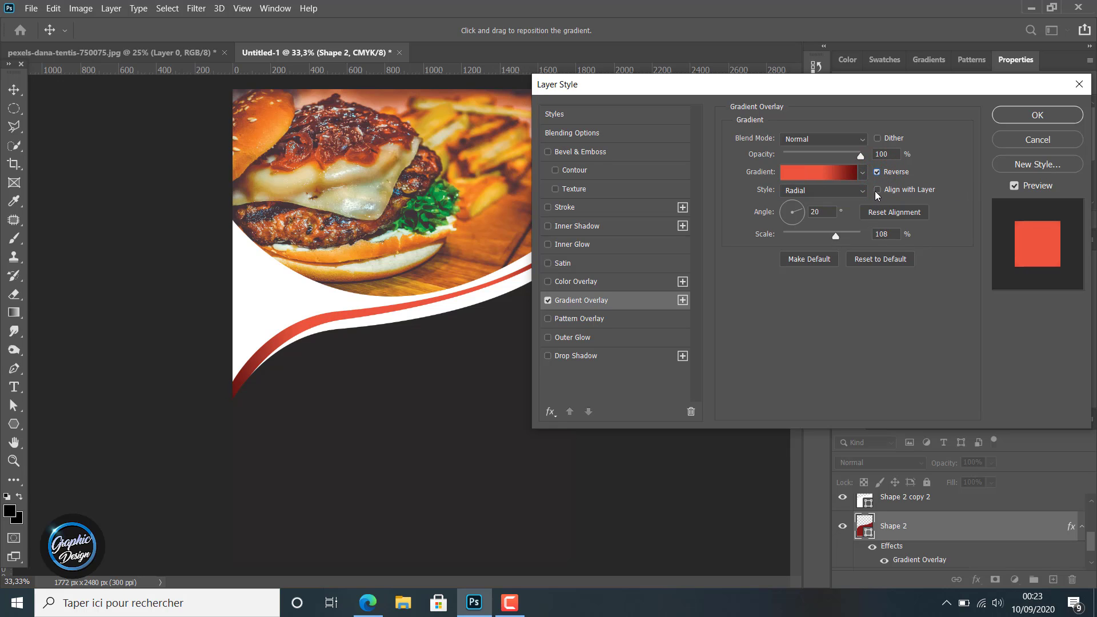
pyautogui.click(877, 189)
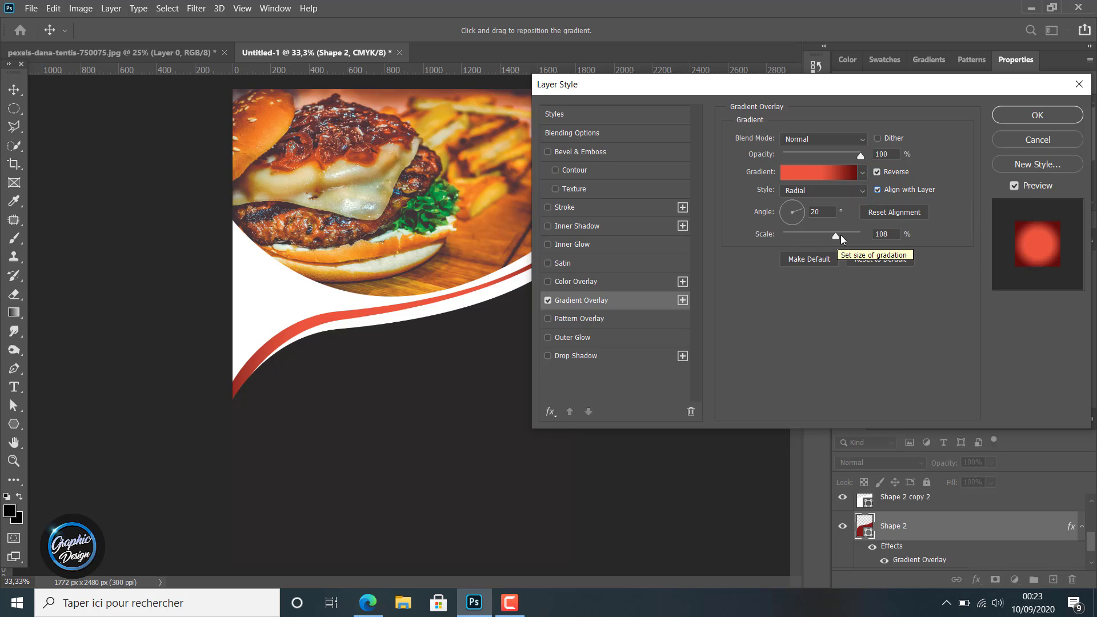
pyautogui.click(891, 234)
pyautogui.write('86')
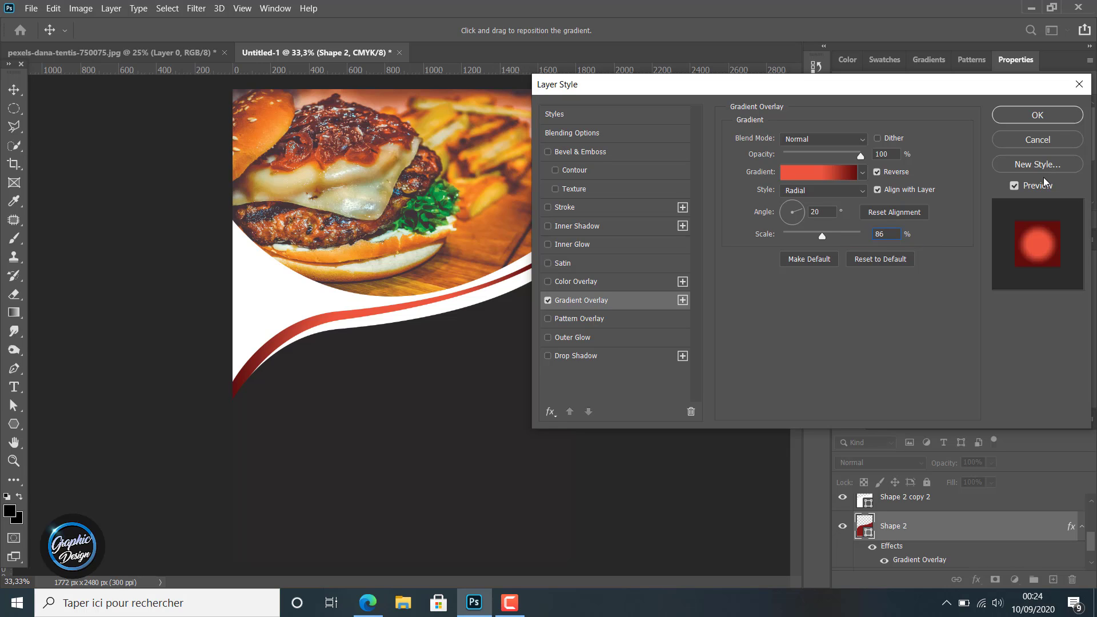
pyautogui.click(1051, 116)
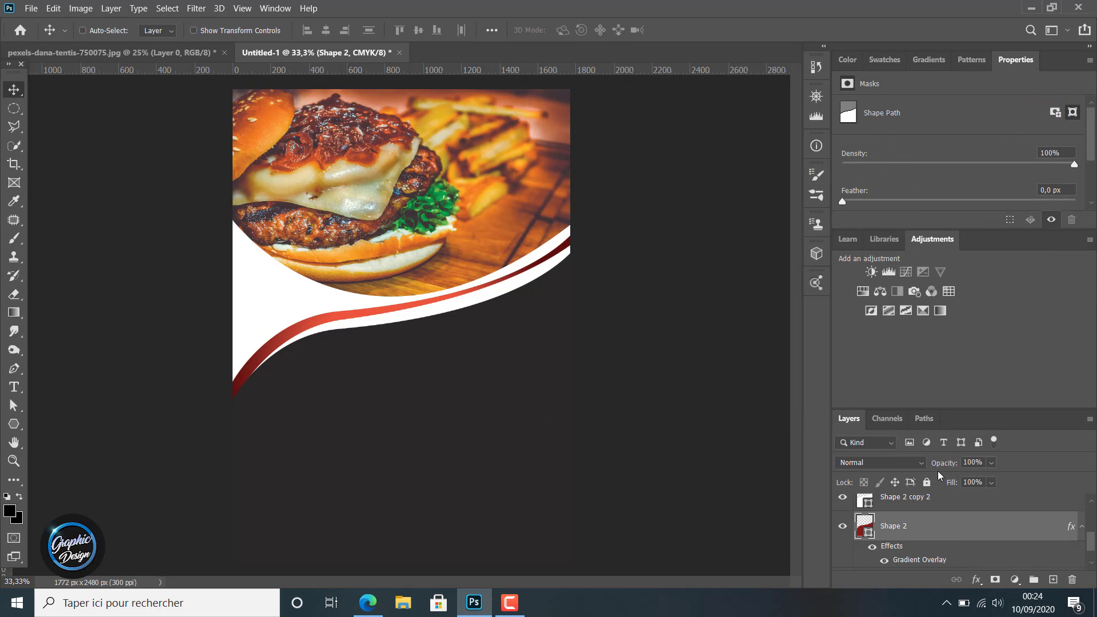
# - Nudge the Shape 2 layer up slightly to adjust the thickness of the red gradient band
pyautogui.press('Up')
pyautogui.press('Up')
pyautogui.press('Up')
pyautogui.press('Up')
pyautogui.press('Up')
pyautogui.press('Up')
pyautogui.press('Up')
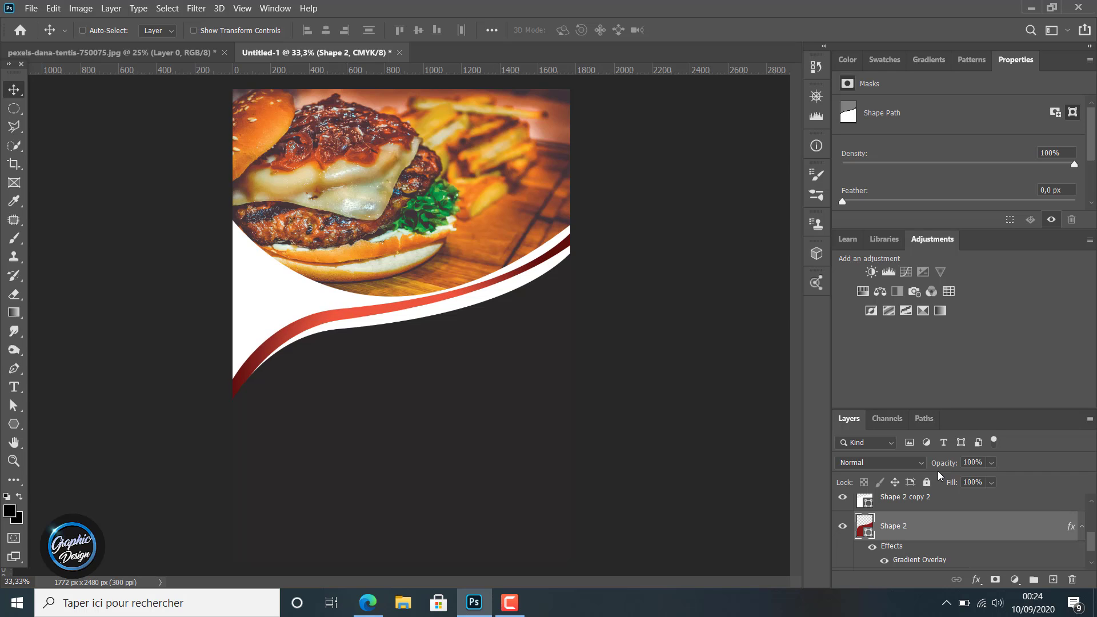
pyautogui.press('Up')
pyautogui.press('Up')
pyautogui.press('Up')
pyautogui.press('Up')
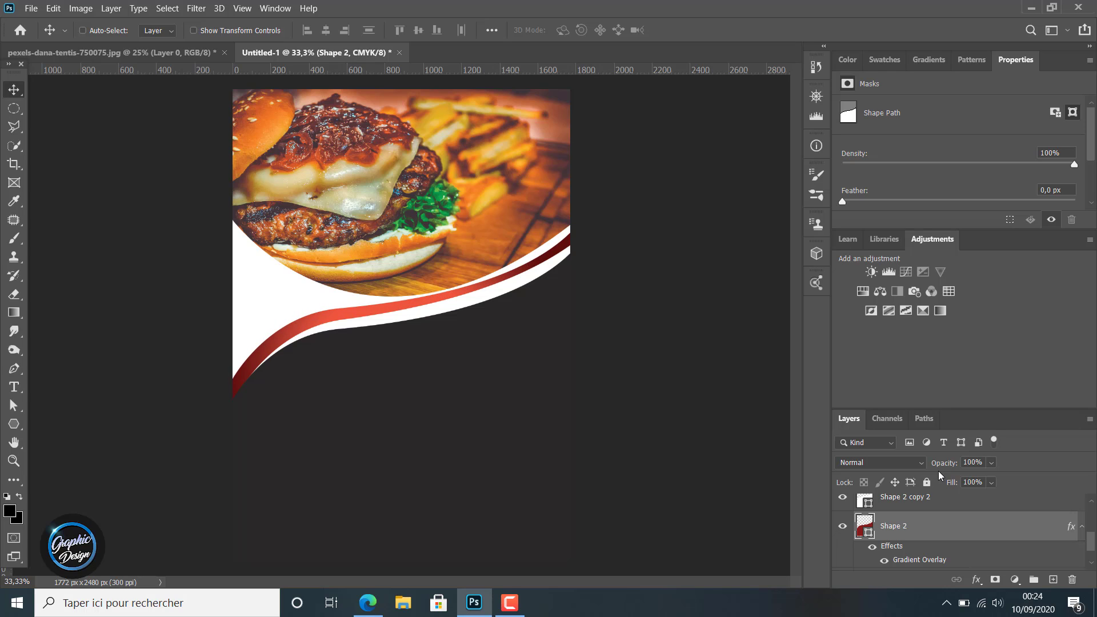
pyautogui.press('Up')
pyautogui.press('Up')
pyautogui.press('Up')
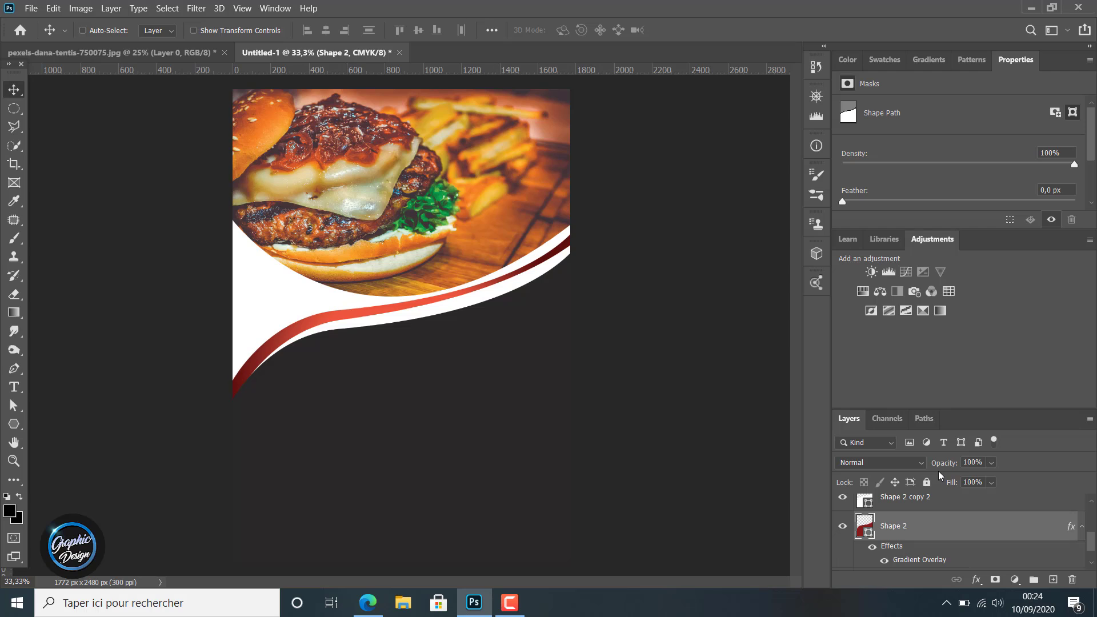
pyautogui.press('Up')
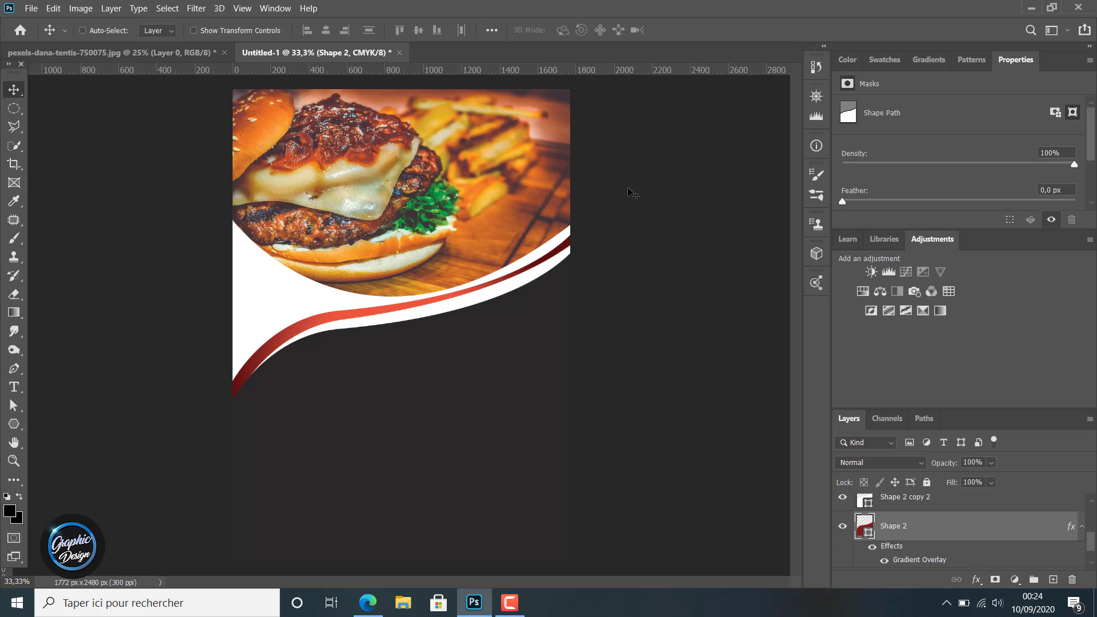
# - Nudge the white Shape 2 copy 2 layer up and back down to fine-tune the red band's thickness
pyautogui.click(928, 497)
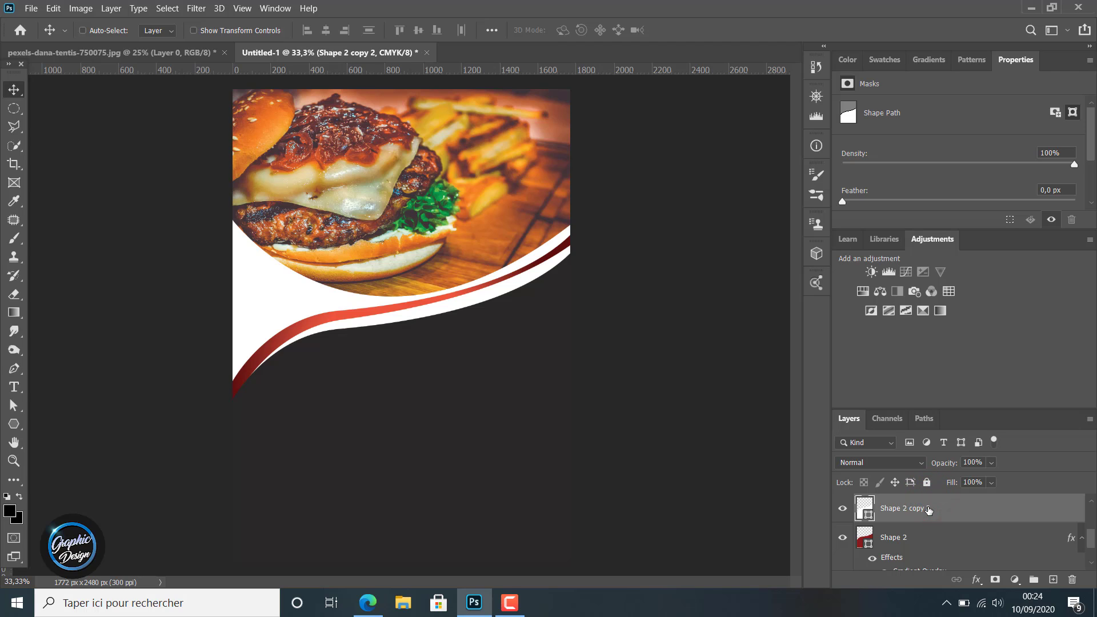
pyautogui.scroll(1, 928, 510)
pyautogui.scroll(1, 928, 510)
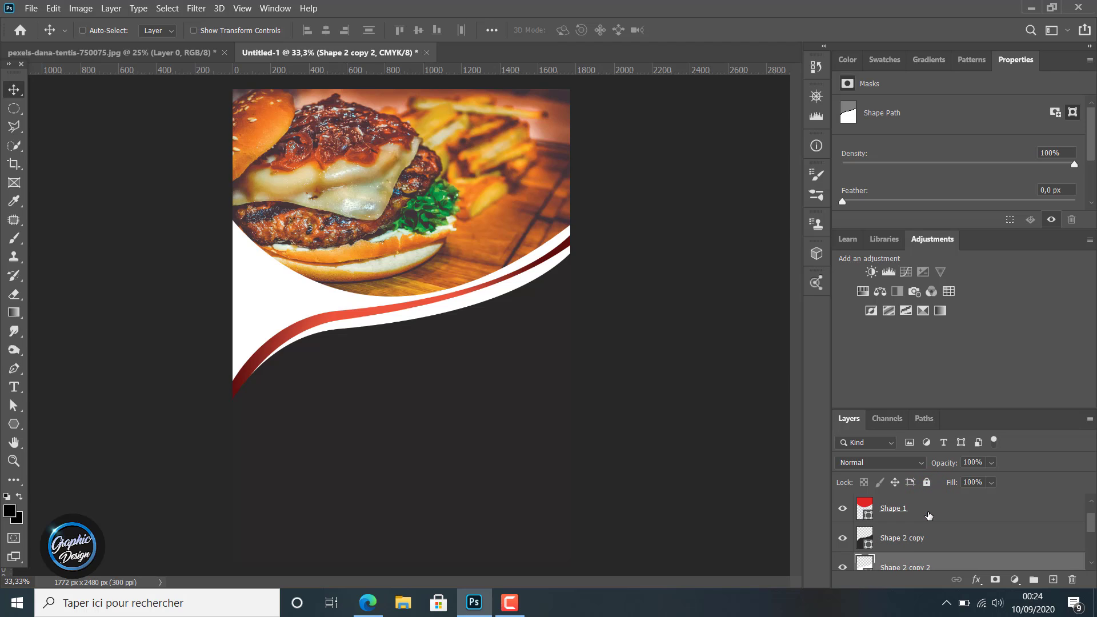
pyautogui.scroll(-1, 928, 517)
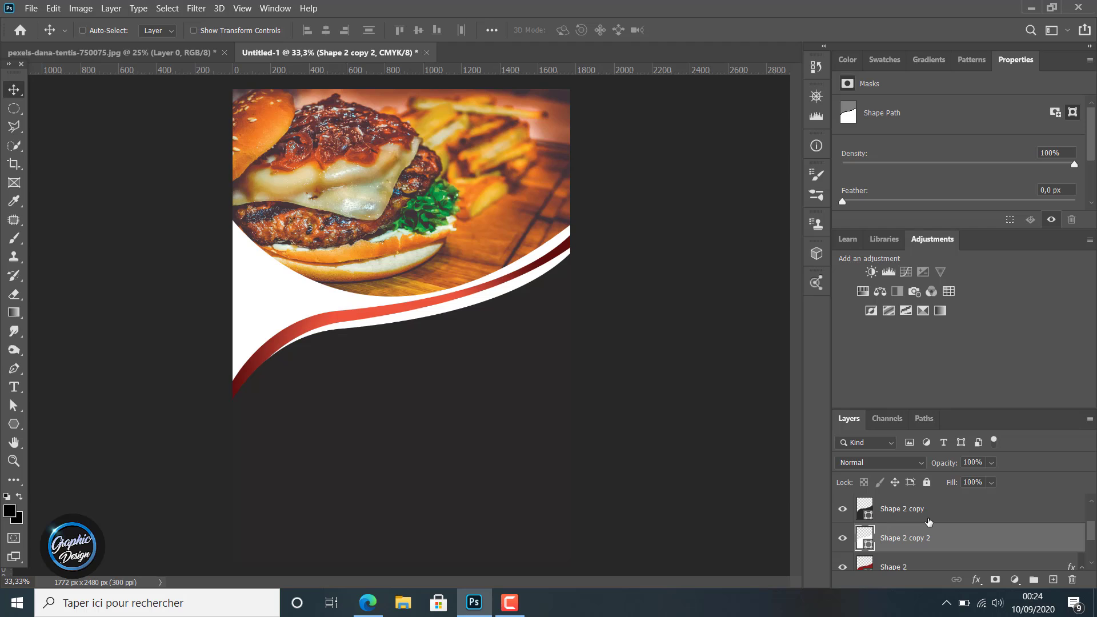
pyautogui.press('Up')
pyautogui.press('Up')
pyautogui.press('Up')
pyautogui.press('Up')
pyautogui.press('Up')
pyautogui.press('Up')
pyautogui.press('Up')
pyautogui.press('Up')
pyautogui.press('Up')
pyautogui.press('Up')
pyautogui.press('Up')
pyautogui.press('Up')
pyautogui.press('Up')
pyautogui.press('Up')
pyautogui.press('Up')
pyautogui.press('Up')
pyautogui.press('Up')
pyautogui.press('Up')
pyautogui.press('Up')
pyautogui.press('Up')
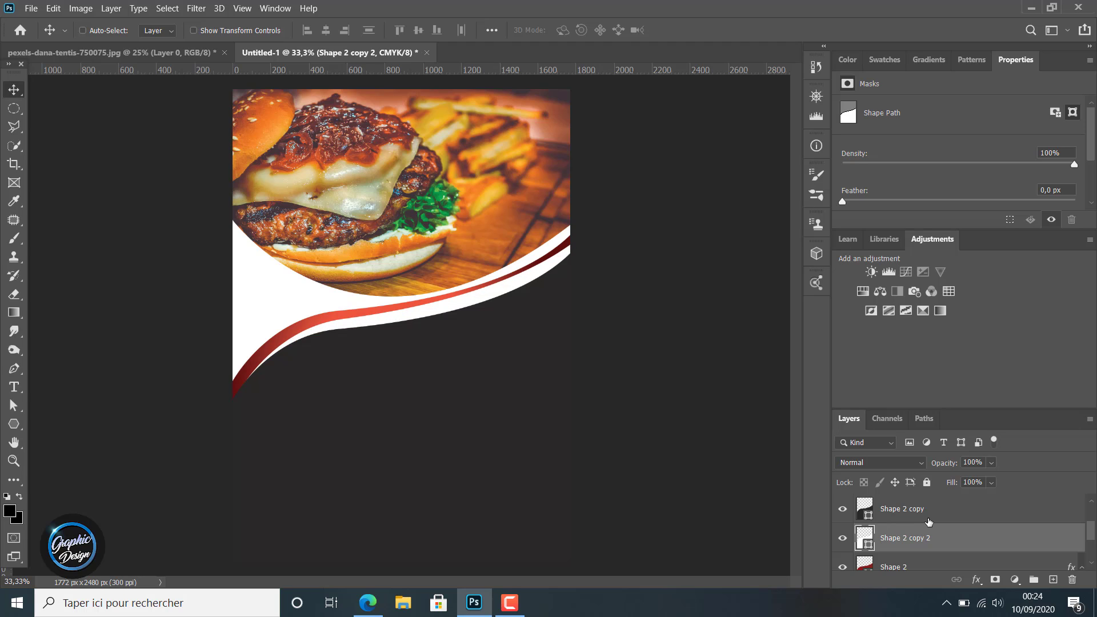
pyautogui.press('Up')
pyautogui.press('Up')
pyautogui.press('Up')
pyautogui.press('Up')
pyautogui.press('Up')
pyautogui.press('Down')
pyautogui.press('Down')
pyautogui.press('Down')
pyautogui.press('Down')
pyautogui.press('Down')
pyautogui.press('Down')
pyautogui.press('Down')
pyautogui.press('Down')
pyautogui.press('Down')
pyautogui.press('Down')
pyautogui.press('Down')
pyautogui.press('Down')
pyautogui.press('Down')
pyautogui.press('Down')
pyautogui.press('Down')
pyautogui.press('Down')
pyautogui.press('Down')
pyautogui.press('Down')
pyautogui.press('Down')
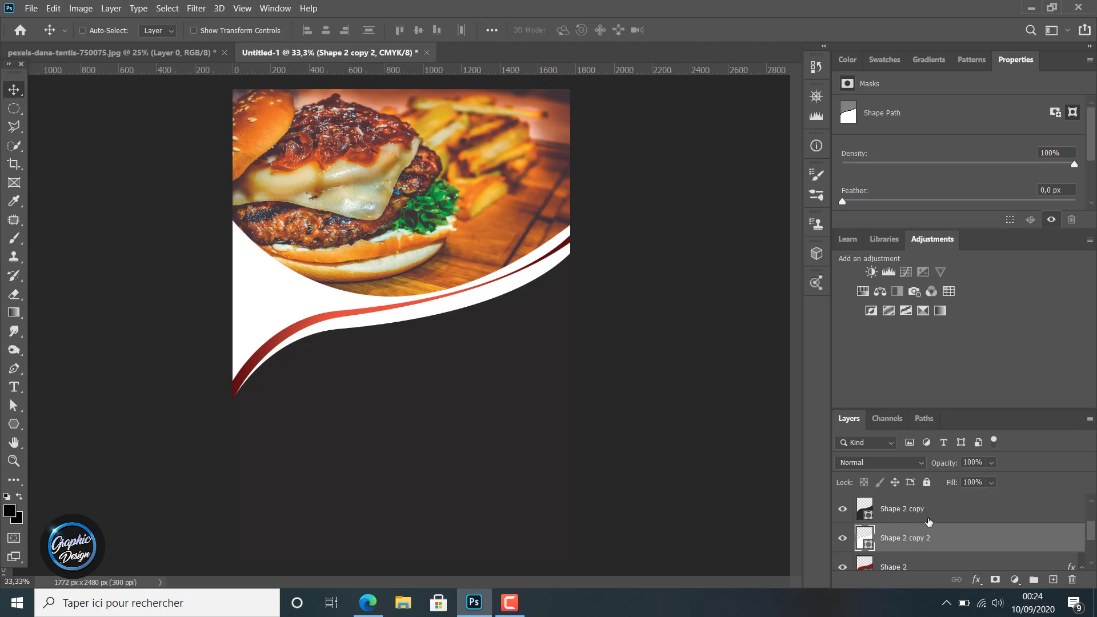
pyautogui.press('Down')
pyautogui.press('Down')
pyautogui.press('Down')
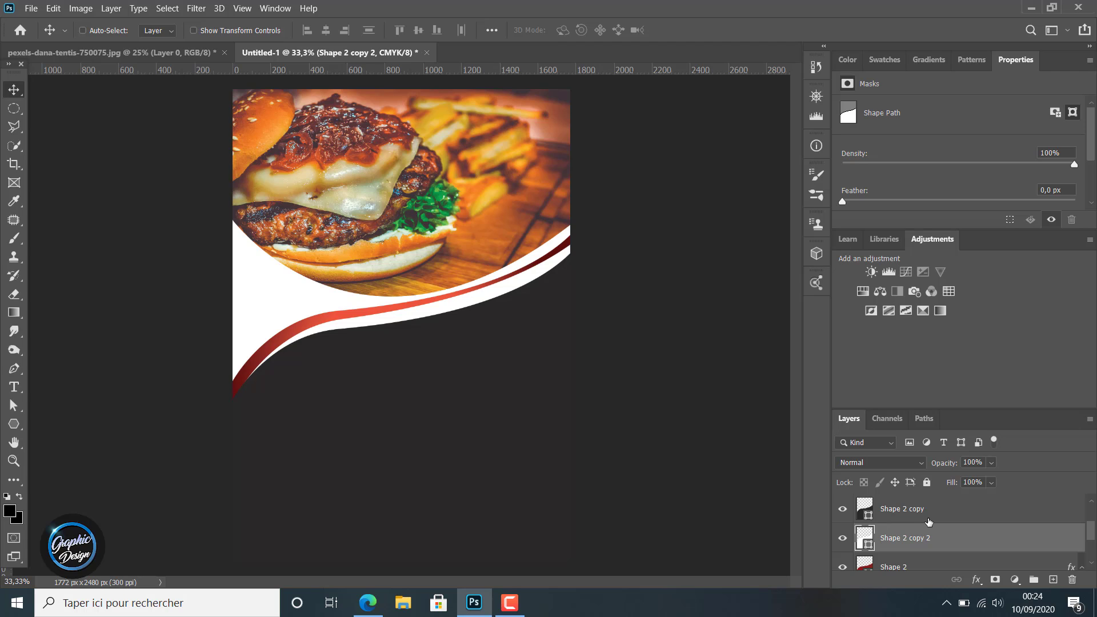
# - Nudge the dark grey Shape 2 copy layer down to widen the white band beneath the red curve
pyautogui.click(917, 512)
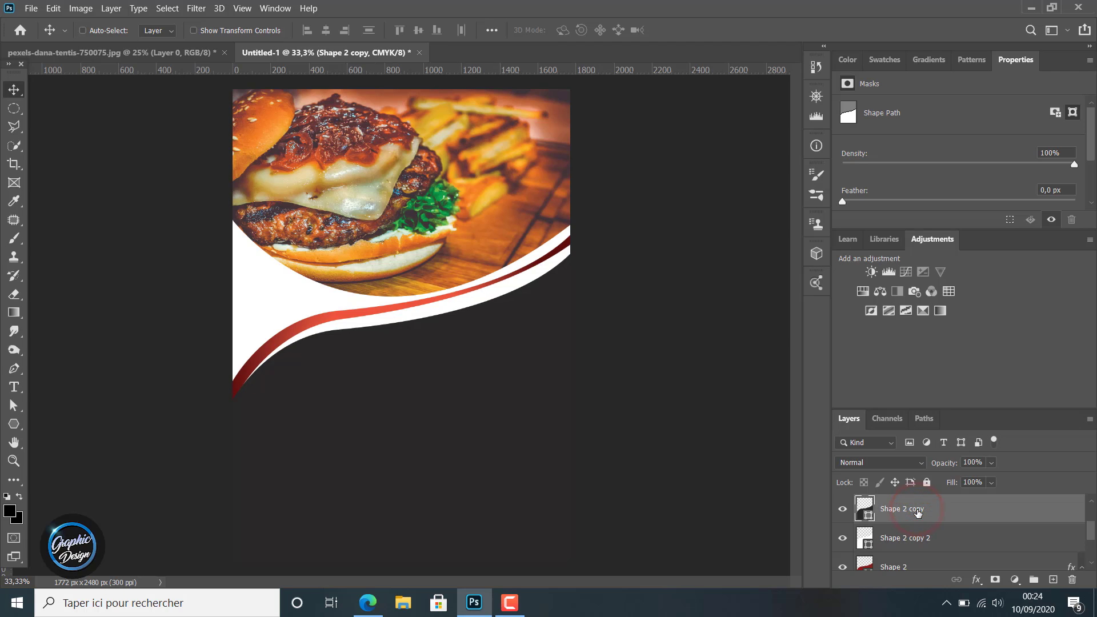
pyautogui.press('Down')
pyautogui.press('Down')
pyautogui.press('Down')
pyautogui.press('Down')
pyautogui.press('Down')
pyautogui.press('Down')
pyautogui.press('Down')
pyautogui.press('Down')
pyautogui.press('Down')
pyautogui.press('Down')
pyautogui.press('Down')
pyautogui.press('Down')
pyautogui.press('Down')
pyautogui.press('Down')
pyautogui.press('Down')
pyautogui.press('Down')
pyautogui.press('Down')
pyautogui.press('Down')
pyautogui.press('Down')
pyautogui.press('Down')
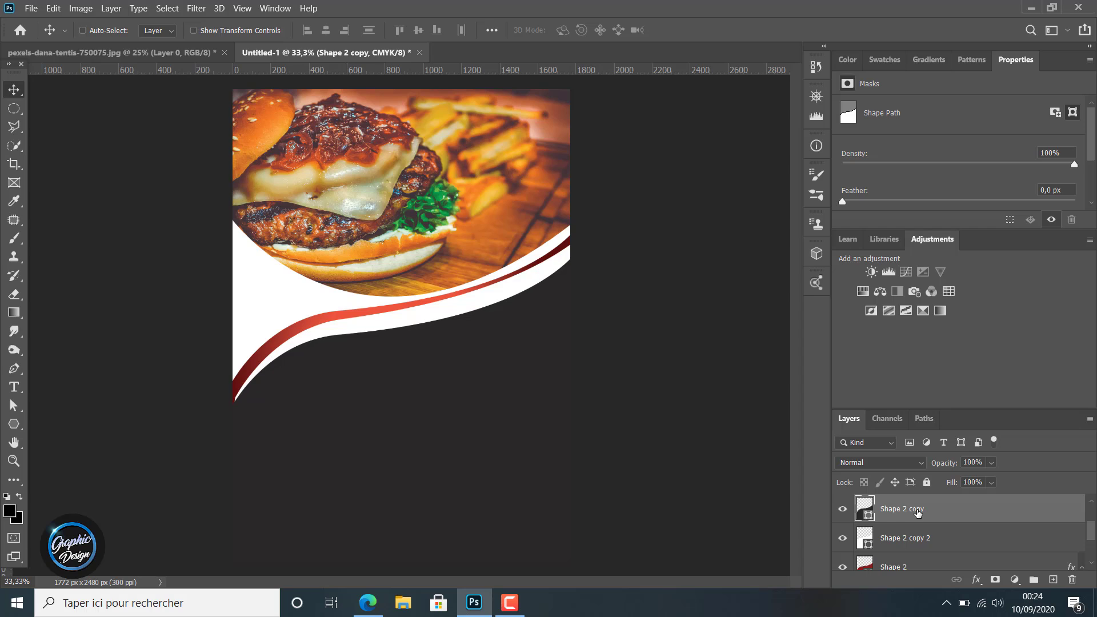
pyautogui.press('Down')
pyautogui.press('Down')
pyautogui.press('Down')
pyautogui.press('Down')
pyautogui.press('Down')
pyautogui.press('Down')
pyautogui.press('Down')
pyautogui.press('Down')
pyautogui.press('Down')
pyautogui.press('Down')
pyautogui.press('Down')
pyautogui.press('Down')
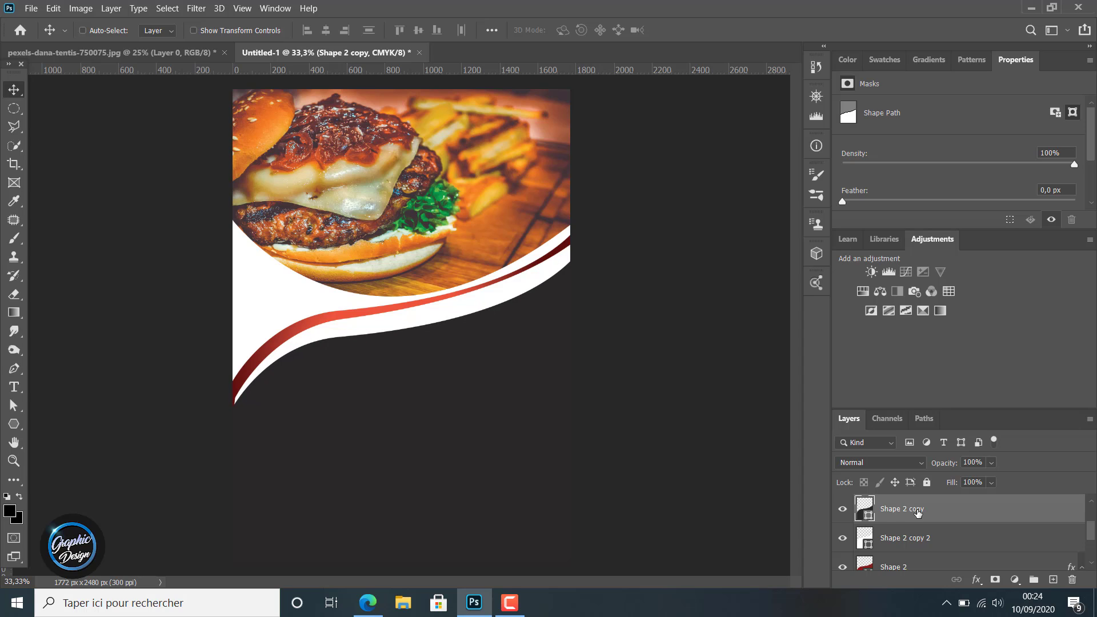
# - Nudge the white Shape 2 copy 2 layer up and back down to refine the red gradient band's thickness
pyautogui.click(912, 546)
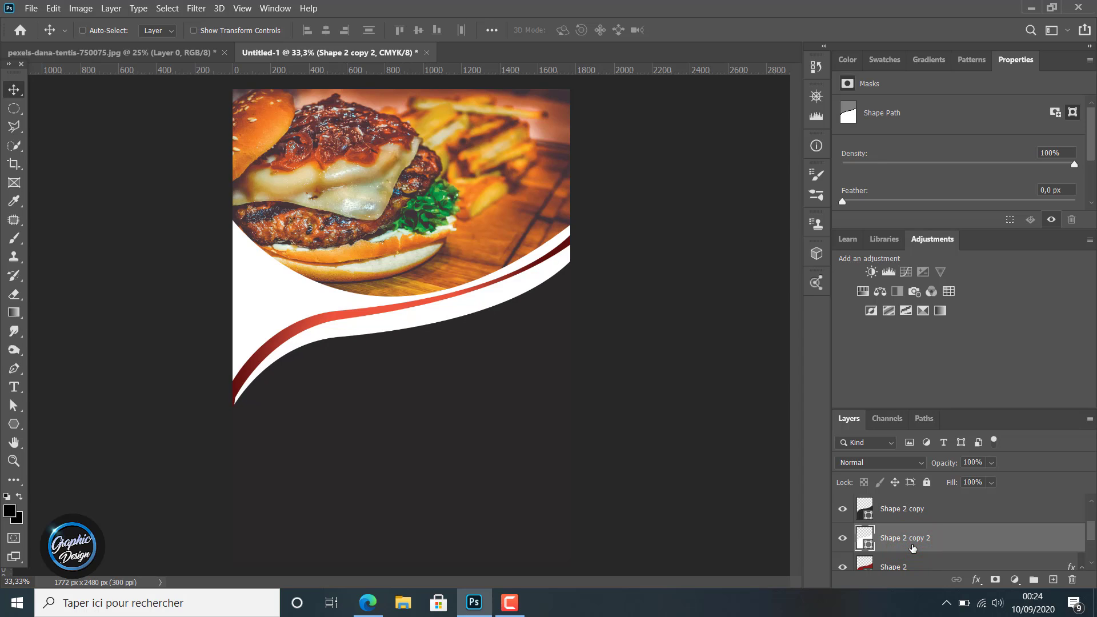
pyautogui.press('Up')
pyautogui.press('Up')
pyautogui.press('Up')
pyautogui.press('Up')
pyautogui.press('Up')
pyautogui.press('Up')
pyautogui.press('Up')
pyautogui.press('Up')
pyautogui.press('Up')
pyautogui.press('Down')
pyautogui.press('Down')
pyautogui.press('Down')
pyautogui.press('Down')
pyautogui.press('Down')
pyautogui.press('Down')
pyautogui.press('Down')
pyautogui.press('Down')
pyautogui.press('Down')
pyautogui.press('Down')
pyautogui.press('Down')
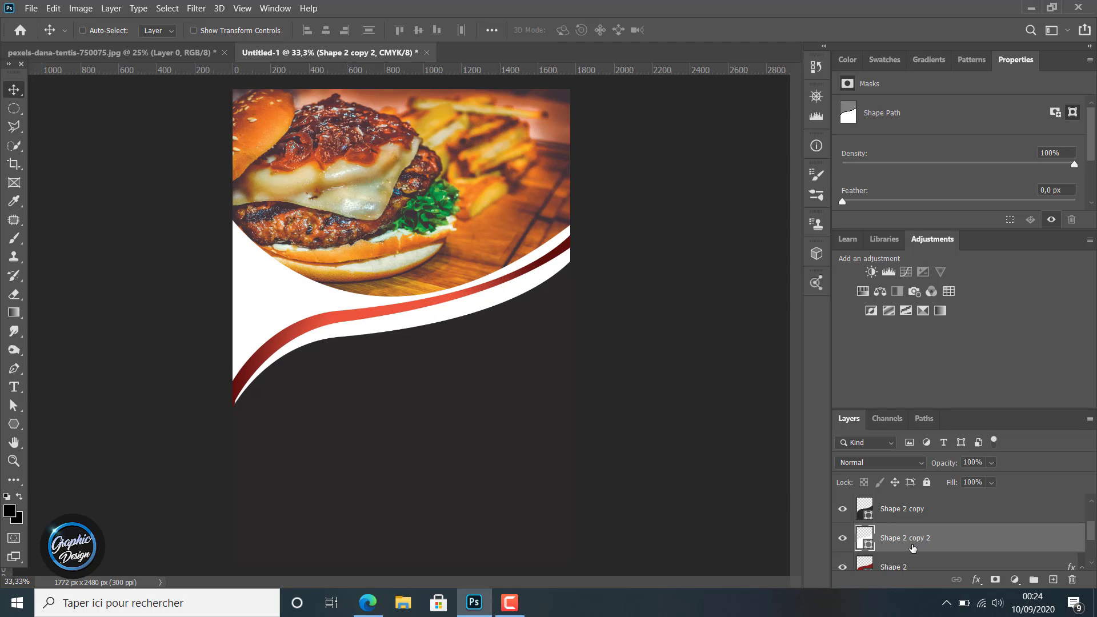
pyautogui.press('Down')
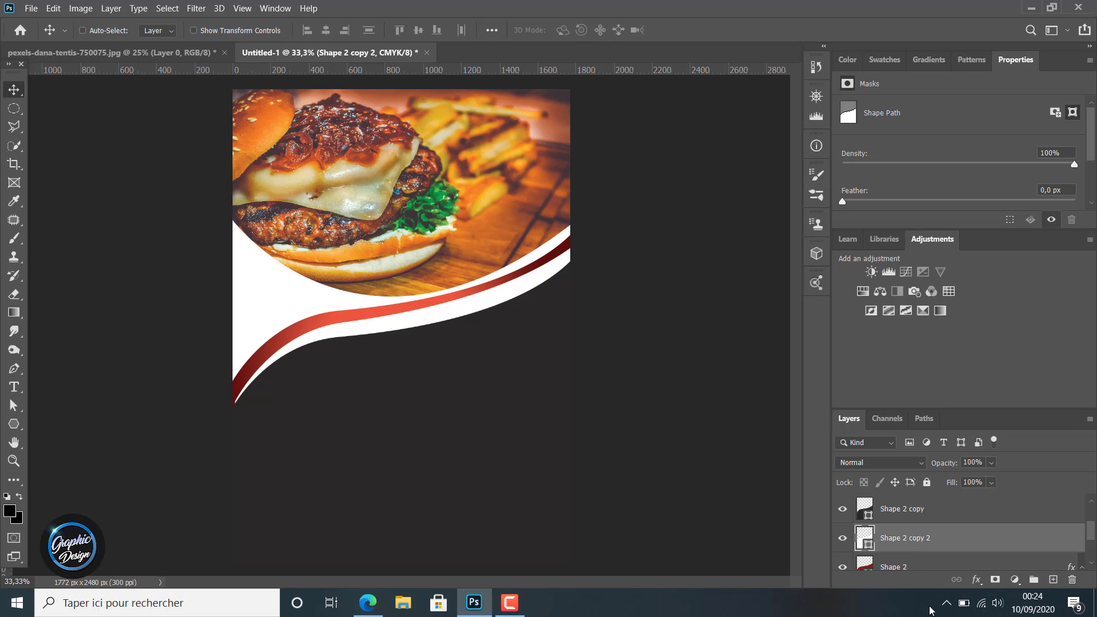
pyautogui.press('Down')
pyautogui.press('Down')
pyautogui.press('Down')
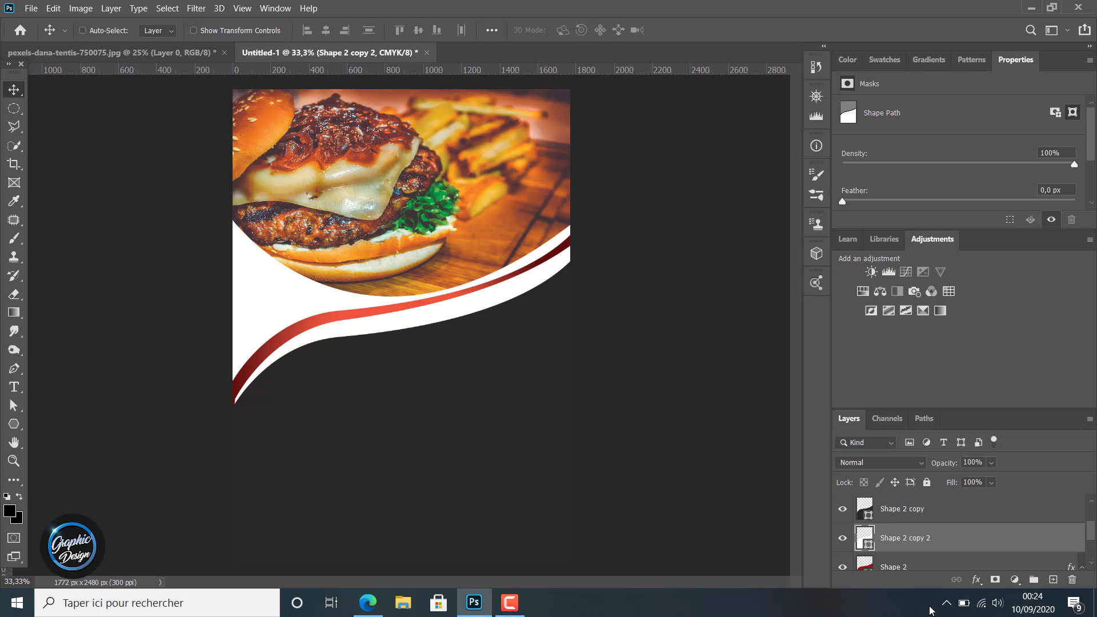
pyautogui.press('Down')
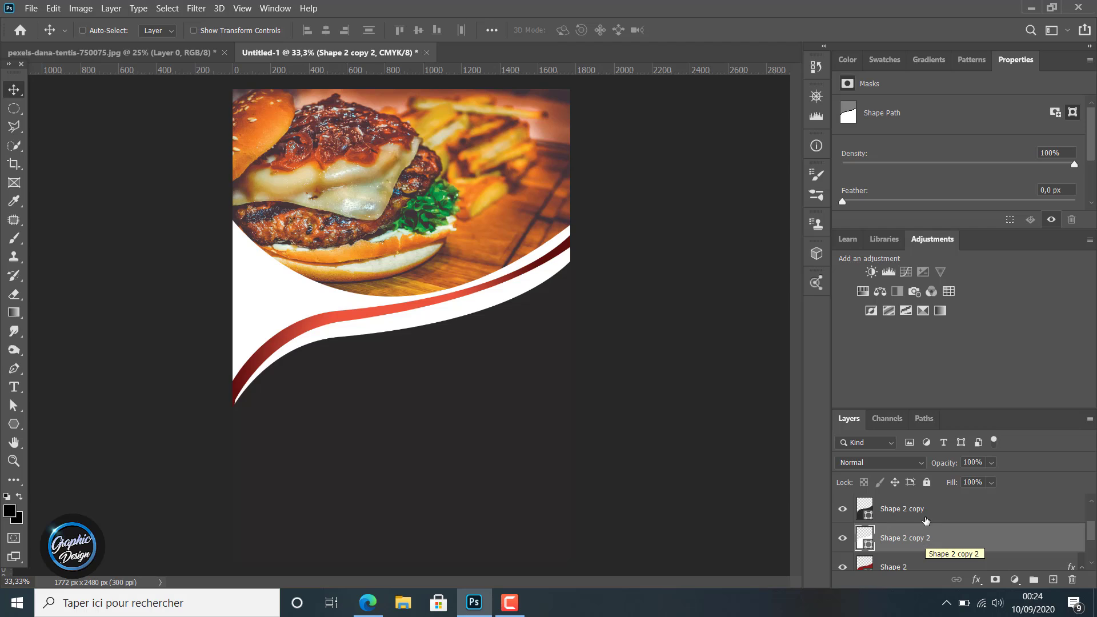
pyautogui.scroll(2, 921, 535)
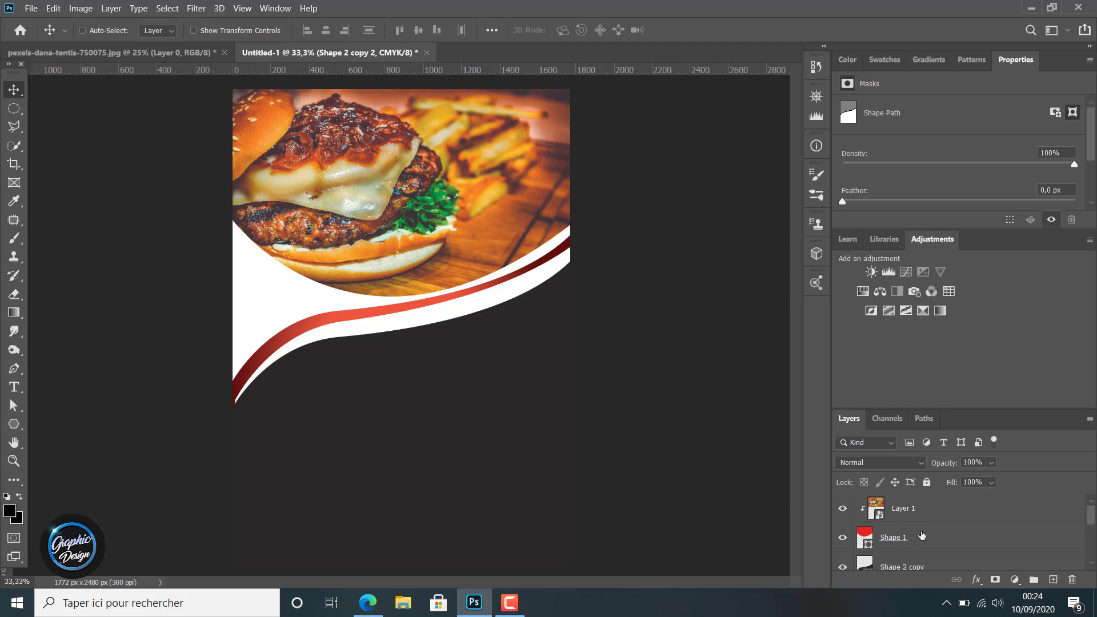
pyautogui.scroll(-5, 921, 535)
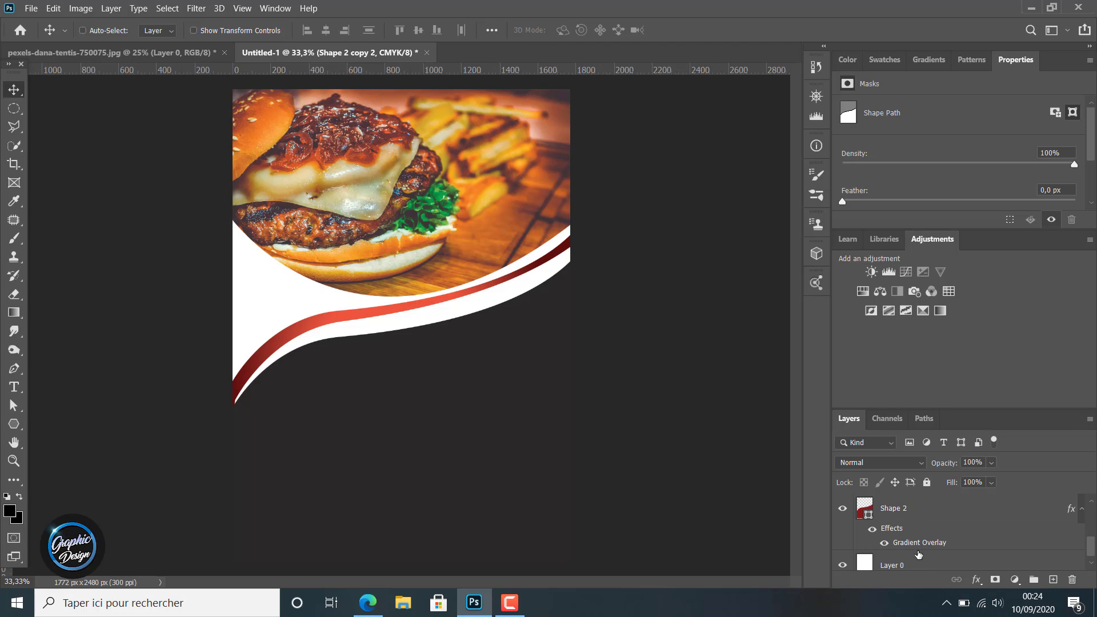
pyautogui.scroll(1, 918, 555)
pyautogui.scroll(2, 913, 531)
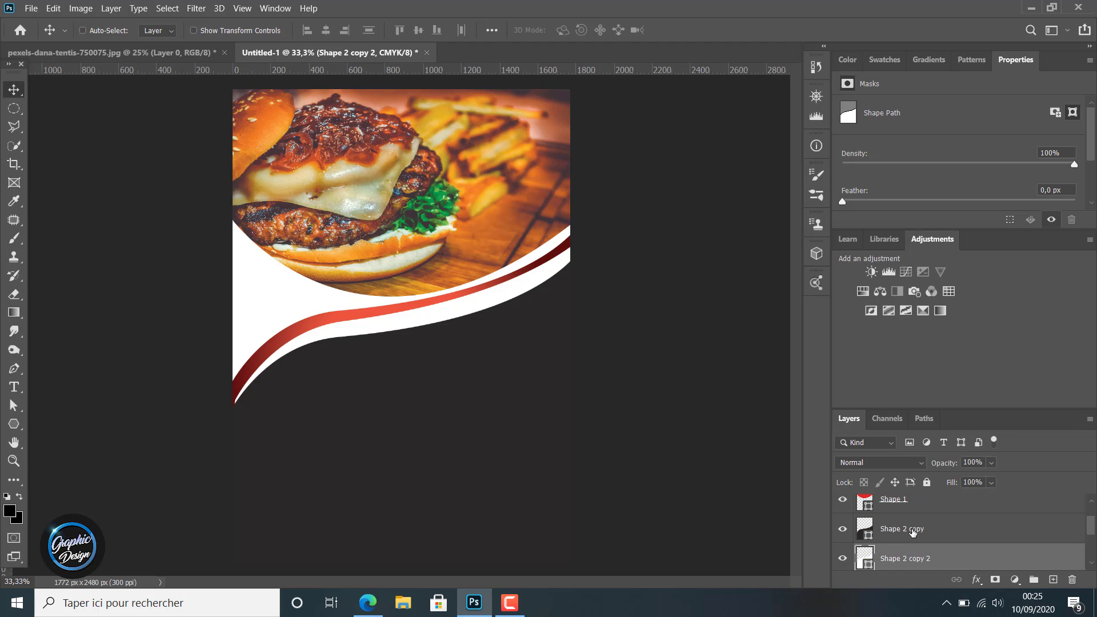
pyautogui.scroll(-2, 912, 532)
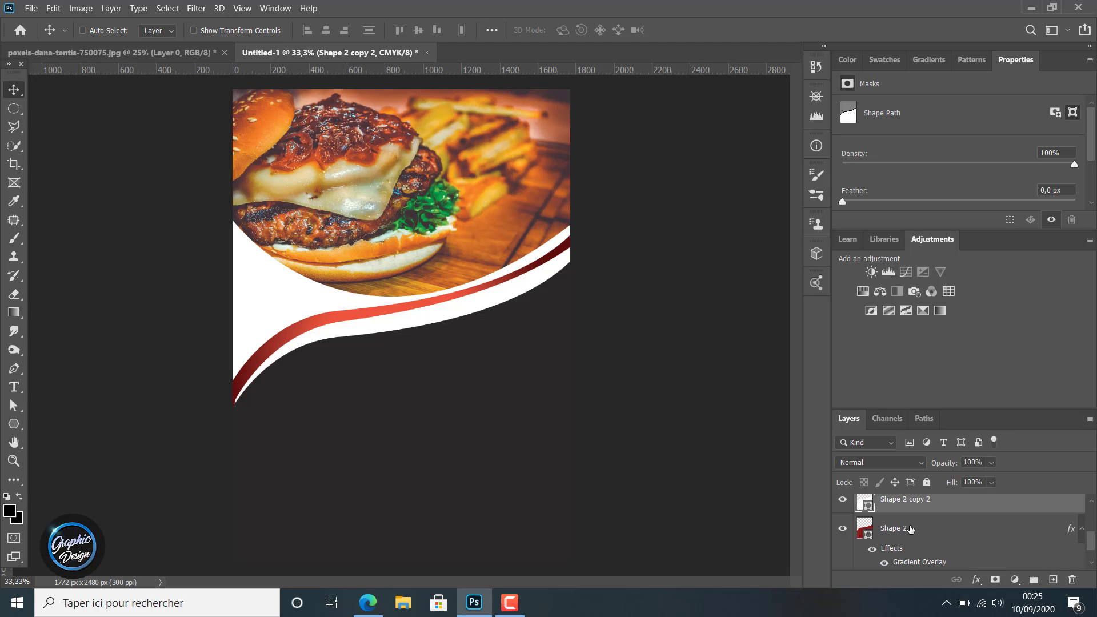
pyautogui.click(918, 531)
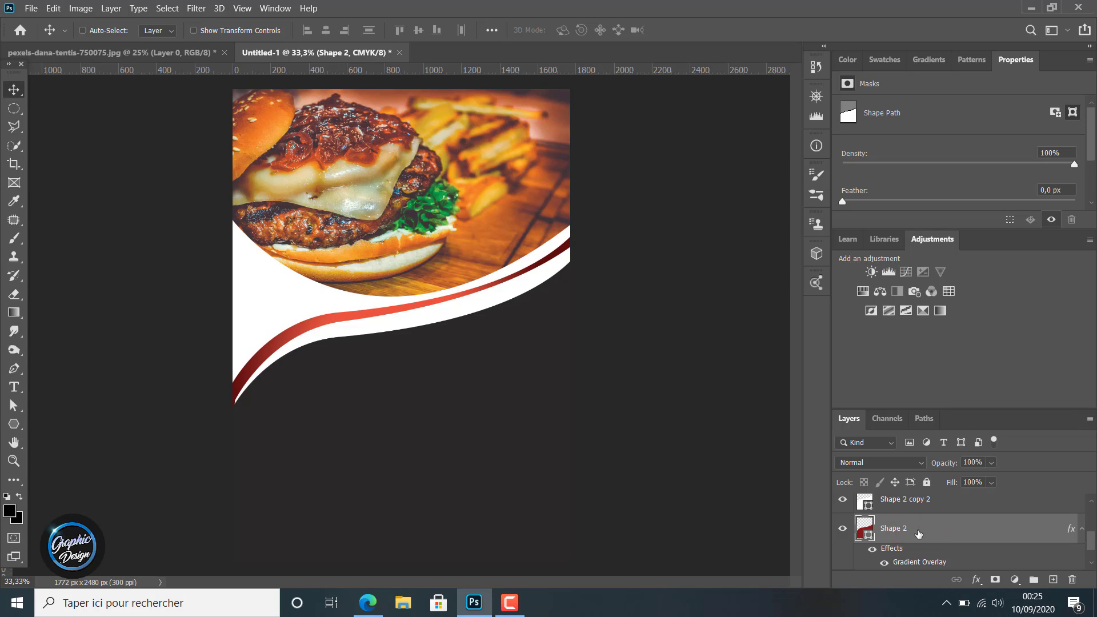
# - Nudge the burger photo Layer 1 and its clipping Shape 1 up together to widen the white band above the red curve
pyautogui.scroll(3, 969, 517)
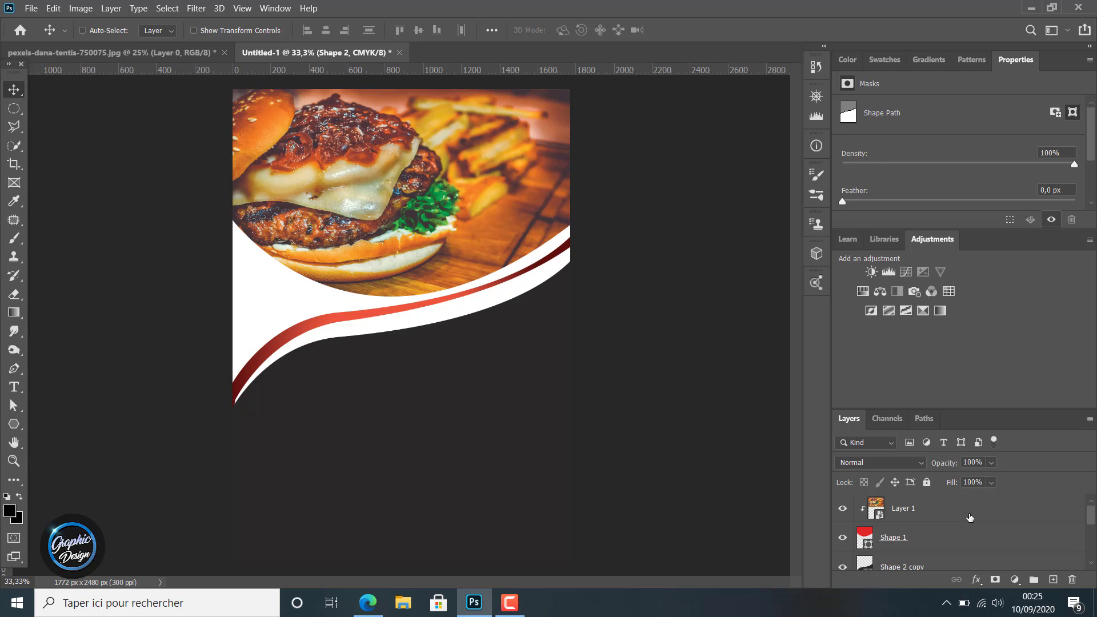
pyautogui.click(971, 508)
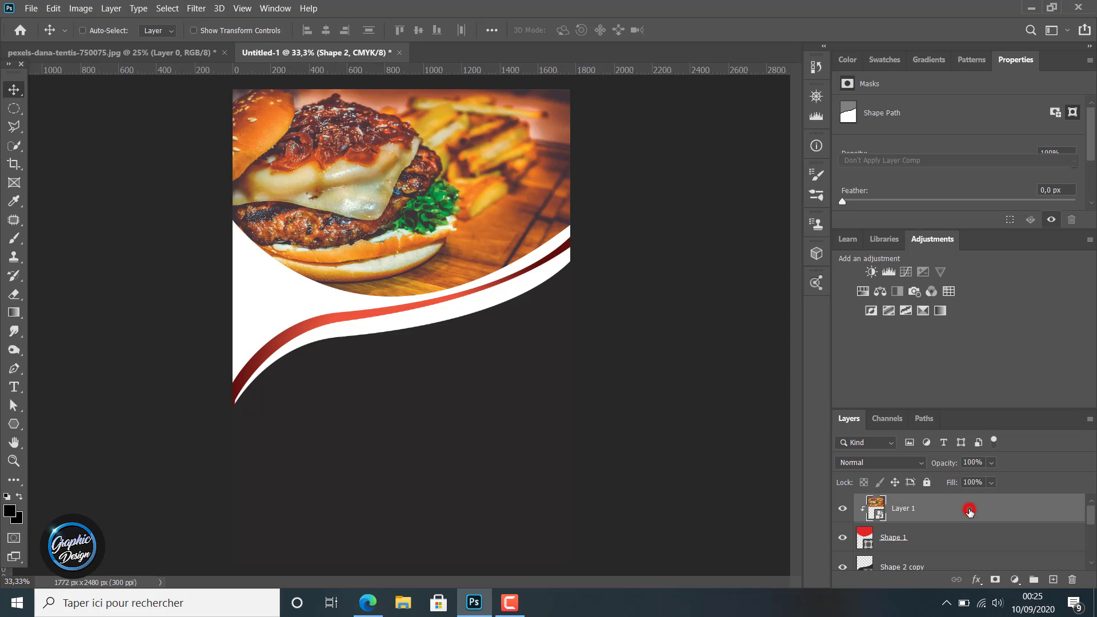
pyautogui.keyDown('shift'); pyautogui.click(957, 541); pyautogui.keyUp('shift')
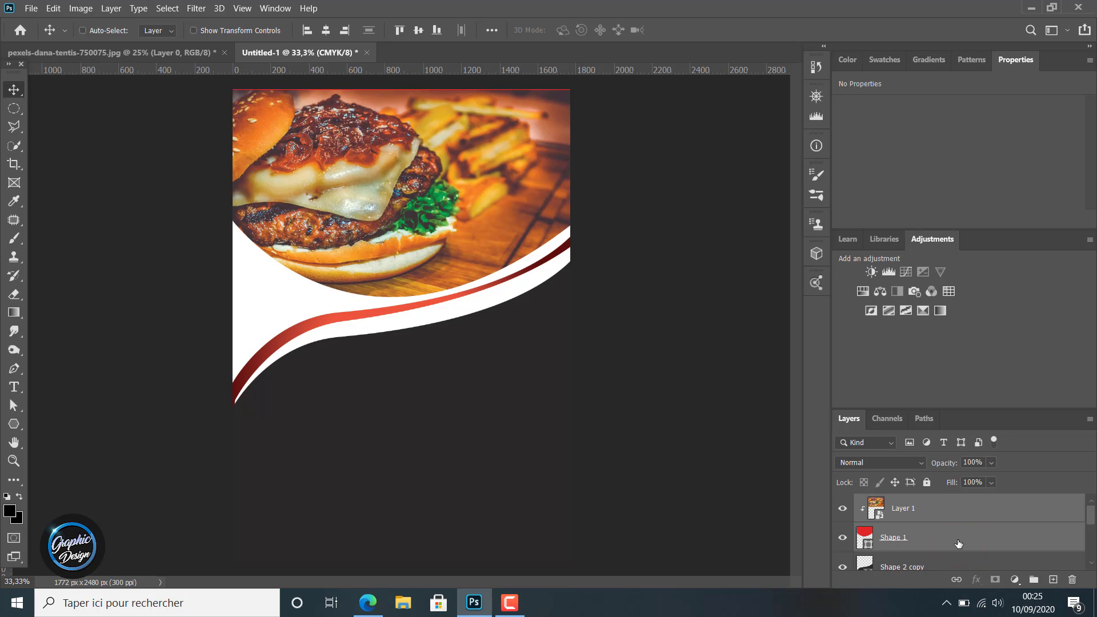
pyautogui.press('Up')
pyautogui.press('Up')
pyautogui.press('Up')
pyautogui.press('Up')
pyautogui.press('Up')
pyautogui.press('Up')
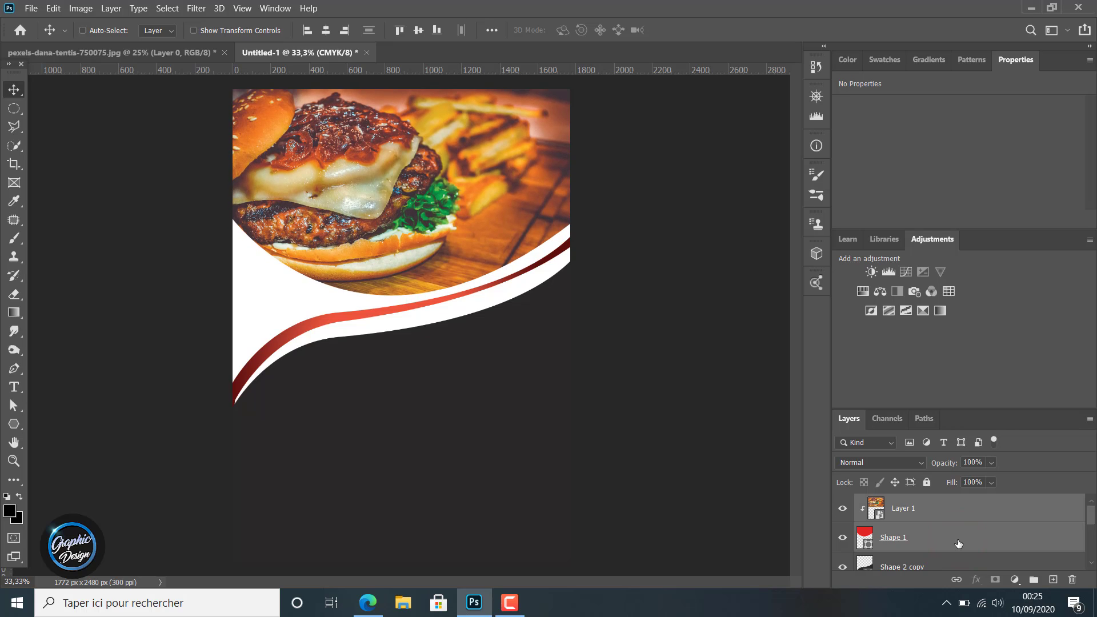
pyautogui.press('Up')
pyautogui.press('Up')
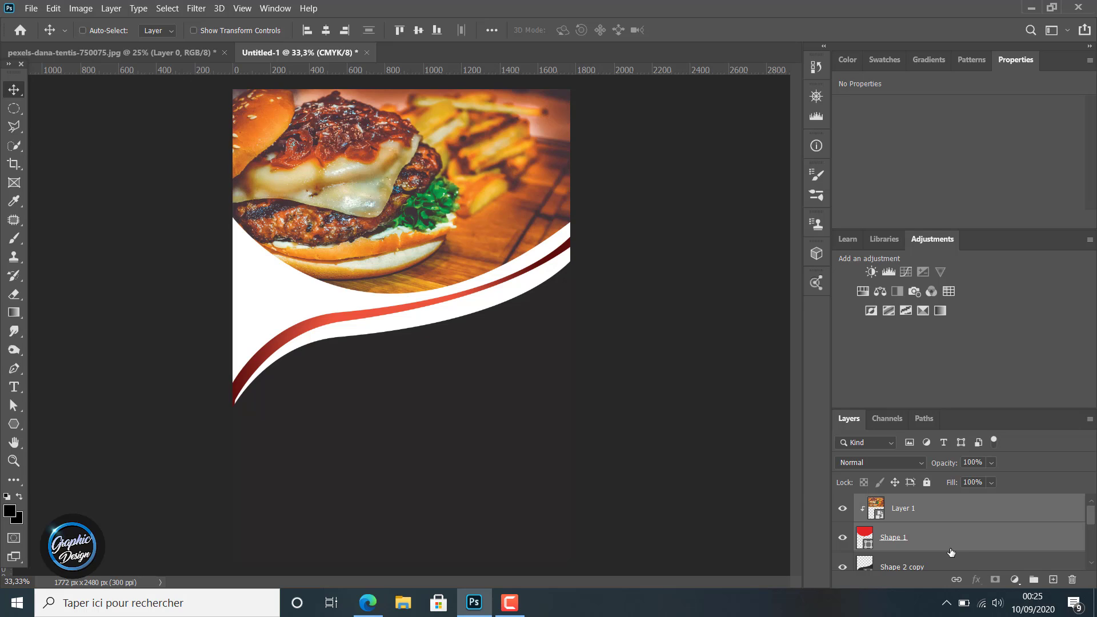
# - Nudge the dark grey Shape 2 copy layer down, then back up to slightly narrow the white band beneath the red curve
pyautogui.scroll(-4, 942, 548)
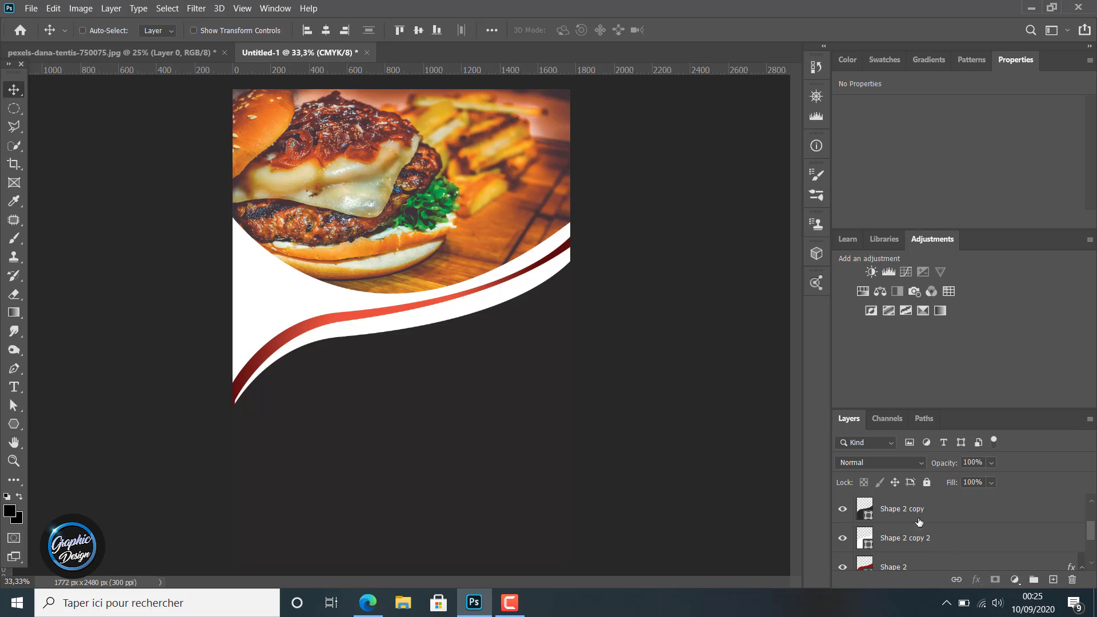
pyautogui.click(916, 512)
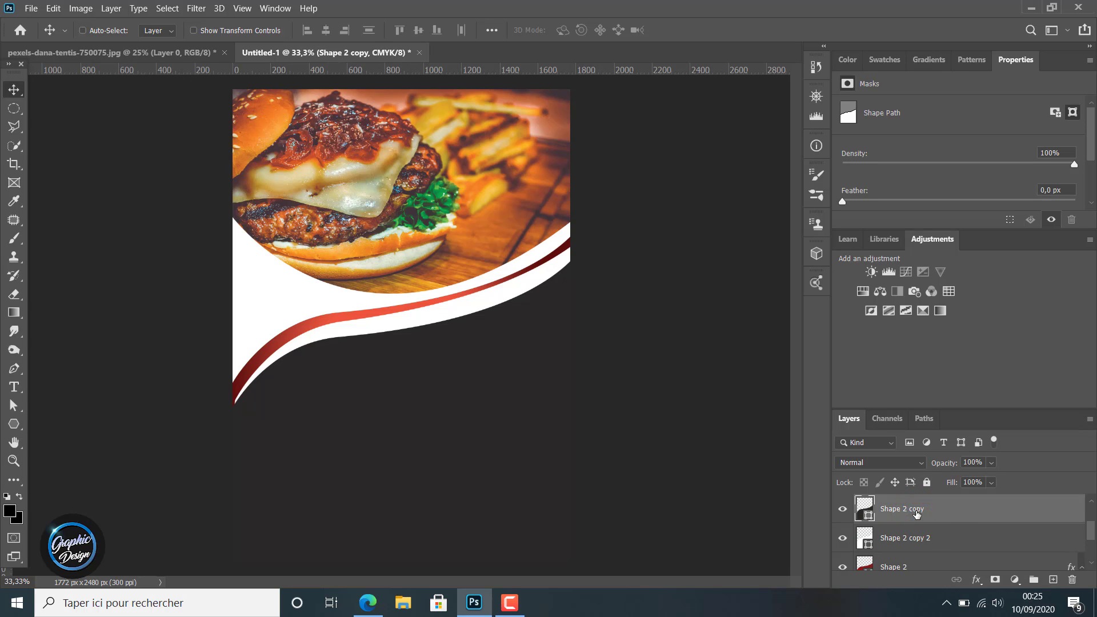
pyautogui.press('Down')
pyautogui.press('Down')
pyautogui.press('Down')
pyautogui.press('Down')
pyautogui.press('Down')
pyautogui.press('Down')
pyautogui.press('Down')
pyautogui.press('Down')
pyautogui.press('Down')
pyautogui.press('Down')
pyautogui.press('Down')
pyautogui.press('Down')
pyautogui.press('Down')
pyautogui.press('Down')
pyautogui.press('Down')
pyautogui.press('Down')
pyautogui.press('Down')
pyautogui.press('Down')
pyautogui.press('Down')
pyautogui.press('Down')
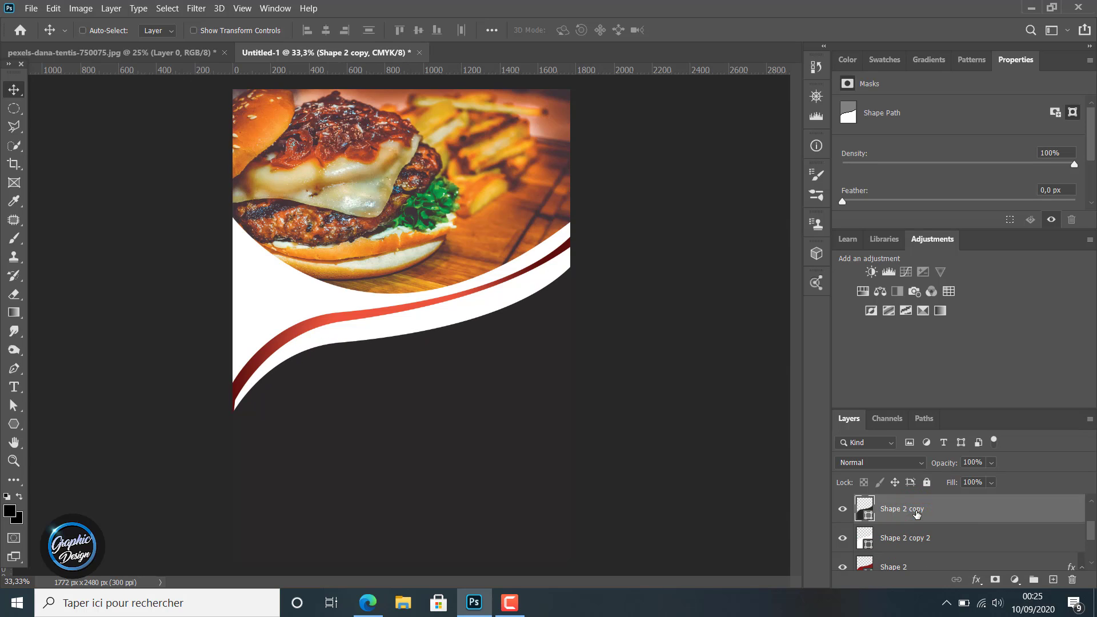
pyautogui.press('Down')
pyautogui.press('Down')
pyautogui.press('Down')
pyautogui.press('Up')
pyautogui.press('Up')
pyautogui.press('Up')
pyautogui.press('Up')
pyautogui.press('Up')
pyautogui.press('Up')
pyautogui.press('Up')
pyautogui.press('Up')
pyautogui.press('Up')
pyautogui.press('Up')
pyautogui.press('Up')
pyautogui.press('Up')
pyautogui.press('Up')
pyautogui.press('Up')
pyautogui.press('Up')
pyautogui.press('Up')
pyautogui.press('Up')
pyautogui.press('Up')
pyautogui.press('Up')
pyautogui.press('Up')
pyautogui.press('Up')
pyautogui.press('Up')
pyautogui.press('Up')
pyautogui.press('Up')
pyautogui.press('Up')
pyautogui.press('Up')
pyautogui.press('Up')
pyautogui.press('Up')
pyautogui.press('Up')
pyautogui.press('Up')
pyautogui.press('Up')
pyautogui.press('Up')
pyautogui.press('Up')
pyautogui.press('Up')
pyautogui.press('Up')
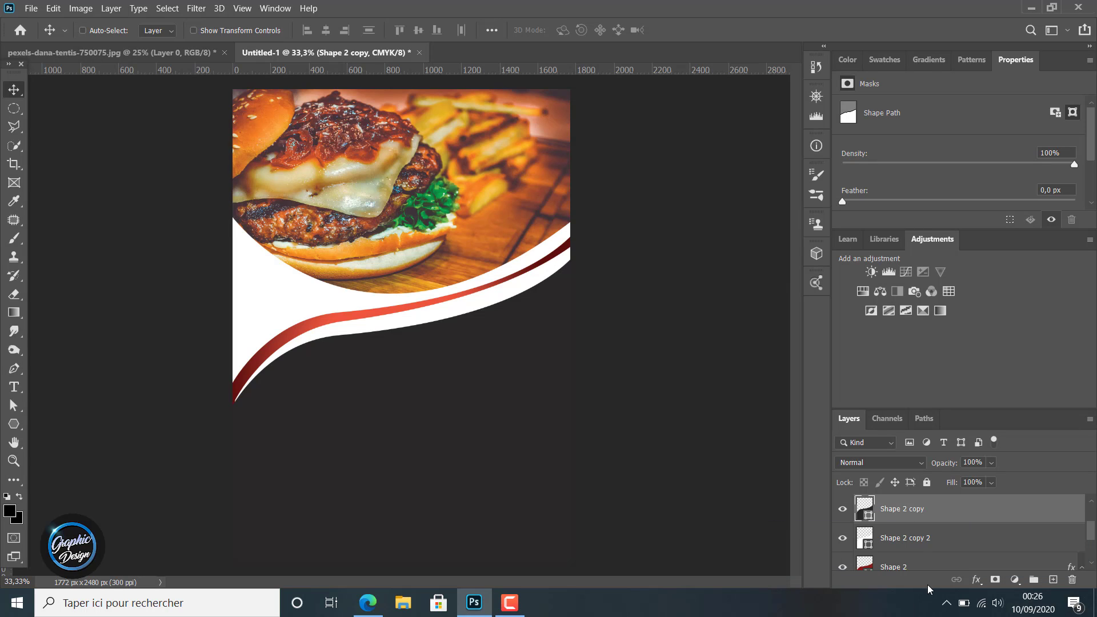
# - Add a black Multiply inner shadow to Shape 2 with 85% opacity, 90° angle, 6 px distance, 7% choke, 55 px size and 8% noise
pyautogui.scroll(-2, 923, 551)
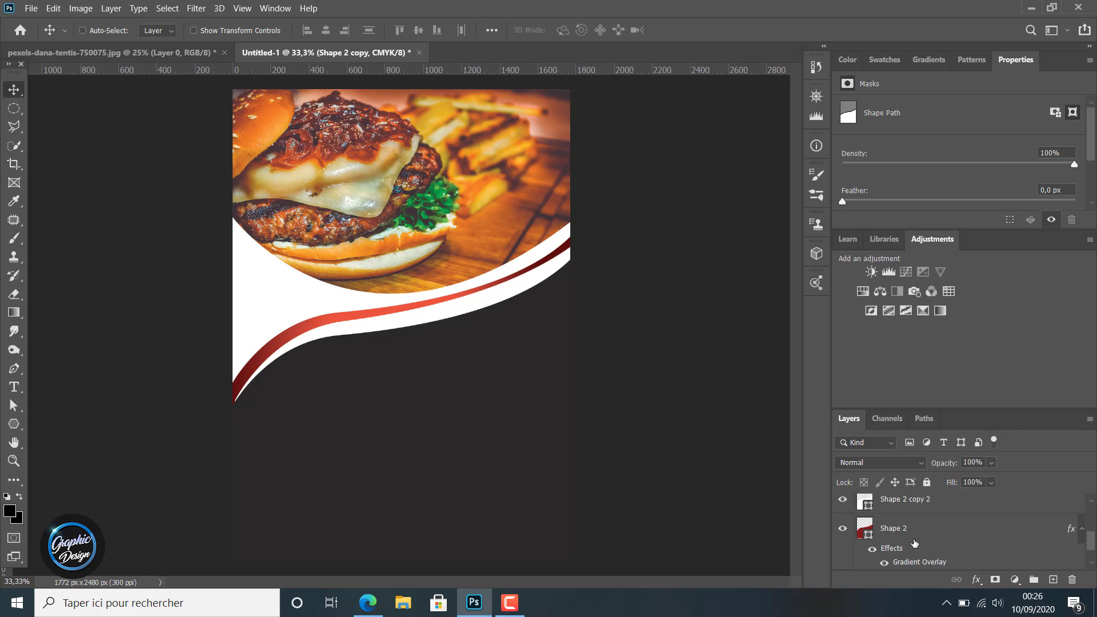
pyautogui.click(908, 528)
pyautogui.click(976, 579)
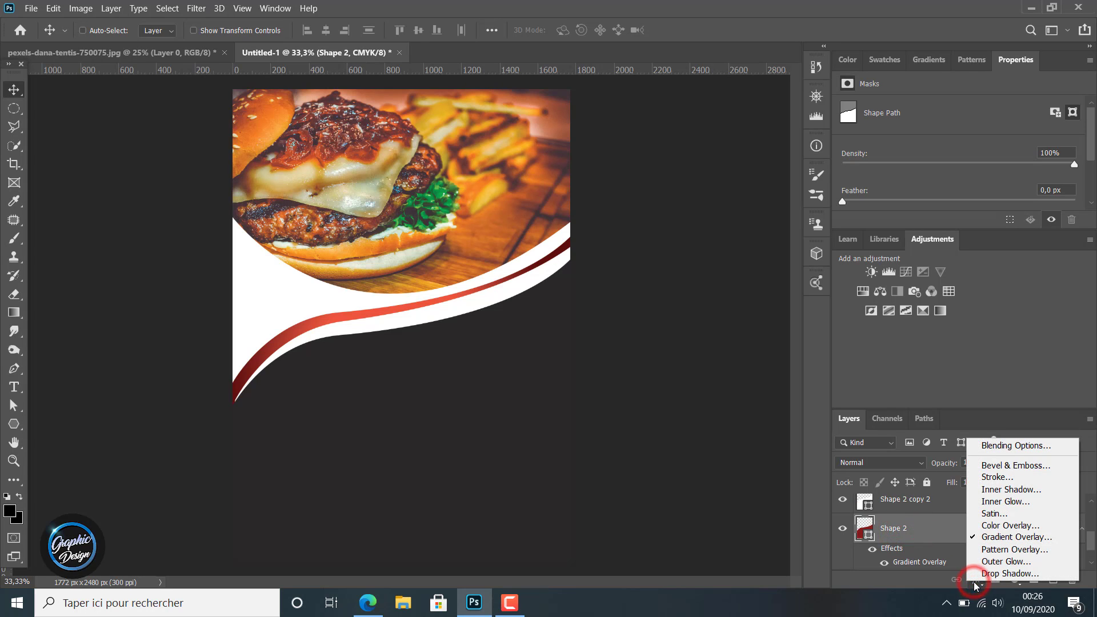
pyautogui.click(996, 490)
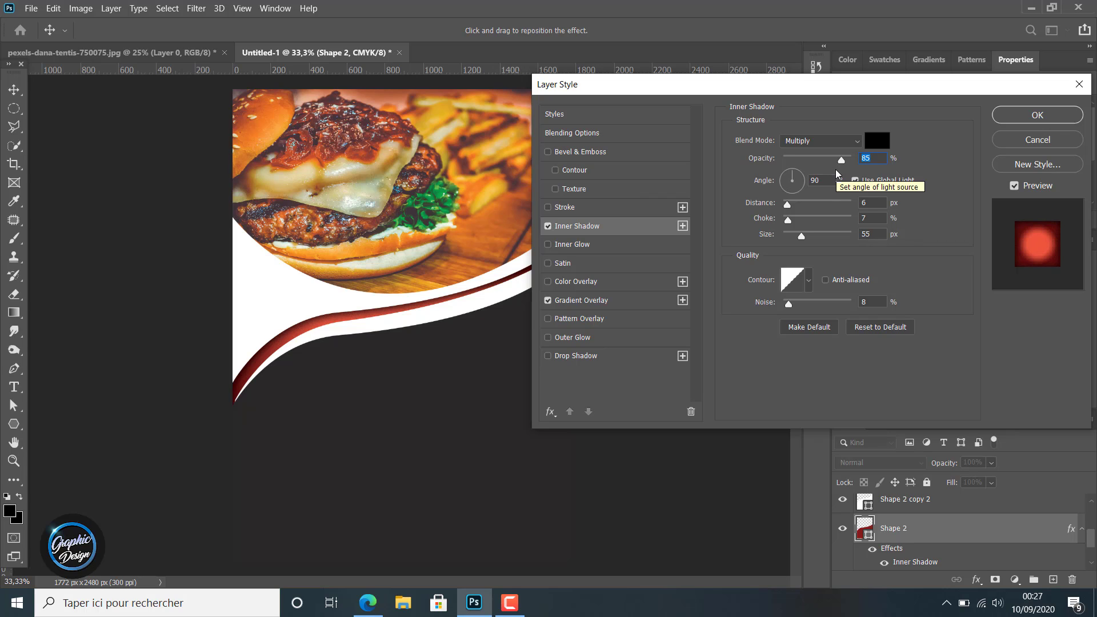
pyautogui.click(863, 202)
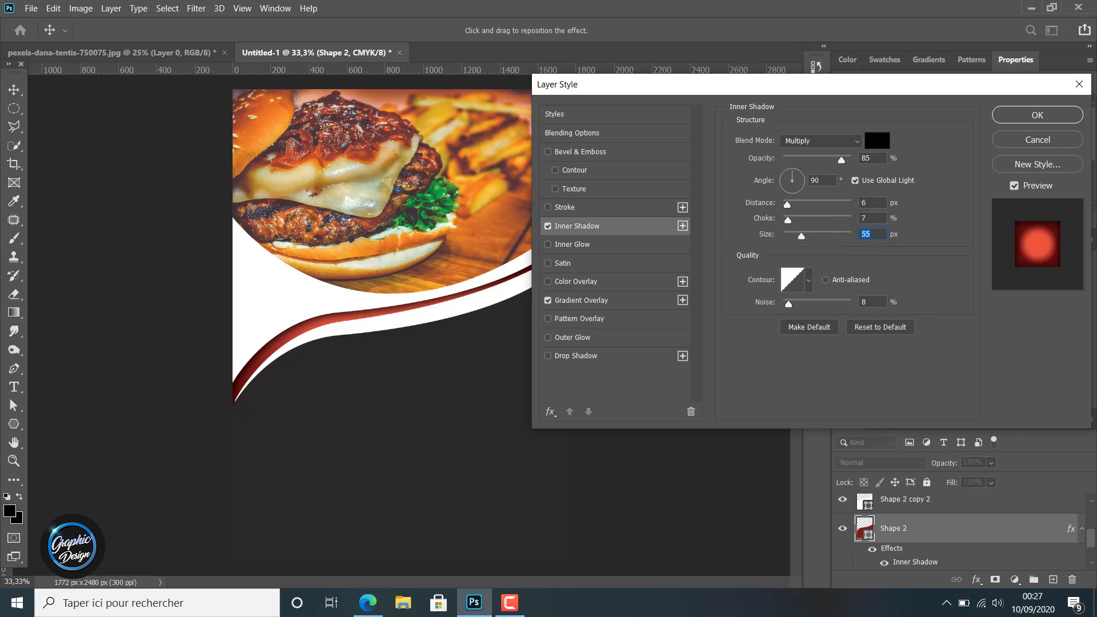
pyautogui.click(1028, 112)
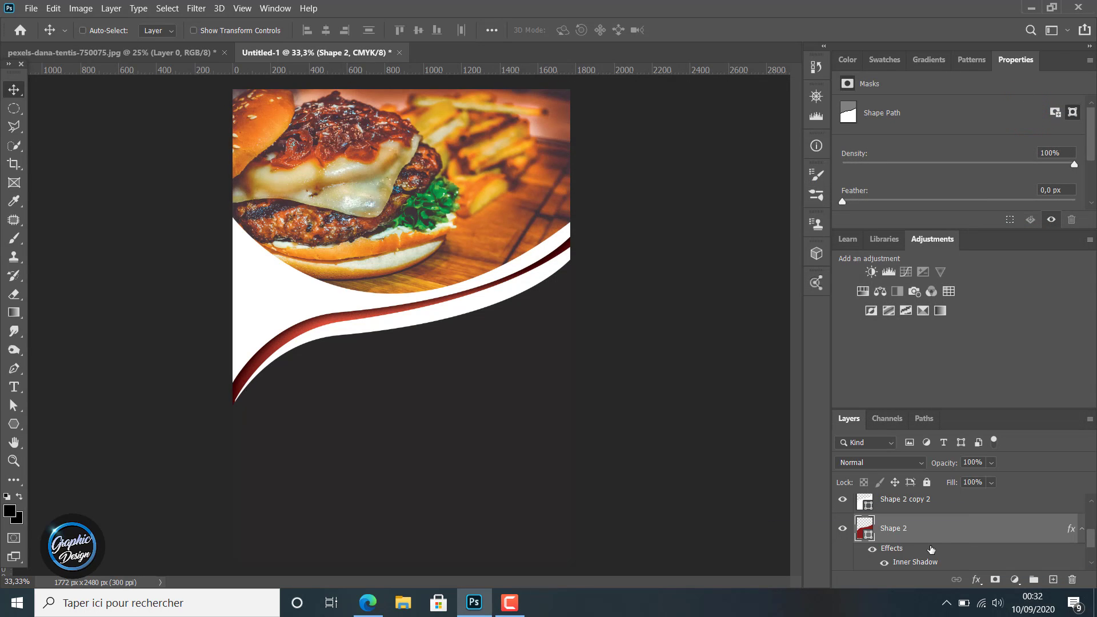
# - Add a new layer above Shape 2 copy and draw a circle about 531 px wide on the dark grey area
pyautogui.scroll(-2, 932, 545)
pyautogui.scroll(2, 932, 546)
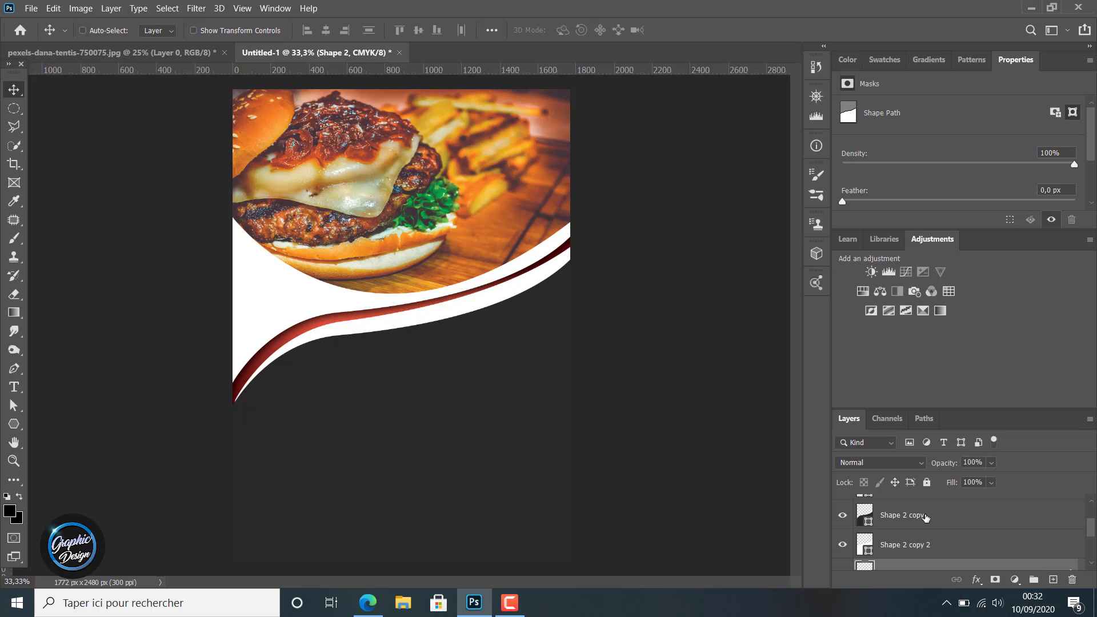
pyautogui.click(925, 514)
pyautogui.click(1052, 579)
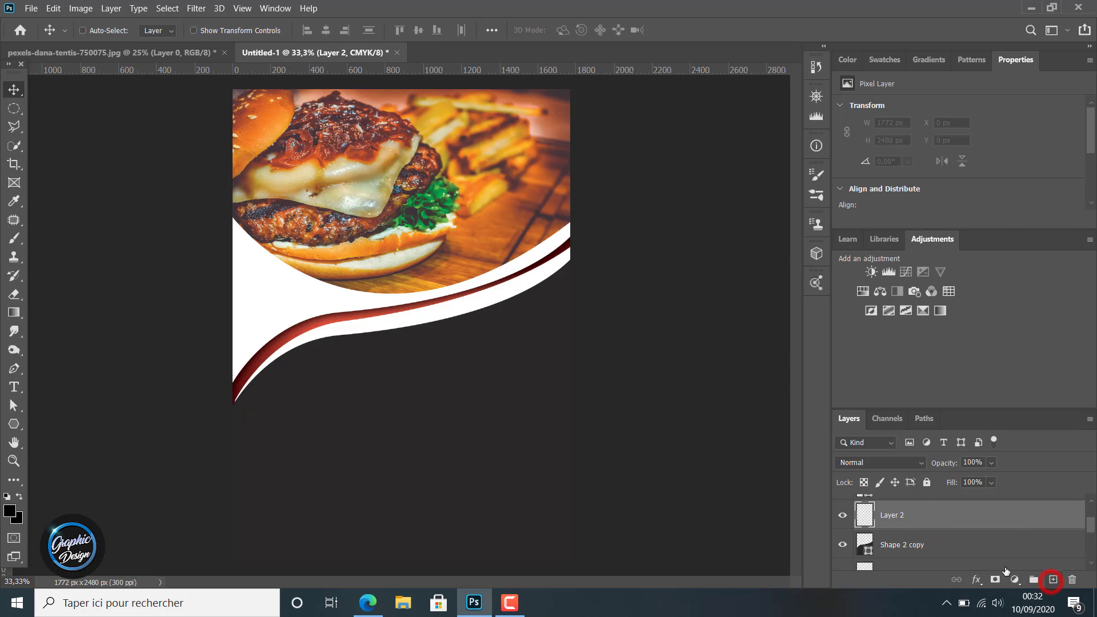
pyautogui.click(14, 424)
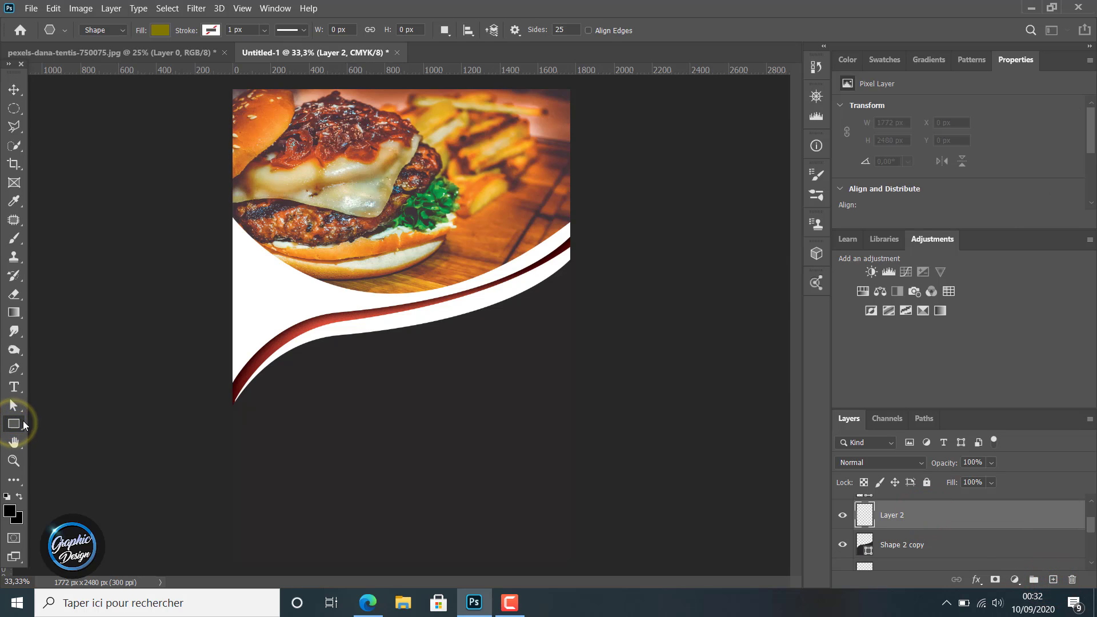
pyautogui.rightClick(14, 424)
pyautogui.click(74, 451)
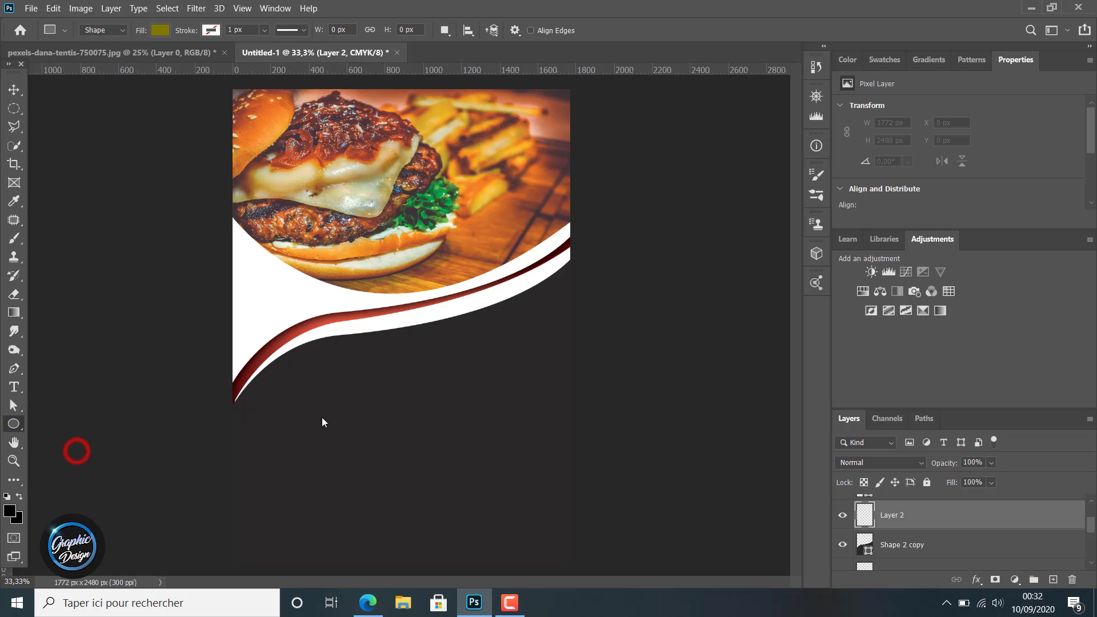
pyautogui.moveTo(310, 371); pyautogui.dragTo(427, 473)
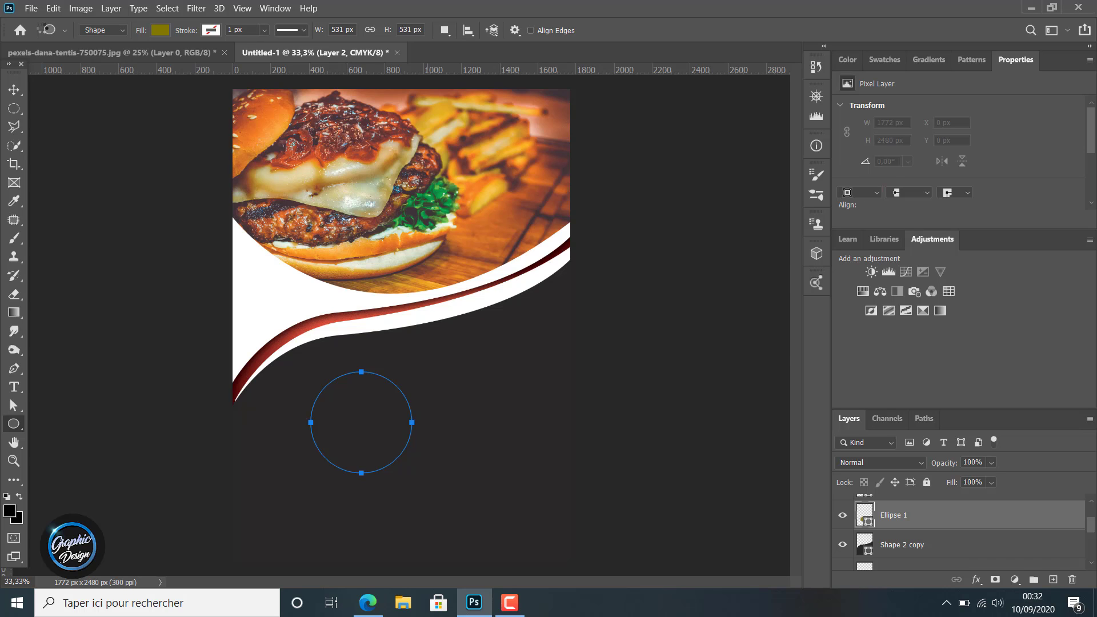
# - Fill the new circle with white (#ffffff)
pyautogui.click(156, 31)
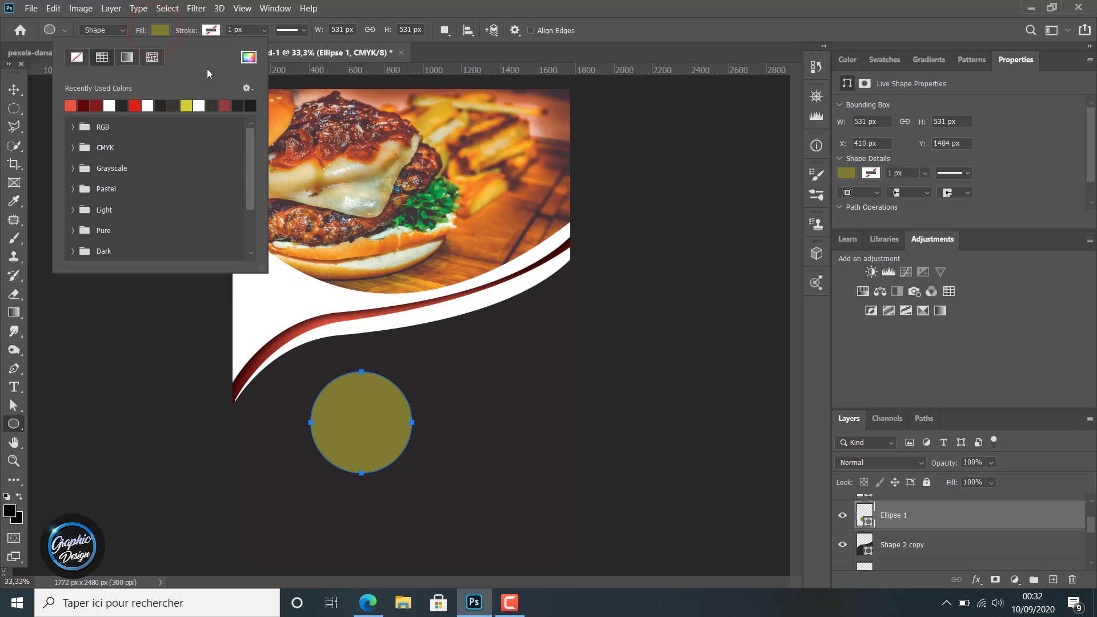
pyautogui.click(249, 57)
pyautogui.moveTo(546, 217); pyautogui.dragTo(523, 166)
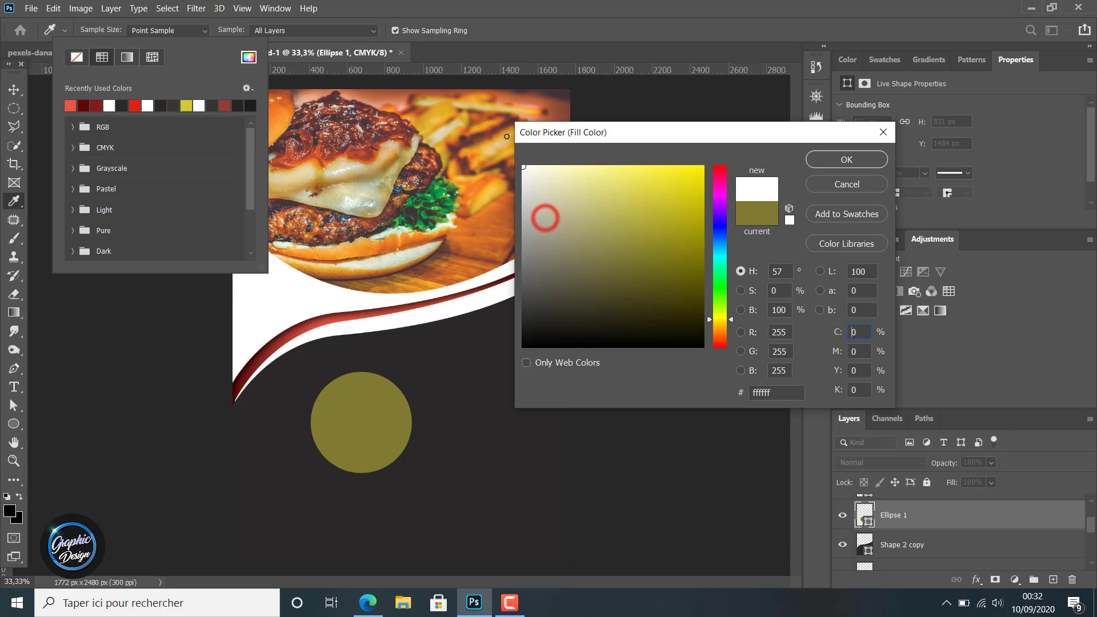
pyautogui.click(843, 158)
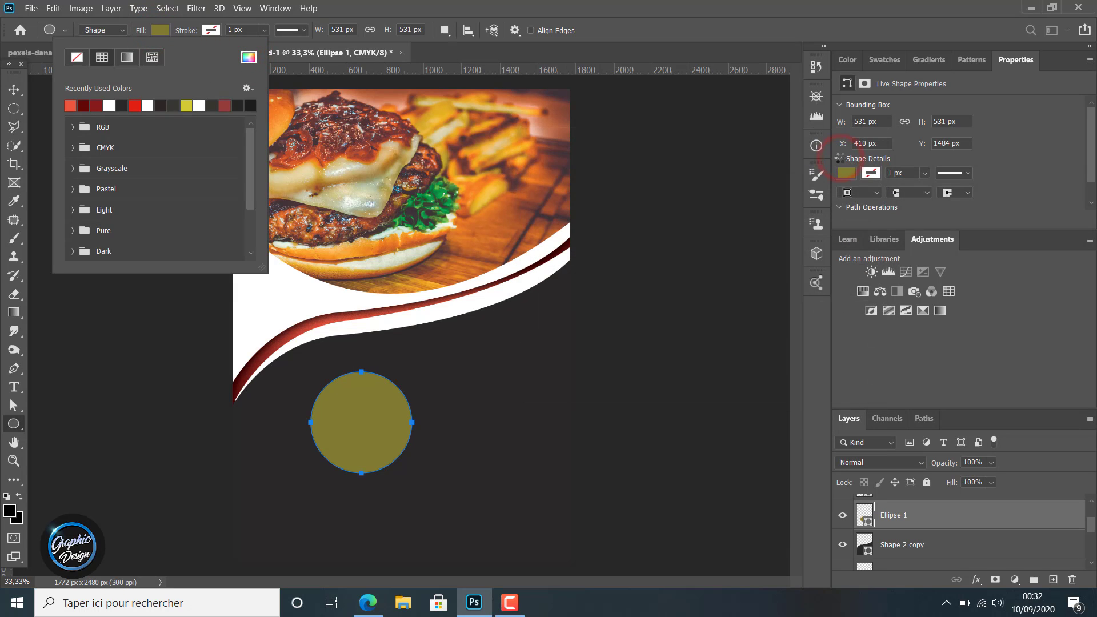
pyautogui.click(976, 579)
pyautogui.click(993, 481)
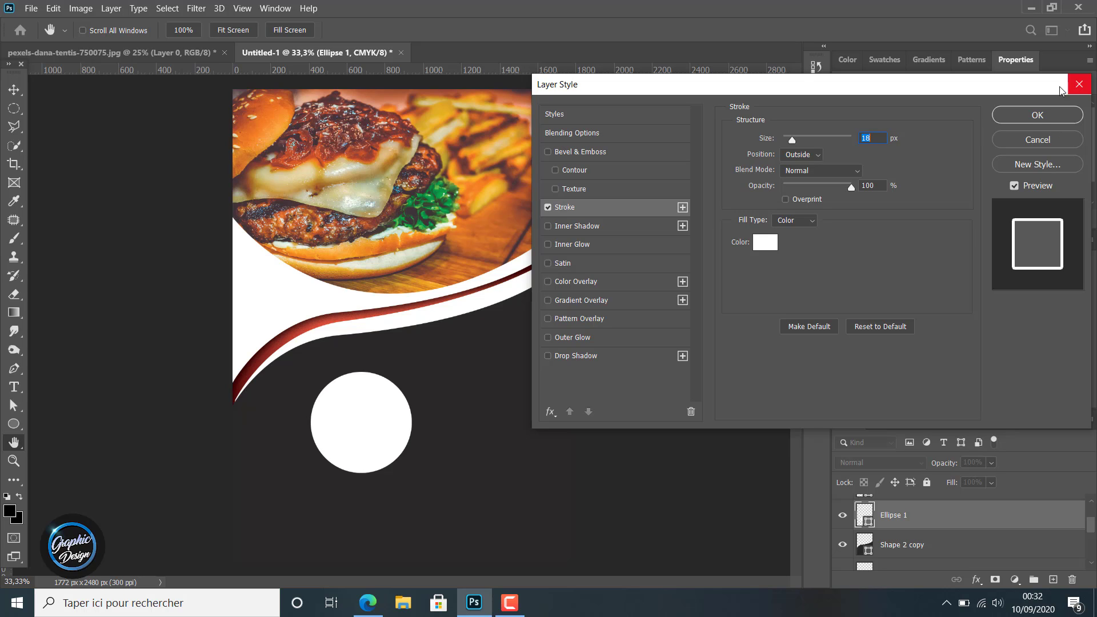
pyautogui.click(1078, 85)
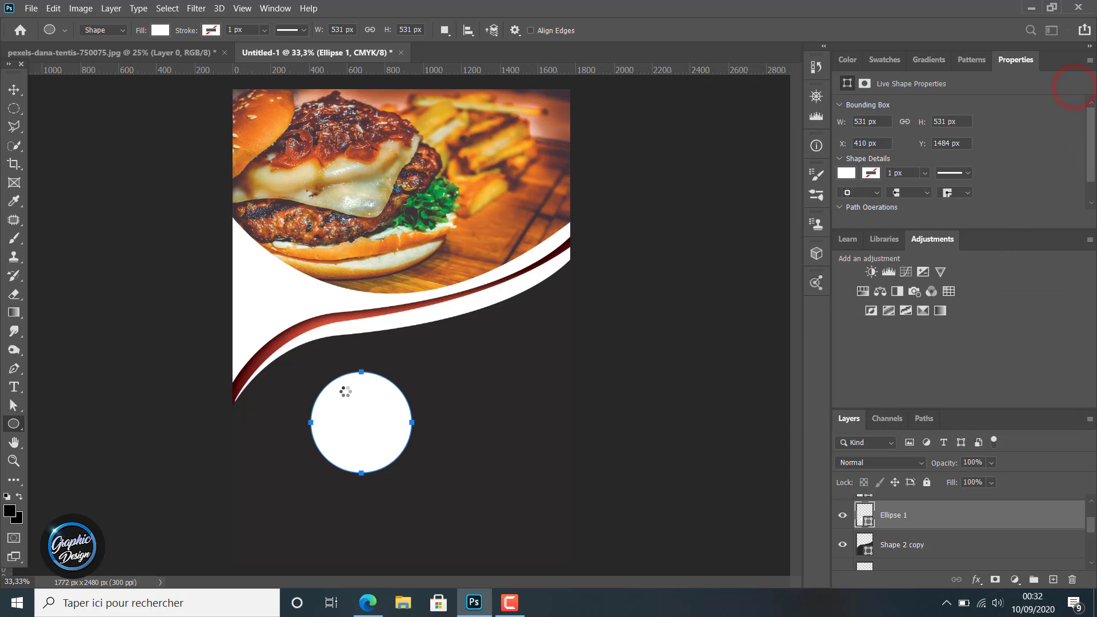
# - Change the Ellipse 1 circle's fill to the red sampled from the gradient curve (#cb4b37)
pyautogui.click(160, 30)
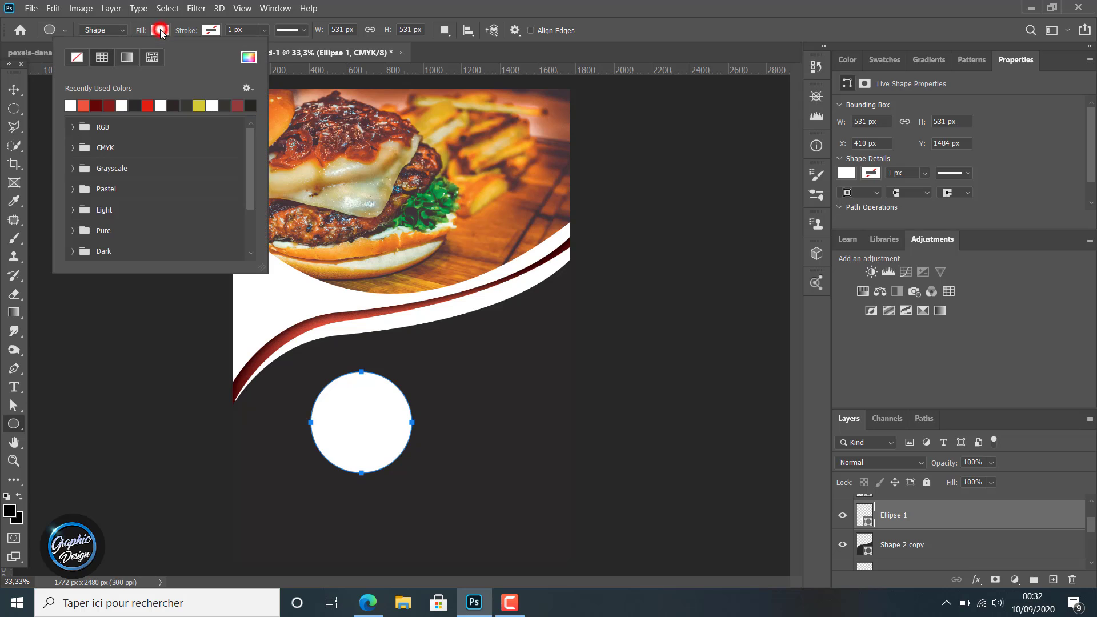
pyautogui.click(249, 57)
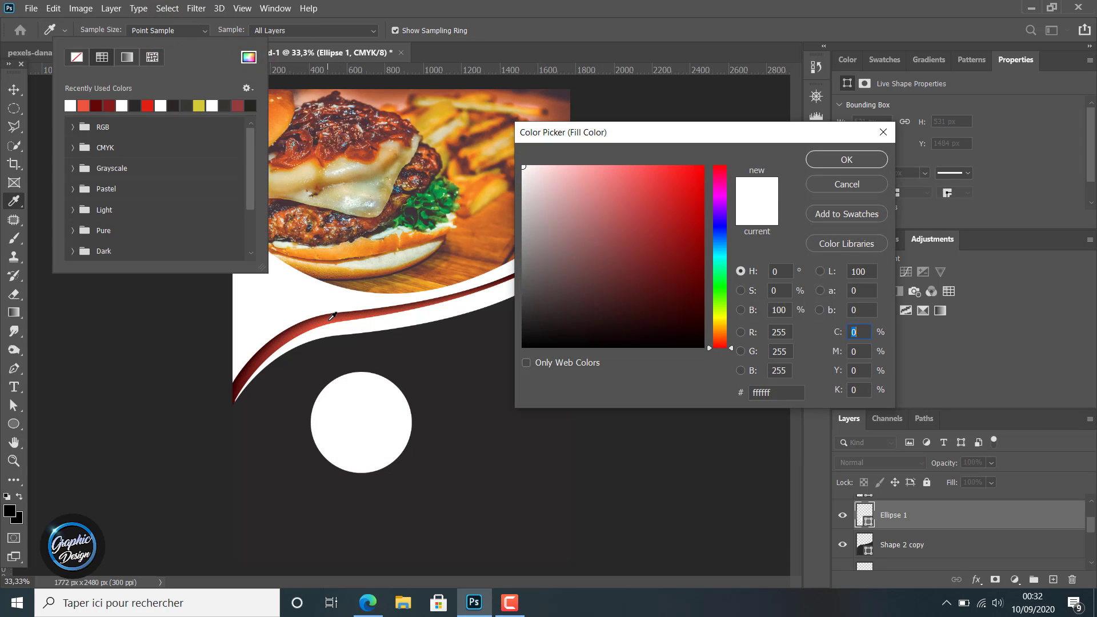
pyautogui.click(330, 317)
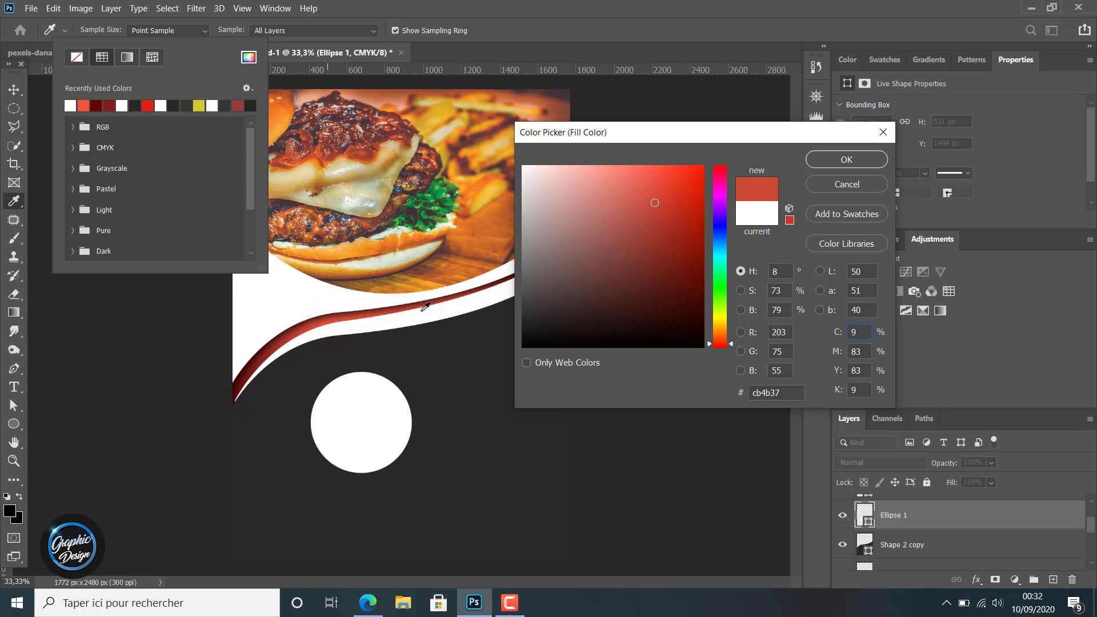
pyautogui.click(829, 157)
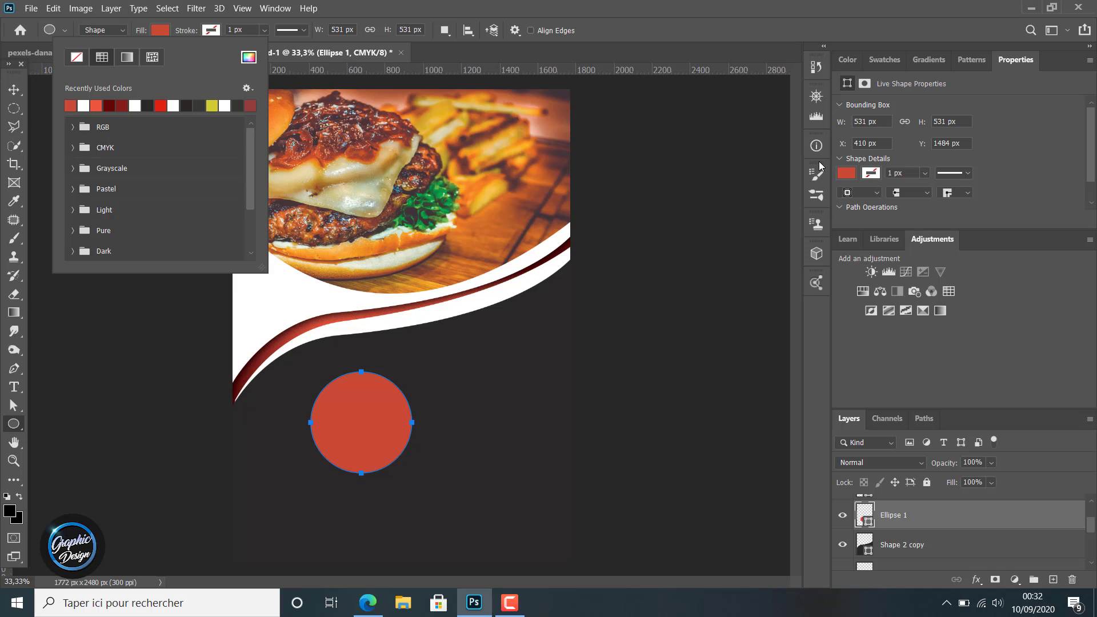
# - Add an 18 px white outside stroke at 100% opacity, Normal blend mode, to the Ellipse 1 circle
pyautogui.click(977, 580)
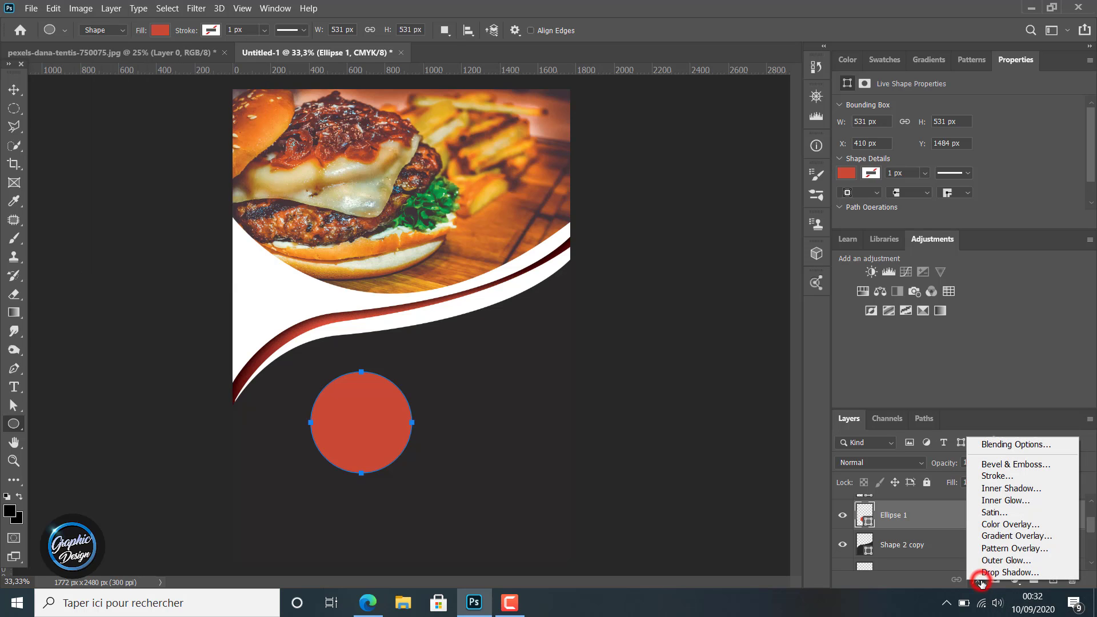
pyautogui.click(1010, 478)
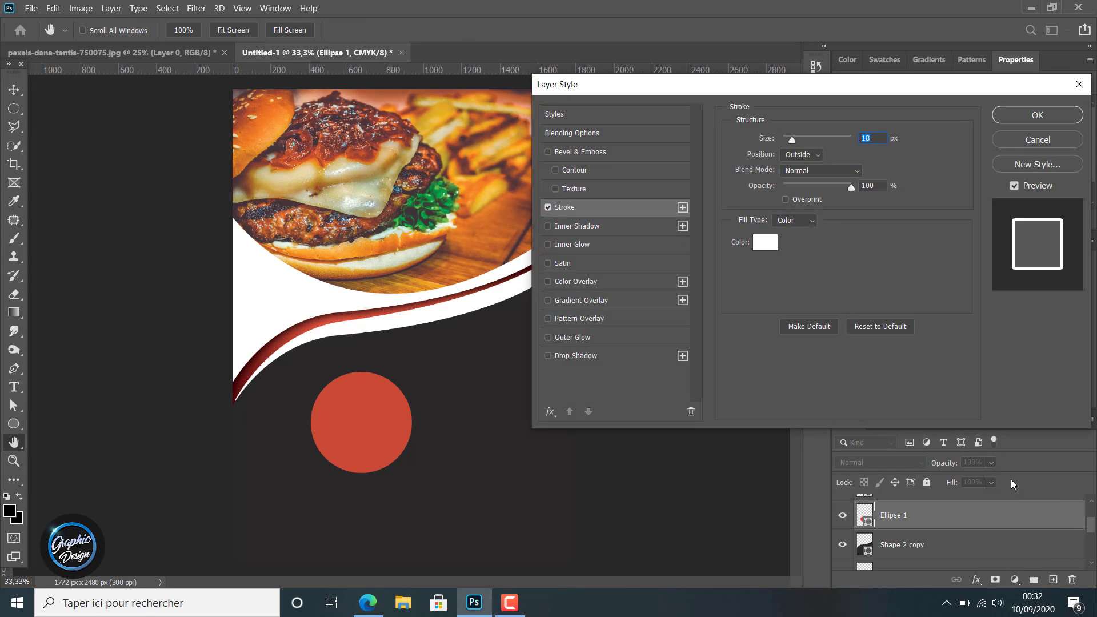
pyautogui.press('F9')
pyautogui.click(1012, 114)
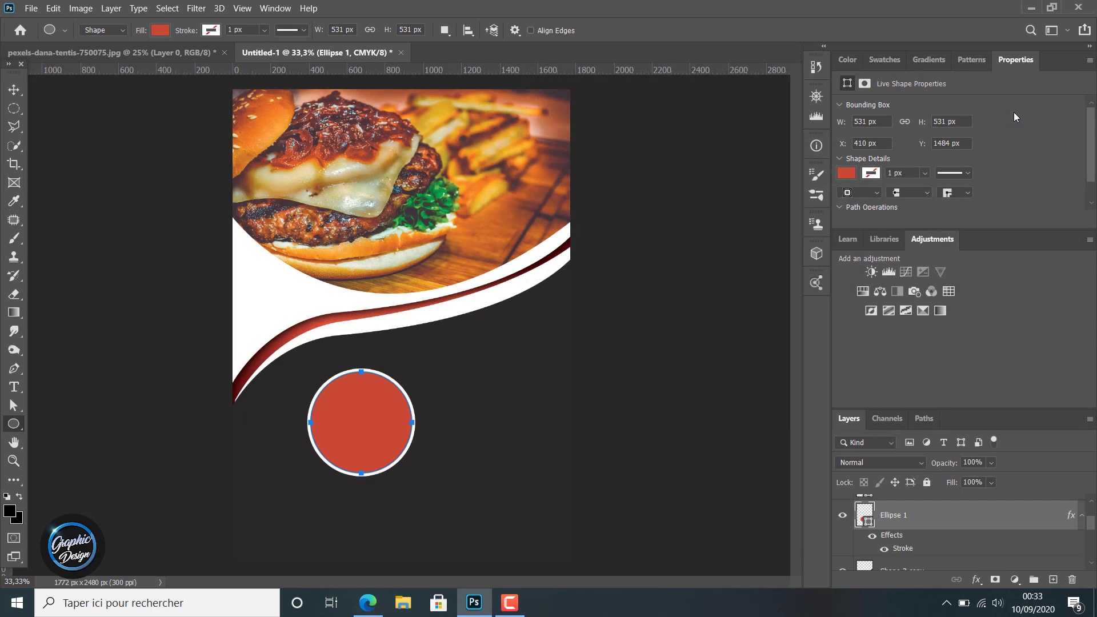
# - Move the red circle up and to the left, close beneath the white curve, at about X 303, Y 1379 px
pyautogui.click(12, 90)
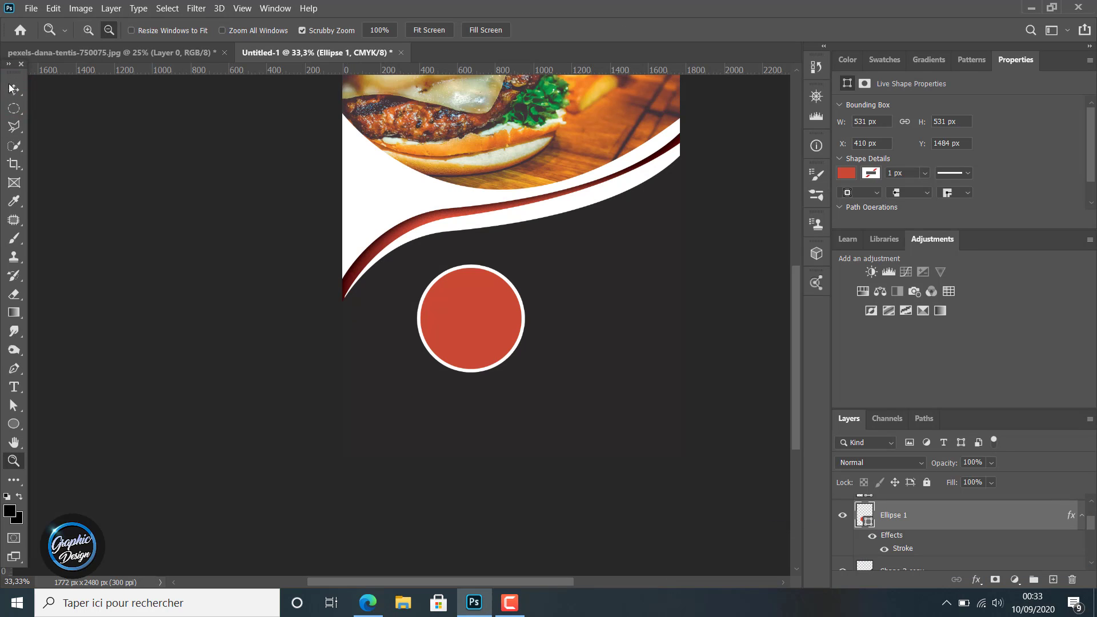
pyautogui.click(10, 84)
pyautogui.moveTo(461, 307); pyautogui.dragTo(438, 284)
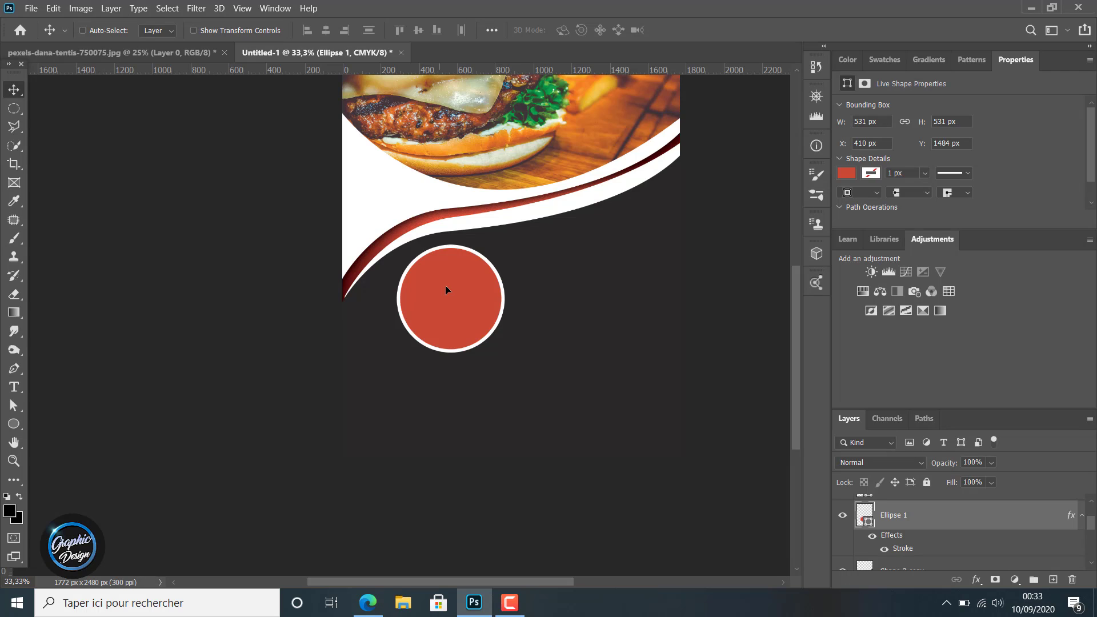
# - Duplicate the red circle and place the copy to its right, slightly overlapping, at about X 783, Y 1346 px
pyautogui.hotkey('ctrl', 'j')
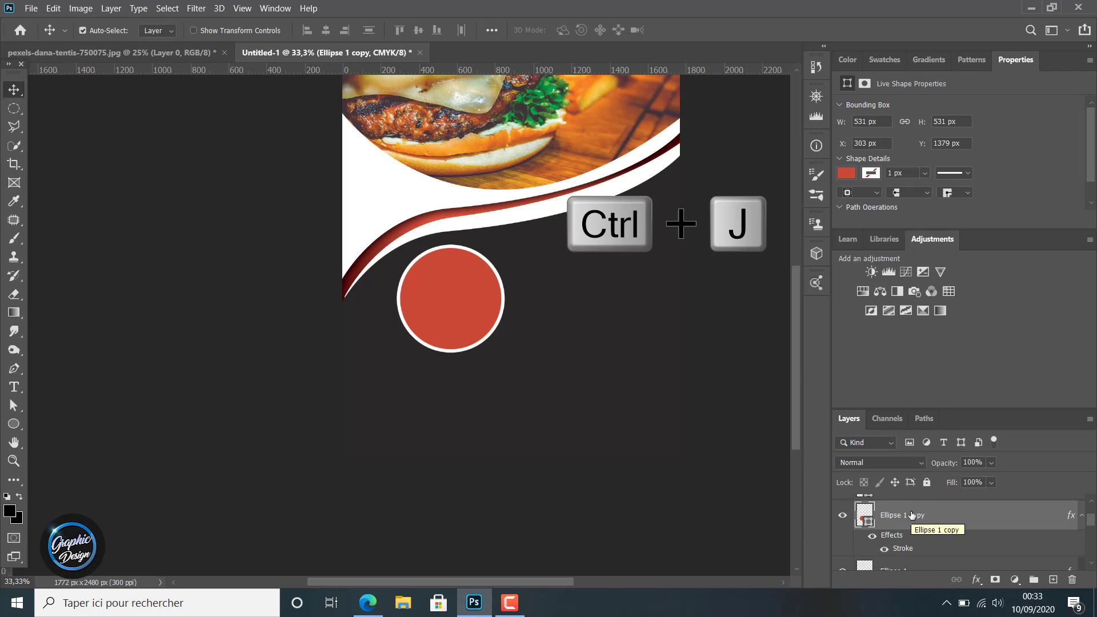
pyautogui.click(14, 86)
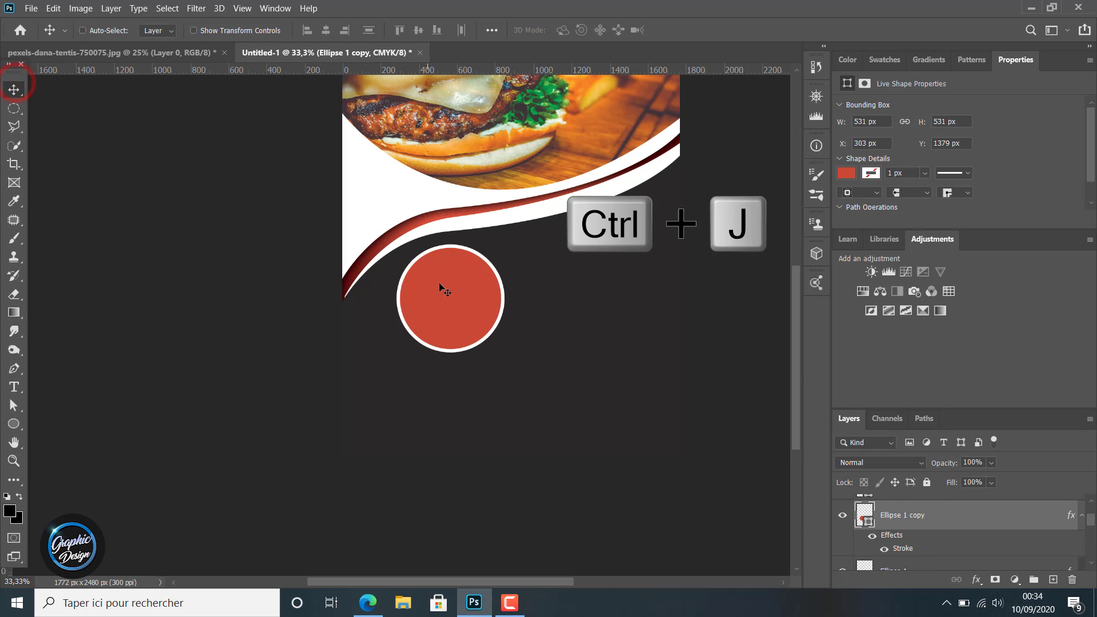
pyautogui.moveTo(443, 289); pyautogui.dragTo(536, 283)
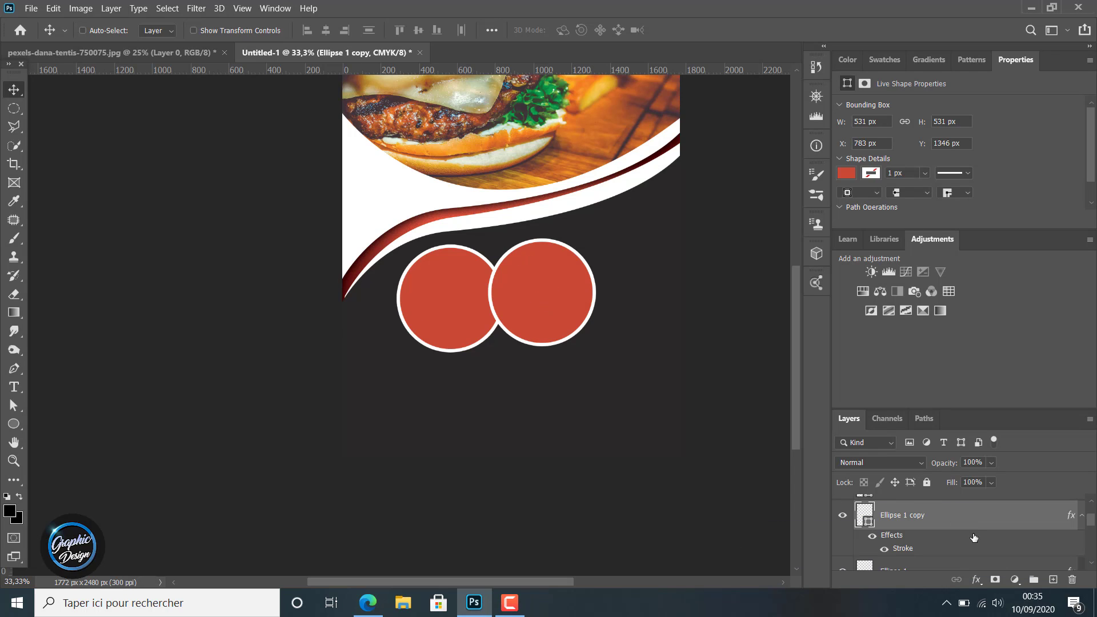
# - Scale the second circle, Ellipse 1 copy, proportionally to about 102%
pyautogui.scroll(2, 965, 534)
pyautogui.scroll(-2, 960, 532)
pyautogui.scroll(-1, 960, 532)
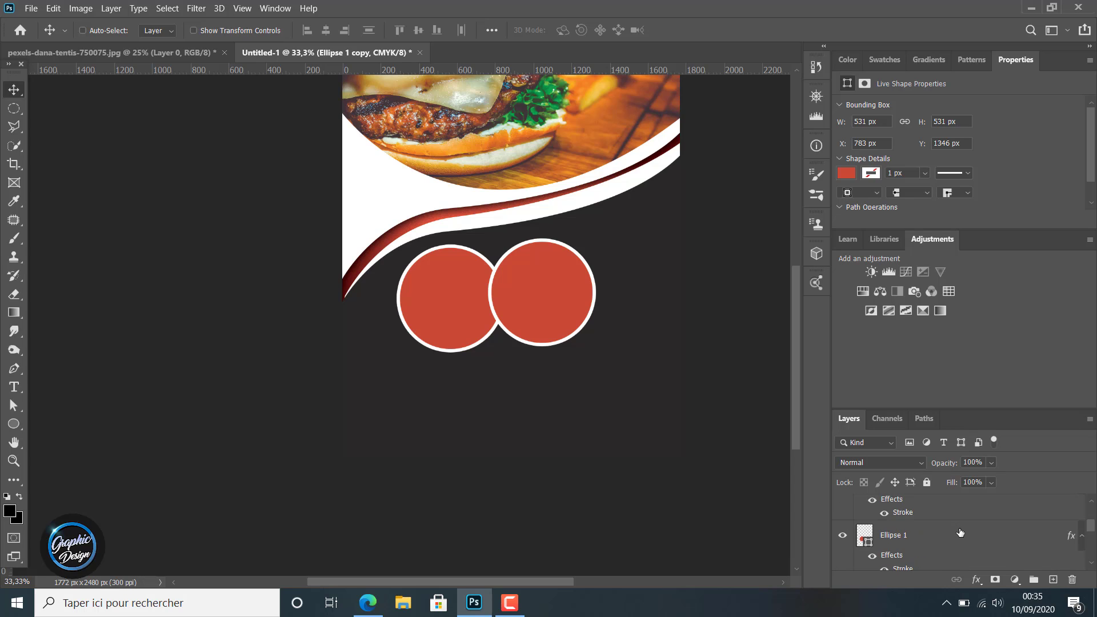
pyautogui.scroll(2, 960, 533)
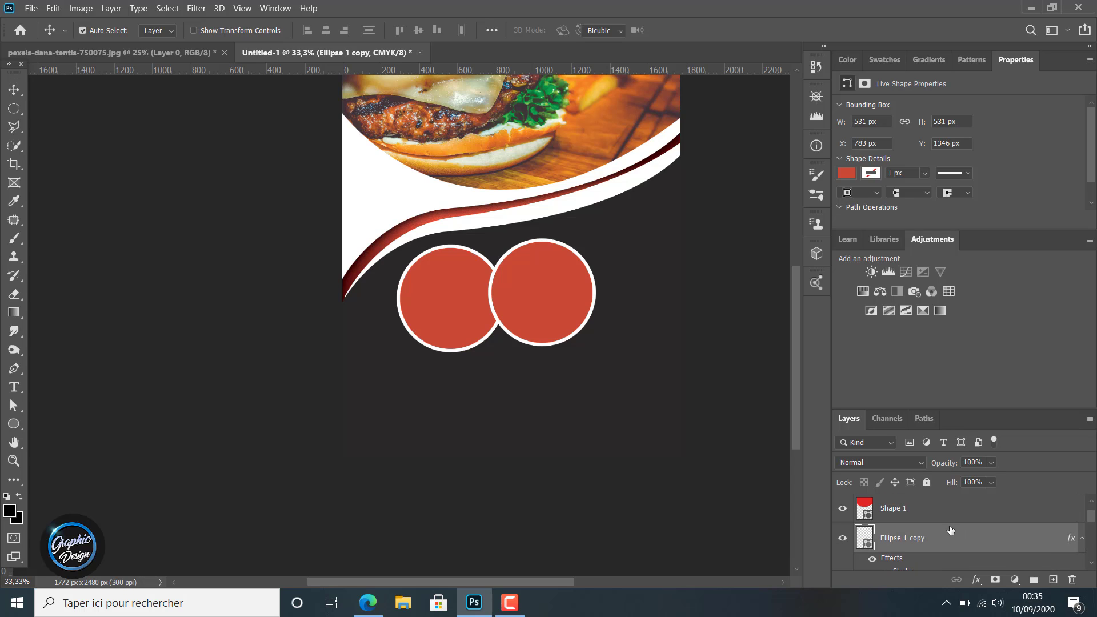
pyautogui.hotkey('ctrl', 't')
pyautogui.moveTo(591, 240); pyautogui.dragTo(596, 236)
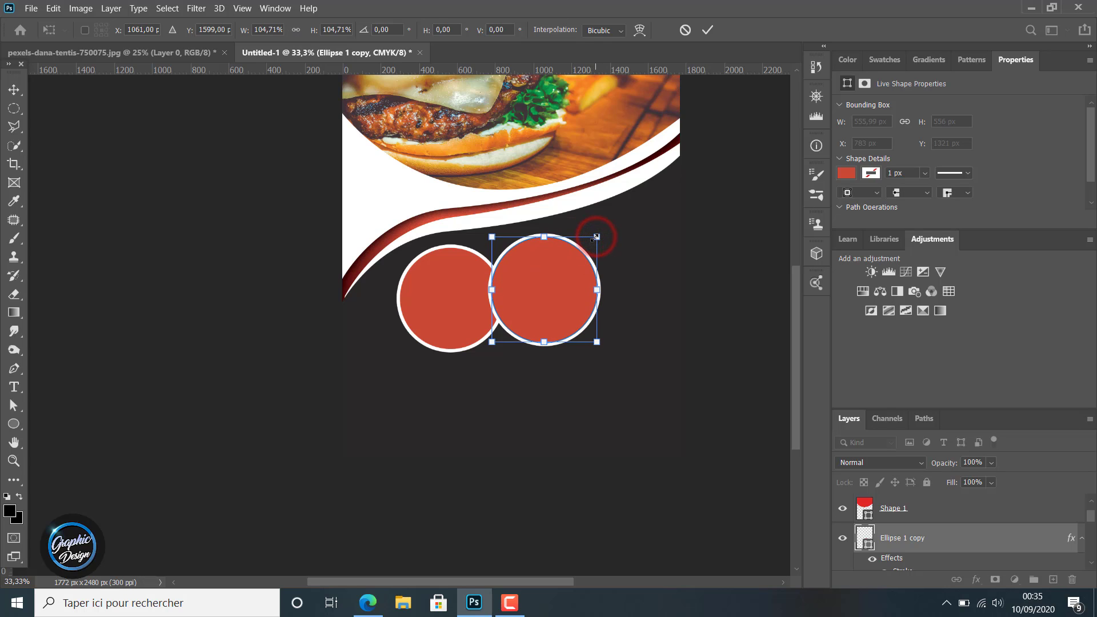
pyautogui.moveTo(594, 236); pyautogui.dragTo(592, 239)
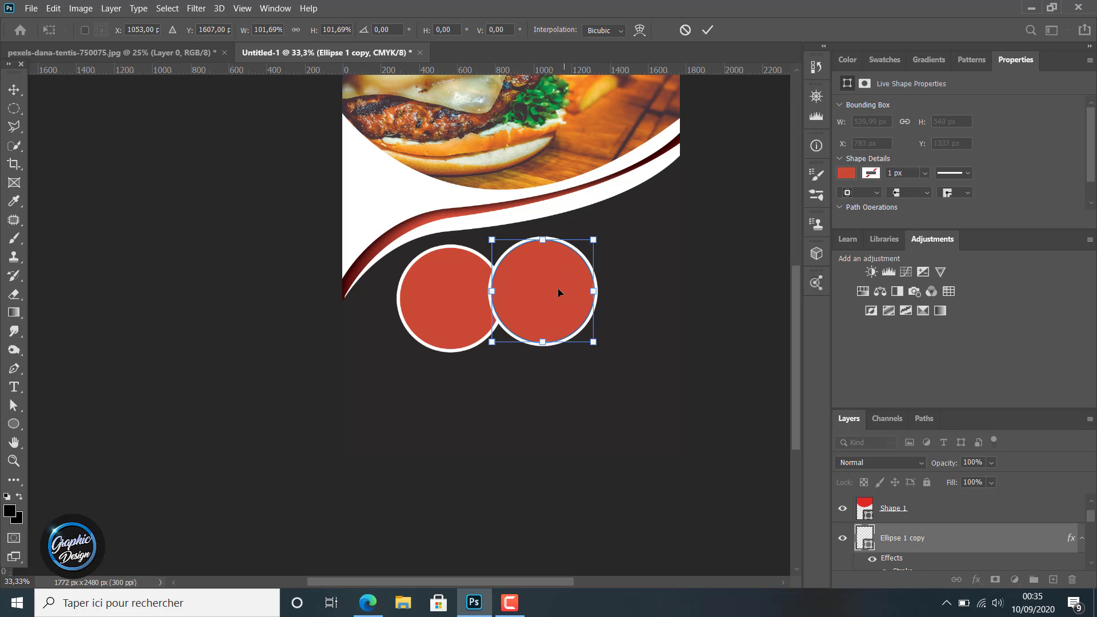
# - Shift the second circle slightly right and up, nearer the white curve, to about X 807, Y 1320 px
pyautogui.moveTo(558, 289); pyautogui.dragTo(560, 287)
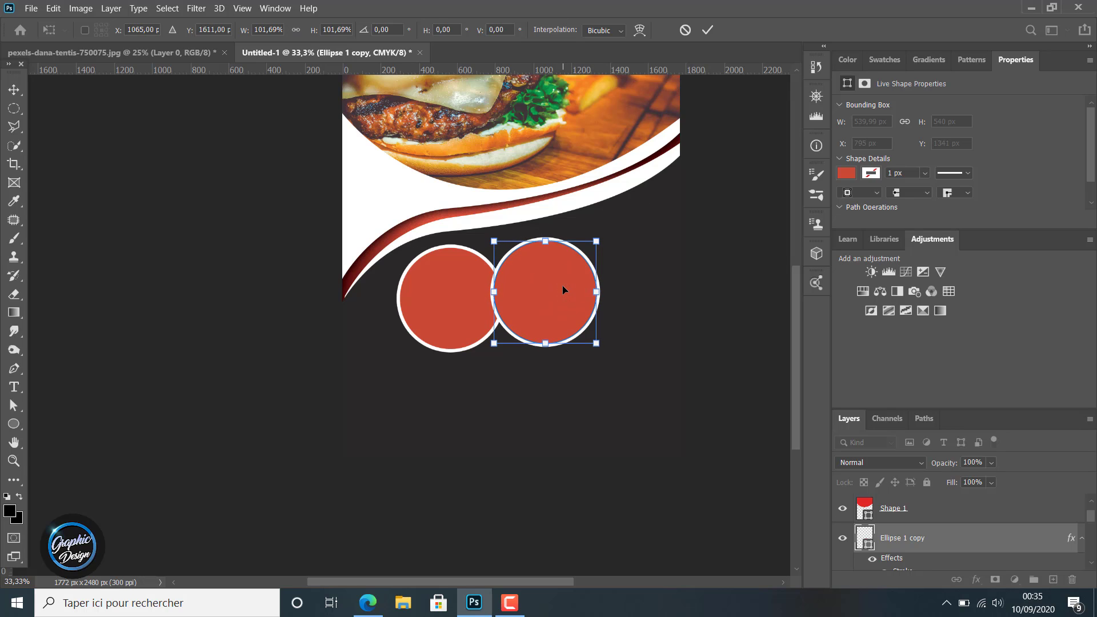
pyautogui.press('Up')
pyautogui.press('Up')
pyautogui.press('Up')
pyautogui.press('Up')
pyautogui.press('Up')
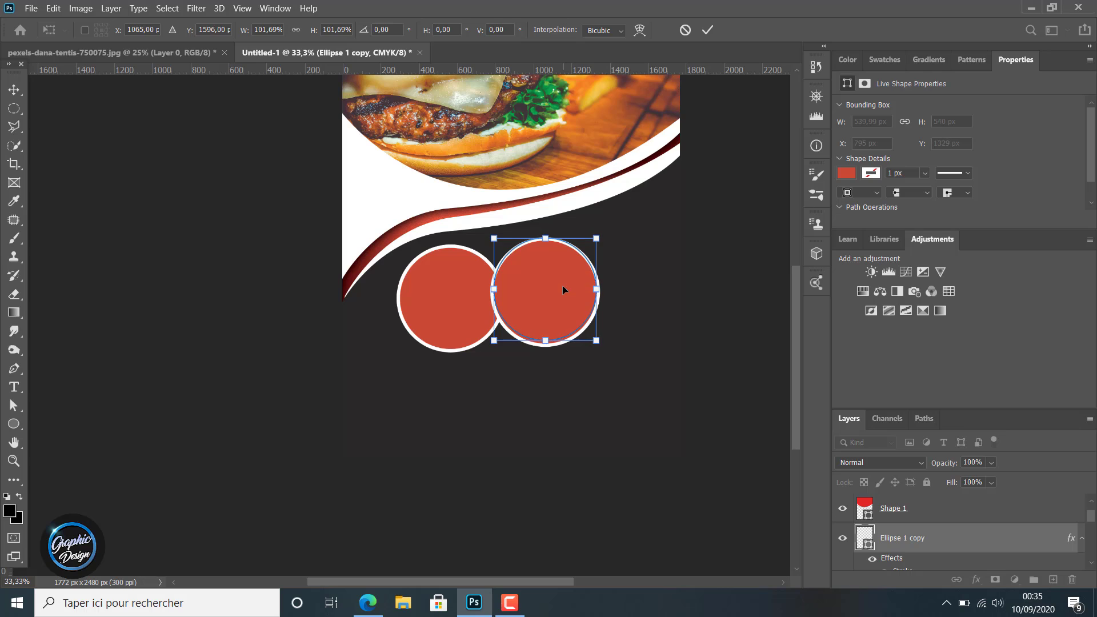
pyautogui.press('Right')
pyautogui.press('Right')
pyautogui.press('Right')
pyautogui.press('Right')
pyautogui.press('Up')
pyautogui.press('Up')
pyautogui.press('Up')
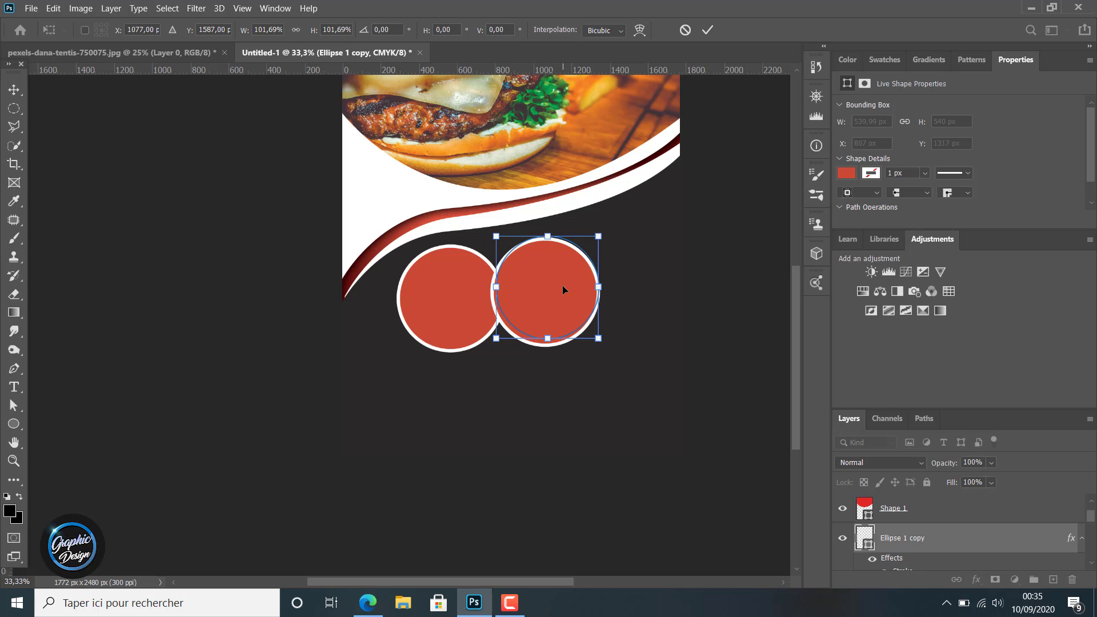
pyautogui.press('Down')
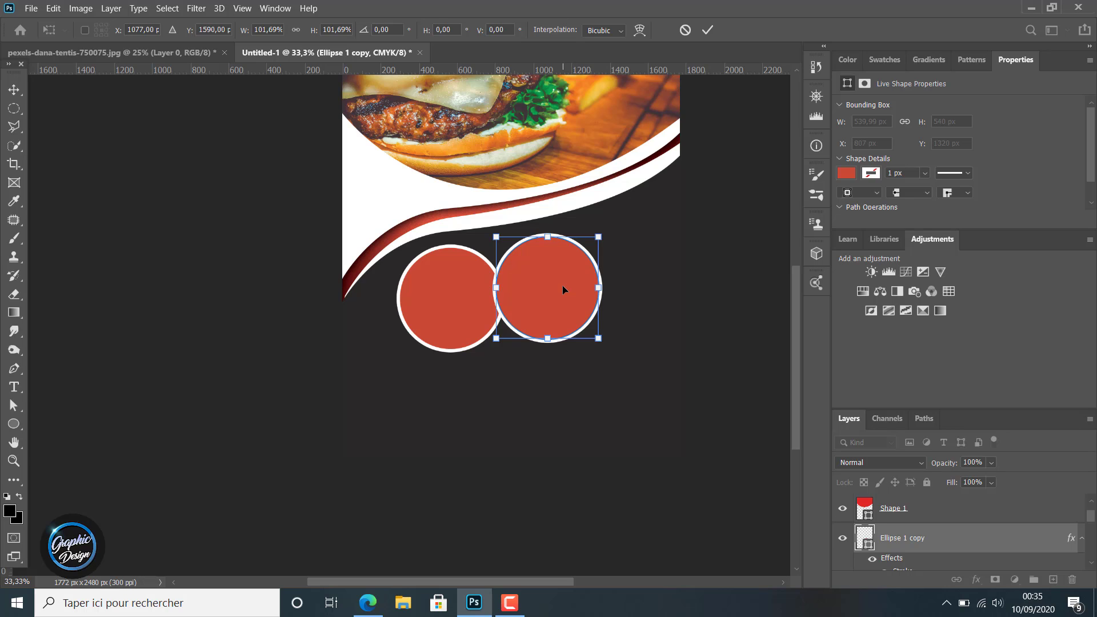
# - Shrink the second circle to about 519 px wide and nudge it up to about Y 1326 px
pyautogui.moveTo(601, 232); pyautogui.dragTo(597, 234)
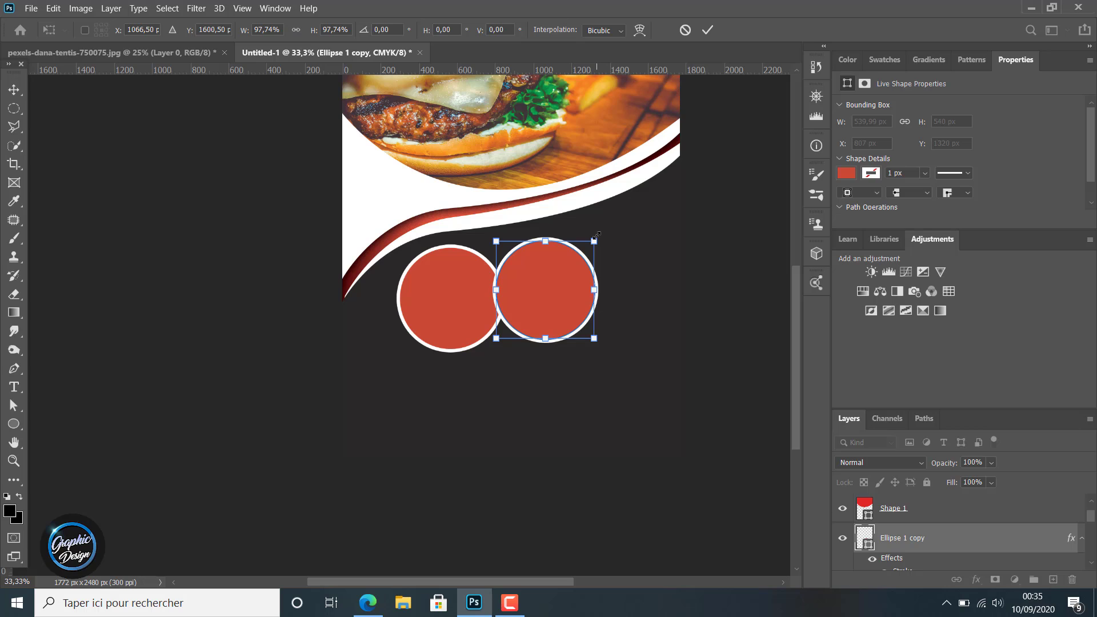
pyautogui.press('Up')
pyautogui.press('Up')
pyautogui.press('Up')
pyautogui.press('Up')
pyautogui.press('Up')
pyautogui.press('Up')
pyautogui.press('Up')
pyautogui.press('Up')
pyautogui.press('Up')
pyautogui.press('Up')
pyautogui.press('Up')
pyautogui.press('Up')
pyautogui.press('Up')
pyautogui.press('Up')
pyautogui.press('Up')
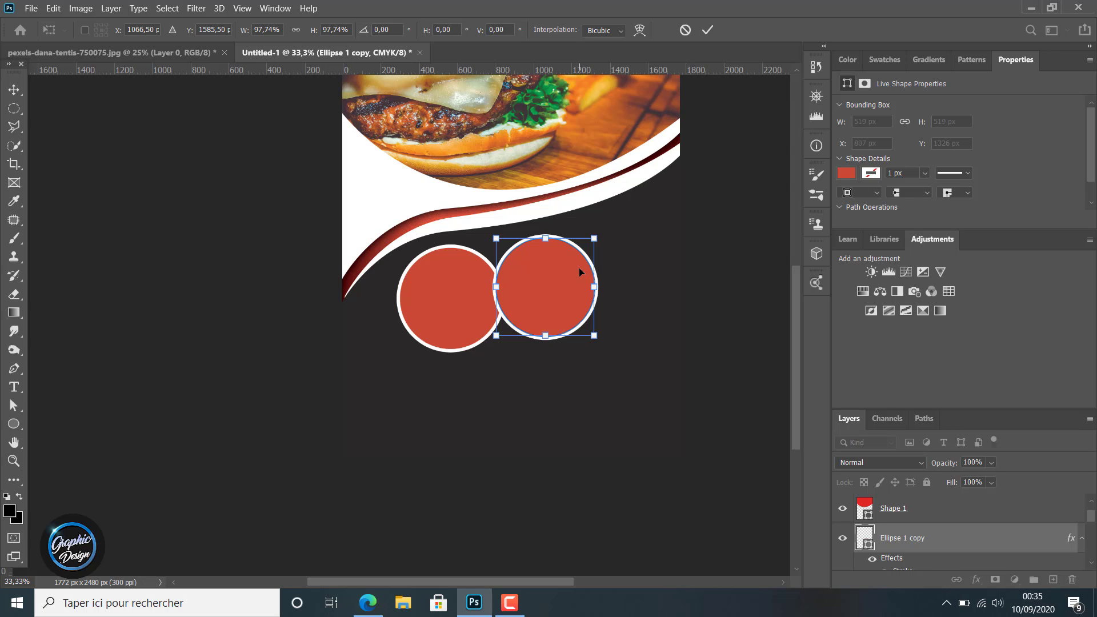
# - Duplicate the second circle's layer and place the new circle to its right, overlapping, at about X 1253, Y 1272 px
pyautogui.moveTo(958, 535); pyautogui.dragTo(1053, 578)
pyautogui.moveTo(1053, 579); pyautogui.dragTo(1053, 579)
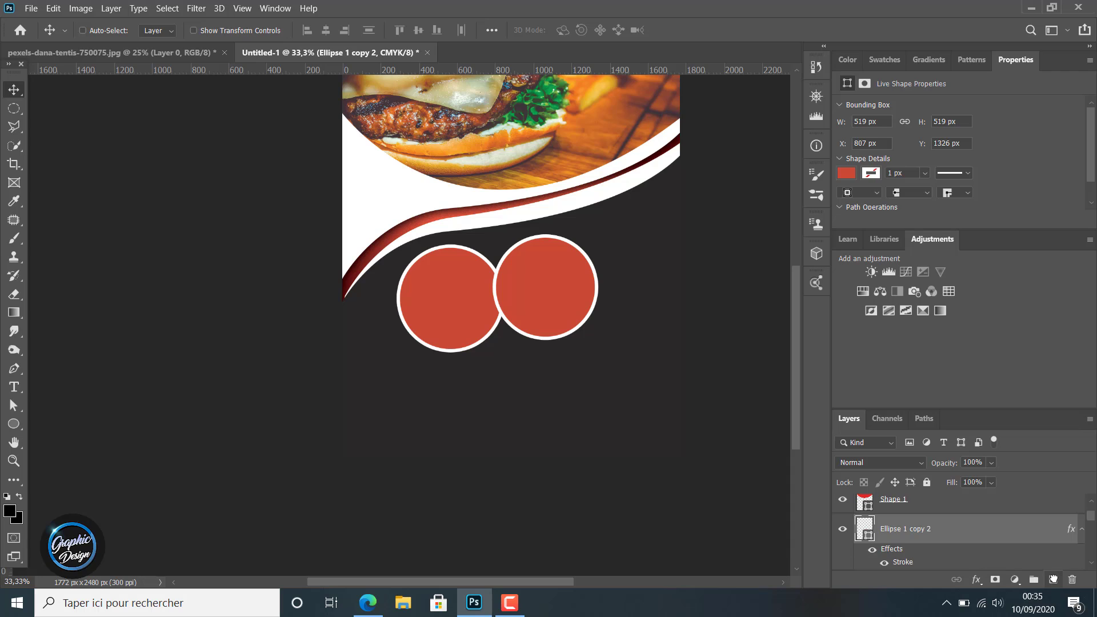
pyautogui.moveTo(552, 269); pyautogui.dragTo(640, 258)
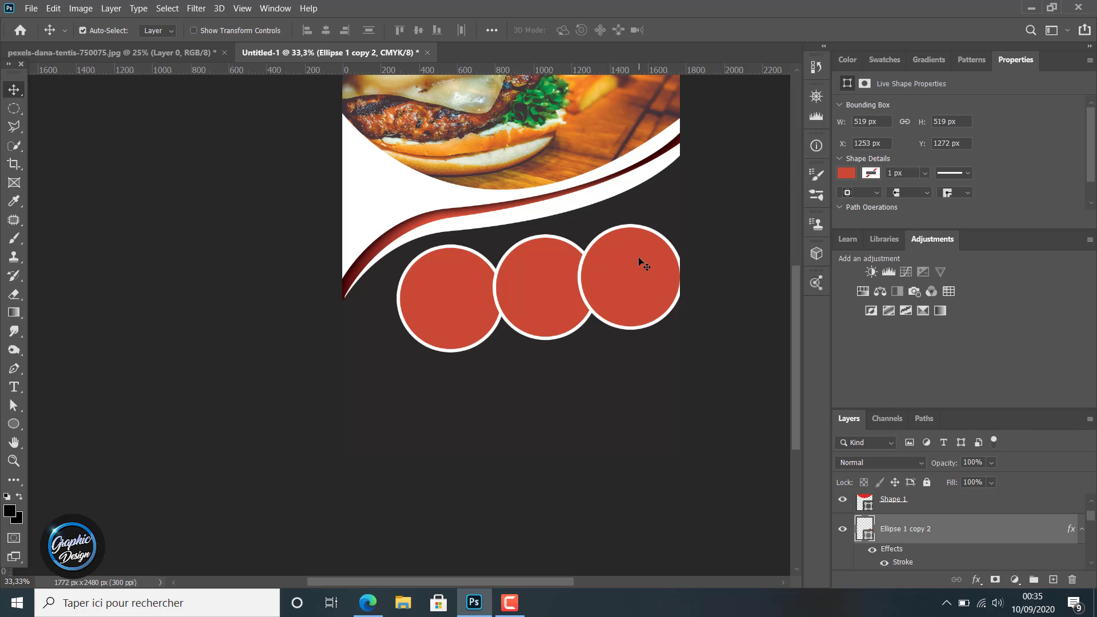
# - Enlarge the third circle to about 547 px wide and nudge it up to about Y 1205 px
pyautogui.hotkey('ctrl', 't')
pyautogui.moveTo(580, 227); pyautogui.dragTo(576, 221)
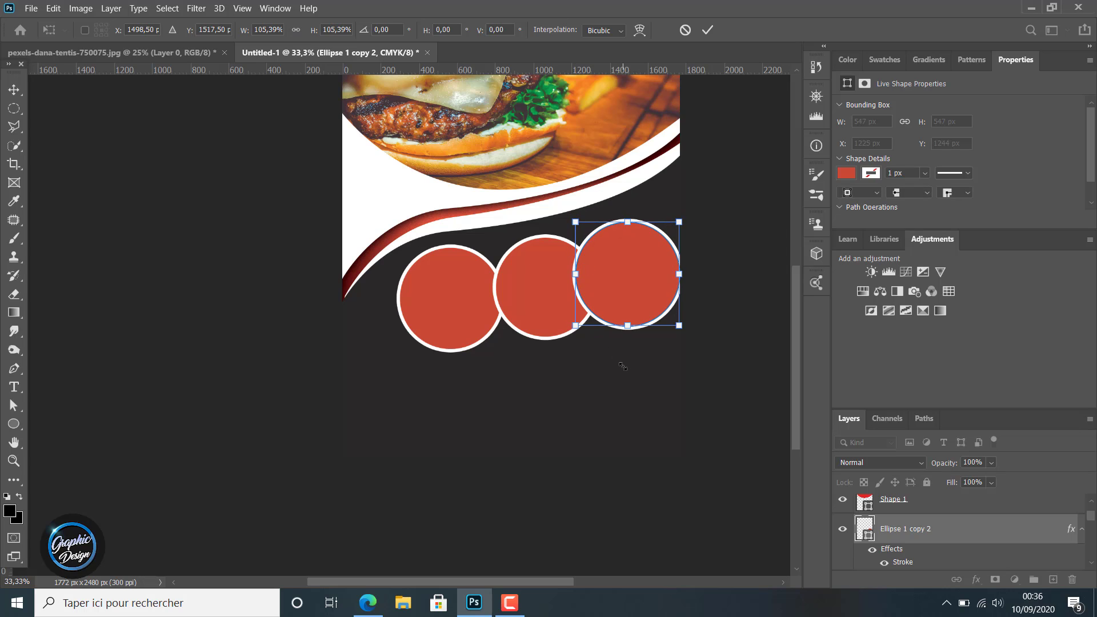
pyautogui.press('Up')
pyautogui.press('Up')
pyautogui.press('Up')
pyautogui.press('Up')
pyautogui.press('Up')
pyautogui.press('Up')
pyautogui.press('Up')
pyautogui.press('Up')
pyautogui.press('Up')
pyautogui.press('Up')
pyautogui.press('Up')
pyautogui.press('Up')
pyautogui.press('Up')
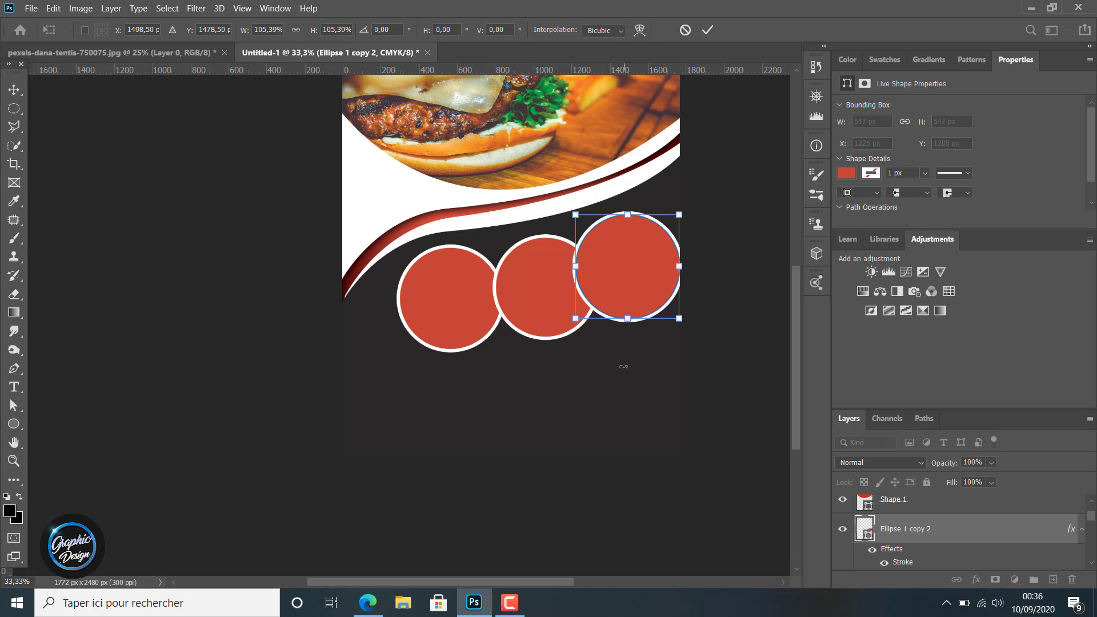
pyautogui.click(952, 537)
# - Move the first circle, Ellipse 1, down and slightly left to about X 276, Y 1479 px
pyautogui.scroll(-5, 951, 537)
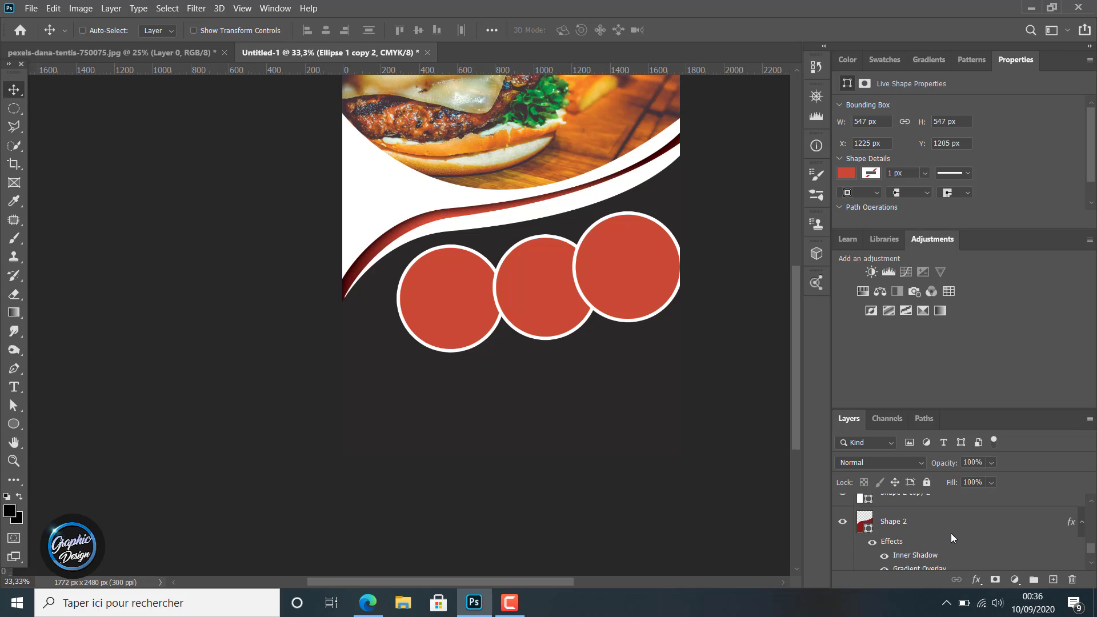
pyautogui.scroll(3, 951, 534)
pyautogui.click(922, 523)
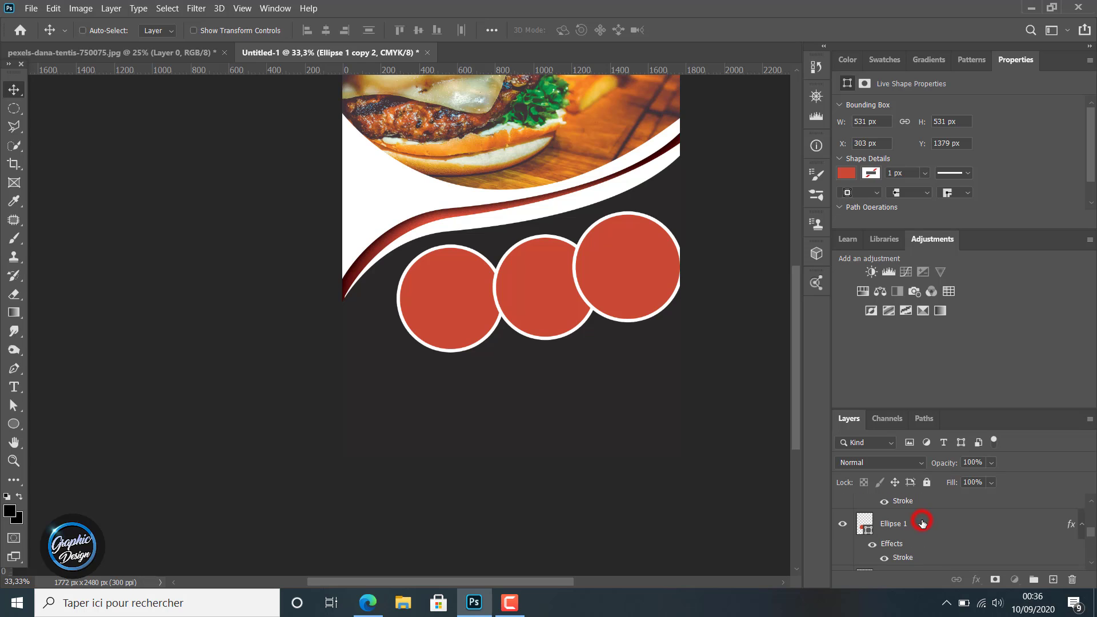
pyautogui.click(433, 289)
pyautogui.moveTo(432, 300); pyautogui.dragTo(437, 307)
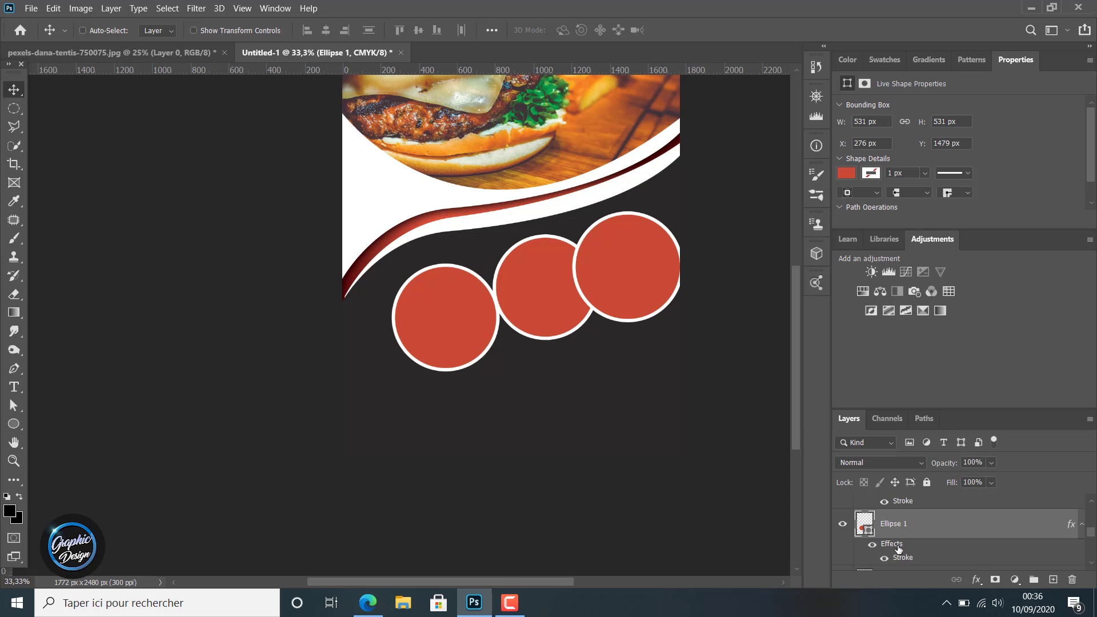
# - Move the middle circle, Ellipse 1 copy, left and slightly down to about X 742, Y 1352 px, overlapping the first circle
pyautogui.scroll(1, 914, 526)
pyautogui.click(914, 526)
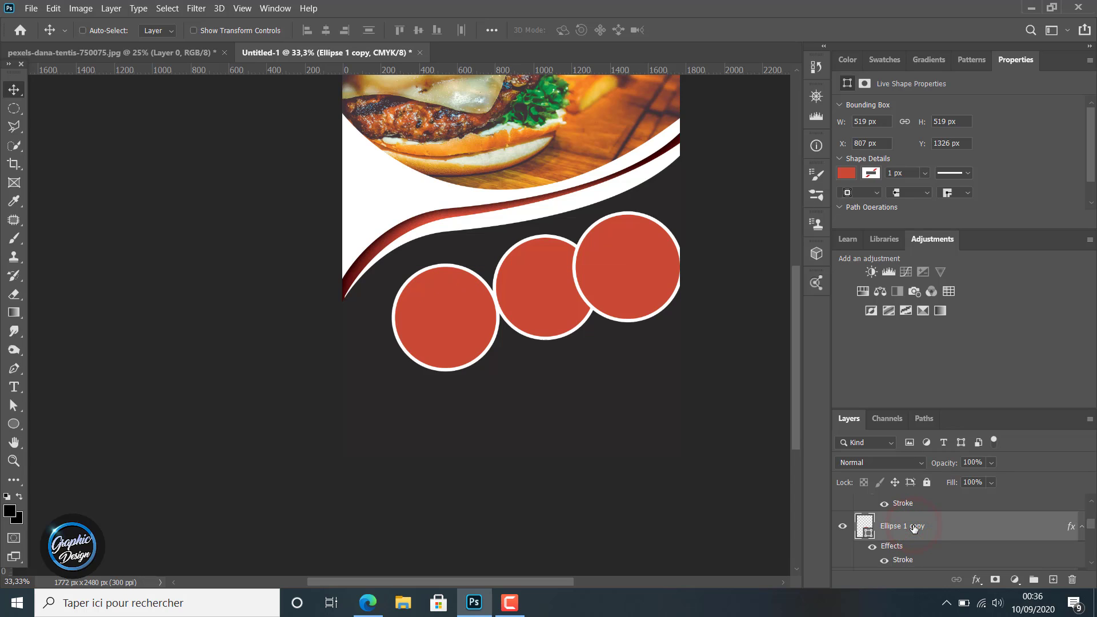
pyautogui.press('Left')
pyautogui.press('Left')
pyautogui.press('Left')
pyautogui.press('Left')
pyautogui.press('Left')
pyautogui.press('Left')
pyautogui.press('Left')
pyautogui.press('Left')
pyautogui.press('Left')
pyautogui.press('Left')
pyautogui.press('Left')
pyautogui.press('Left')
pyautogui.press('Left')
pyautogui.press('Left')
pyautogui.press('Left')
pyautogui.press('Left')
pyautogui.press('Left')
pyautogui.press('Left')
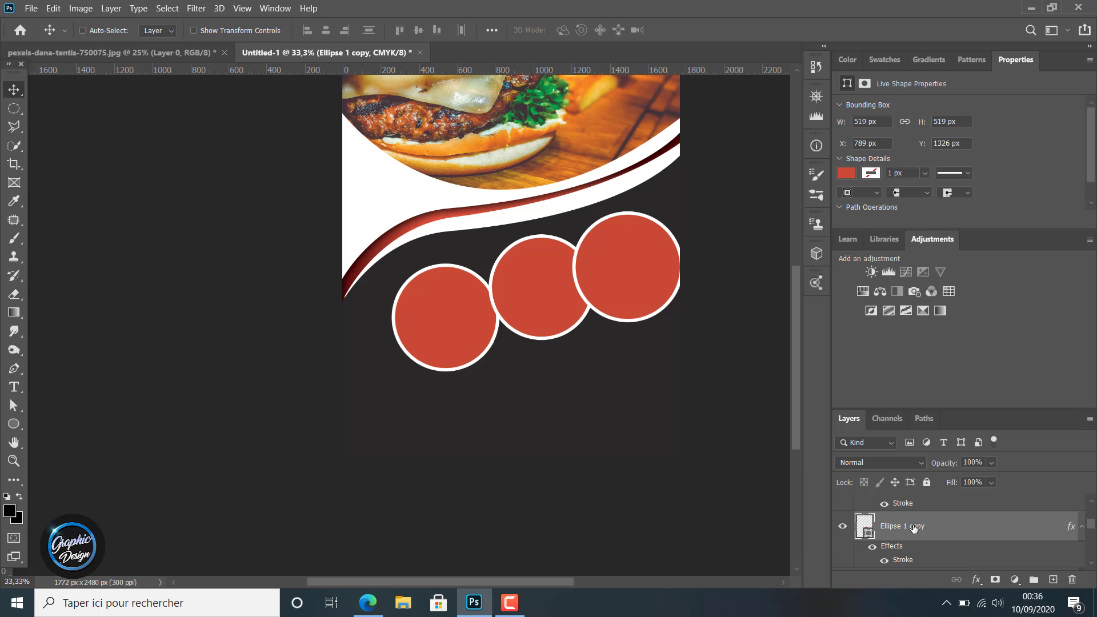
pyautogui.moveTo(538, 266)
pyautogui.mouseDown()
pyautogui.moveTo(515, 266)
pyautogui.moveTo(525, 272)
pyautogui.mouseUp()
# - Move the third circle, Ellipse 1 copy 2, slightly left and up to about X 1189, Y 1198 px, inside the page edge
pyautogui.scroll(2, 917, 548)
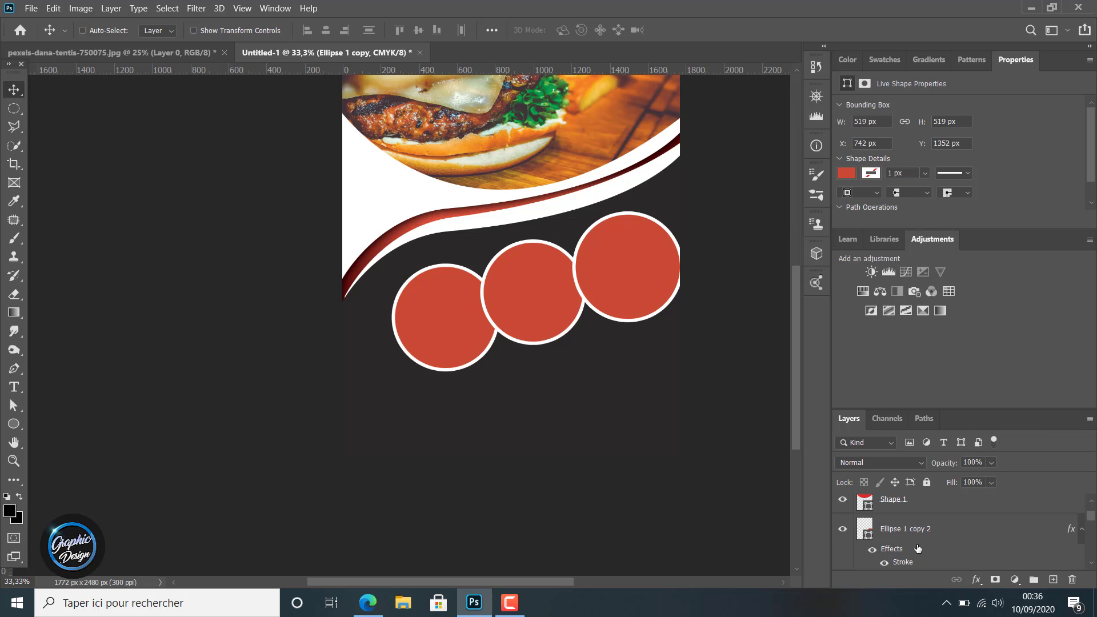
pyautogui.click(914, 528)
pyautogui.moveTo(625, 246); pyautogui.dragTo(629, 245)
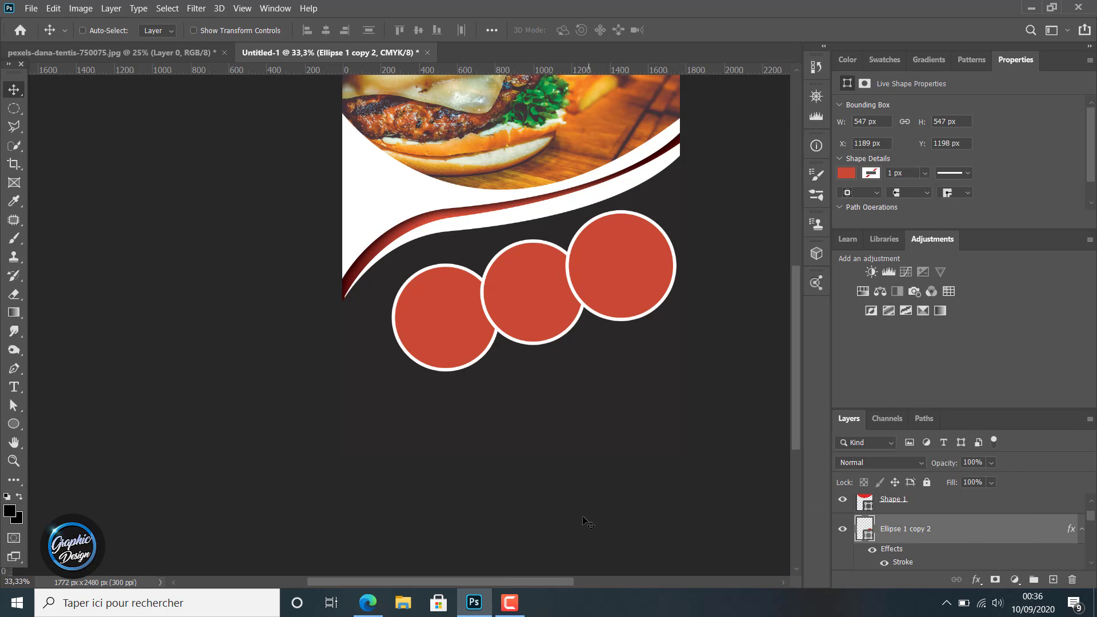
pyautogui.press('ctrl')
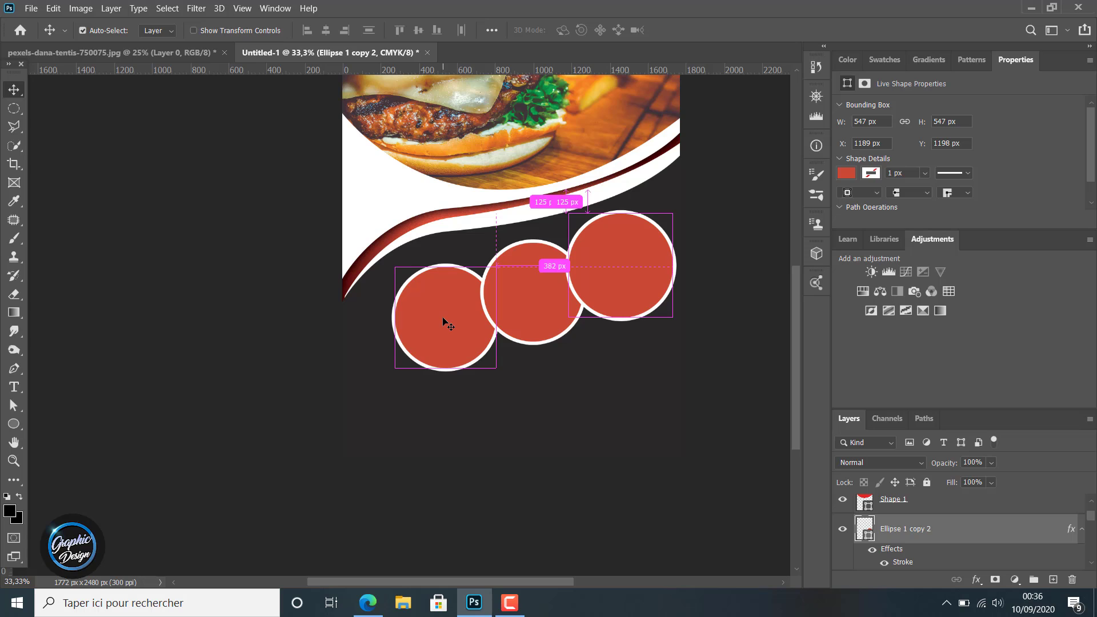
pyautogui.scroll(-2, 919, 553)
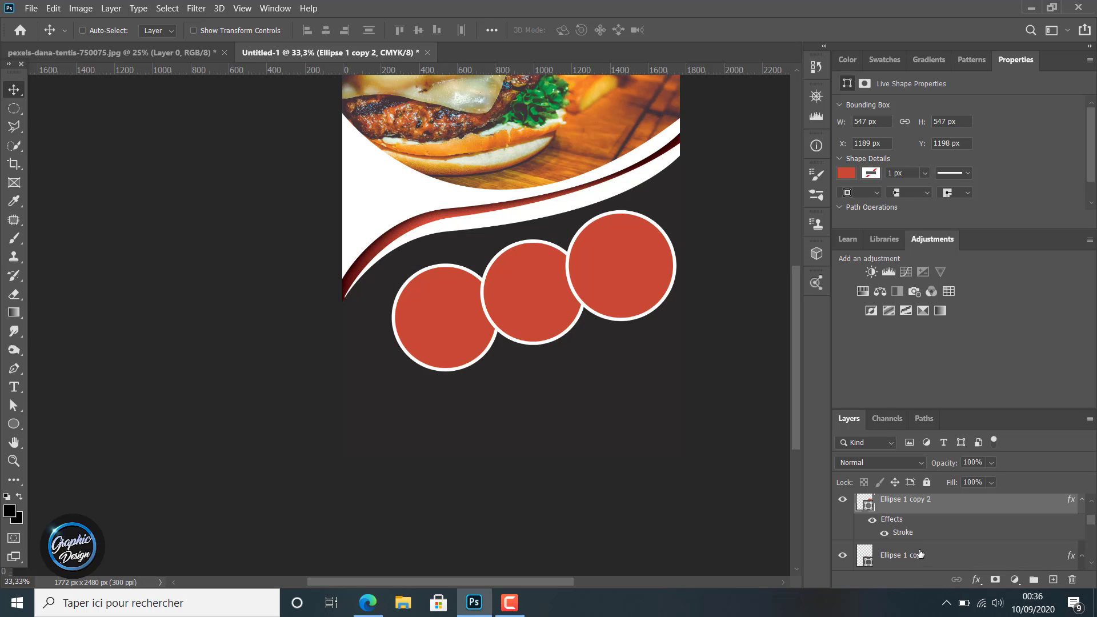
# - Scale all three circles together to about 88% and reposition the group at about X 308, Y 1253 px
pyautogui.keyDown('shift'); pyautogui.click(917, 554); pyautogui.keyUp('shift')
pyautogui.scroll(-3, 917, 549)
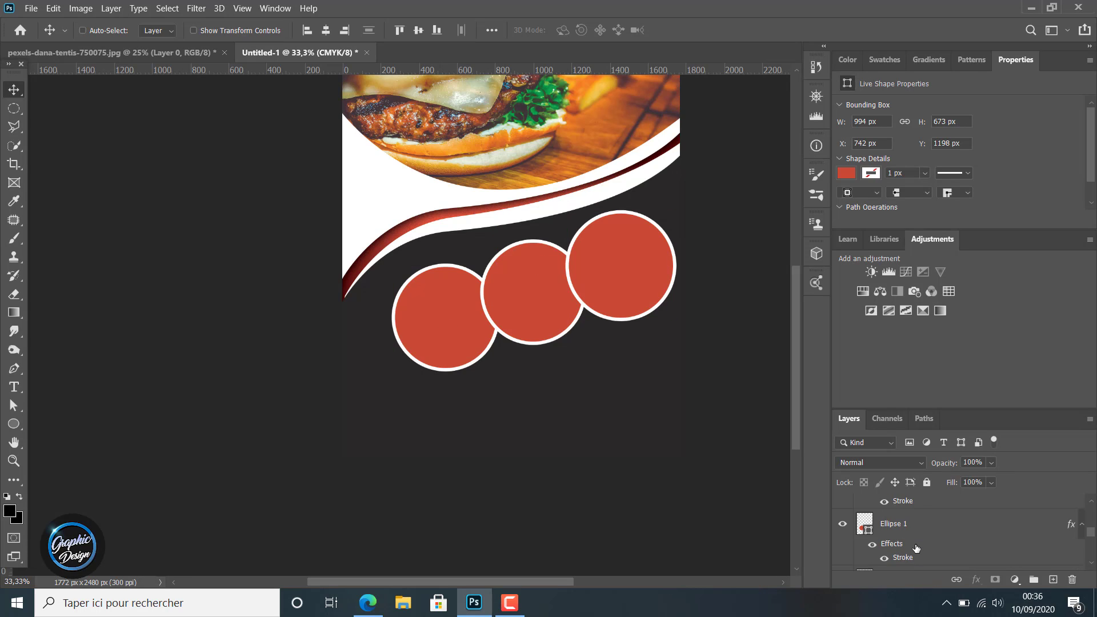
pyautogui.keyDown('ctrl'); pyautogui.click(909, 523); pyautogui.keyUp('ctrl')
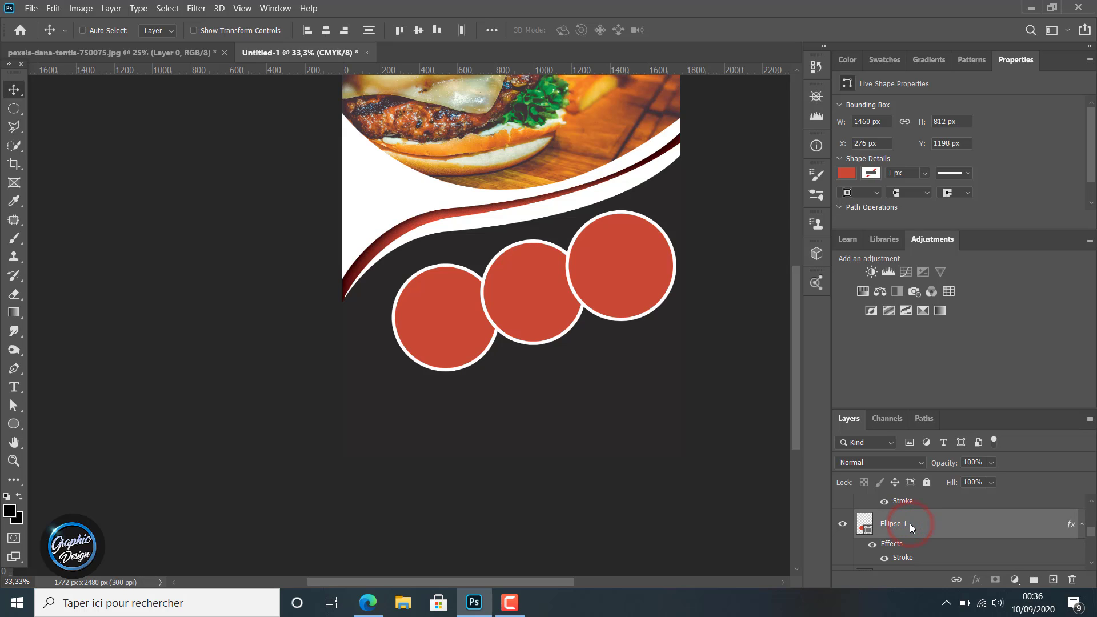
pyautogui.hotkey('ctrl', 't')
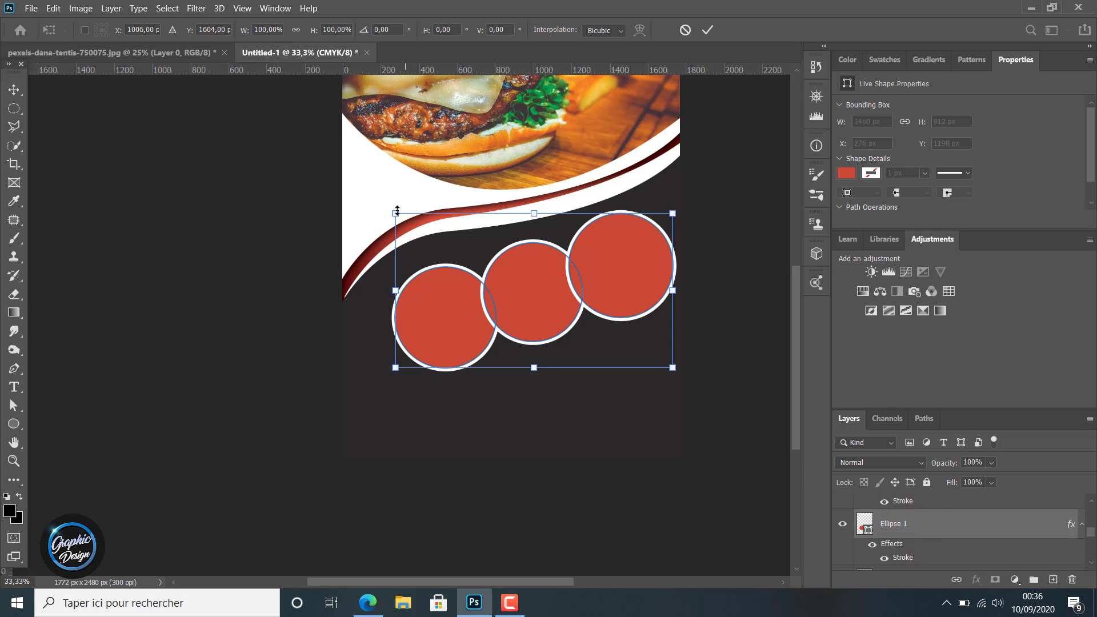
pyautogui.moveTo(396, 211); pyautogui.dragTo(424, 239)
pyautogui.moveTo(516, 271); pyautogui.dragTo(496, 262)
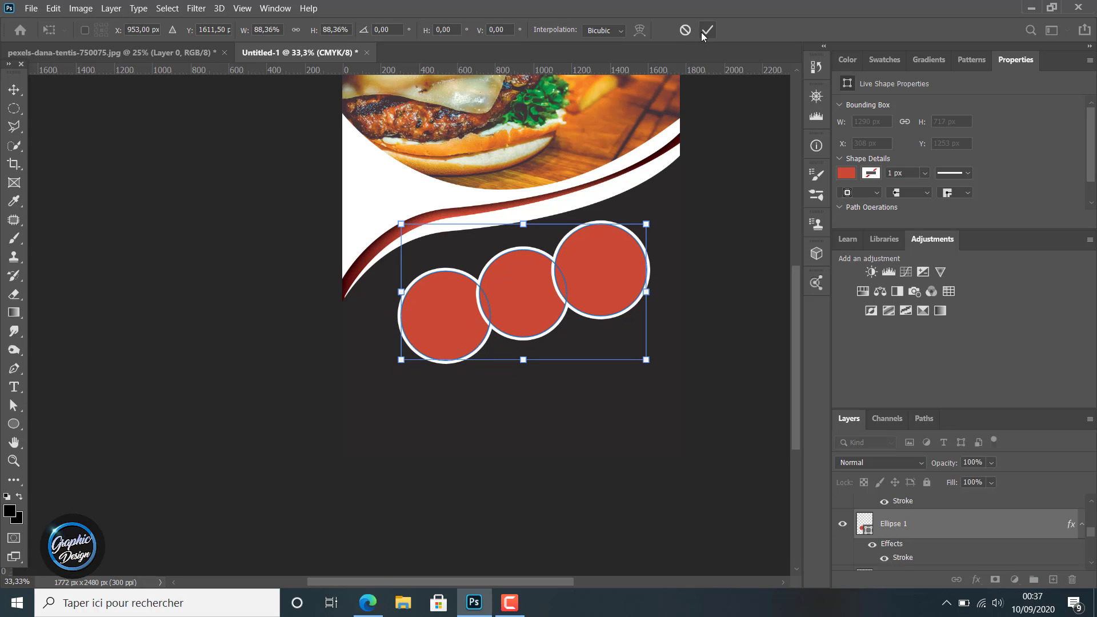
pyautogui.click(704, 31)
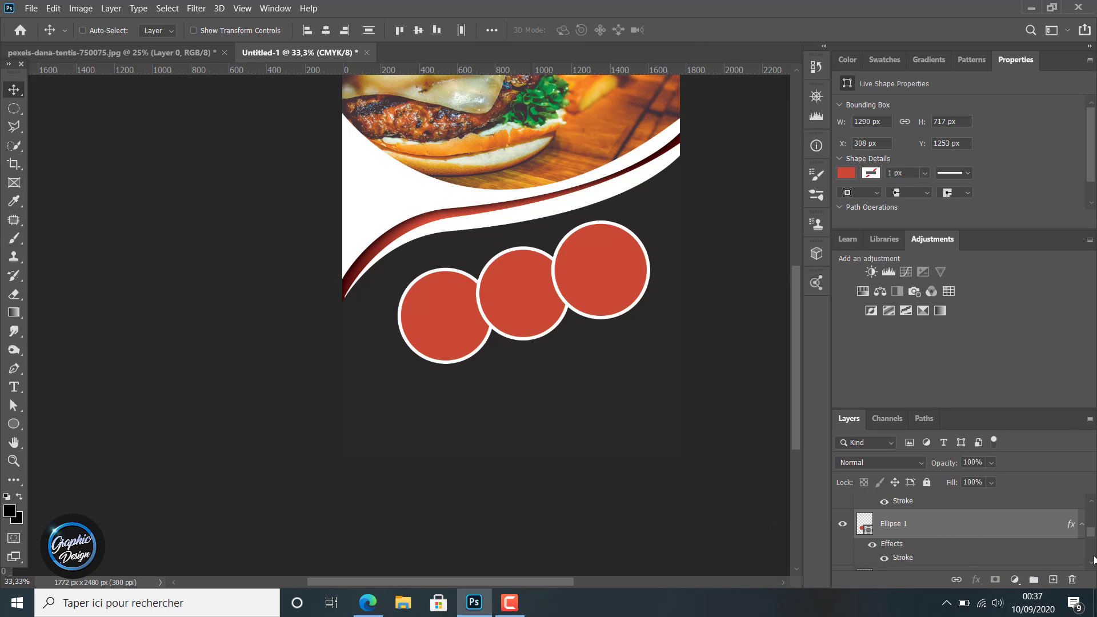
# - Rotate the three selected circles slightly clockwise as a group so their row slopes less
pyautogui.scroll(5, 971, 520)
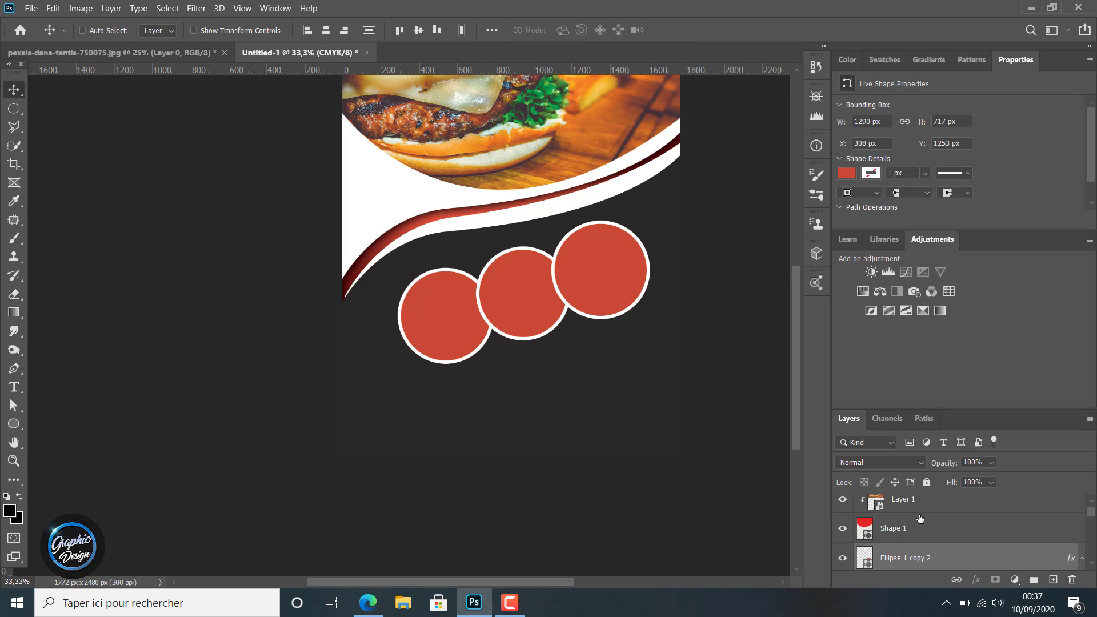
pyautogui.hotkey('ctrl', 't')
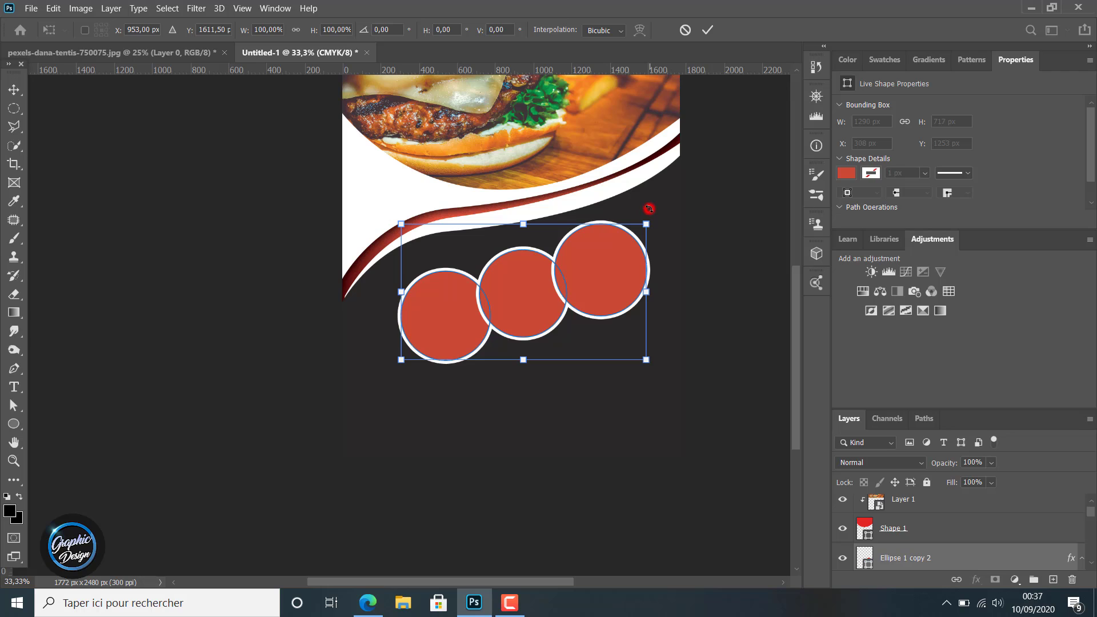
pyautogui.moveTo(649, 208); pyautogui.dragTo(670, 233)
pyautogui.click(714, 30)
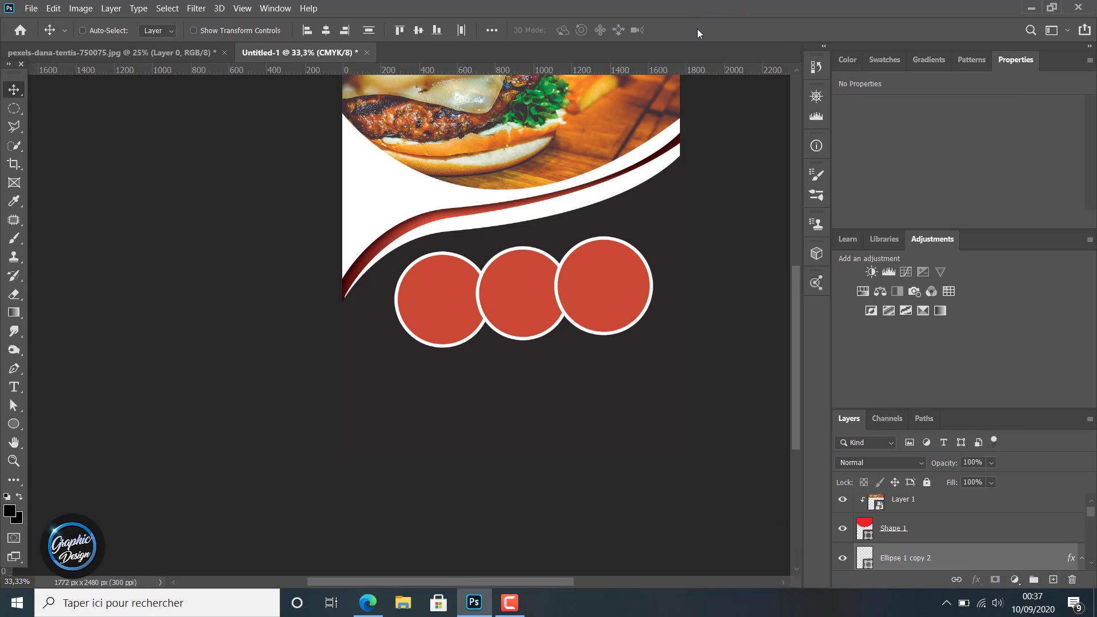
# - Move the third circle, Ellipse 1 copy 2, up to a centre of about X 1372, Y 1491 px
pyautogui.click(918, 561)
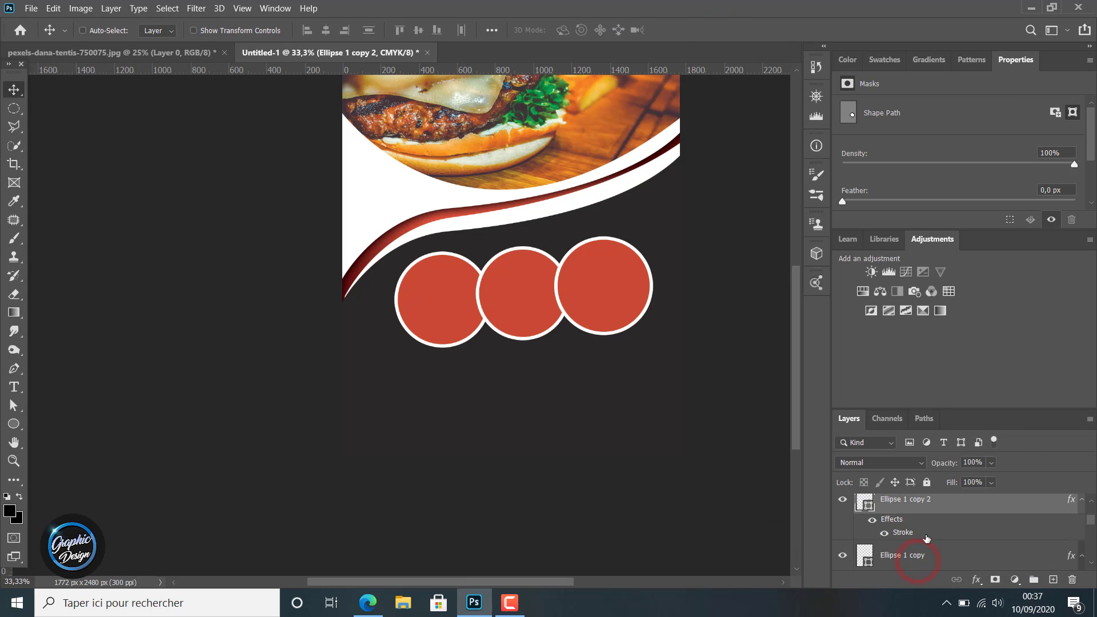
pyautogui.click(917, 504)
pyautogui.scroll(-3, 923, 548)
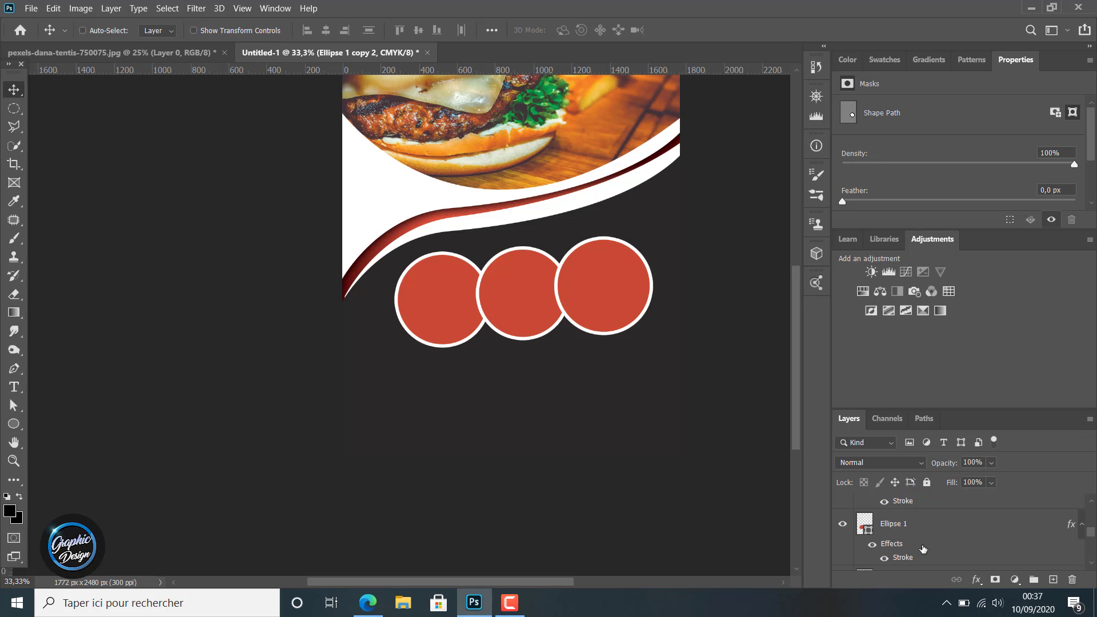
pyautogui.scroll(3, 923, 548)
pyautogui.click(623, 270)
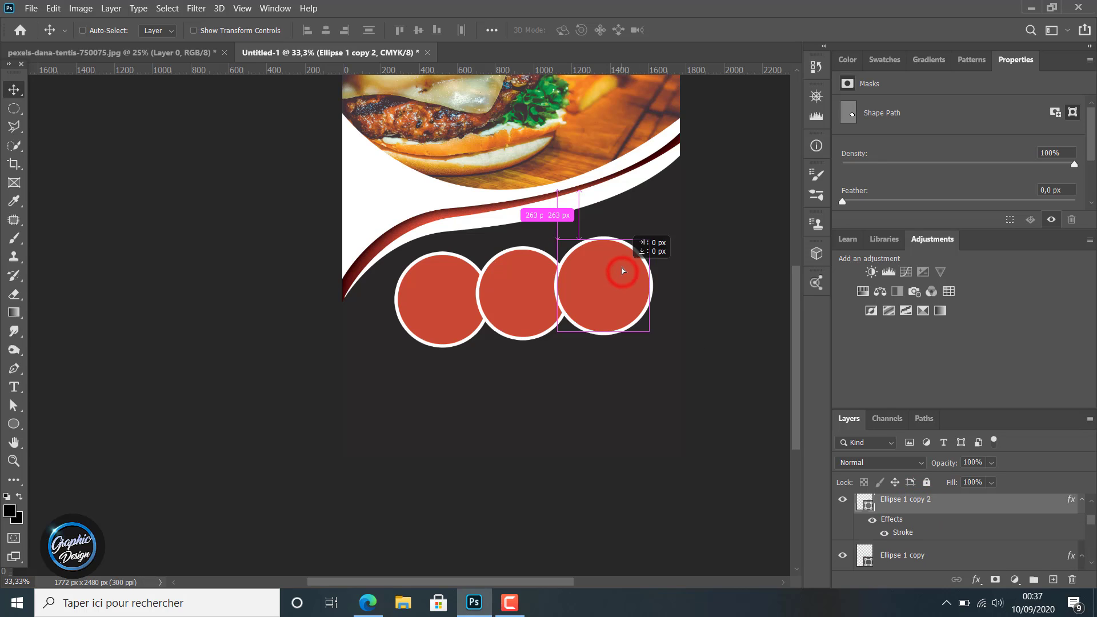
pyautogui.moveTo(623, 270); pyautogui.dragTo(625, 263)
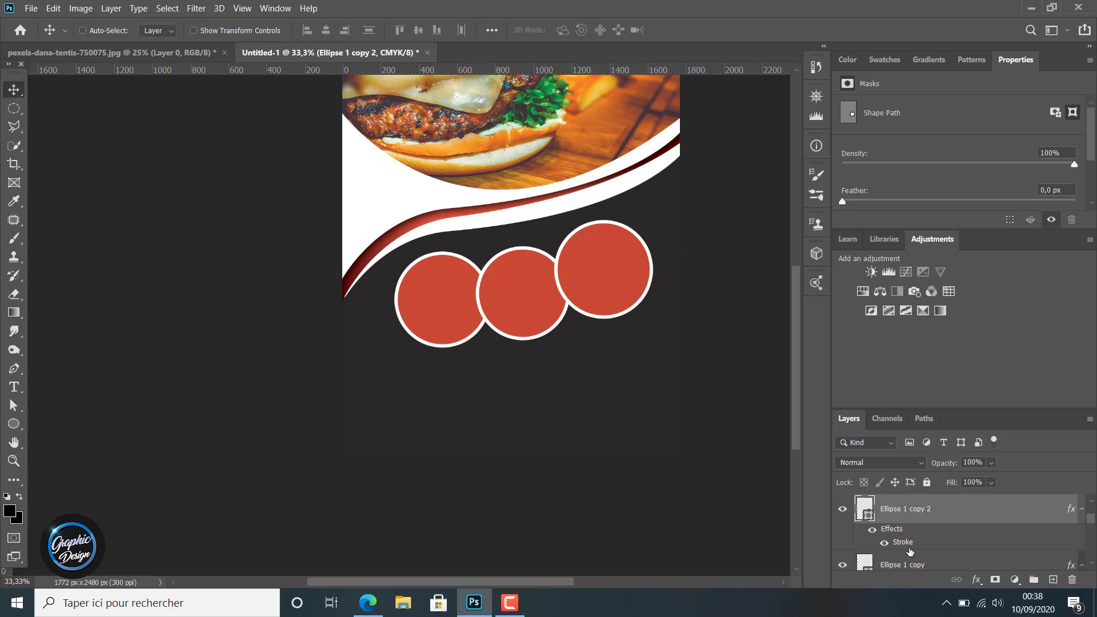
# - Move the first circle, Ellipse 1, slightly down and scale it to about 95.5%, centred at about X 515, Y 1725 px
pyautogui.scroll(-1, 916, 548)
pyautogui.scroll(1, 915, 548)
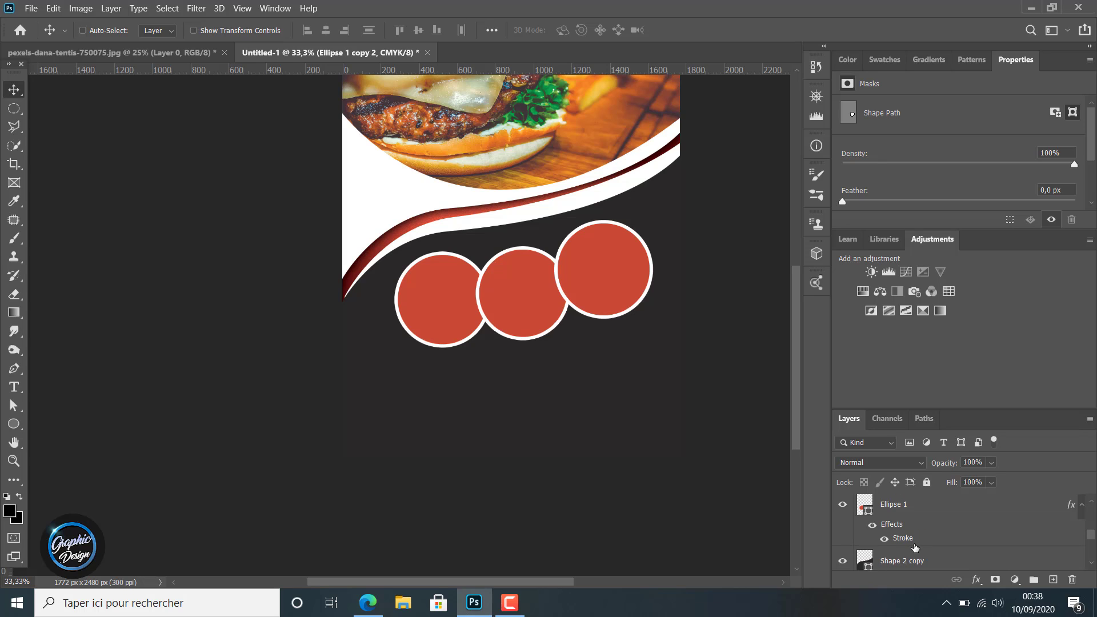
pyautogui.click(910, 508)
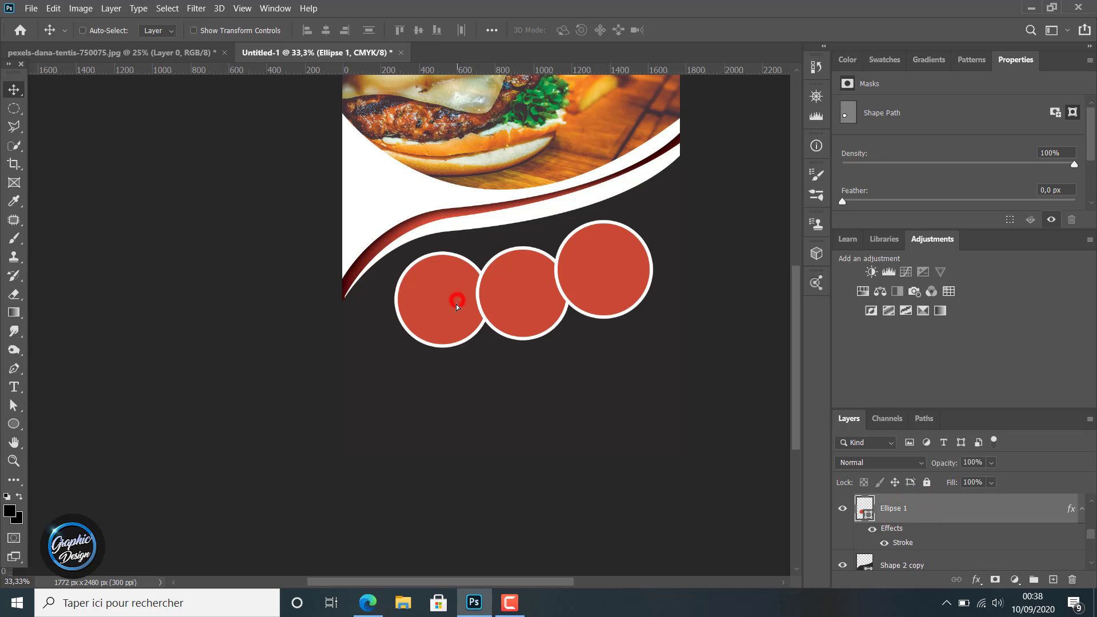
pyautogui.moveTo(456, 304); pyautogui.dragTo(456, 317)
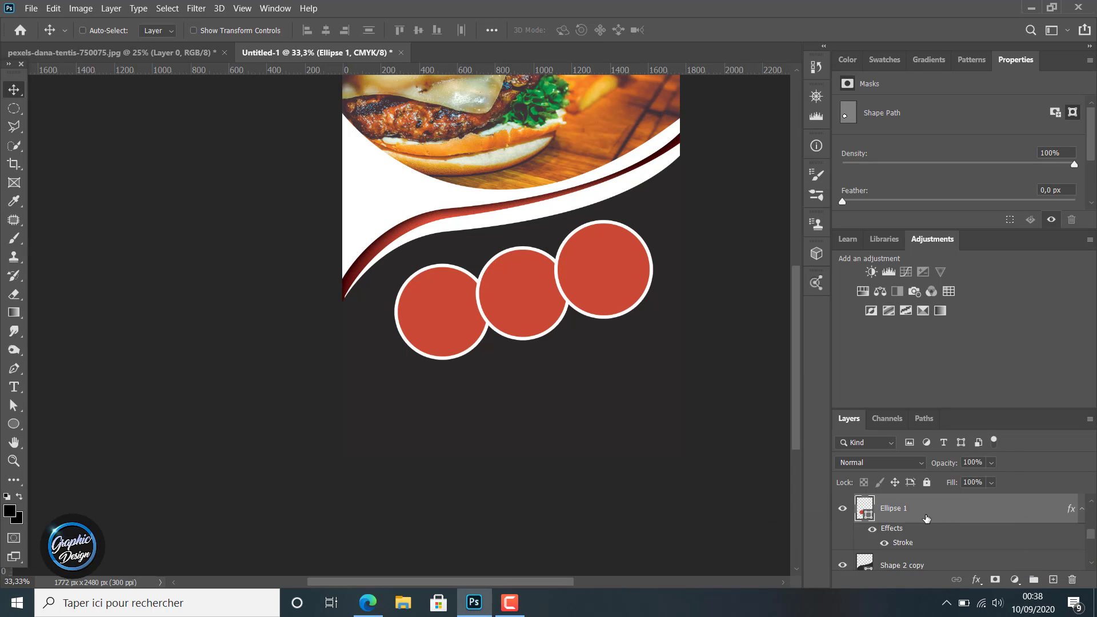
pyautogui.hotkey('ctrl', 't')
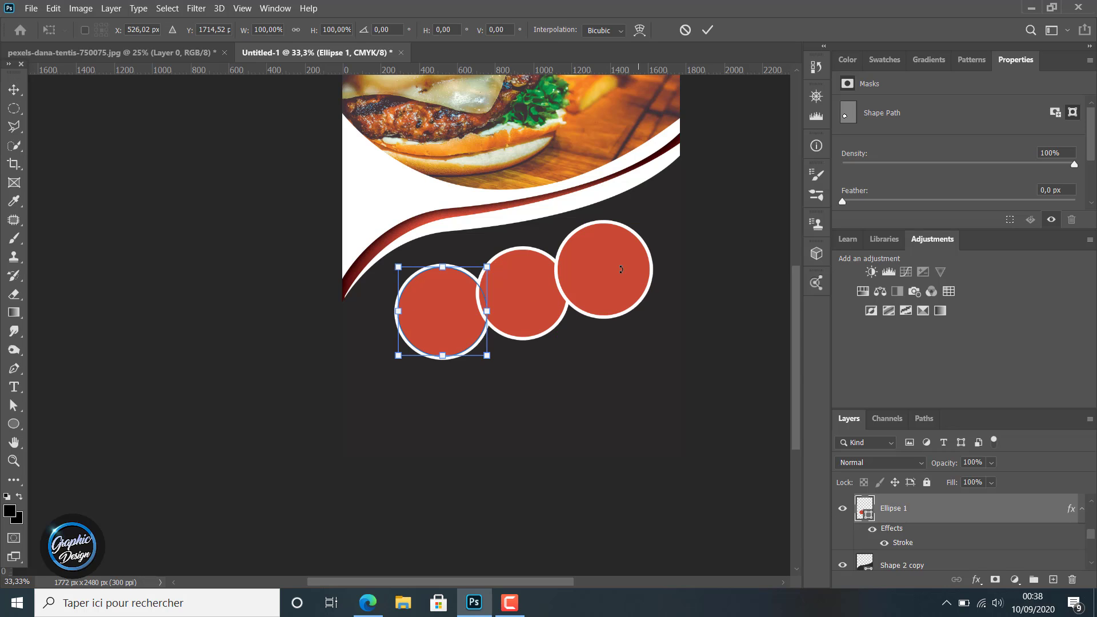
pyautogui.moveTo(485, 267); pyautogui.dragTo(482, 271)
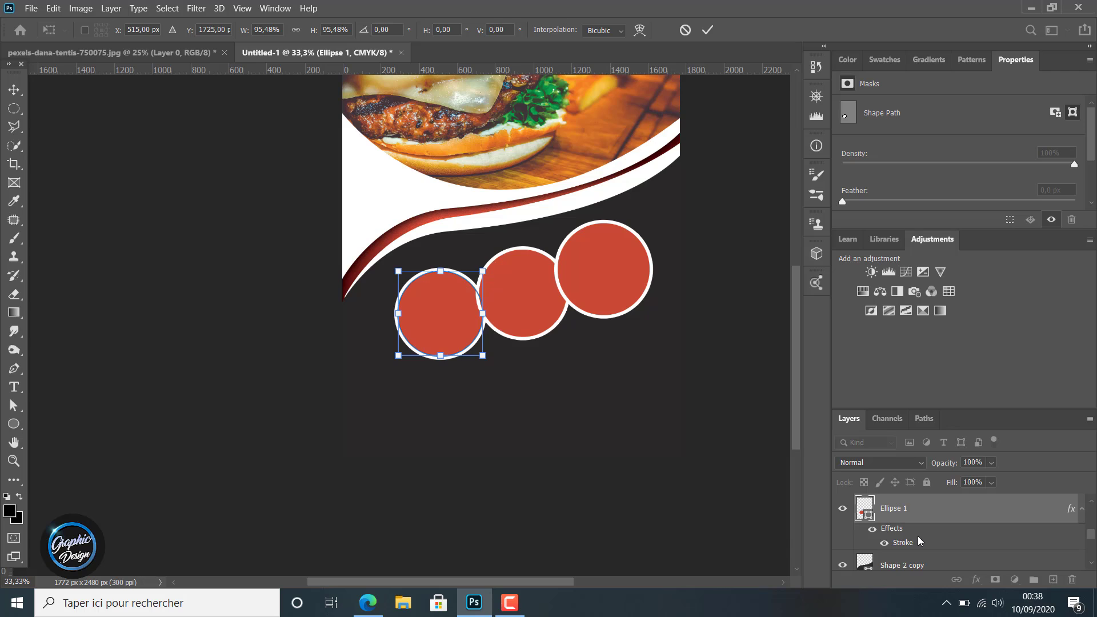
# - Enlarge the middle circle, Ellipse 1 copy, to about 105% from its lower-left corner
pyautogui.scroll(2, 917, 537)
pyautogui.scroll(1, 918, 543)
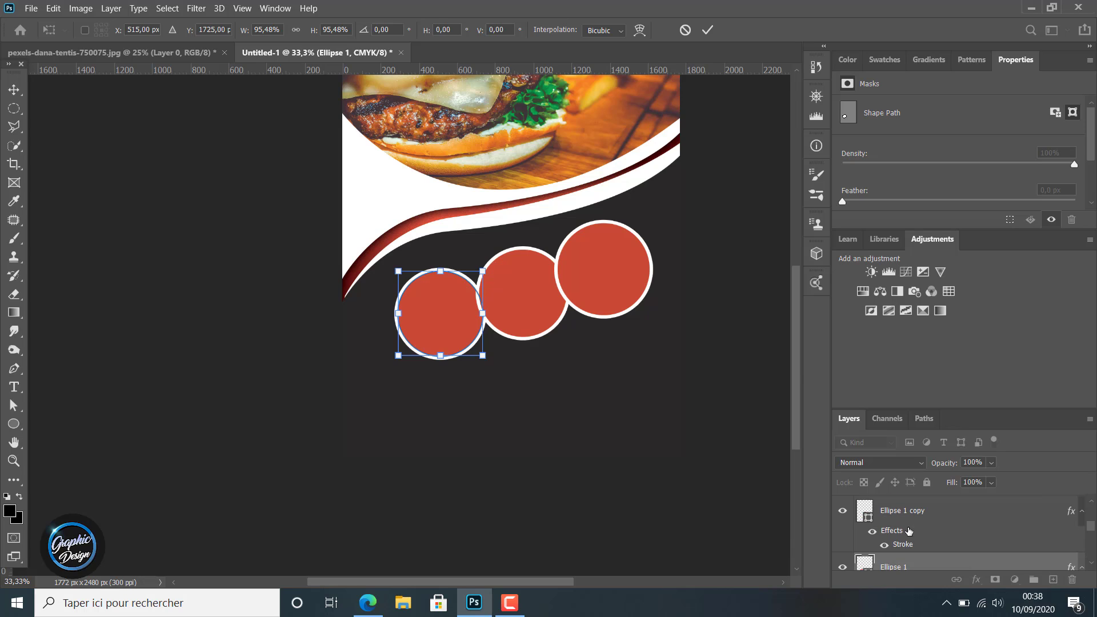
pyautogui.click(901, 512)
pyautogui.hotkey('ctrl', 't')
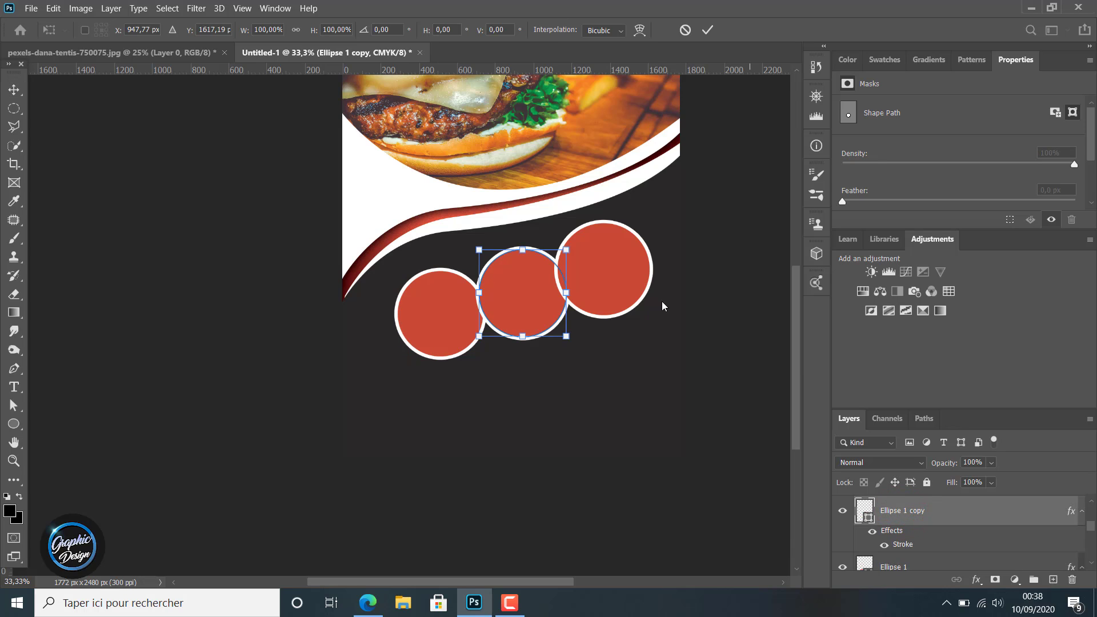
pyautogui.moveTo(565, 251); pyautogui.dragTo(568, 246)
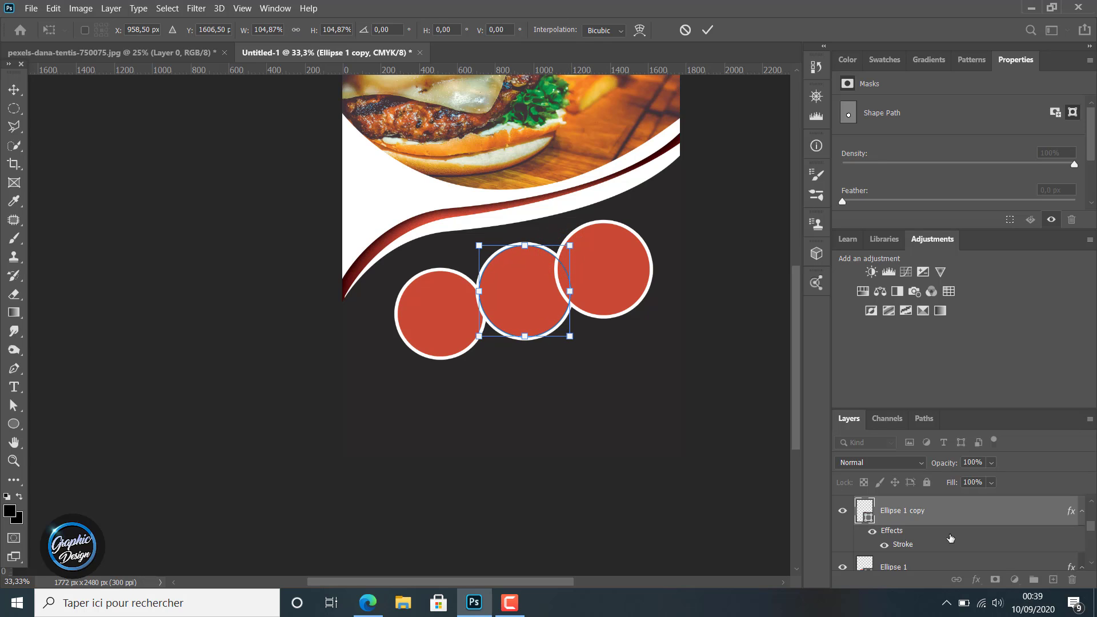
# - Nudge the middle circle left and down until its centre is at X 925.5, Y 1633.5 px
pyautogui.press('Left')
pyautogui.press('Left')
pyautogui.press('Left')
pyautogui.press('Left')
pyautogui.press('Left')
pyautogui.press('Left')
pyautogui.press('Left')
pyautogui.press('Left')
pyautogui.press('Left')
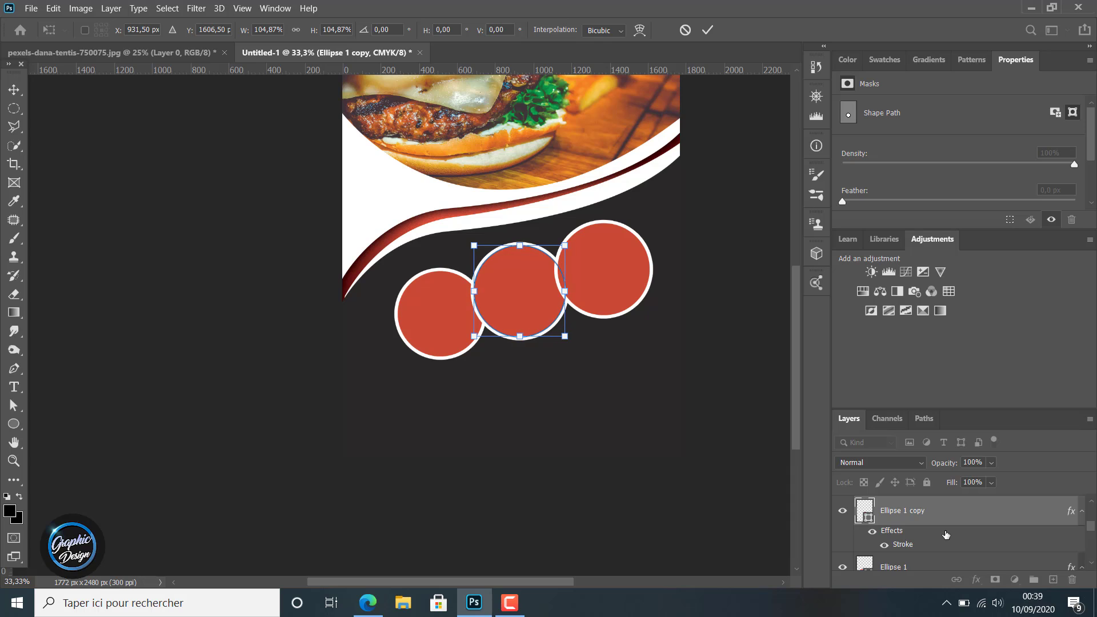
pyautogui.press('Left')
pyautogui.press('Left')
pyautogui.press('Down')
pyautogui.press('Down')
pyautogui.press('Down')
pyautogui.press('Down')
pyautogui.press('Down')
pyautogui.press('Down')
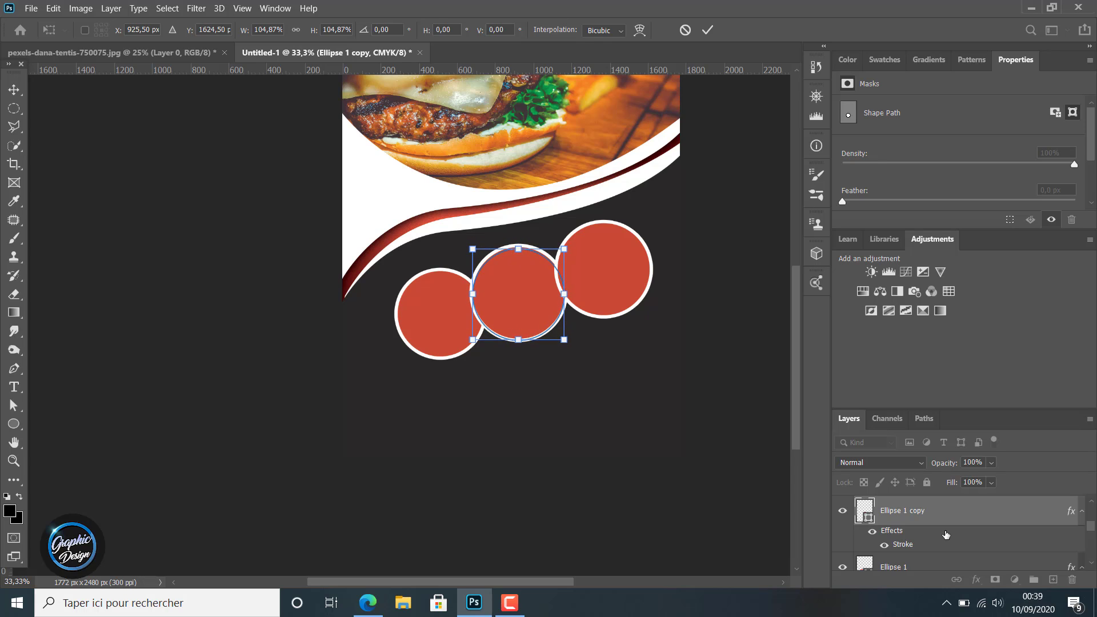
pyautogui.press('Down')
pyautogui.press('Down')
pyautogui.press('Down')
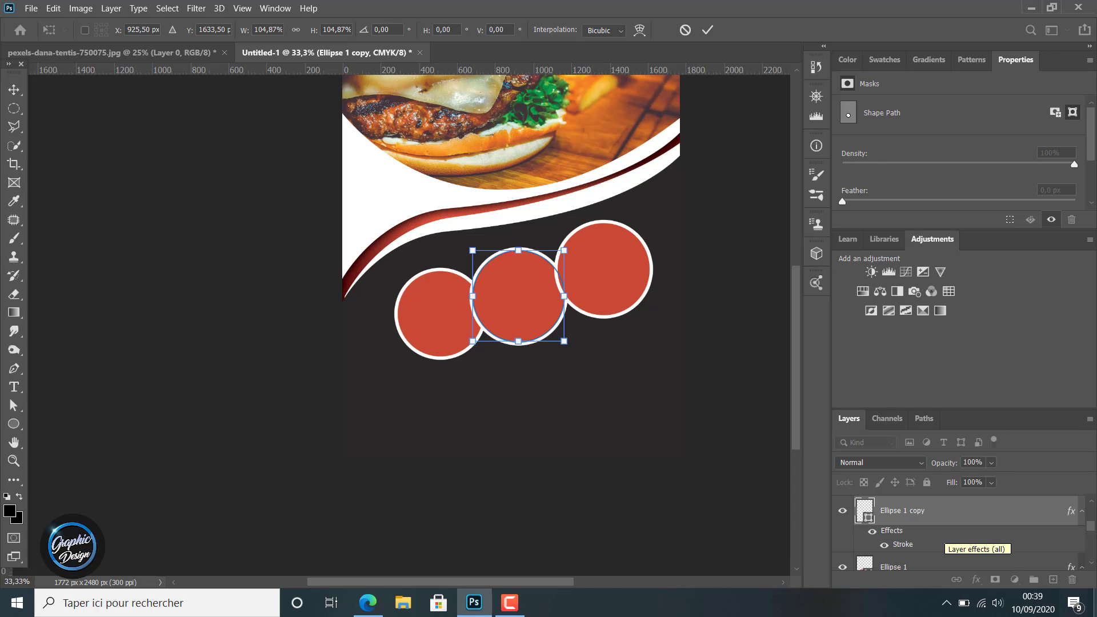
# - Enlarge the third circle, Ellipse 1 copy 2, to about 106% and lower it to a centre of X 1371.5, Y 1535.5 px
pyautogui.scroll(2, 946, 535)
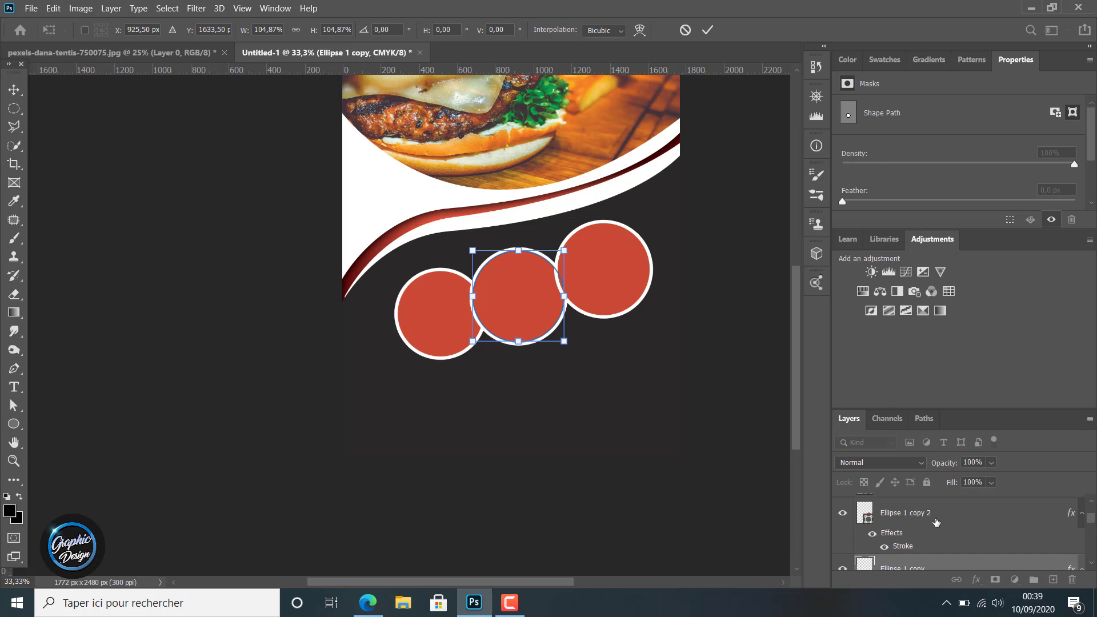
pyautogui.click(934, 517)
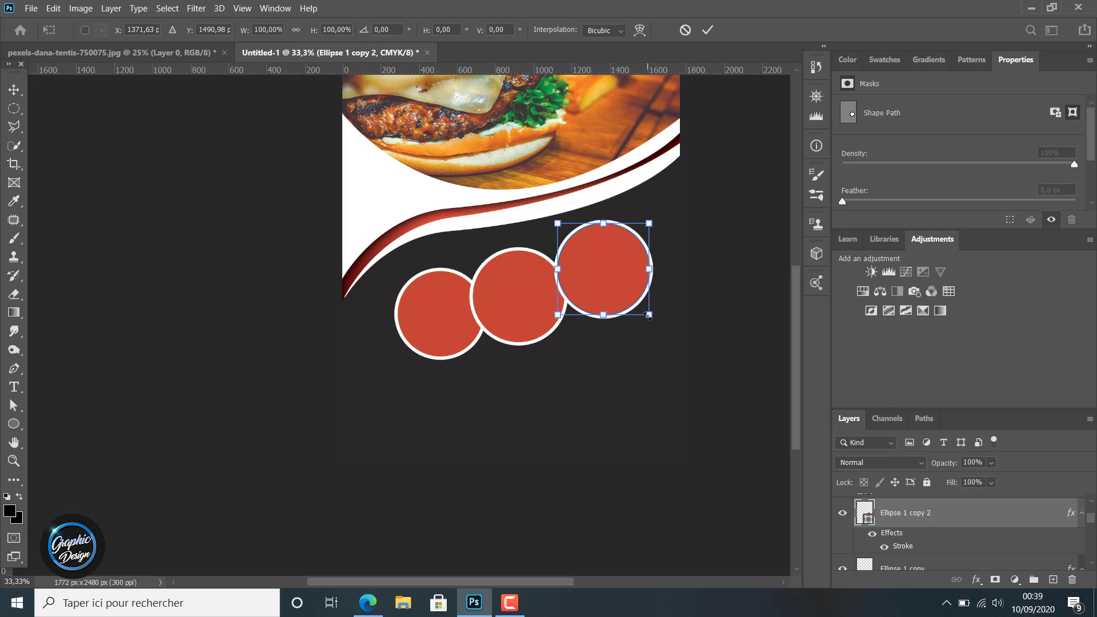
pyautogui.moveTo(648, 315); pyautogui.dragTo(652, 325)
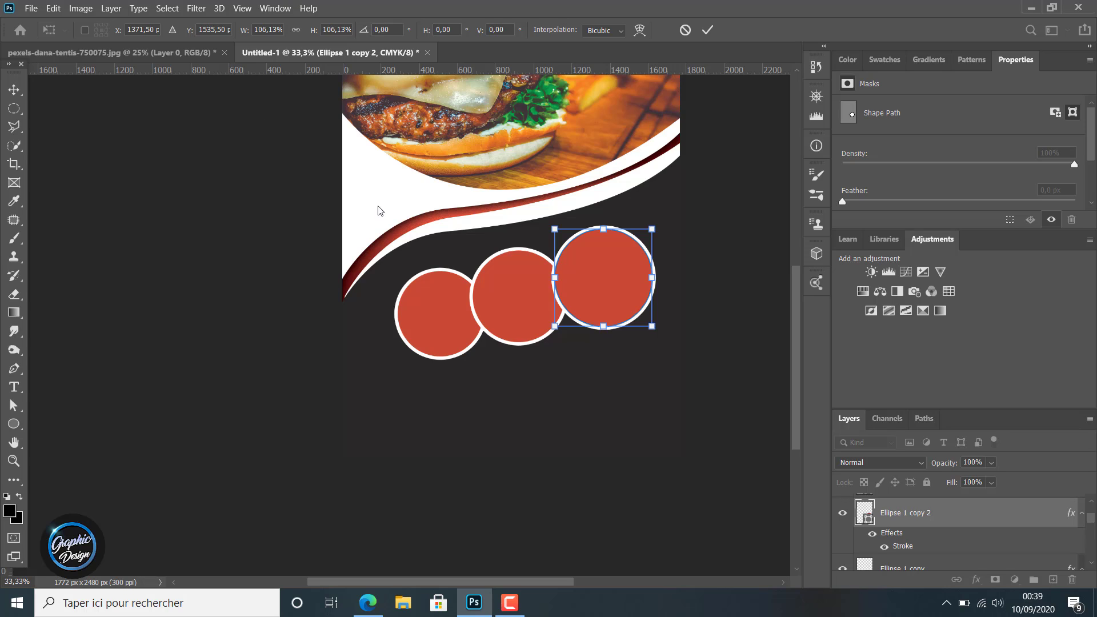
pyautogui.click(698, 33)
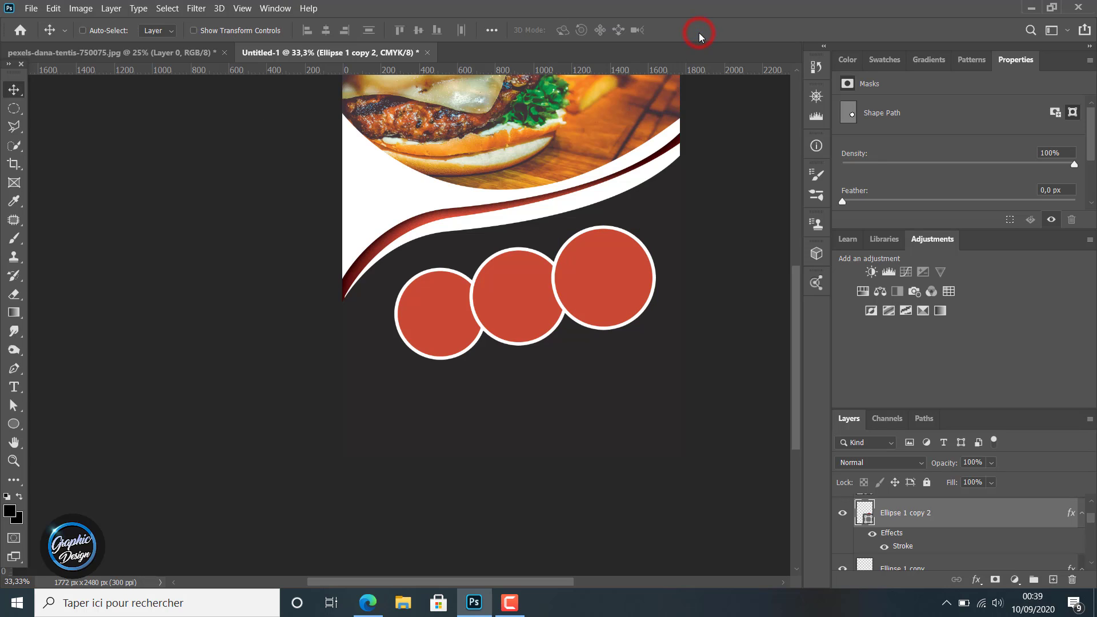
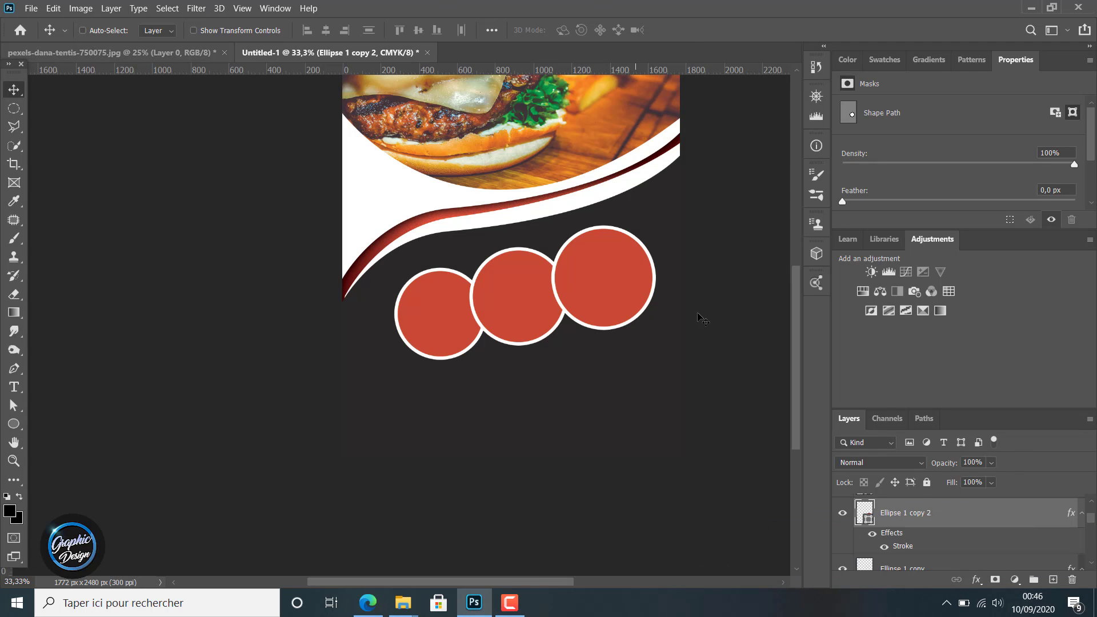
# - Select the Ellipse 1 layer and open the burger photo pexels-rajesh-tp-1633578 from the resoources folder
pyautogui.scroll(-3, 866, 519)
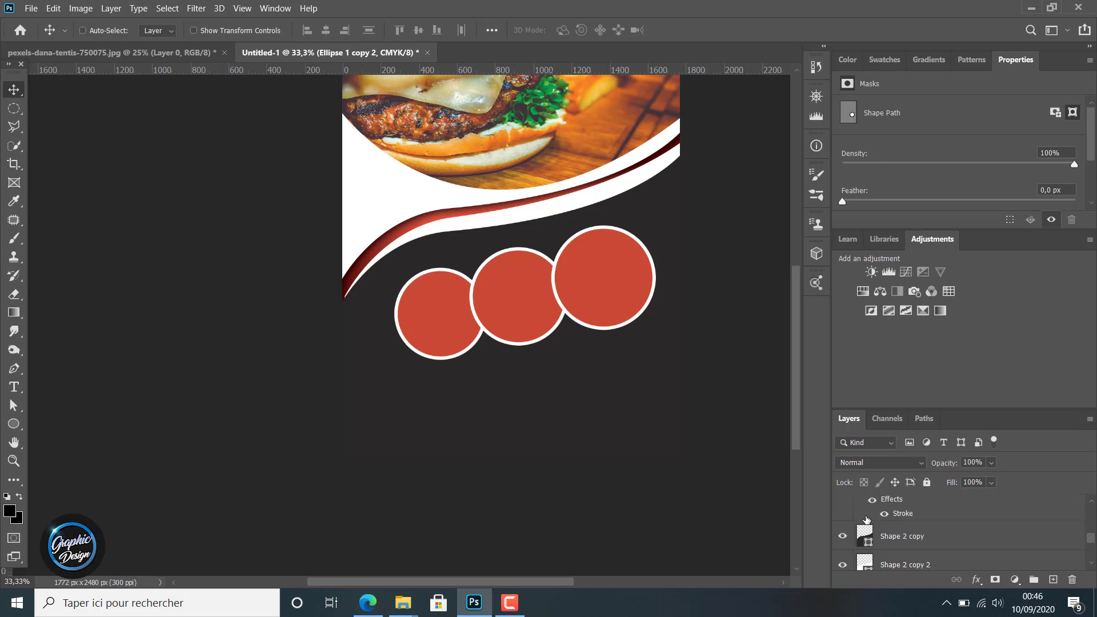
pyautogui.scroll(-3, 866, 518)
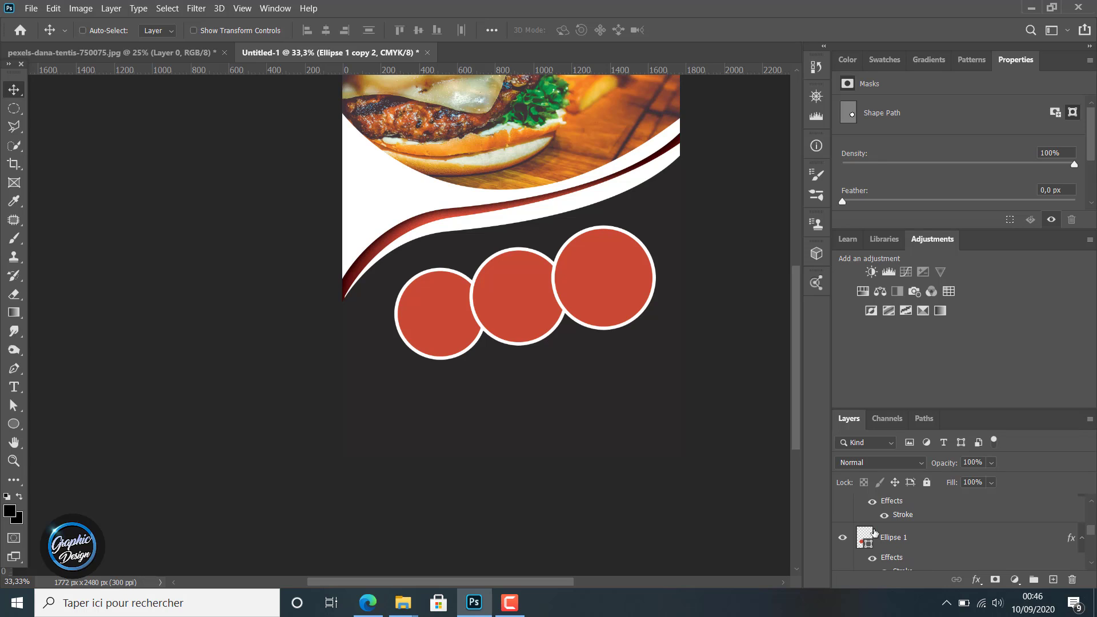
pyautogui.click(909, 540)
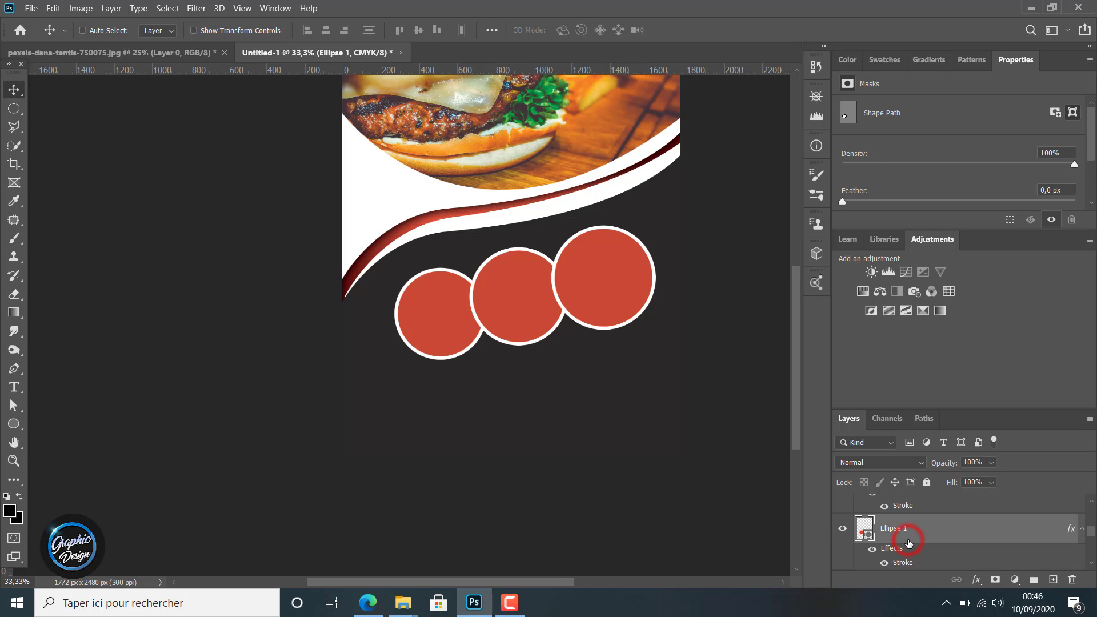
pyautogui.click(31, 8)
pyautogui.click(53, 38)
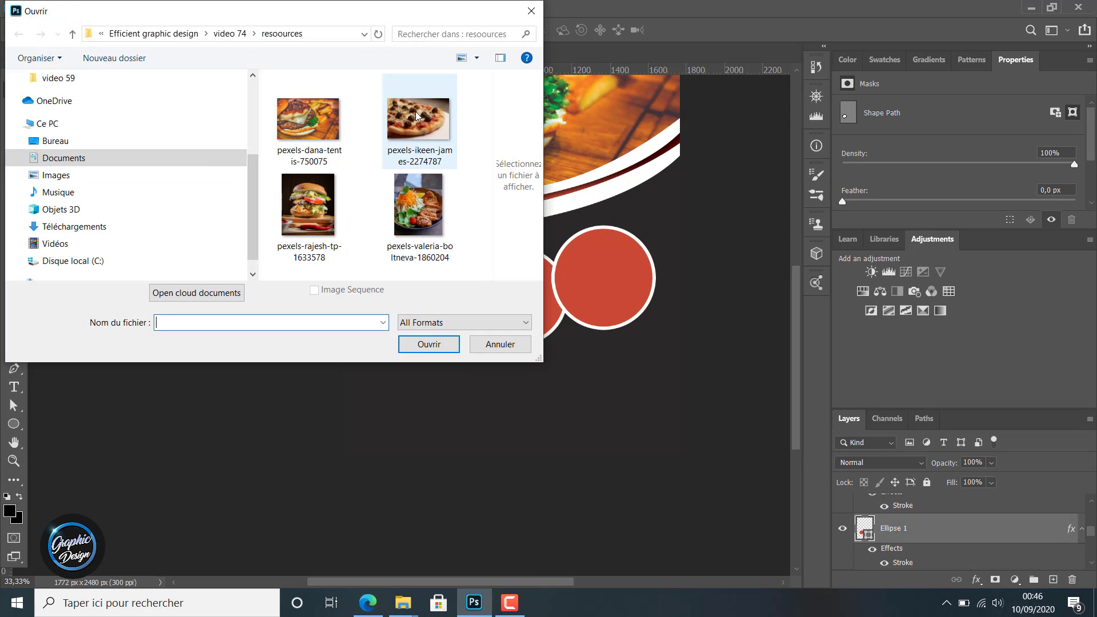
pyautogui.doubleClick(317, 210)
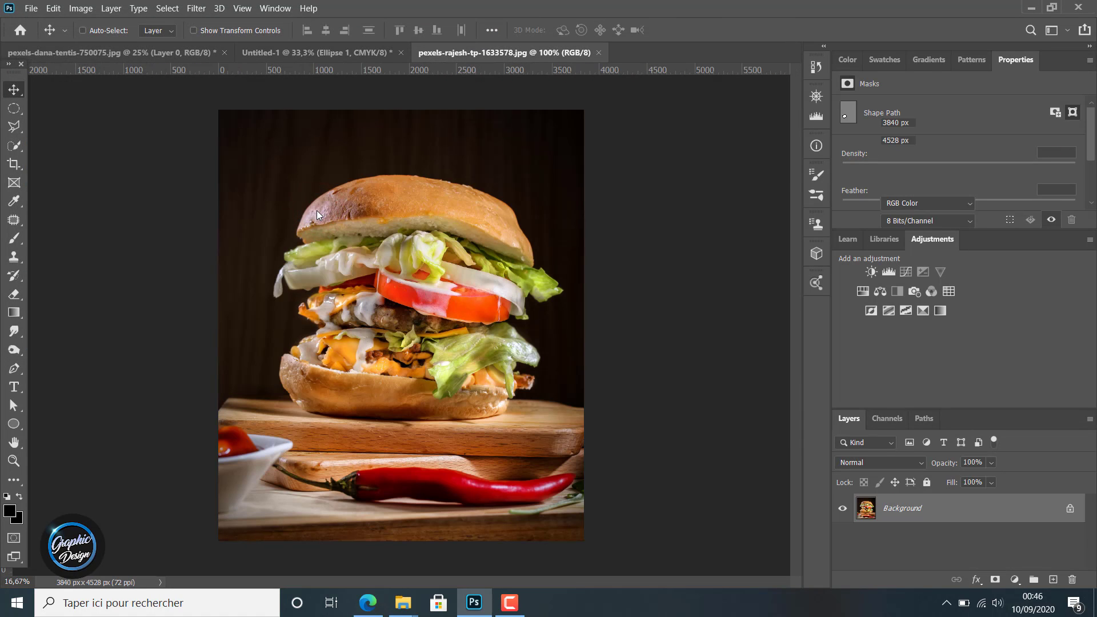
# - Convert the burger photo's locked background into a normal layer named Layer 0 and activate the Move tool
pyautogui.doubleClick(886, 508)
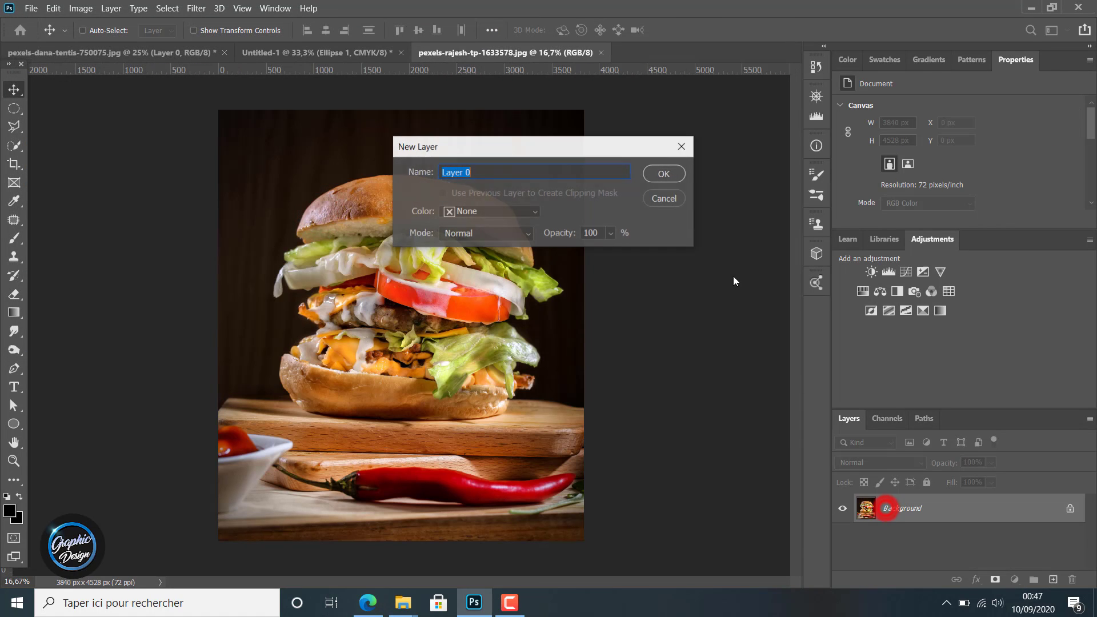
pyautogui.click(661, 173)
pyautogui.click(14, 89)
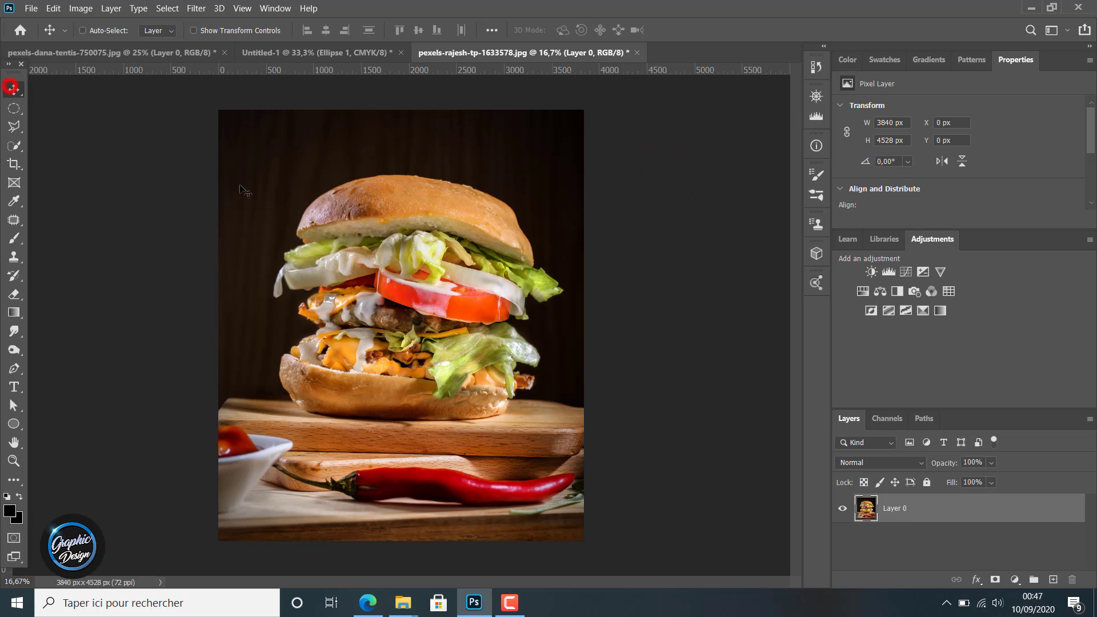
# - Bring the burger photo into the Untitled-1 flyer above the Ellipse 1 layer and convert it to a smart object
pyautogui.moveTo(458, 292); pyautogui.dragTo(434, 388)
pyautogui.click(206, 51)
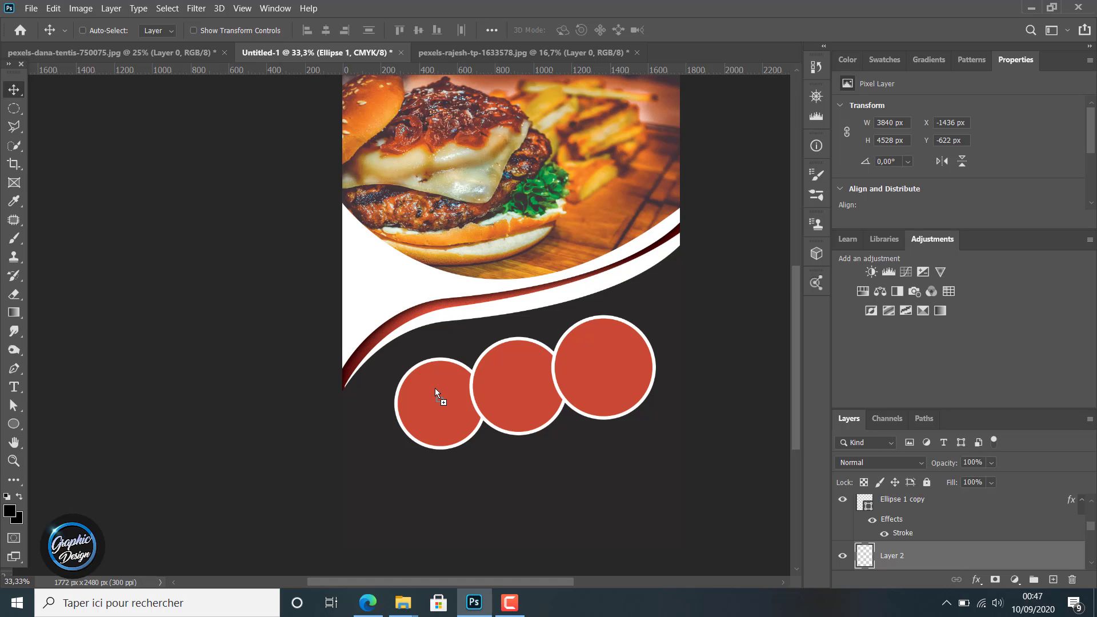
pyautogui.rightClick(896, 550)
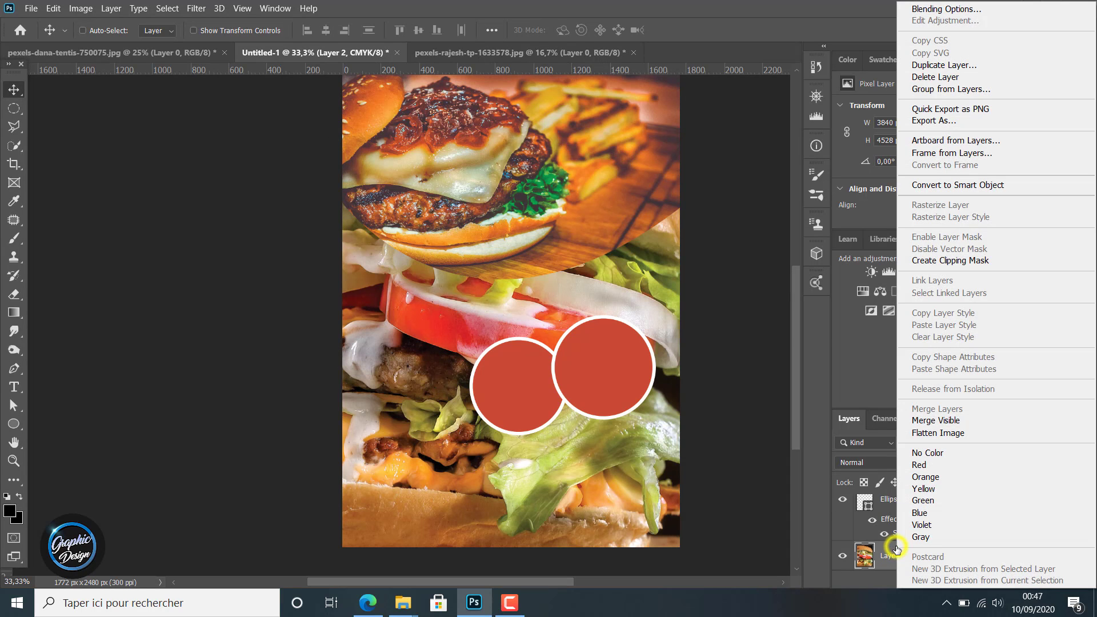
pyautogui.click(947, 192)
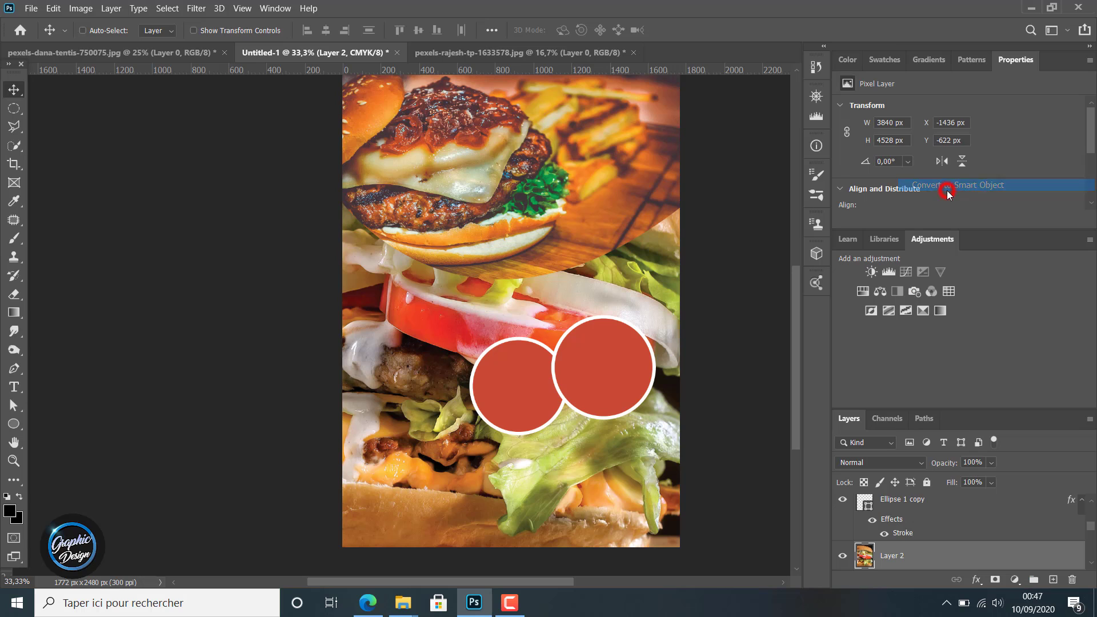
# - Scale the burger photo to about 14.53% and place it over the smallest circle, centred at about X 515, Y 1722 px
pyautogui.hotkey('ctrl', 't')
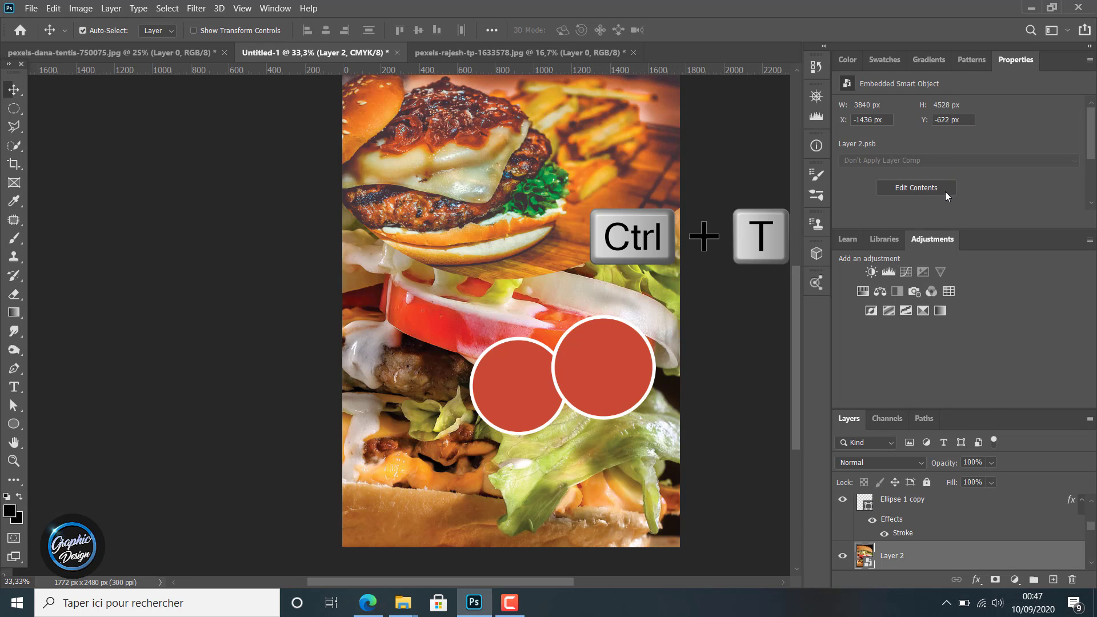
pyautogui.moveTo(209, 153); pyautogui.dragTo(231, 353)
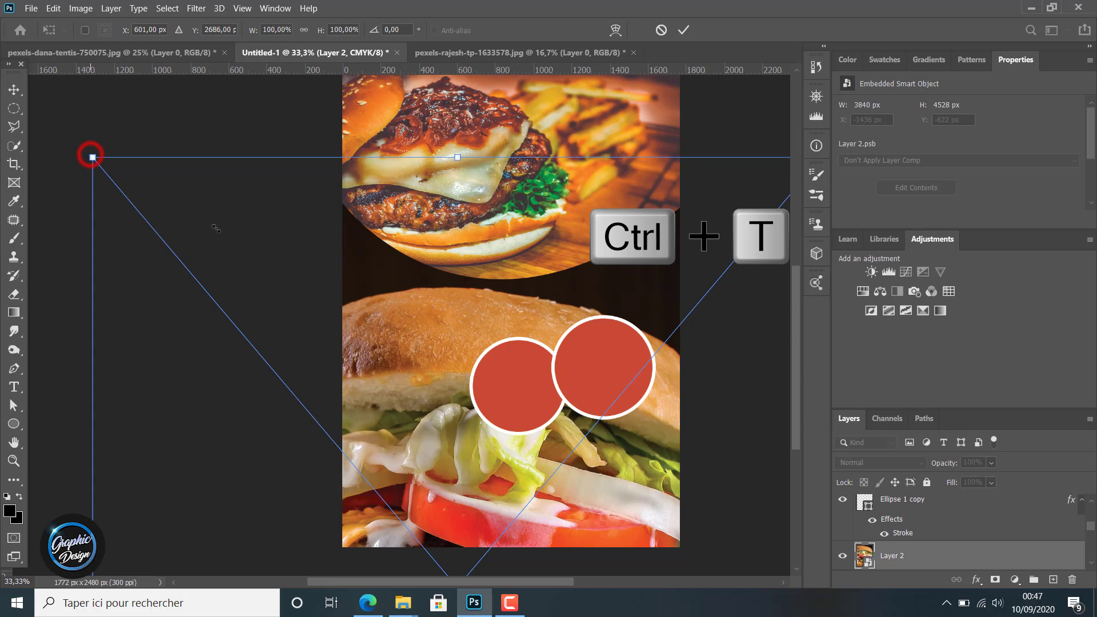
pyautogui.moveTo(90, 154); pyautogui.dragTo(348, 457)
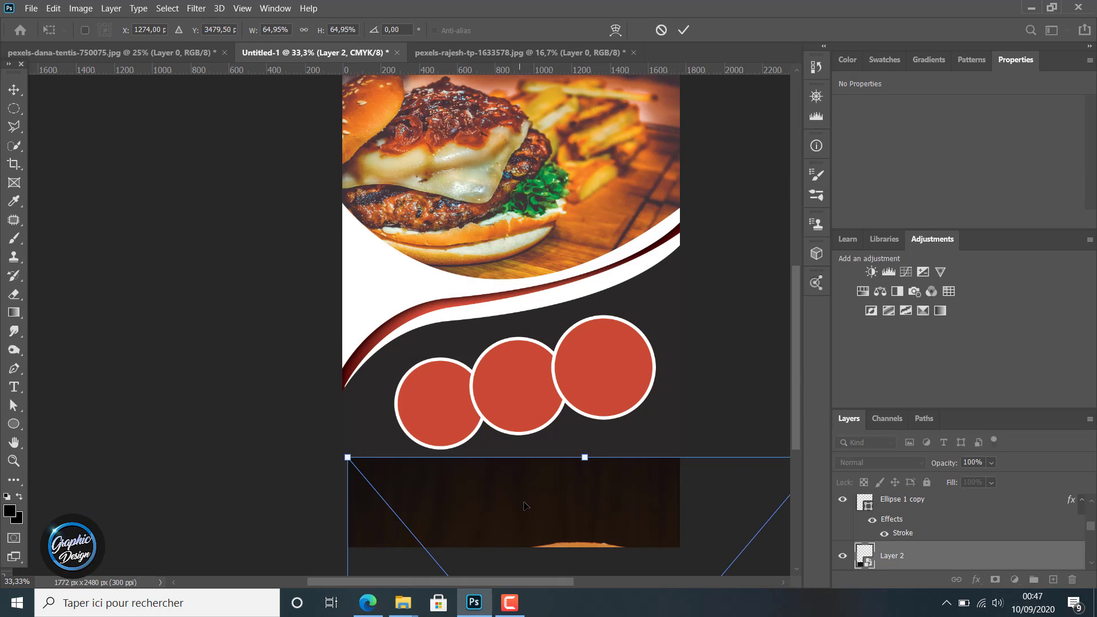
pyautogui.moveTo(526, 506); pyautogui.dragTo(368, 234)
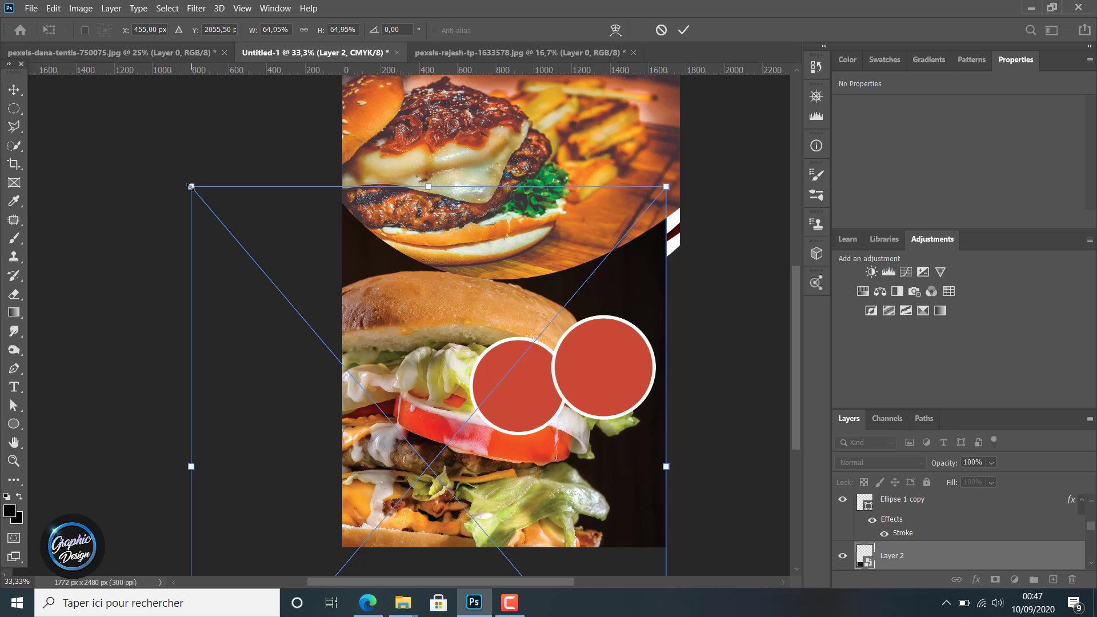
pyautogui.moveTo(191, 186); pyautogui.dragTo(389, 420)
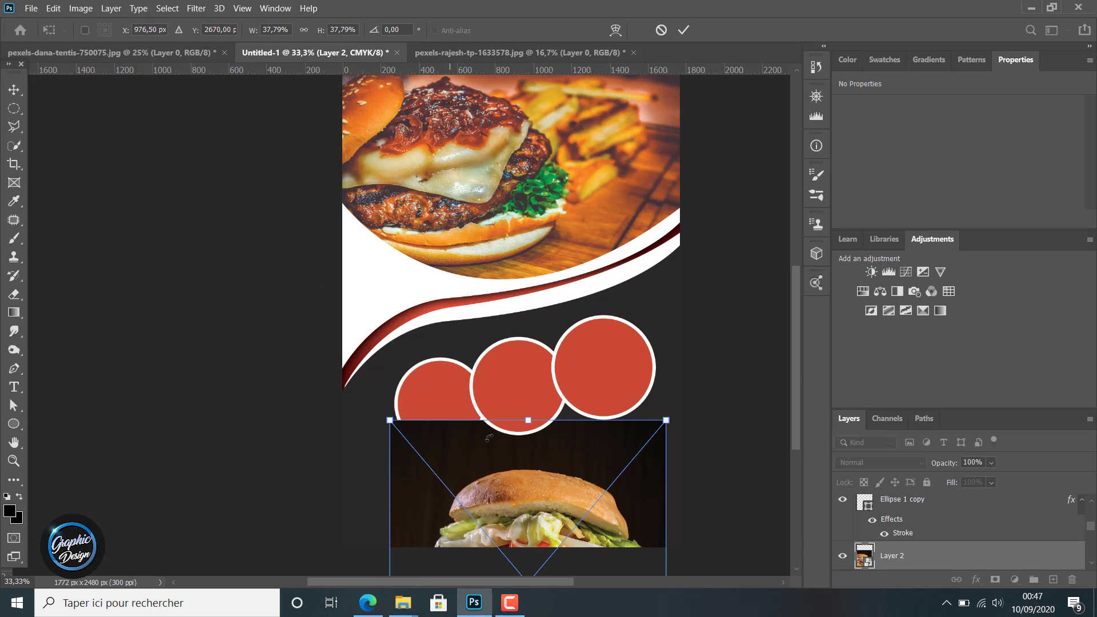
pyautogui.moveTo(503, 476); pyautogui.dragTo(401, 338)
pyautogui.moveTo(291, 281); pyautogui.dragTo(411, 428)
pyautogui.moveTo(504, 499); pyautogui.dragTo(450, 396)
pyautogui.moveTo(359, 327); pyautogui.dragTo(415, 343)
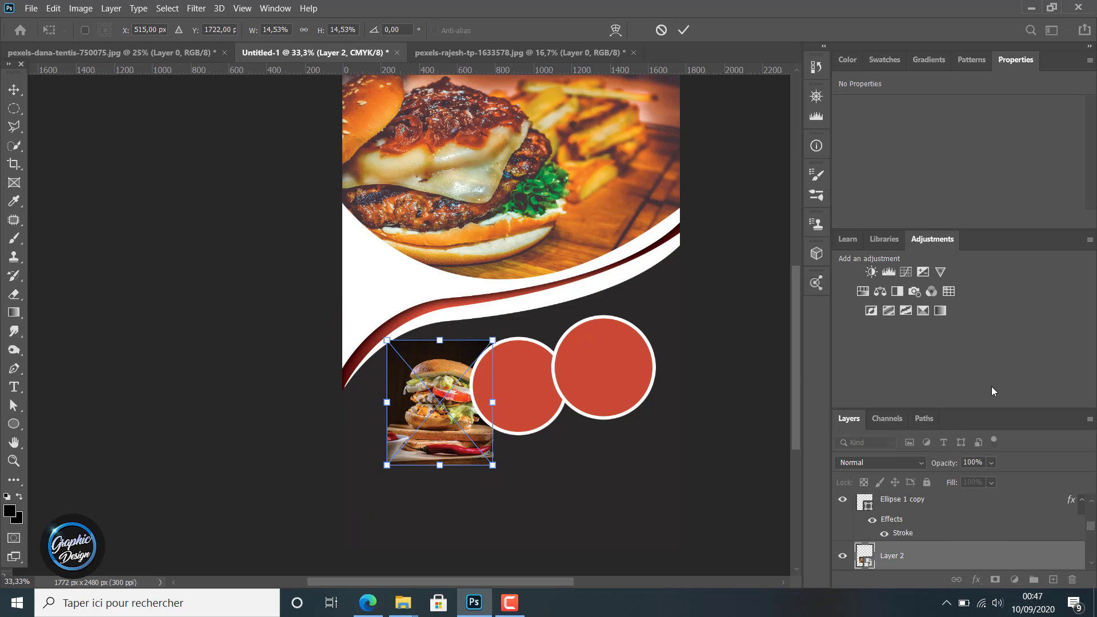
pyautogui.click(683, 31)
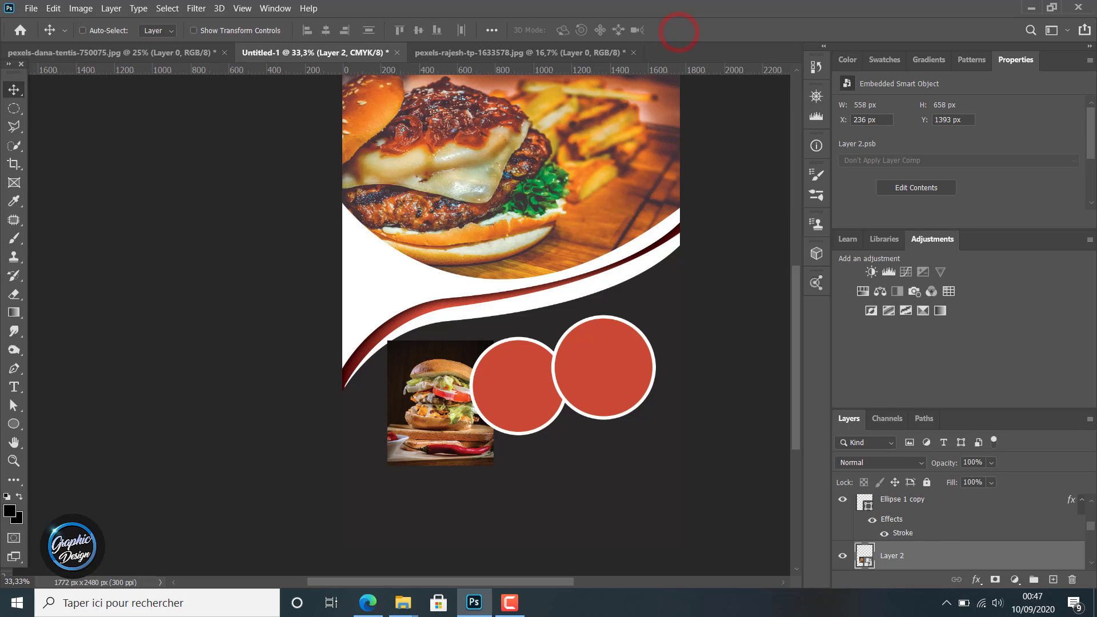
# - Clip the burger photo to the smallest circle and resize it non-proportionally to about 448 × 458 px, centred at about X 515, Y 1720 px
pyautogui.rightClick(901, 552)
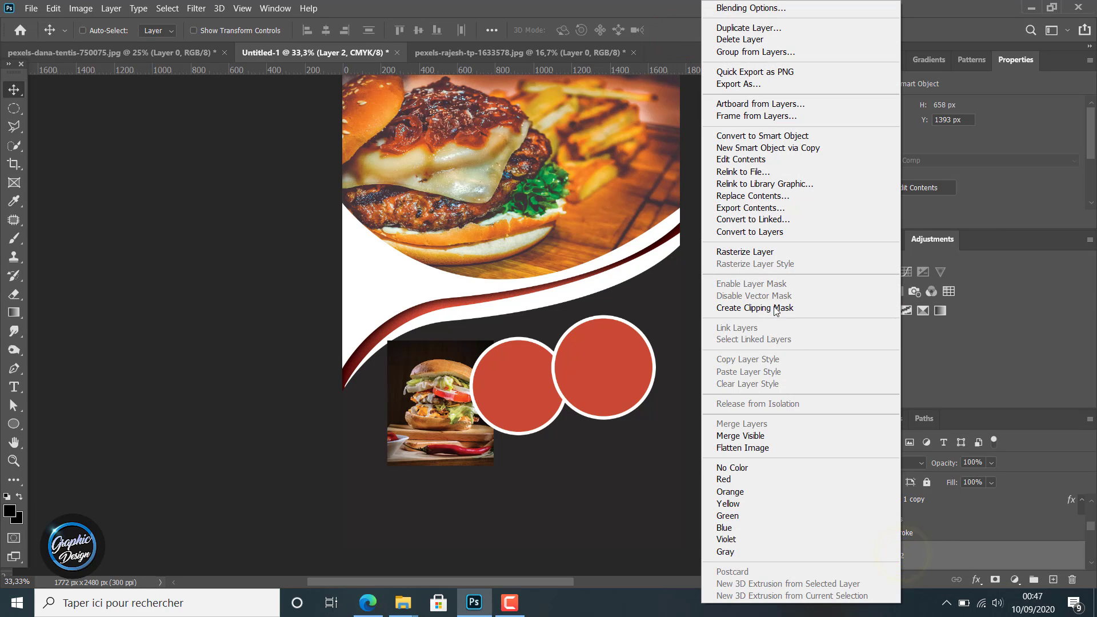
pyautogui.click(773, 307)
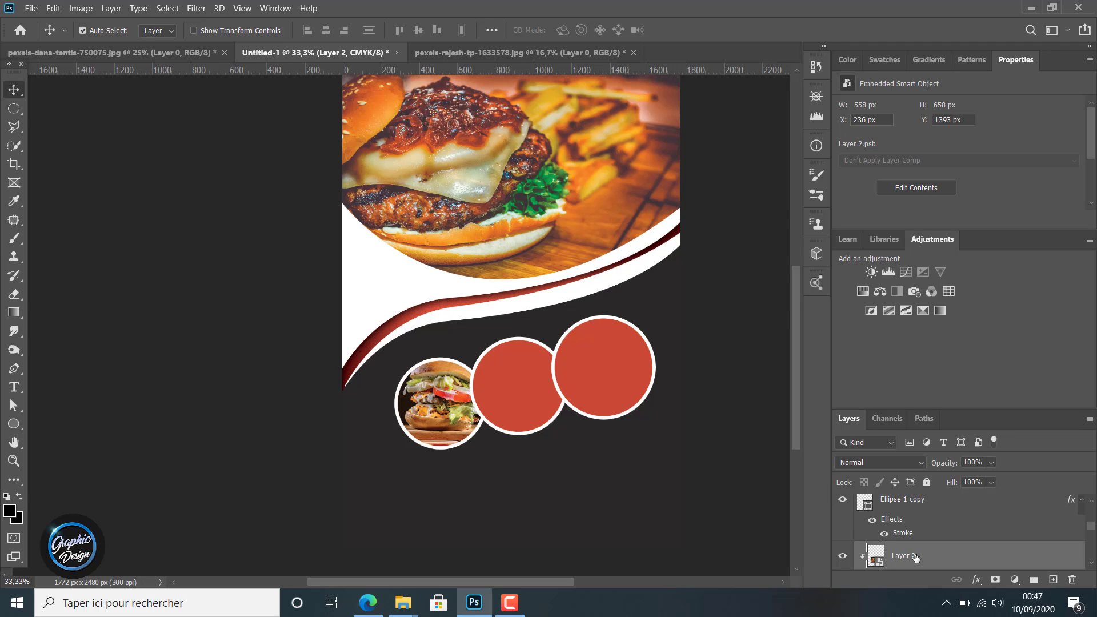
pyautogui.hotkey('ctrl', 't')
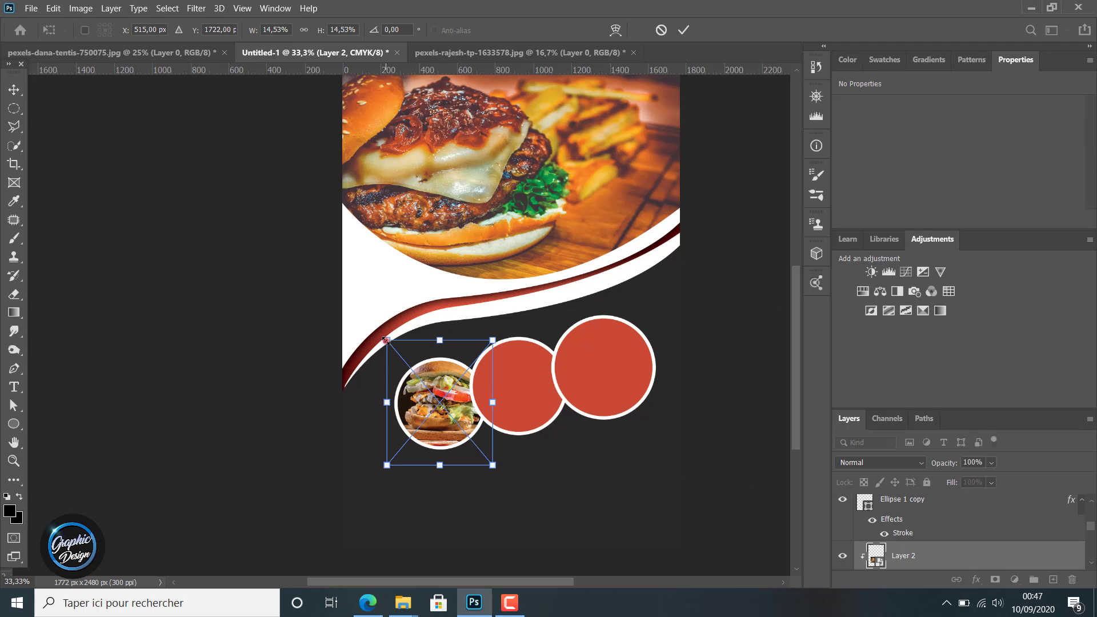
pyautogui.moveTo(386, 340); pyautogui.dragTo(398, 402)
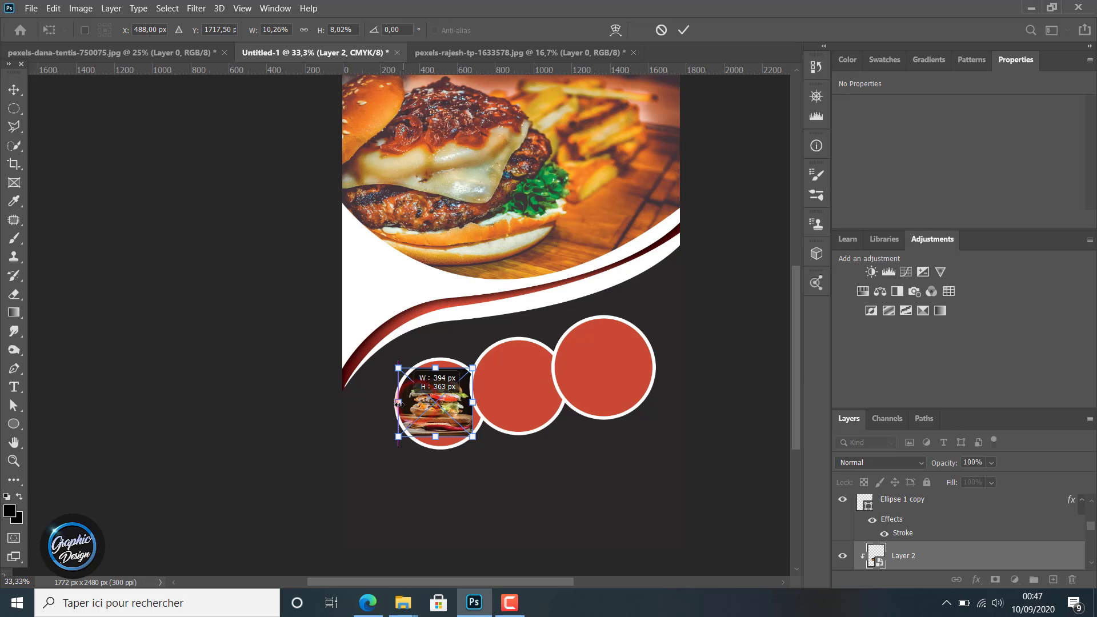
pyautogui.moveTo(438, 437); pyautogui.dragTo(437, 445)
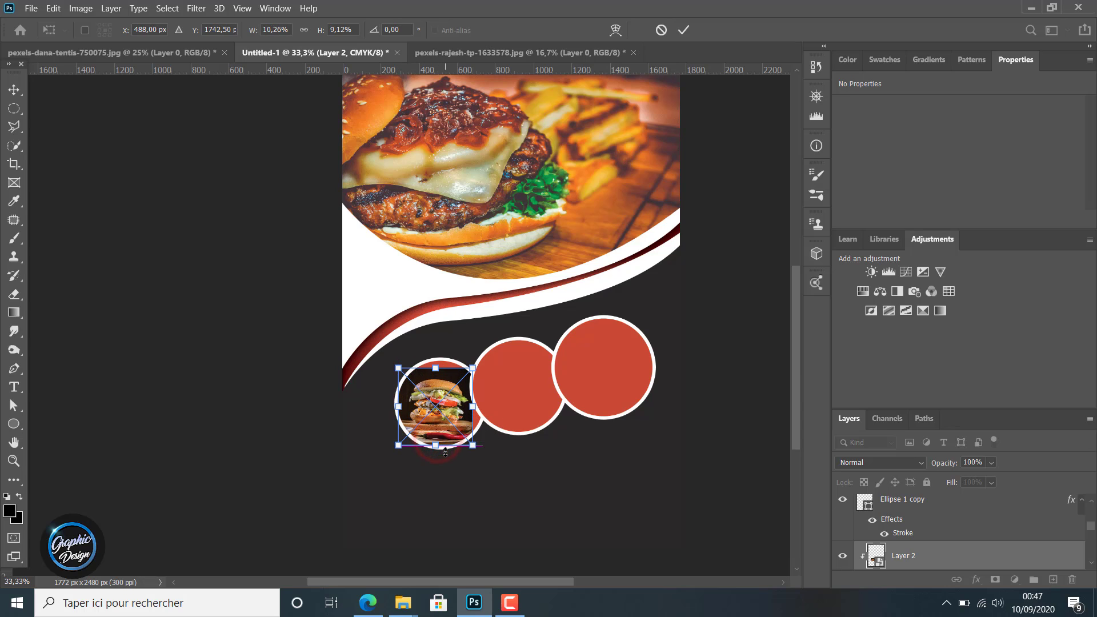
pyautogui.moveTo(472, 406); pyautogui.dragTo(482, 406)
pyautogui.moveTo(435, 369); pyautogui.dragTo(435, 360)
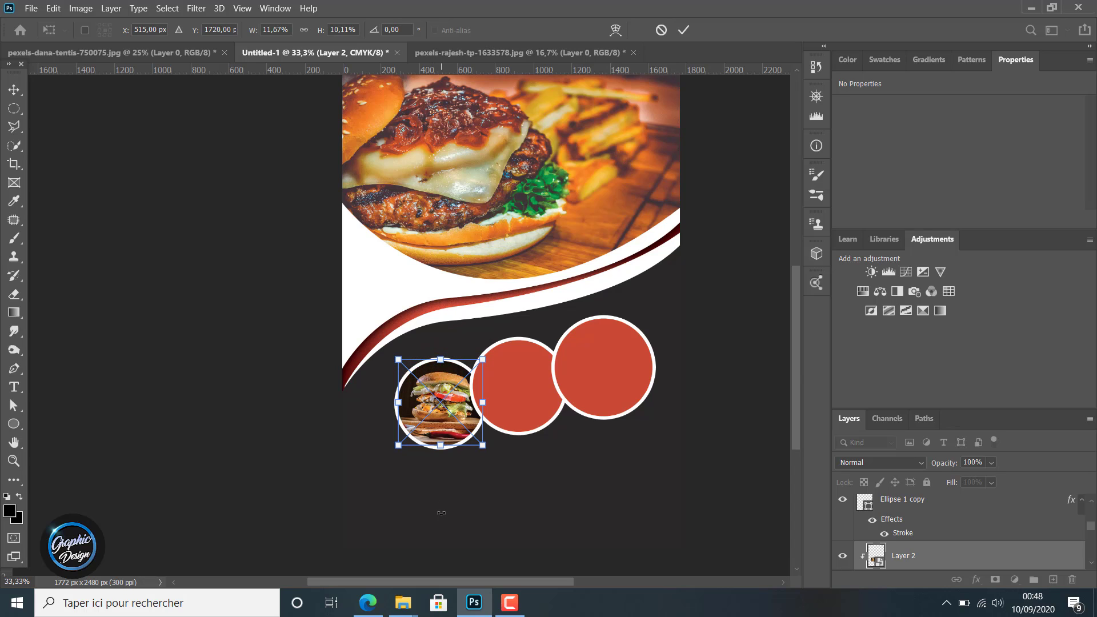
pyautogui.click(682, 30)
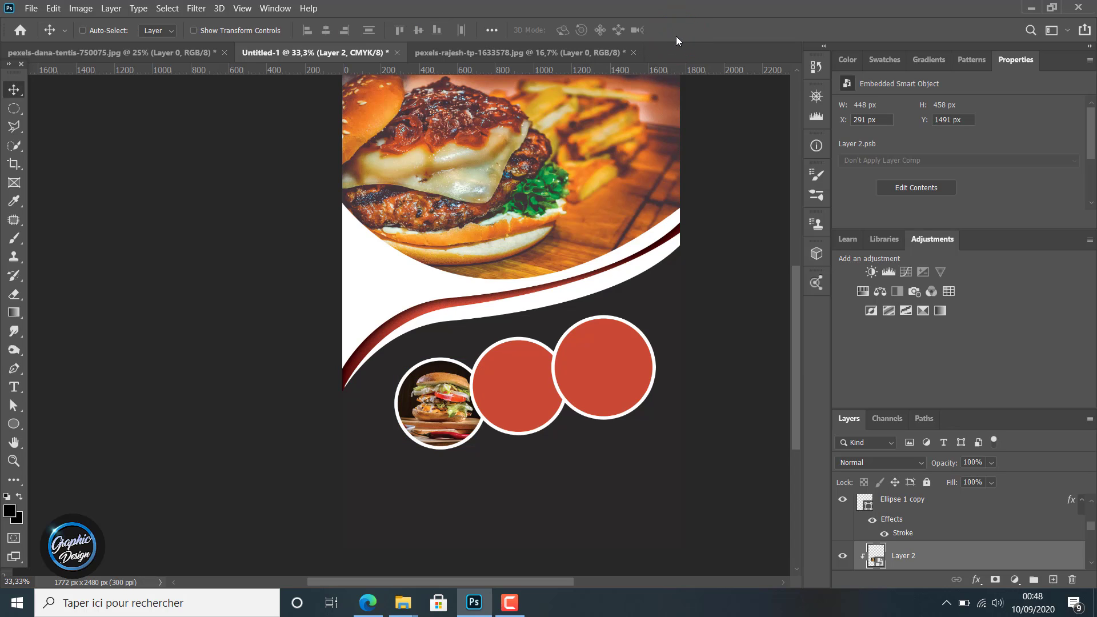
# - Select the Ellipse 1 copy layer, open the pizza photo pexels-ikeen-james-2274787 and convert its locked background into the normal layer Layer 0
pyautogui.click(930, 510)
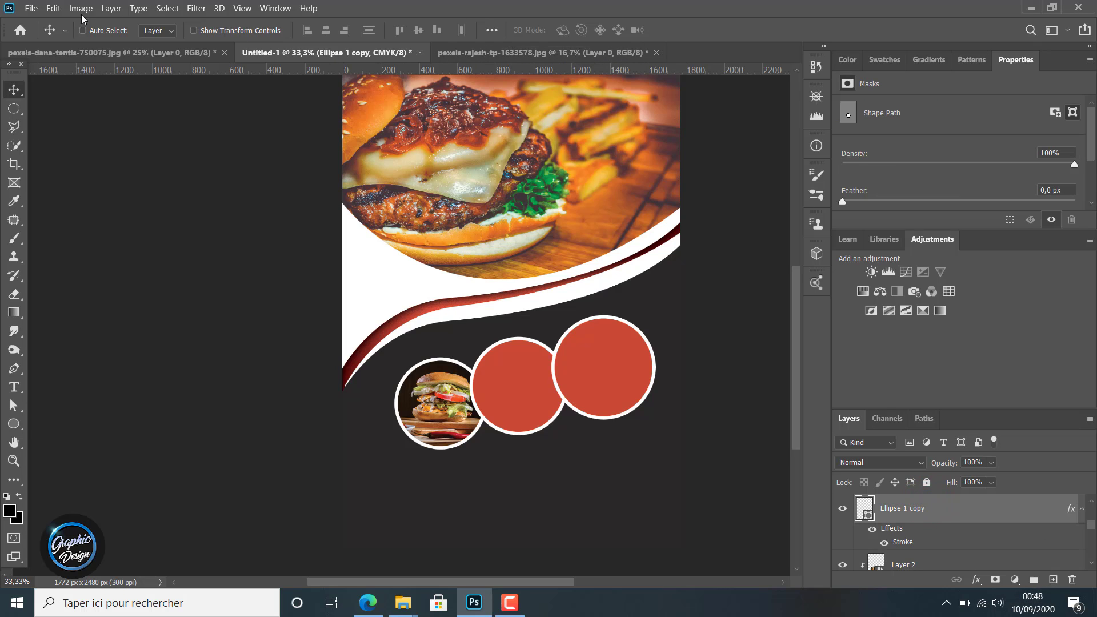
pyautogui.click(33, 8)
pyautogui.click(46, 33)
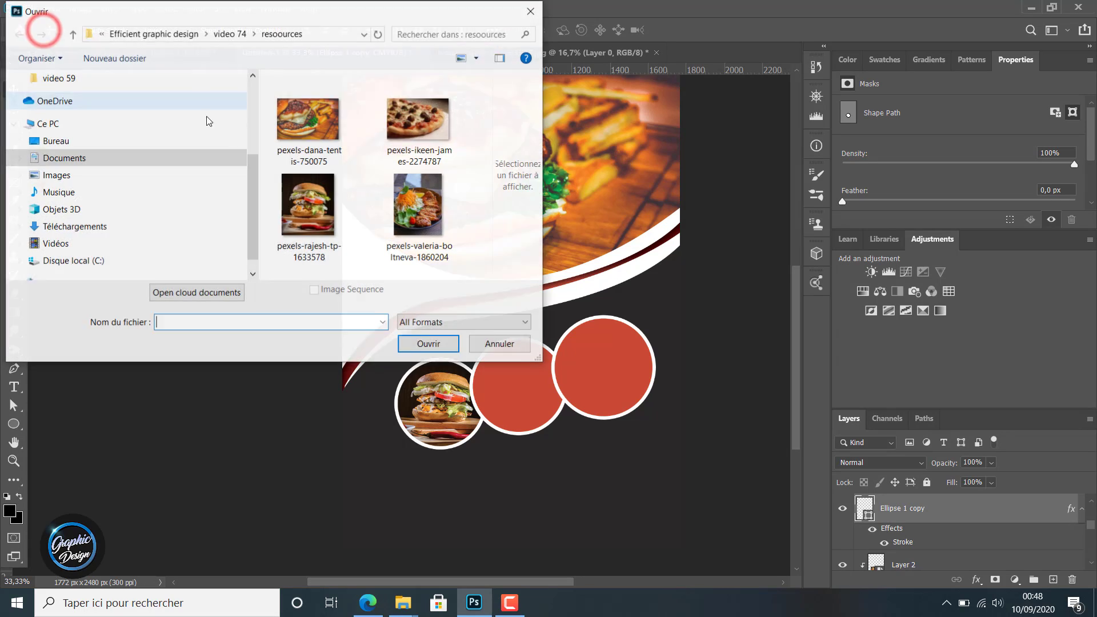
pyautogui.doubleClick(423, 124)
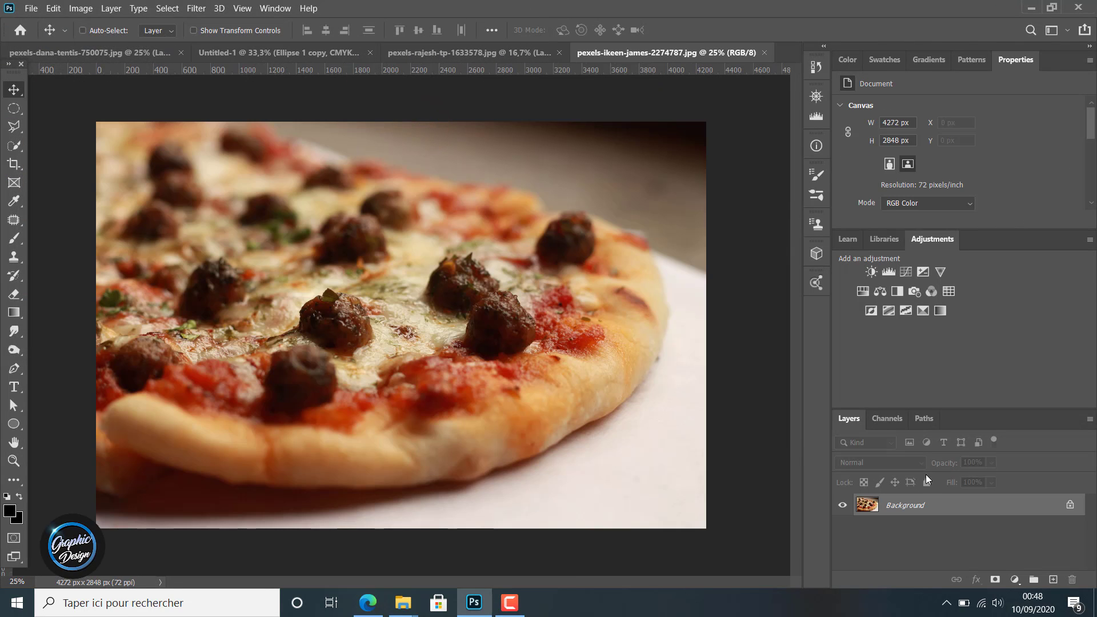
pyautogui.doubleClick(948, 502)
pyautogui.click(665, 173)
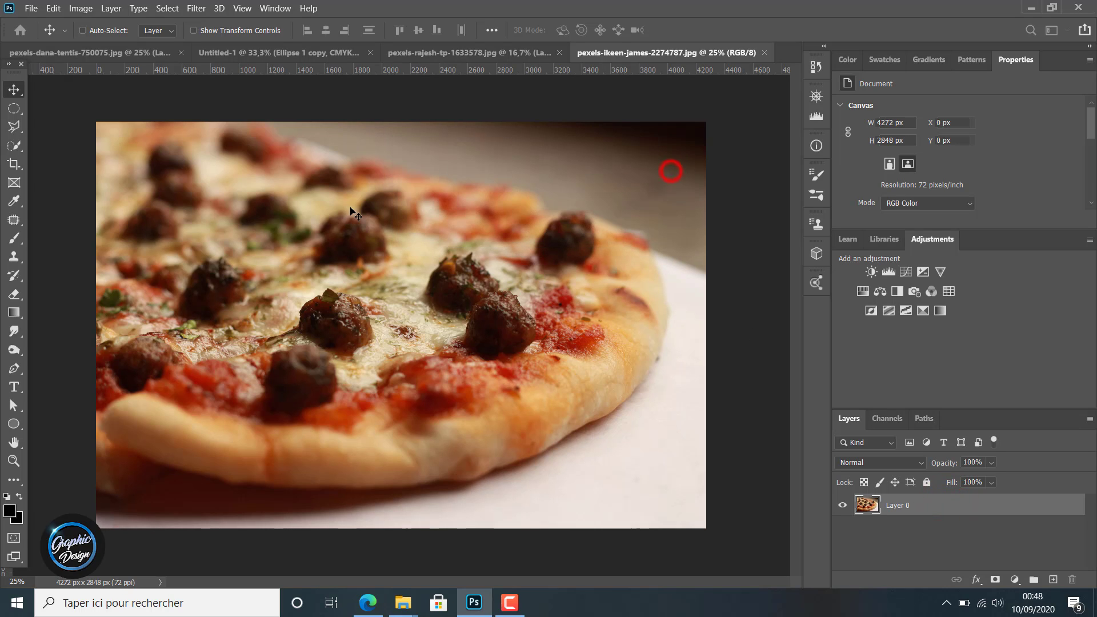
# - Bring the pizza photo into the Untitled-1 flyer above the Ellipse 1 copy layer and convert it to a smart object
pyautogui.moveTo(318, 206); pyautogui.dragTo(837, 422)
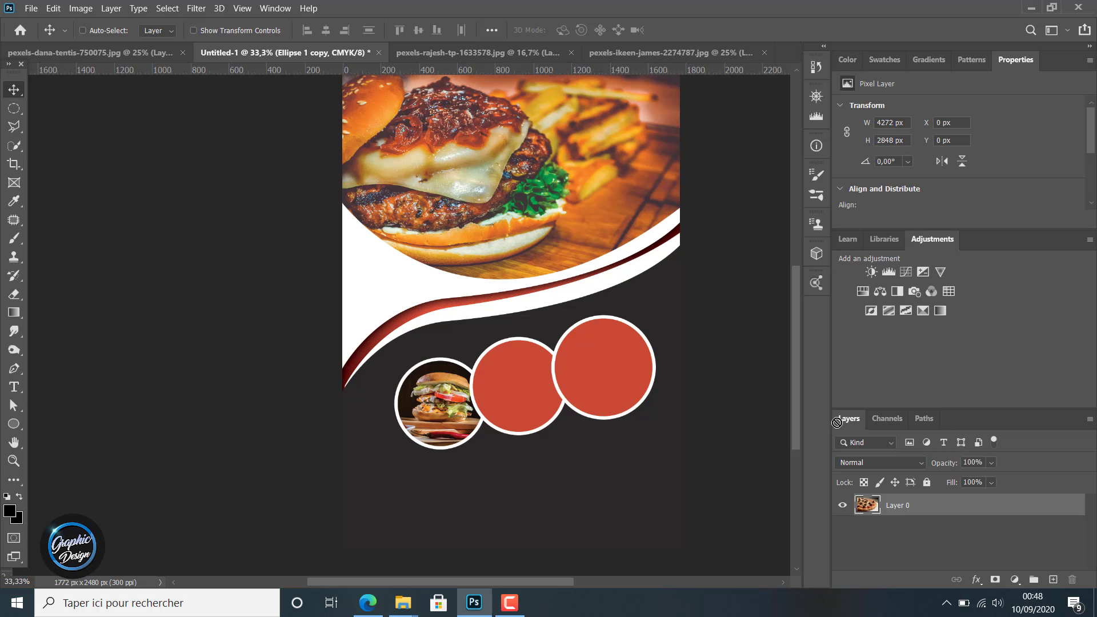
pyautogui.moveTo(902, 491); pyautogui.dragTo(530, 308)
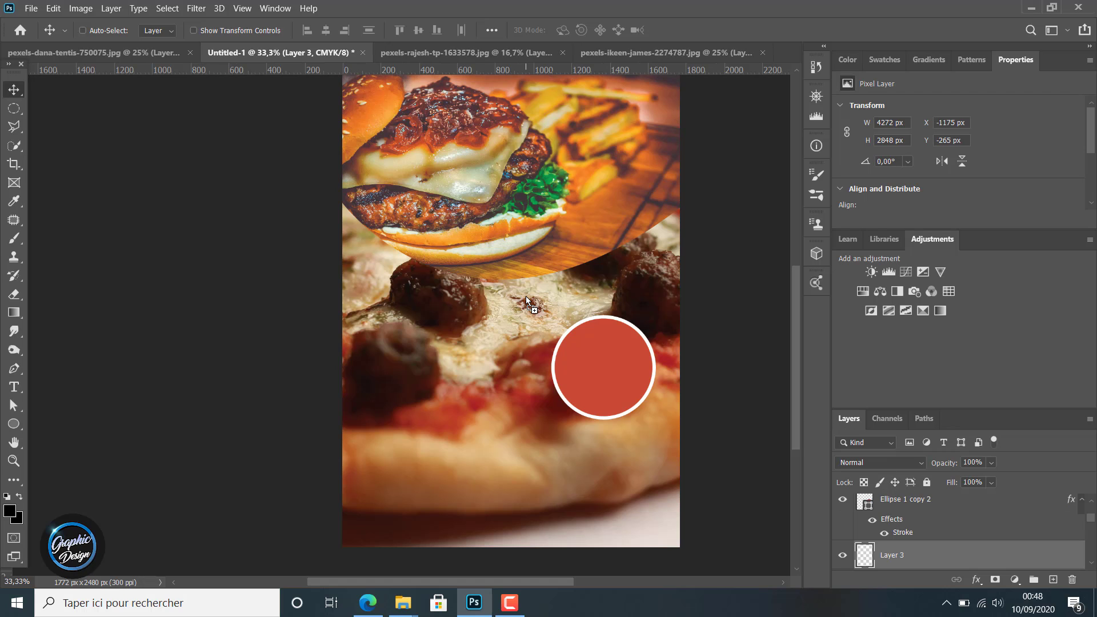
pyautogui.rightClick(912, 556)
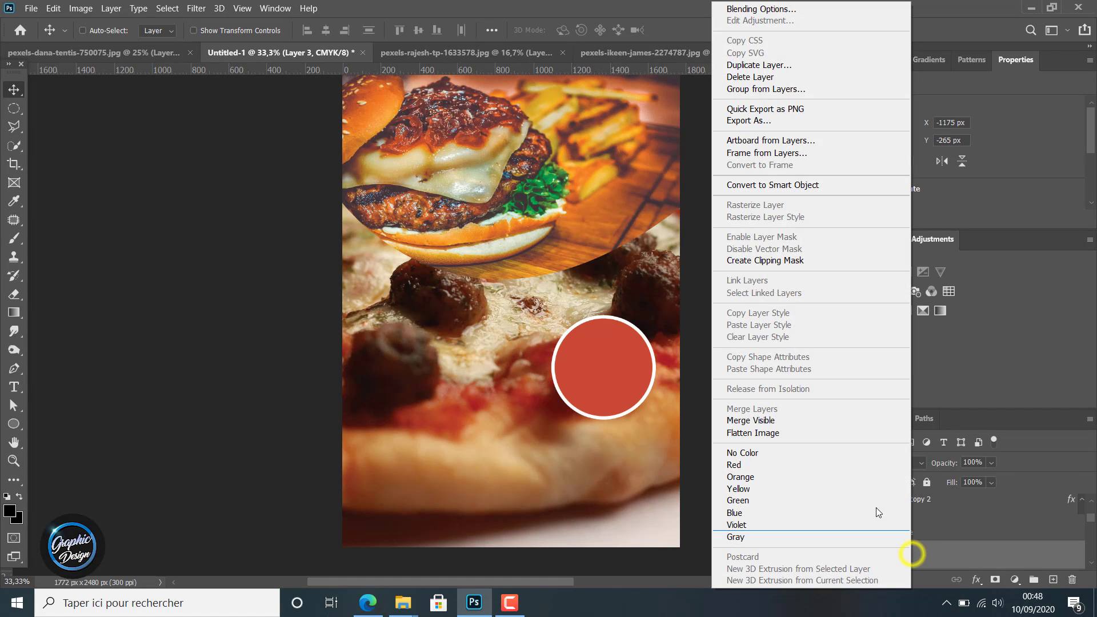
pyautogui.click(774, 189)
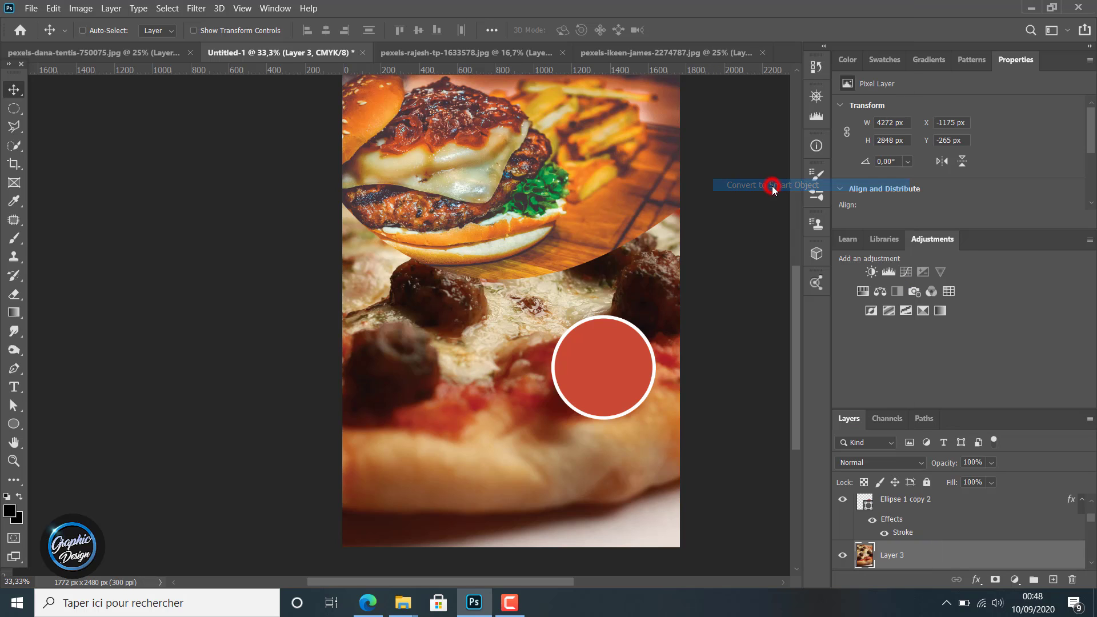
# - Scale the pizza photo to about 22.89% and place it over the middle circle, centred at about X 1004, Y 1666 px
pyautogui.hotkey('ctrl', 't')
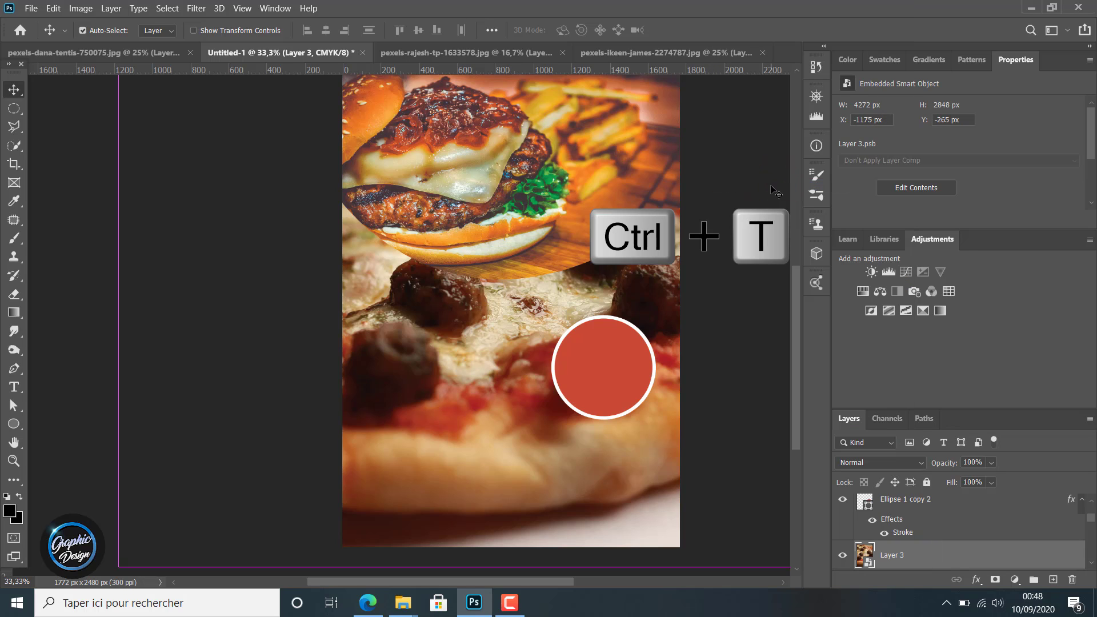
pyautogui.moveTo(219, 209); pyautogui.dragTo(584, 416)
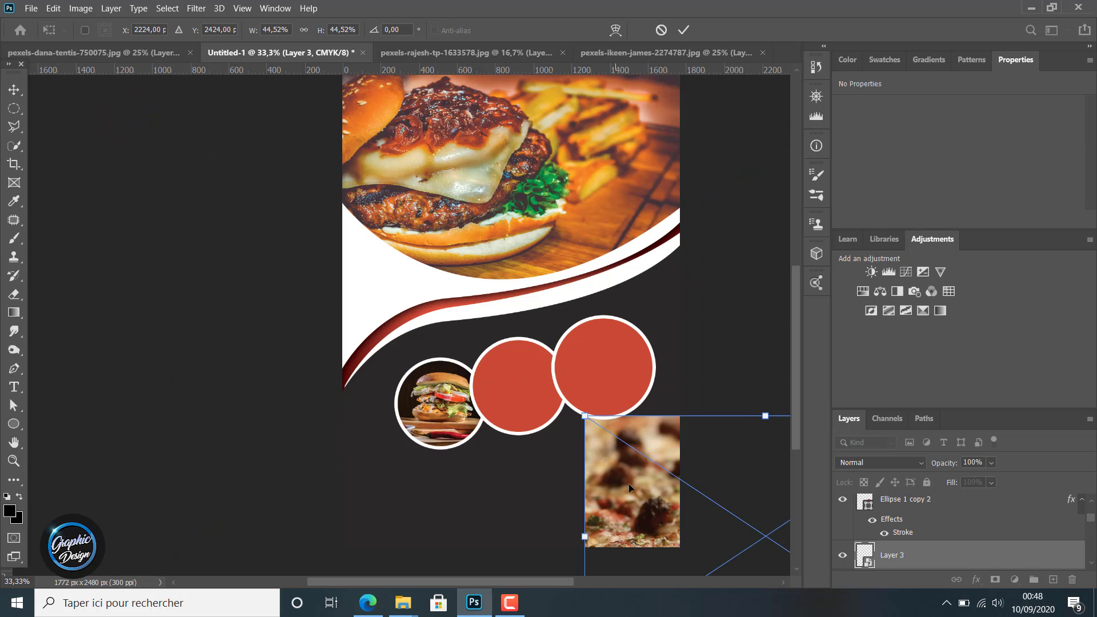
pyautogui.moveTo(630, 489); pyautogui.dragTo(404, 265)
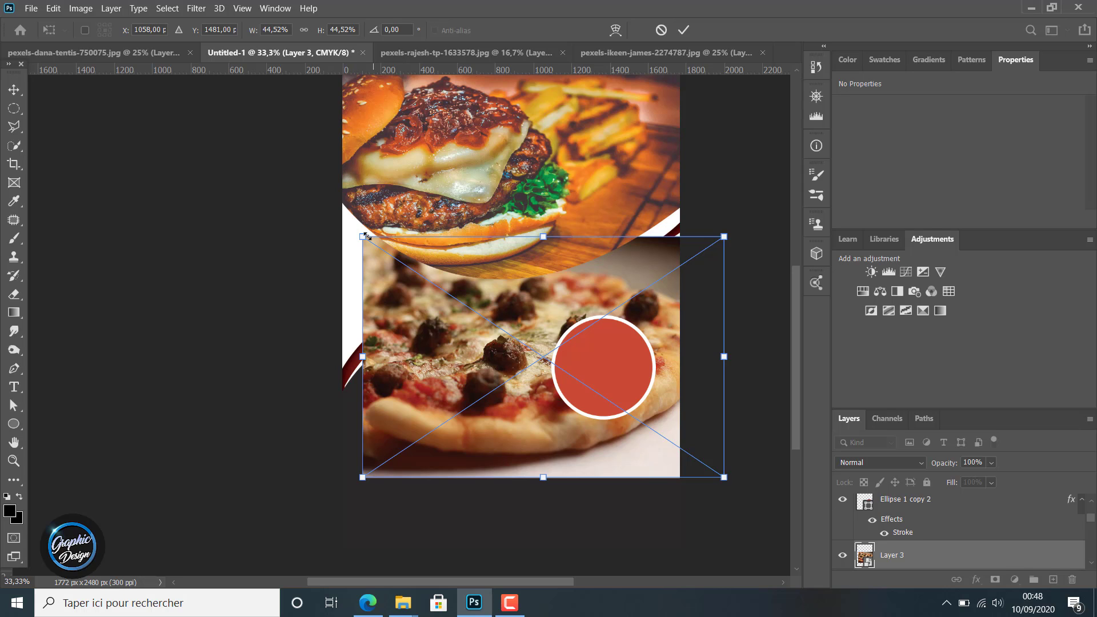
pyautogui.moveTo(362, 236); pyautogui.dragTo(559, 337)
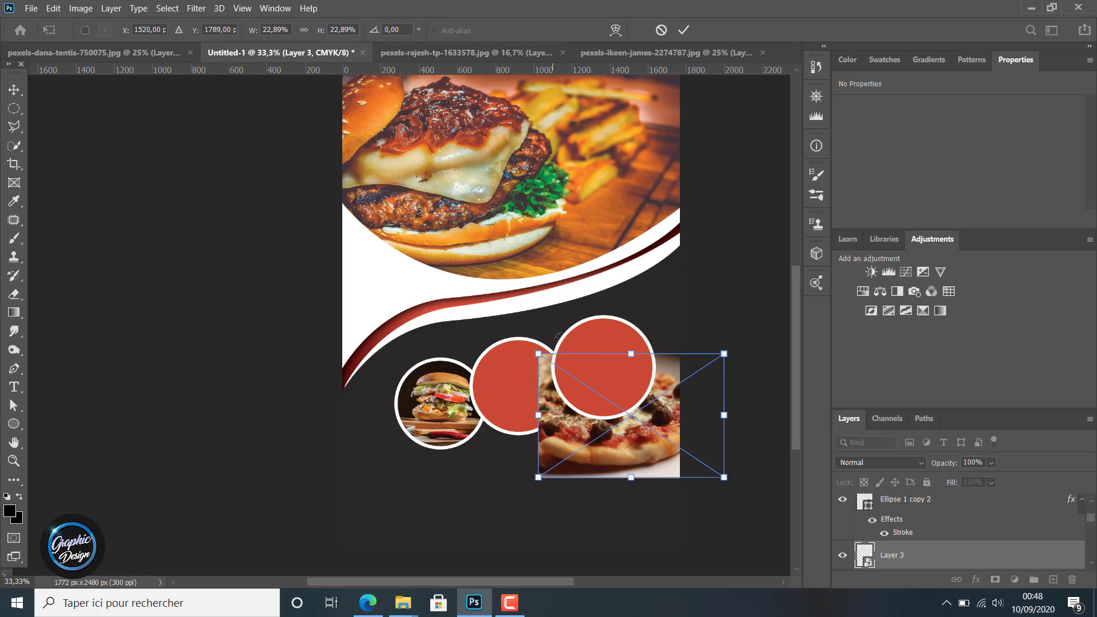
pyautogui.moveTo(677, 378); pyautogui.dragTo(580, 355)
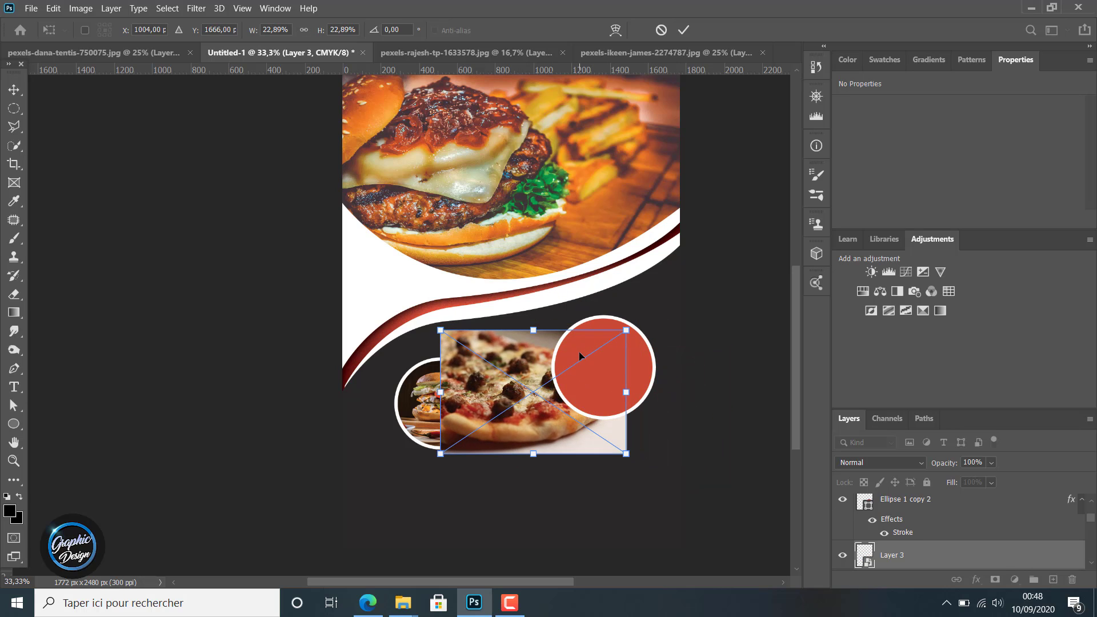
# - Clip the pizza photo to the middle circle and scale it to about 16.64%, centred at about X 1040, Y 1634 px
pyautogui.click(926, 557)
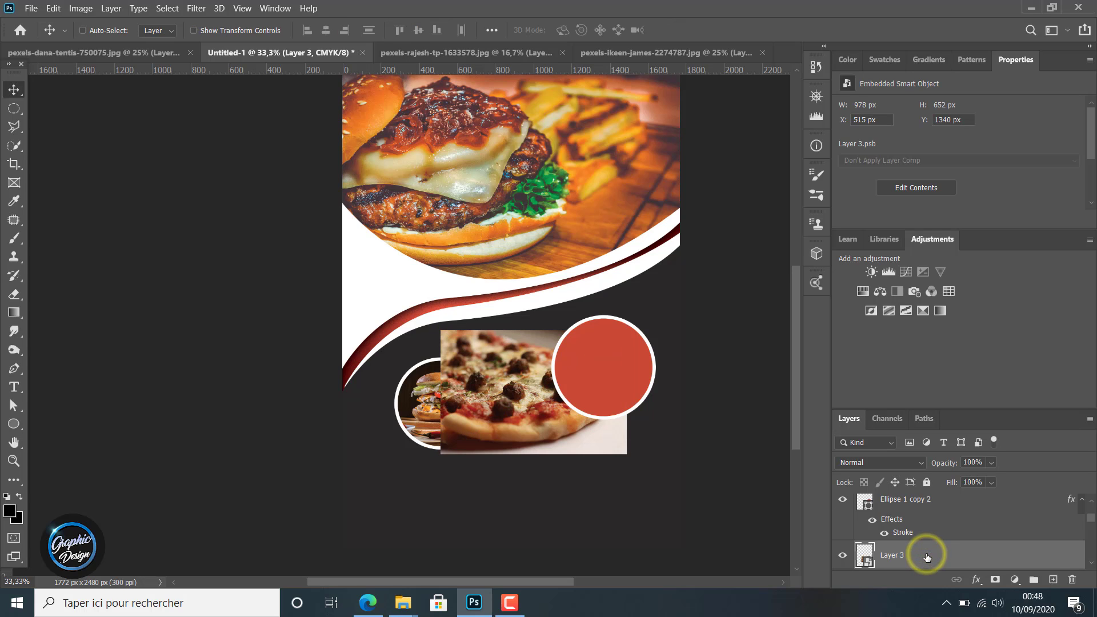
pyautogui.rightClick(927, 555)
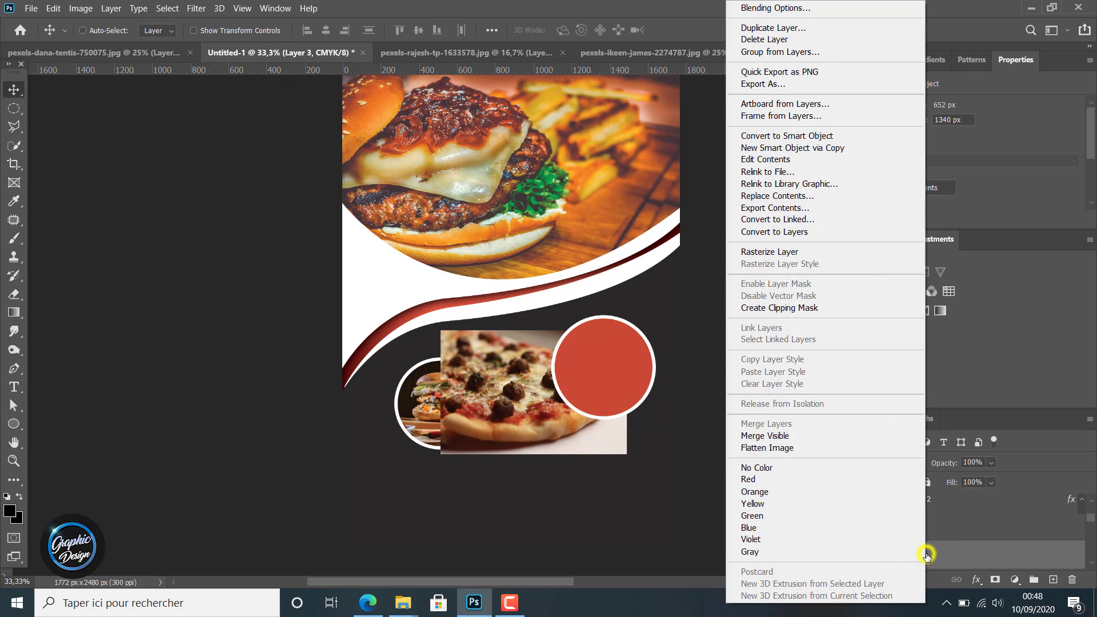
pyautogui.click(777, 308)
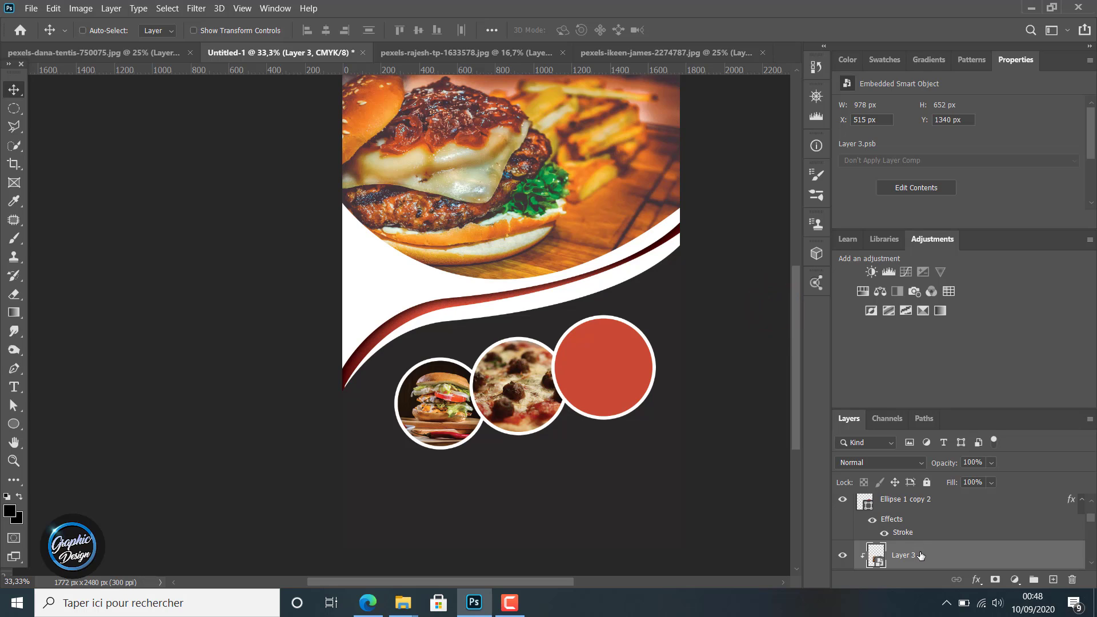
pyautogui.hotkey('ctrl', 't')
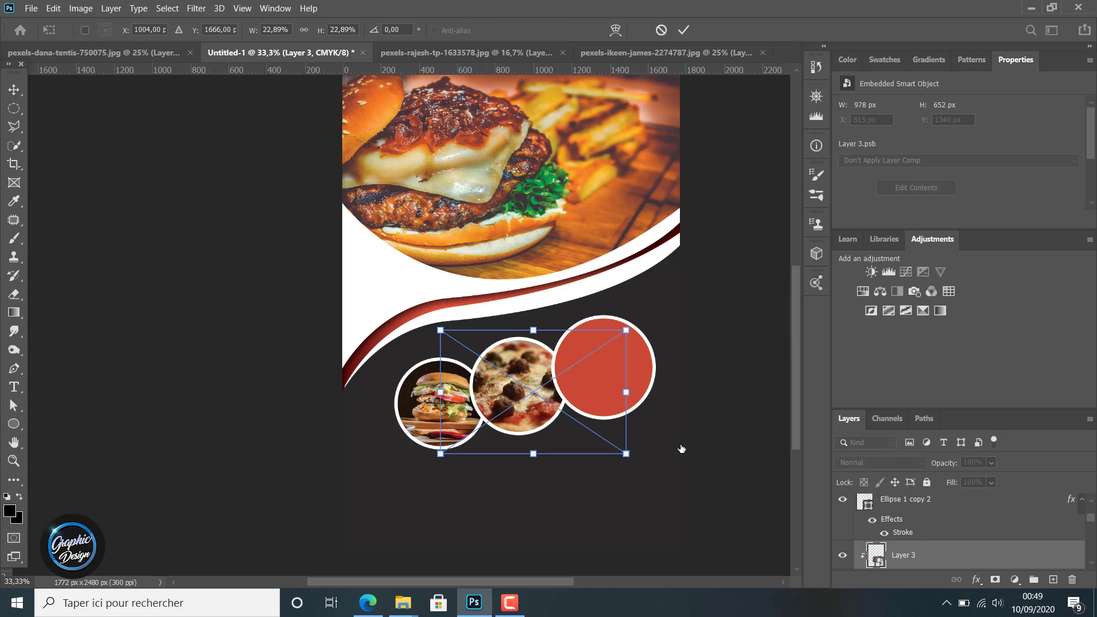
pyautogui.moveTo(441, 332); pyautogui.dragTo(526, 357)
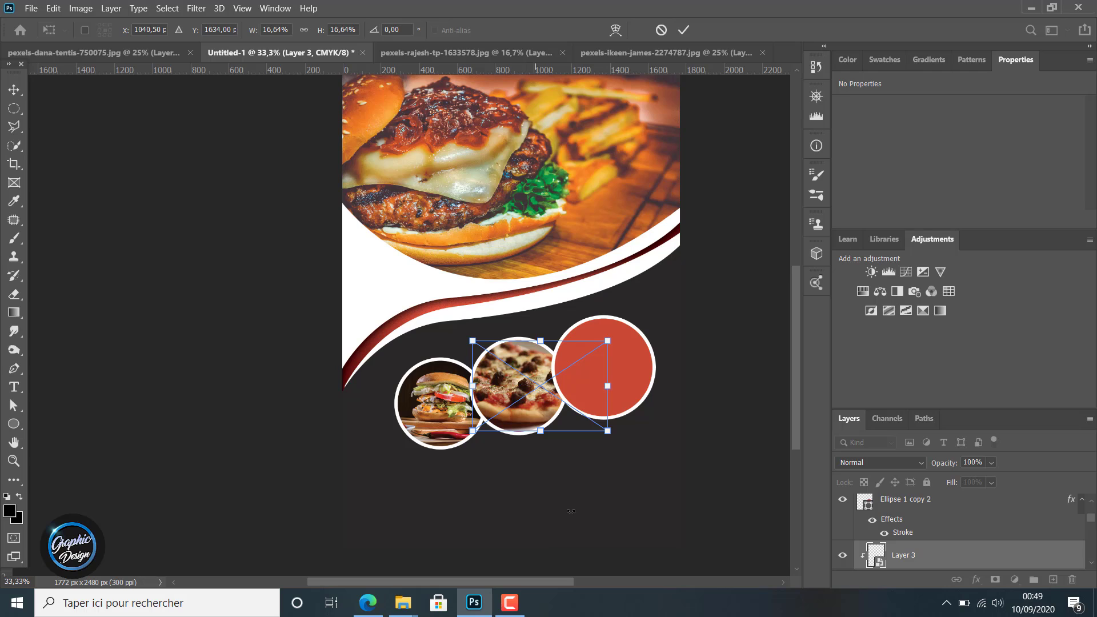
pyautogui.click(683, 28)
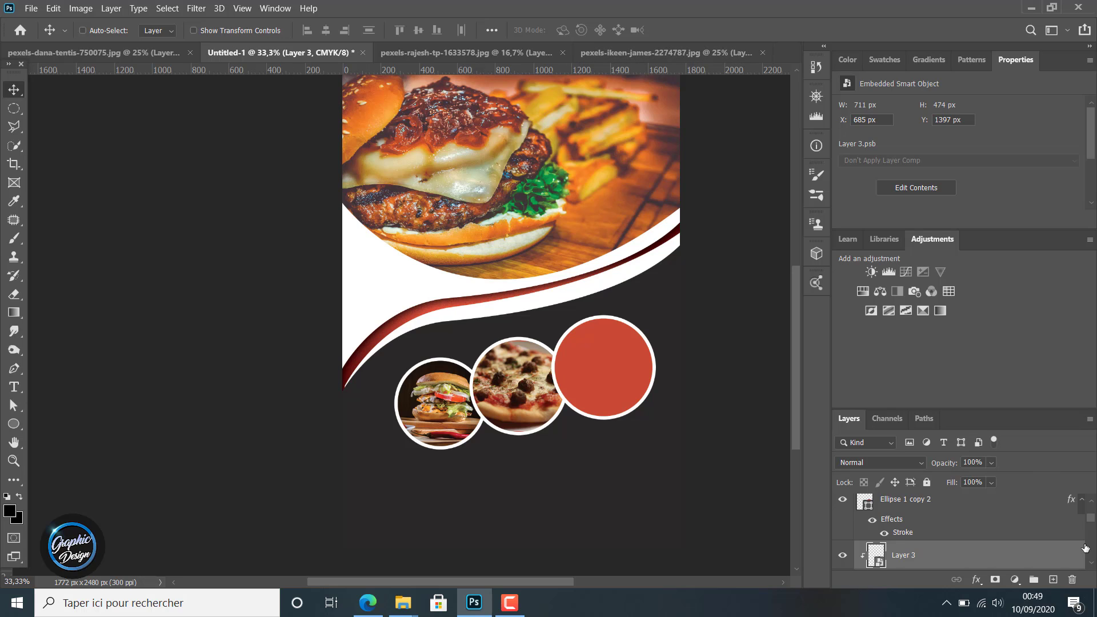
# - Select the Ellipse 1 copy 2 layer, open the salad photo pexels-valeria-boltneva-1860204 and convert its locked background into the normal layer Layer 0
pyautogui.click(919, 502)
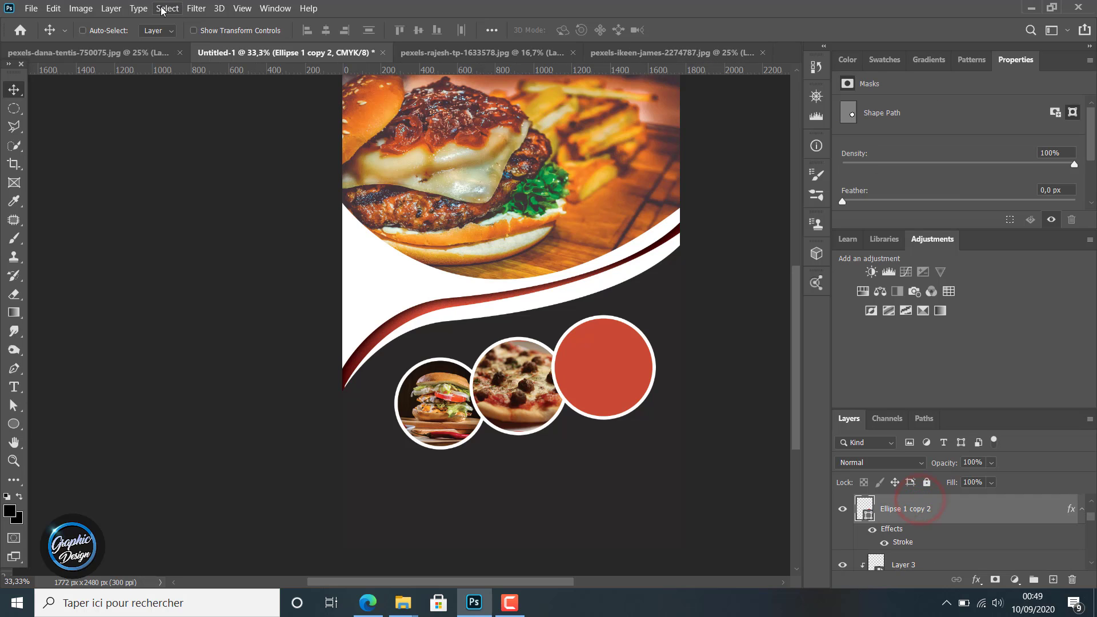
pyautogui.click(31, 8)
pyautogui.click(44, 35)
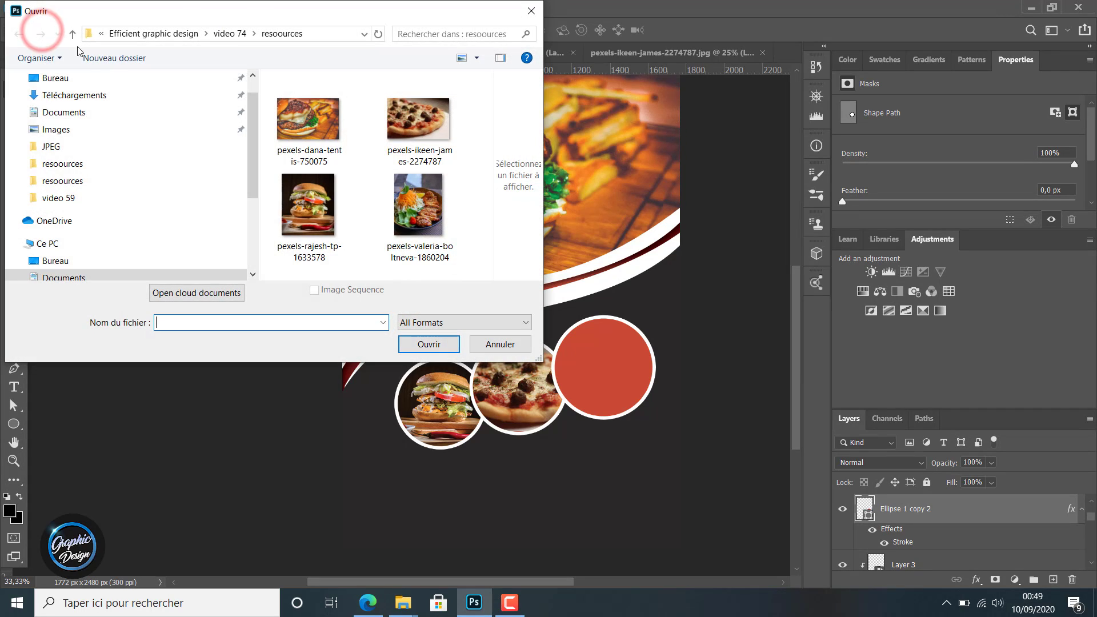
pyautogui.doubleClick(419, 203)
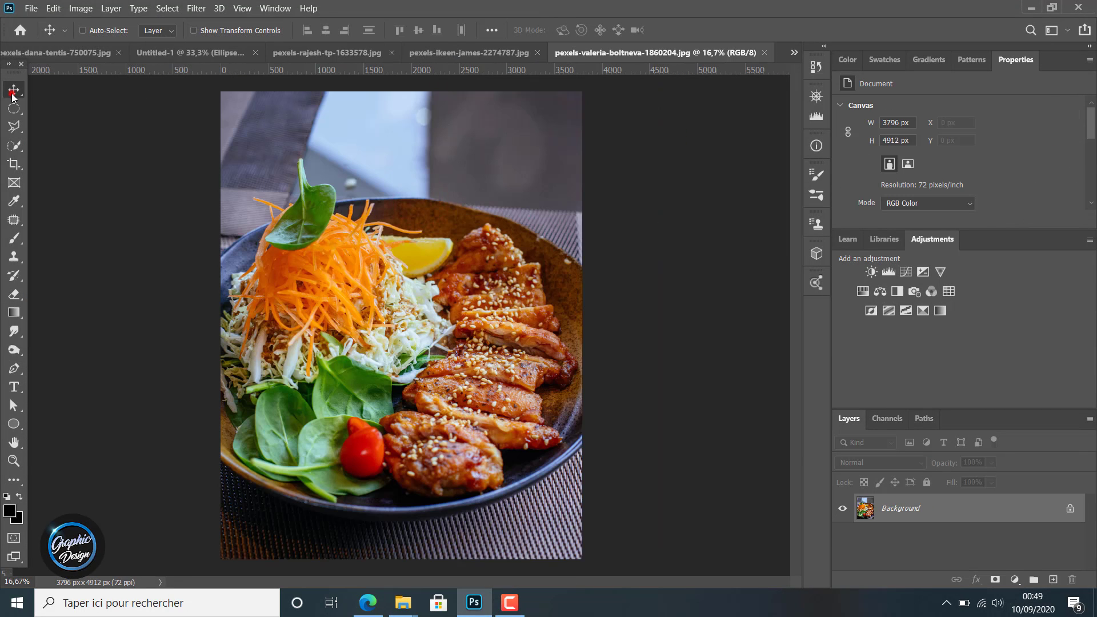
pyautogui.doubleClick(889, 501)
pyautogui.click(657, 172)
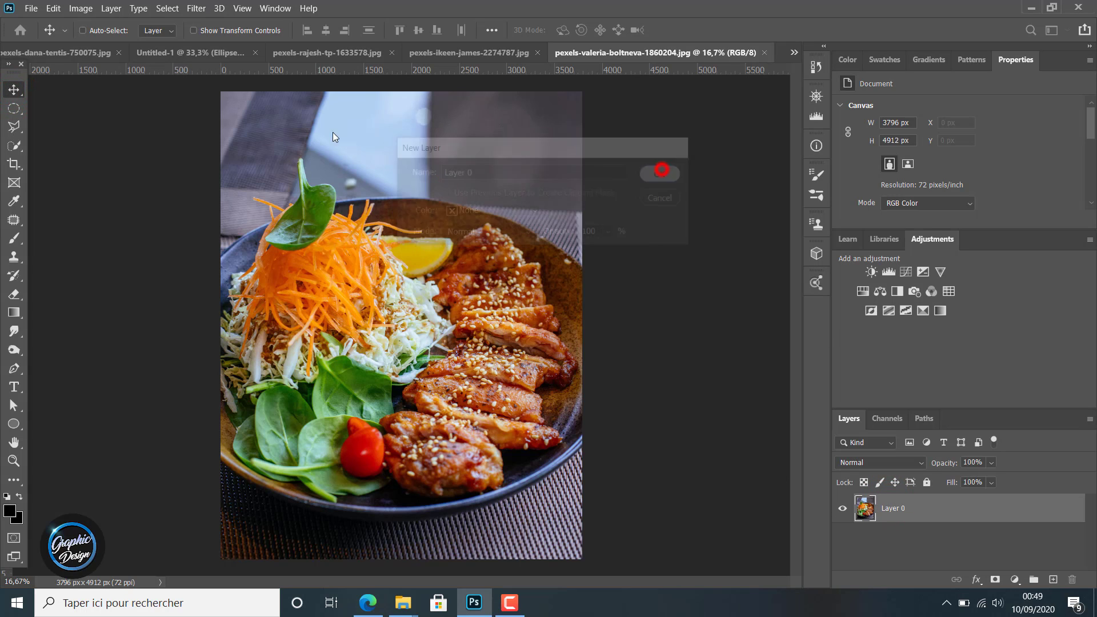
# - Bring the salad photo into the Untitled-1 flyer above the Ellipse 1 copy 2 layer and convert it to a smart object
pyautogui.click(9, 87)
pyautogui.moveTo(487, 378); pyautogui.dragTo(433, 219)
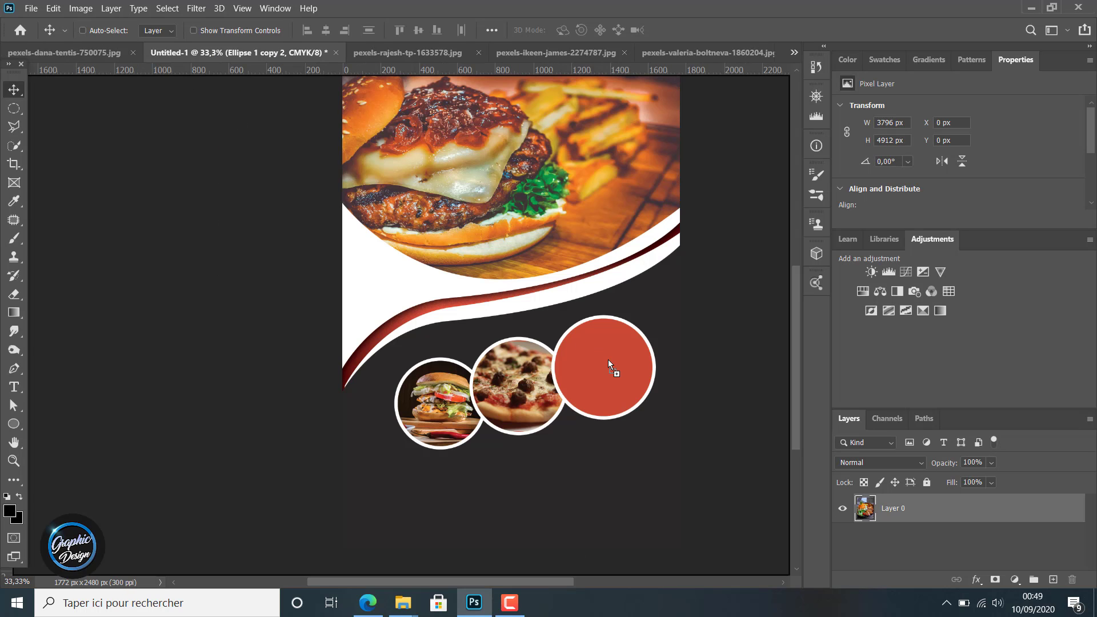
pyautogui.moveTo(608, 359); pyautogui.dragTo(607, 359)
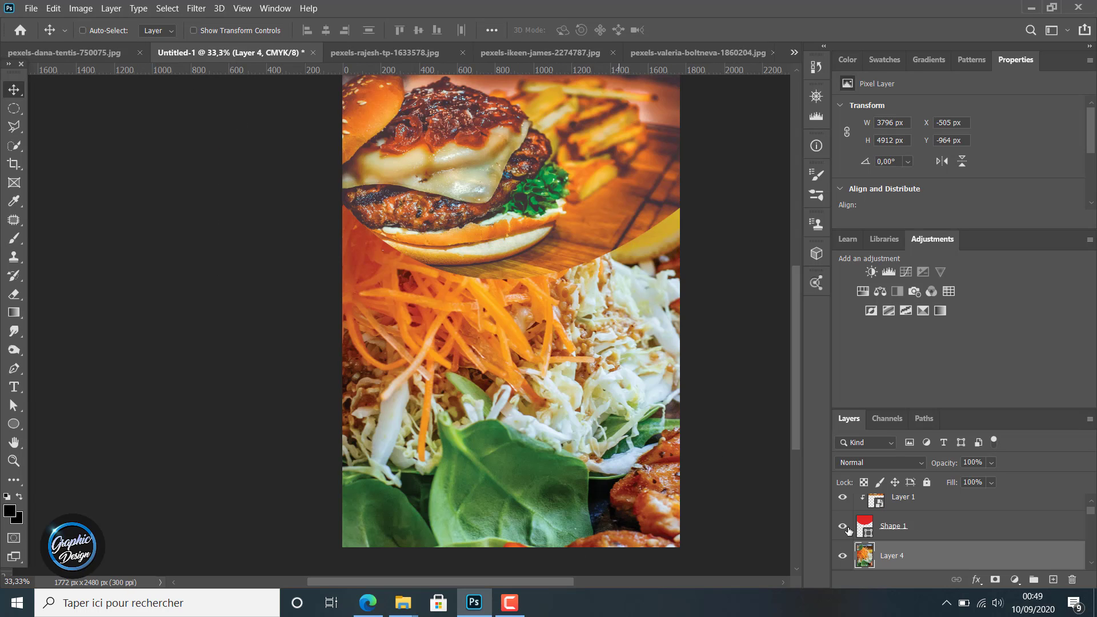
pyautogui.rightClick(902, 557)
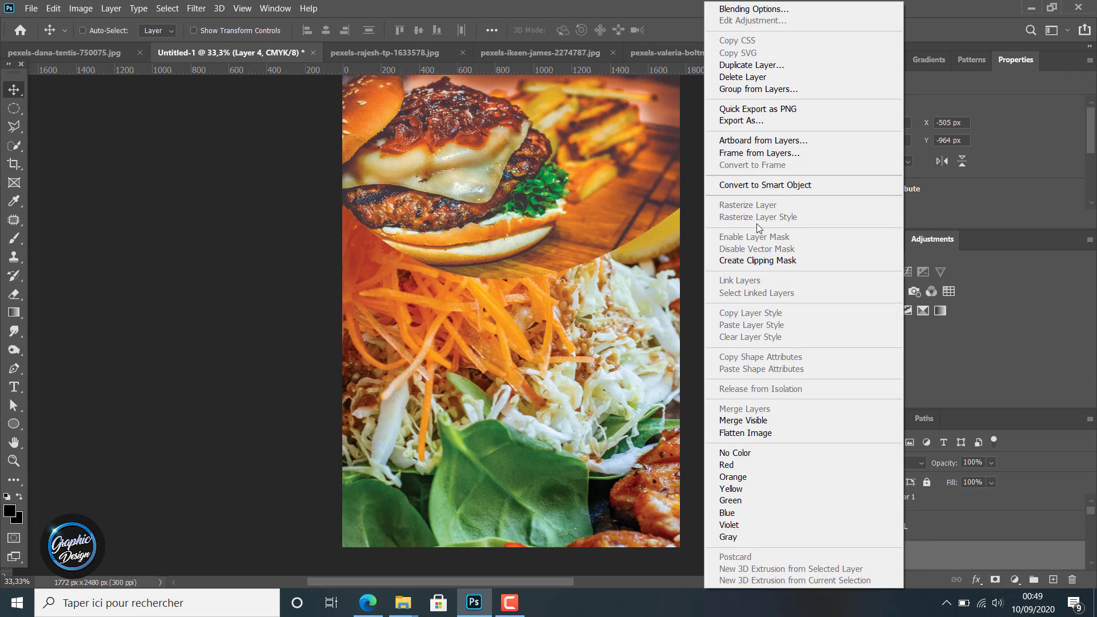
pyautogui.click(751, 186)
# - Scale the salad photo to about 18.18% and place it over the largest circle, centred at about X 1347, Y 1480 px
pyautogui.hotkey('ctrl', 't')
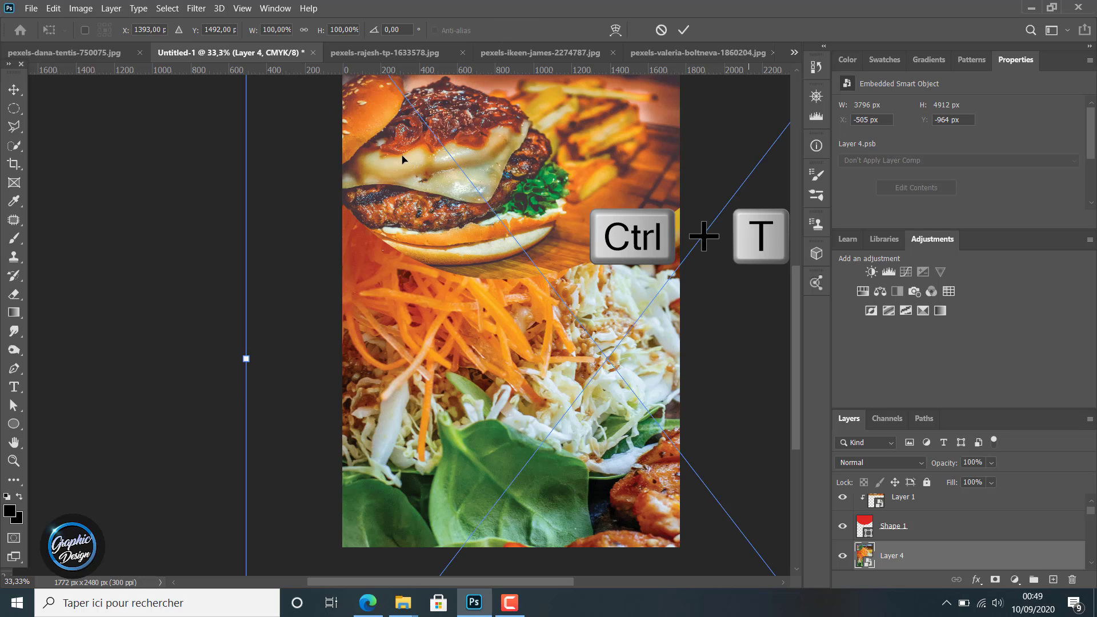
pyautogui.moveTo(298, 131); pyautogui.dragTo(152, 480)
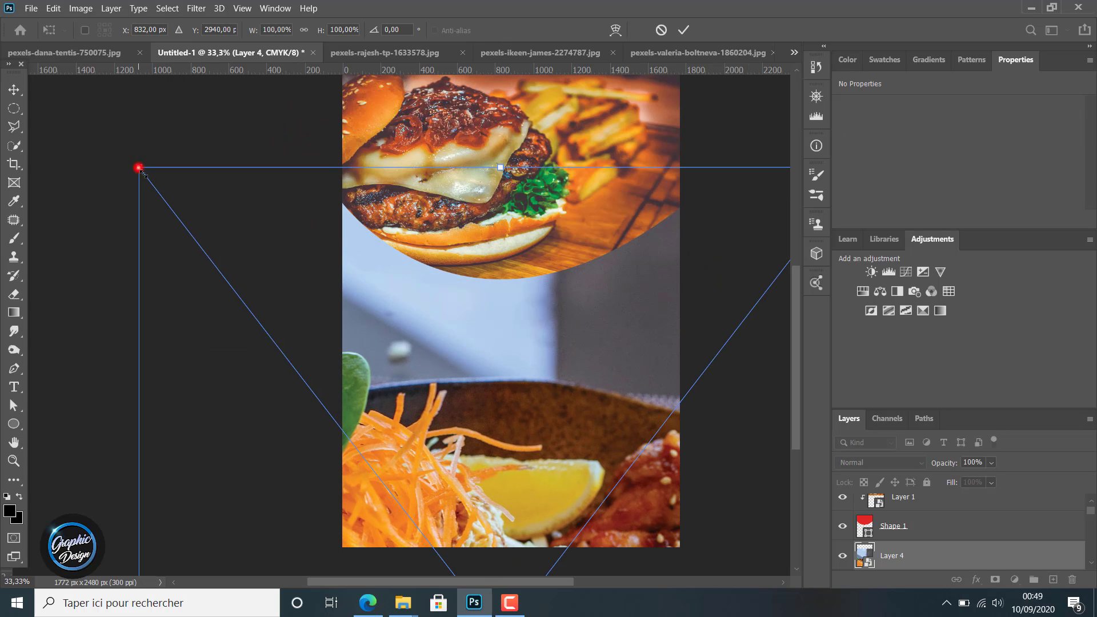
pyautogui.moveTo(138, 168); pyautogui.dragTo(372, 468)
pyautogui.click(561, 517)
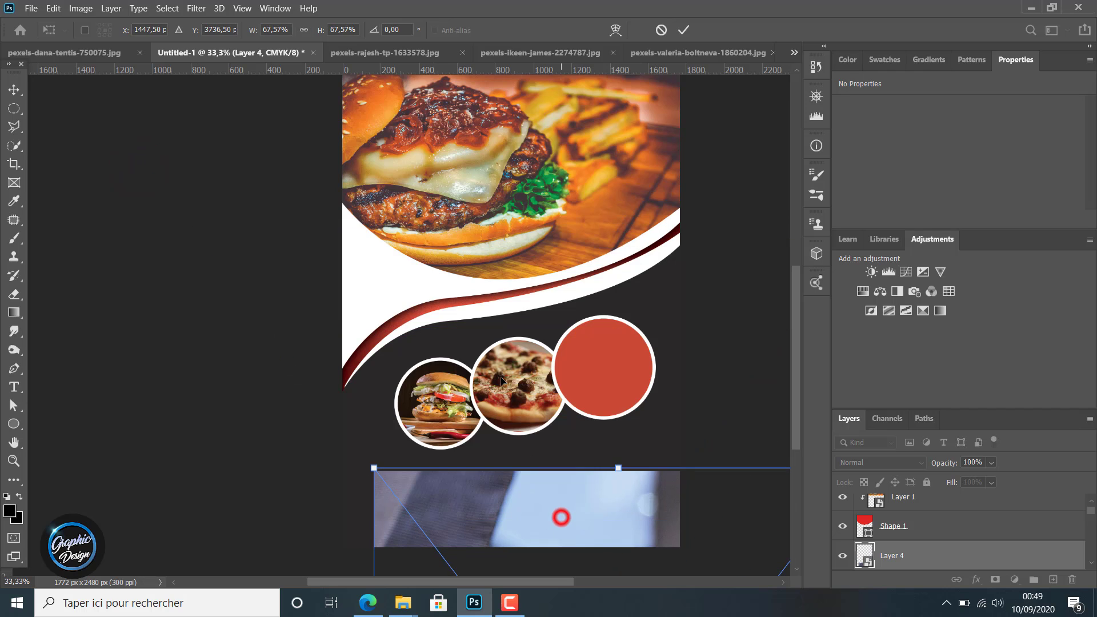
pyautogui.moveTo(561, 517); pyautogui.dragTo(393, 190)
pyautogui.moveTo(204, 142); pyautogui.dragTo(507, 396)
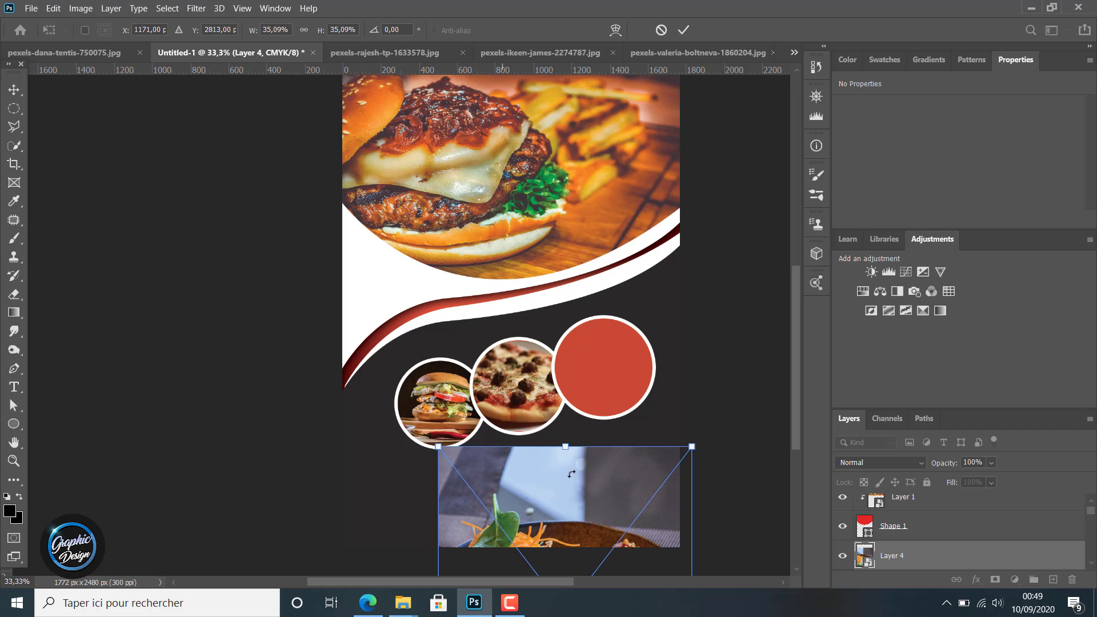
pyautogui.moveTo(585, 489); pyautogui.dragTo(490, 254)
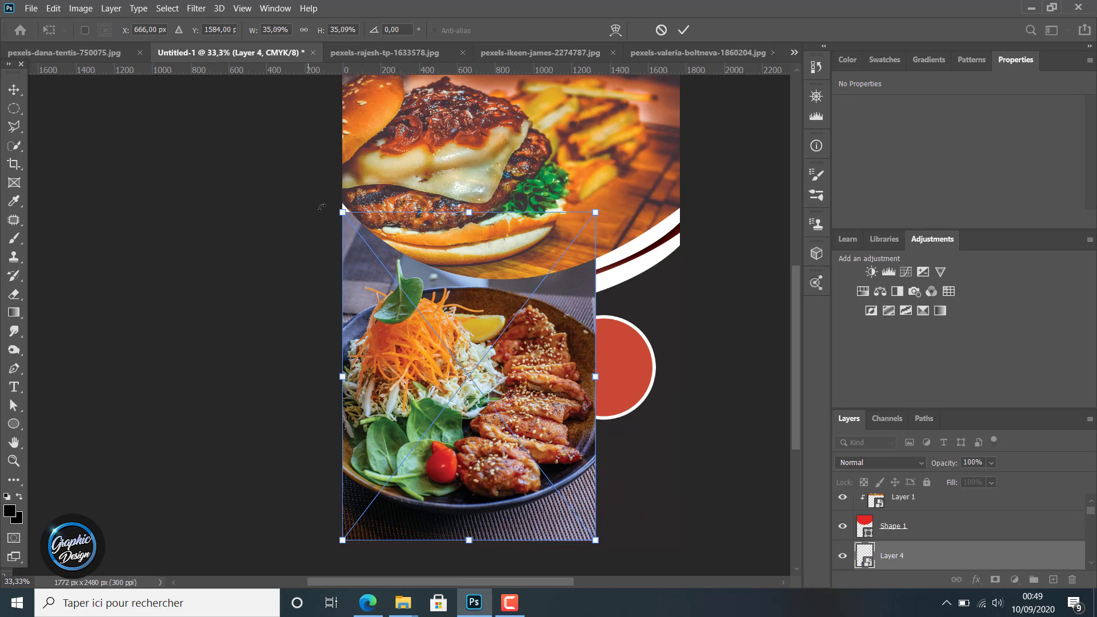
pyautogui.moveTo(341, 211); pyautogui.dragTo(465, 370)
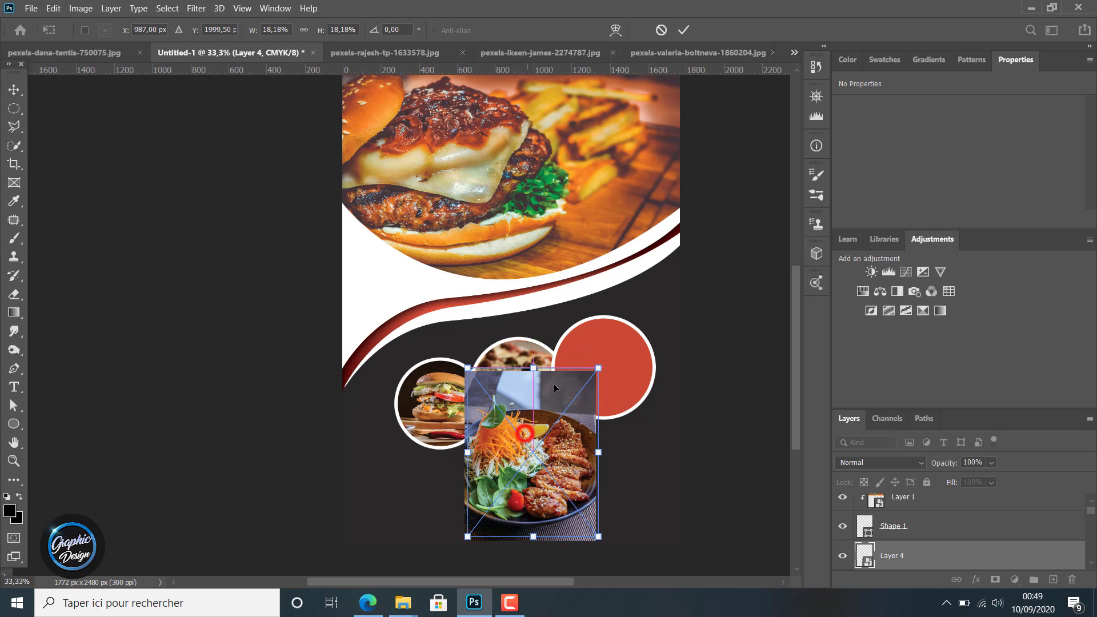
pyautogui.moveTo(536, 428); pyautogui.dragTo(604, 329)
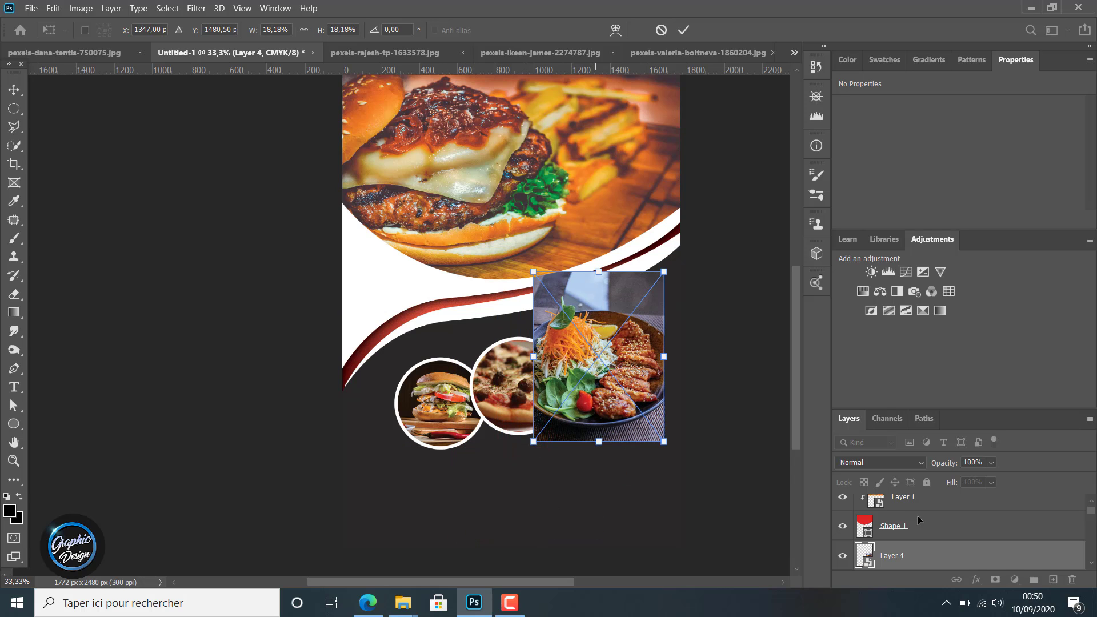
pyautogui.click(915, 548)
# - Clip the salad photo to the largest circle and scale it to about 14.57%, centred at about X 1371, Y 1481 px
pyautogui.rightClick(914, 553)
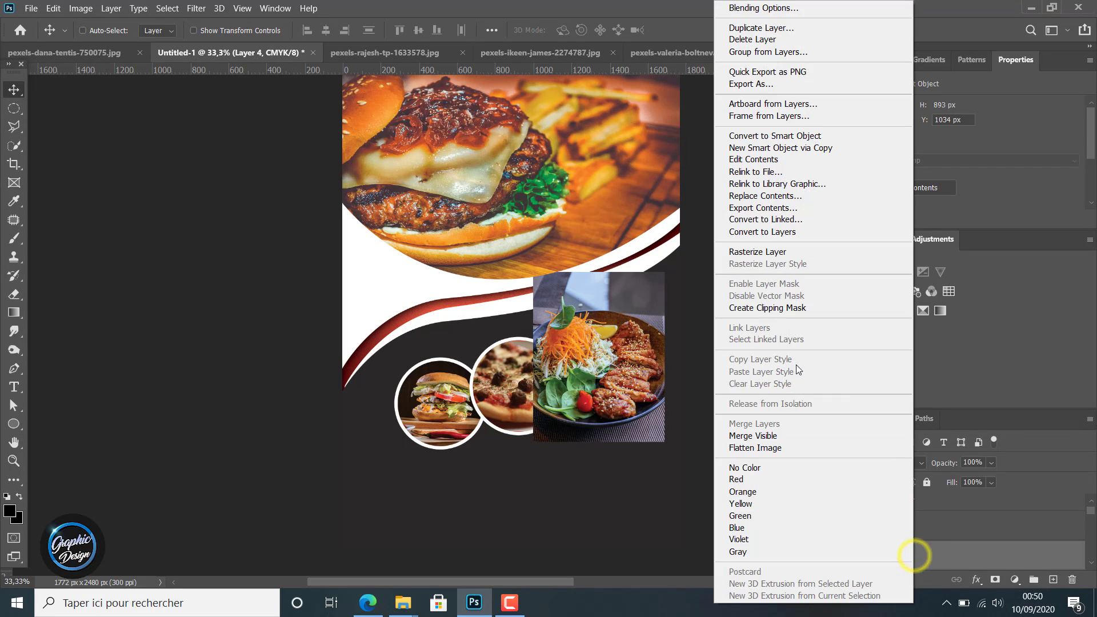
pyautogui.click(766, 308)
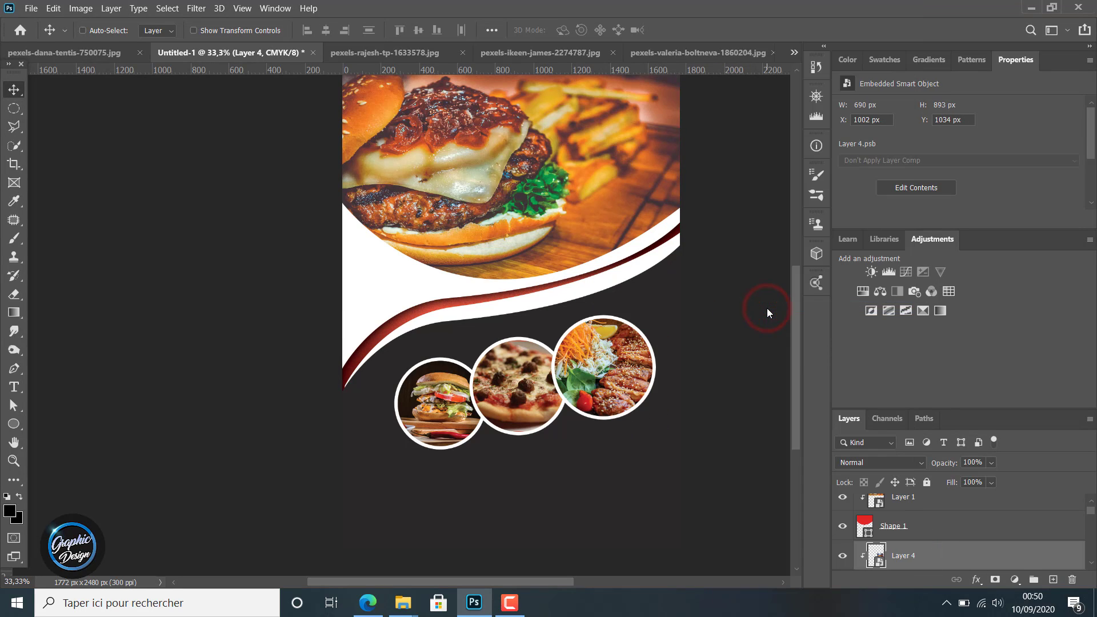
pyautogui.rightClick(904, 554)
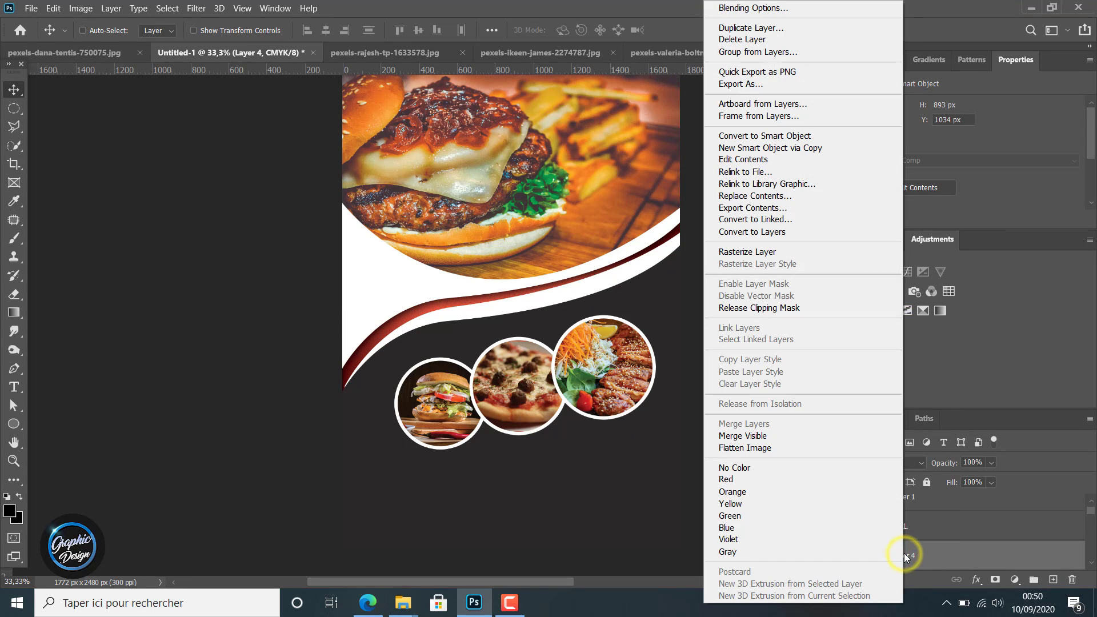
pyautogui.click(906, 555)
pyautogui.hotkey('ctrl', 't')
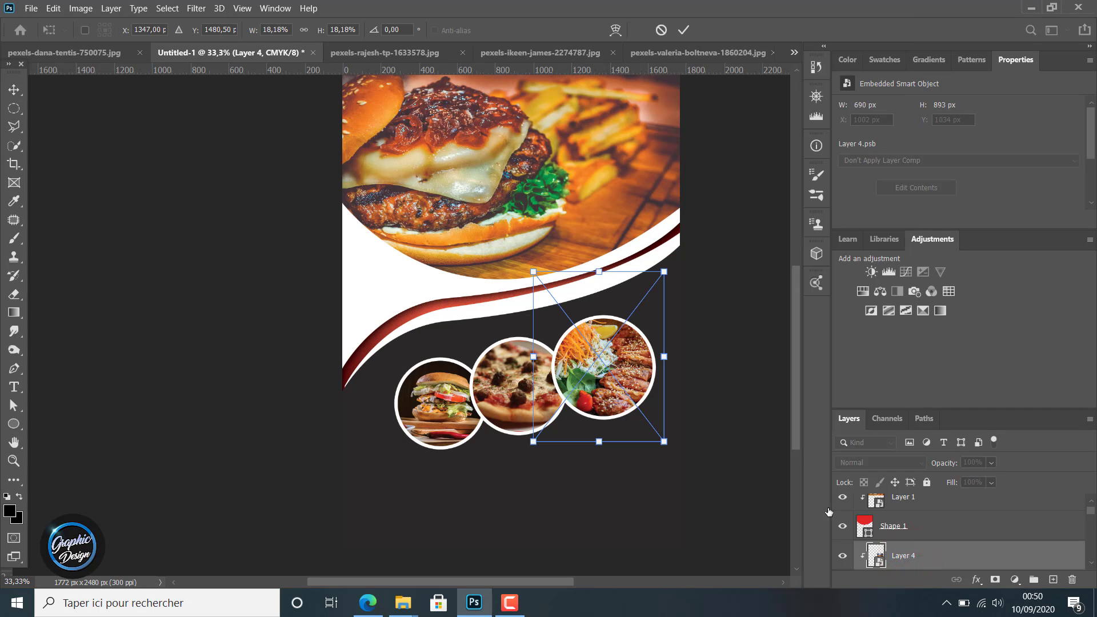
pyautogui.moveTo(664, 442); pyautogui.dragTo(638, 408)
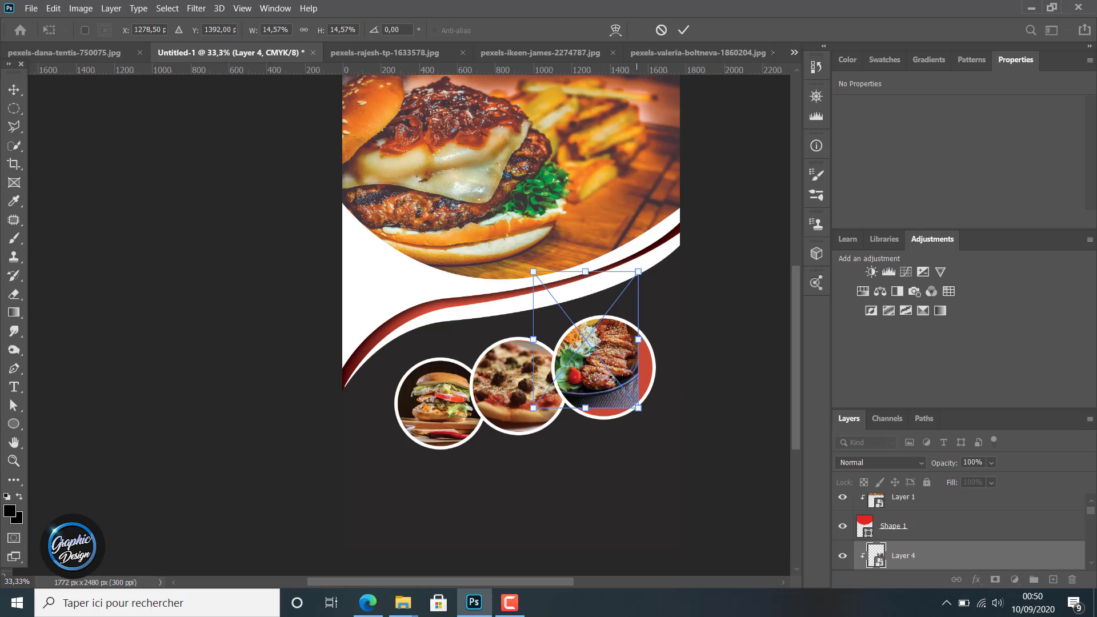
pyautogui.moveTo(611, 367); pyautogui.dragTo(624, 381)
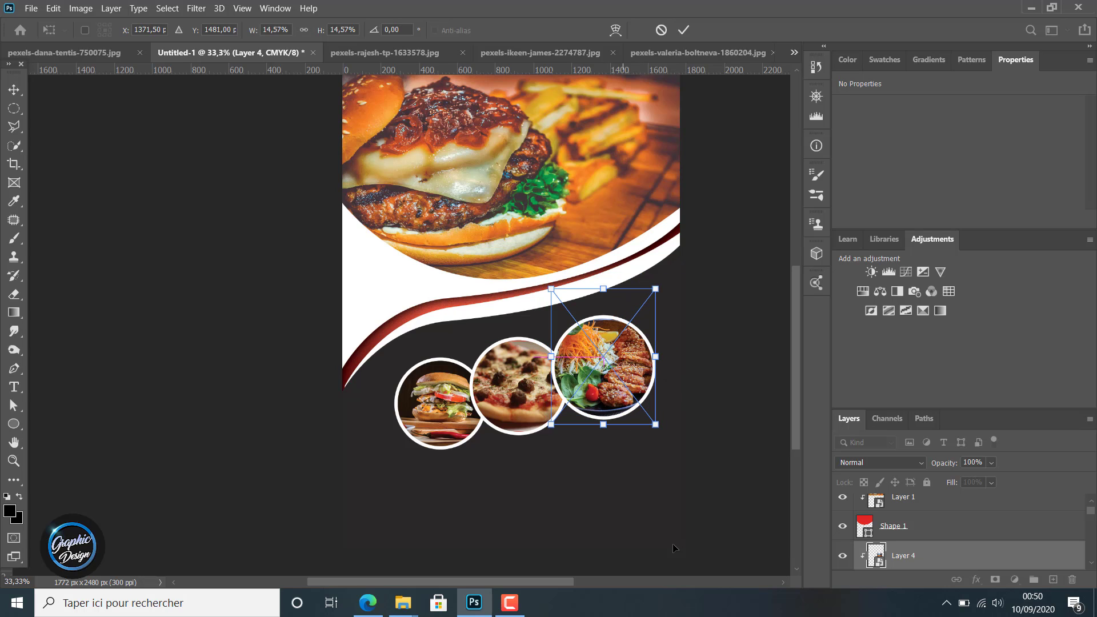
pyautogui.click(683, 30)
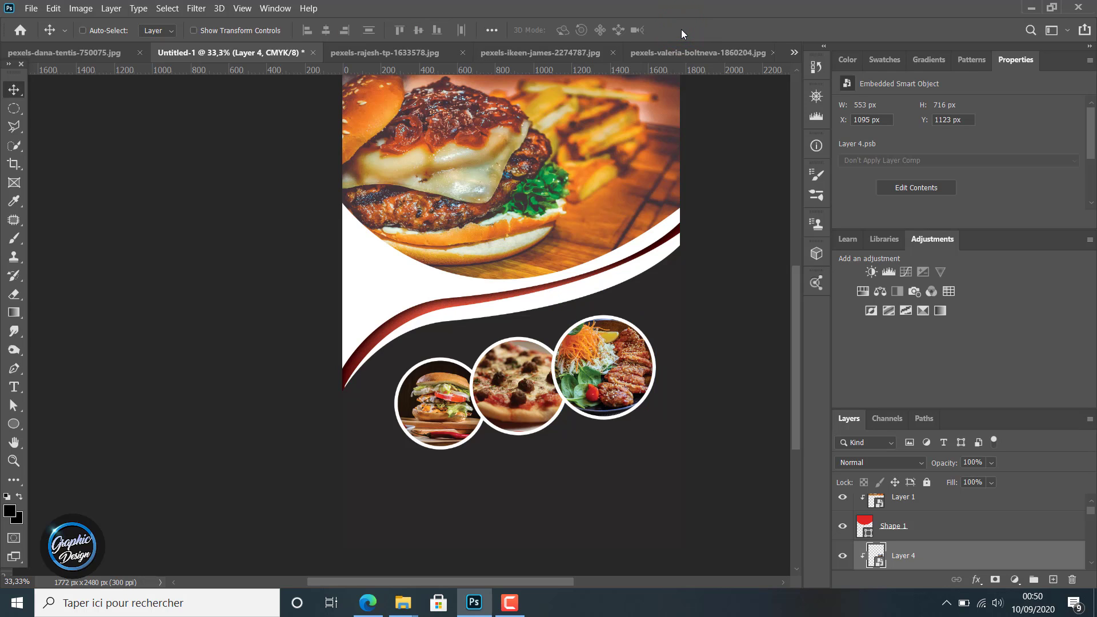
# - Add a layer above Layer 1 and draw a 25-sided star with 13% indented sides, about 457 px wide, just below the largest circle
pyautogui.scroll(1, 920, 533)
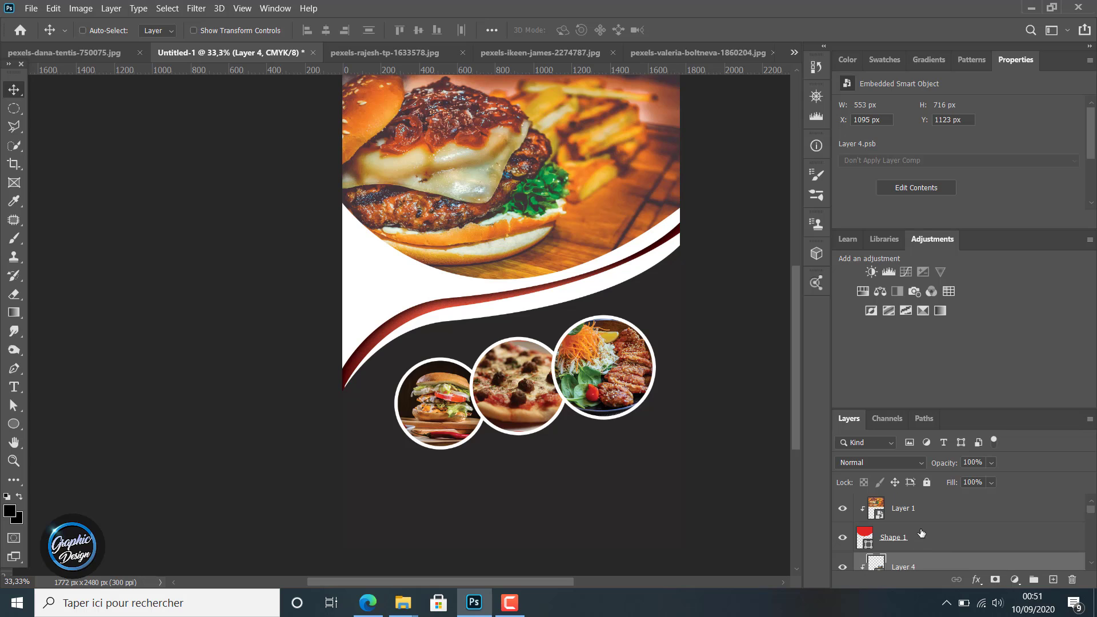
pyautogui.click(917, 505)
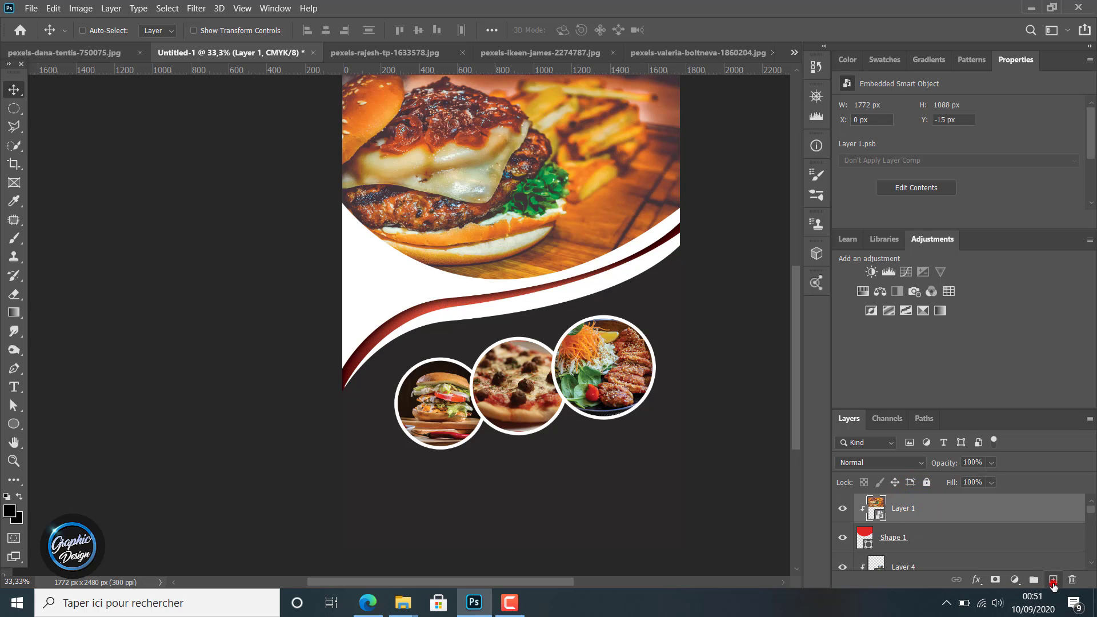
pyautogui.hotkey('ctrl', 'shift', 'alt', 'n')
pyautogui.click(13, 423)
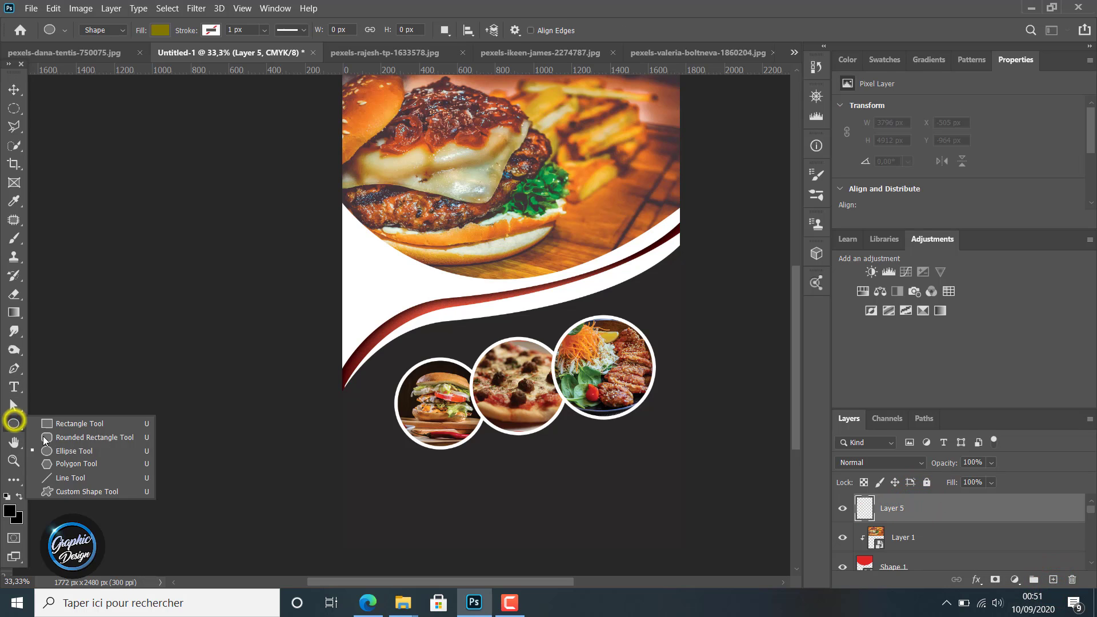
pyautogui.click(63, 463)
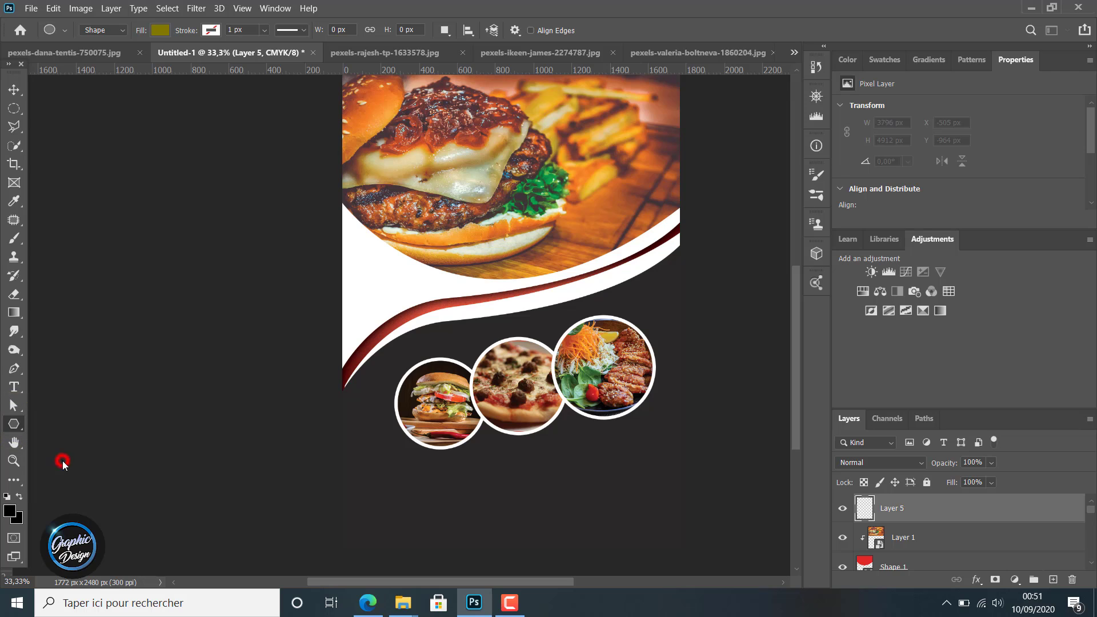
pyautogui.click(516, 31)
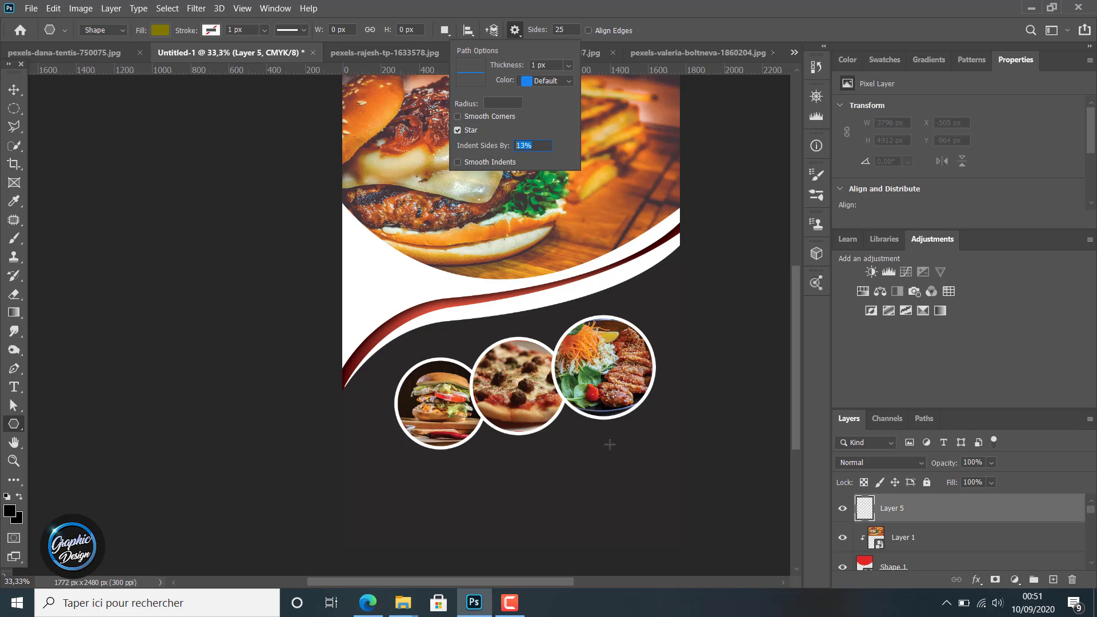
pyautogui.moveTo(609, 444); pyautogui.dragTo(639, 473)
pyautogui.moveTo(640, 472); pyautogui.dragTo(643, 475)
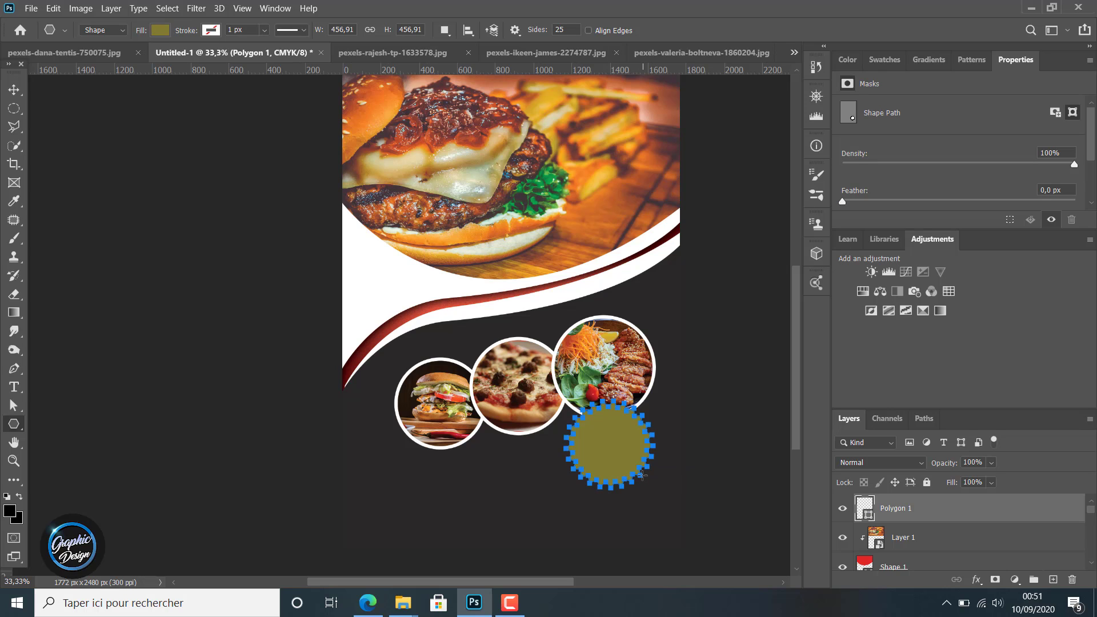
# - Fill the star badge below the largest circle with bright red, hex f5040a
pyautogui.click(160, 31)
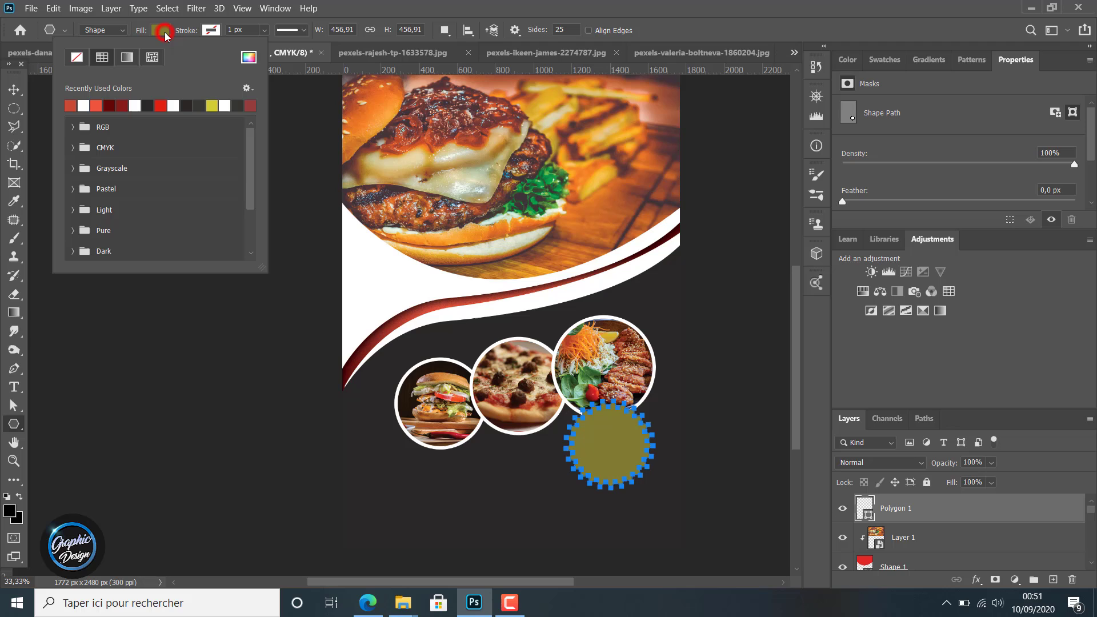
pyautogui.click(249, 57)
pyautogui.moveTo(720, 186); pyautogui.dragTo(720, 164)
pyautogui.click(702, 172)
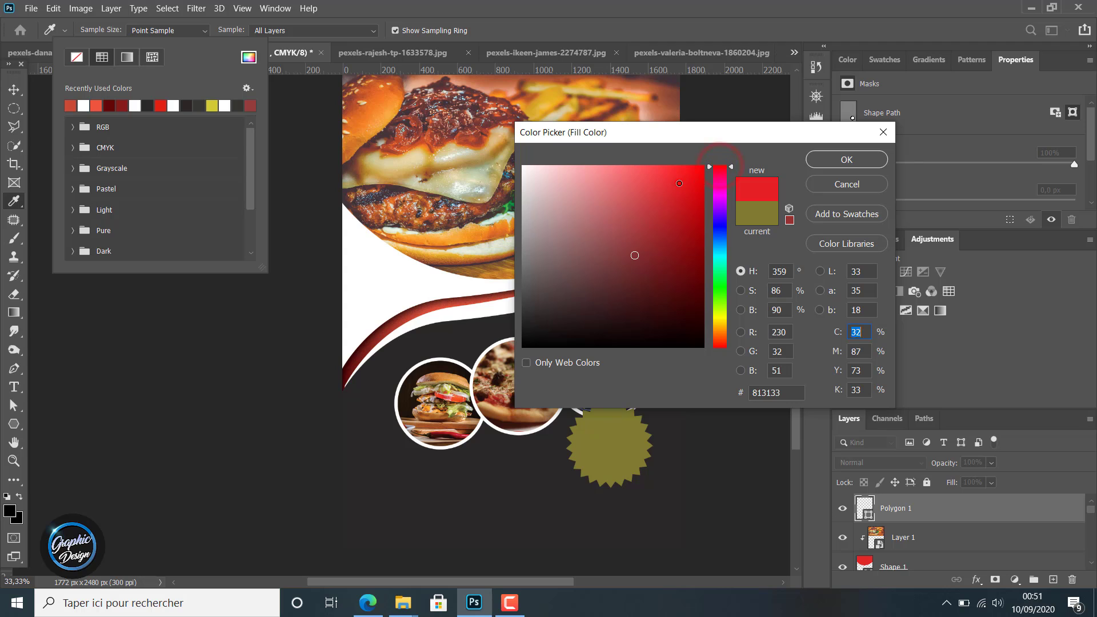
pyautogui.click(702, 173)
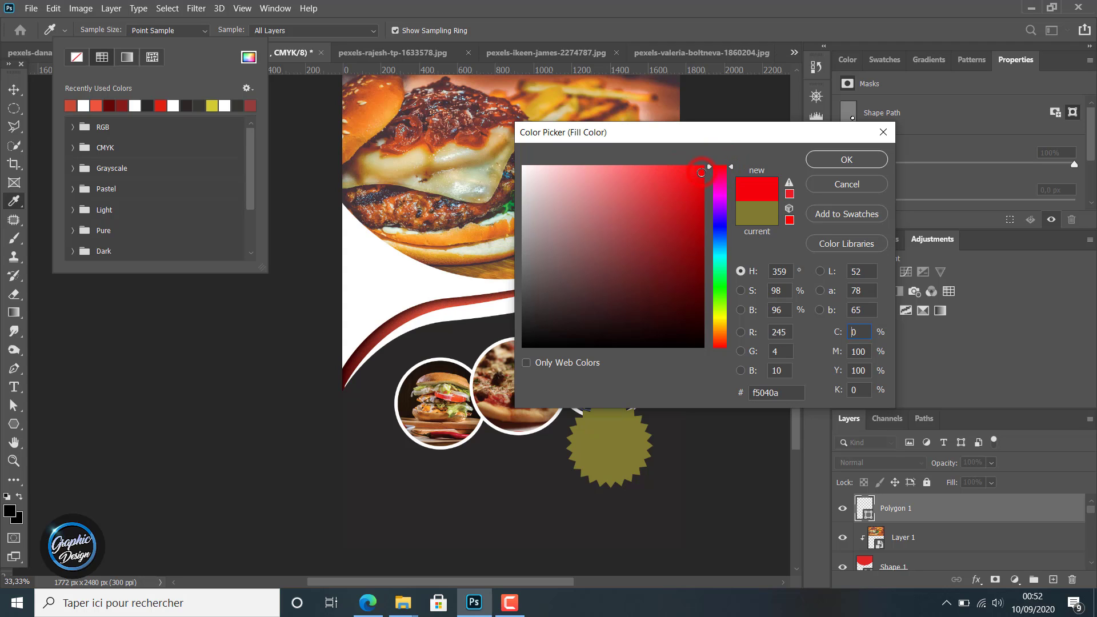
pyautogui.click(829, 164)
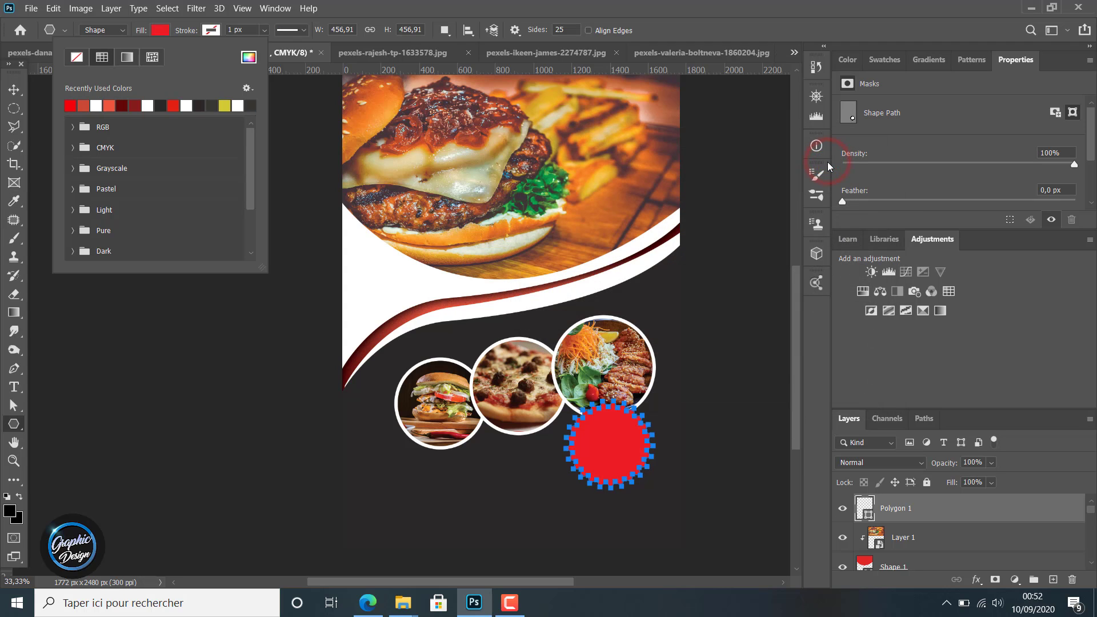
# - Change the star badge's fill colour to black, hex 000000
pyautogui.click(161, 32)
pyautogui.click(160, 30)
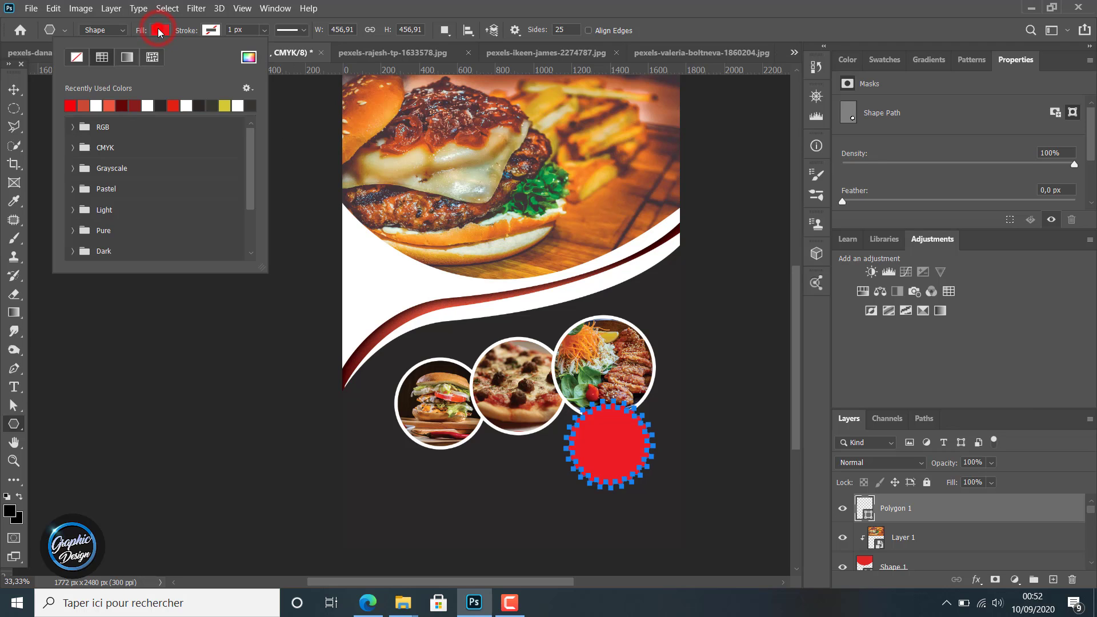
pyautogui.click(247, 58)
pyautogui.click(556, 273)
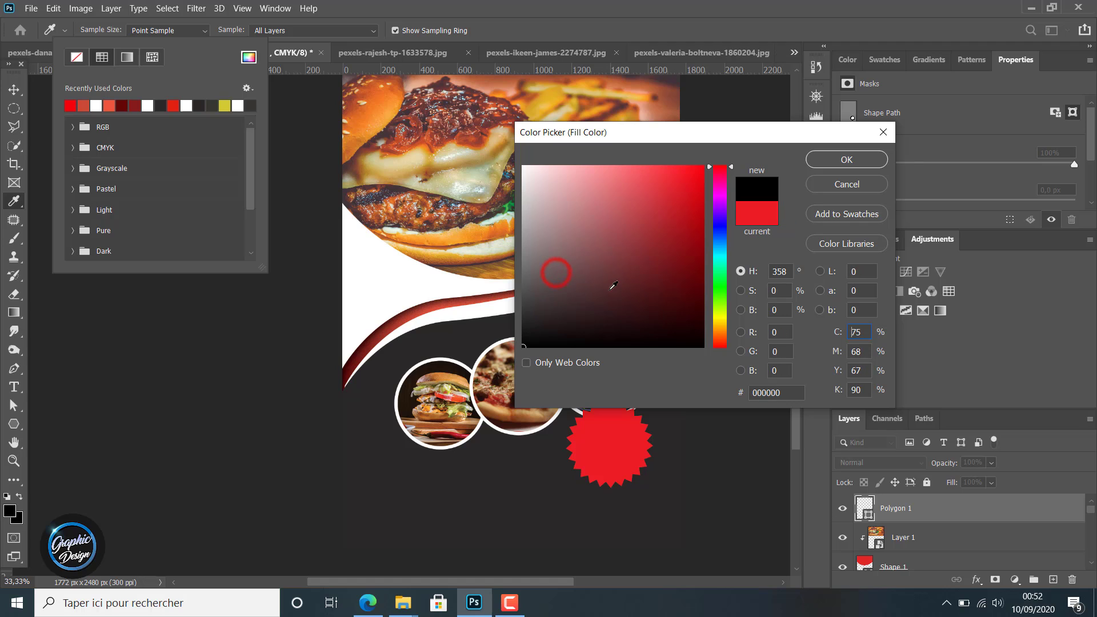
pyautogui.click(827, 165)
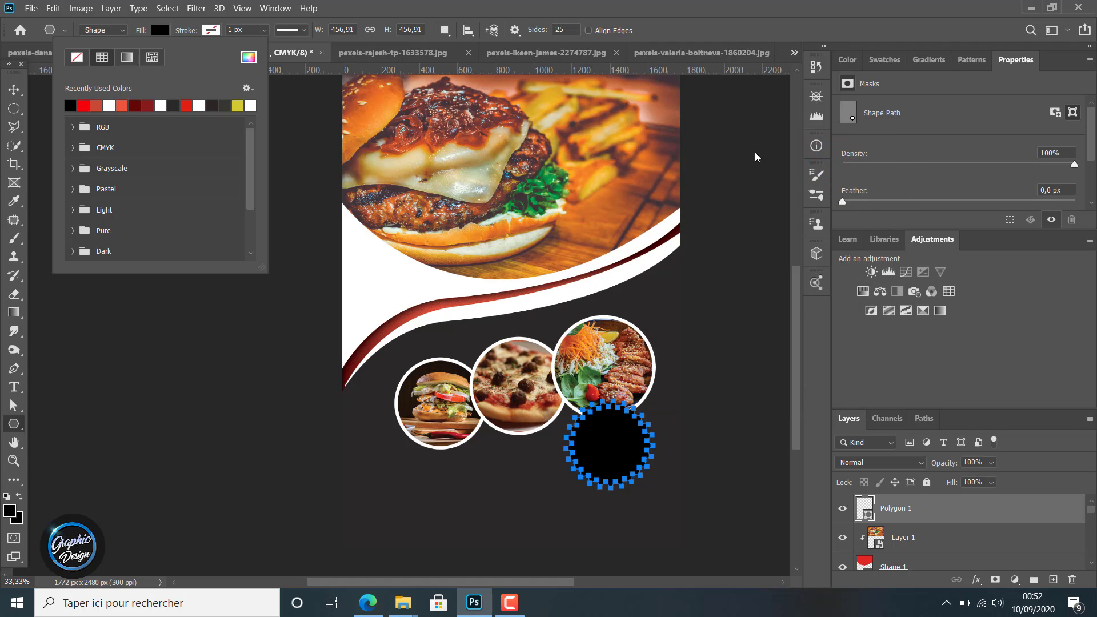
# - Give the star badge a bright red stroke about 10.14 px wide
pyautogui.click(211, 30)
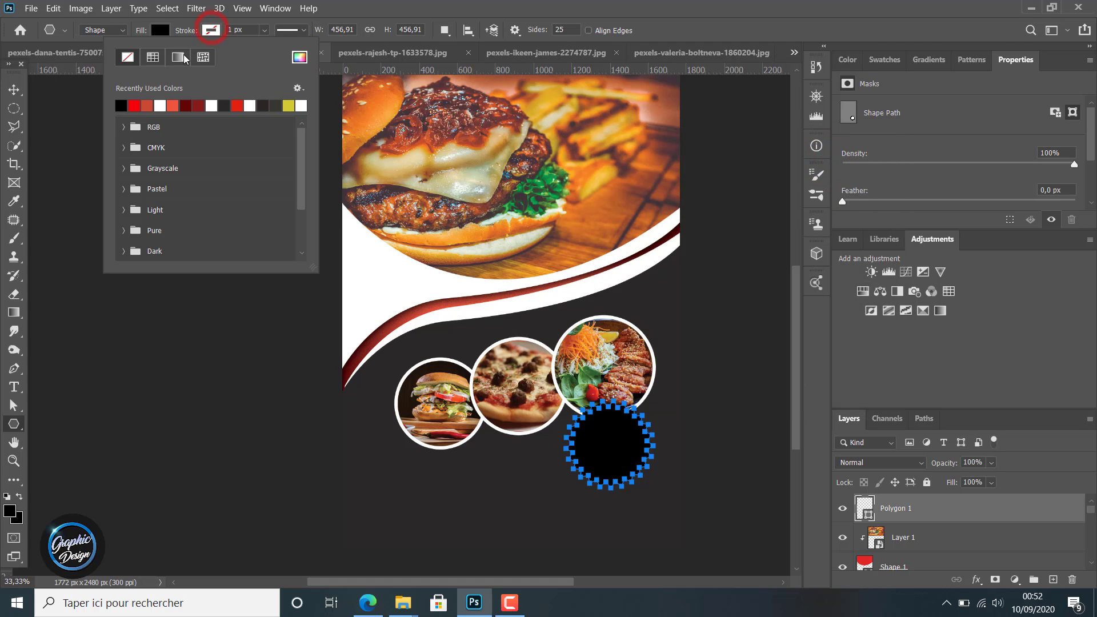
pyautogui.click(299, 57)
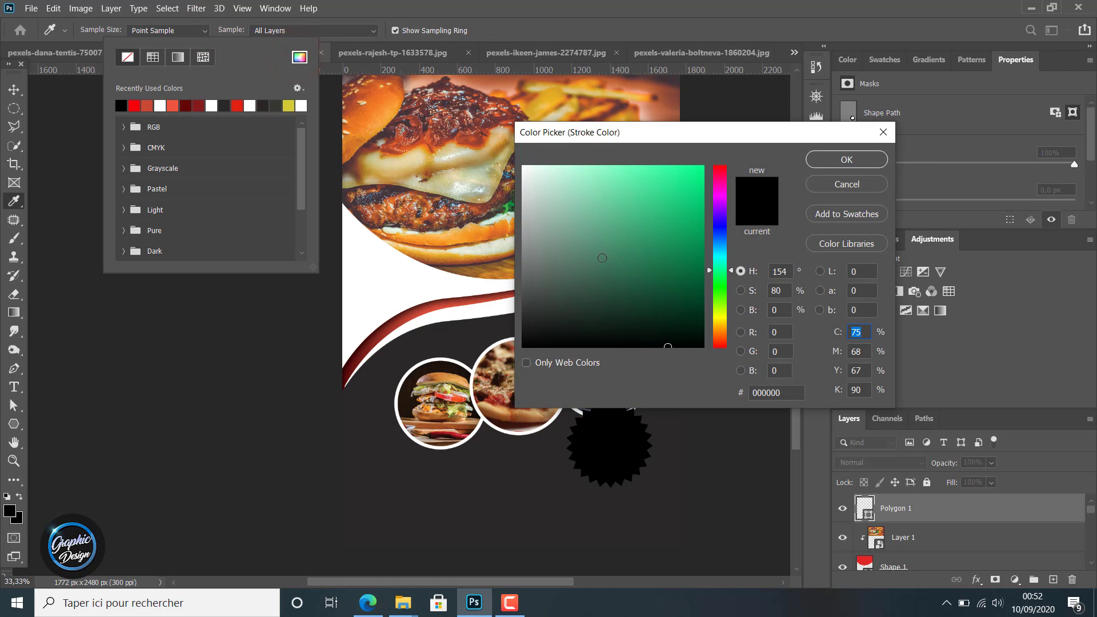
pyautogui.moveTo(723, 191)
pyautogui.mouseDown()
pyautogui.moveTo(721, 170)
pyautogui.moveTo(664, 183)
pyautogui.mouseUp()
pyautogui.click(816, 155)
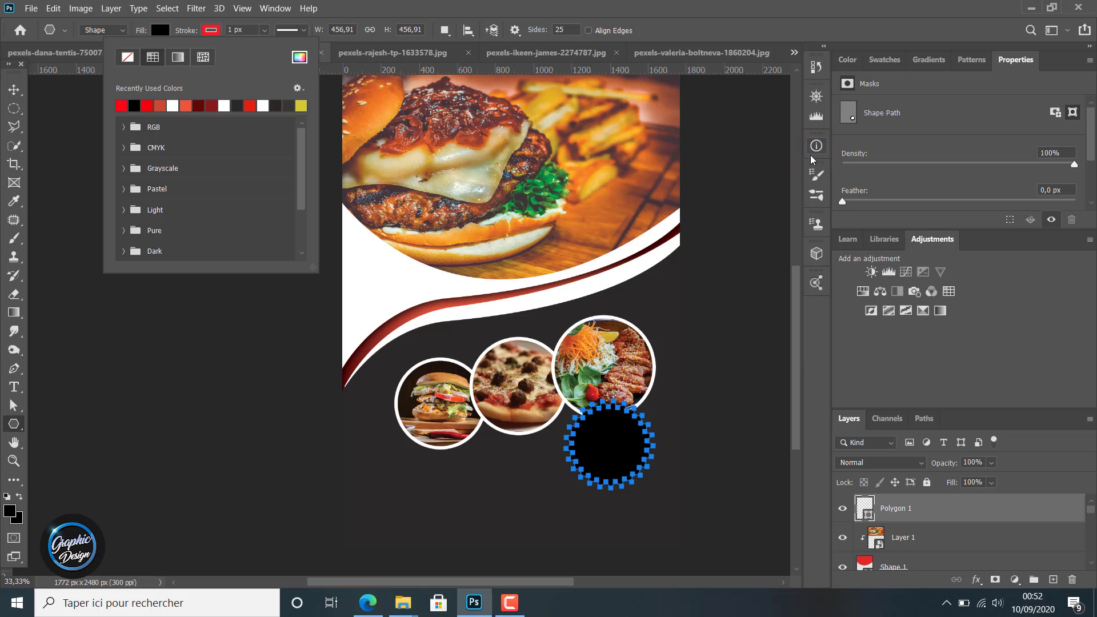
pyautogui.click(264, 30)
pyautogui.moveTo(267, 47); pyautogui.dragTo(271, 48)
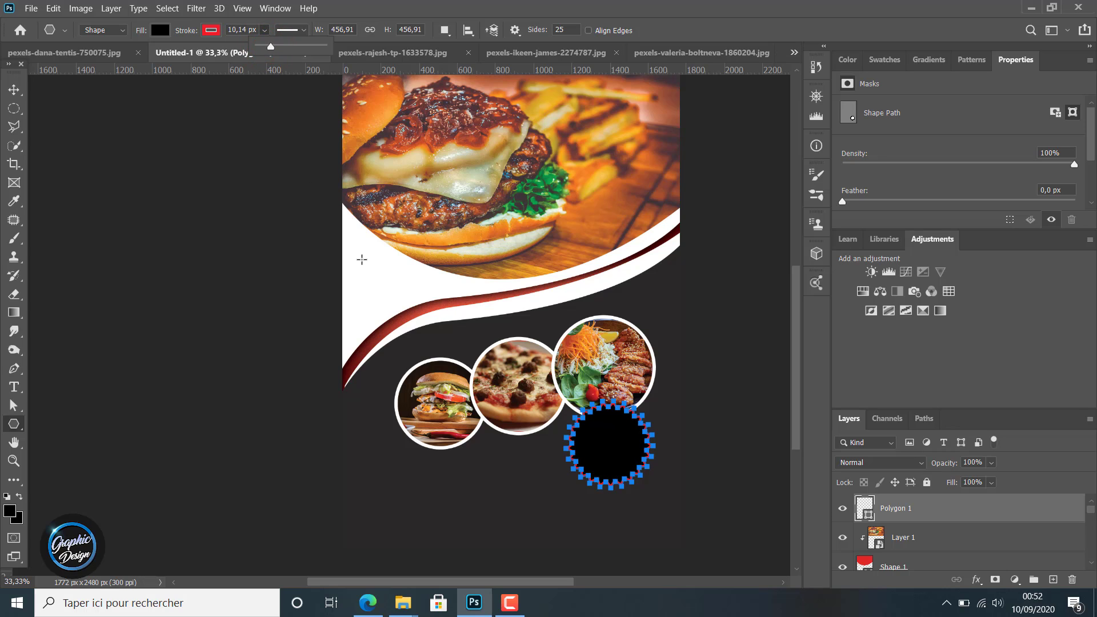
# - Move the star onto the largest circle's upper-right edge and scale it to about 74.63%, centred at about X 1566, Y 1293 px
pyautogui.click(14, 90)
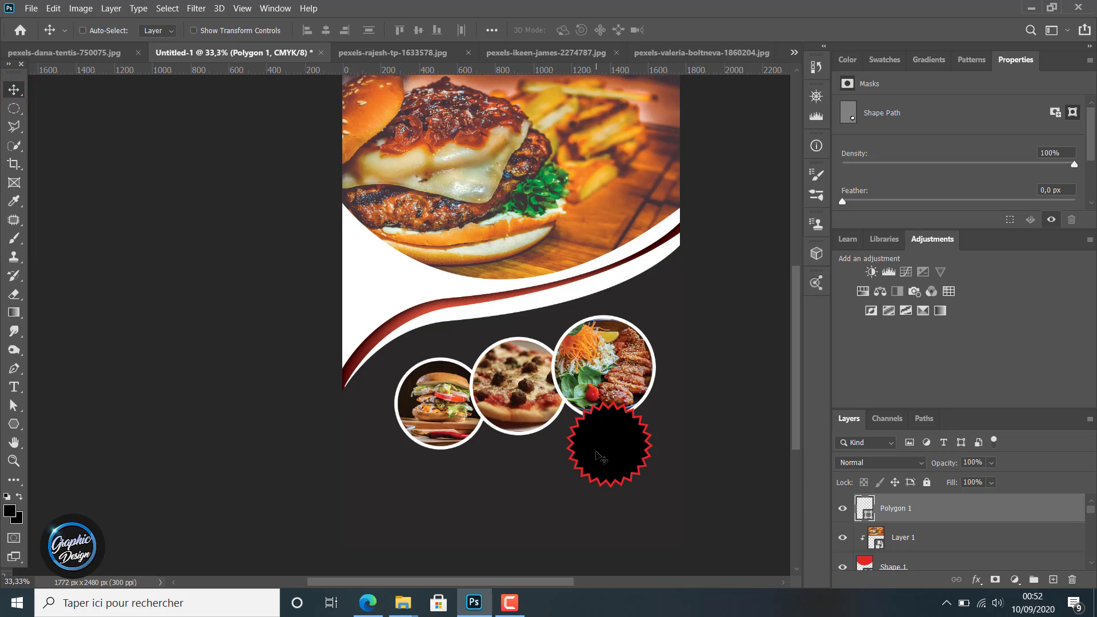
pyautogui.moveTo(606, 448); pyautogui.dragTo(642, 330)
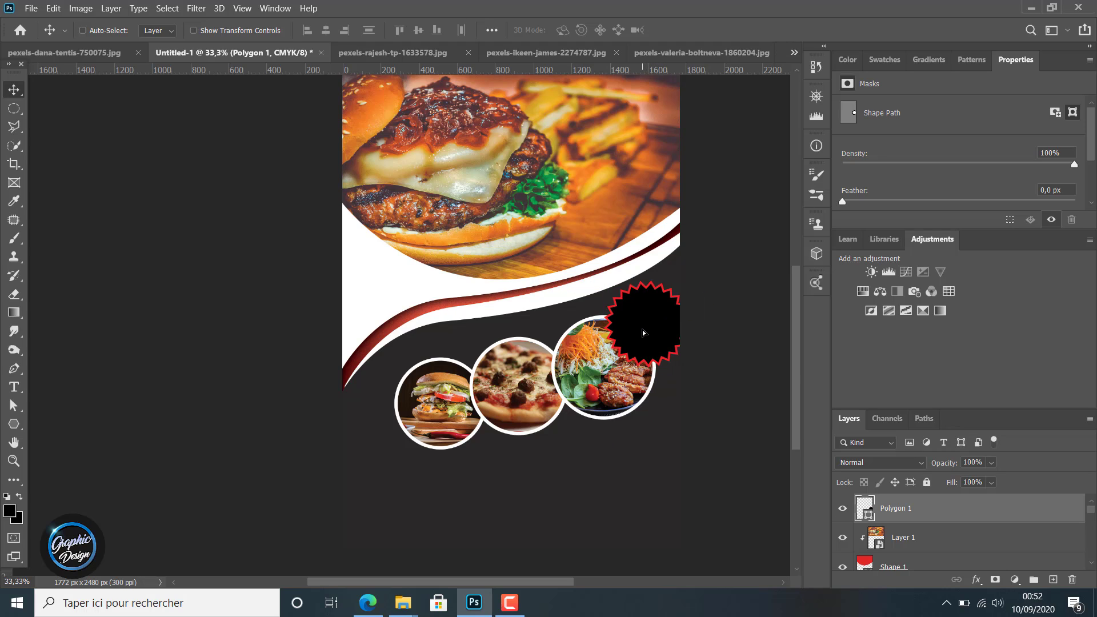
pyautogui.hotkey('ctrl', 't')
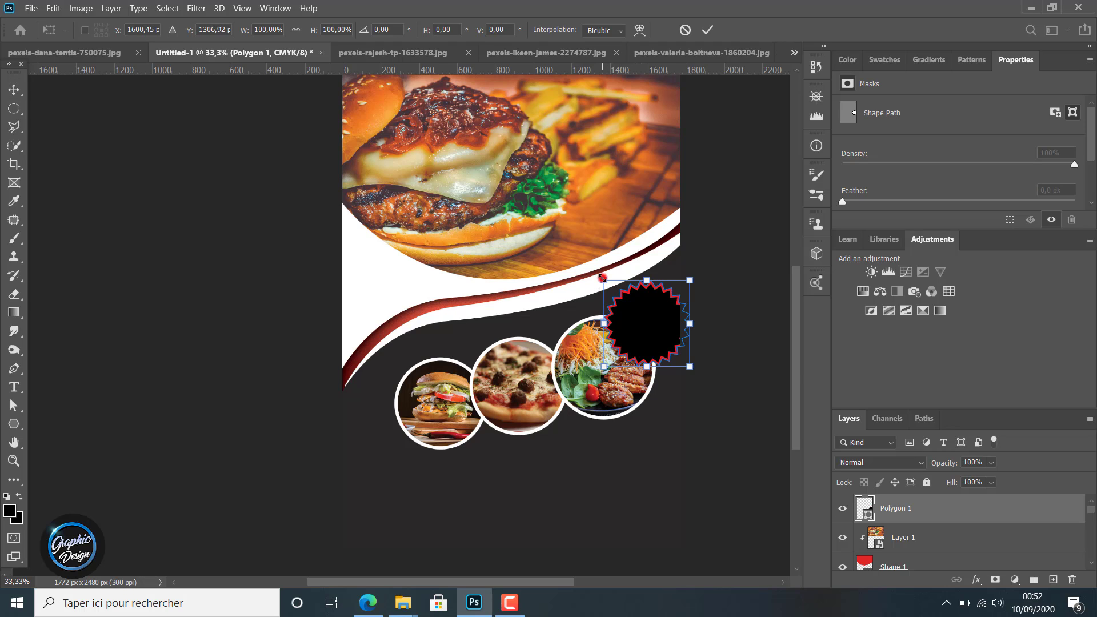
pyautogui.moveTo(602, 278); pyautogui.dragTo(625, 299)
pyautogui.moveTo(658, 334); pyautogui.dragTo(641, 321)
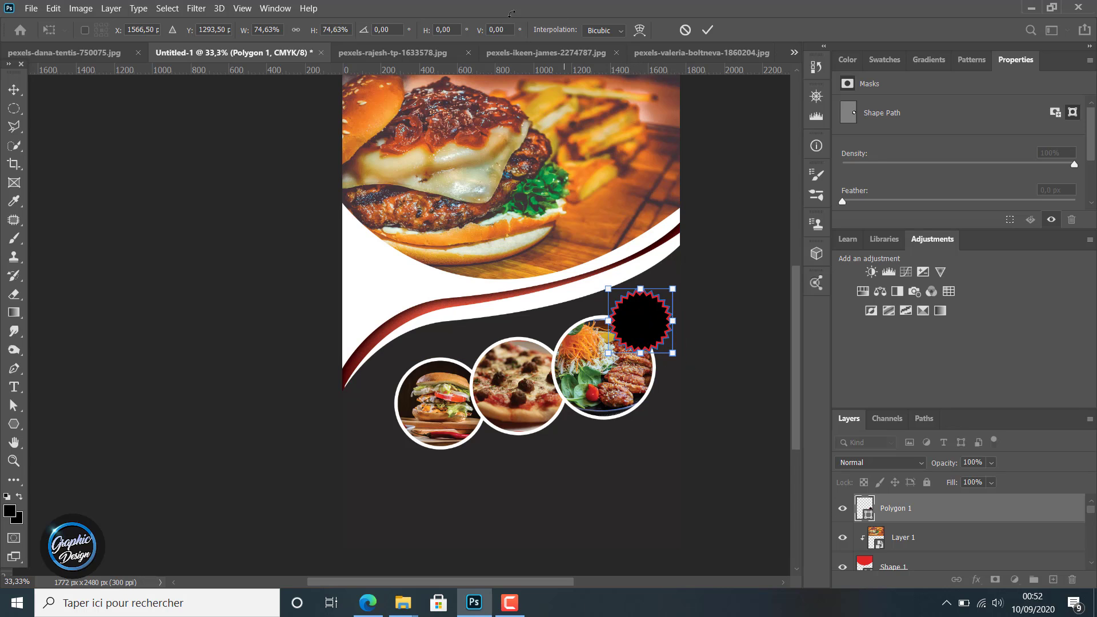
pyautogui.click(701, 30)
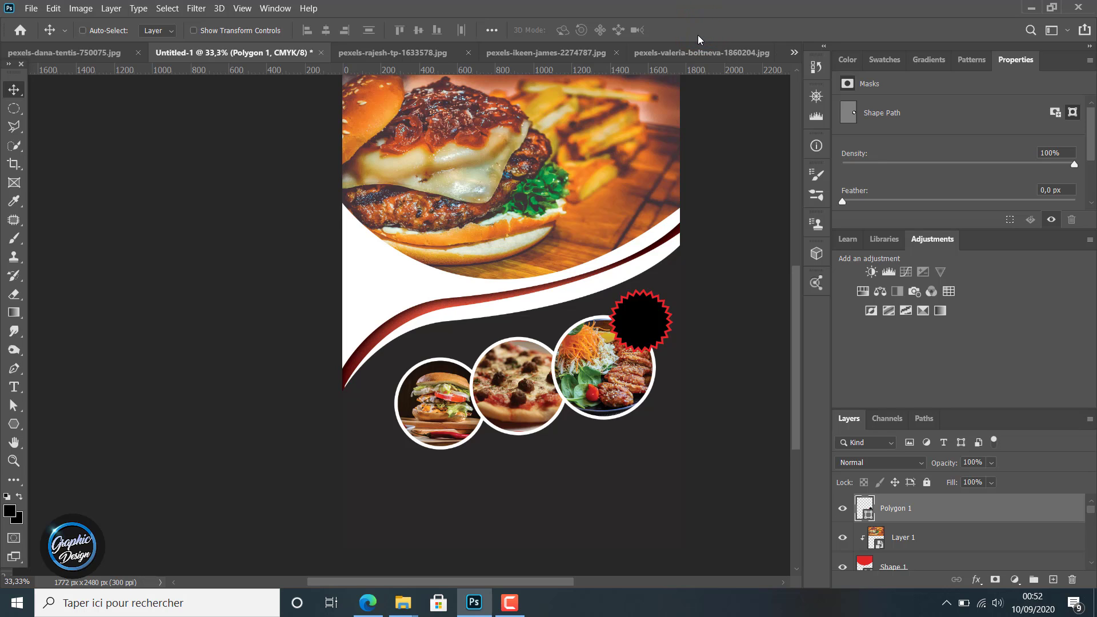
# - Scale the star badge to about 93.55% and reposition it on the salad circle, centred at about X 1583, Y 1282 px
pyautogui.press('z')
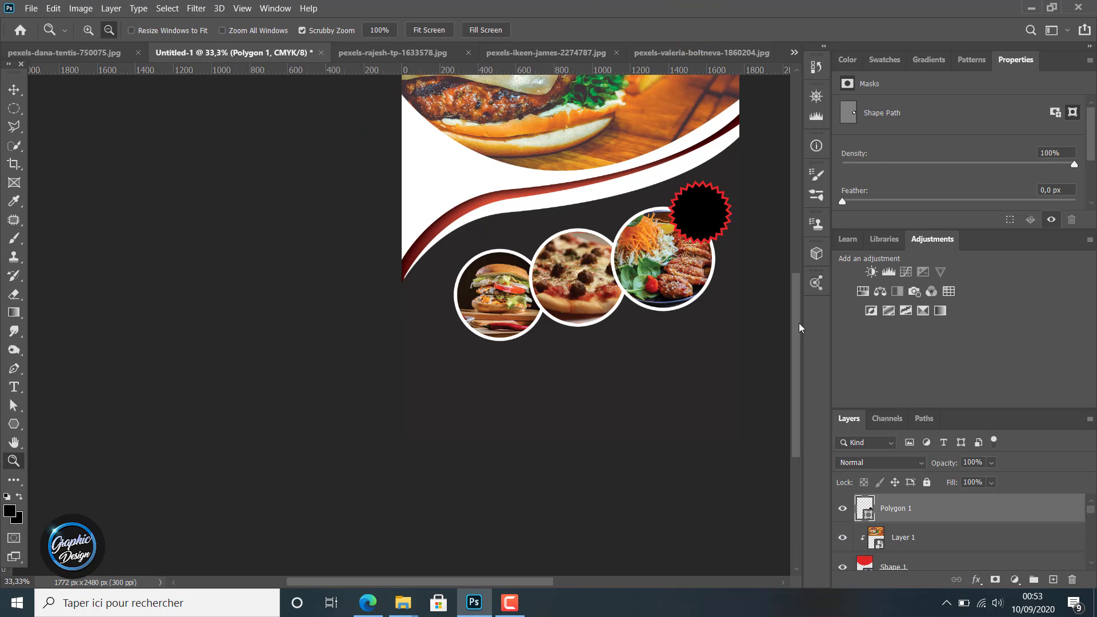
pyautogui.moveTo(799, 324); pyautogui.dragTo(807, 295)
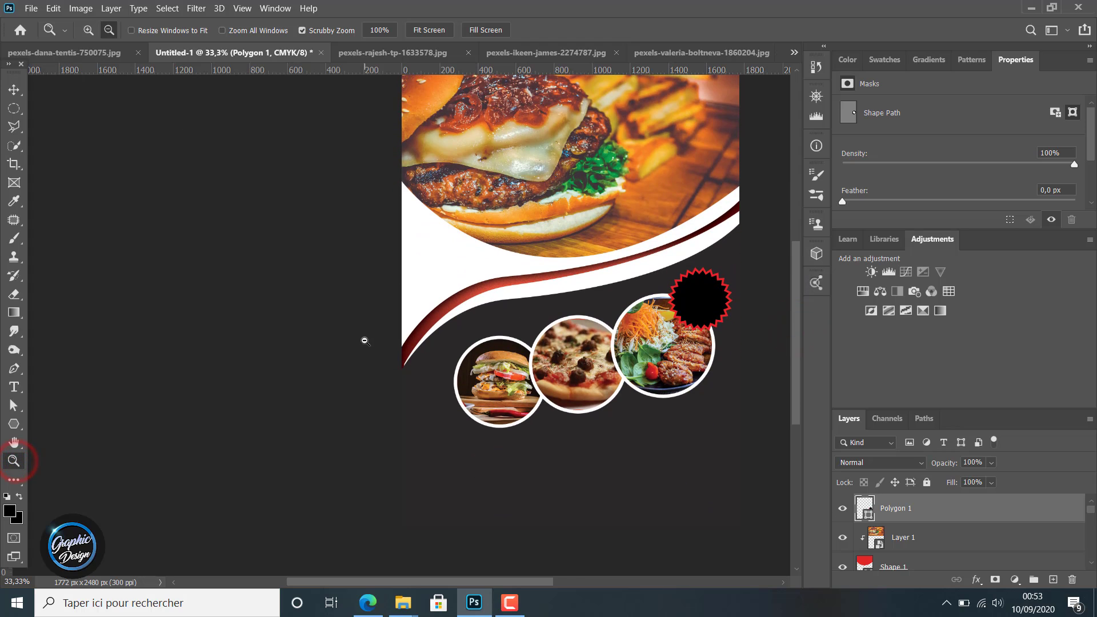
pyautogui.press('alt')
pyautogui.click(389, 363)
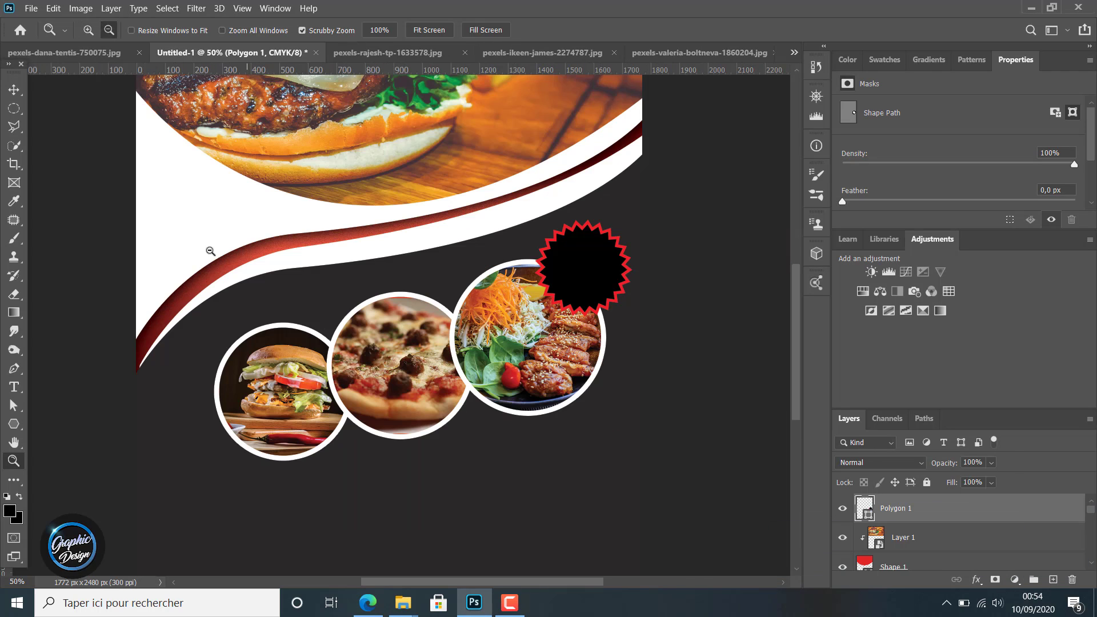
pyautogui.hotkey('ctrl', 't')
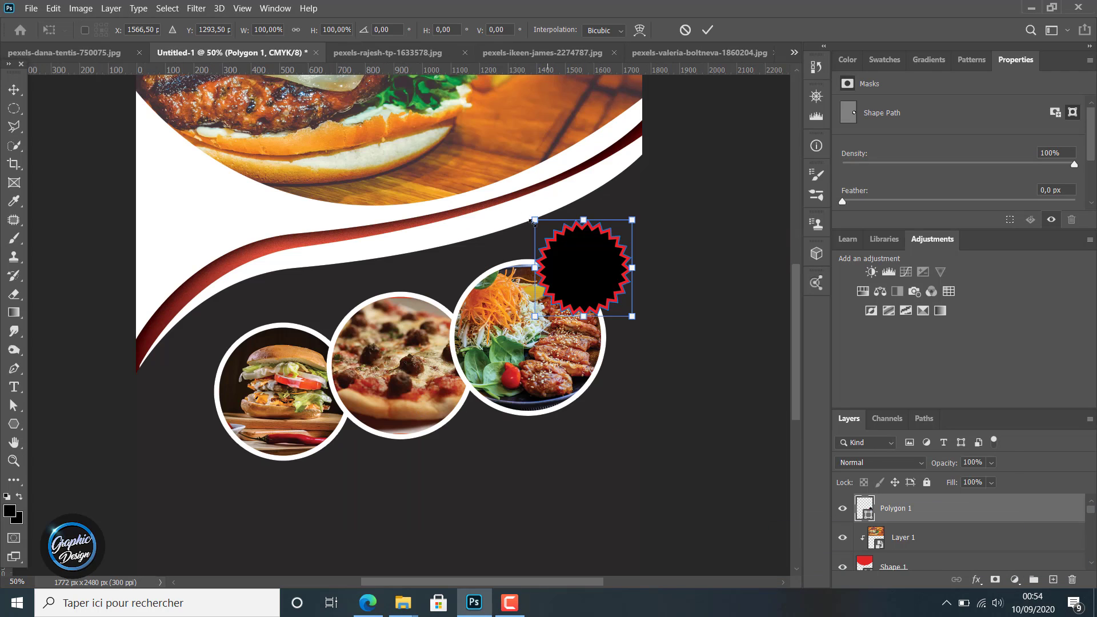
pyautogui.moveTo(534, 220); pyautogui.dragTo(540, 227)
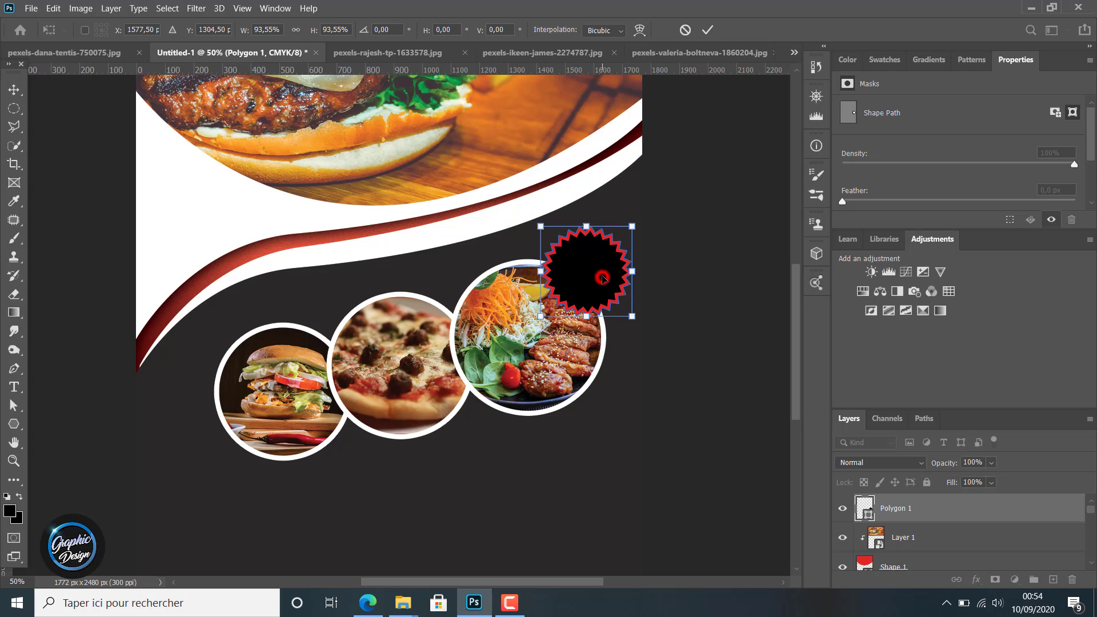
pyautogui.moveTo(606, 282); pyautogui.dragTo(606, 275)
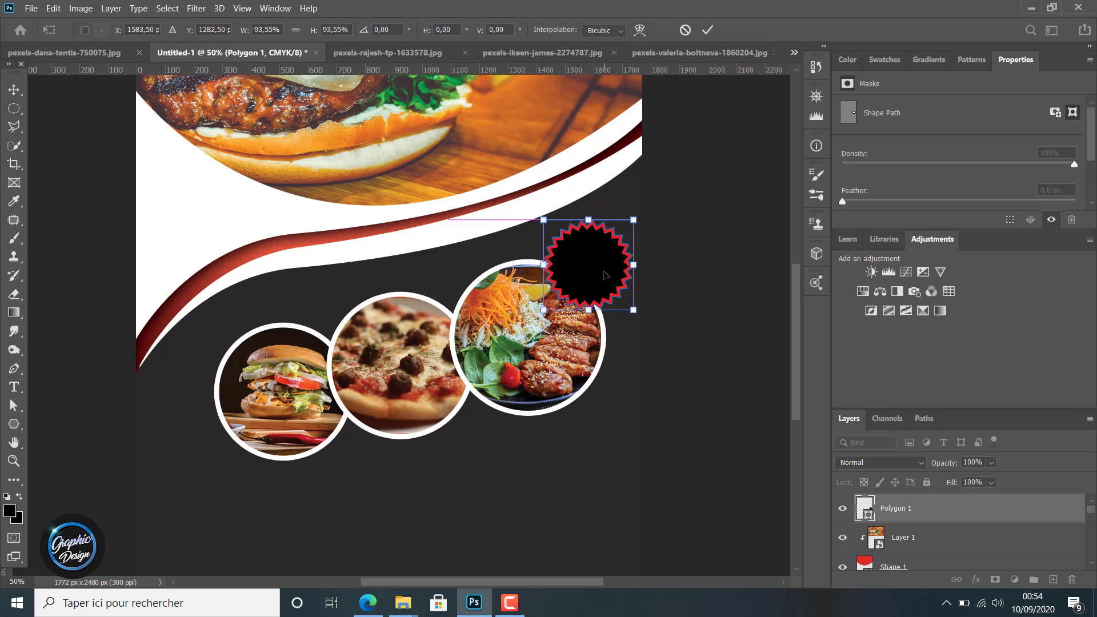
pyautogui.click(707, 30)
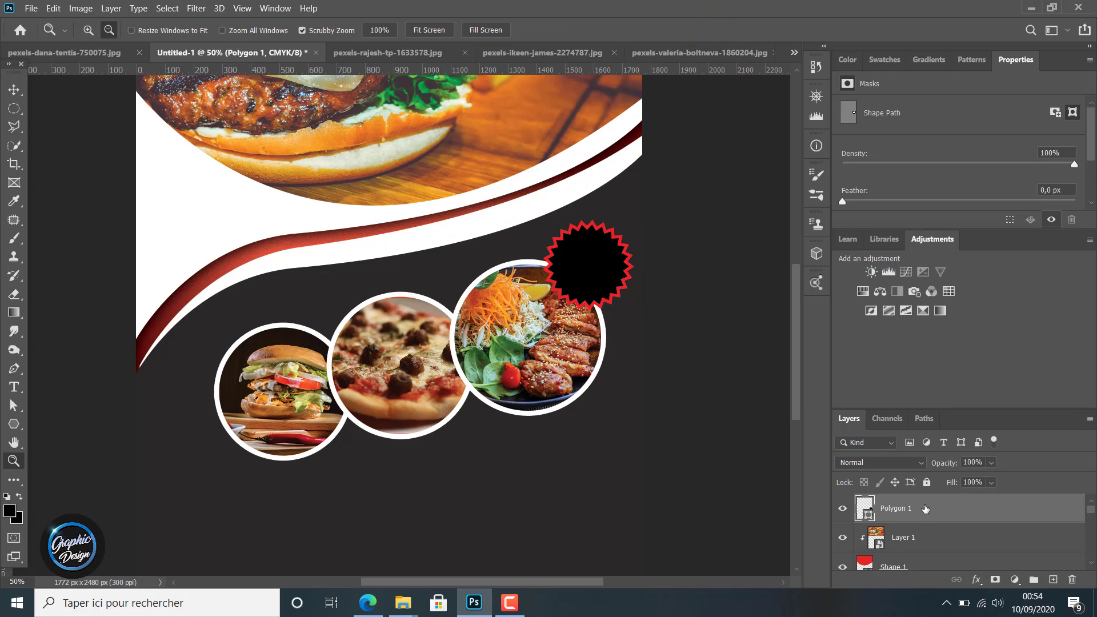
# - Duplicate the Polygon 1 star and place the copy over the outer left edge of the small burger circle
pyautogui.hotkey('ctrl', 'j')
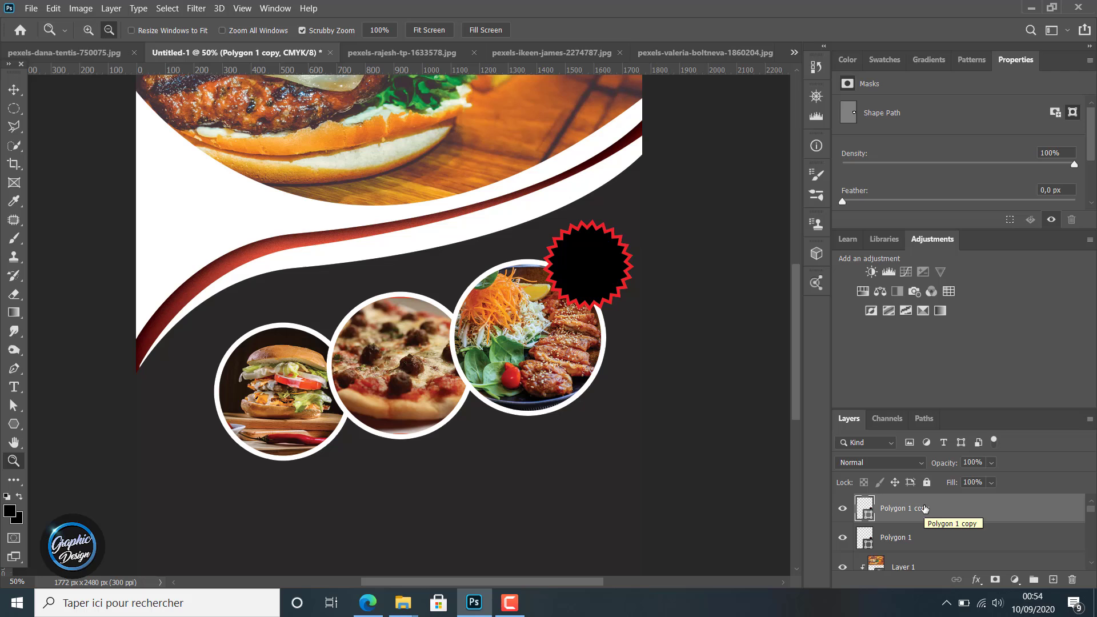
pyautogui.click(14, 90)
pyautogui.moveTo(587, 264); pyautogui.dragTo(204, 393)
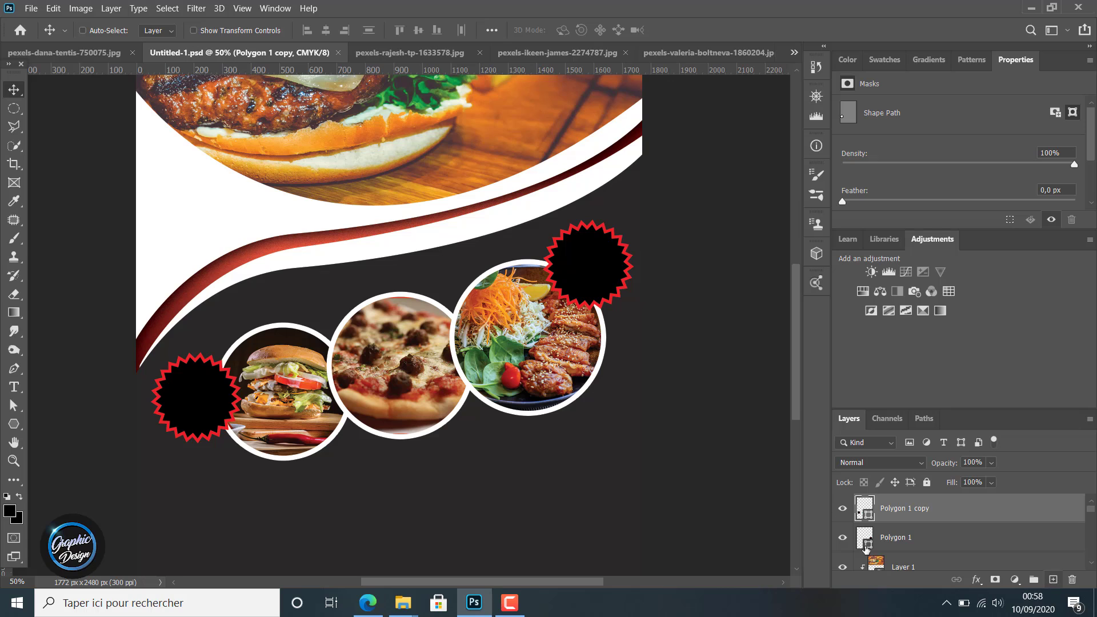
# - Create a text box about 718 × 418 px over the pizza and salad circles, clear its placeholder text and set the size to 60 pt
pyautogui.click(14, 385)
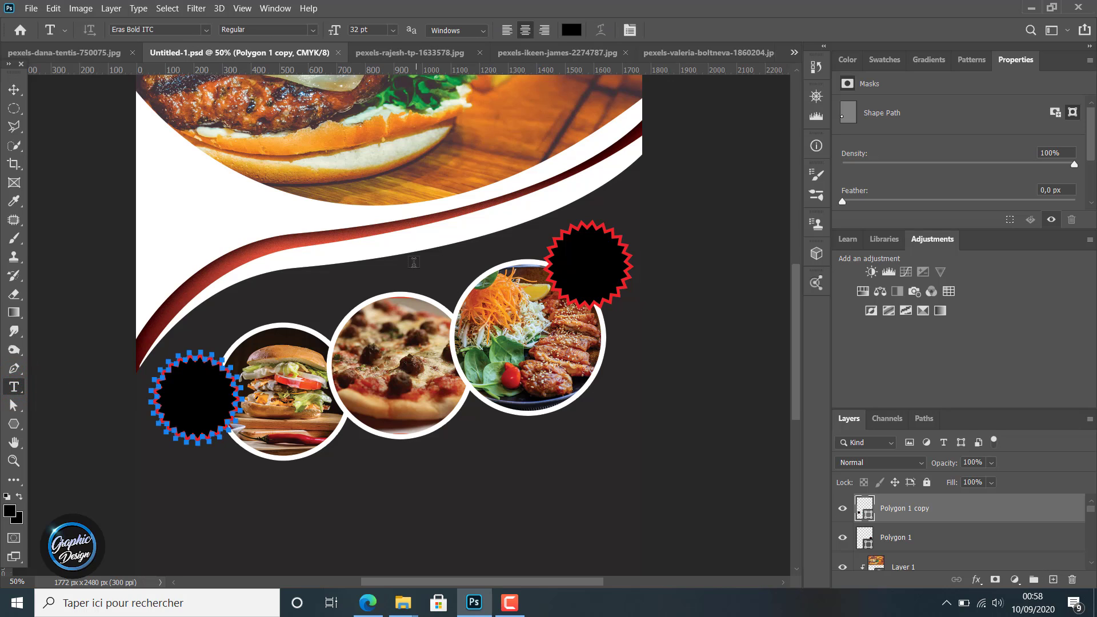
pyautogui.moveTo(409, 265); pyautogui.dragTo(614, 382)
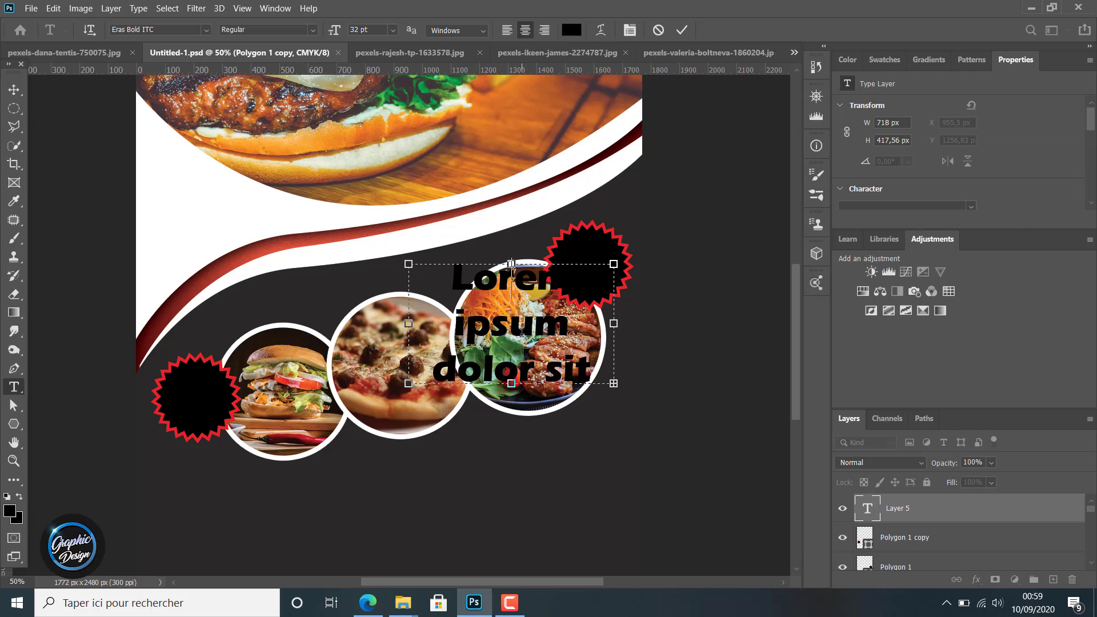
pyautogui.press('BackSpace')
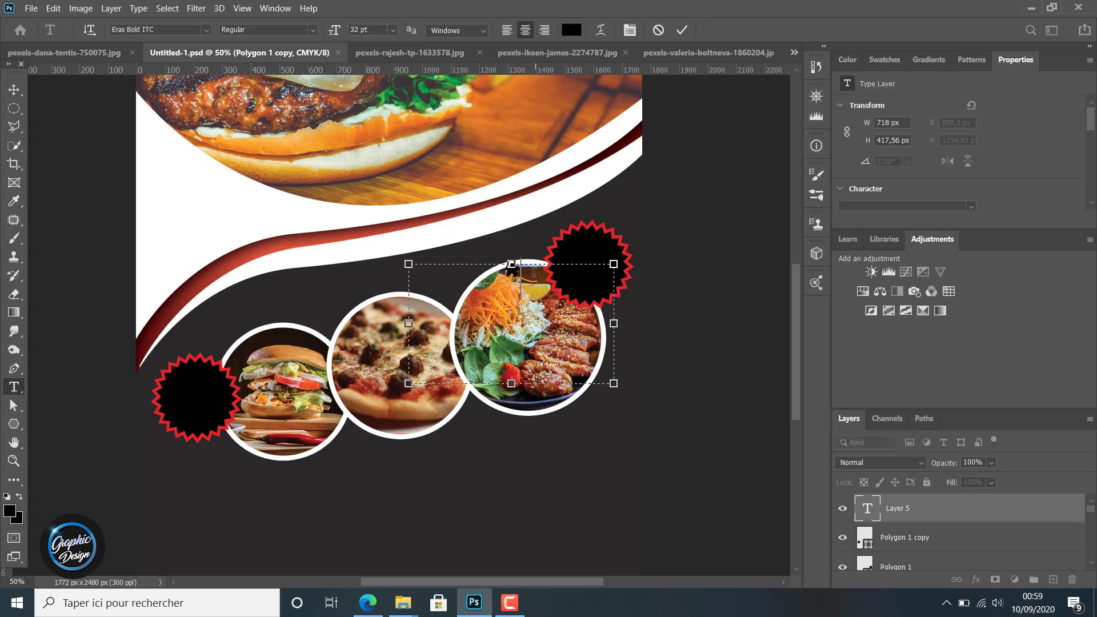
pyautogui.moveTo(529, 273); pyautogui.dragTo(485, 269)
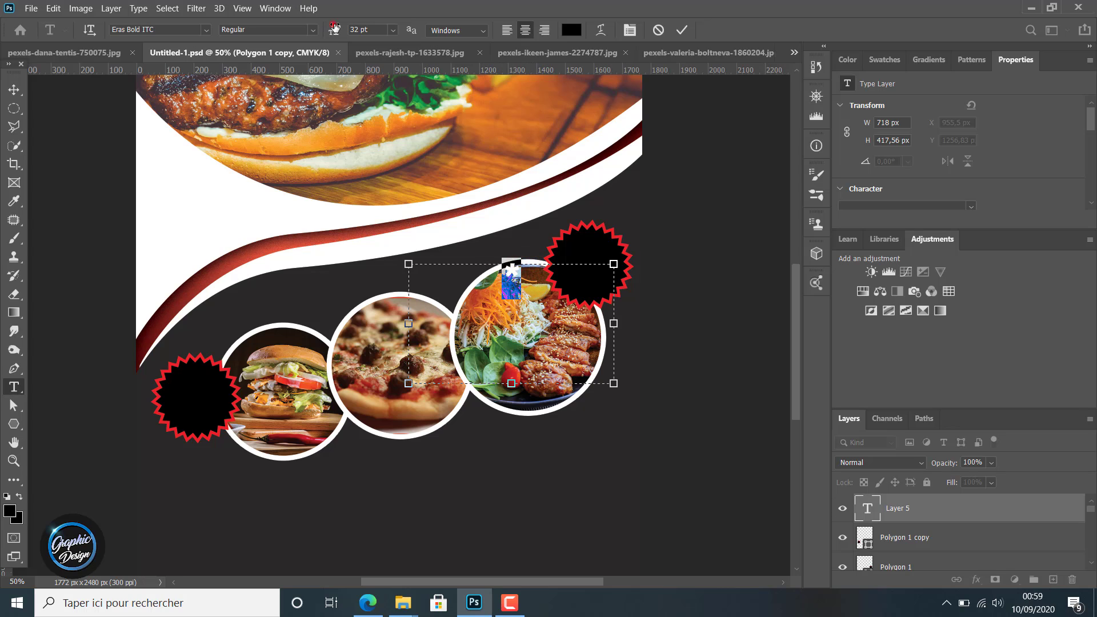
pyautogui.moveTo(334, 27); pyautogui.dragTo(359, 27)
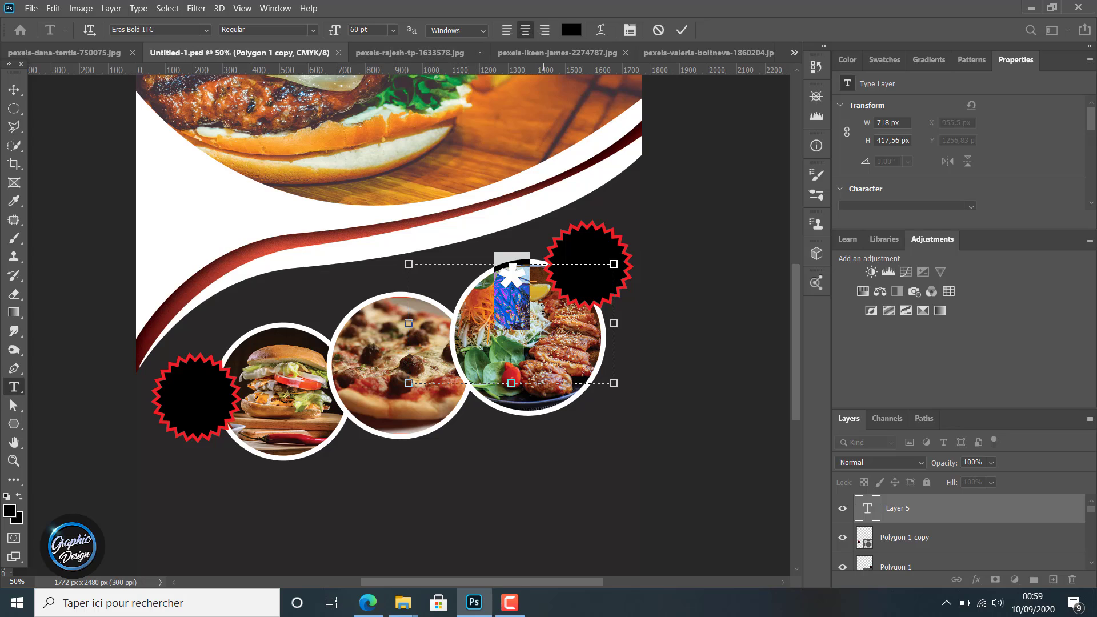
# - Clear the stray characters from the text box, make the text white and enter "3.5$"
pyautogui.press('BackSpace')
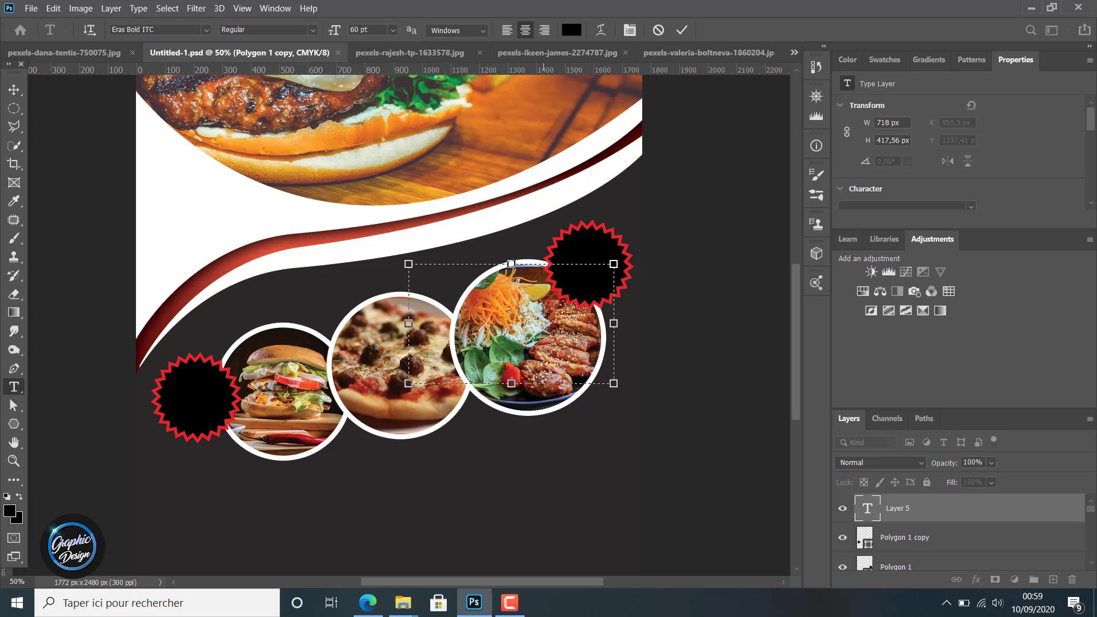
pyautogui.write('ù')
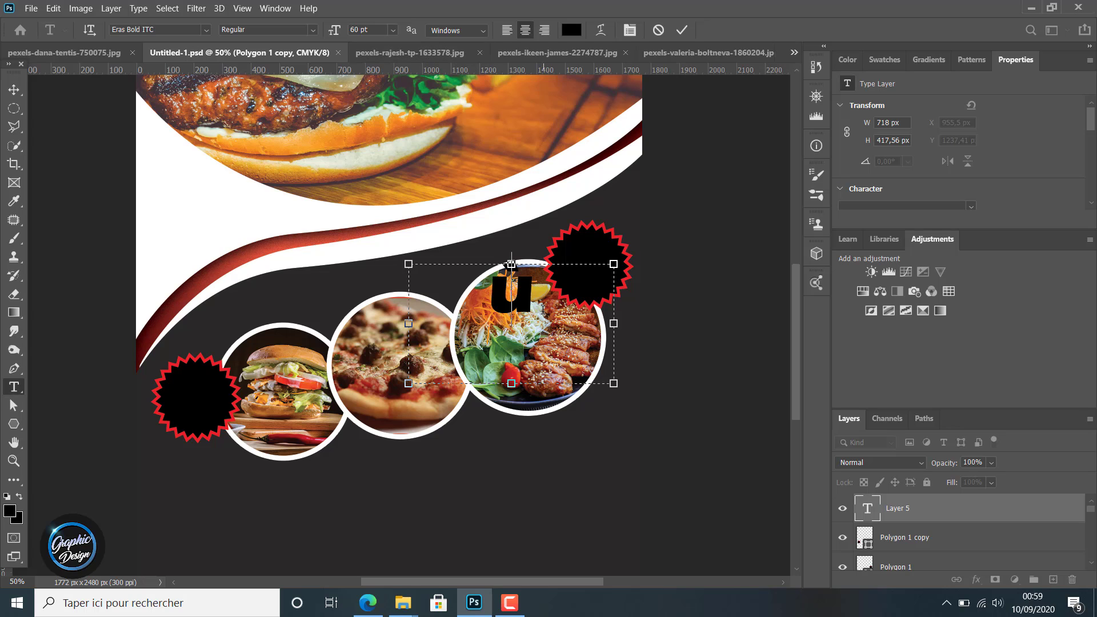
pyautogui.press('BackSpace')
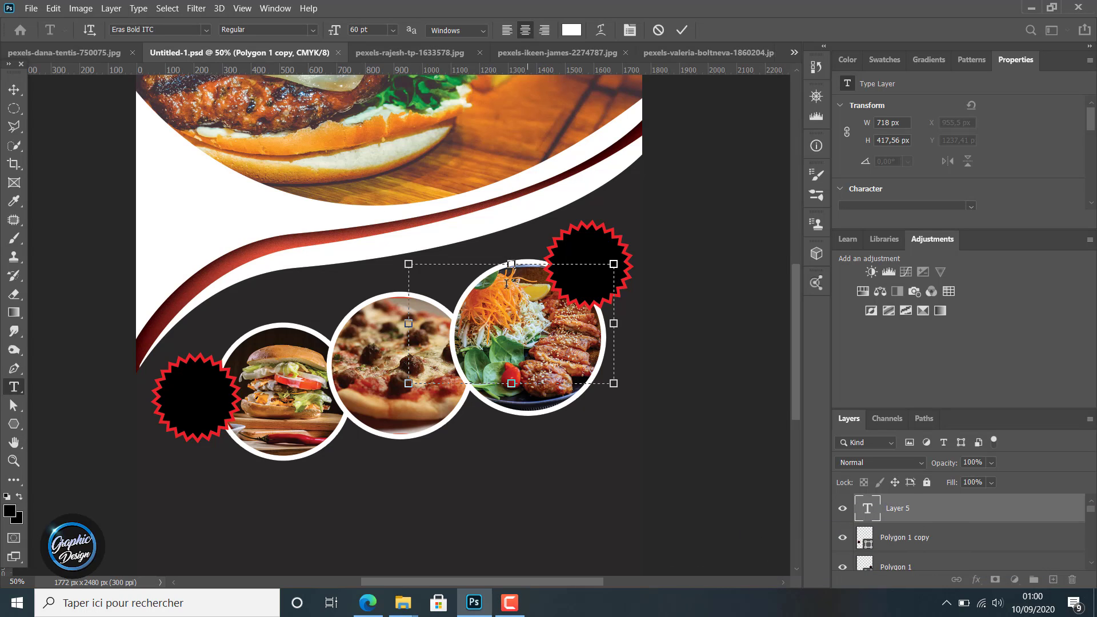
pyautogui.click(504, 303)
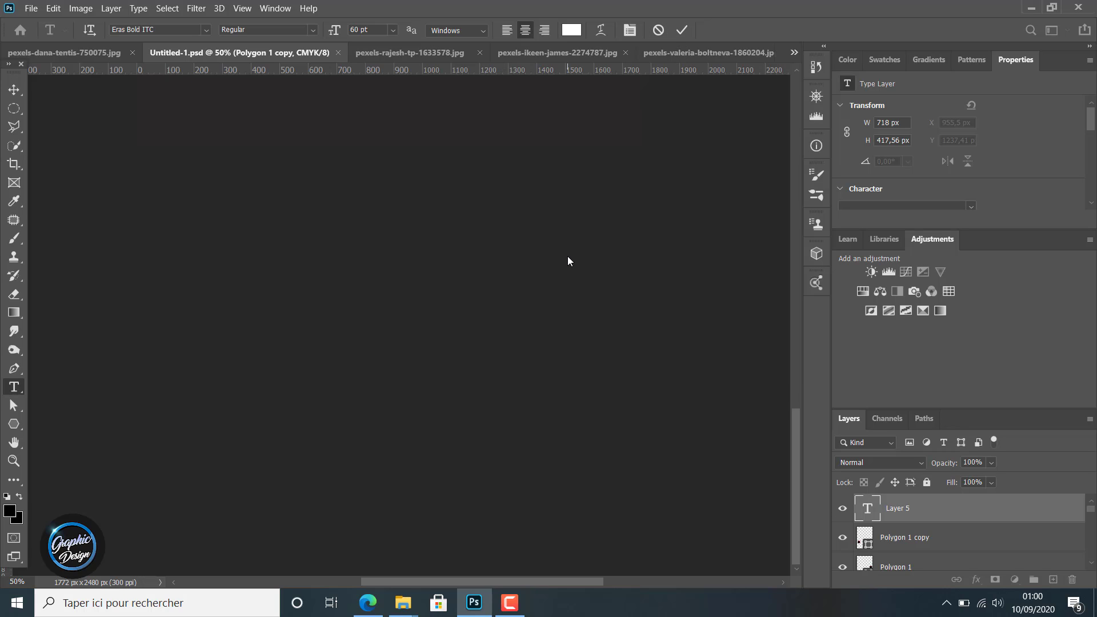
pyautogui.scroll(10, 568, 256)
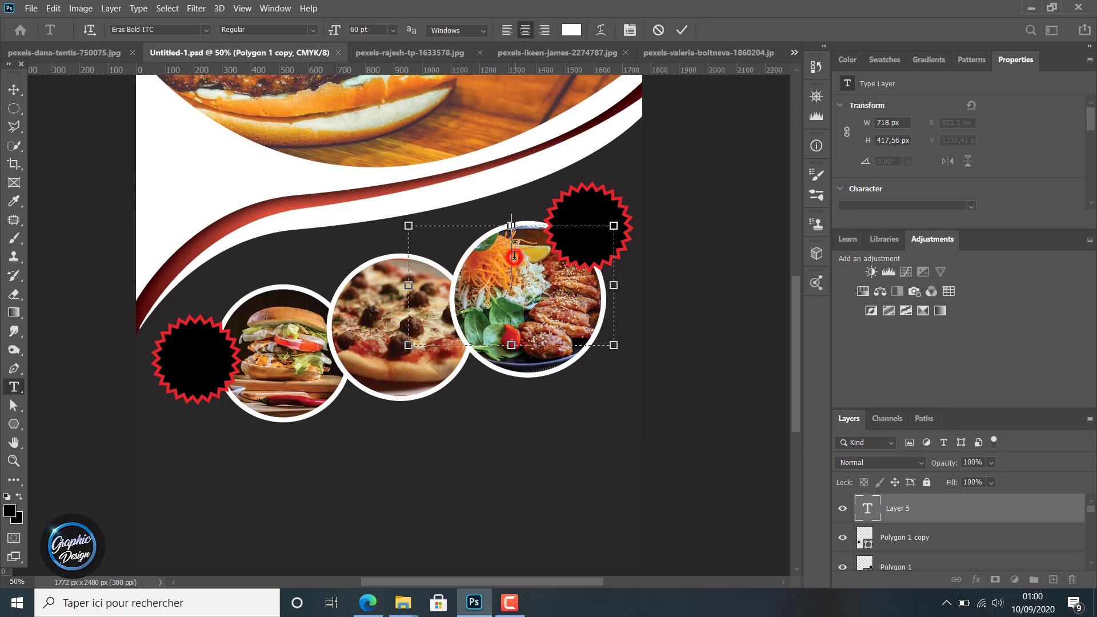
pyautogui.write('3')
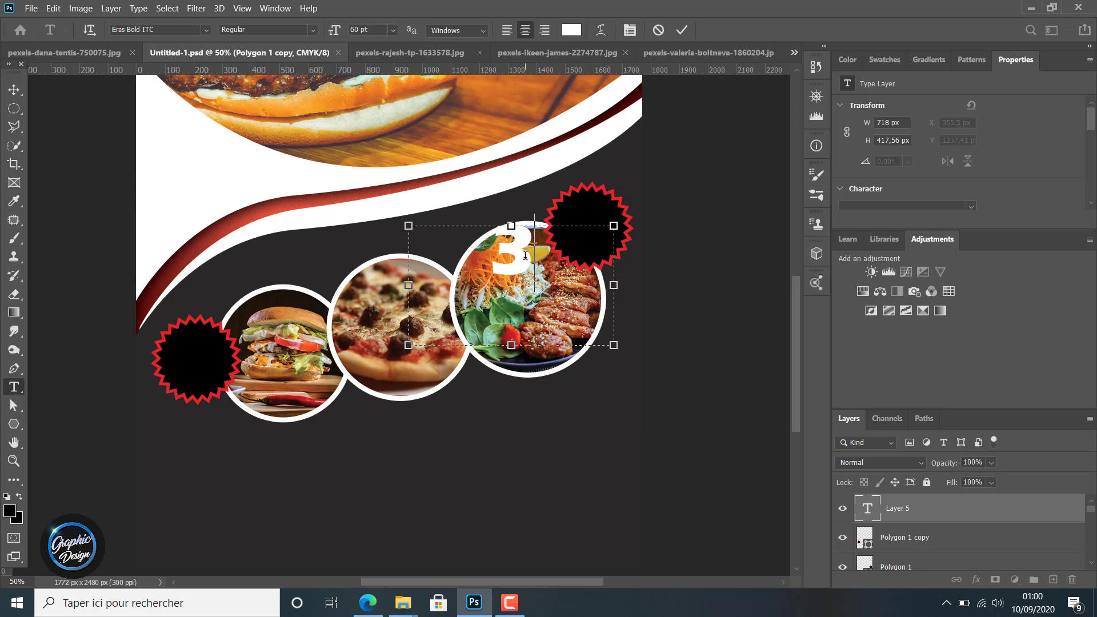
pyautogui.write('.5')
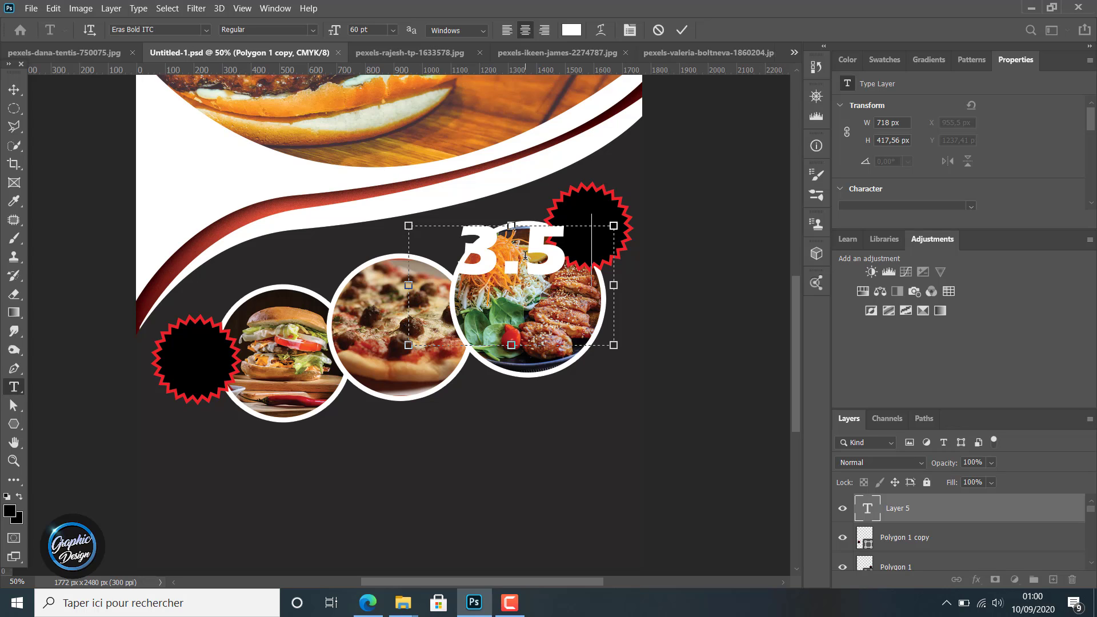
pyautogui.write('$')
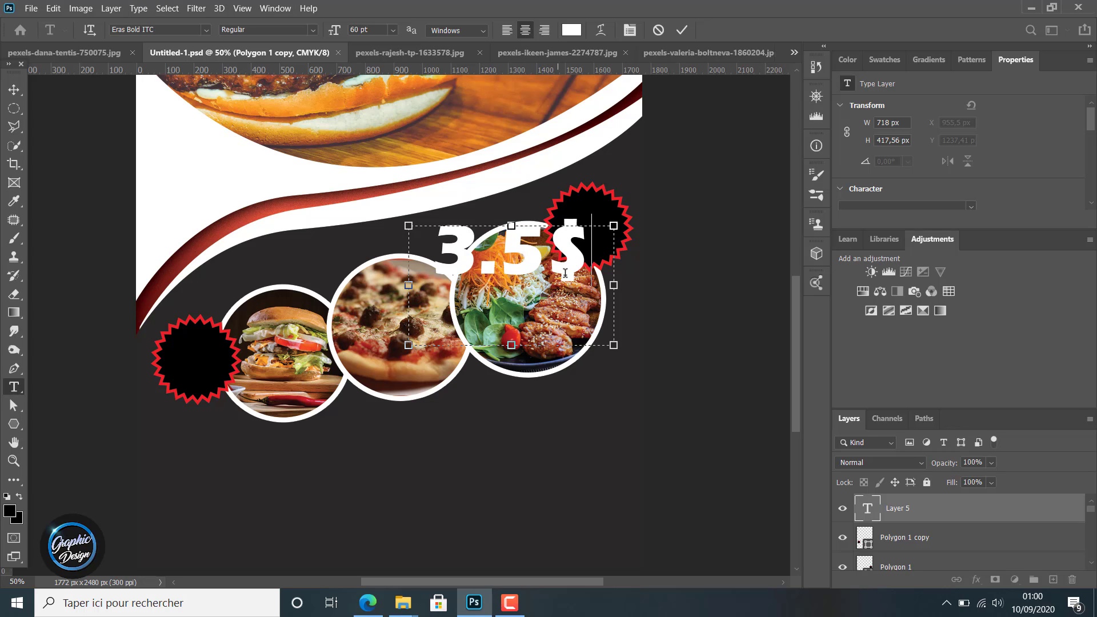
# - Set the whole "3.5$" text in the Impact font at 32 pt
pyautogui.hotkey('ctrl', 'a')
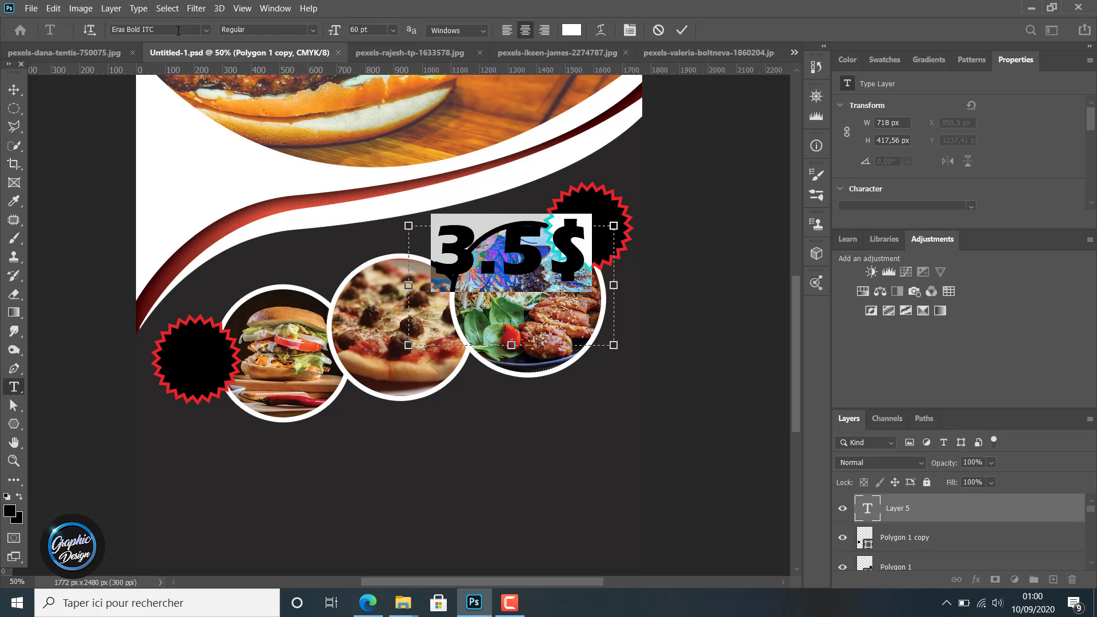
pyautogui.click(204, 30)
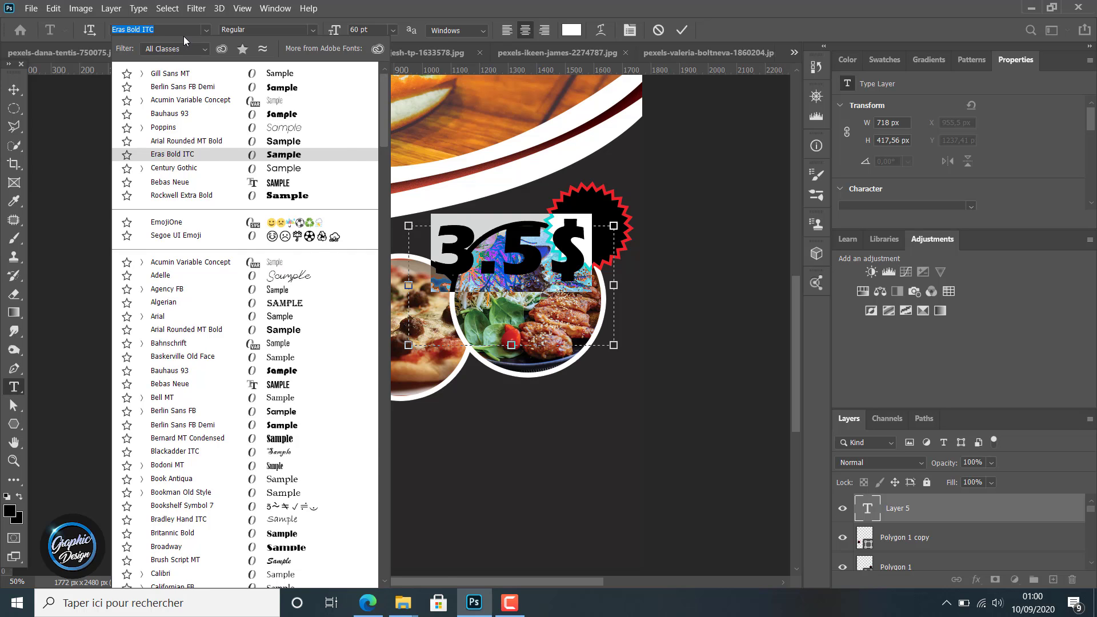
pyautogui.write('impact')
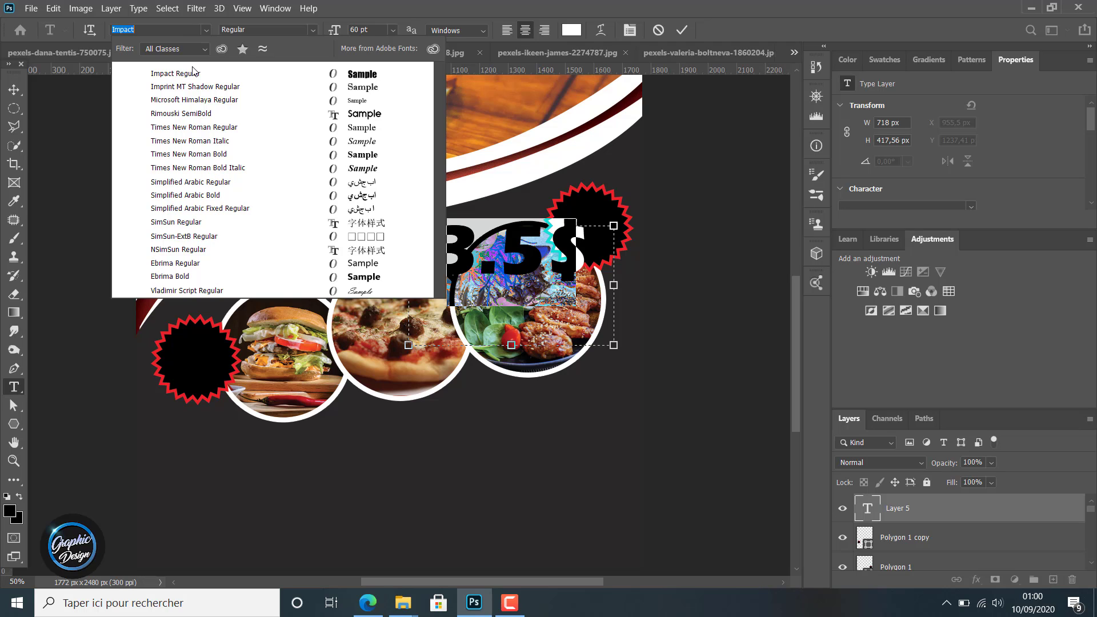
pyautogui.click(192, 70)
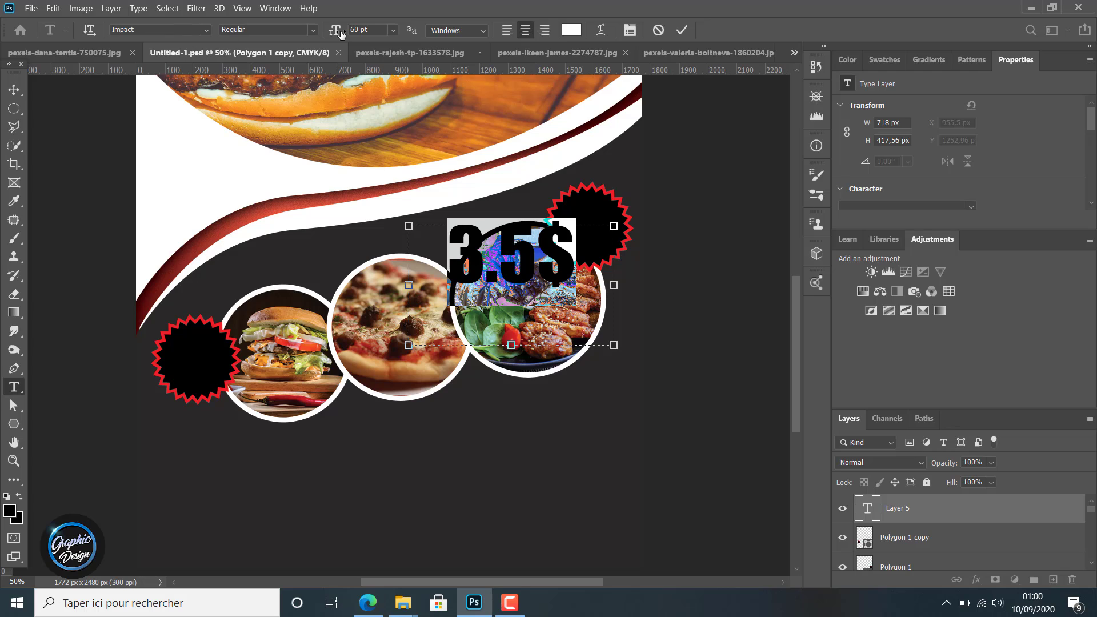
pyautogui.moveTo(335, 30); pyautogui.dragTo(330, 30)
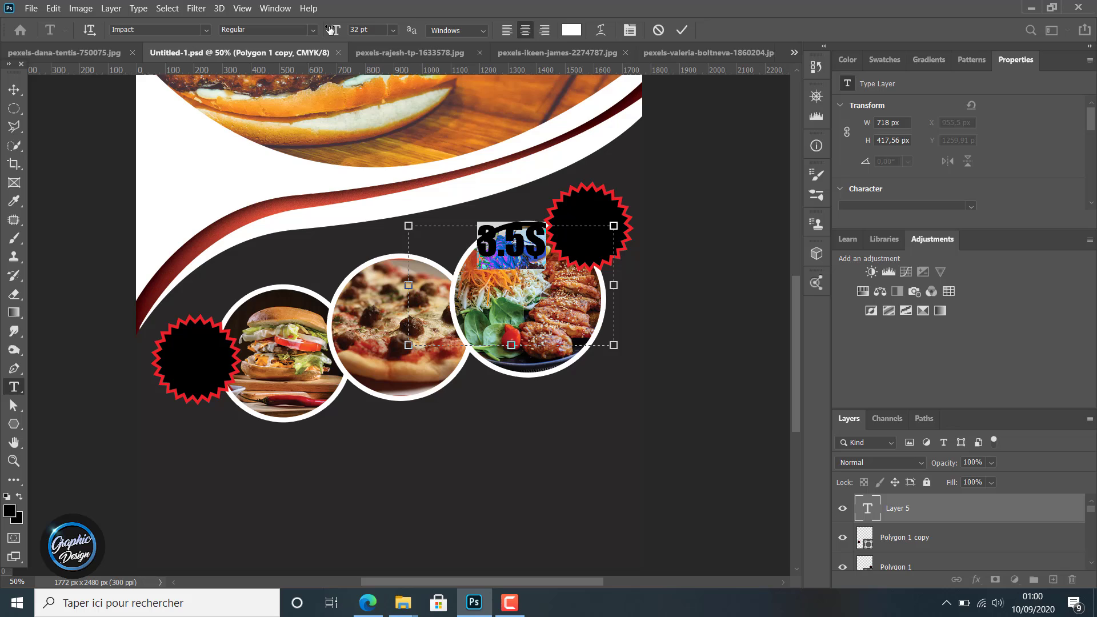
# - Move the "3.5$" text onto the star badge above the salad circle, at about X 1188.5, Y 1179 px
pyautogui.click(13, 89)
pyautogui.moveTo(548, 236); pyautogui.dragTo(614, 212)
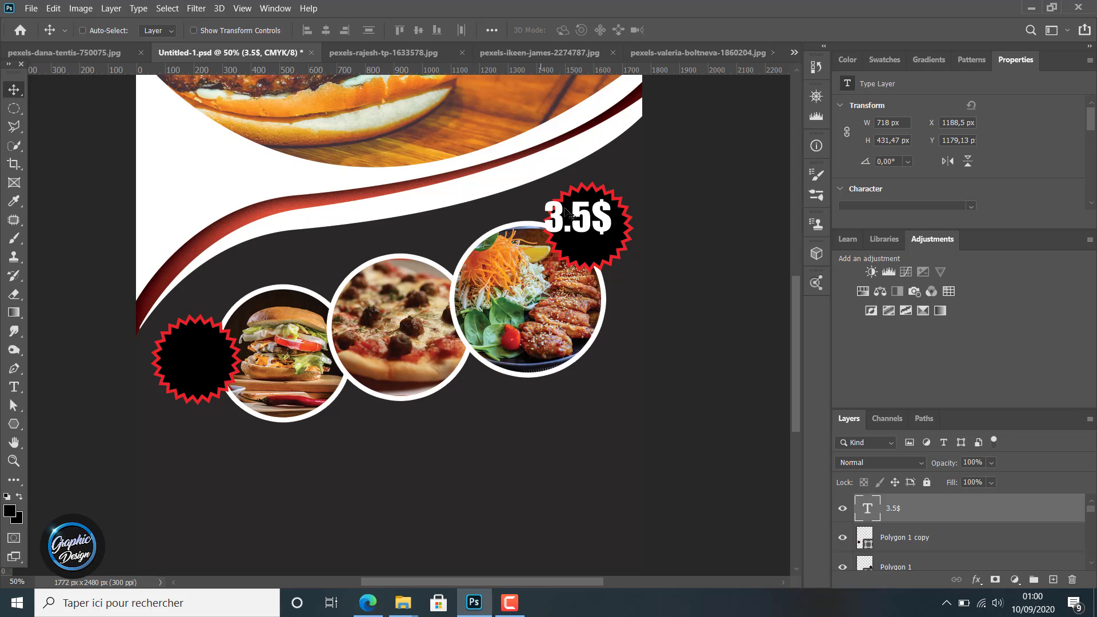
pyautogui.hotkey('ctrl', 't')
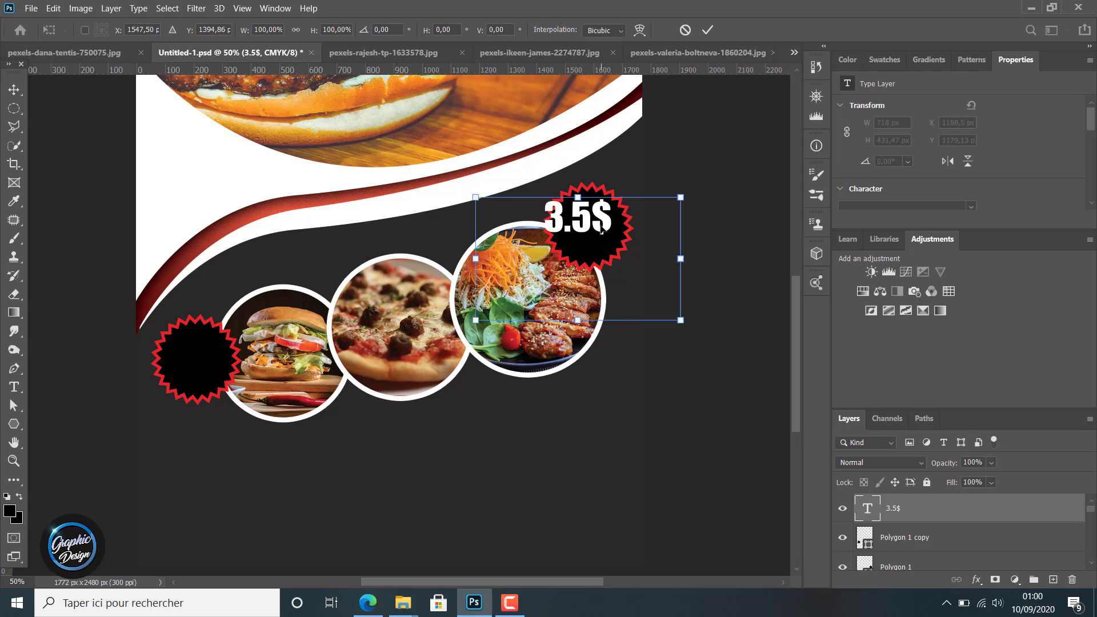
pyautogui.doubleClick(601, 228)
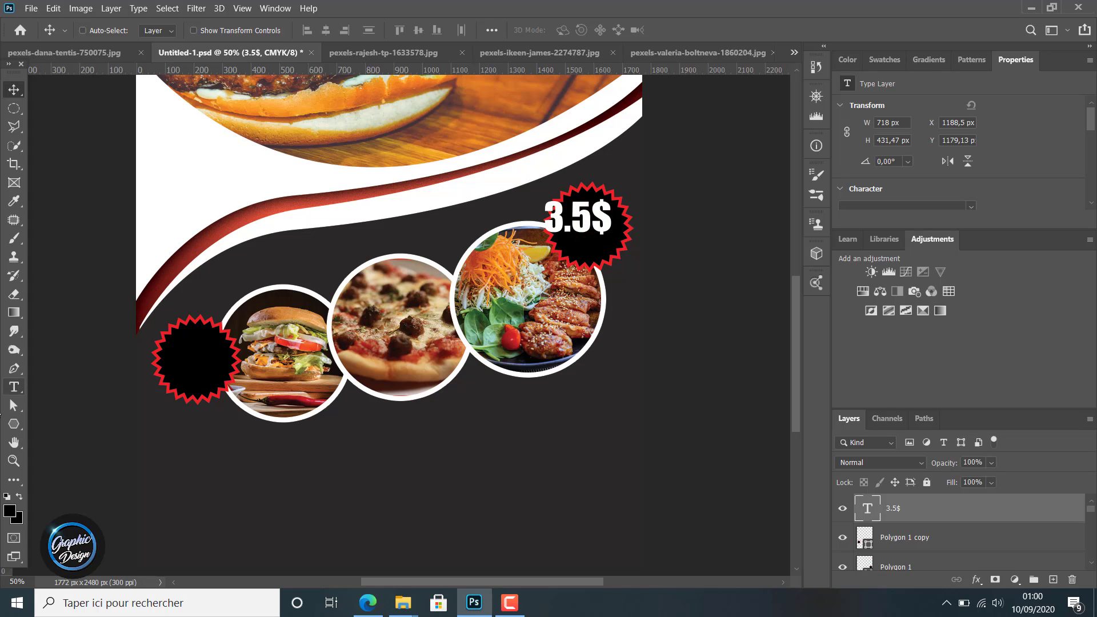
# - Reduce the "3.5$" text on the star badge to 20 pt
pyautogui.click(20, 384)
pyautogui.doubleClick(567, 221)
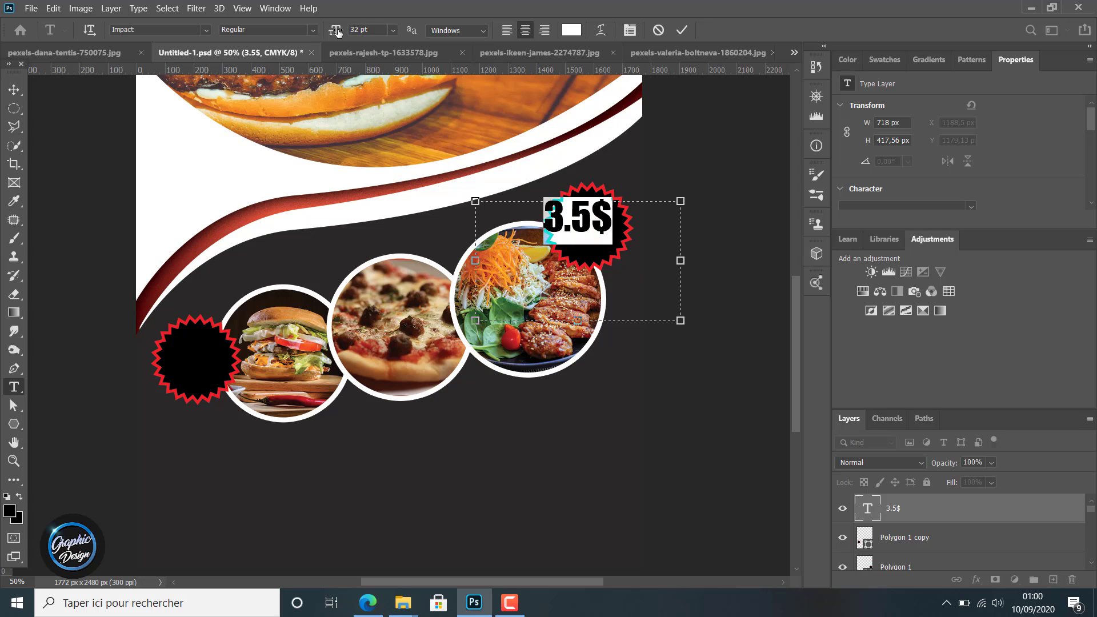
pyautogui.moveTo(337, 32); pyautogui.dragTo(332, 28)
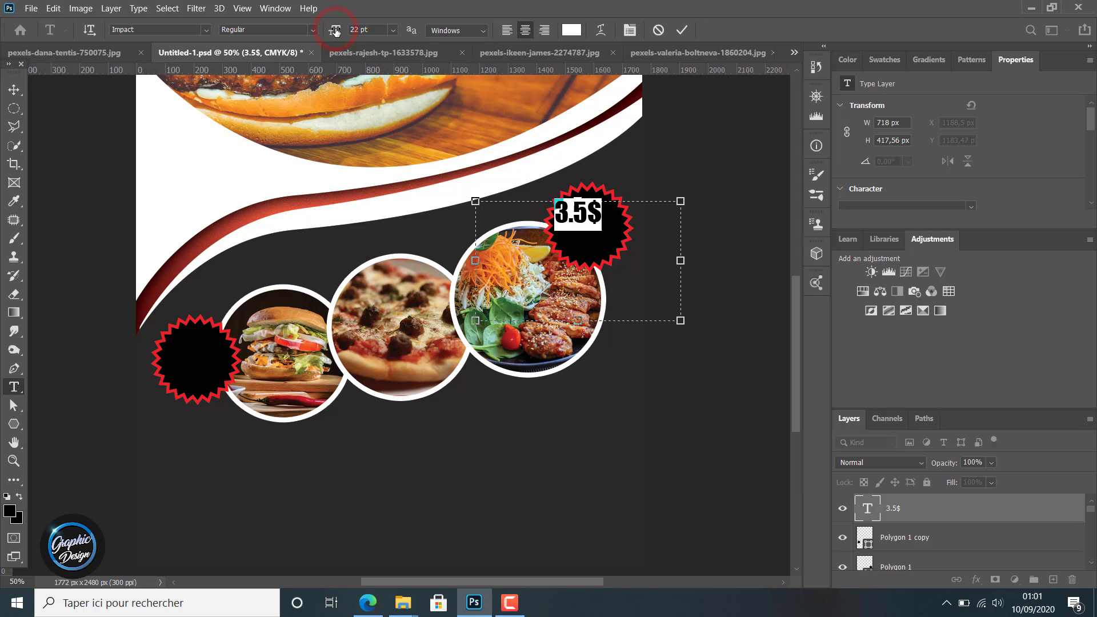
pyautogui.moveTo(334, 32); pyautogui.dragTo(334, 31)
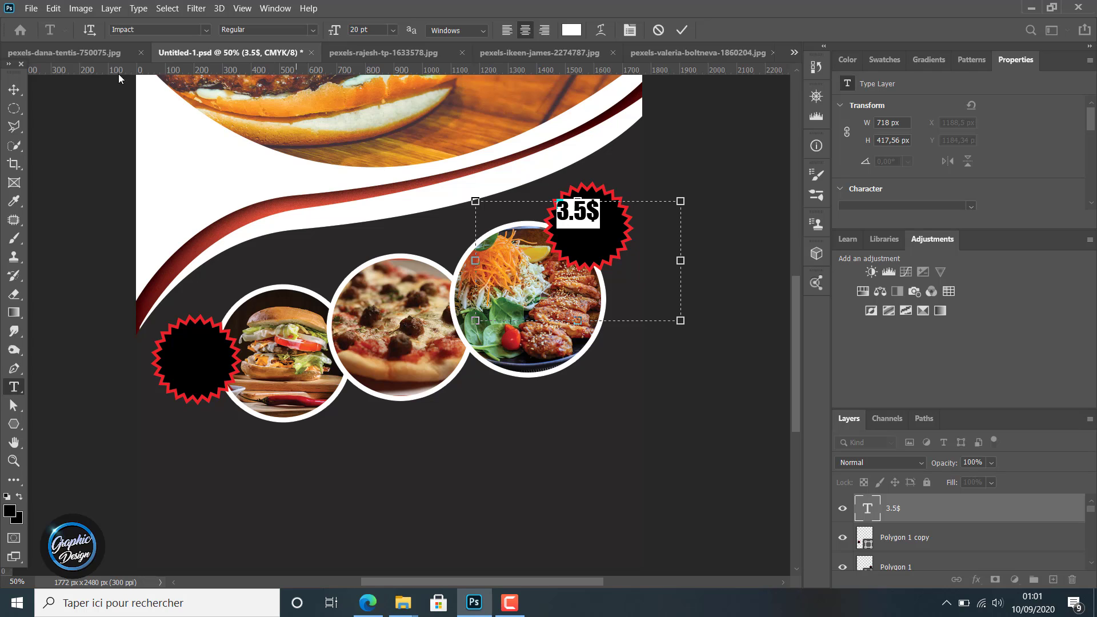
# - Centre the price text horizontally in the upper half of the star badge, at about X 1222.5, Y 1179 px
pyautogui.click(14, 89)
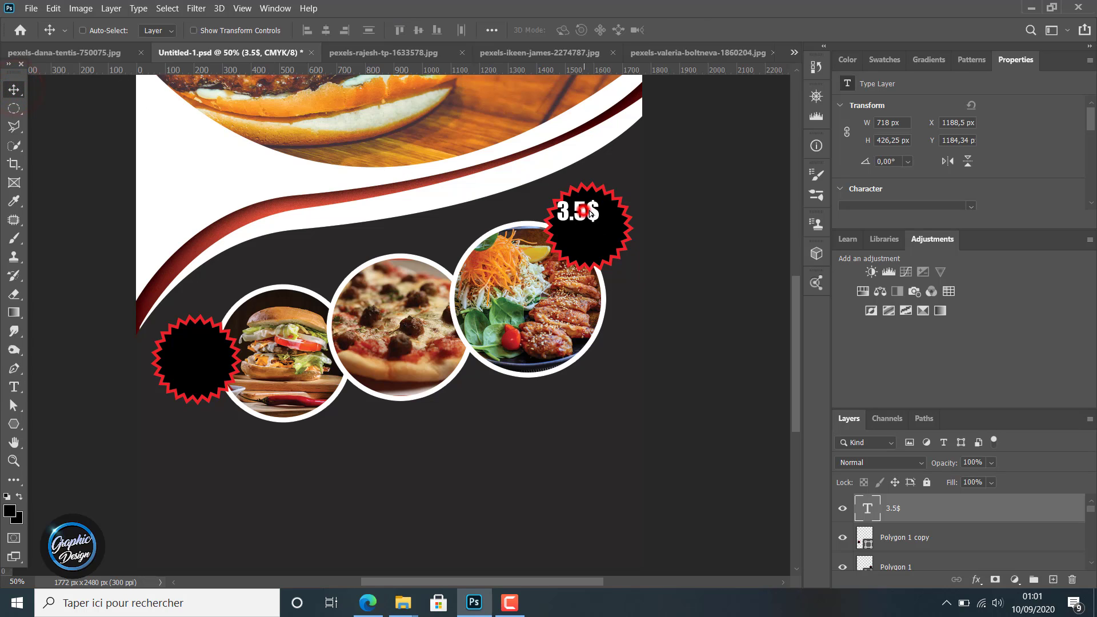
pyautogui.moveTo(581, 212); pyautogui.dragTo(590, 211)
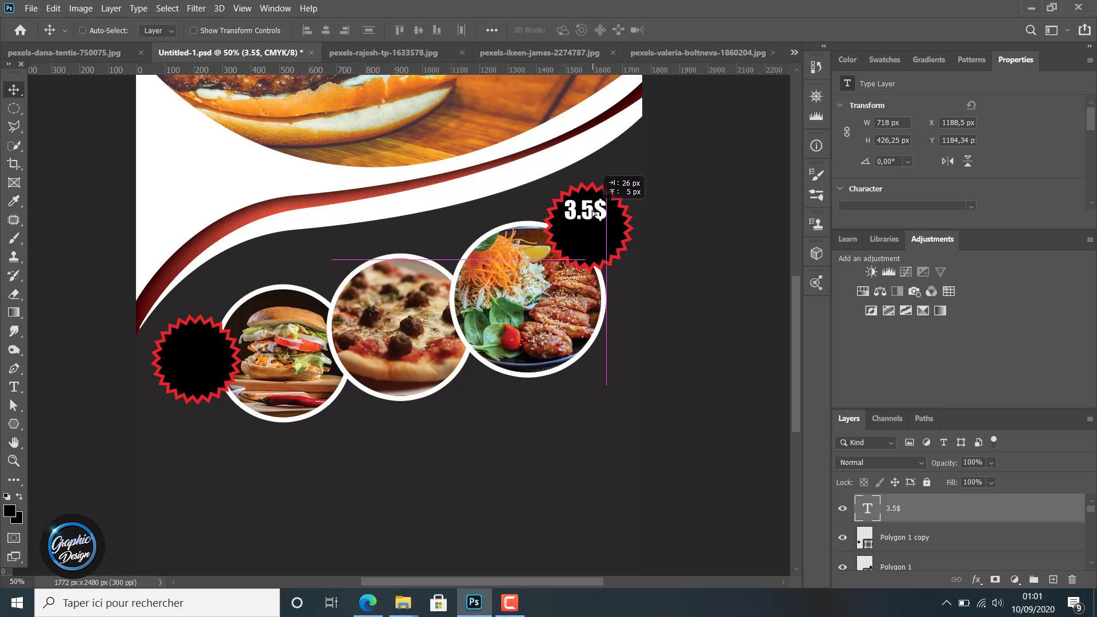
pyautogui.moveTo(594, 212); pyautogui.dragTo(594, 212)
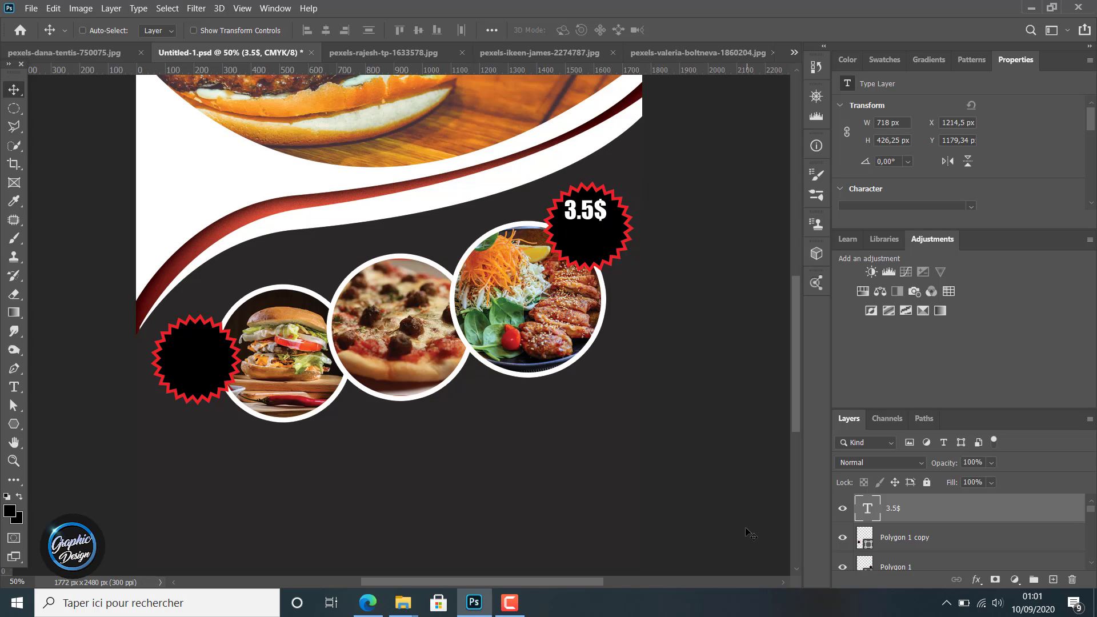
pyautogui.press('Right')
pyautogui.press('Right')
pyautogui.press('Right')
pyautogui.press('Right')
pyautogui.press('Right')
pyautogui.press('Right')
pyautogui.press('Right')
pyautogui.press('Right')
pyautogui.press('Down')
pyautogui.press('Down')
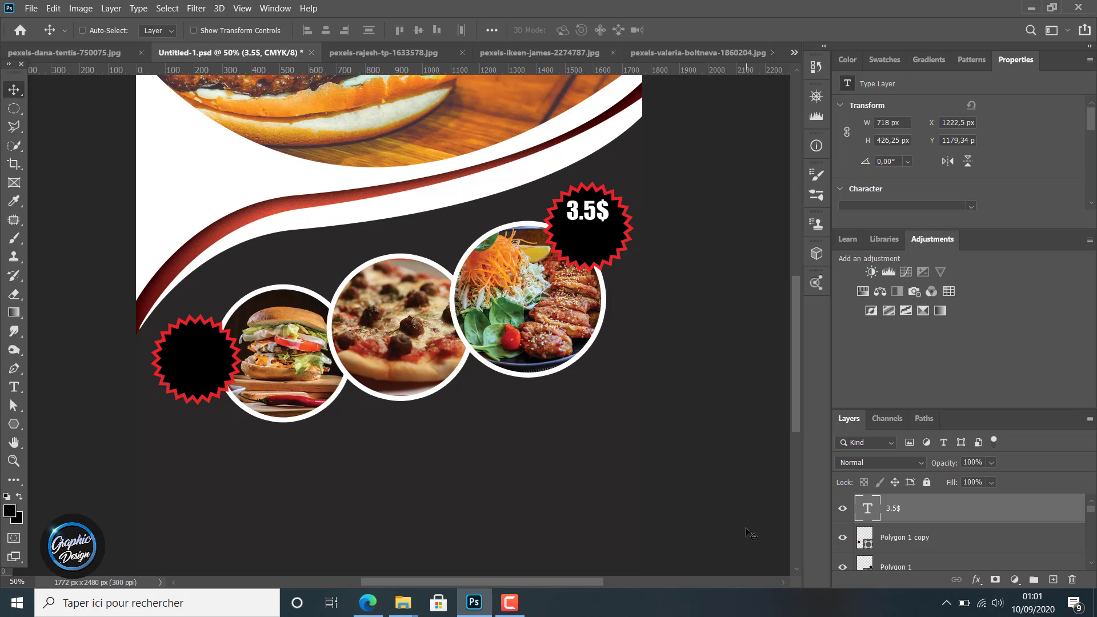
pyautogui.press('Up')
pyautogui.press('Up')
pyautogui.press('Up')
pyautogui.press('Up')
pyautogui.press('Left')
pyautogui.press('Left')
# - Set the font size of the "3.5$" price to 16 pt
pyautogui.doubleClick(590, 211)
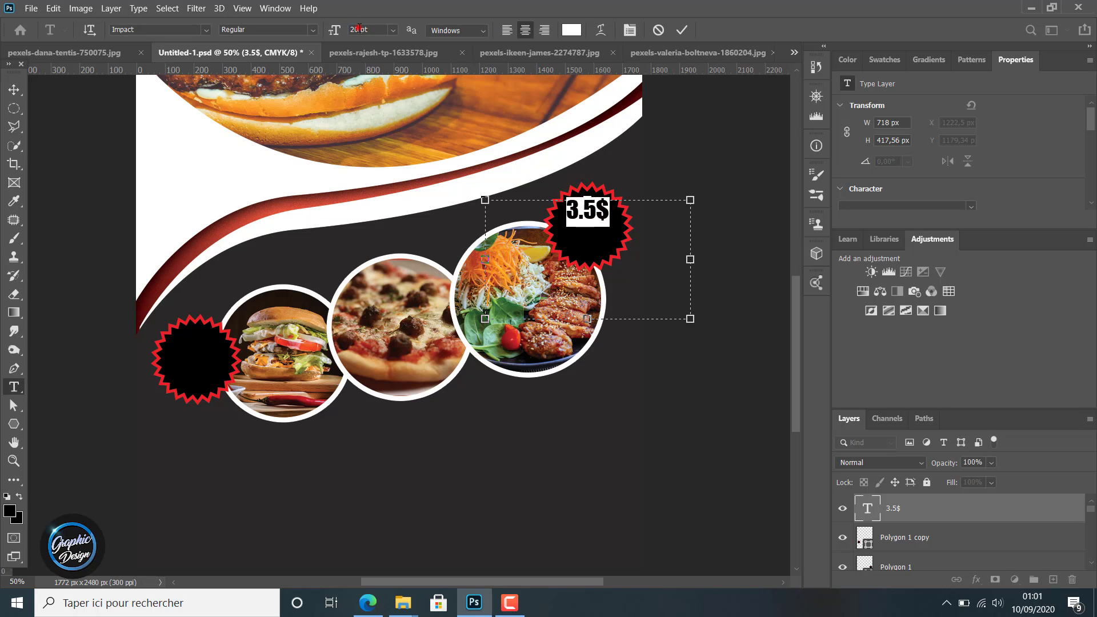
pyautogui.write('16')
pyautogui.press('Return')
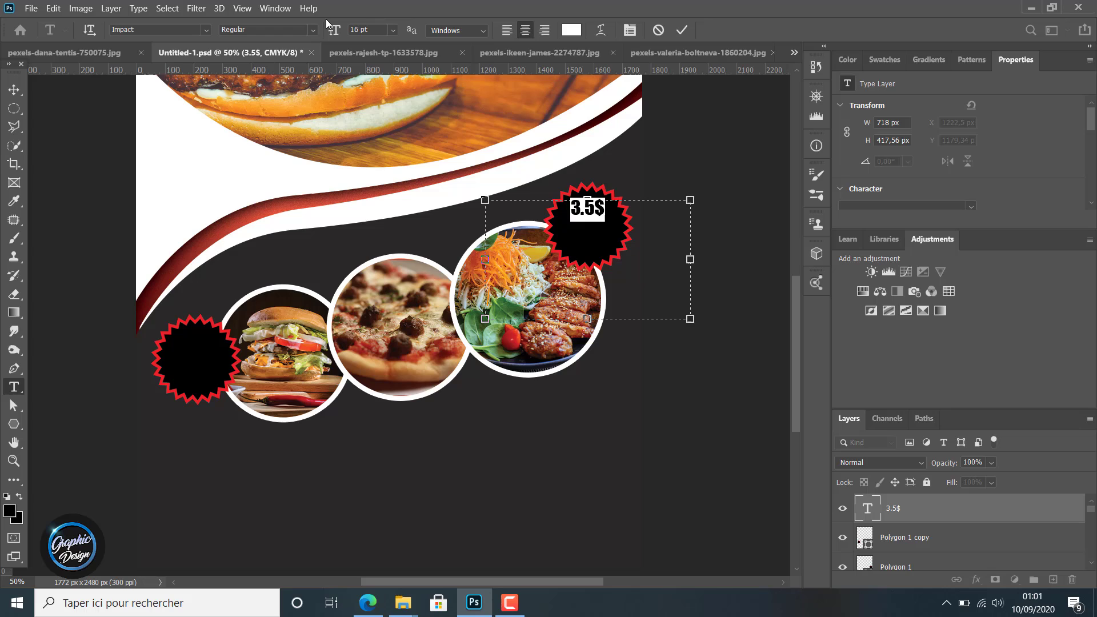
# - Nudge the resized price slightly down and left within the star badge, to about X 1218.5, Y 1185 px
pyautogui.click(14, 90)
pyautogui.press('Down')
pyautogui.press('Down')
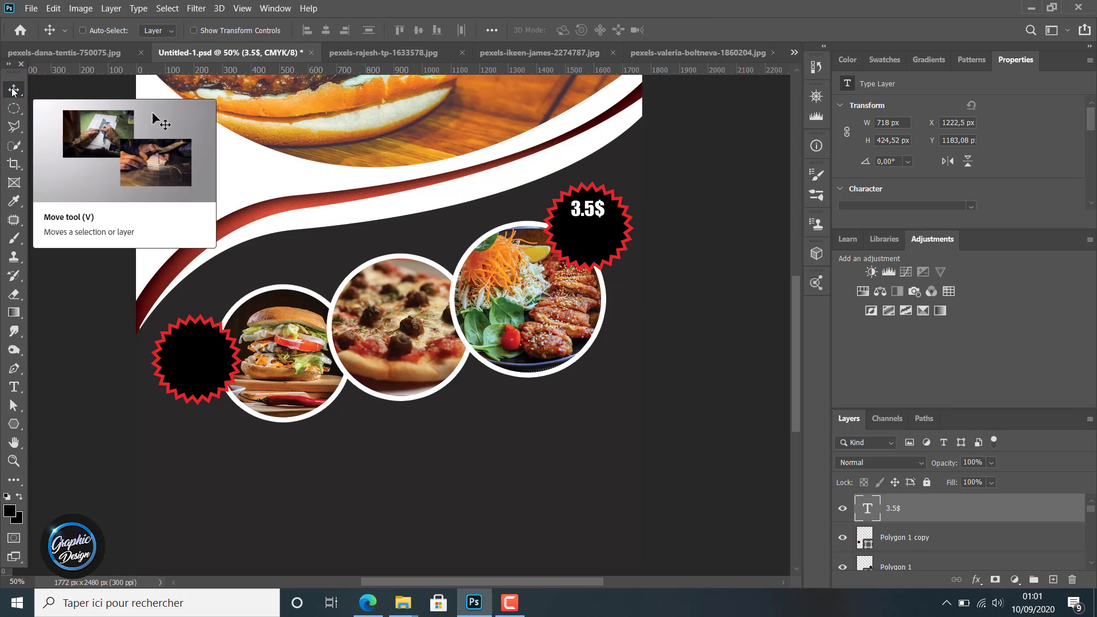
pyautogui.press('Left')
pyautogui.press('Up')
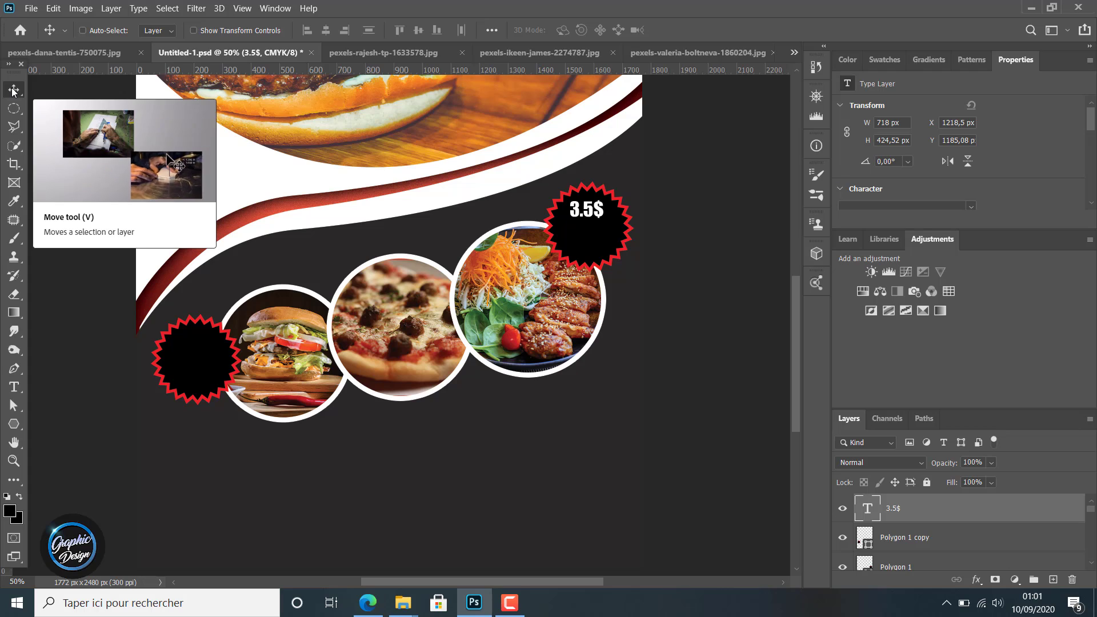
pyautogui.press('Left')
pyautogui.press('Down')
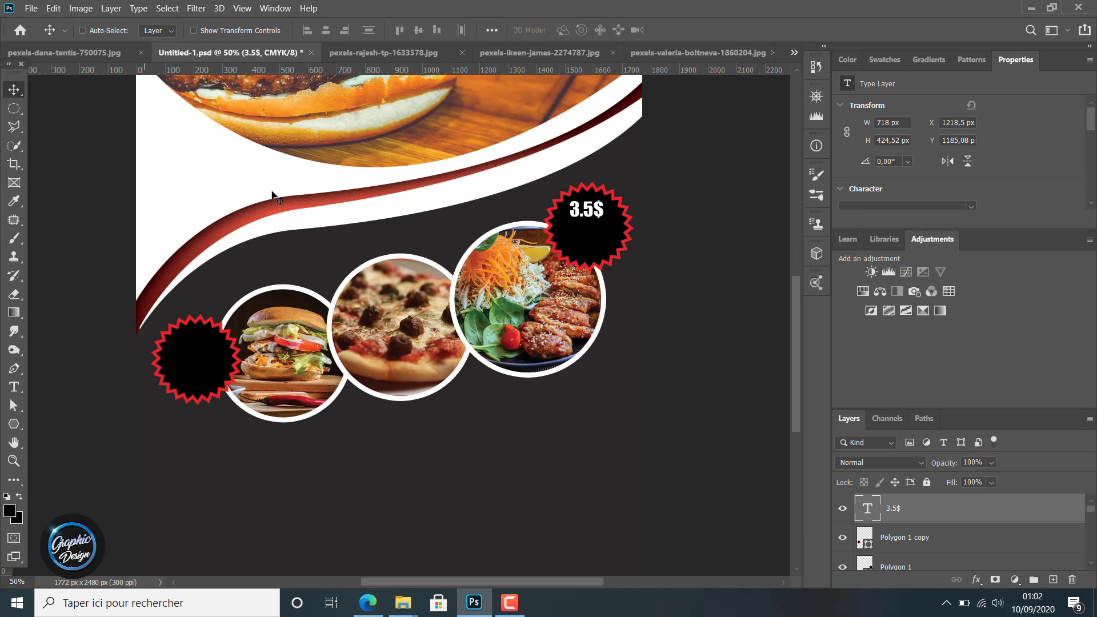
# - Create a text box over the pizza and salad circles, enter "freid chickken with legumes", narrow the box to about 453.5 px and select its text
pyautogui.click(14, 387)
pyautogui.moveTo(325, 231); pyautogui.dragTo(607, 340)
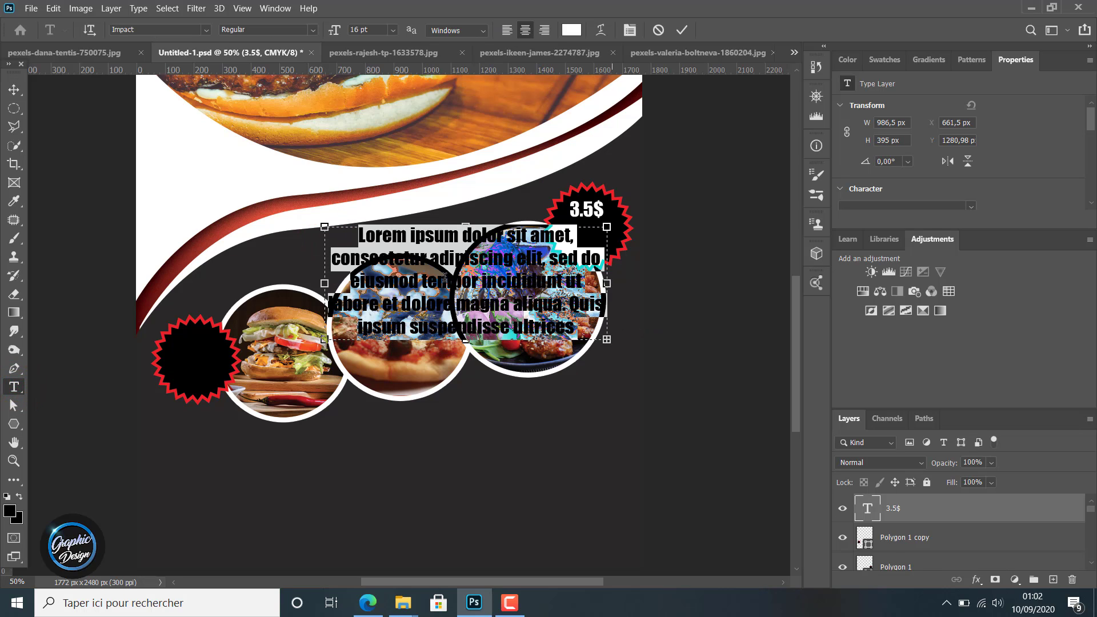
pyautogui.press('BackSpace')
pyautogui.write('freid')
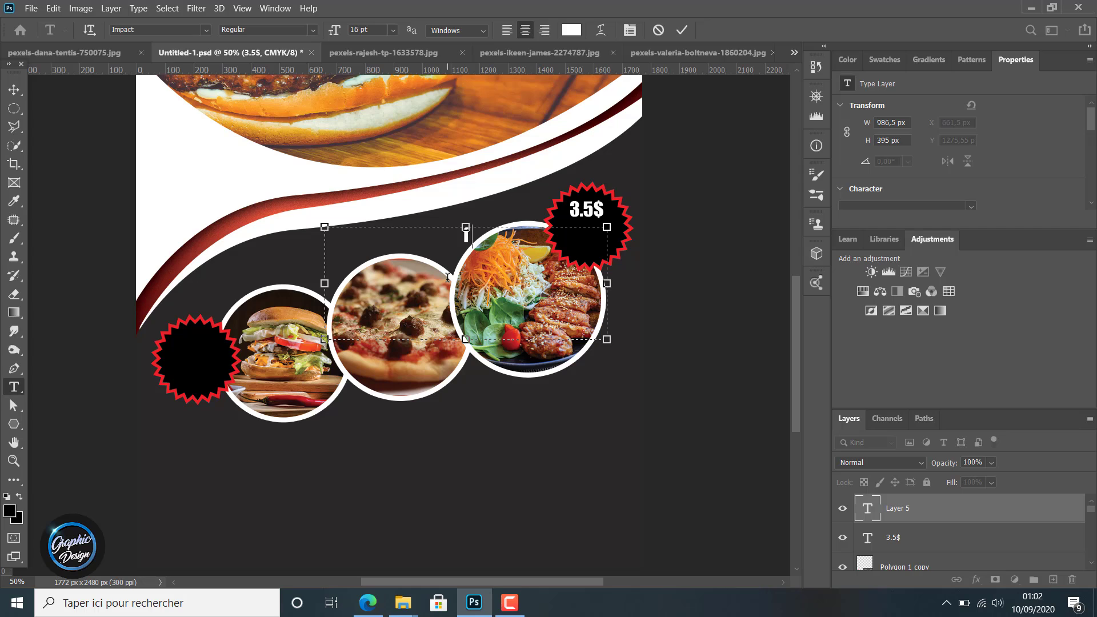
pyautogui.write(' chickken')
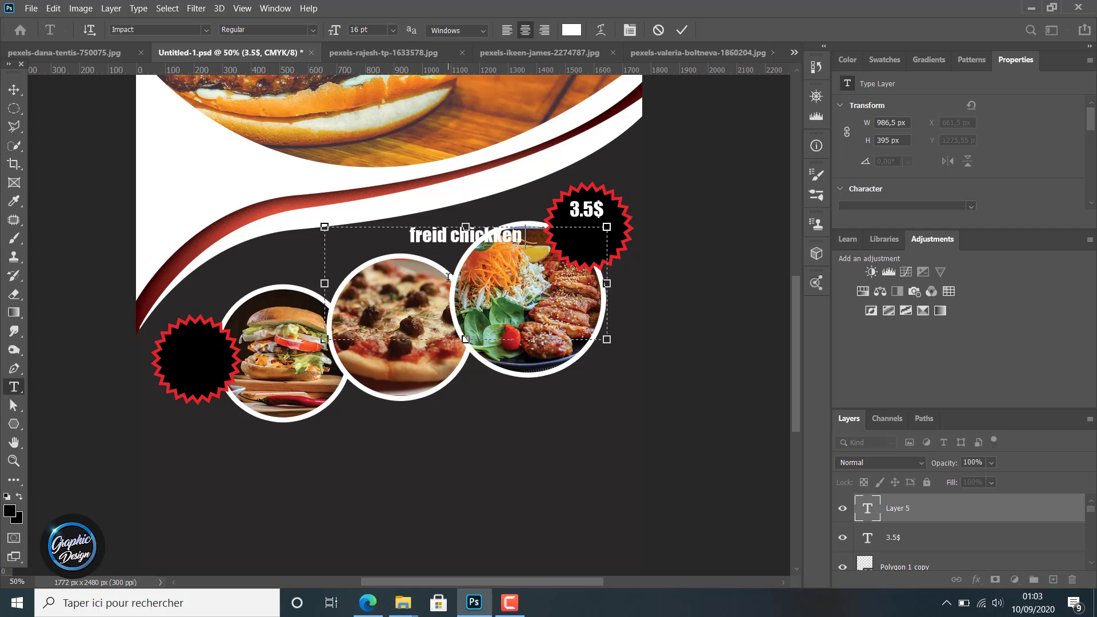
pyautogui.write('with')
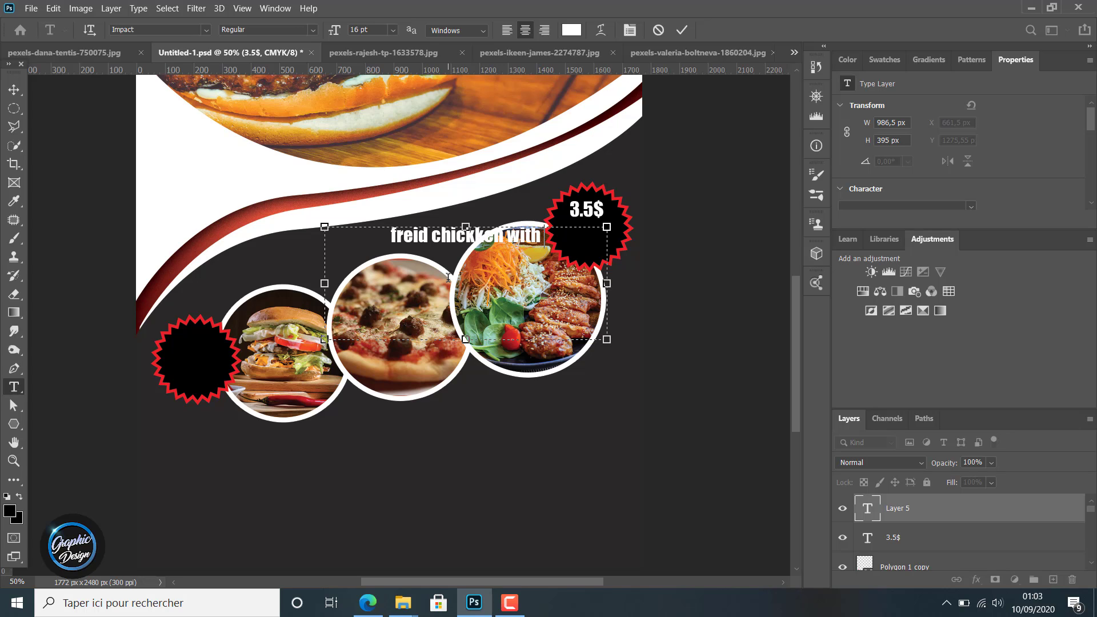
pyautogui.write(' legu')
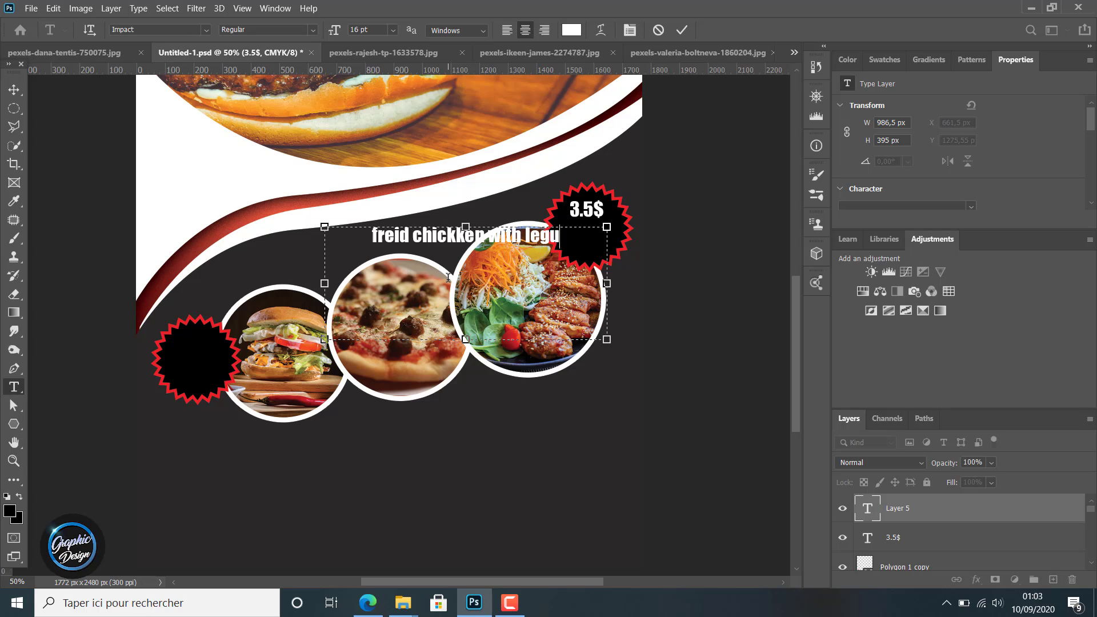
pyautogui.write('mes')
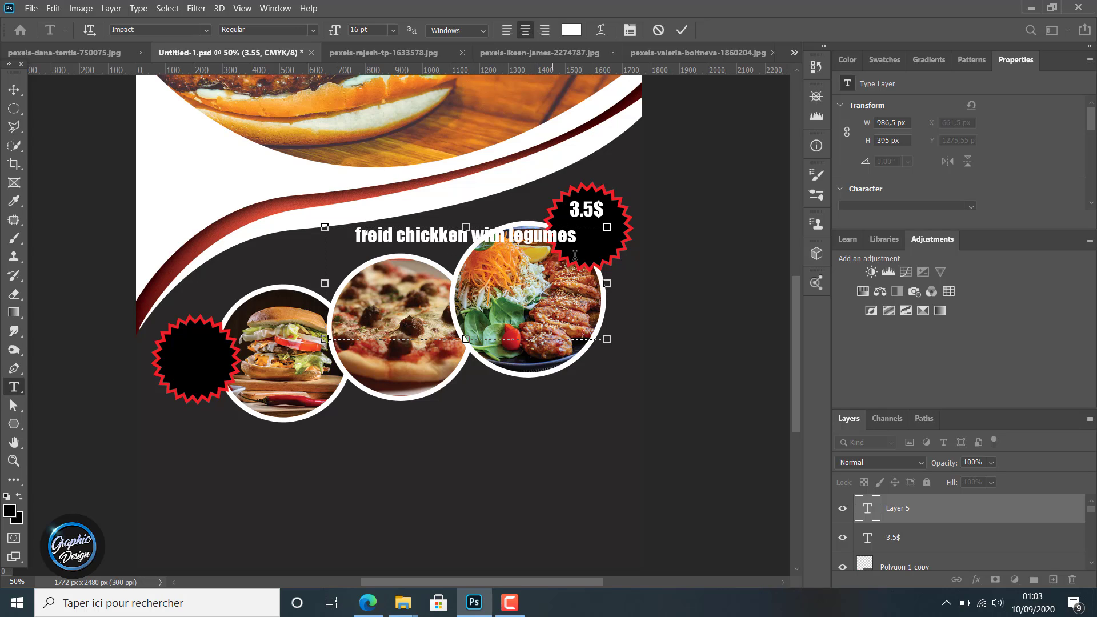
pyautogui.moveTo(605, 285); pyautogui.dragTo(317, 221)
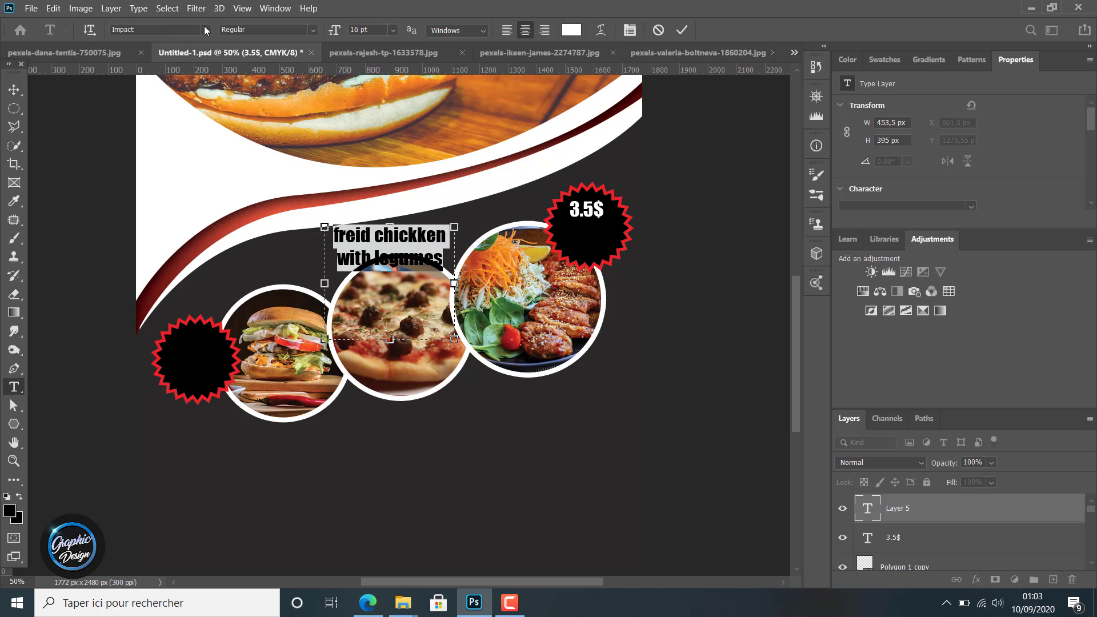
# - Set the "freid chickken with legumes" text to Arial Regular with Smooth anti-aliasing
pyautogui.click(206, 29)
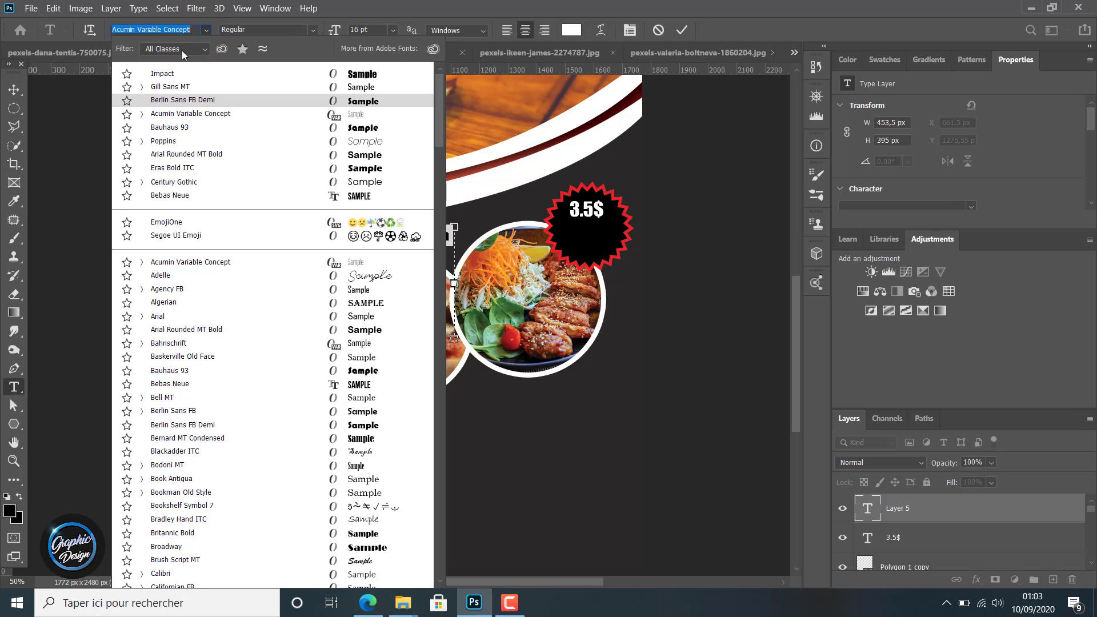
pyautogui.write('Arial')
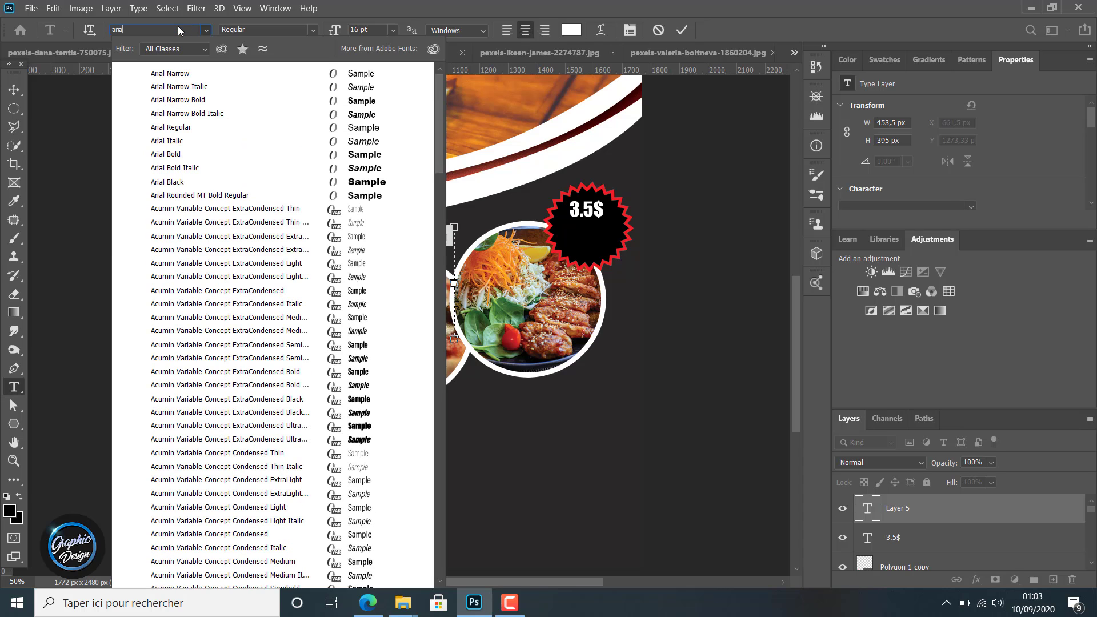
pyautogui.click(177, 128)
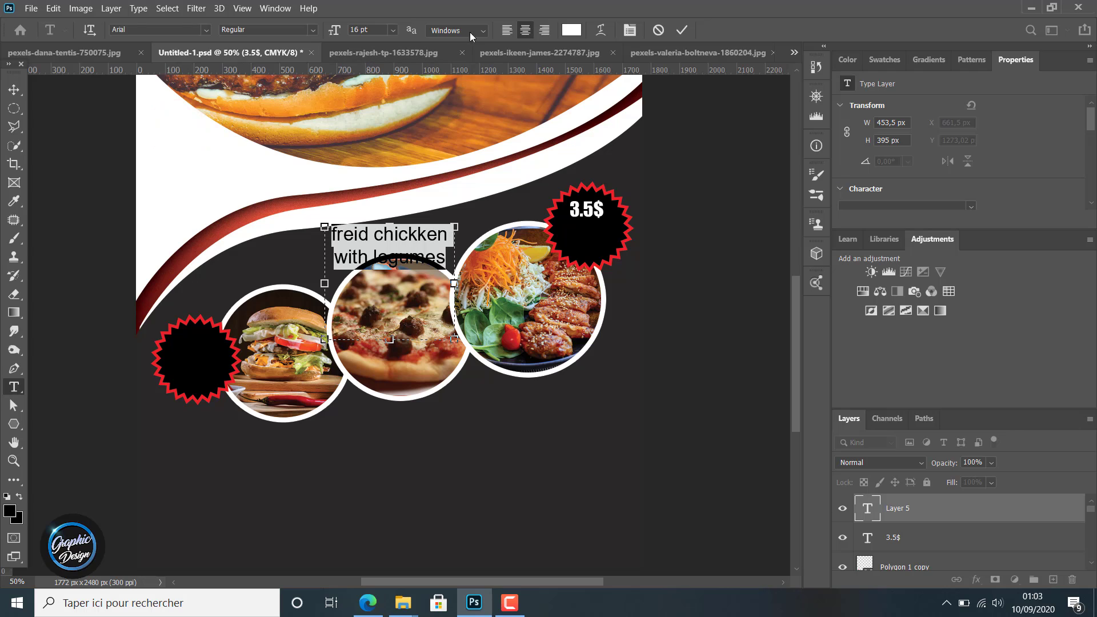
pyautogui.click(483, 30)
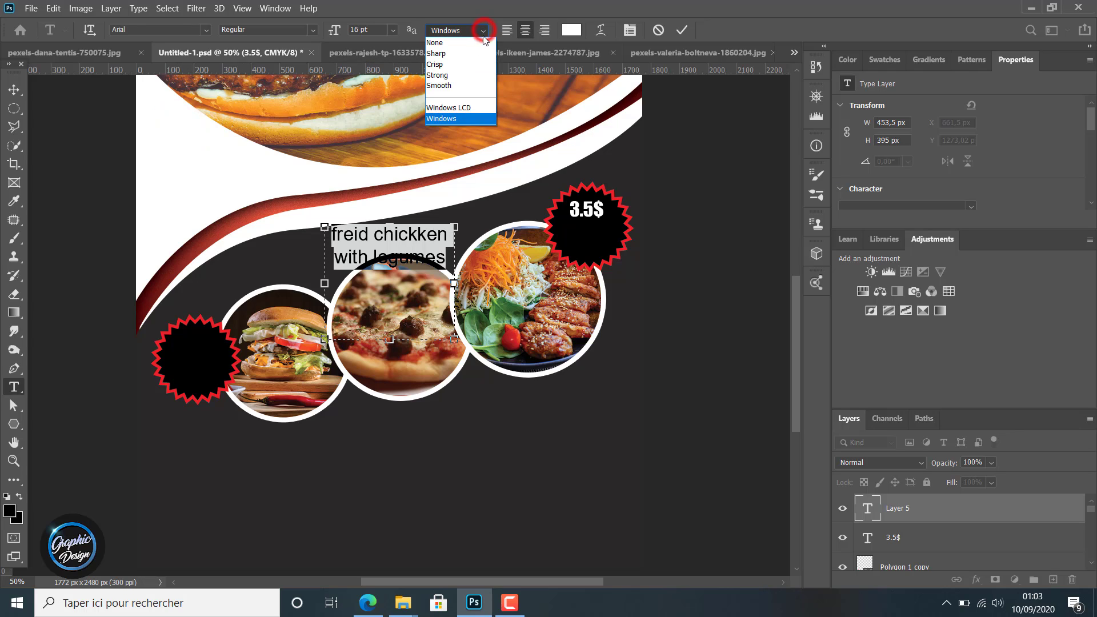
pyautogui.click(450, 83)
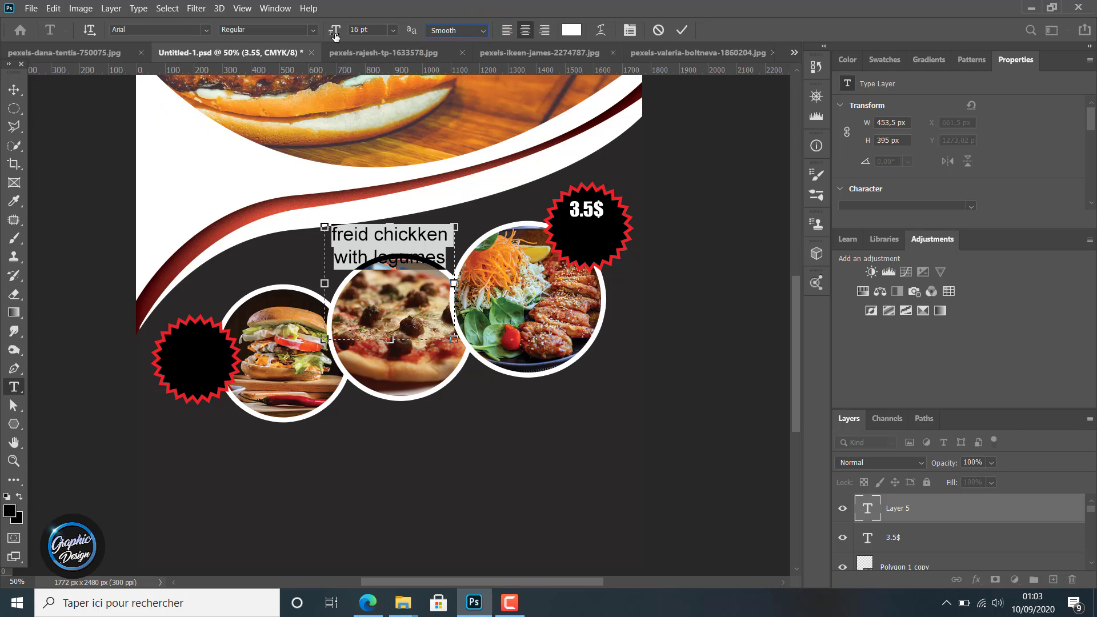
# - Reduce the dish name to 10 pt and move it onto the star badge under the "3.5$" price
pyautogui.moveTo(337, 32); pyautogui.dragTo(268, 31)
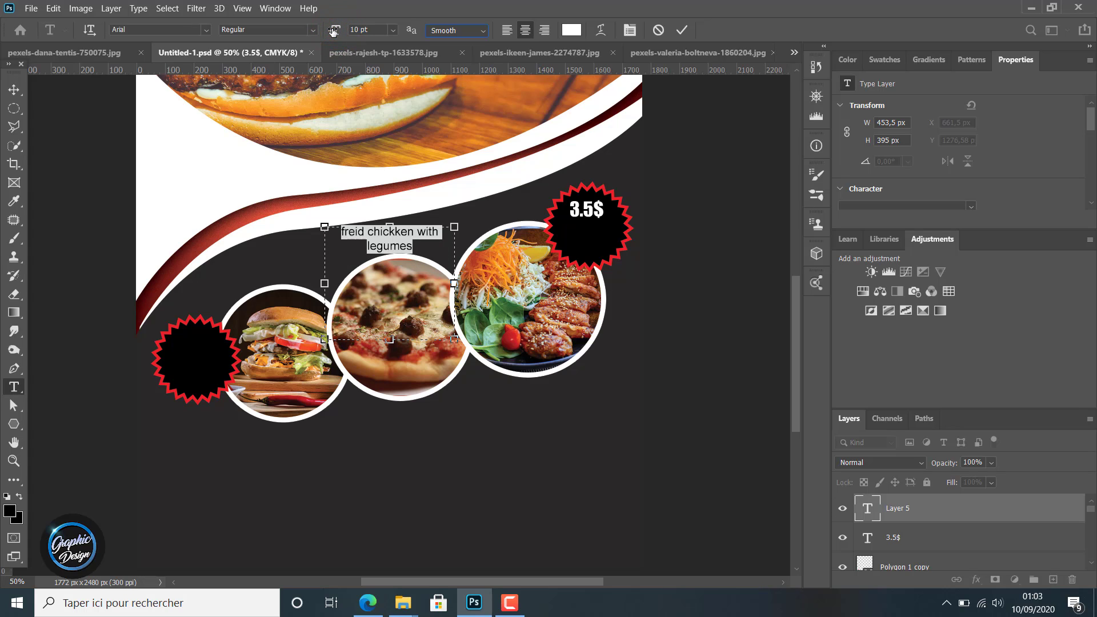
pyautogui.click(14, 90)
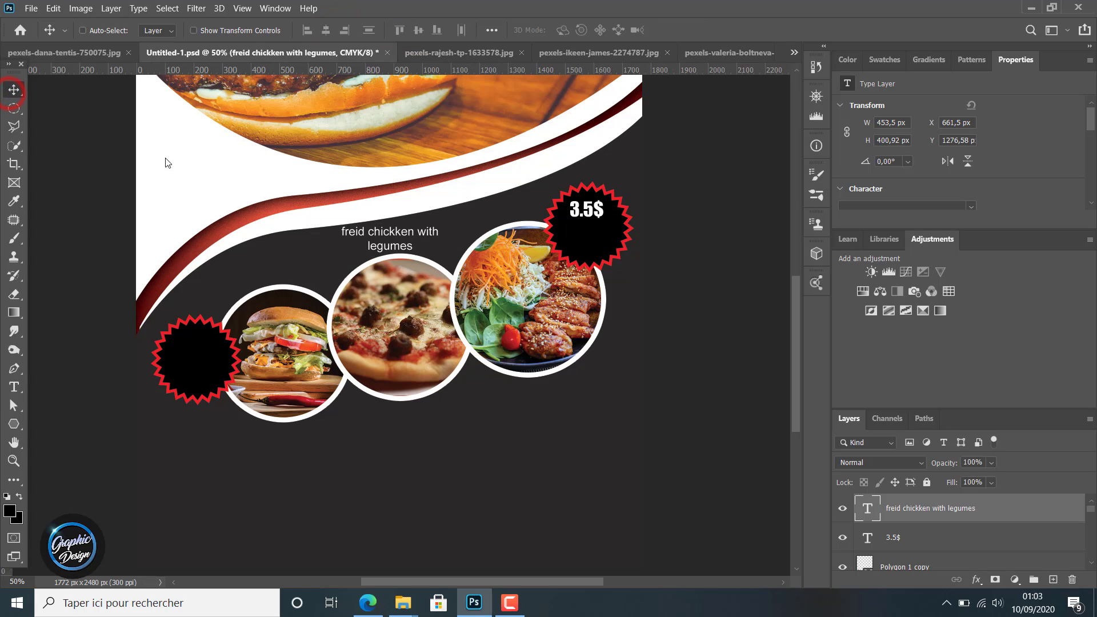
pyautogui.moveTo(381, 234); pyautogui.dragTo(571, 235)
# - Reduce the dish name's font size further, trying 4 pt and settling on 6 pt
pyautogui.press('t')
pyautogui.press('Return')
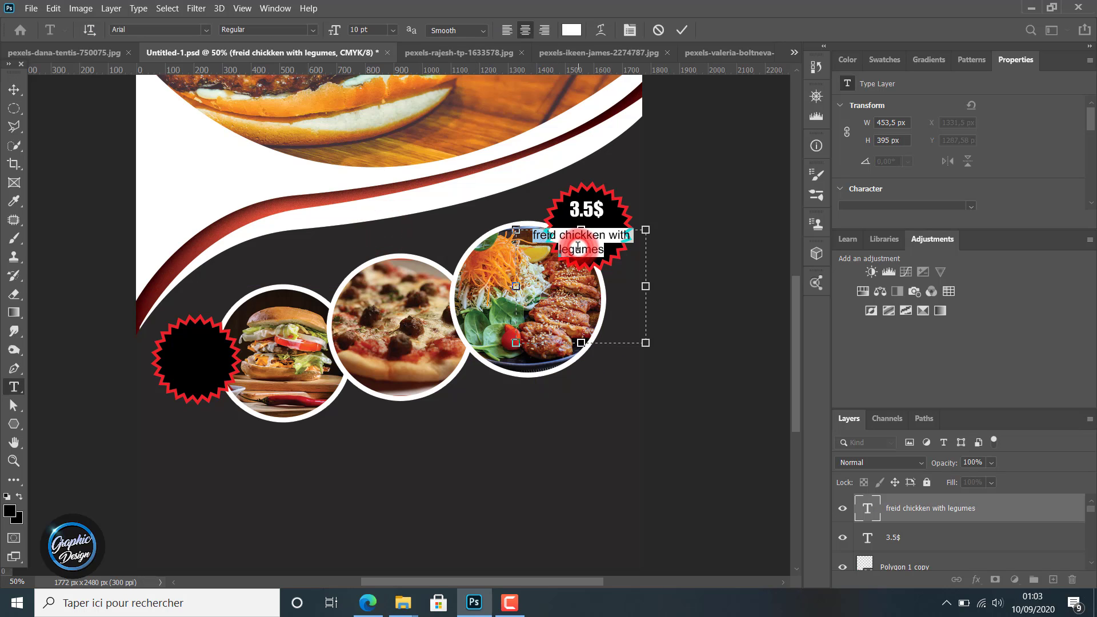
pyautogui.moveTo(359, 29); pyautogui.dragTo(330, 31)
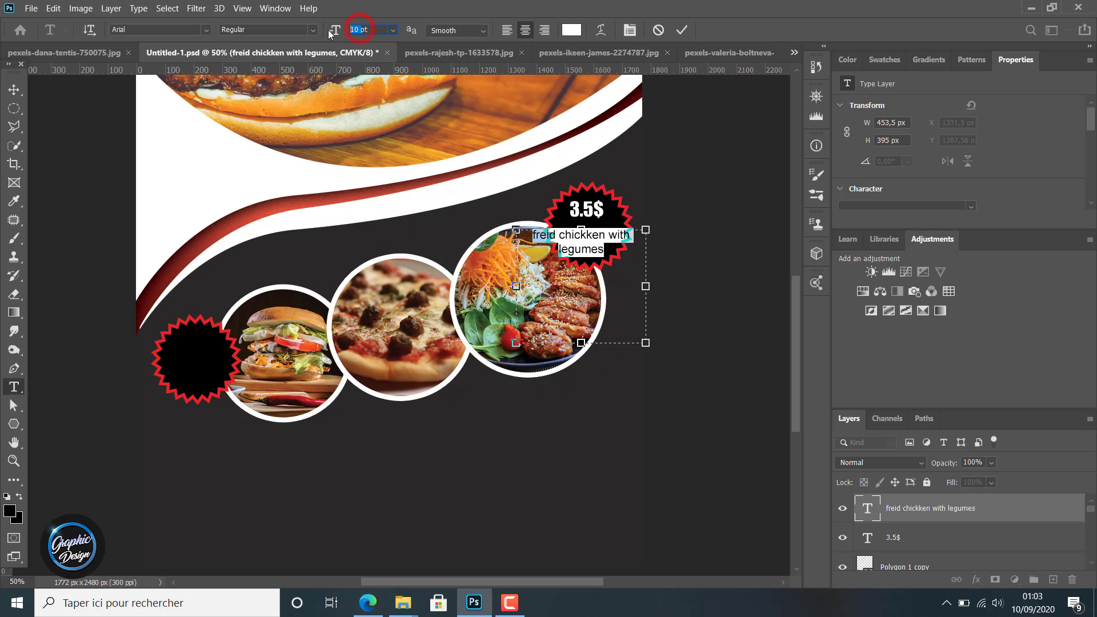
pyautogui.write('4')
pyautogui.press('Return')
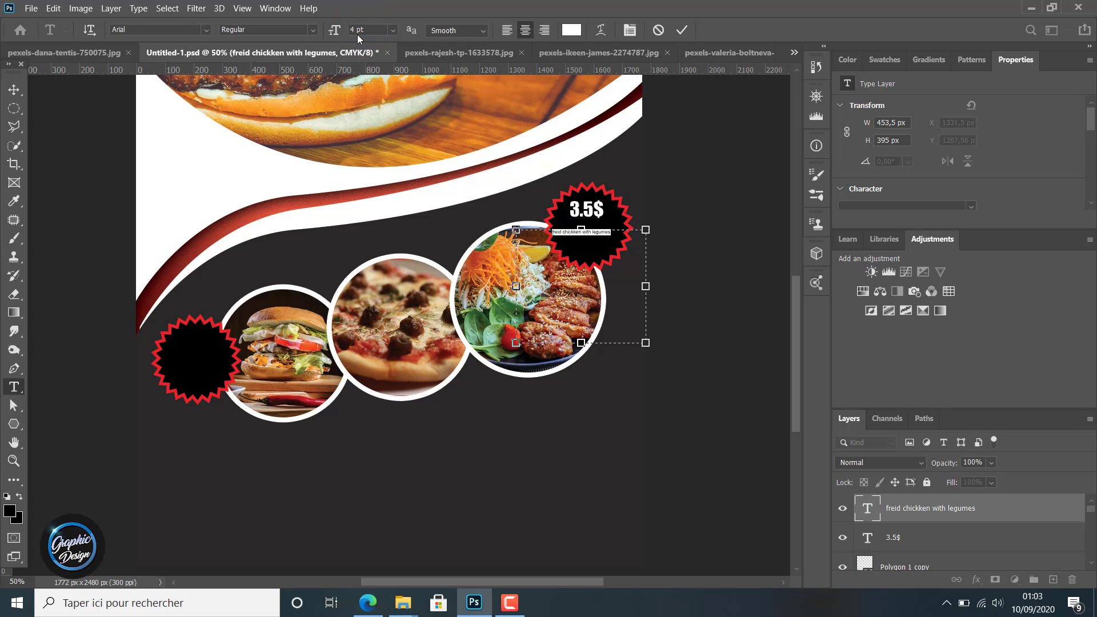
pyautogui.write('6')
pyautogui.press('Return')
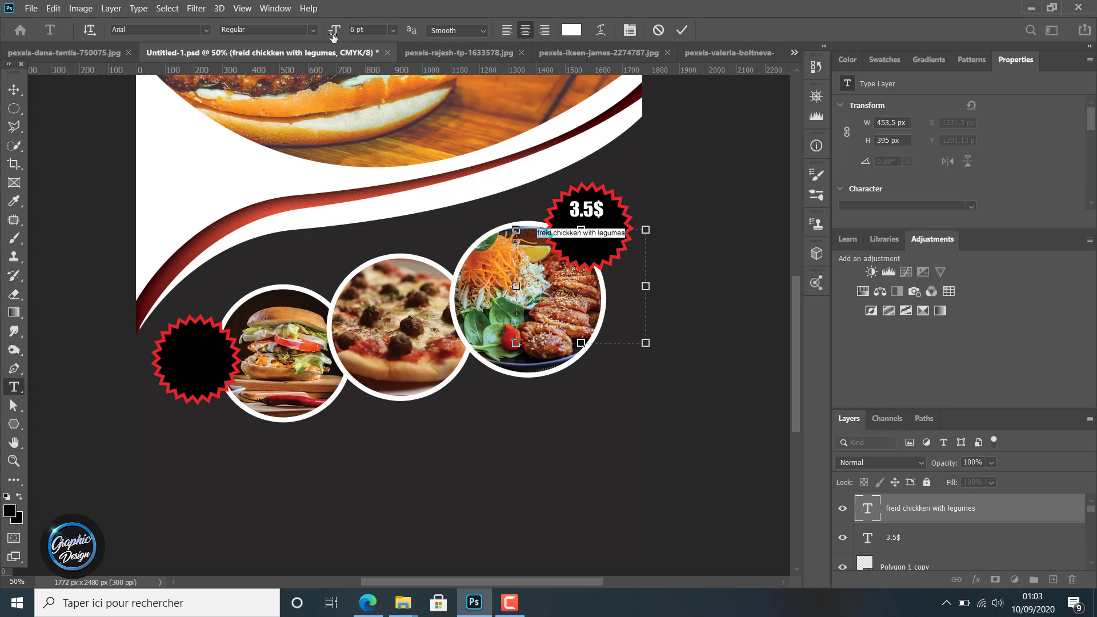
# - Break the dish name into two lines, with "with legumes" on the second line
pyautogui.click(582, 234)
pyautogui.click(13, 383)
pyautogui.click(590, 233)
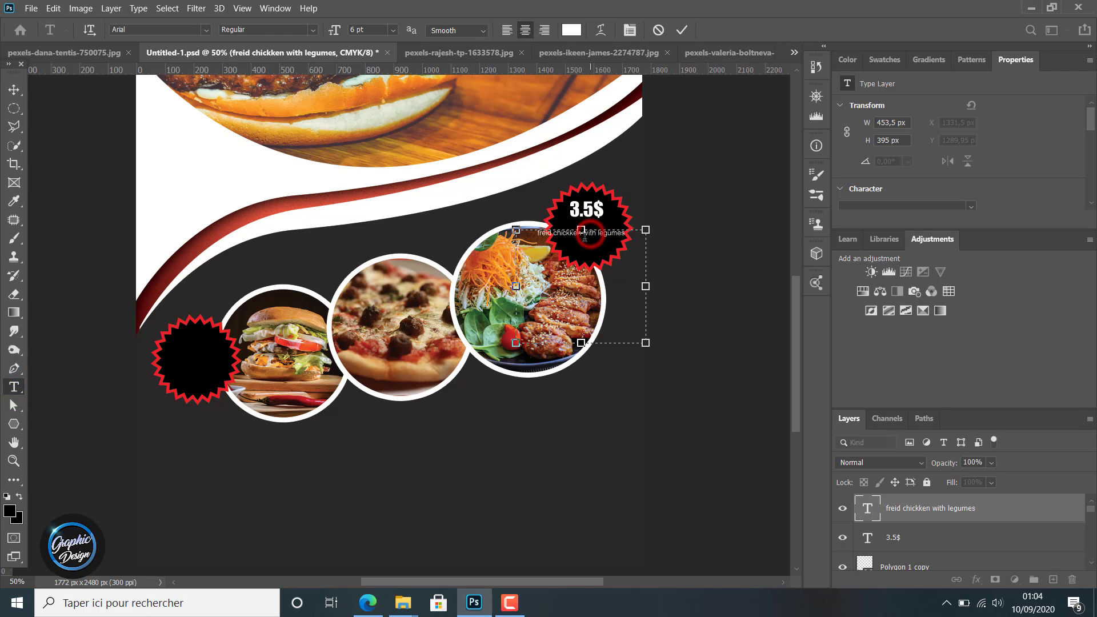
pyautogui.click(584, 239)
pyautogui.press('Return')
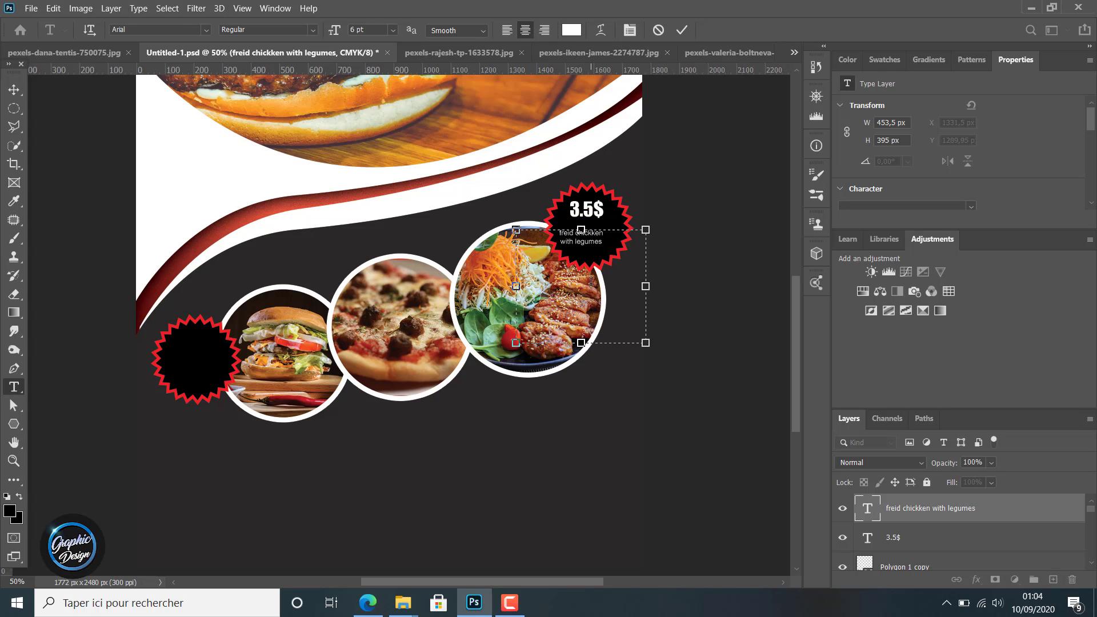
# - Set the font size of the two-line dish name to 8 pt
pyautogui.moveTo(611, 247); pyautogui.dragTo(559, 231)
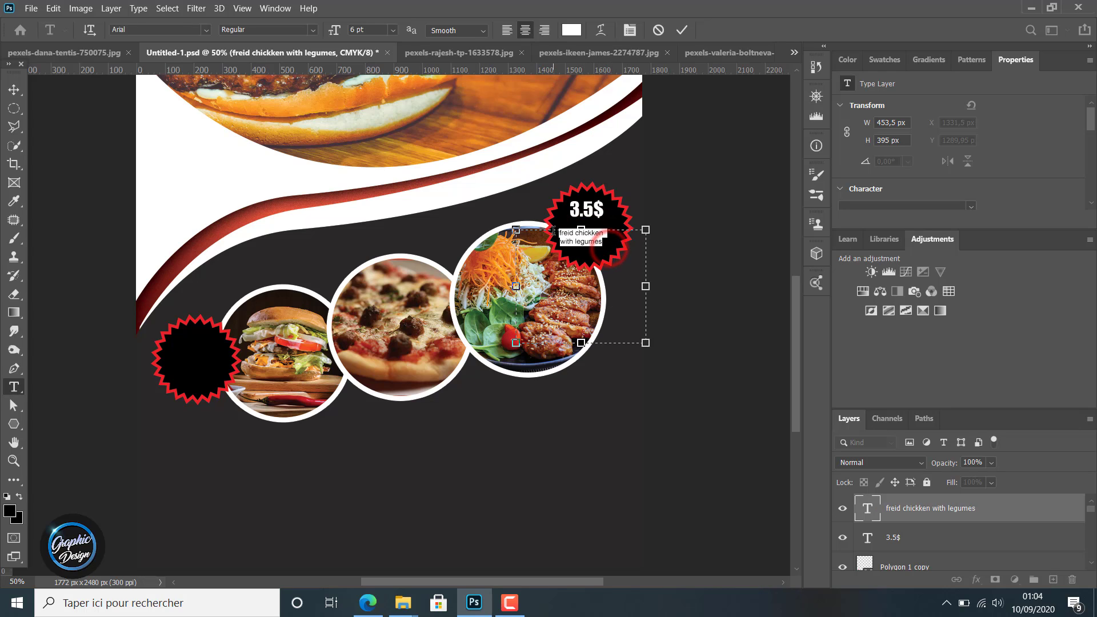
pyautogui.moveTo(354, 28); pyautogui.dragTo(335, 31)
pyautogui.write('8')
pyautogui.press('Return')
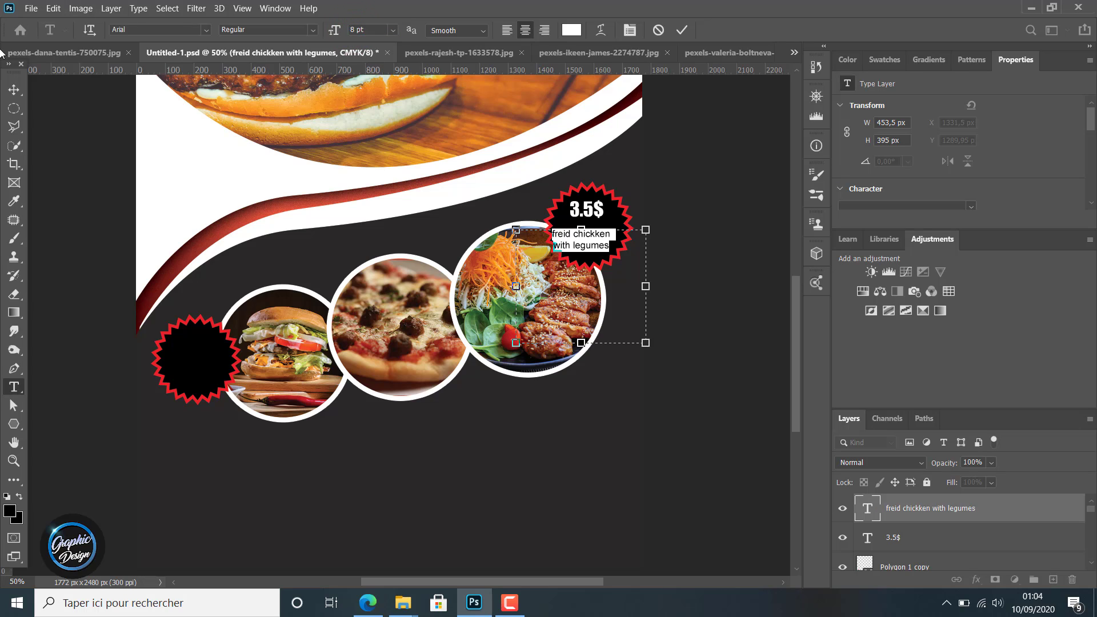
# - Centre the dish name in the star badge just below the price, at about X 1352.5, Y 1275 px
pyautogui.click(13, 89)
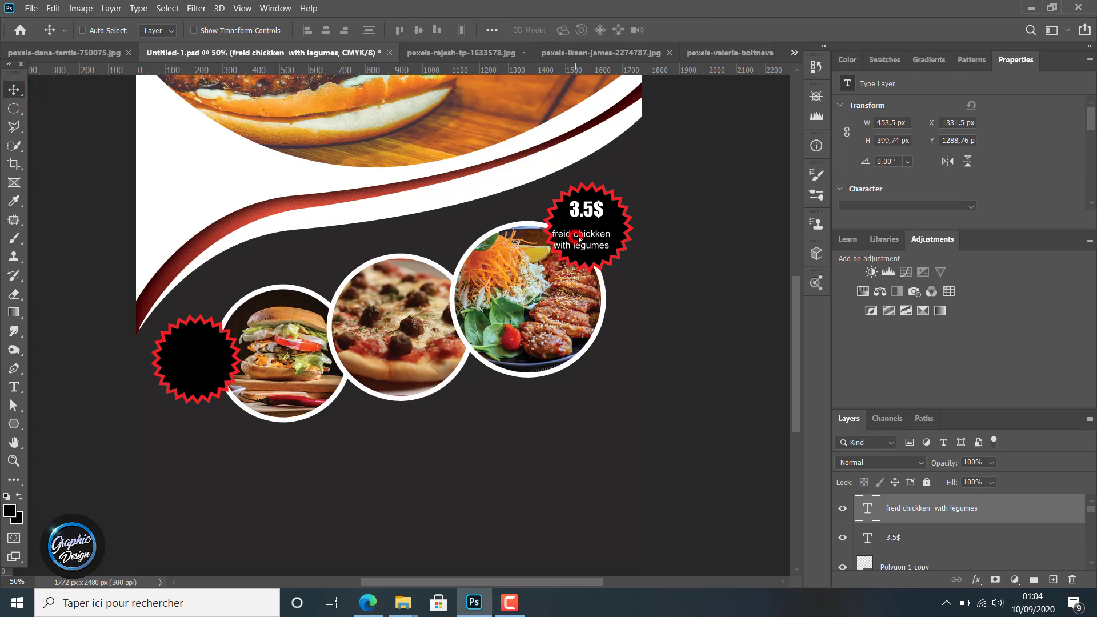
pyautogui.moveTo(581, 246); pyautogui.dragTo(587, 246)
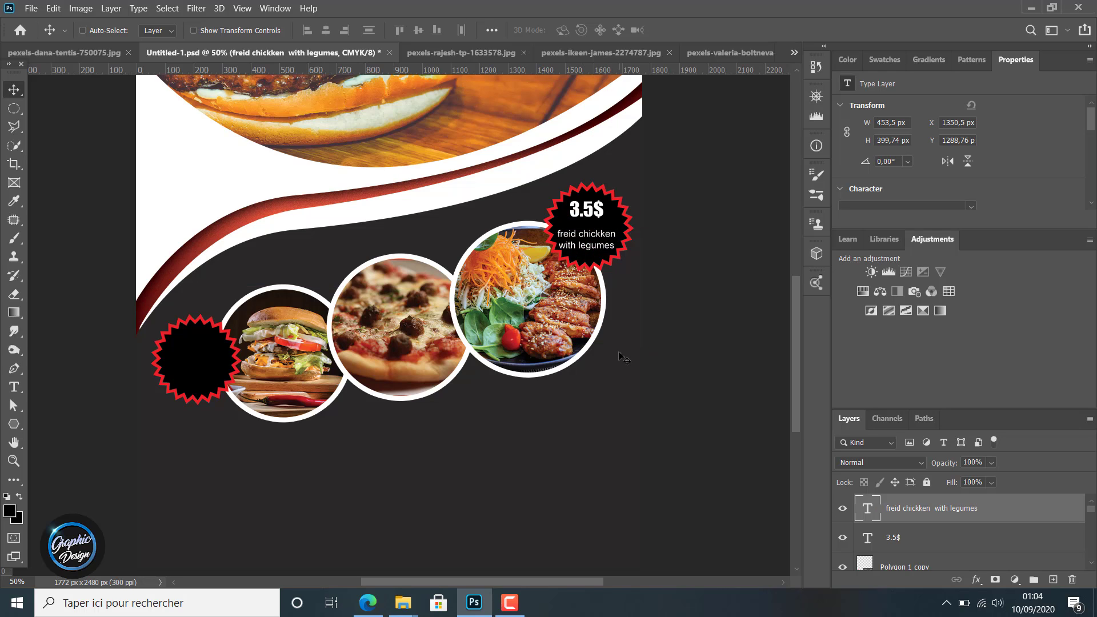
pyautogui.press('Up')
pyautogui.press('Up')
pyautogui.press('Up')
pyautogui.press('Up')
pyautogui.press('Up')
pyautogui.press('Up')
pyautogui.press('Right')
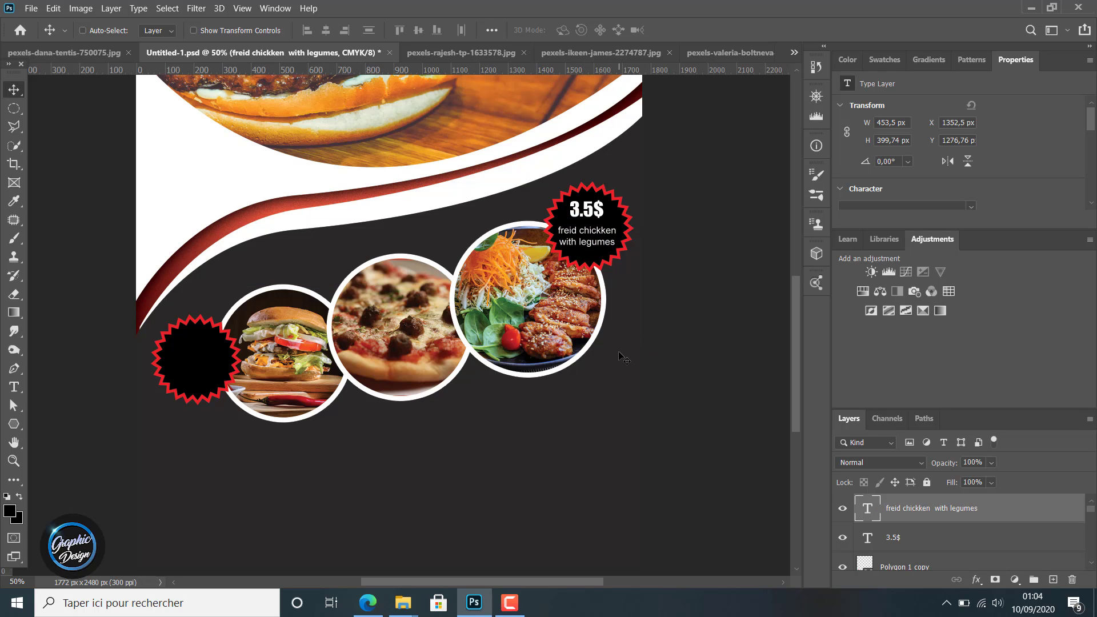
pyautogui.press('Up')
# - Edit the dish name to read "Freid Chicken With Legumes", capitalising each word and removing the extra k
pyautogui.doubleClick(562, 233)
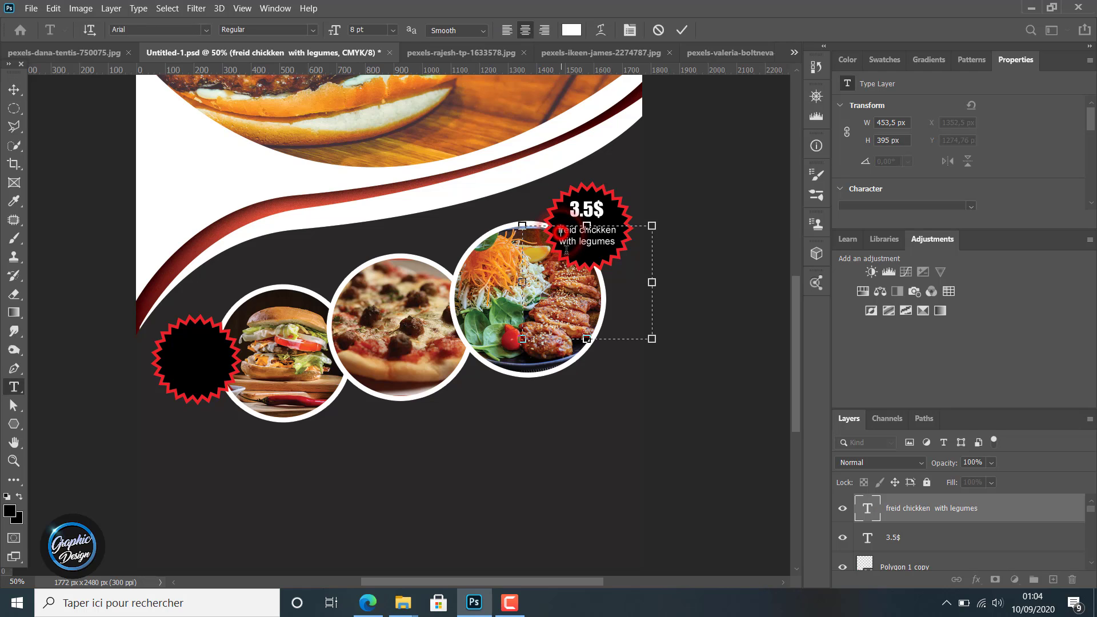
pyautogui.press('Delete')
pyautogui.write('F')
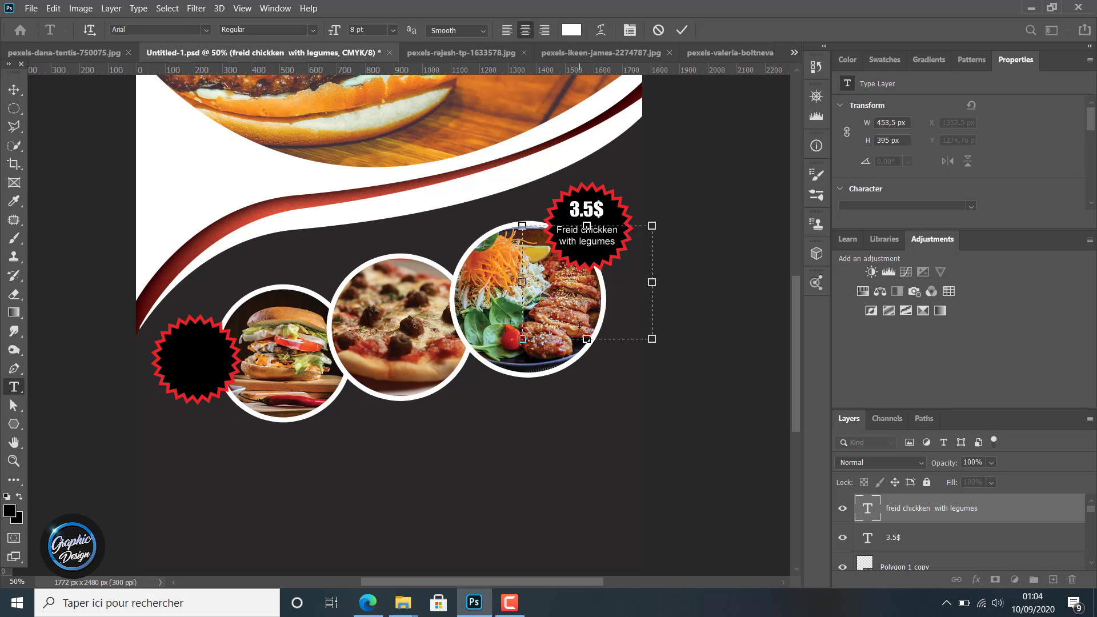
pyautogui.press('BackSpace')
pyautogui.write('C')
pyautogui.press('BackSpace')
pyautogui.press('BackSpace')
pyautogui.press('BackSpace')
pyautogui.press('BackSpace')
pyautogui.press('BackSpace')
pyautogui.press('BackSpace')
pyautogui.press('BackSpace')
pyautogui.press('BackSpace')
pyautogui.press('BackSpace')
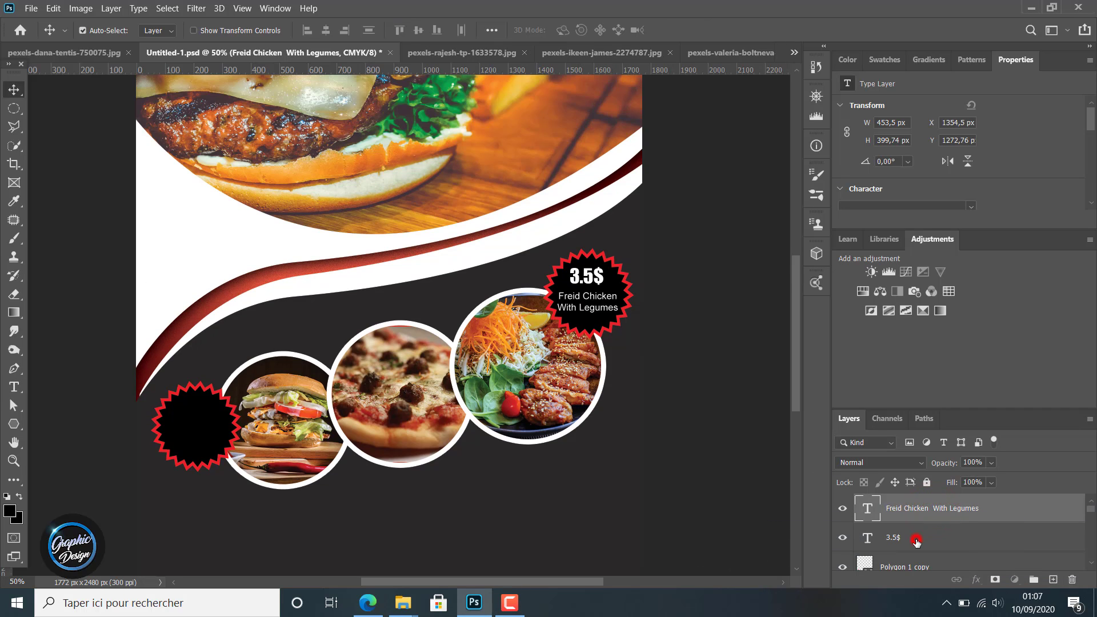
# - Duplicate the price and dish name text layers and move the copies onto the empty star badge beside the burger circle
pyautogui.keyDown('shift'); pyautogui.click(916, 541); pyautogui.keyUp('shift')
pyautogui.moveTo(916, 542); pyautogui.dragTo(1053, 580)
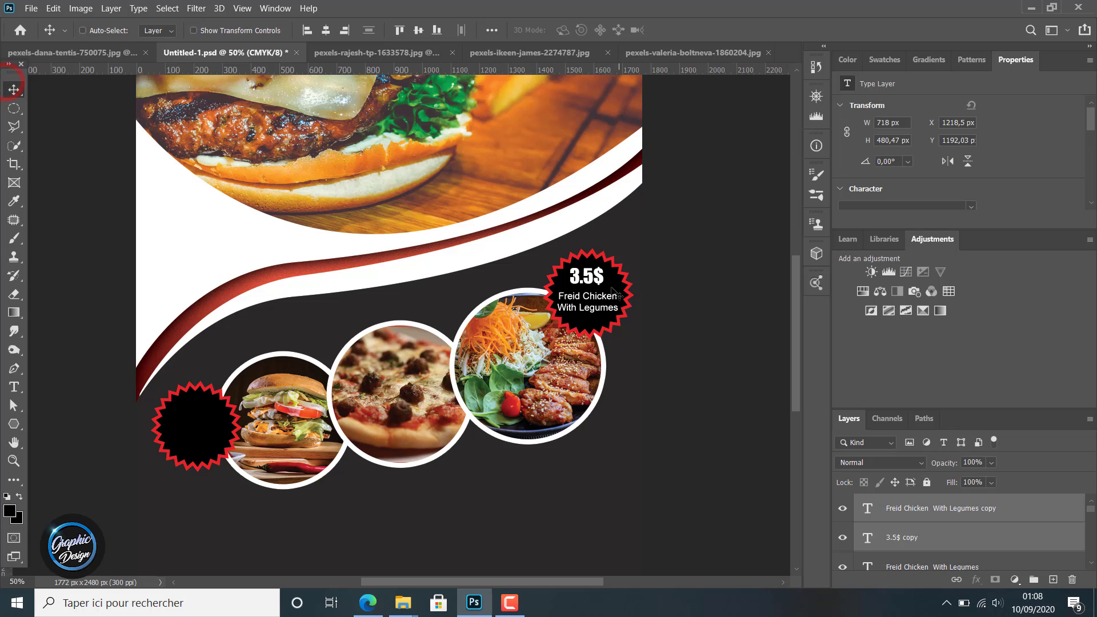
pyautogui.moveTo(598, 295); pyautogui.dragTo(209, 425)
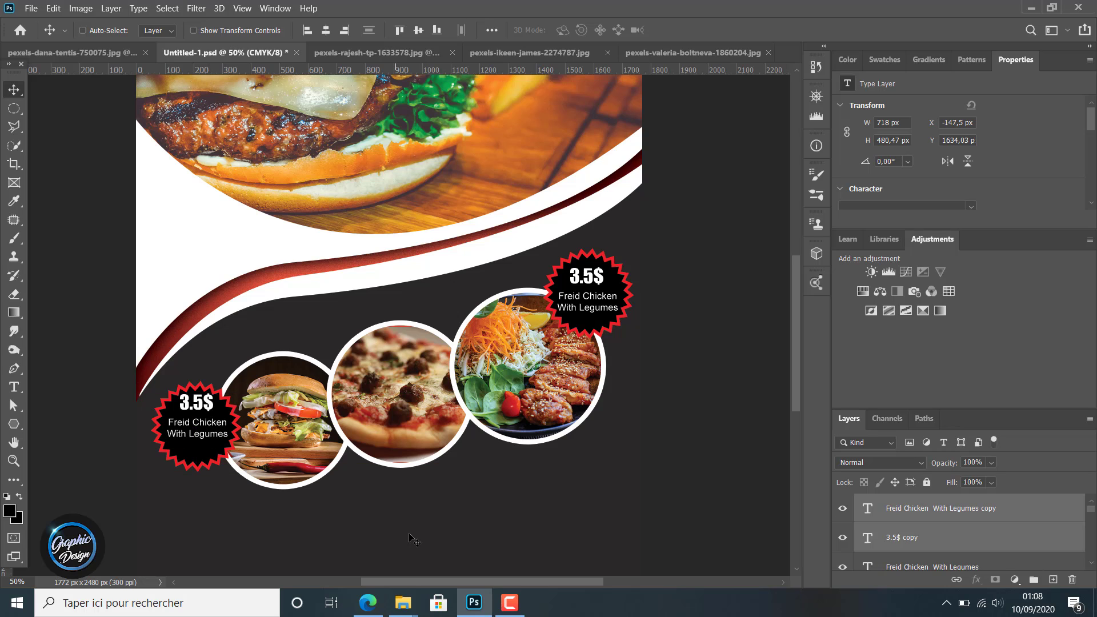
# - Nudge the copied price and dish name down and slightly left within the burger badge, to about X -149.5, Y 1650 px
pyautogui.press('Down')
pyautogui.press('Down')
pyautogui.press('Down')
pyautogui.press('Down')
pyautogui.press('Down')
pyautogui.press('Down')
pyautogui.press('Down')
pyautogui.press('Down')
pyautogui.press('Down')
pyautogui.press('Down')
pyautogui.press('Down')
pyautogui.press('Down')
pyautogui.press('Down')
pyautogui.press('Down')
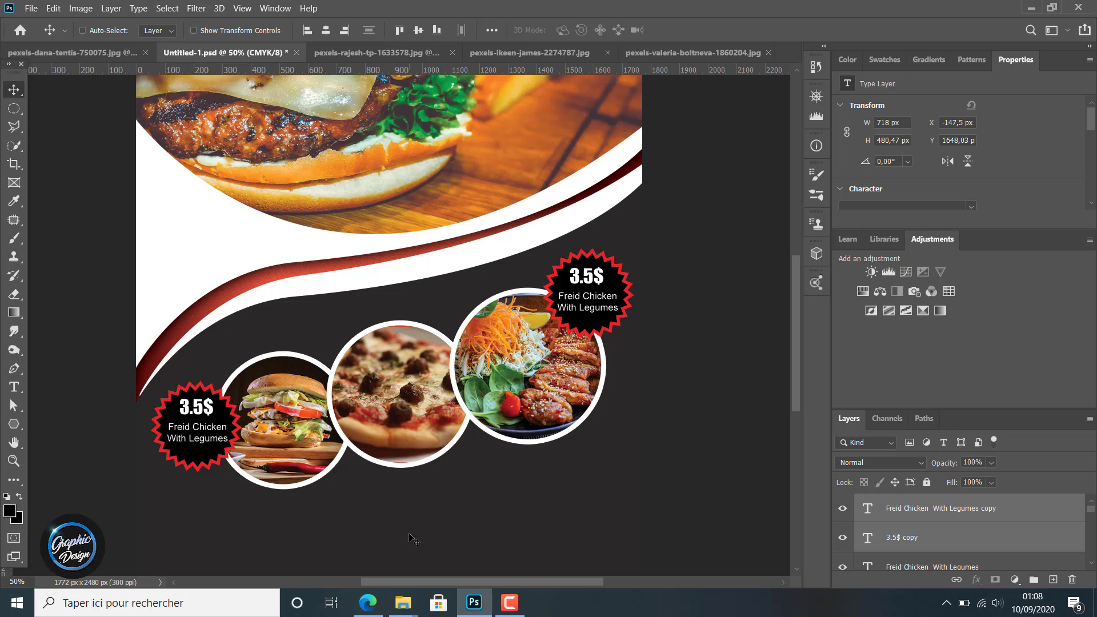
pyautogui.press('Left')
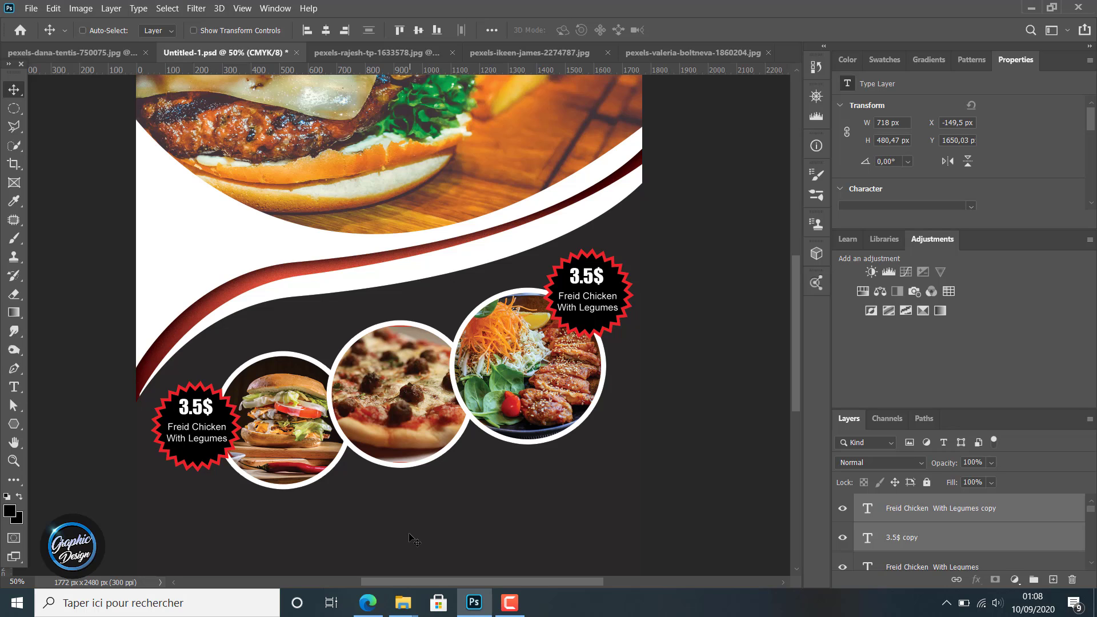
# - Nudge the copied badge texts 2 px left, and replace the copied description beside the burger photo with "Big Cheese Burger"
pyautogui.press('Left')
pyautogui.press('Left')
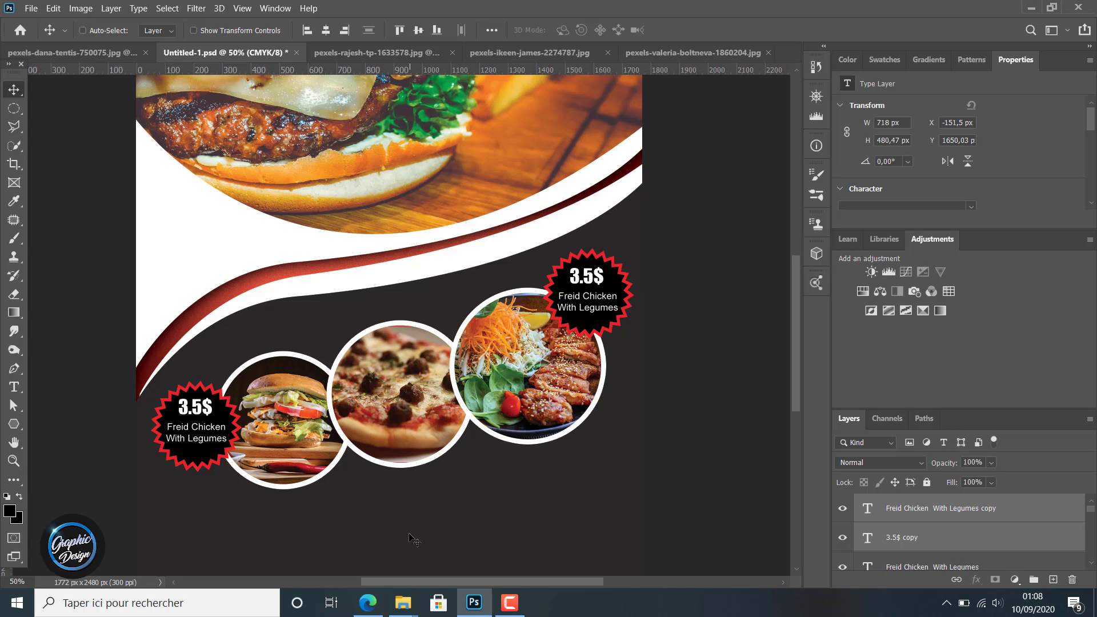
pyautogui.click(917, 509)
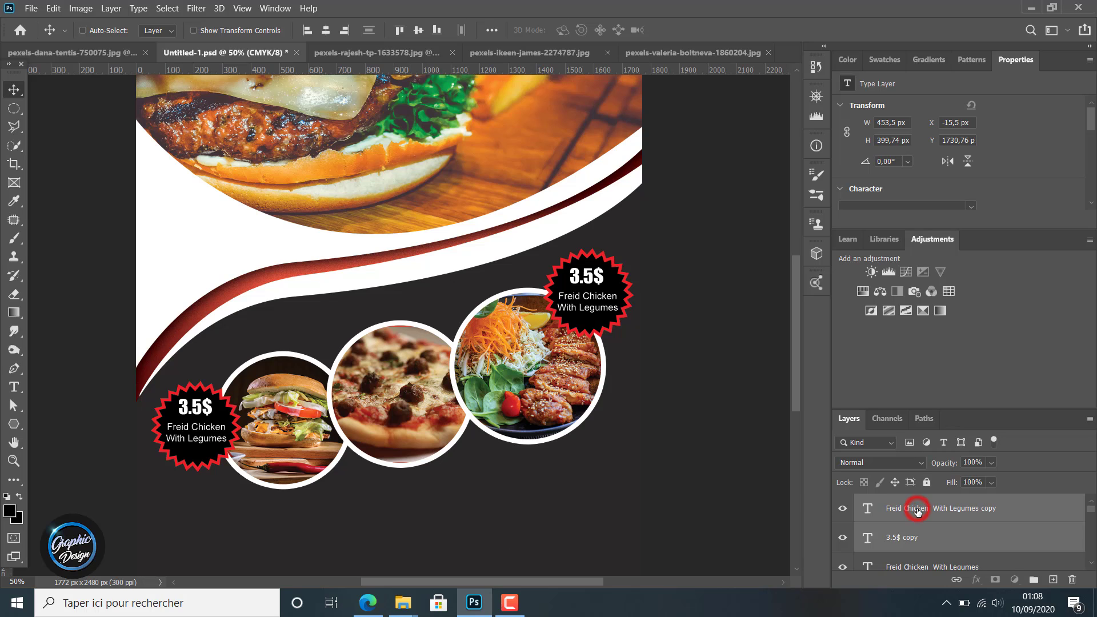
pyautogui.press('t')
pyautogui.click(198, 443)
pyautogui.hotkey('ctrl', 'a')
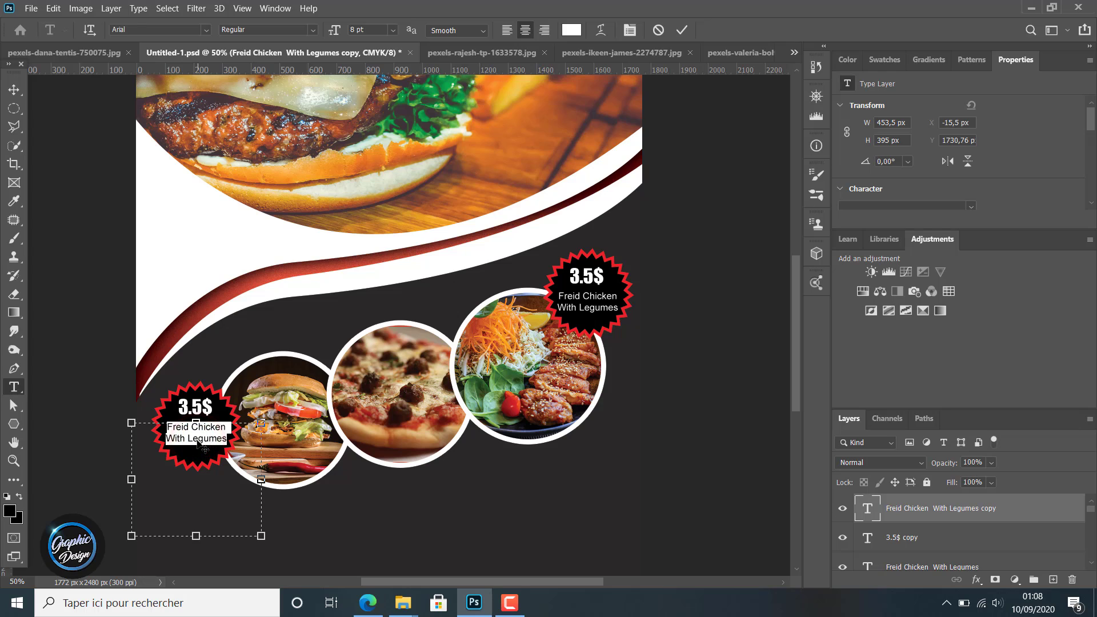
pyautogui.press('BackSpace')
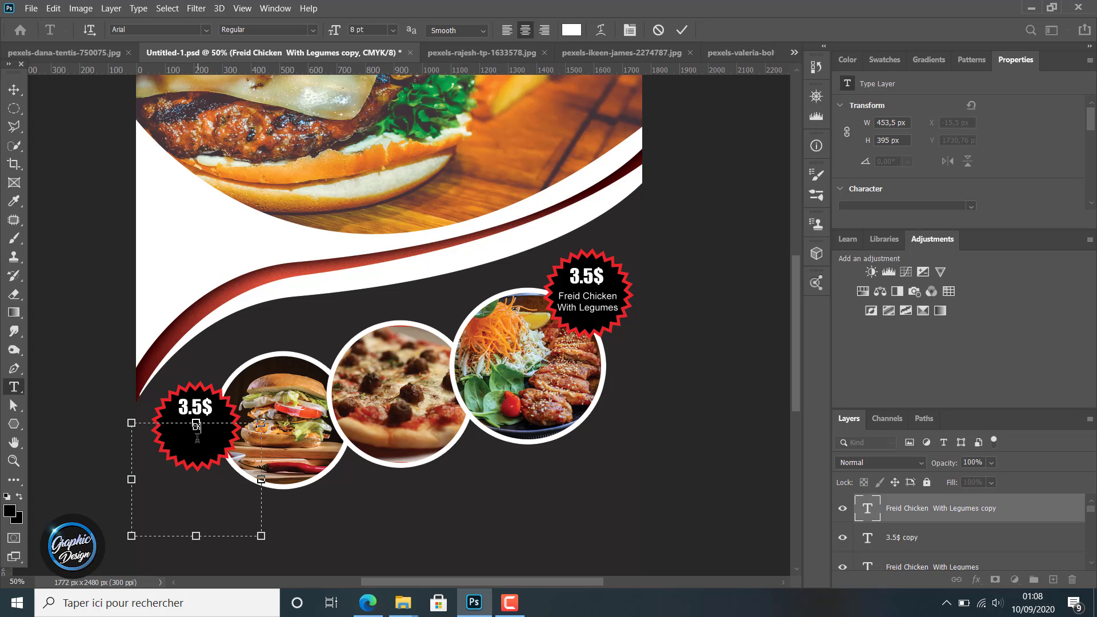
pyautogui.write('Big Cheese Burger')
pyautogui.click(13, 89)
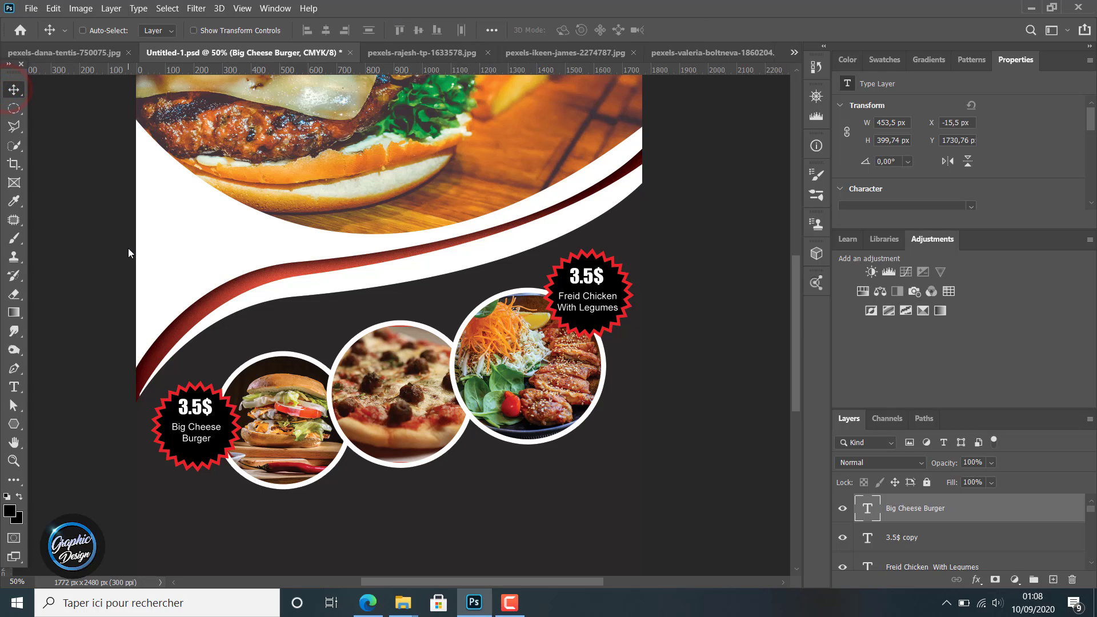
# - Nudge the "Big Cheese Burger" text within its badge by a net 2 px left and 10 px down
pyautogui.press('Left')
pyautogui.press('Left')
pyautogui.press('Left')
pyautogui.press('Left')
pyautogui.press('Left')
pyautogui.press('Left')
pyautogui.press('Left')
pyautogui.press('Left')
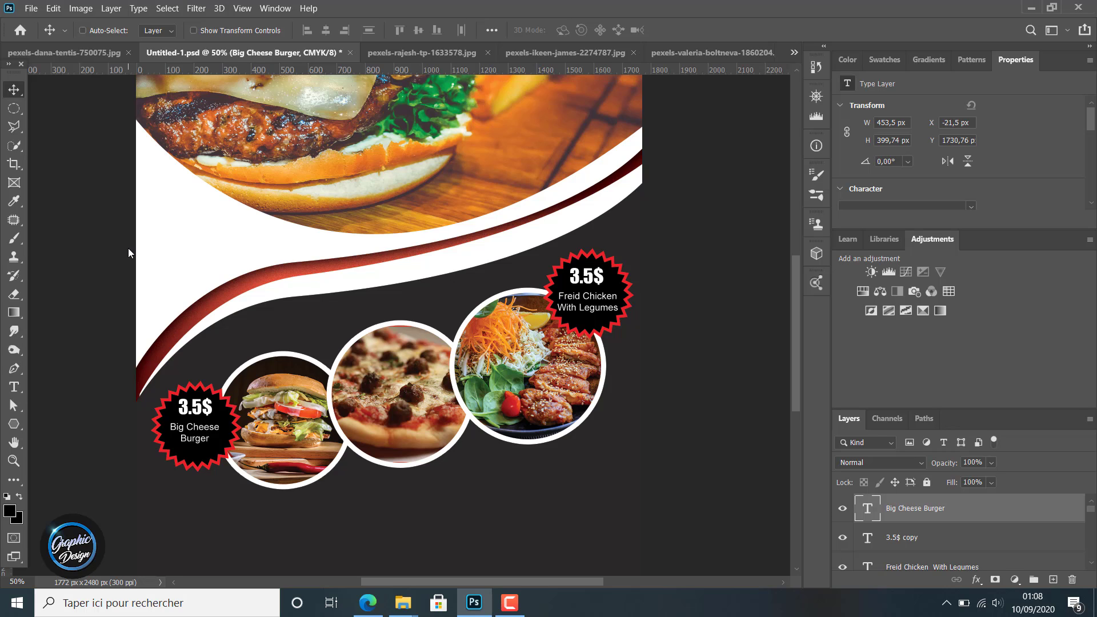
pyautogui.press('Right')
pyautogui.press('Right')
pyautogui.press('Right')
pyautogui.press('Right')
pyautogui.press('Up')
pyautogui.press('Up')
pyautogui.press('Left')
pyautogui.press('Left')
pyautogui.press('Down')
pyautogui.press('Down')
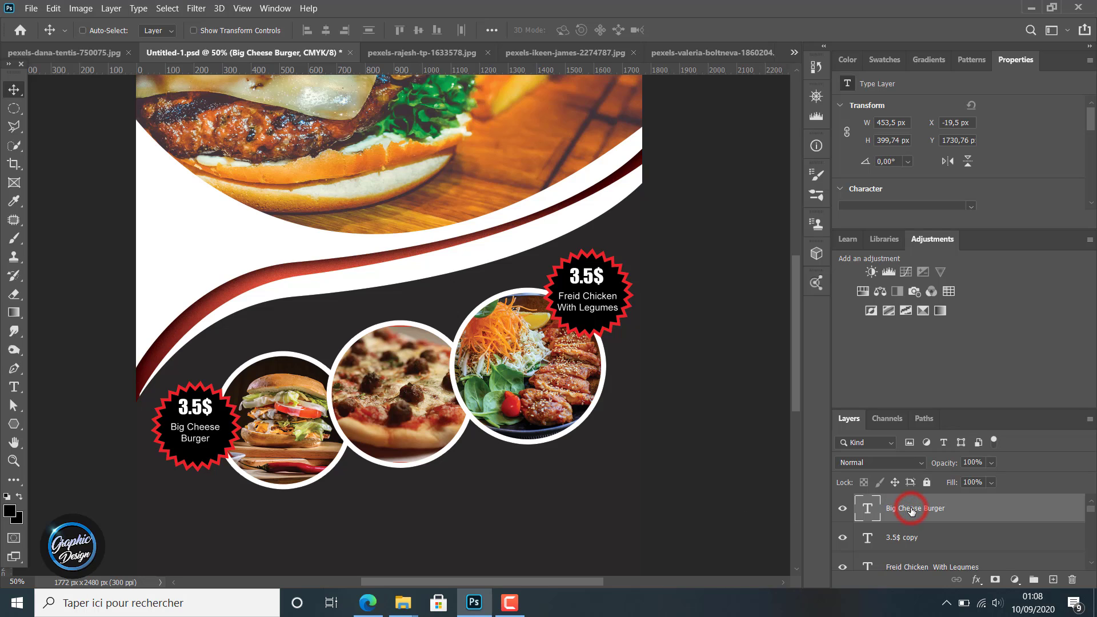
pyautogui.press('Down')
pyautogui.press('Down')
pyautogui.press('Down')
pyautogui.press('Down')
pyautogui.press('Down')
pyautogui.press('Down')
pyautogui.press('Down')
pyautogui.press('Down')
pyautogui.press('Down')
pyautogui.press('Down')
pyautogui.press('Right')
pyautogui.press('Right')
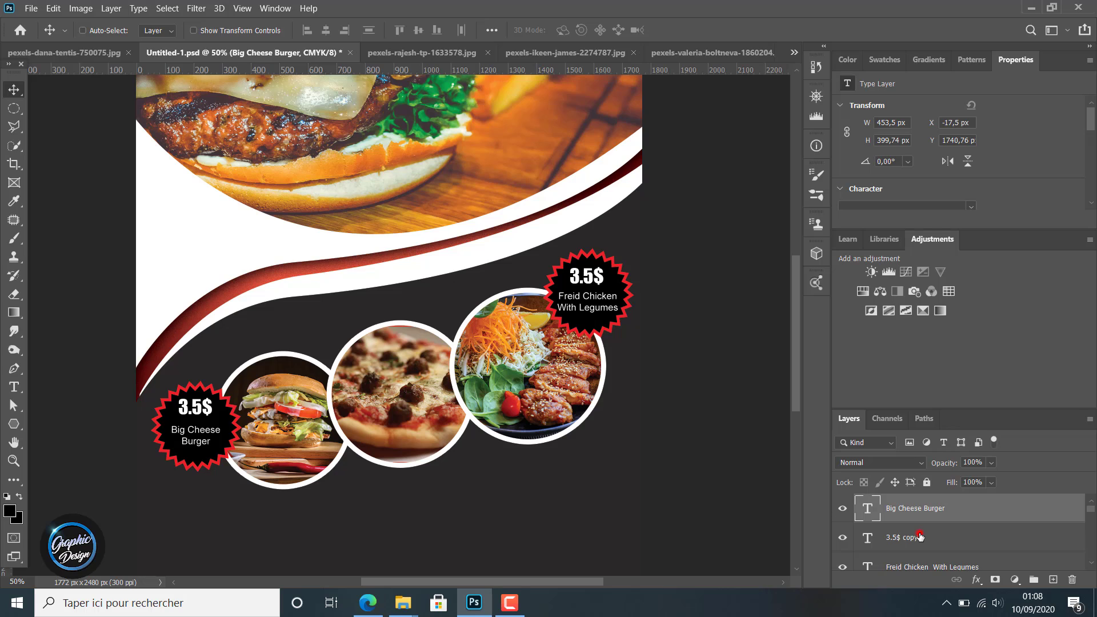
# - Nudge the burger badge's 3.5$ text down and 2 px right, to about X -149.5 px, Y 1653 px
pyautogui.click(917, 538)
pyautogui.press('Down')
pyautogui.press('Down')
pyautogui.press('Down')
pyautogui.press('Down')
pyautogui.press('Down')
pyautogui.press('Down')
pyautogui.press('Down')
pyautogui.press('Down')
pyautogui.press('Down')
pyautogui.press('Down')
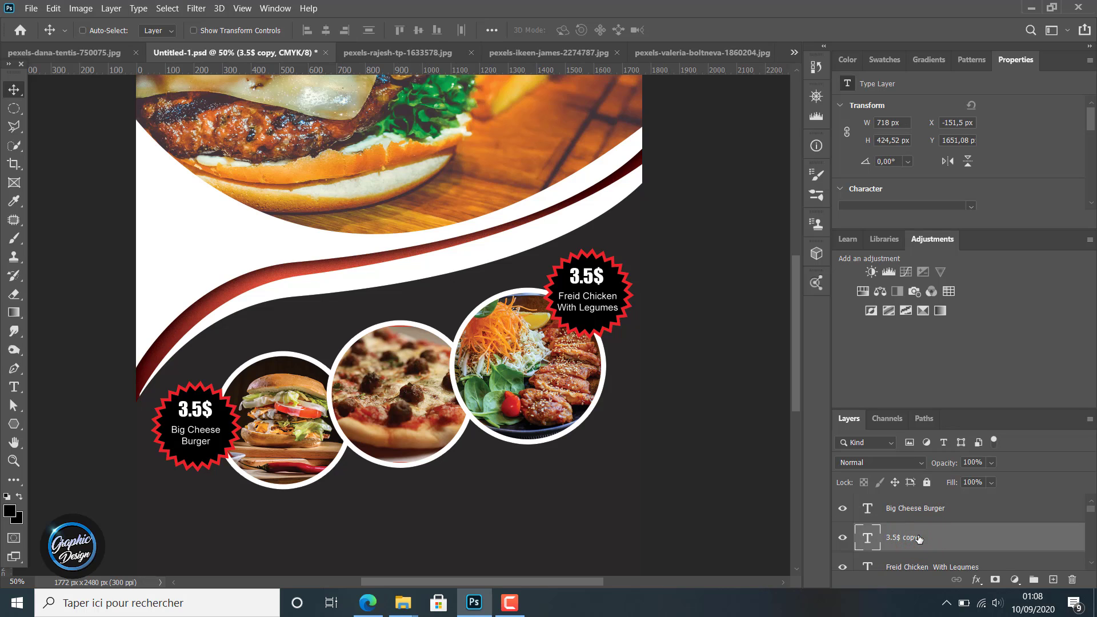
pyautogui.press('Right')
pyautogui.press('Right')
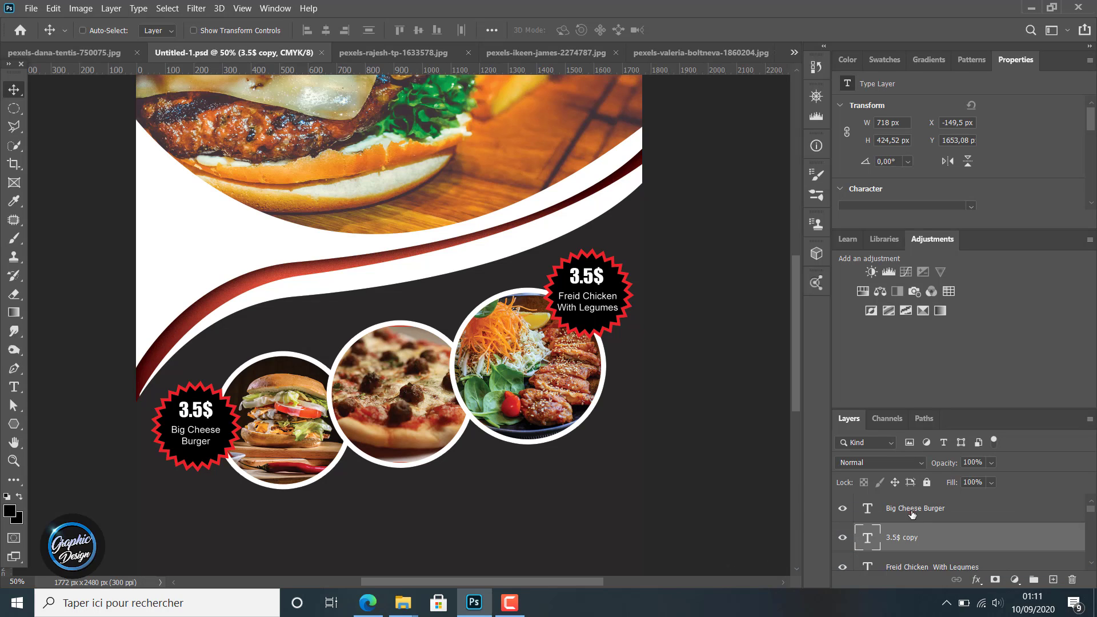
# - Create a paragraph text box with placeholder text, about 762 by 251 px, below the chicken and pizza photos
pyautogui.click(912, 511)
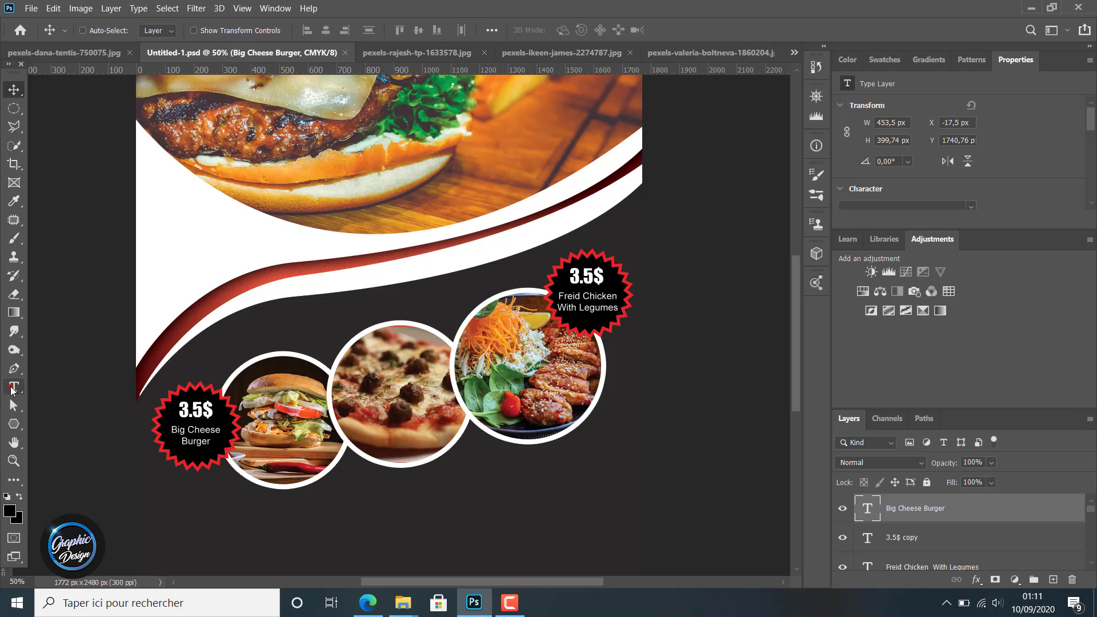
pyautogui.click(14, 386)
pyautogui.scroll(-2, 558, 495)
pyautogui.scroll(-6, 558, 494)
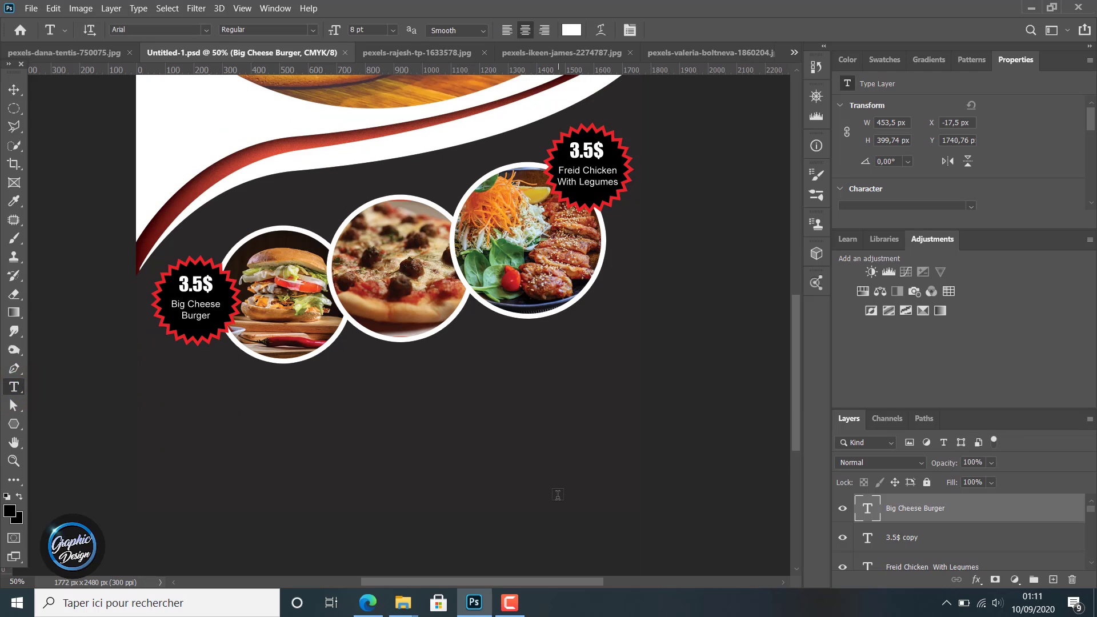
pyautogui.scroll(3, 558, 494)
pyautogui.moveTo(402, 387); pyautogui.dragTo(622, 457)
pyautogui.click(536, 427)
pyautogui.hotkey('ctrl', 'a')
pyautogui.press('BackSpace')
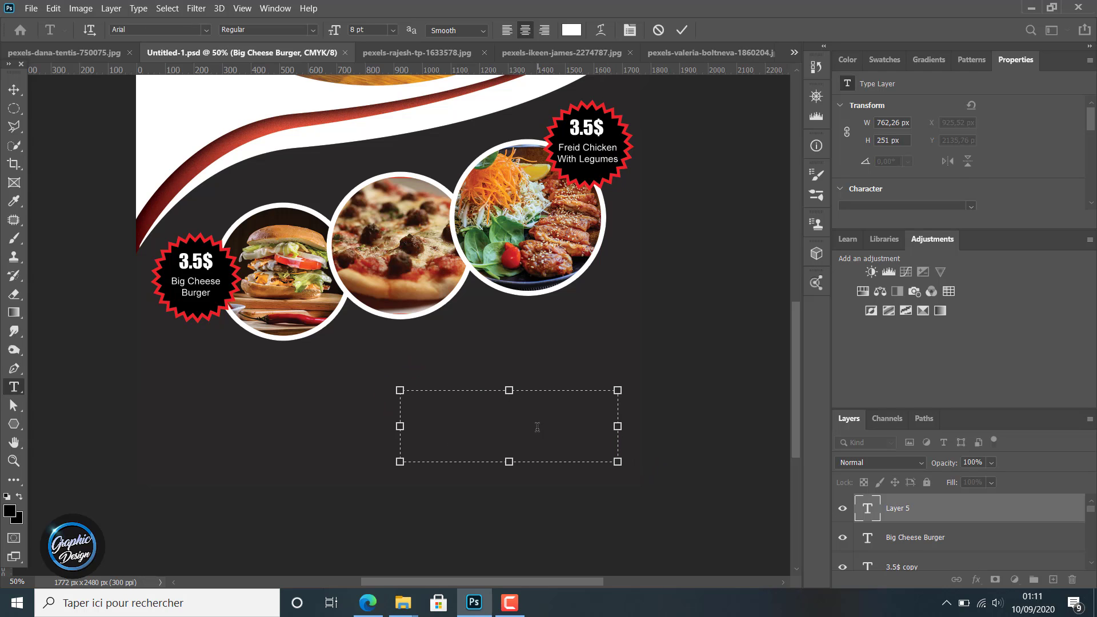
pyautogui.hotkey('ctrl', 'z')
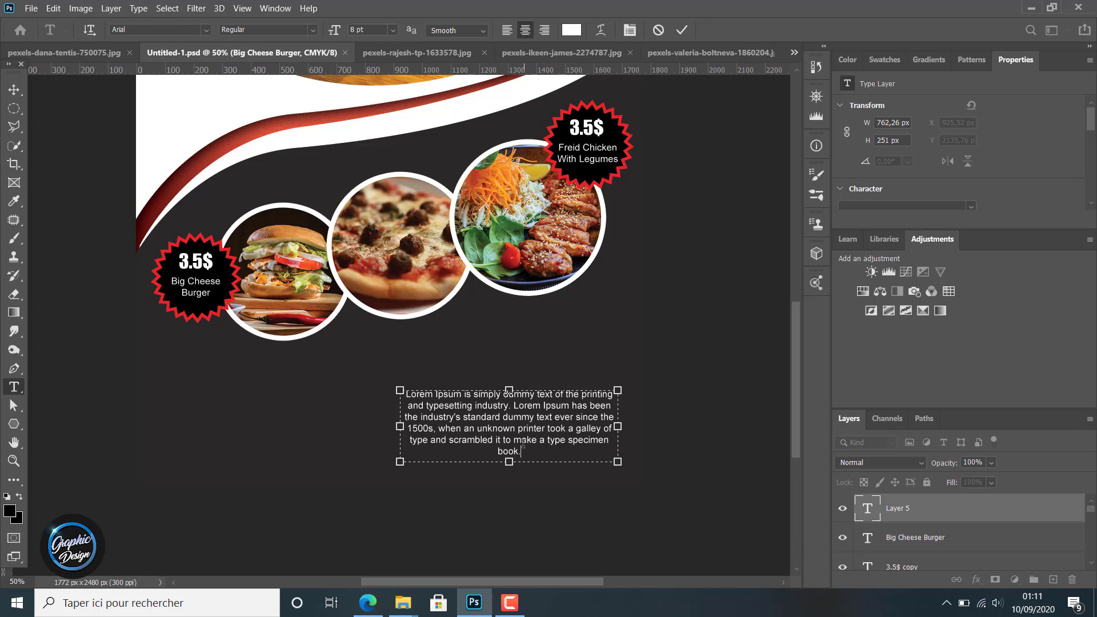
# - Left-align the Lorem Ipsum paragraph and widen its text box to about 817 px
pyautogui.hotkey('ctrl', 'a')
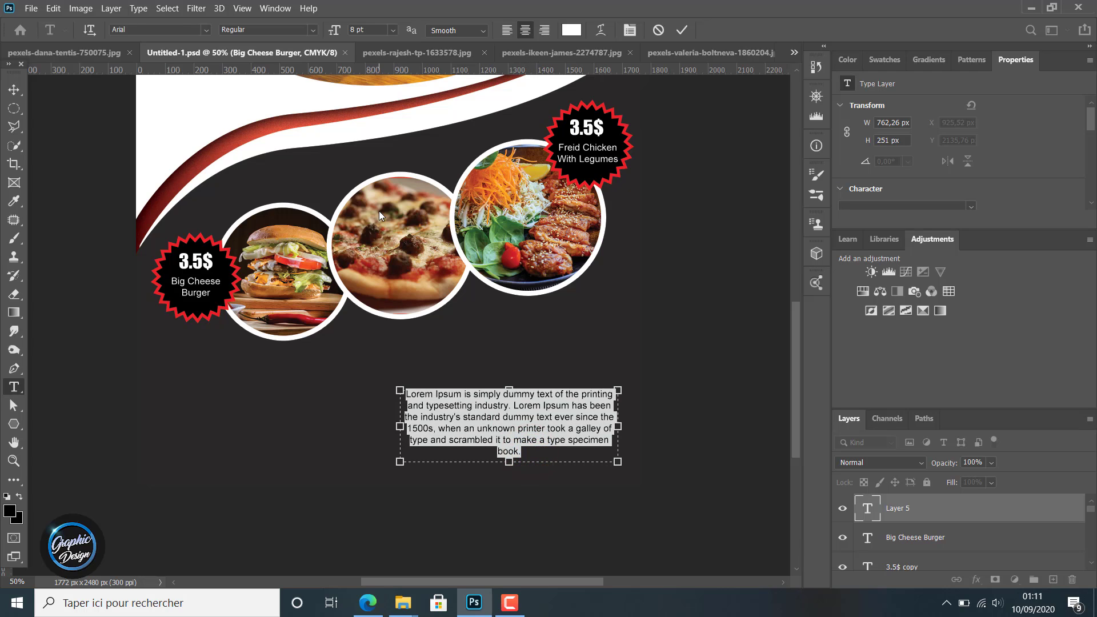
pyautogui.click(506, 30)
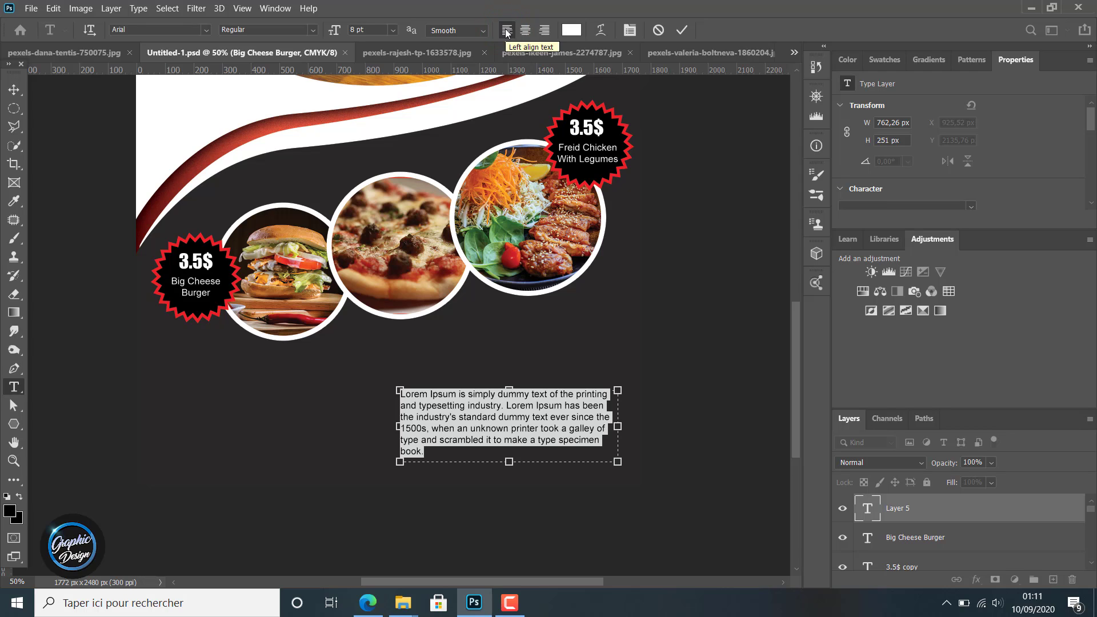
pyautogui.moveTo(612, 428); pyautogui.dragTo(624, 426)
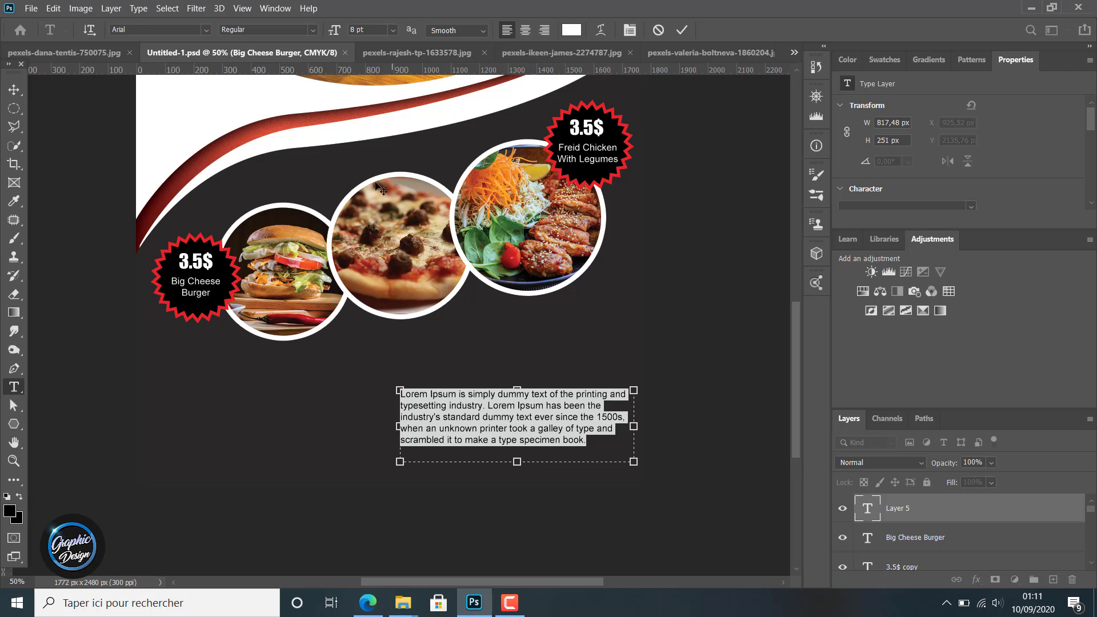
# - Set the Lorem Ipsum paragraph's text color to white (ffffff)
pyautogui.click(570, 30)
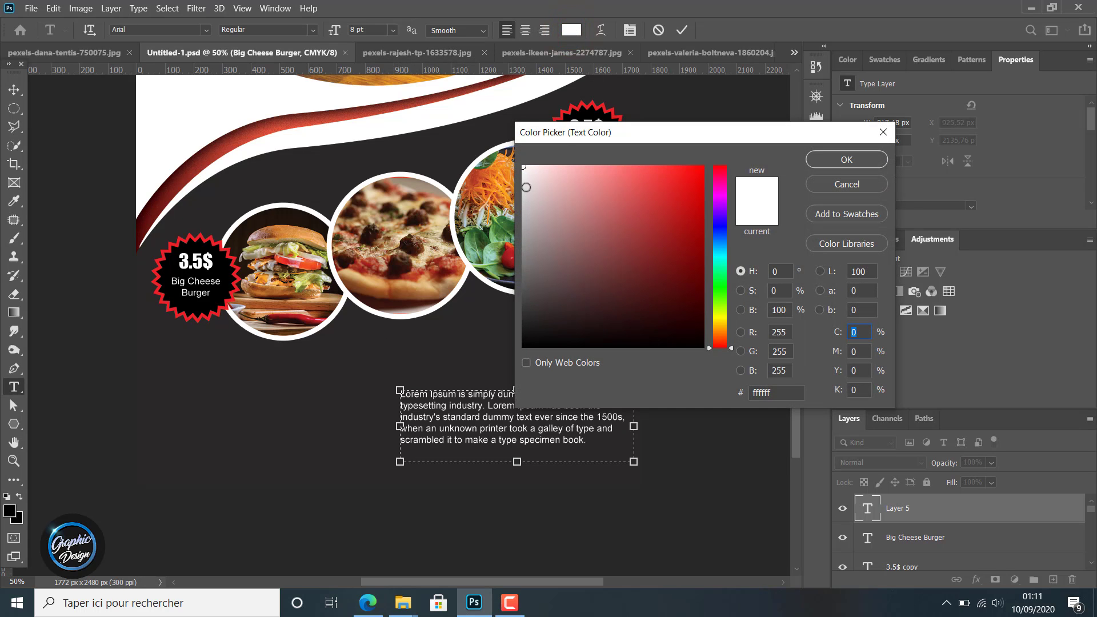
pyautogui.moveTo(524, 175); pyautogui.dragTo(522, 165)
pyautogui.click(863, 161)
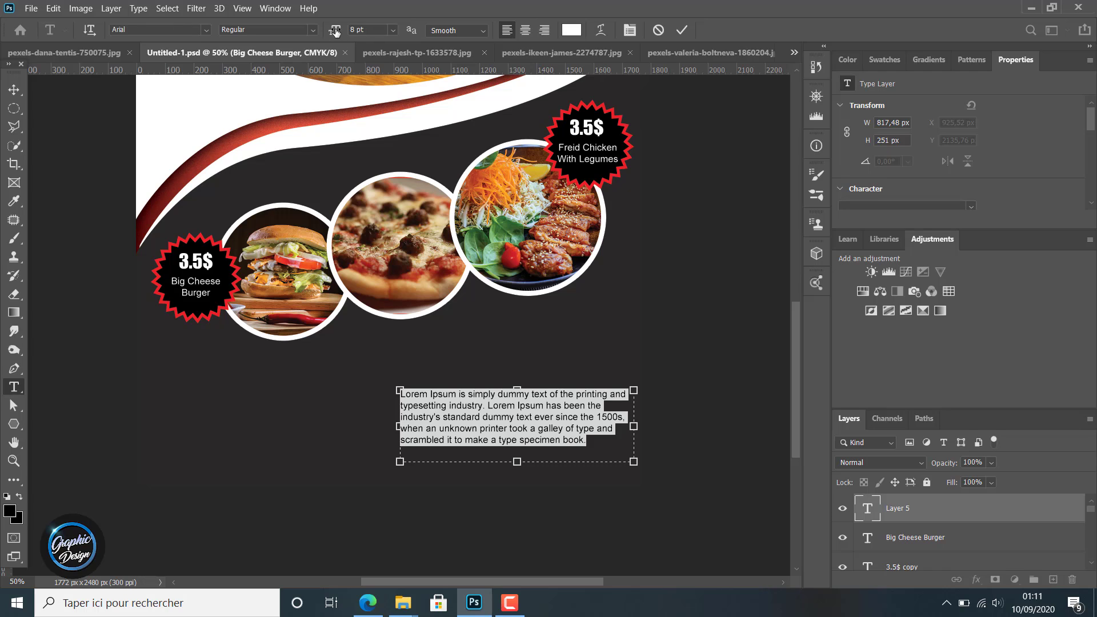
# - Set the paragraph's font size to 10 pt and enlarge its text box to about 857 by 314 px
pyautogui.moveTo(331, 34); pyautogui.dragTo(337, 32)
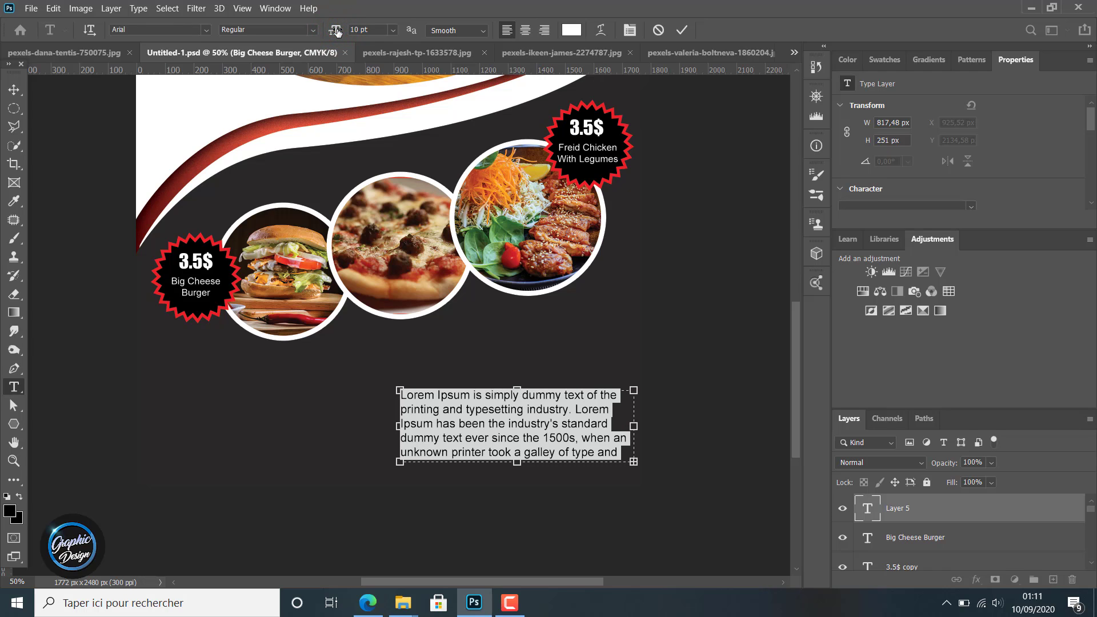
pyautogui.moveTo(517, 387); pyautogui.dragTo(514, 369)
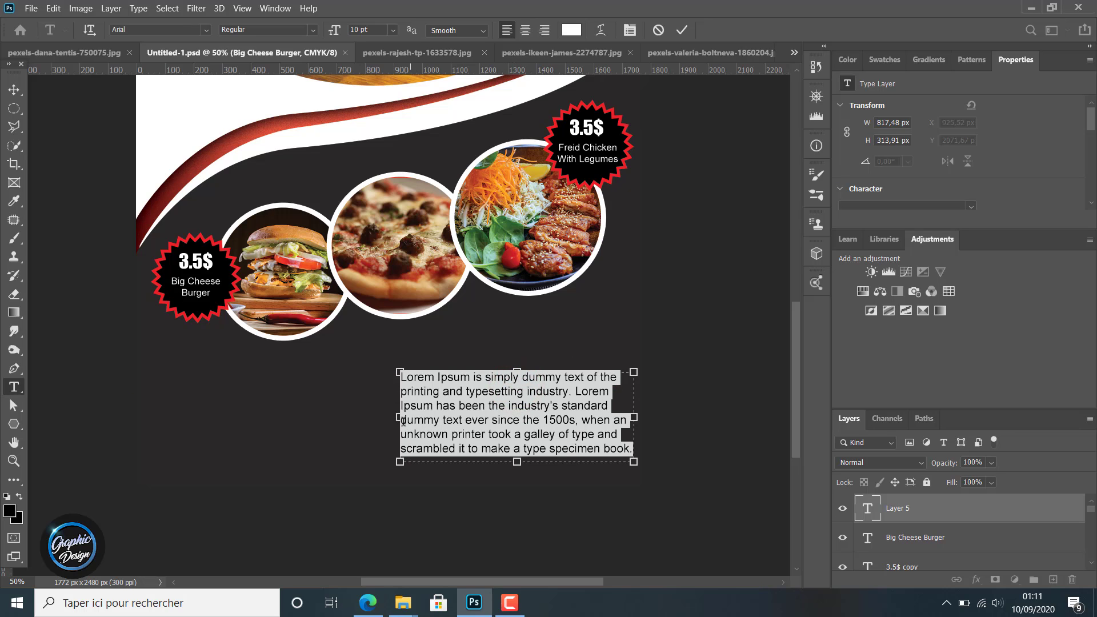
pyautogui.moveTo(400, 417); pyautogui.dragTo(387, 418)
pyautogui.click(14, 90)
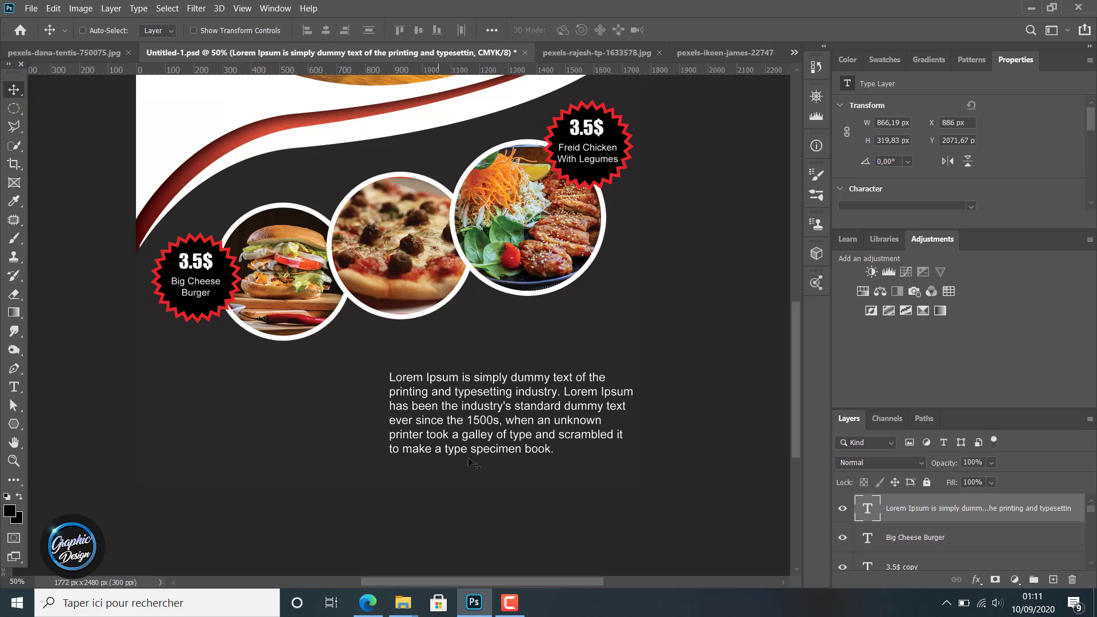
# - Reopen the Lorem Ipsum paragraph for editing and extend its text box leftward to about 969 px wide
pyautogui.doubleClick(560, 452)
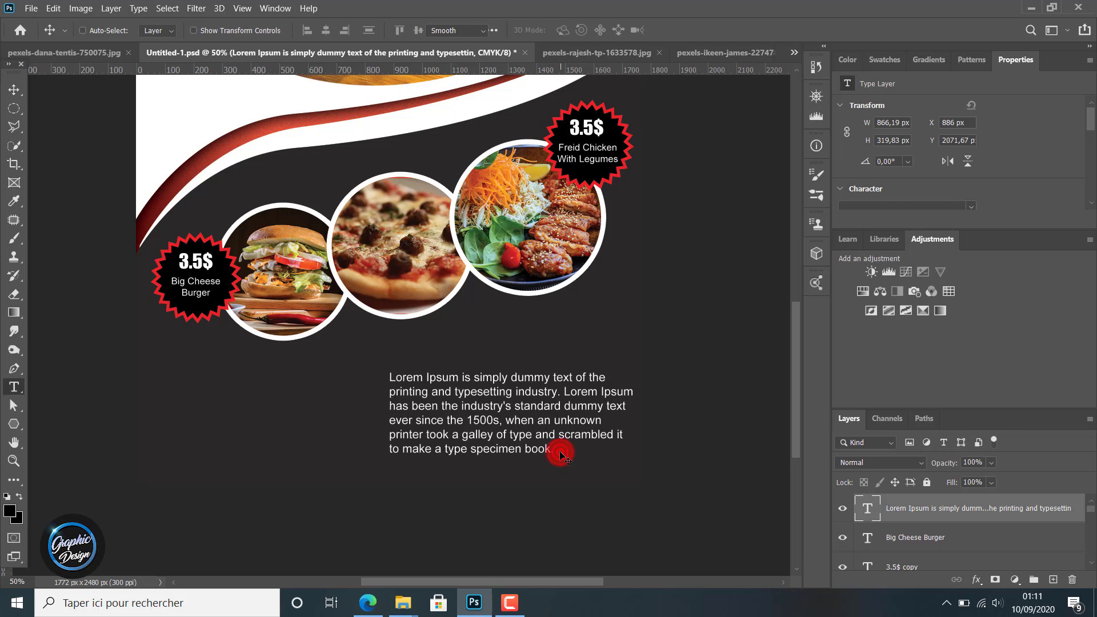
pyautogui.click(560, 452)
pyautogui.moveTo(554, 449); pyautogui.dragTo(521, 449)
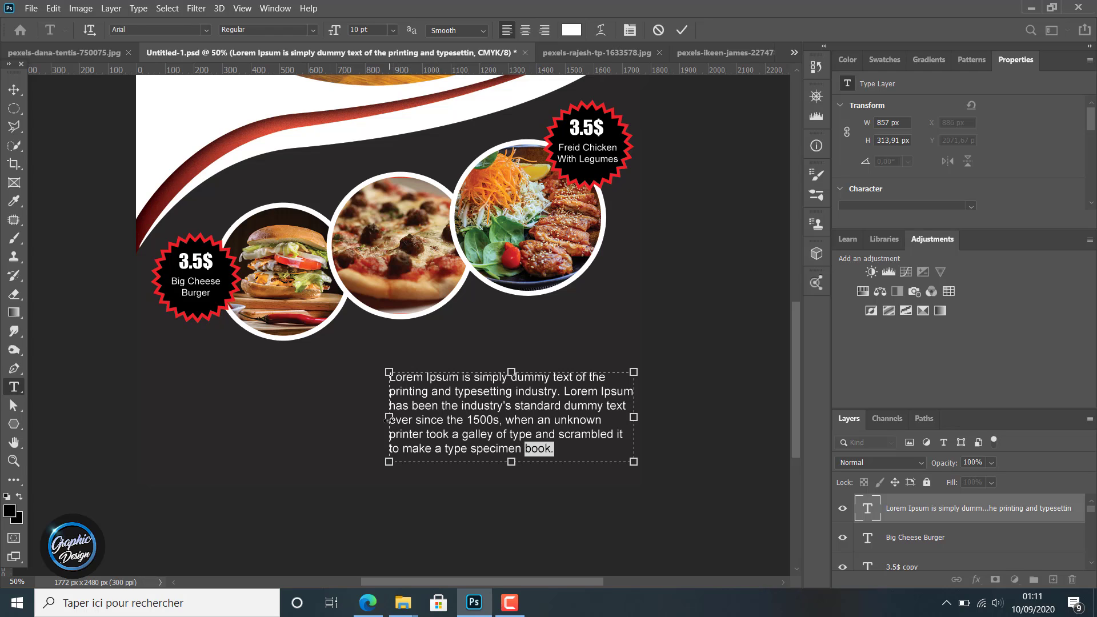
pyautogui.moveTo(385, 419); pyautogui.dragTo(354, 418)
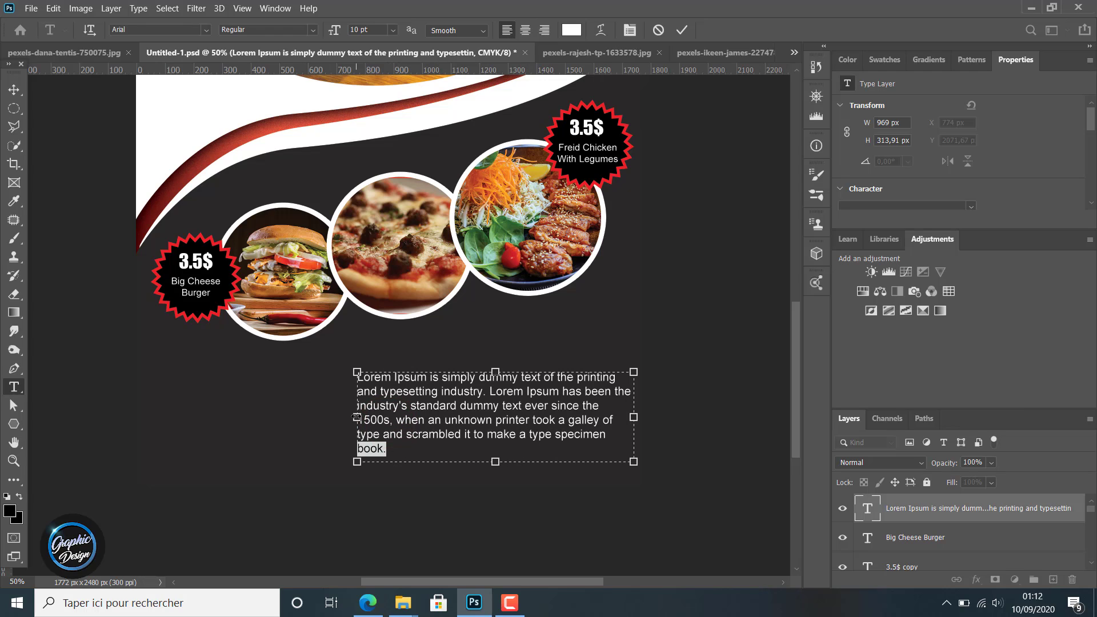
pyautogui.click(13, 90)
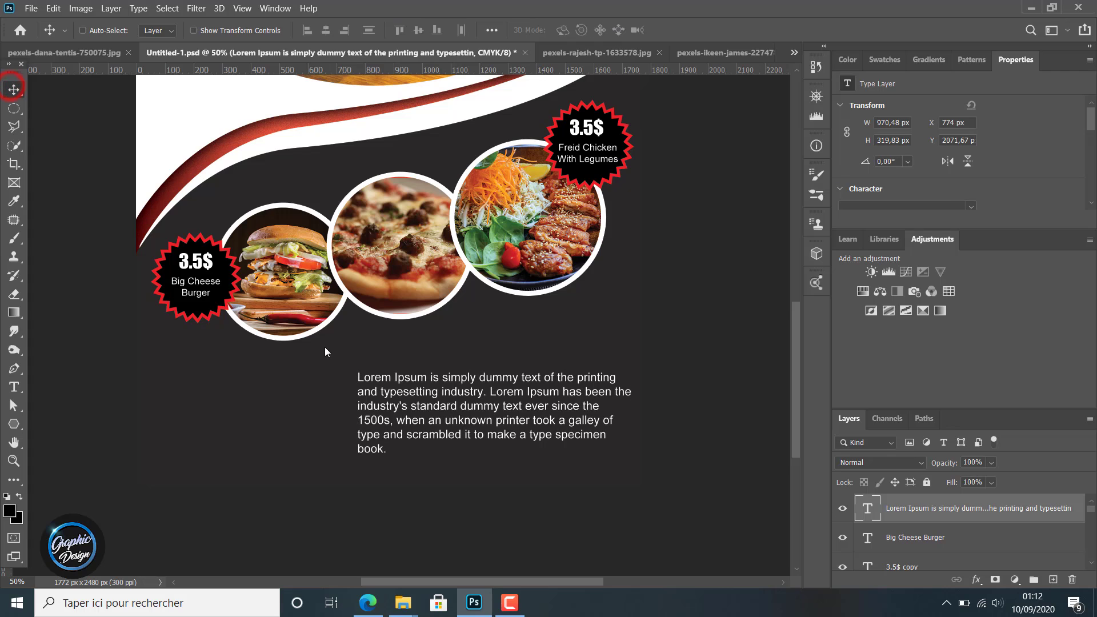
# - Reduce the font size of the entire Lorem Ipsum paragraph to 8 pt
pyautogui.tripleClick(510, 405)
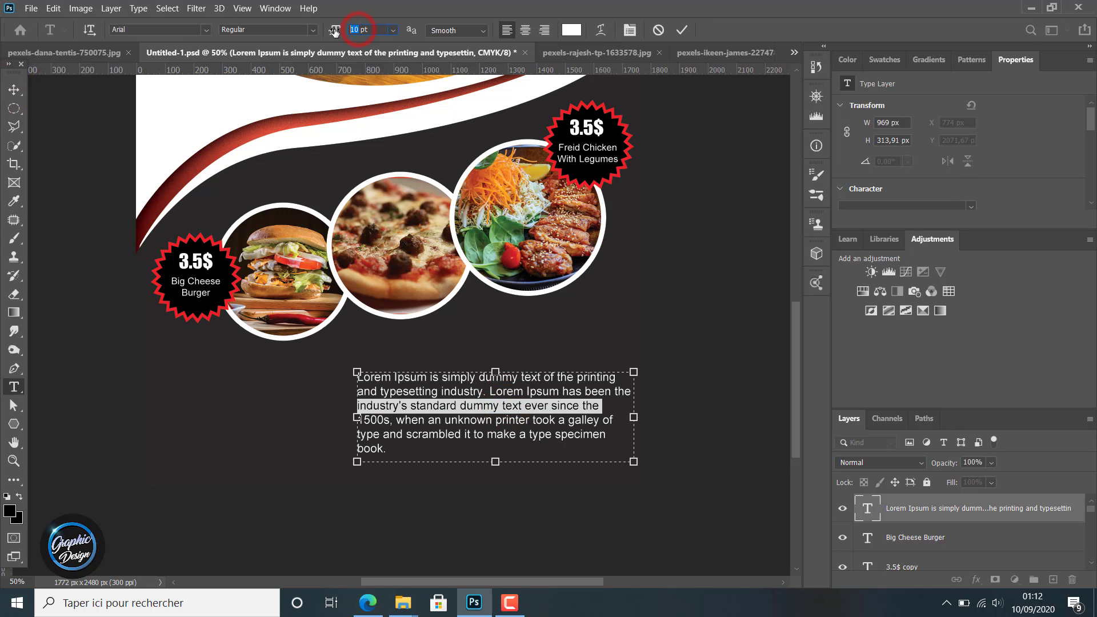
pyautogui.write('8')
pyautogui.press('Return')
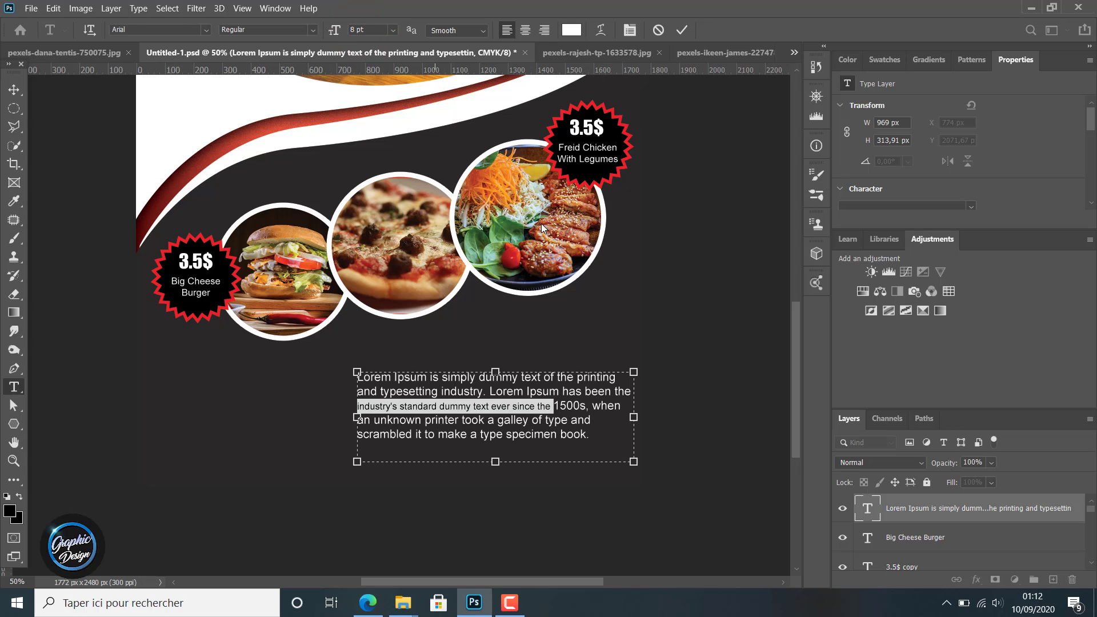
pyautogui.moveTo(590, 436); pyautogui.dragTo(335, 365)
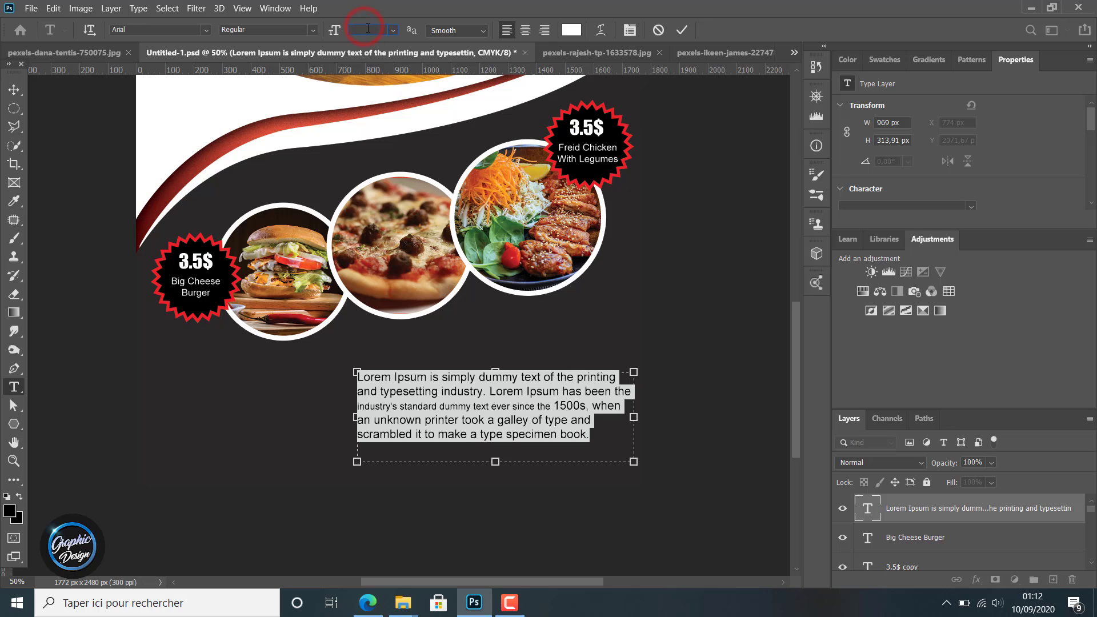
pyautogui.press('Return')
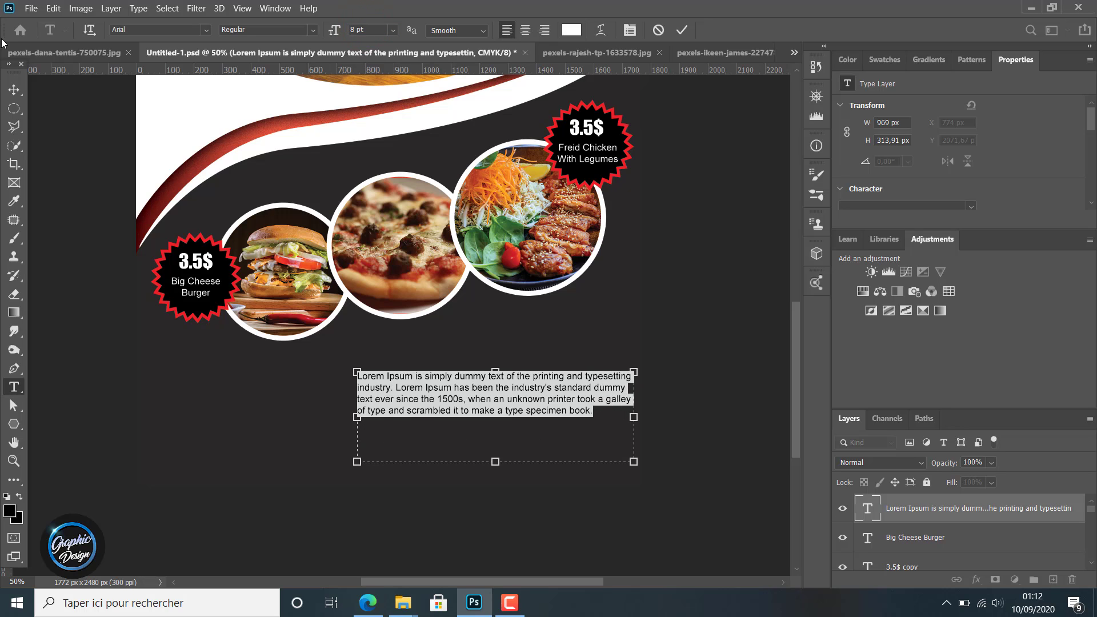
# - Move the Lorem Ipsum paragraph to about X 785 px, Y 2089 px, below the food photos
pyautogui.click(14, 90)
pyautogui.moveTo(509, 392); pyautogui.dragTo(503, 409)
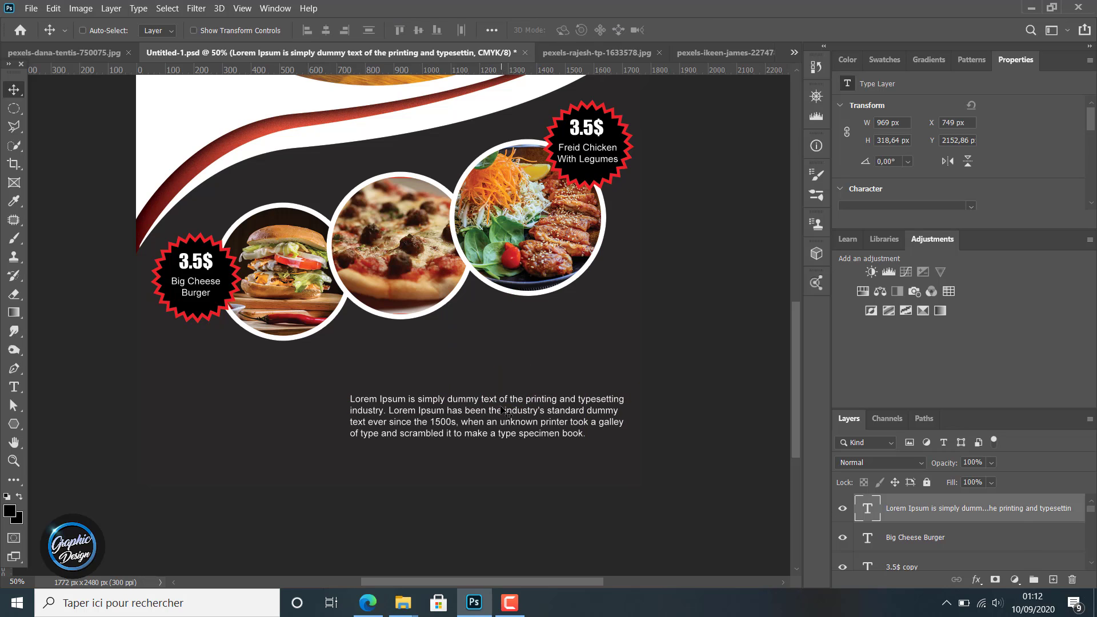
pyautogui.moveTo(388, 402)
pyautogui.mouseDown()
pyautogui.moveTo(408, 396)
pyautogui.moveTo(408, 383)
pyautogui.moveTo(406, 408)
pyautogui.moveTo(400, 385)
pyautogui.mouseUp()
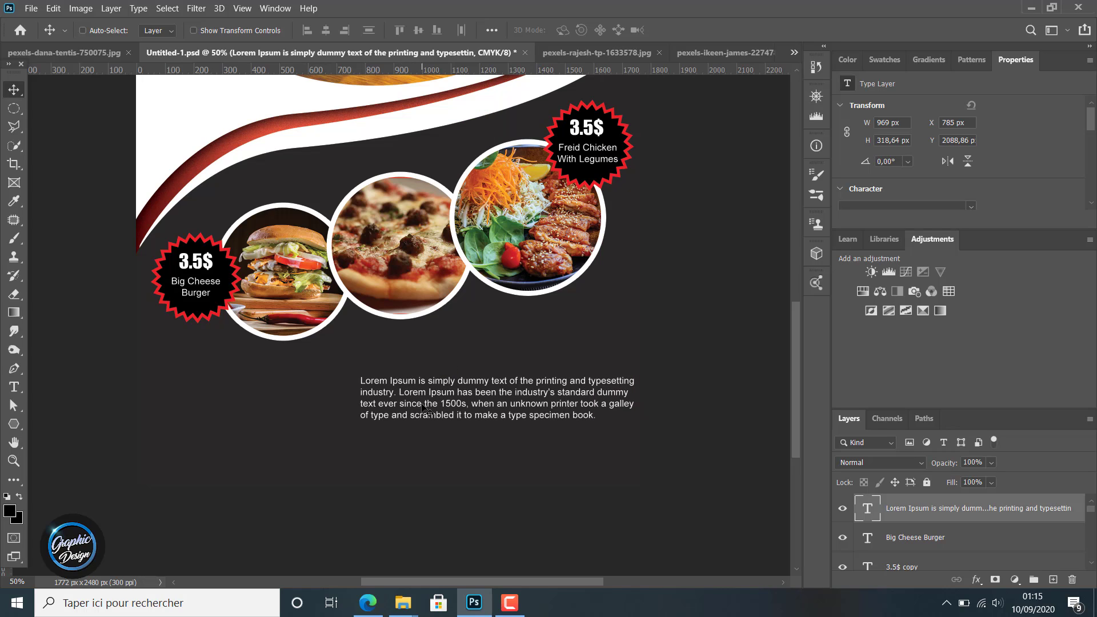
# - Narrow the Lorem Ipsum paragraph to 87% width and move it to about X 841 px, Y 2099 px
pyautogui.hotkey('ctrl', 't')
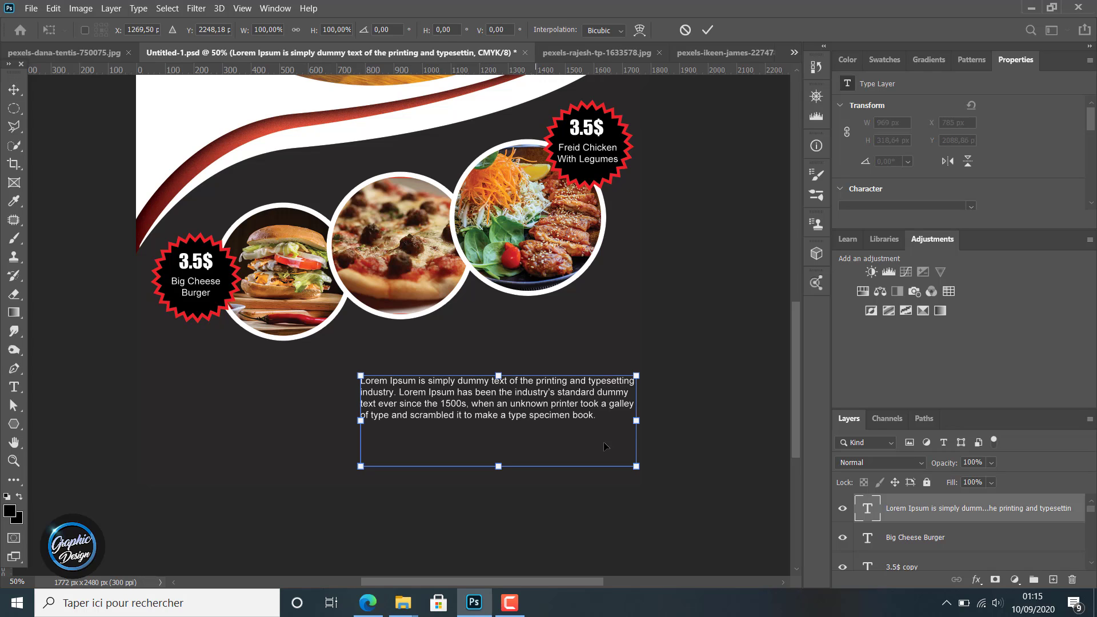
pyautogui.moveTo(637, 421); pyautogui.dragTo(600, 420)
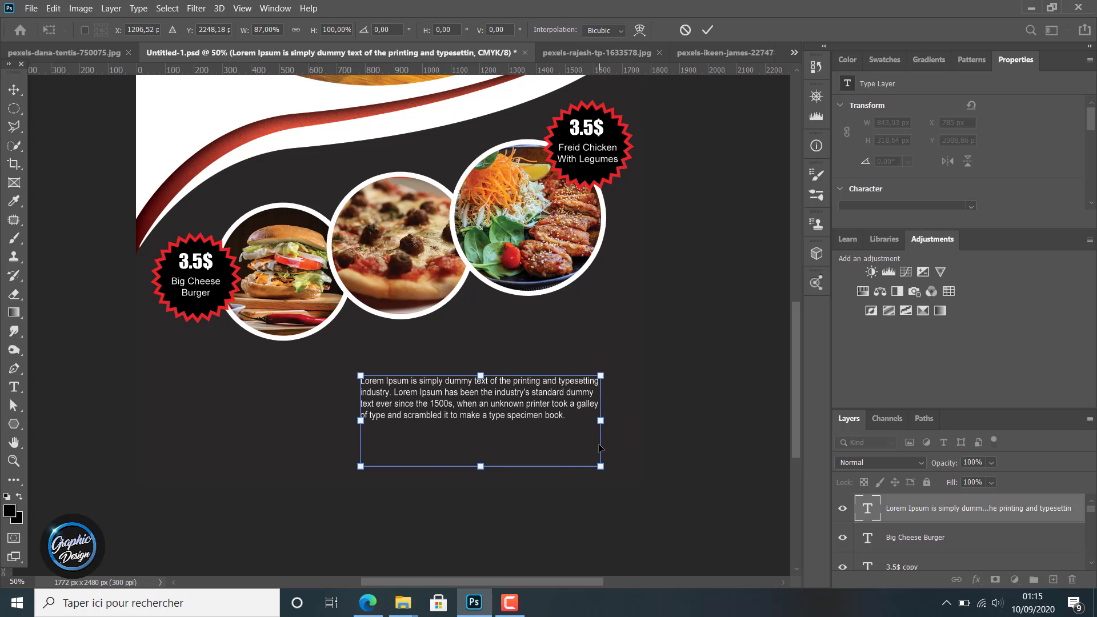
pyautogui.moveTo(514, 394); pyautogui.dragTo(531, 380)
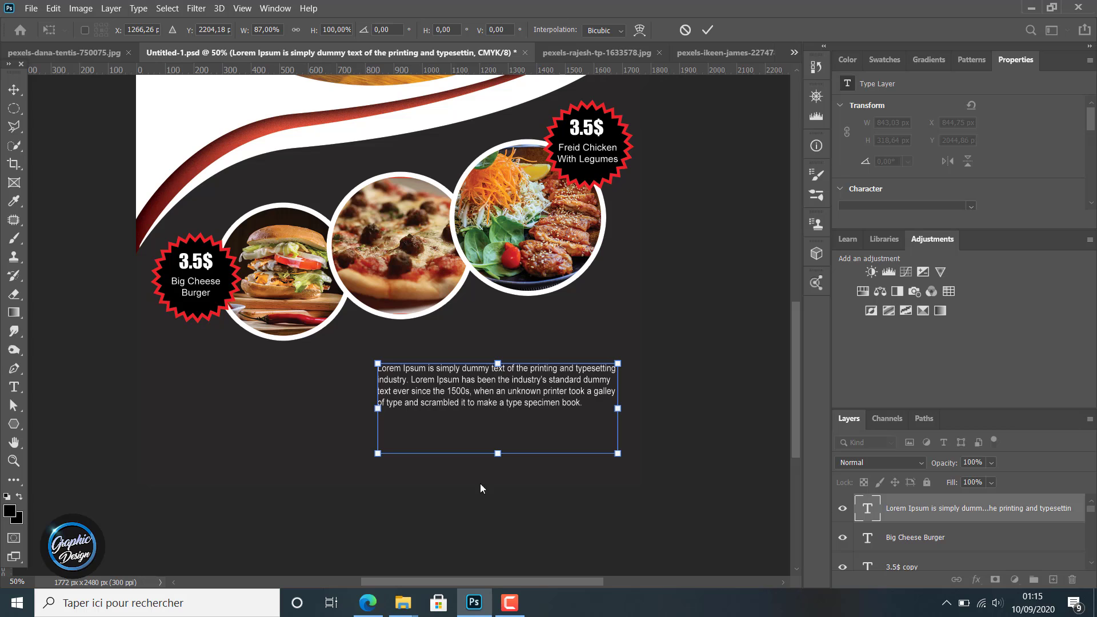
pyautogui.moveTo(502, 417); pyautogui.dragTo(499, 437)
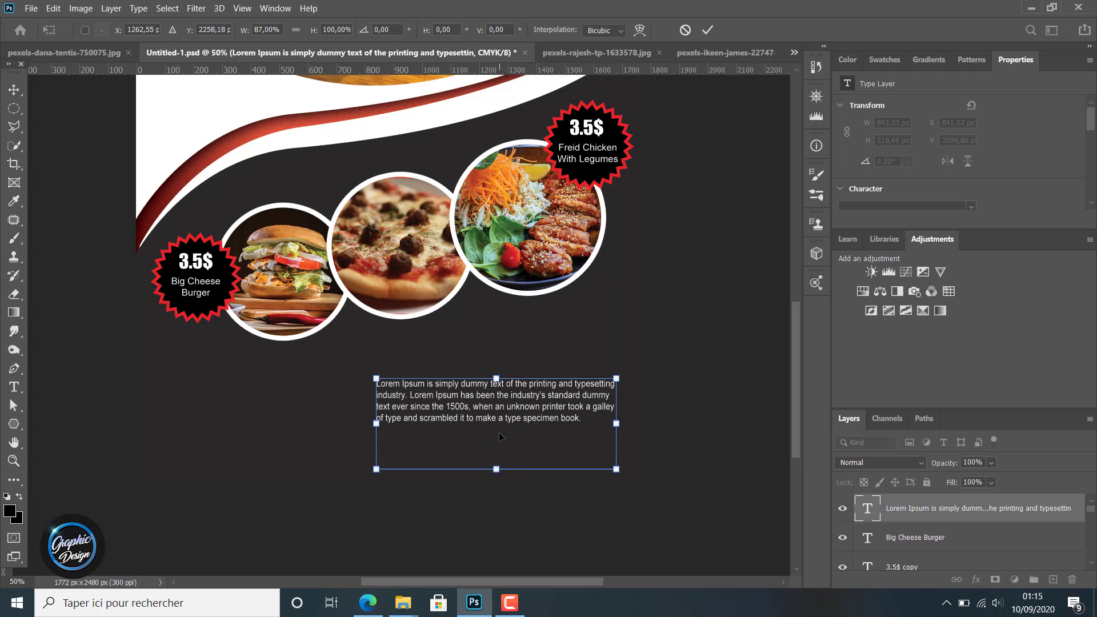
pyautogui.click(708, 30)
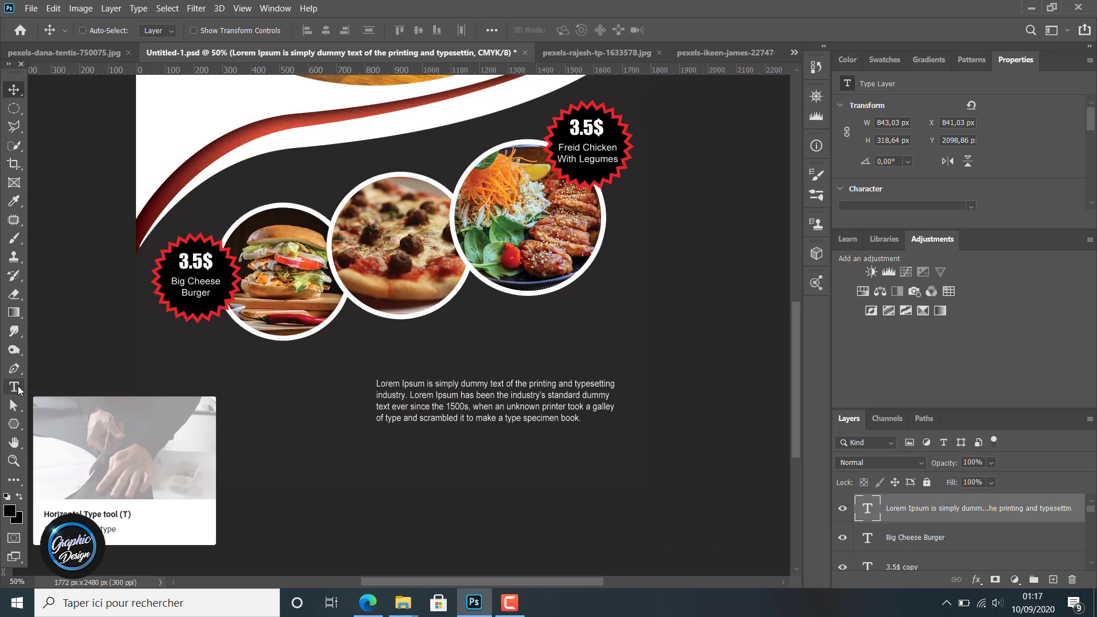
# - Create a text box about 816 by 155 px directly above the paragraph with the text RESTAURANT NAME
pyautogui.click(17, 389)
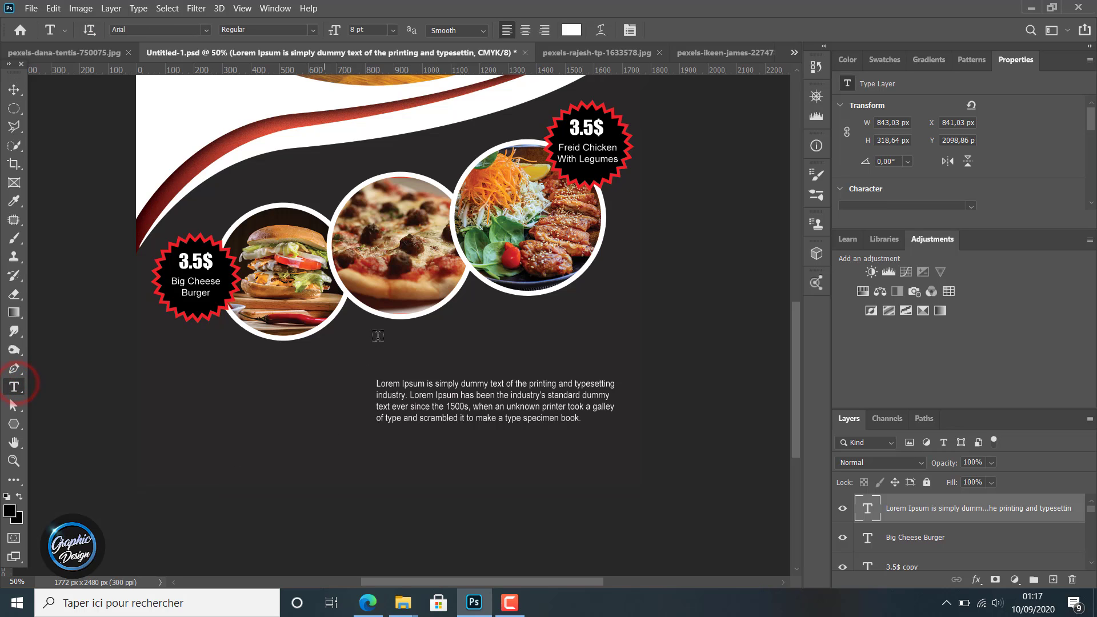
pyautogui.moveTo(377, 335); pyautogui.dragTo(609, 377)
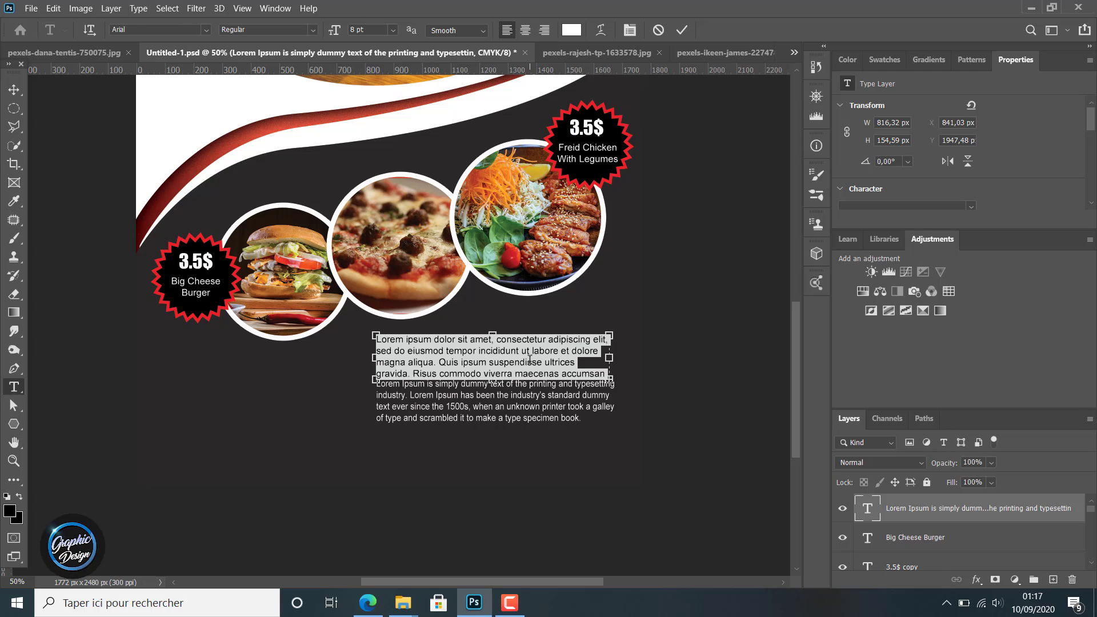
pyautogui.press('BackSpace')
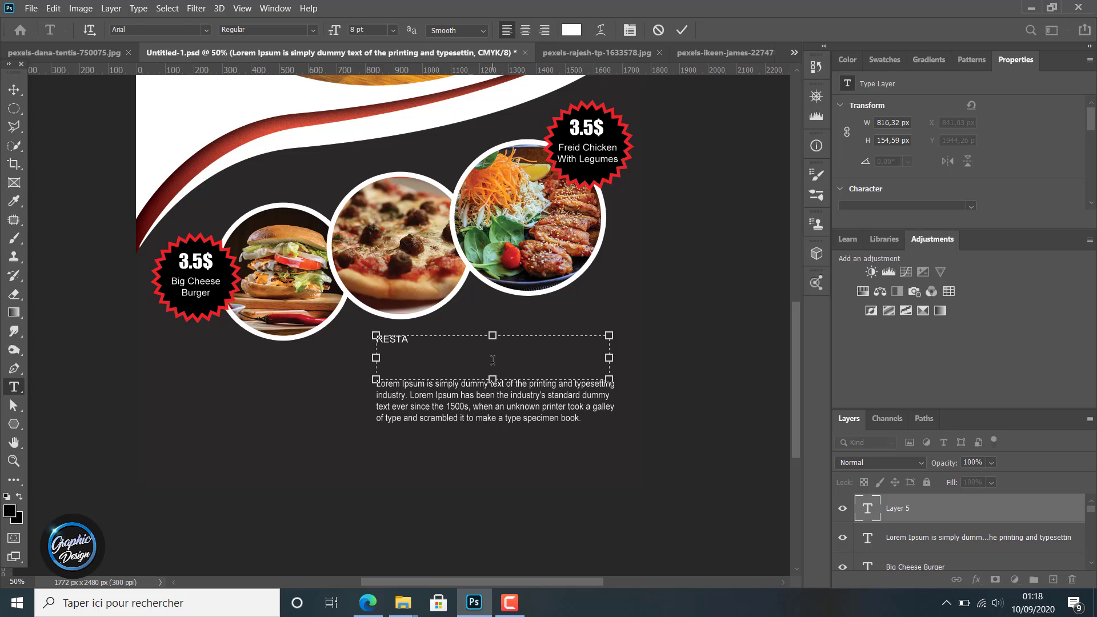
pyautogui.write('ANT NAME')
# - Set the font of the whole RESTAURANT NAME heading to Impact
pyautogui.tripleClick(488, 341)
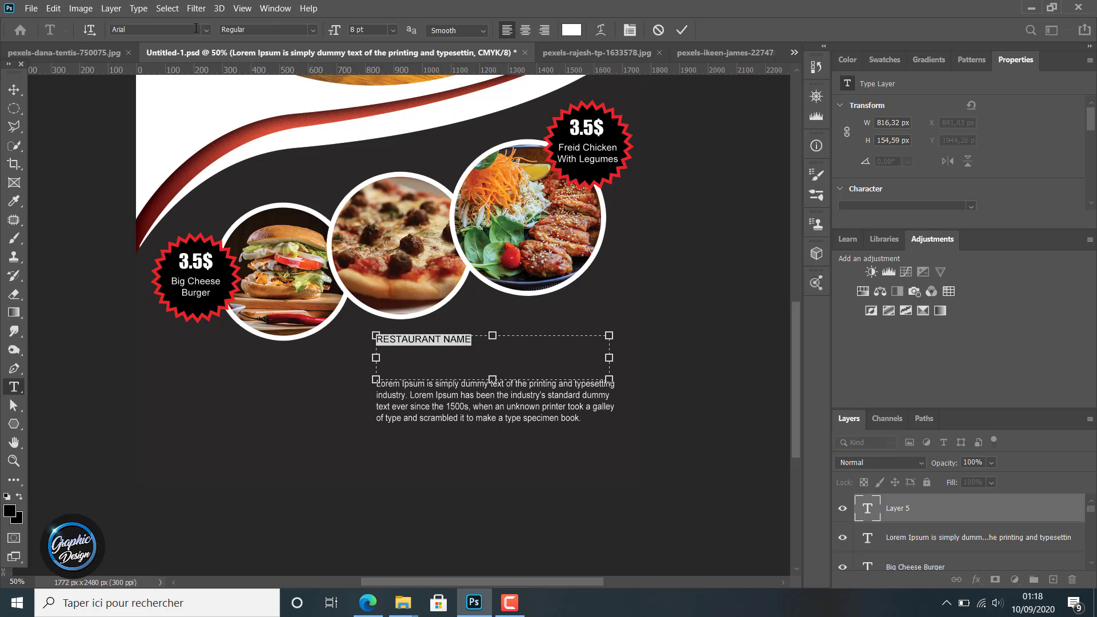
pyautogui.click(206, 30)
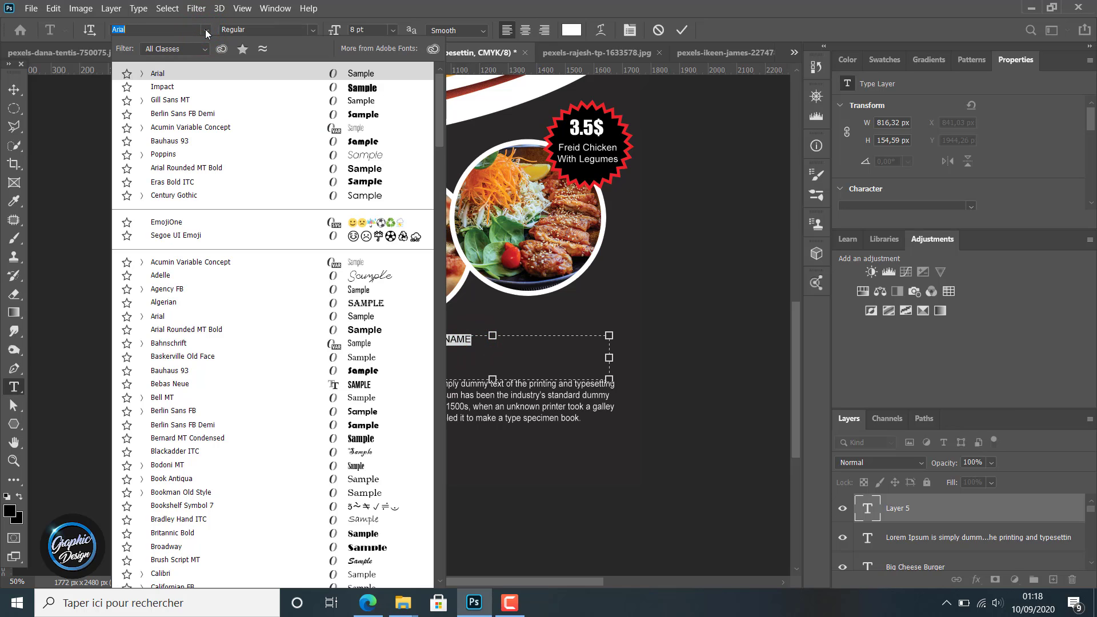
pyautogui.click(184, 88)
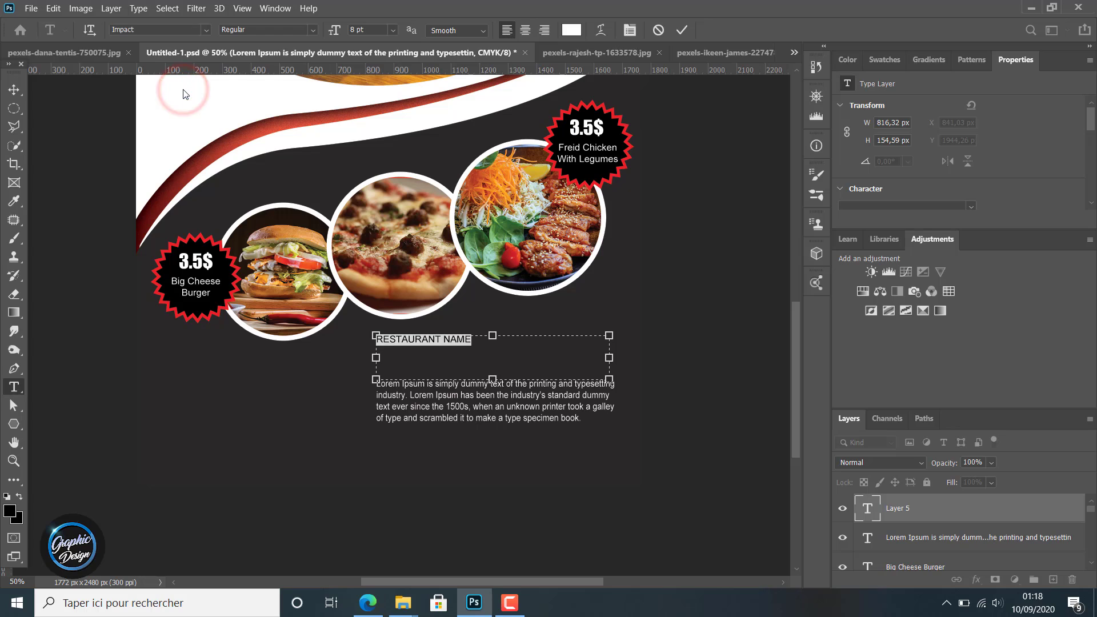
# - Try font sizes of 35, 20 and 25 pt on the RESTAURANT NAME heading
pyautogui.click(313, 30)
pyautogui.moveTo(334, 31); pyautogui.dragTo(351, 34)
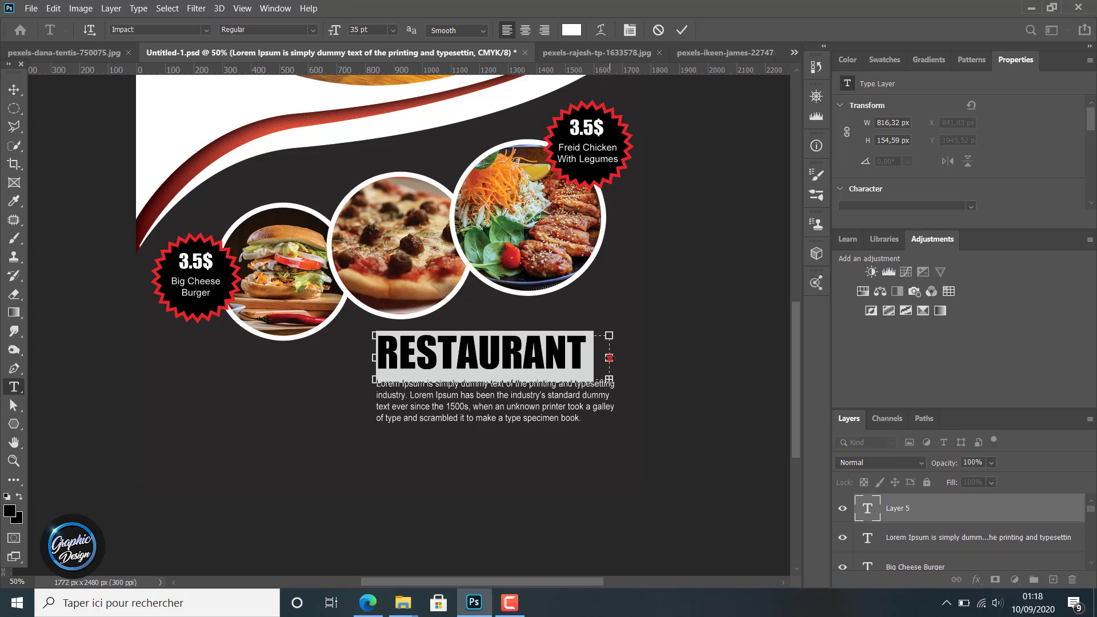
pyautogui.doubleClick(356, 30)
pyautogui.write('20')
pyautogui.press('Return')
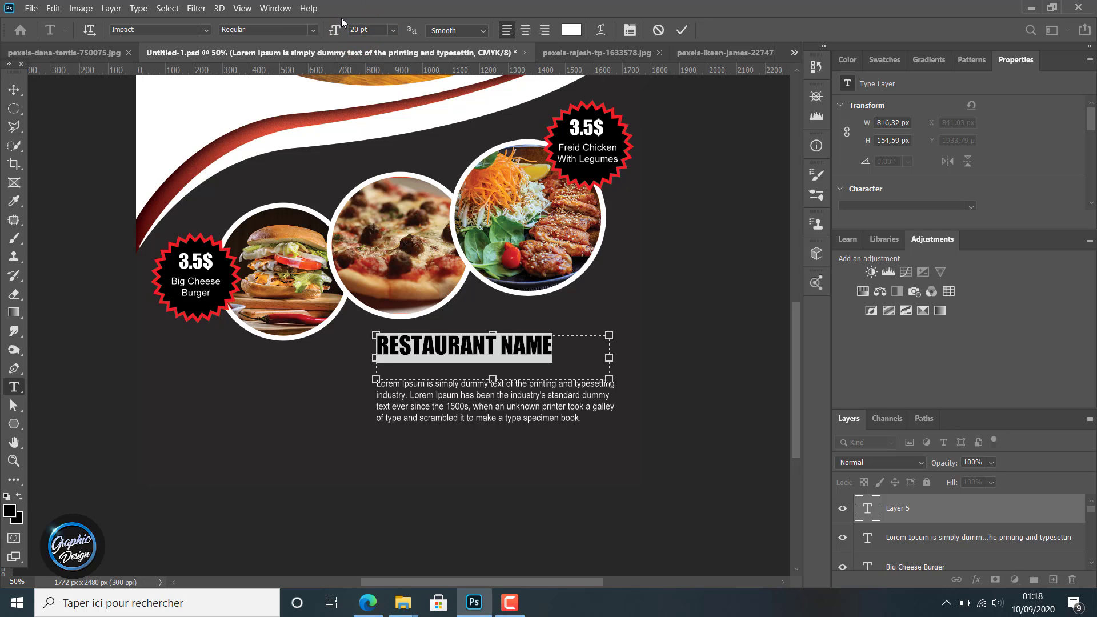
pyautogui.click(357, 30)
pyautogui.write('25')
pyautogui.press('Return')
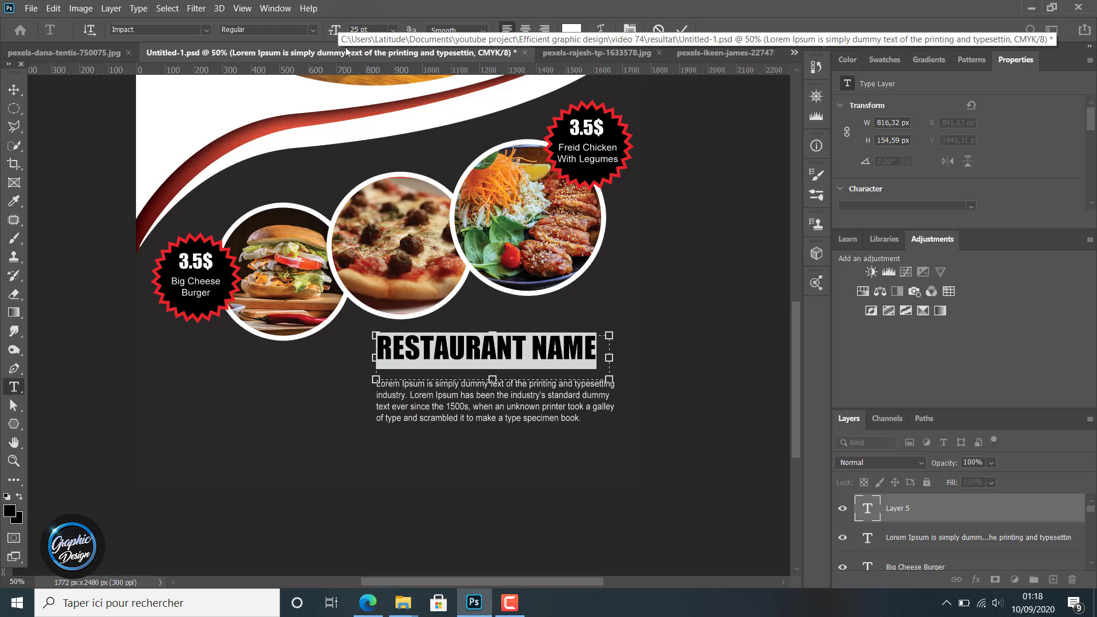
# - Set the RESTAURANT NAME heading's font size to 27 pt and widen its text box to about 847 px
pyautogui.click(359, 29)
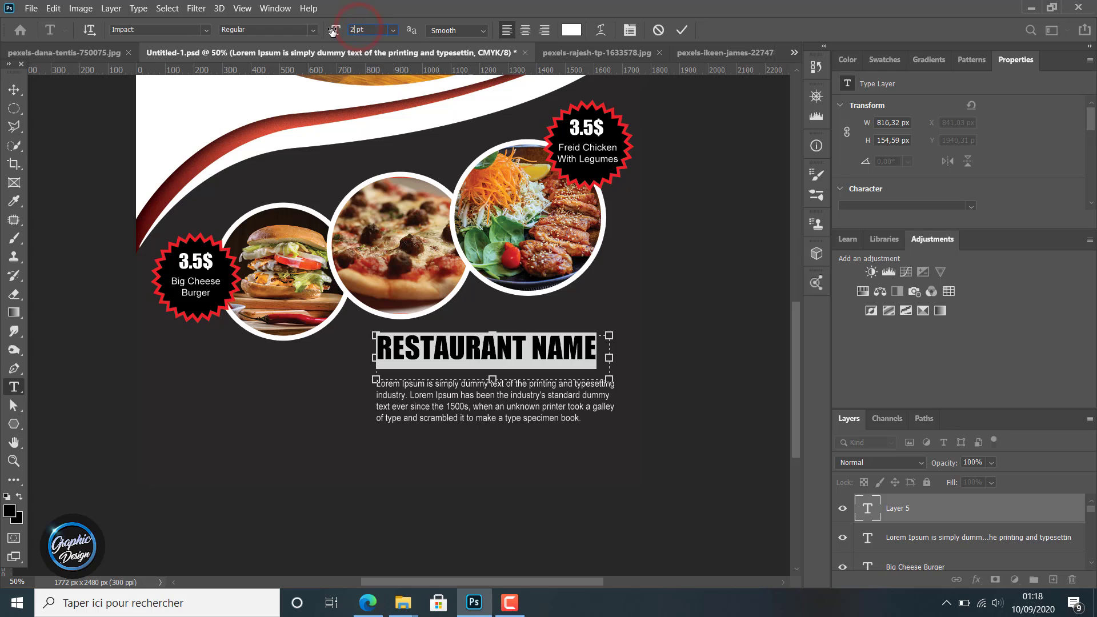
pyautogui.write('27')
pyautogui.press('Return')
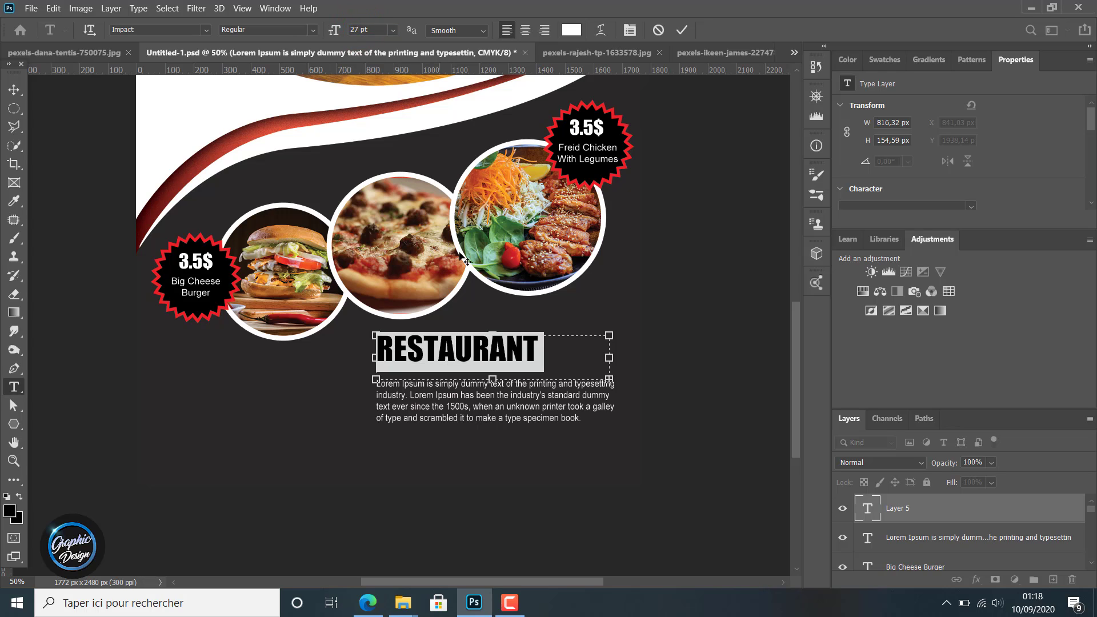
pyautogui.moveTo(609, 360); pyautogui.dragTo(618, 360)
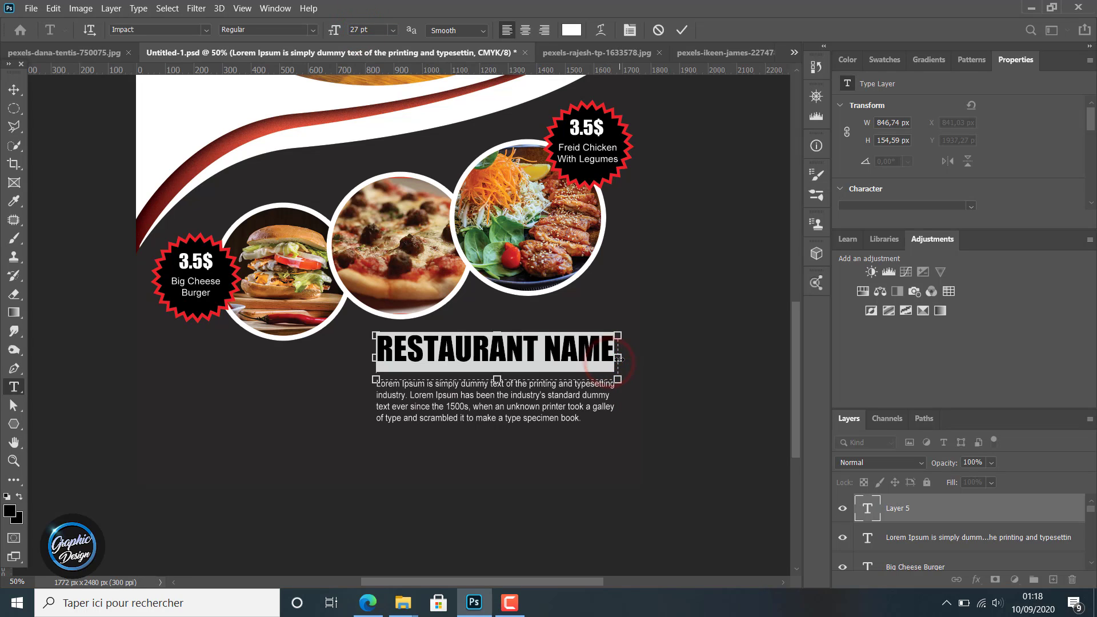
pyautogui.click(13, 90)
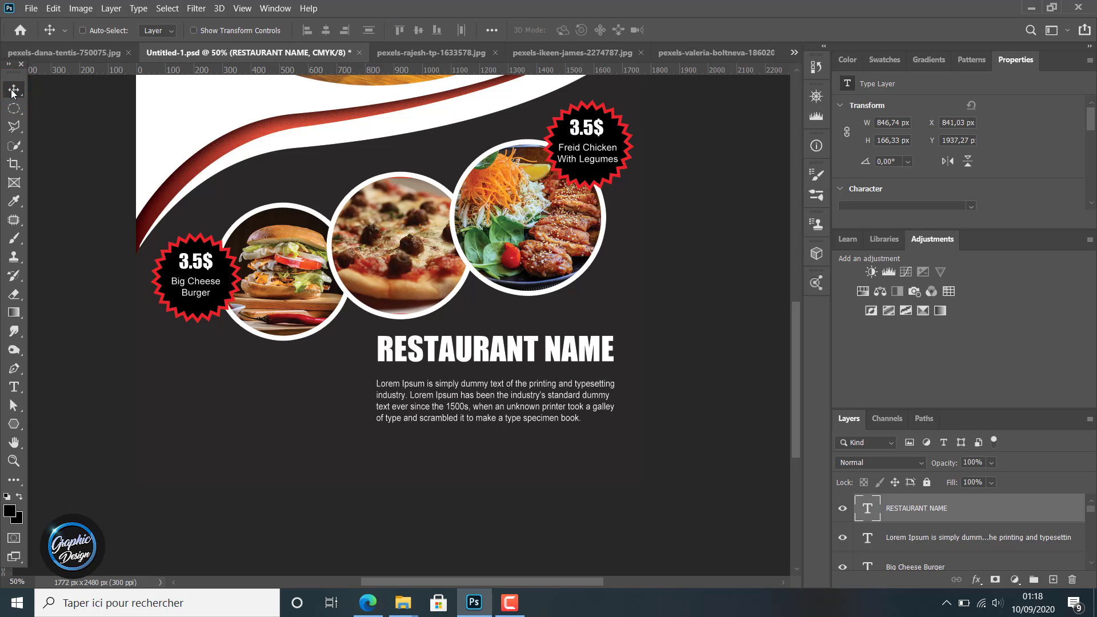
# - Nudge the RESTAURANT NAME heading left by 4 px to about X 837 px
pyautogui.press('Left')
pyautogui.press('Left')
pyautogui.press('Left')
pyautogui.press('Left')
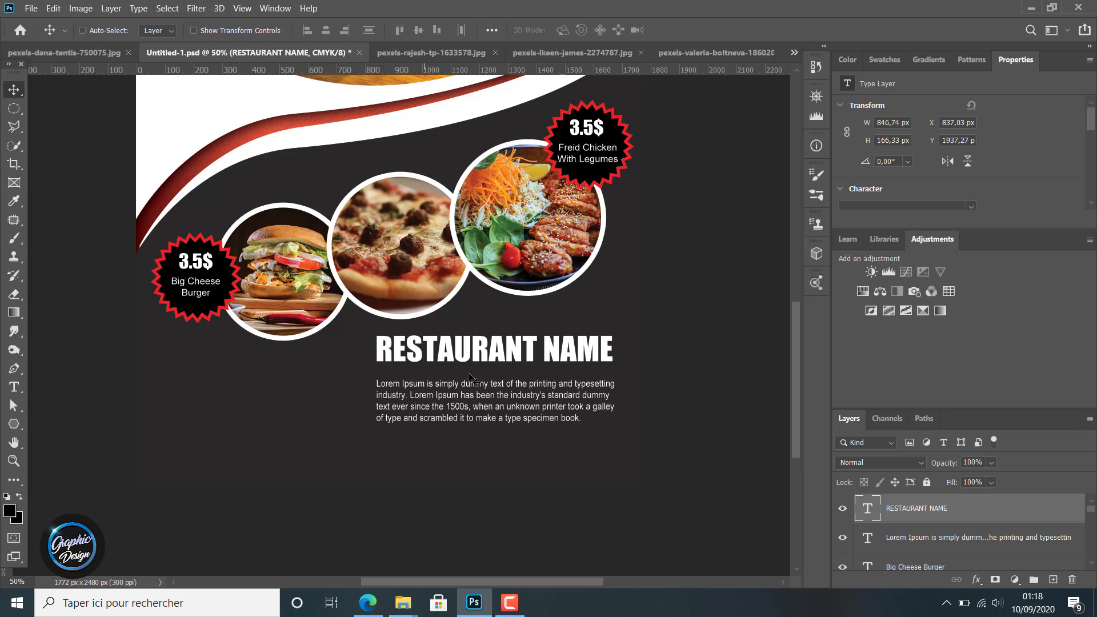
pyautogui.doubleClick(468, 350)
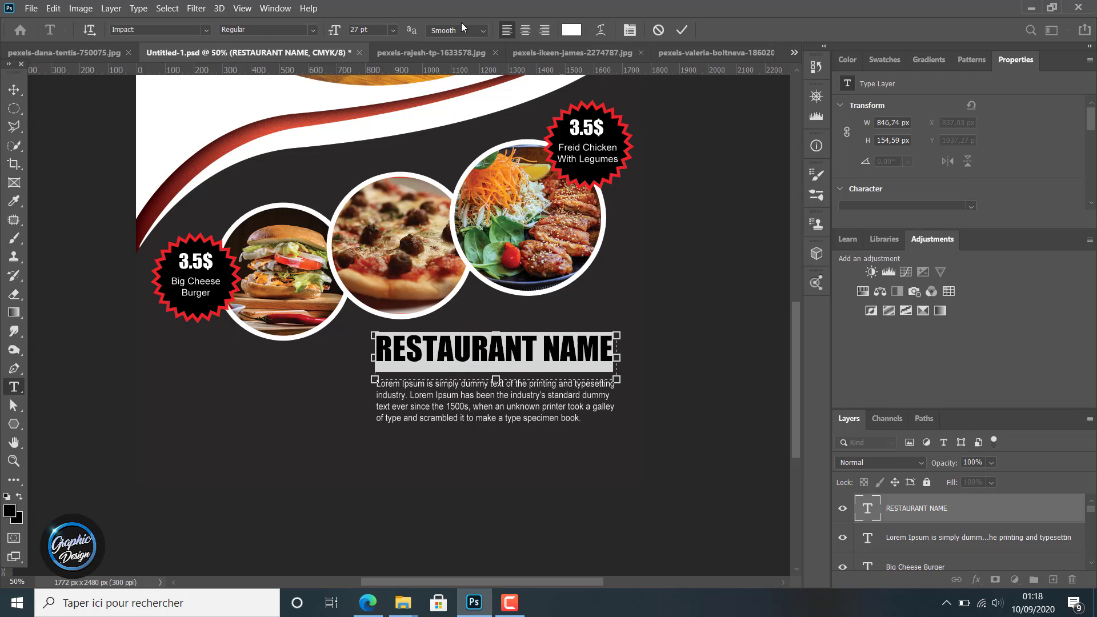
pyautogui.click(13, 90)
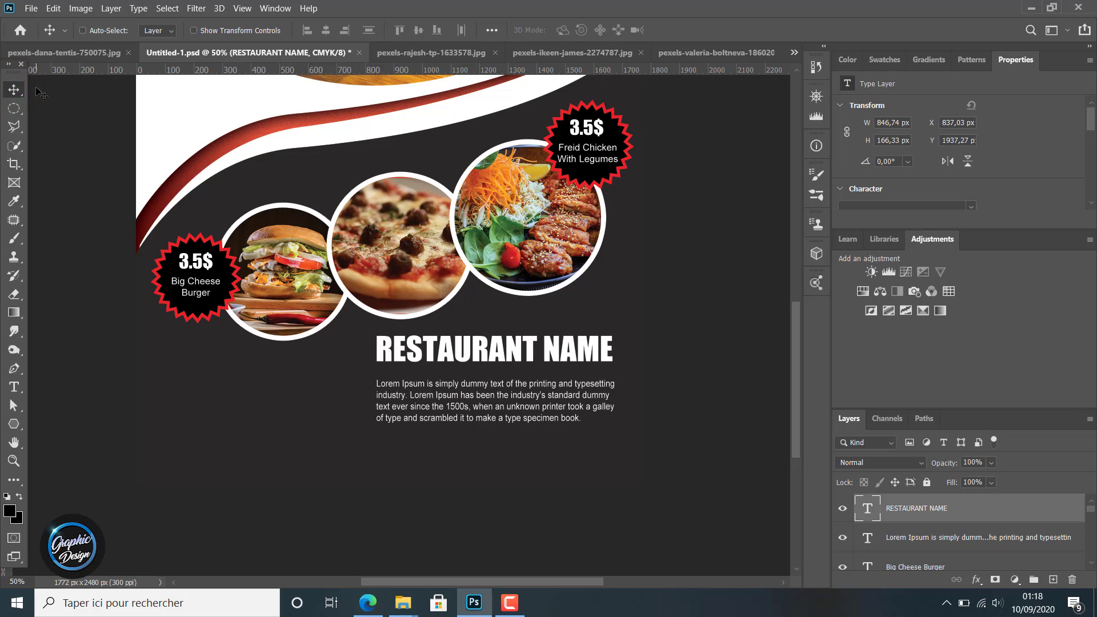
# - Nudge the RESTAURANT NAME heading down to about Y 1963 px, close above the paragraph
pyautogui.press('Left')
pyautogui.press('Left')
pyautogui.press('Down')
pyautogui.press('Down')
pyautogui.press('Down')
pyautogui.press('Down')
pyautogui.press('Down')
pyautogui.press('Down')
pyautogui.press('Down')
pyautogui.press('Down')
pyautogui.press('Down')
pyautogui.press('Down')
pyautogui.press('Down')
pyautogui.press('Down')
pyautogui.press('Down')
pyautogui.press('Down')
pyautogui.press('Down')
pyautogui.press('Down')
pyautogui.press('Down')
pyautogui.press('Down')
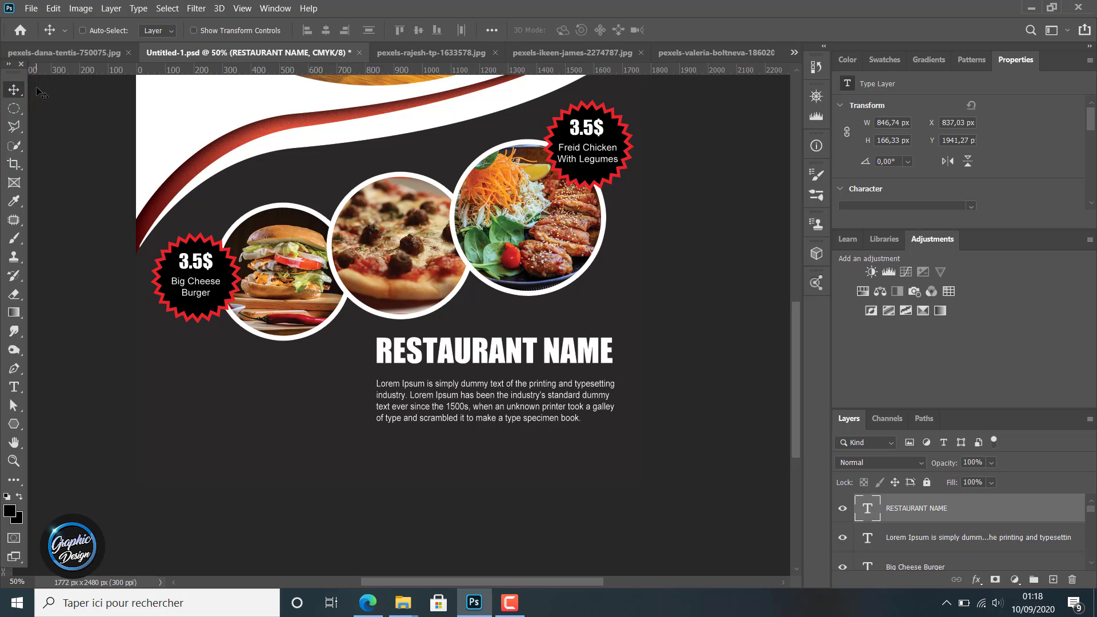
pyautogui.press('Down')
pyautogui.press('Down')
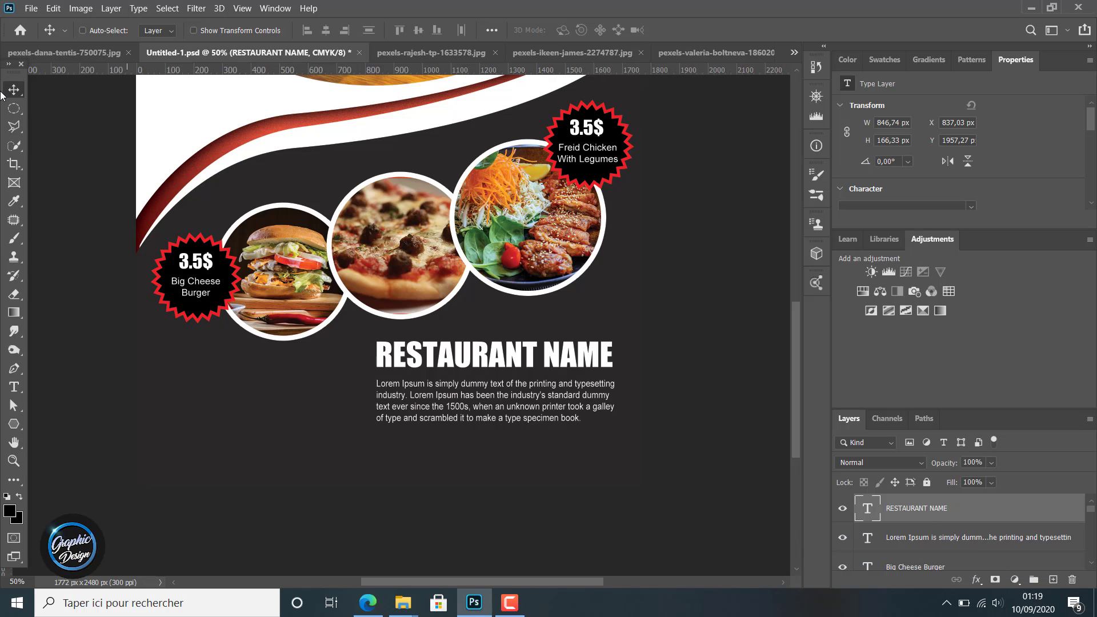
pyautogui.press('Down')
pyautogui.press('Down')
pyautogui.press('Down')
pyautogui.press('Down')
pyautogui.press('Down')
pyautogui.press('Down')
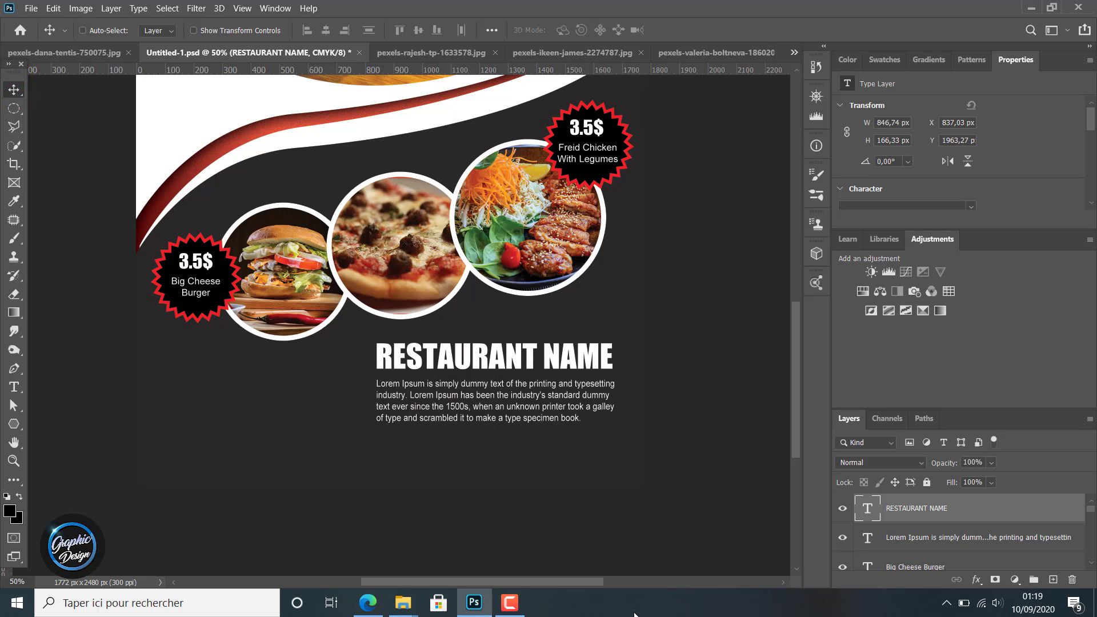
pyautogui.press('Up')
pyautogui.press('Up')
# - Recolour the RESTAURANT NAME heading red (#c82c28), sampled from the outline of the chicken price badge
pyautogui.doubleClick(466, 359)
pyautogui.click(571, 30)
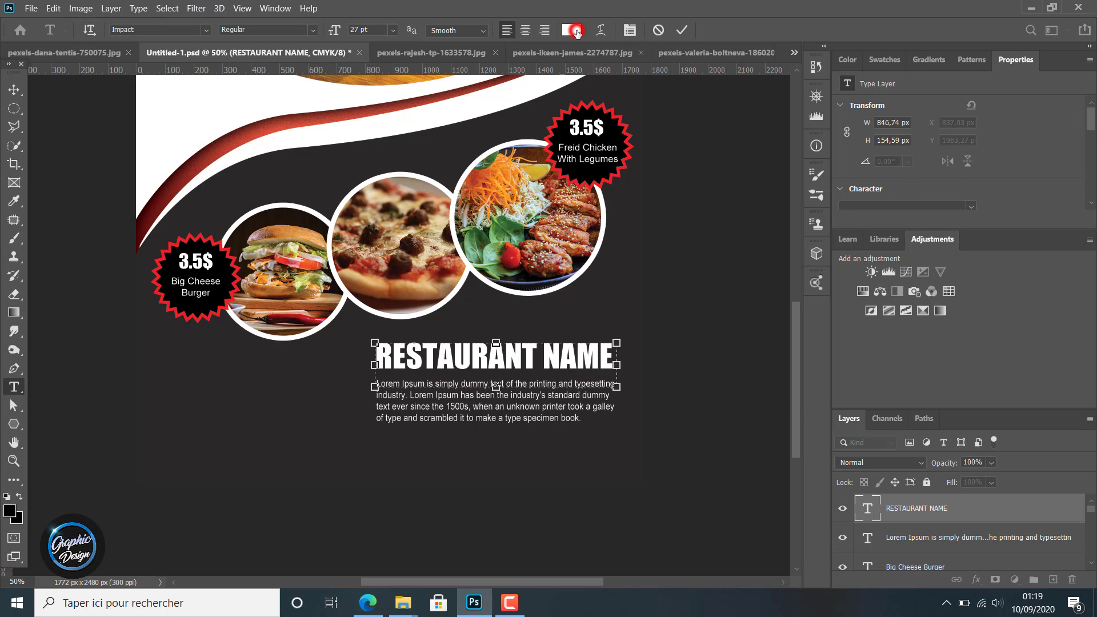
pyautogui.click(592, 104)
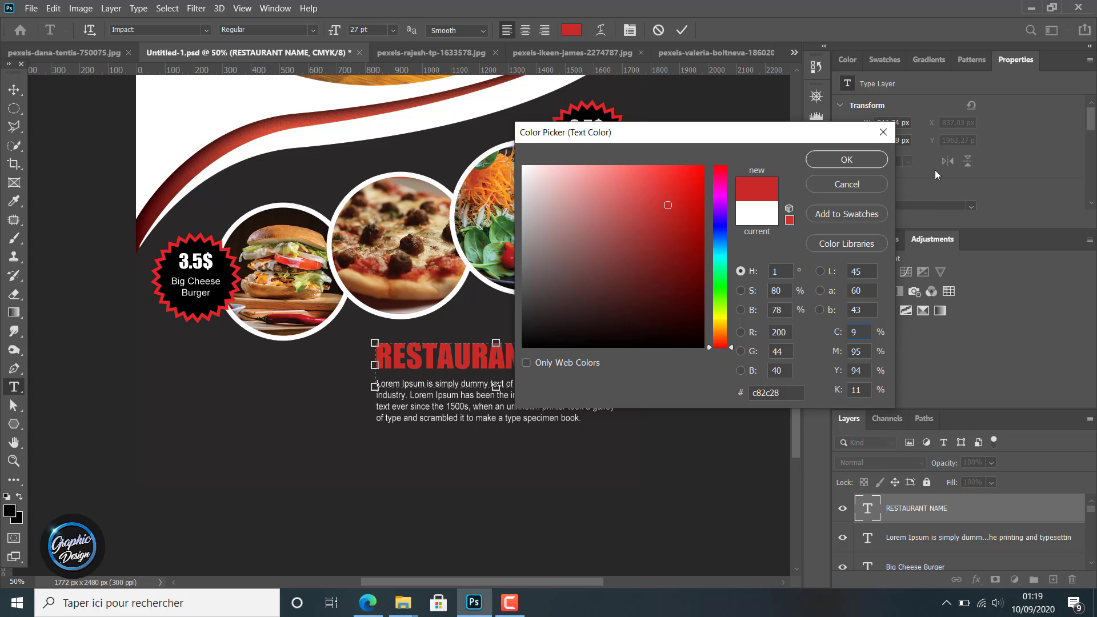
pyautogui.click(867, 159)
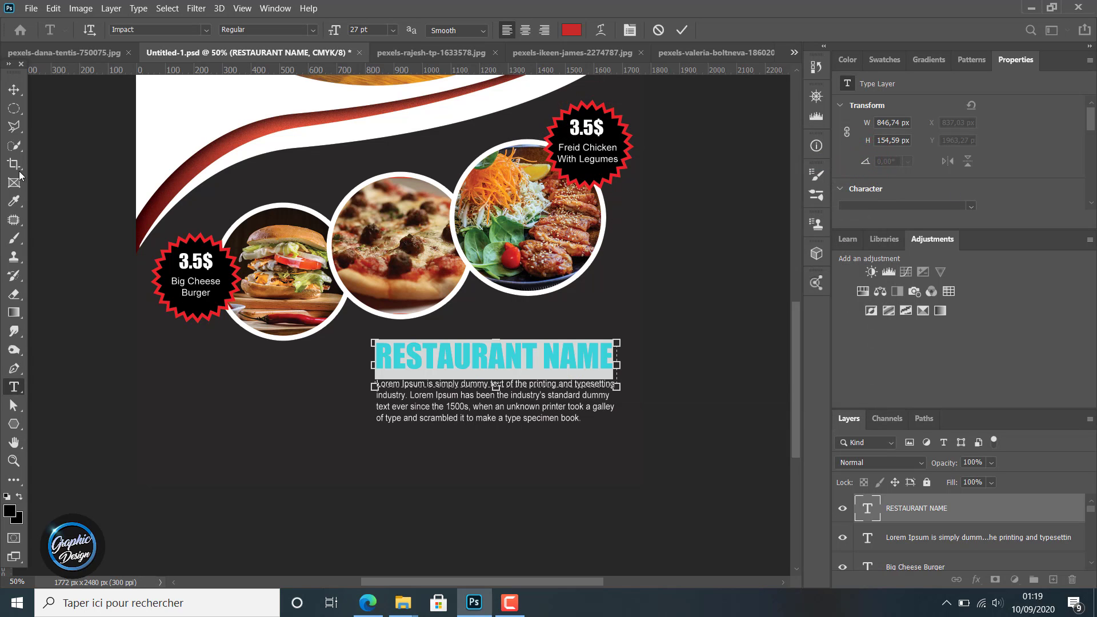
# - Select the heading and paragraph layers together and nudge both down to about Y 2013 px
pyautogui.keyDown('ctrl'); pyautogui.click(986, 540); pyautogui.keyUp('ctrl')
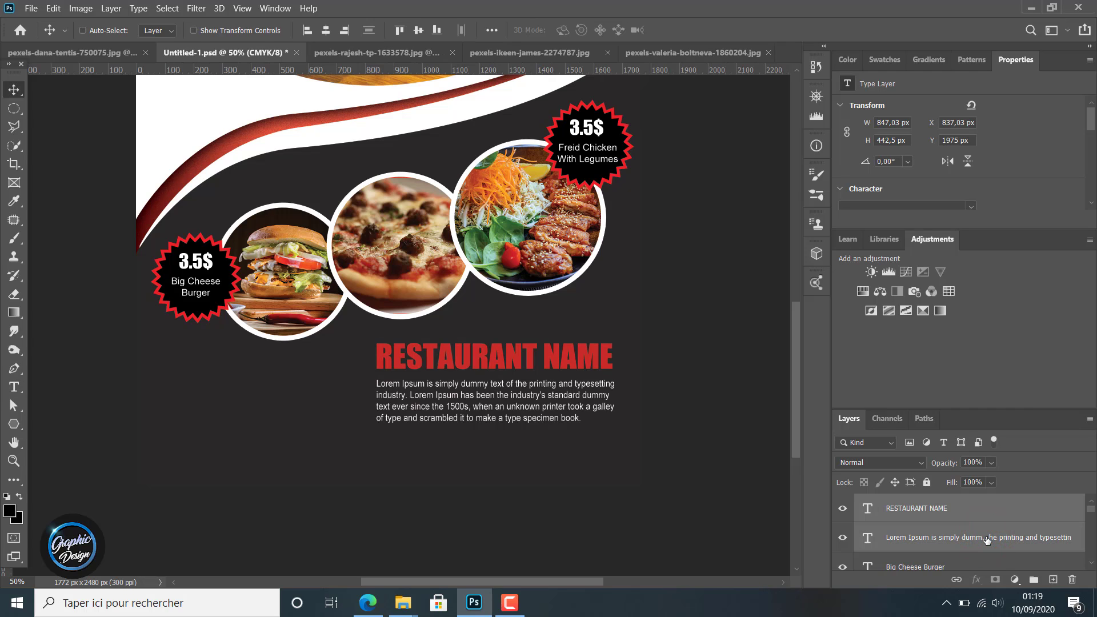
pyautogui.press('Down')
pyautogui.press('Down')
pyautogui.press('Down')
pyautogui.press('Down')
pyautogui.press('Down')
pyautogui.press('Down')
pyautogui.press('Down')
pyautogui.press('Down')
pyautogui.press('Down')
pyautogui.press('Down')
pyautogui.press('Down')
pyautogui.press('Down')
pyautogui.press('Down')
pyautogui.press('Down')
pyautogui.press('Down')
pyautogui.press('Down')
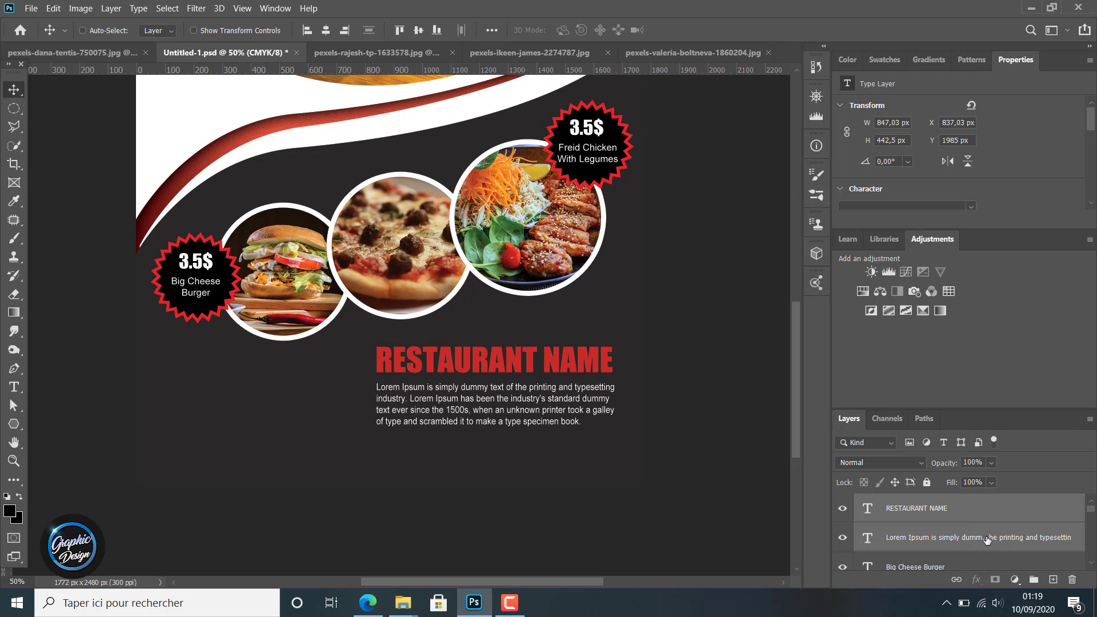
pyautogui.press('Down')
pyautogui.press('Down')
pyautogui.press('Down')
pyautogui.press('Down')
pyautogui.press('Down')
pyautogui.press('Down')
pyautogui.press('Down')
pyautogui.press('Down')
pyautogui.press('Down')
pyautogui.press('Down')
pyautogui.press('Down')
pyautogui.press('Down')
pyautogui.press('Down')
pyautogui.press('Down')
pyautogui.press('Down')
pyautogui.press('Down')
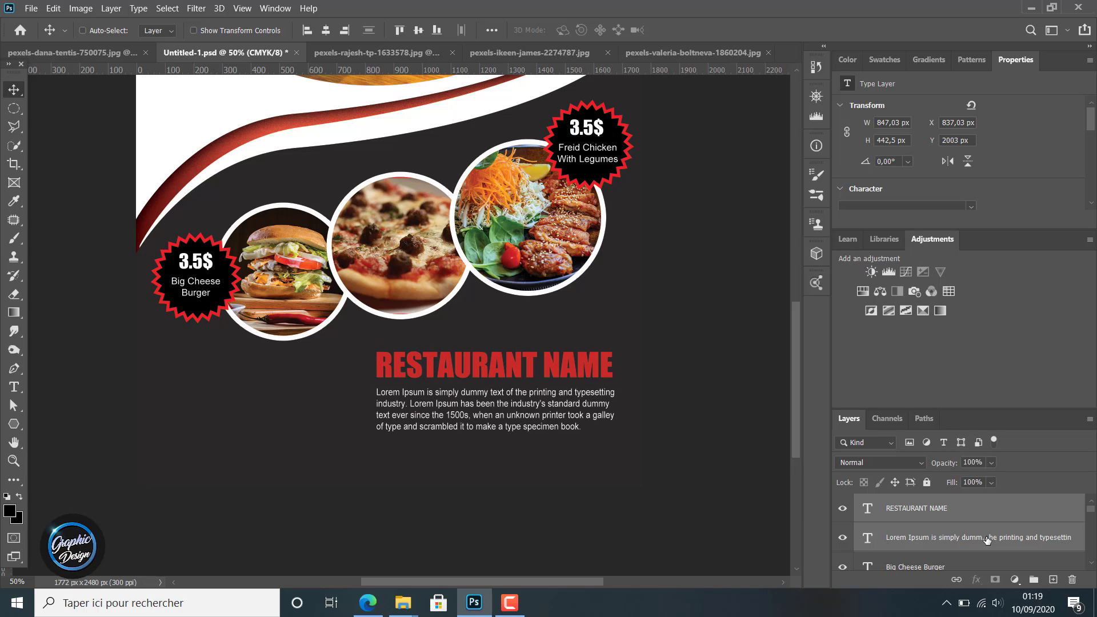
pyautogui.press('Down')
pyautogui.press('Down')
pyautogui.press('Down')
pyautogui.press('Down')
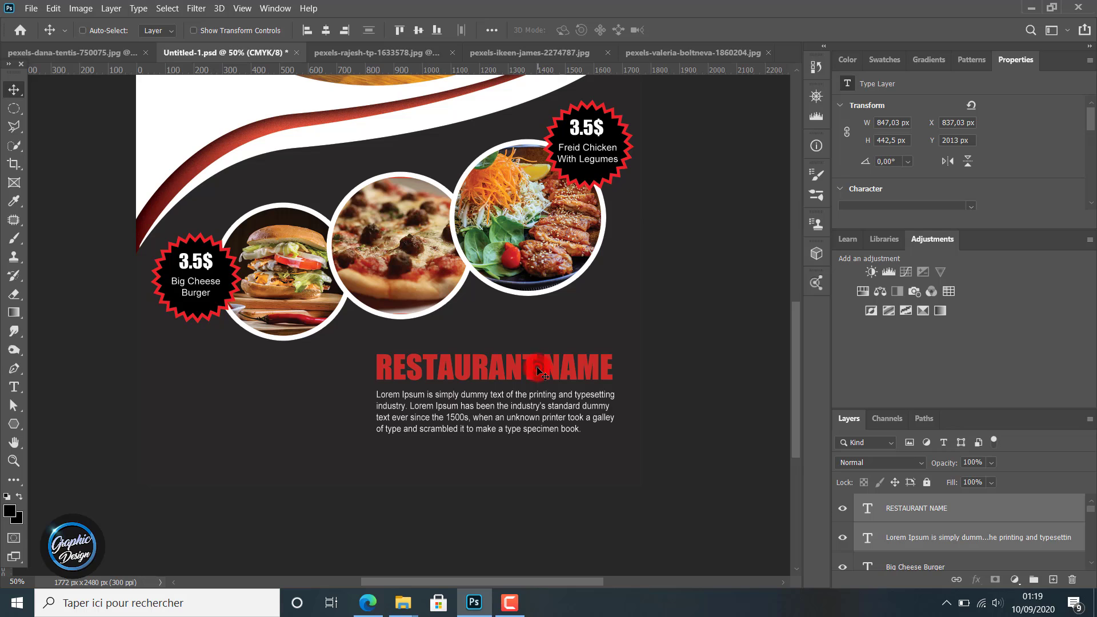
pyautogui.click(537, 368)
# - Recolour the RESTAURANT NAME heading a brighter red (#ed2324)
pyautogui.click(14, 387)
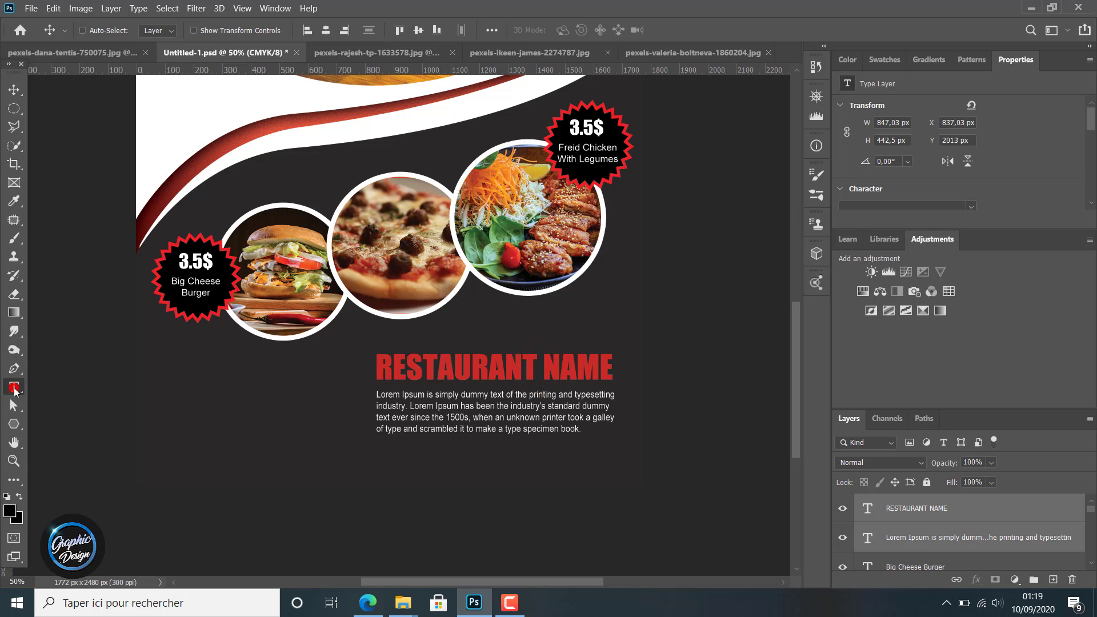
pyautogui.click(912, 509)
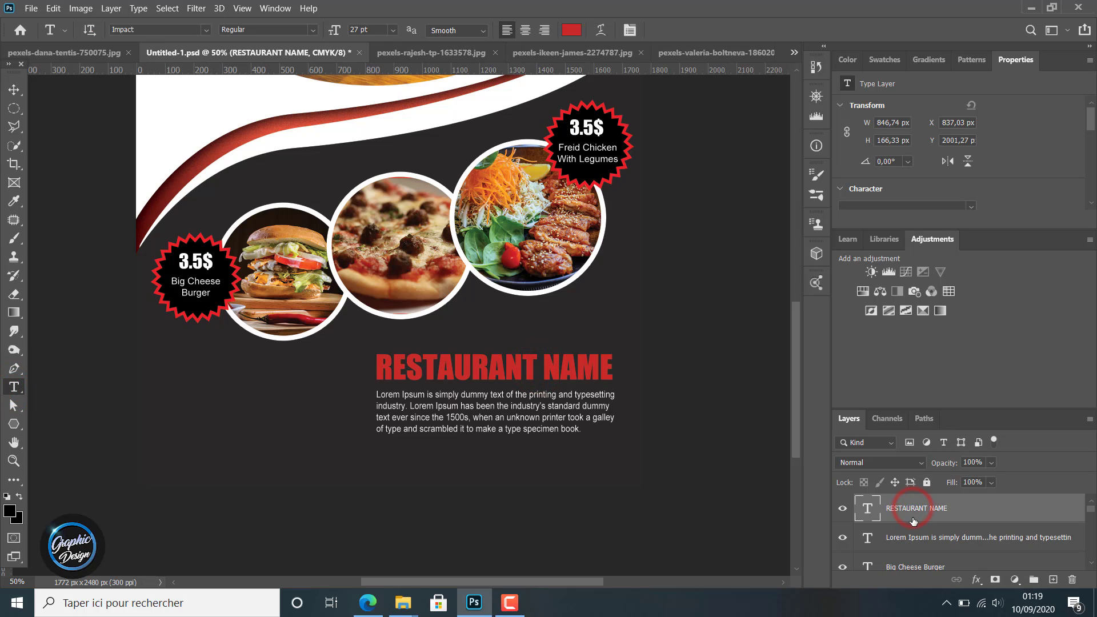
pyautogui.doubleClick(519, 362)
pyautogui.click(519, 362)
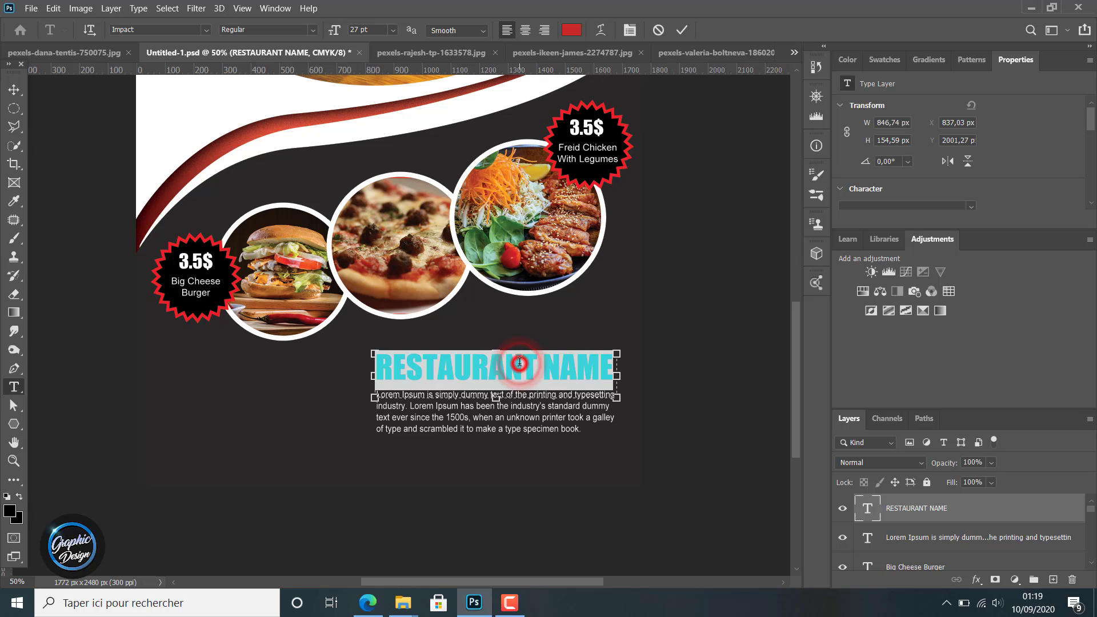
pyautogui.click(519, 361)
pyautogui.tripleClick(519, 364)
pyautogui.click(571, 30)
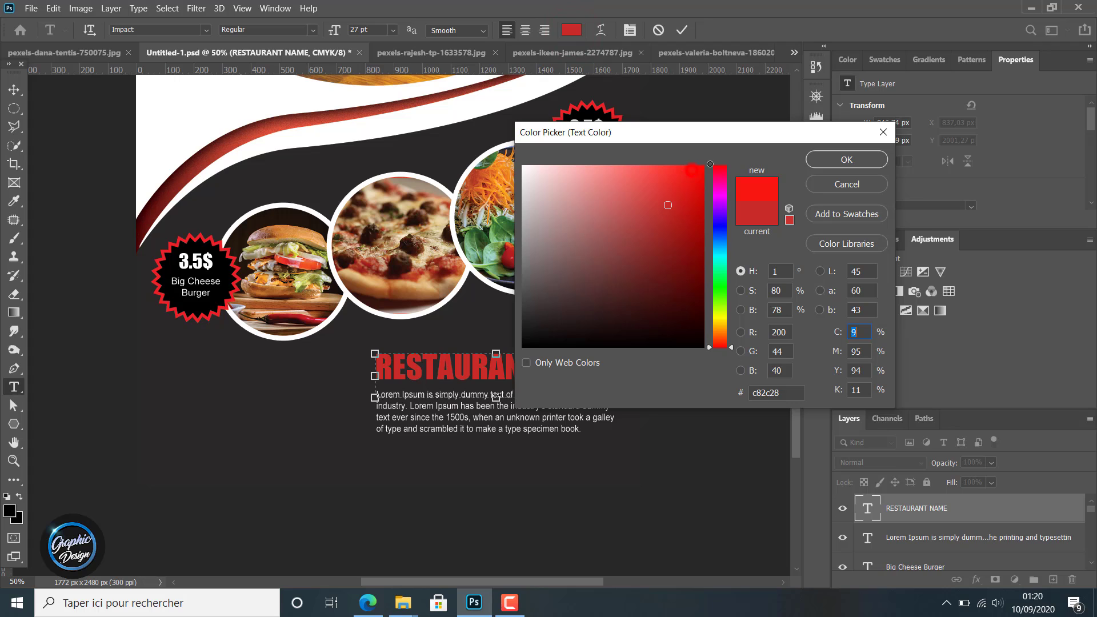
pyautogui.click(703, 165)
pyautogui.click(820, 160)
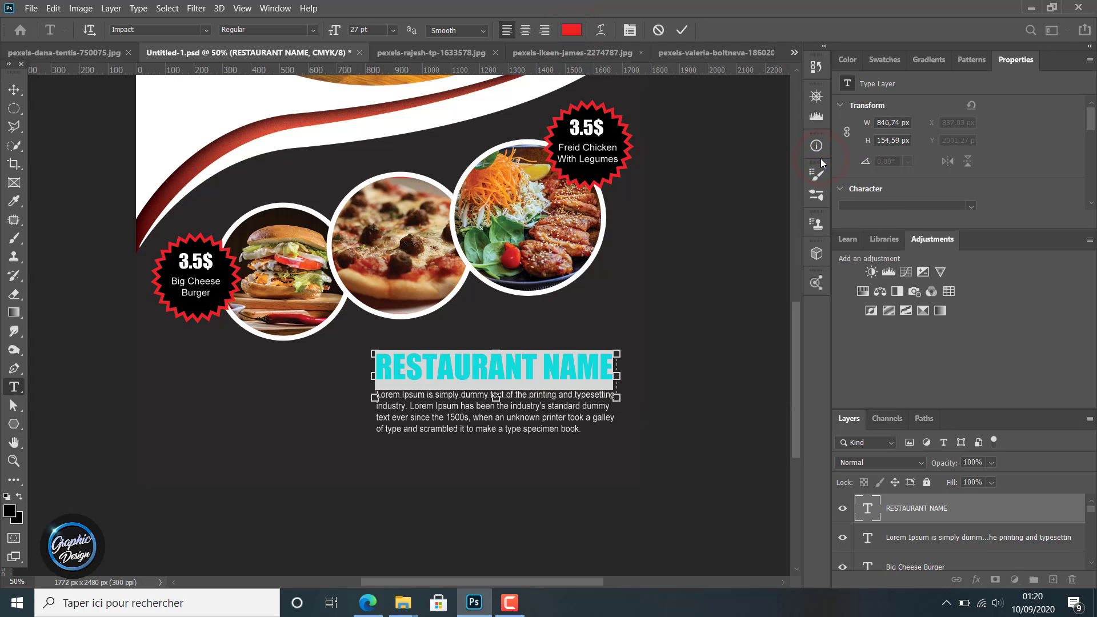
pyautogui.click(680, 31)
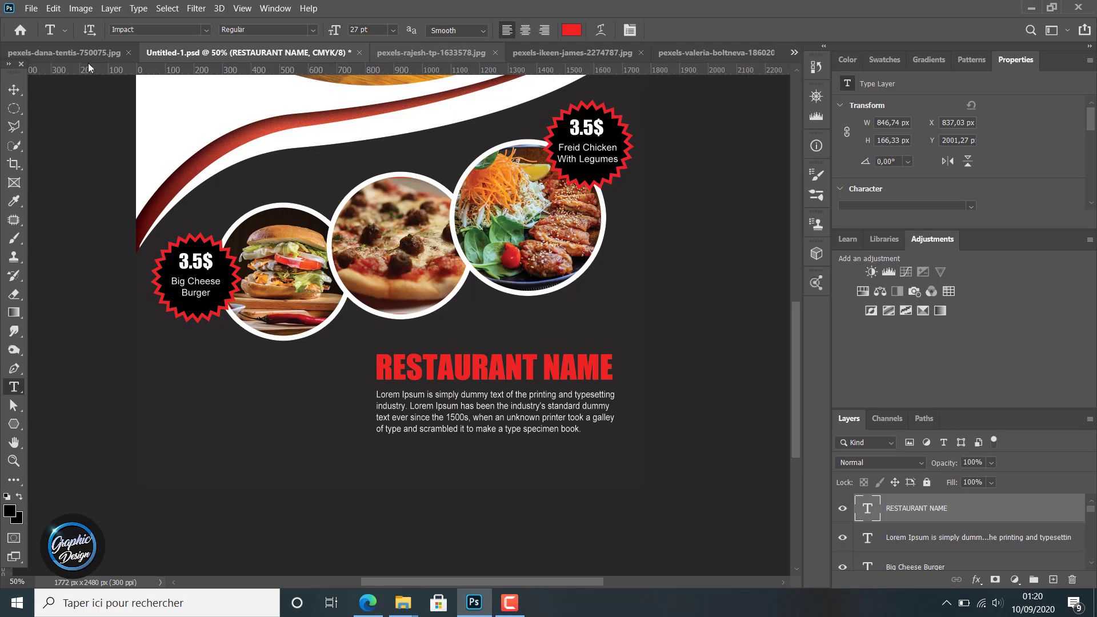
# - Add a text box below the burger photo reading "discount mont 25%", about 1067 px wide and 275 px high
pyautogui.click(15, 387)
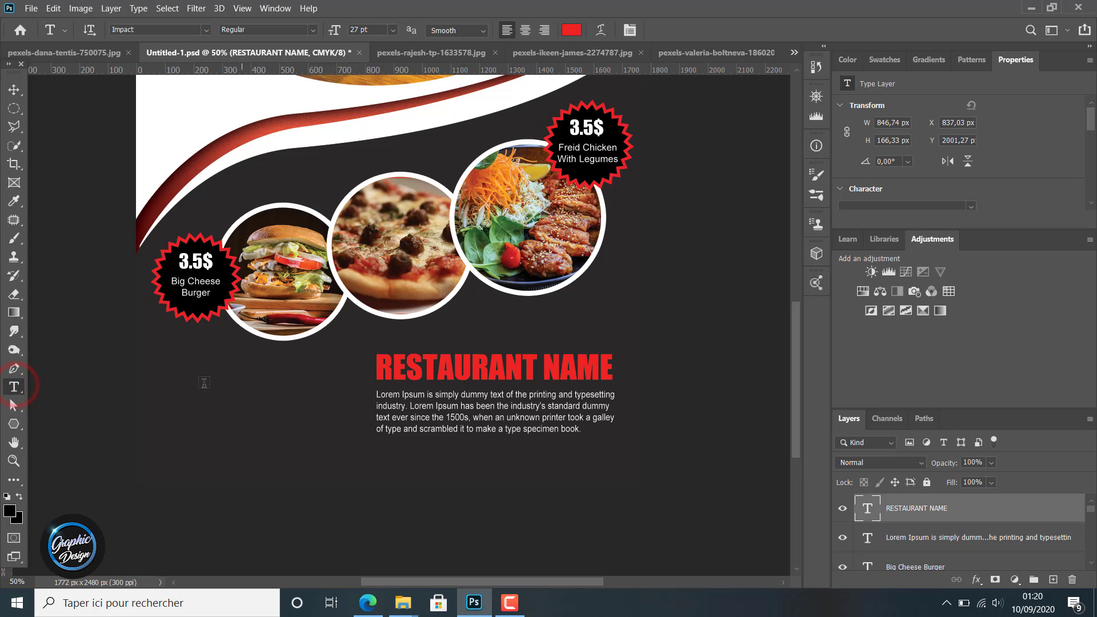
pyautogui.moveTo(171, 390); pyautogui.dragTo(422, 468)
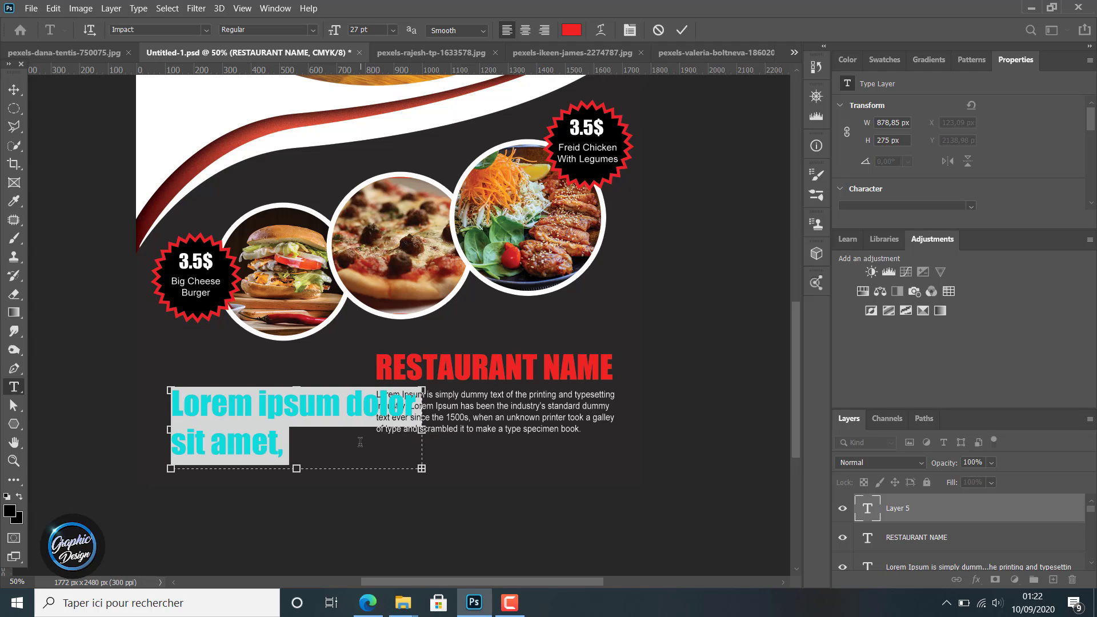
pyautogui.write('d')
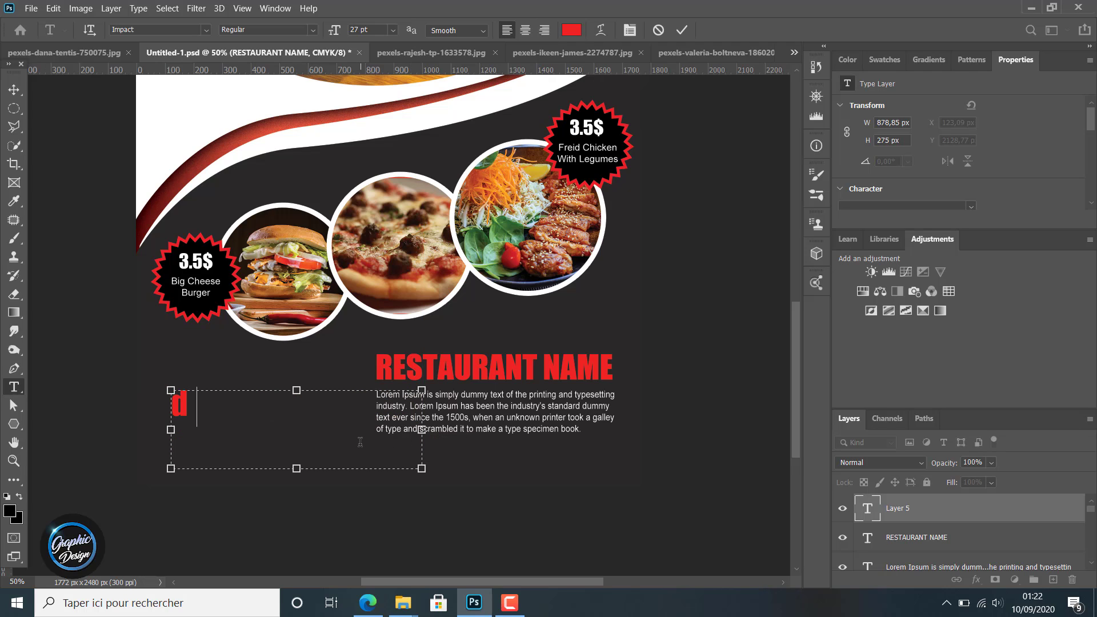
pyautogui.write('            iscount')
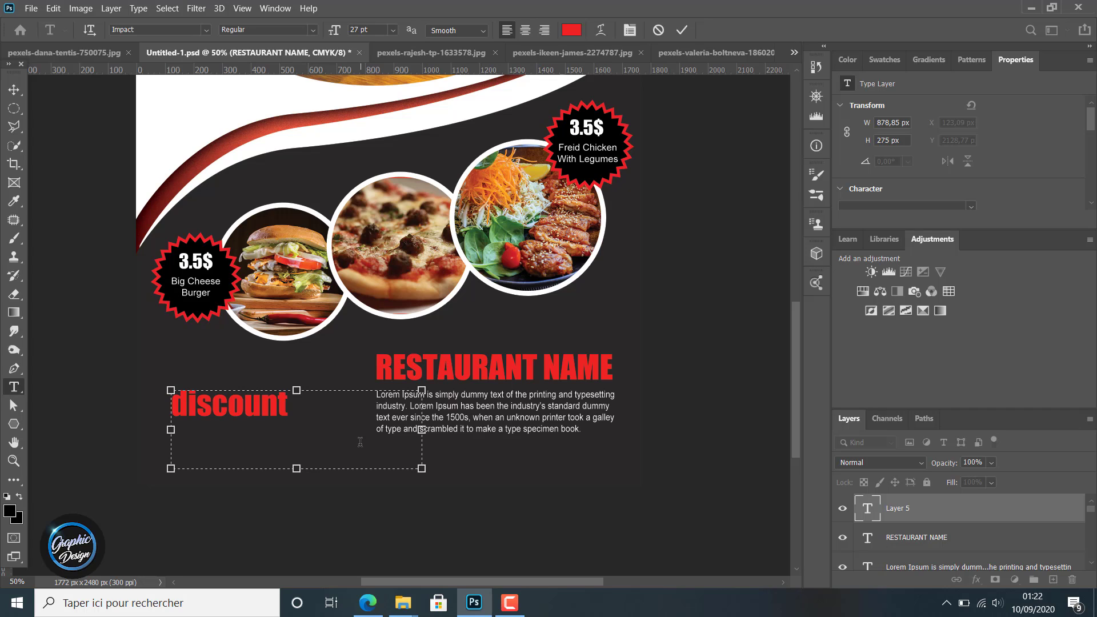
pyautogui.write(' mont')
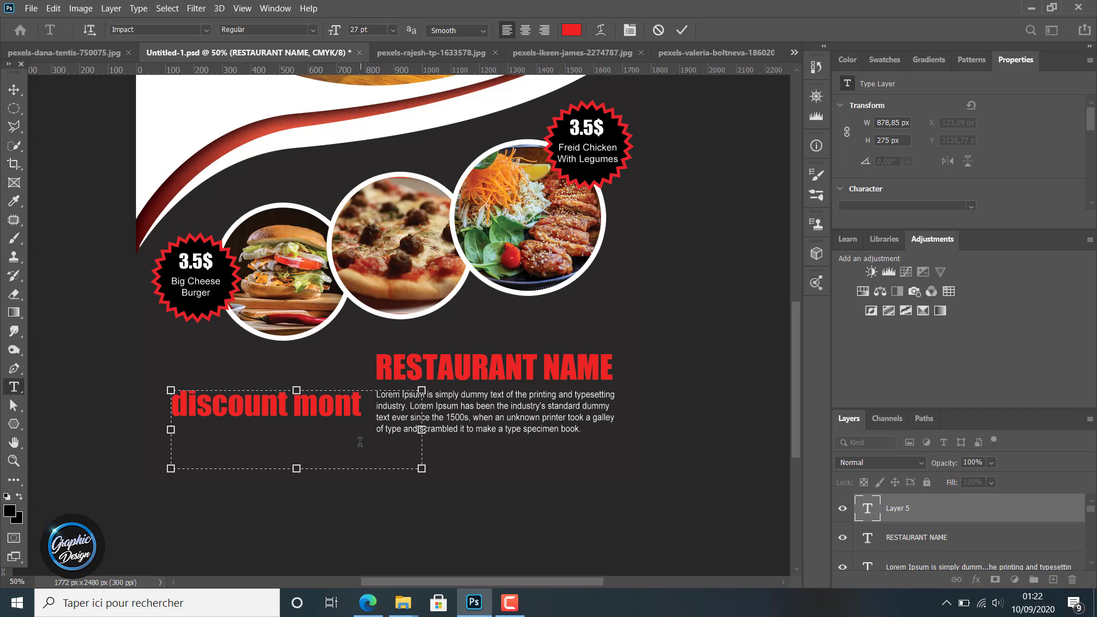
pyautogui.write(' 250')
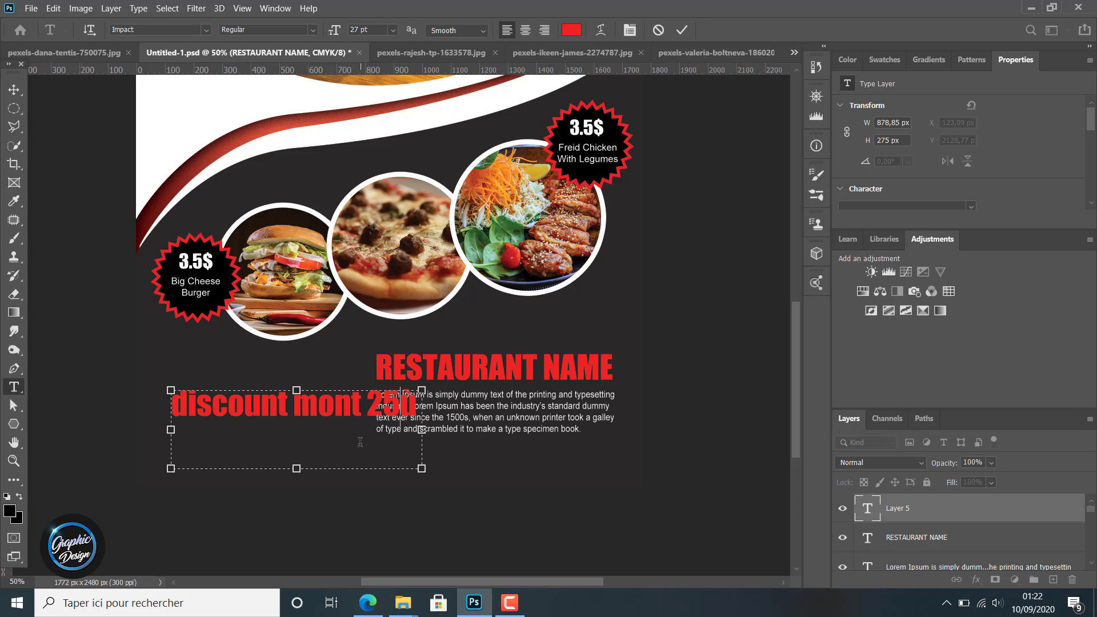
pyautogui.press('BackSpace')
pyautogui.write('%')
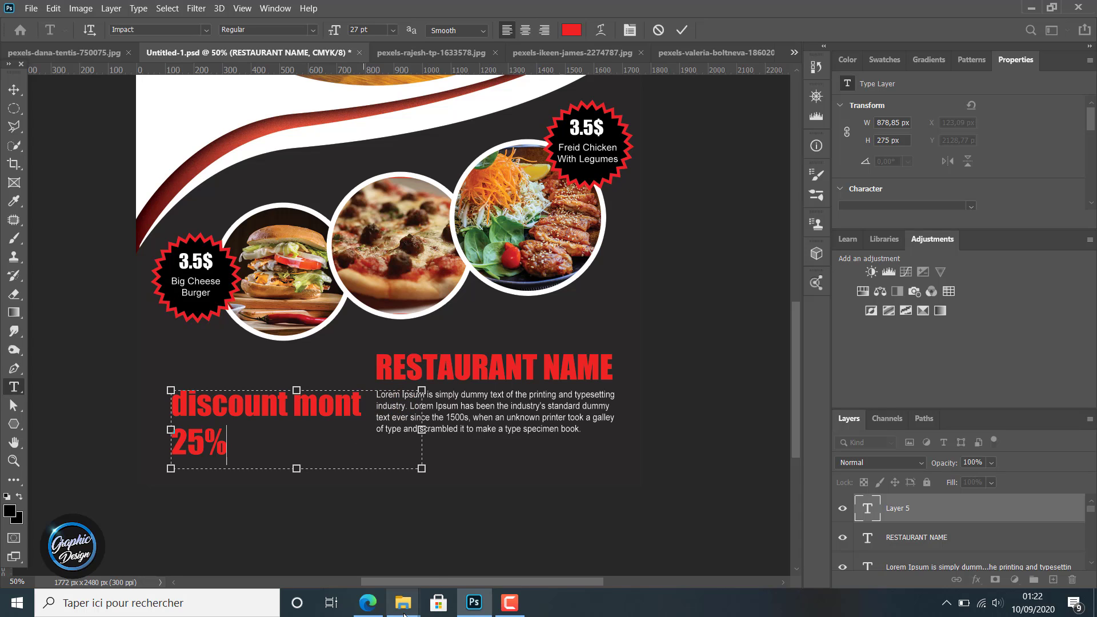
pyautogui.moveTo(421, 429); pyautogui.dragTo(475, 429)
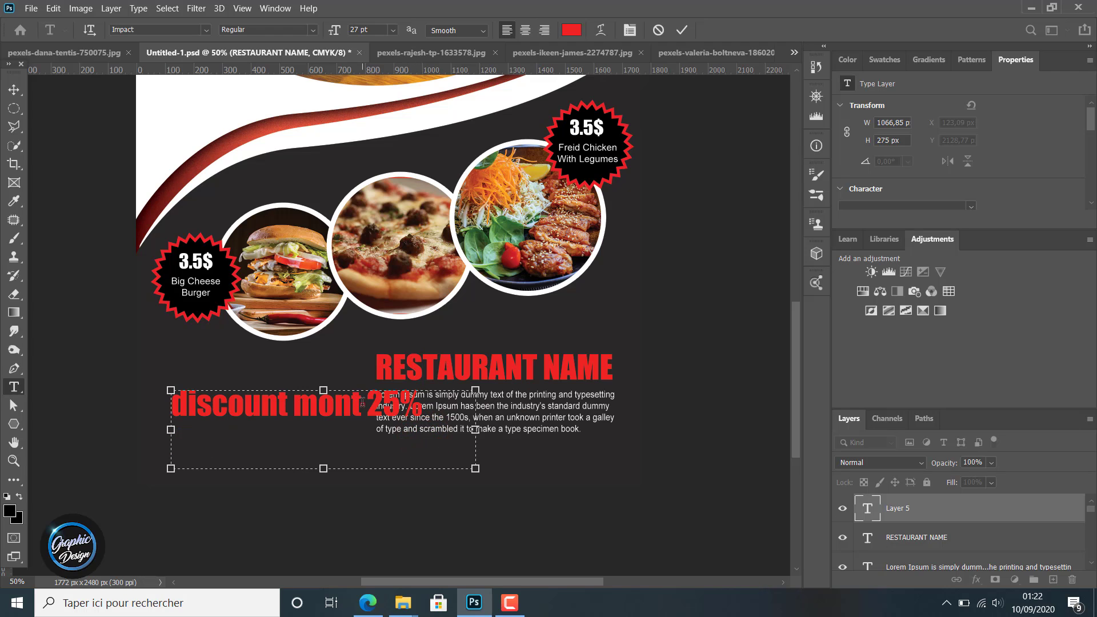
# - Change the whole "discount mont 25%" text to the Arial font and colour it white (#ffffff)
pyautogui.moveTo(362, 402); pyautogui.dragTo(171, 406)
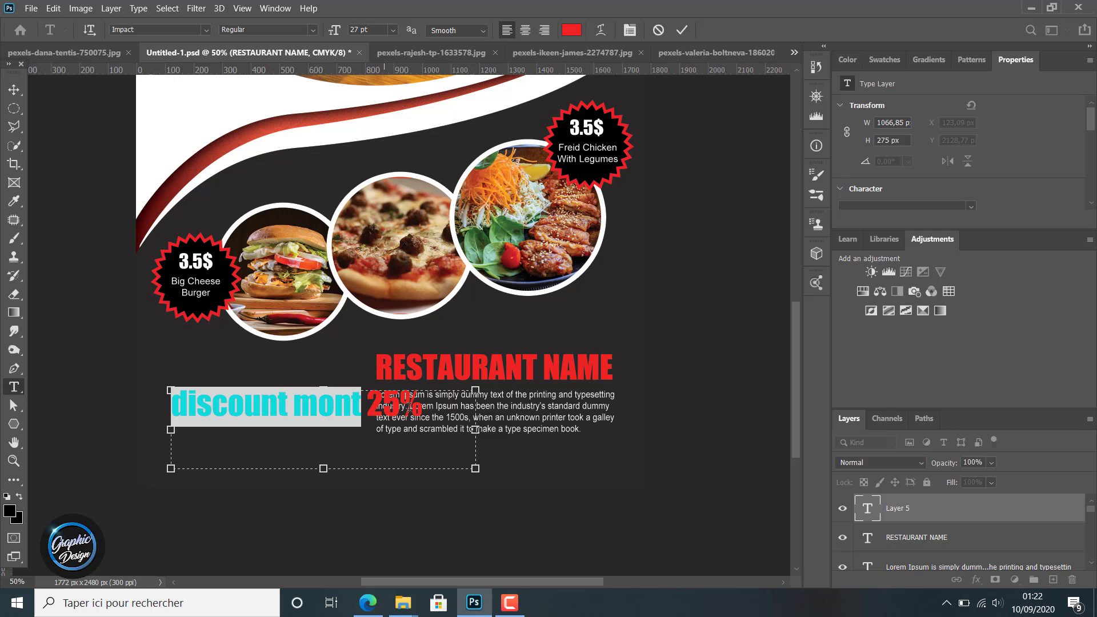
pyautogui.moveTo(426, 405); pyautogui.dragTo(164, 394)
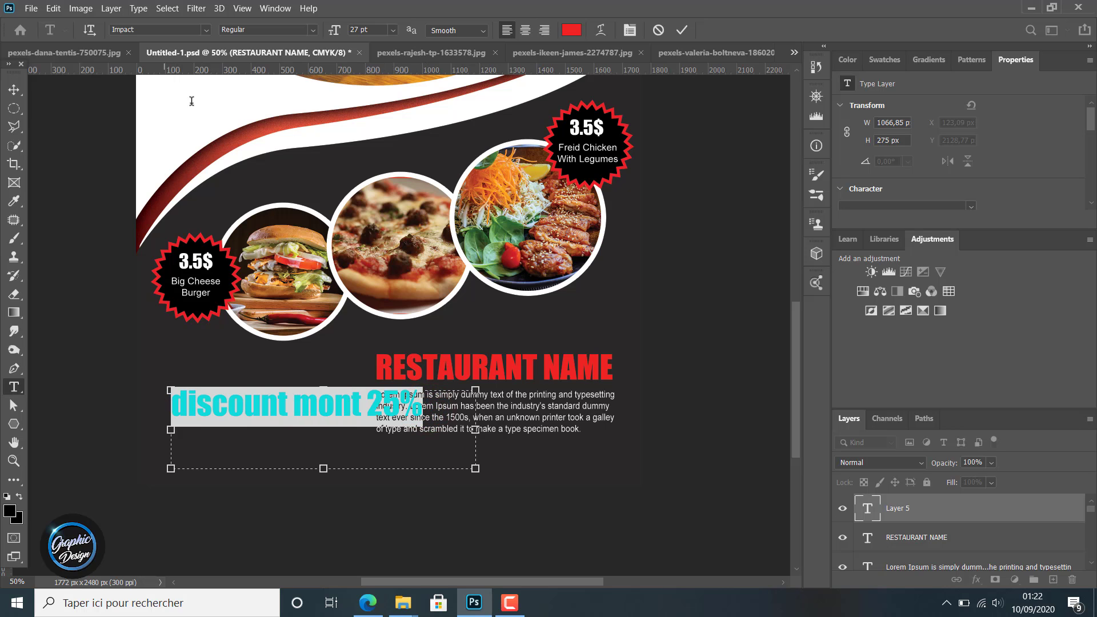
pyautogui.click(210, 30)
pyautogui.click(185, 93)
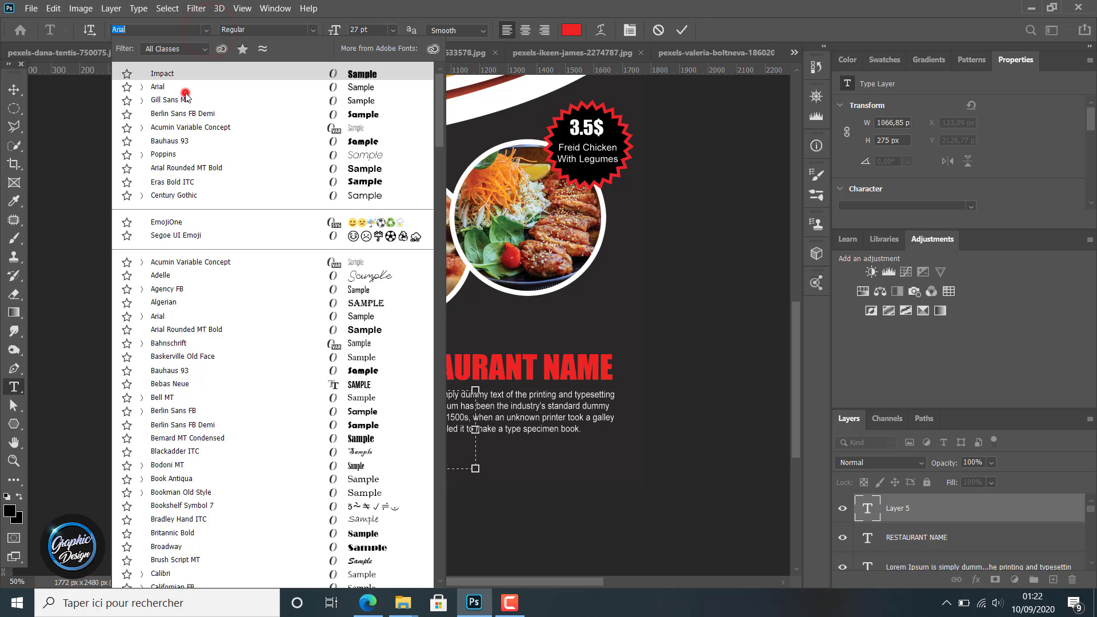
pyautogui.click(571, 29)
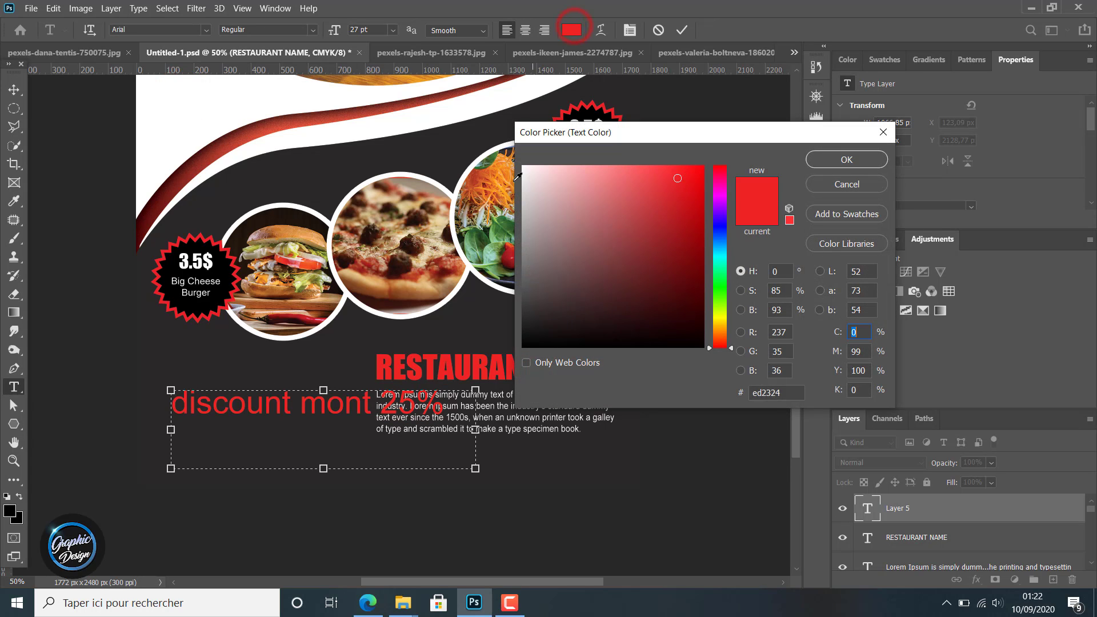
pyautogui.moveTo(543, 177); pyautogui.dragTo(523, 165)
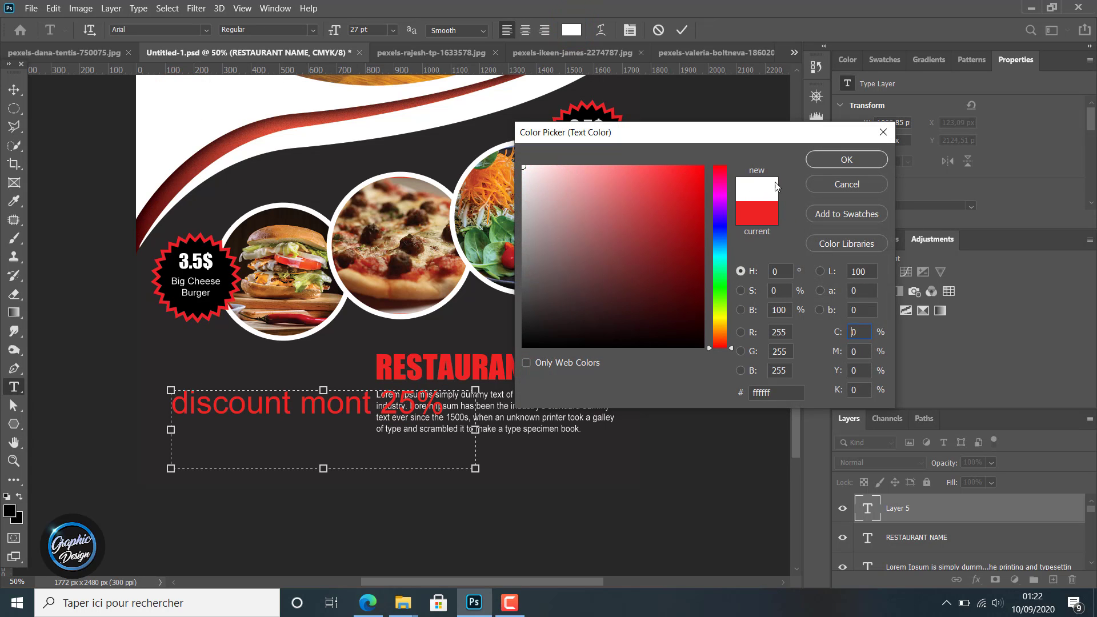
pyautogui.click(846, 160)
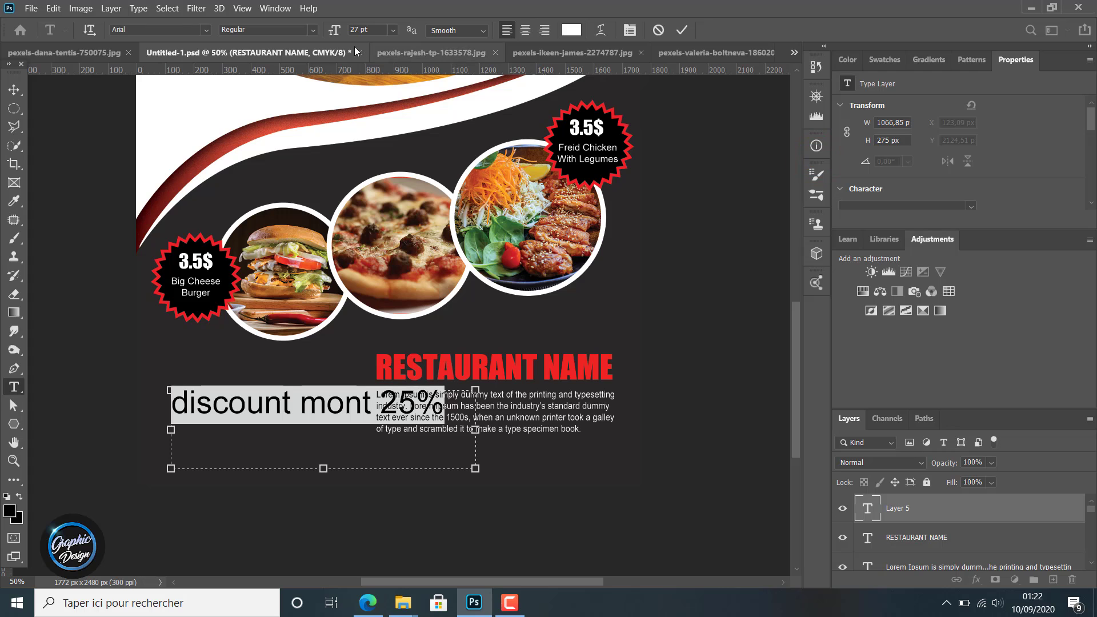
# - Make the discount text Bold and All Caps, widening its box so it fits on one line
pyautogui.click(315, 31)
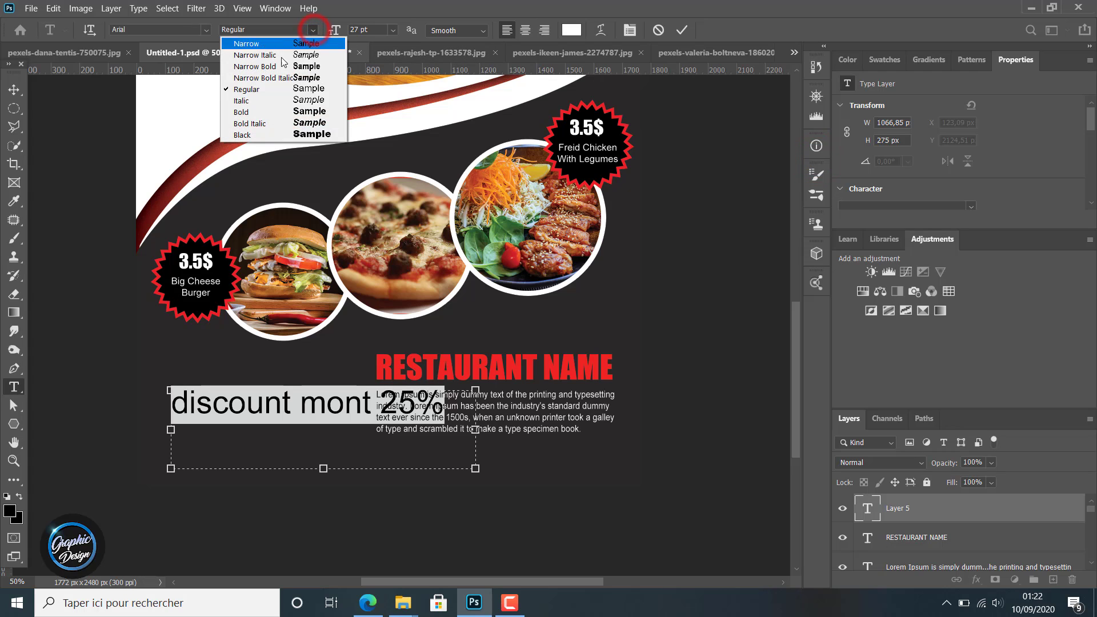
pyautogui.click(256, 115)
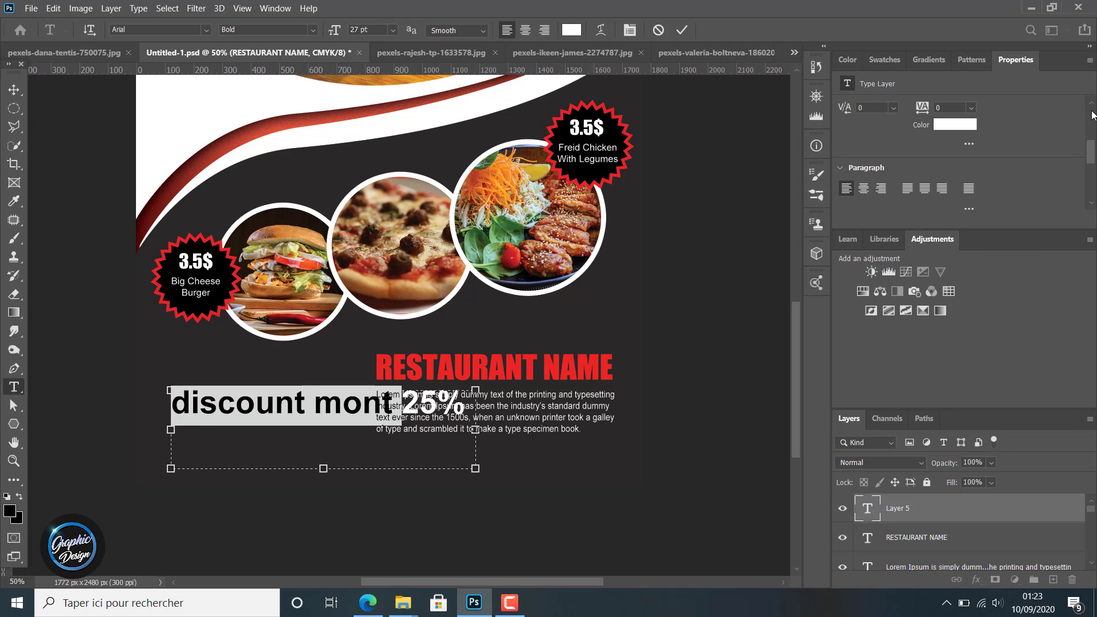
pyautogui.moveTo(1091, 153); pyautogui.dragTo(1093, 179)
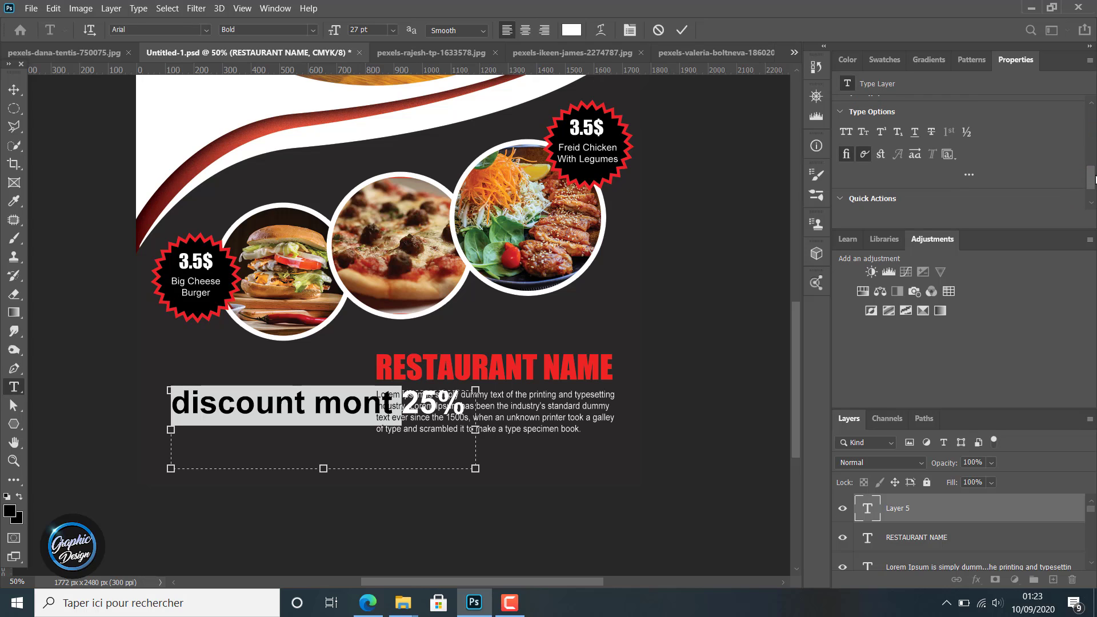
pyautogui.click(848, 131)
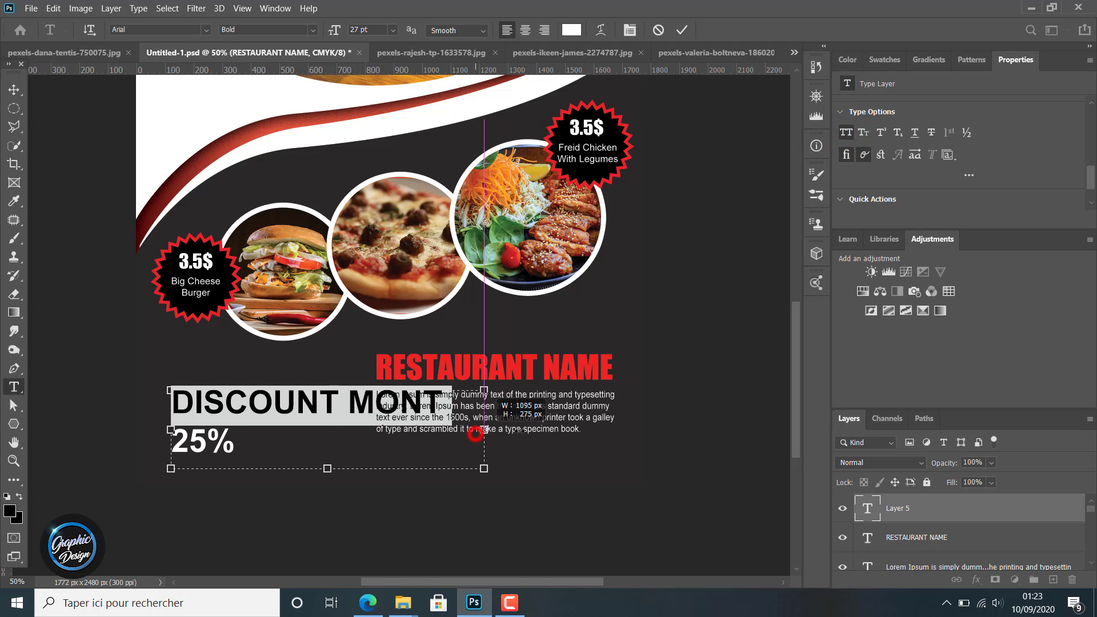
pyautogui.moveTo(475, 430); pyautogui.dragTo(196, 395)
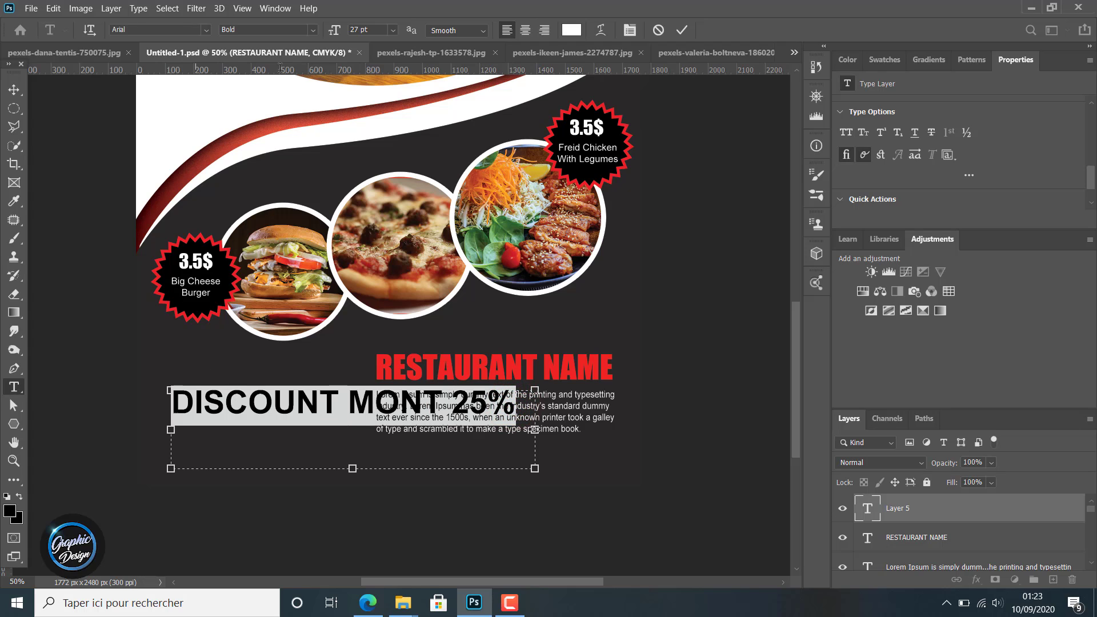
# - Set the discount text to 12 pt and move it just above the end of the RESTAURANT NAME heading
pyautogui.moveTo(337, 29)
pyautogui.mouseDown()
pyautogui.moveTo(318, 29)
pyautogui.moveTo(341, 32)
pyautogui.mouseUp()
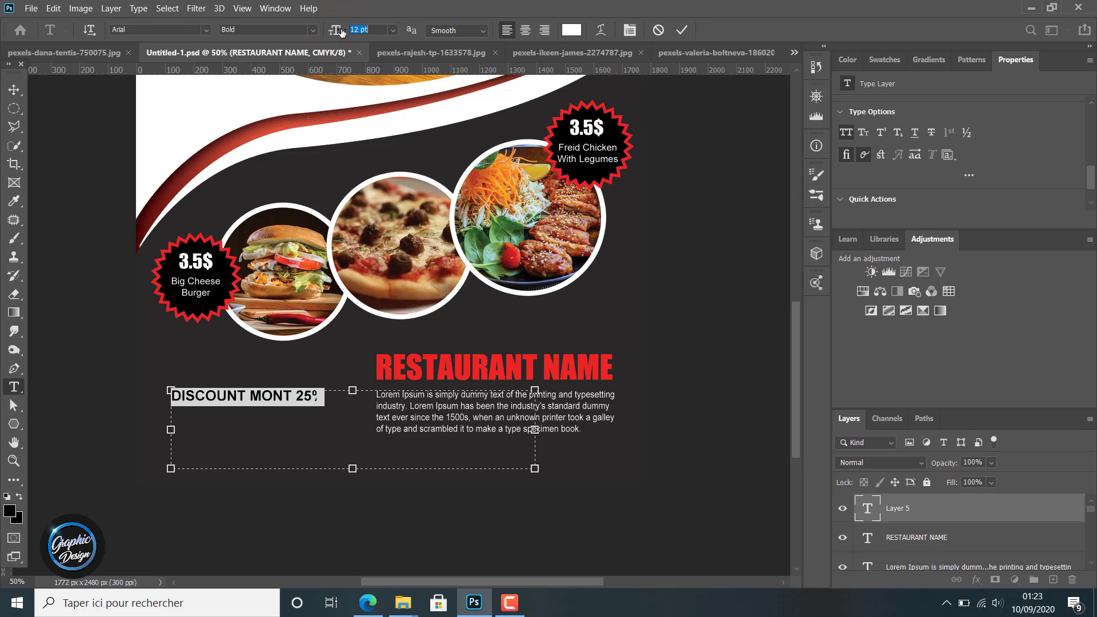
pyautogui.click(13, 89)
pyautogui.moveTo(249, 393); pyautogui.dragTo(550, 343)
# - Enlarge only the "25%" in the discount line to 15 pt
pyautogui.press('t')
pyautogui.click(615, 346)
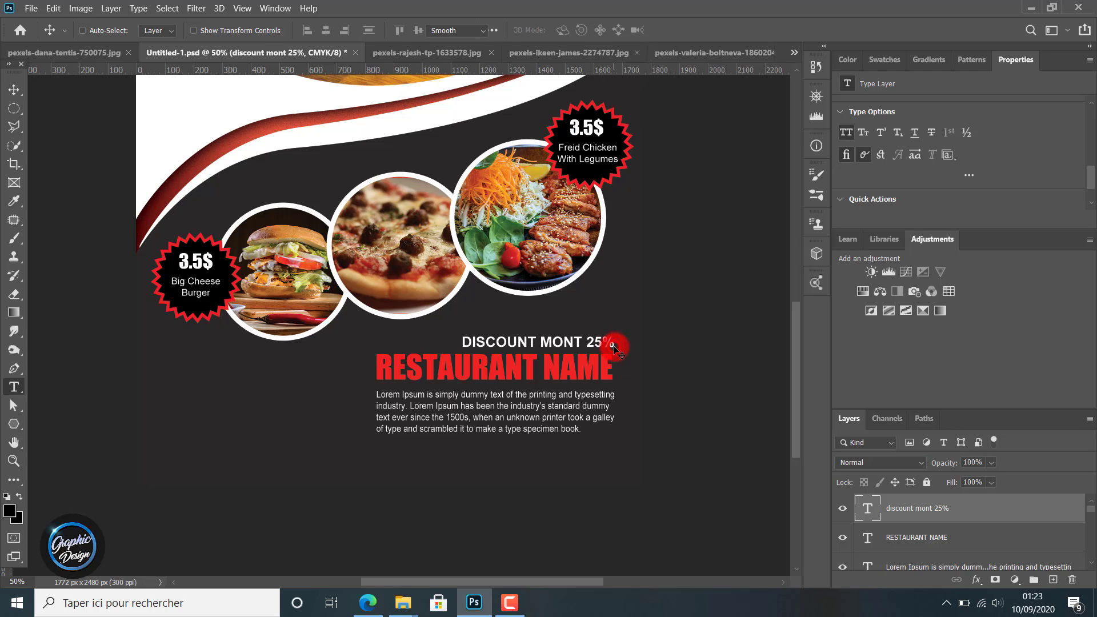
pyautogui.doubleClick(614, 345)
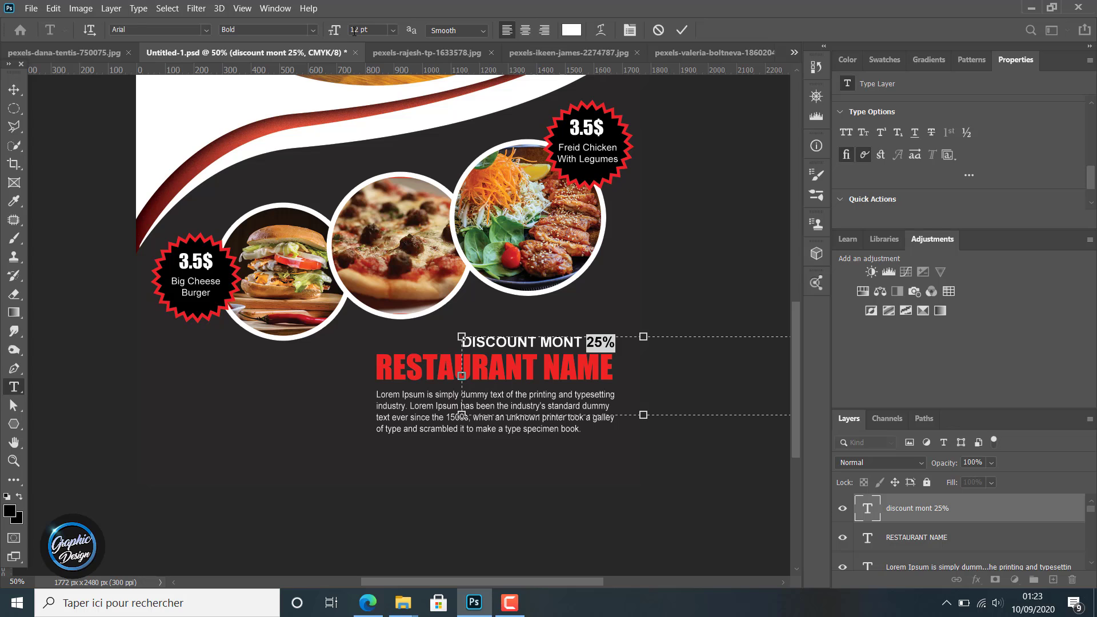
pyautogui.click(357, 30)
pyautogui.write('15')
pyautogui.press('Return')
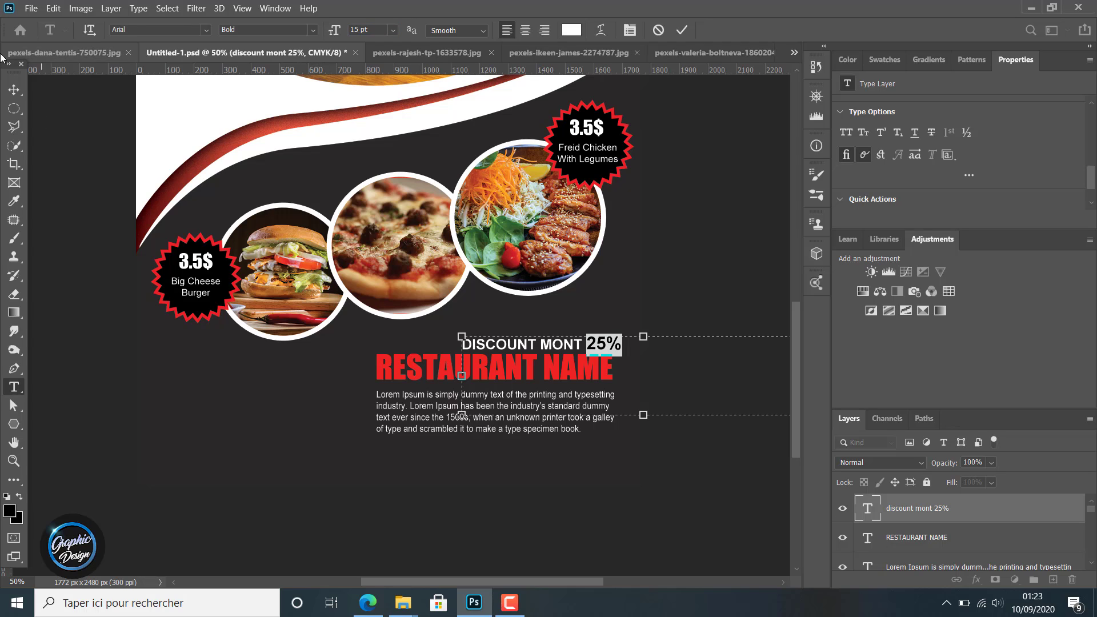
# - Nudge the discount line left until its "25%" ends level with the right edge of the paragraph
pyautogui.click(18, 91)
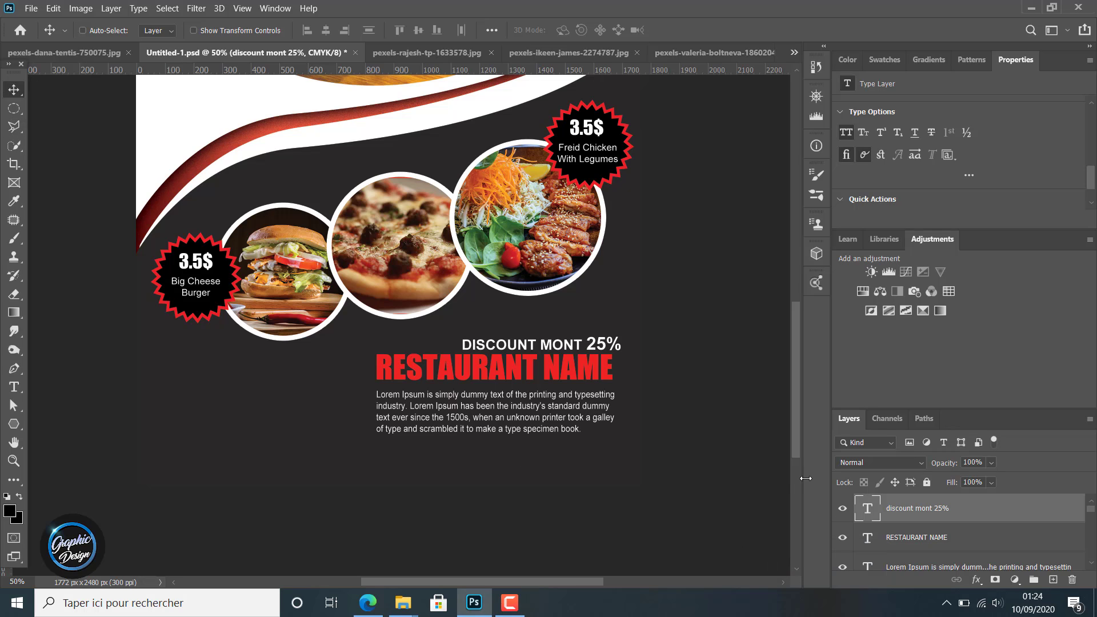
pyautogui.press('Left')
pyautogui.press('Left')
pyautogui.press('Left')
pyautogui.press('Left')
pyautogui.press('Left')
pyautogui.press('Left')
pyautogui.press('Left')
pyautogui.press('Left')
pyautogui.press('Left')
pyautogui.press('Left')
pyautogui.press('Left')
pyautogui.press('Left')
pyautogui.press('Left')
pyautogui.press('Left')
pyautogui.press('Left')
pyautogui.press('Left')
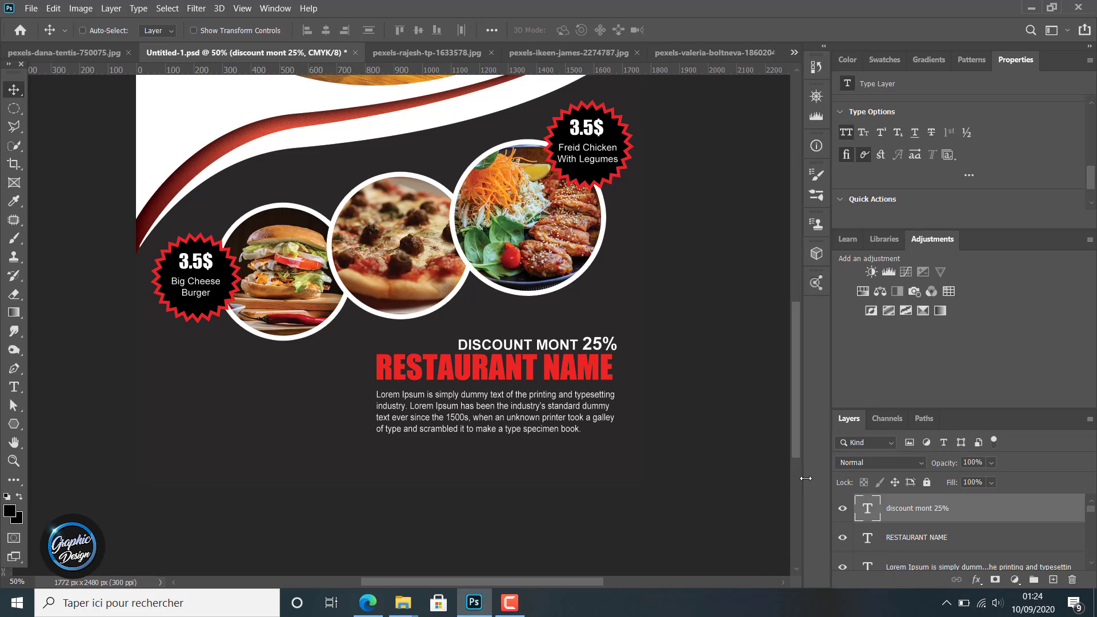
pyautogui.press('Left')
pyautogui.press('Left')
pyautogui.press('Left')
pyautogui.press('Left')
pyautogui.press('Left')
pyautogui.press('Left')
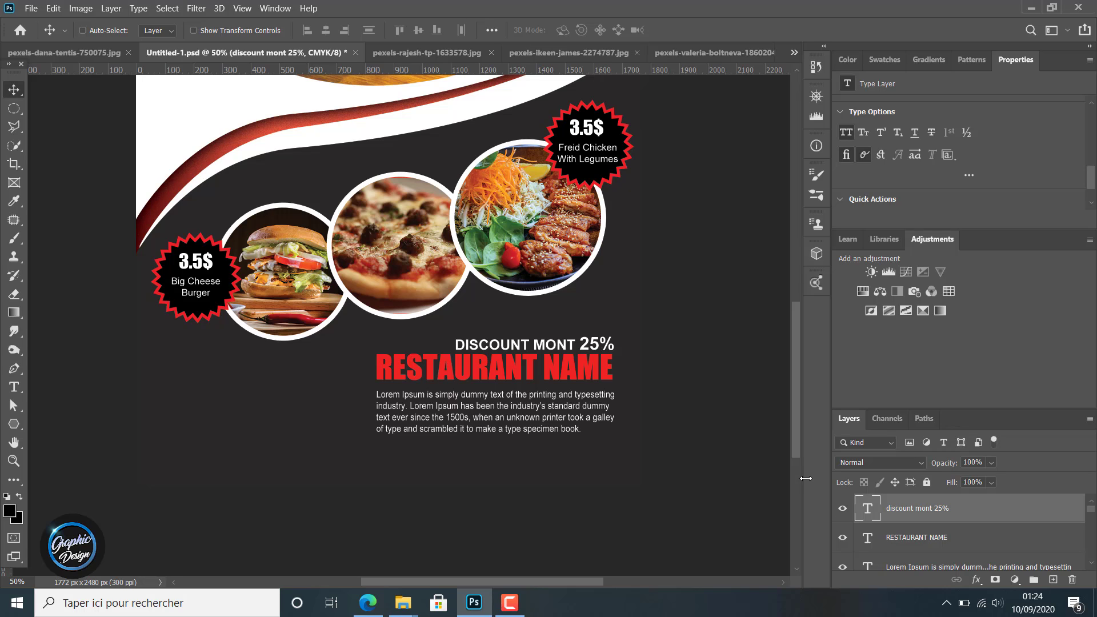
# - Reduce the words "DISCOUNT MONT" to 11 pt, keeping the "25%" at its larger size
pyautogui.doubleClick(565, 345)
pyautogui.moveTo(575, 345); pyautogui.dragTo(458, 344)
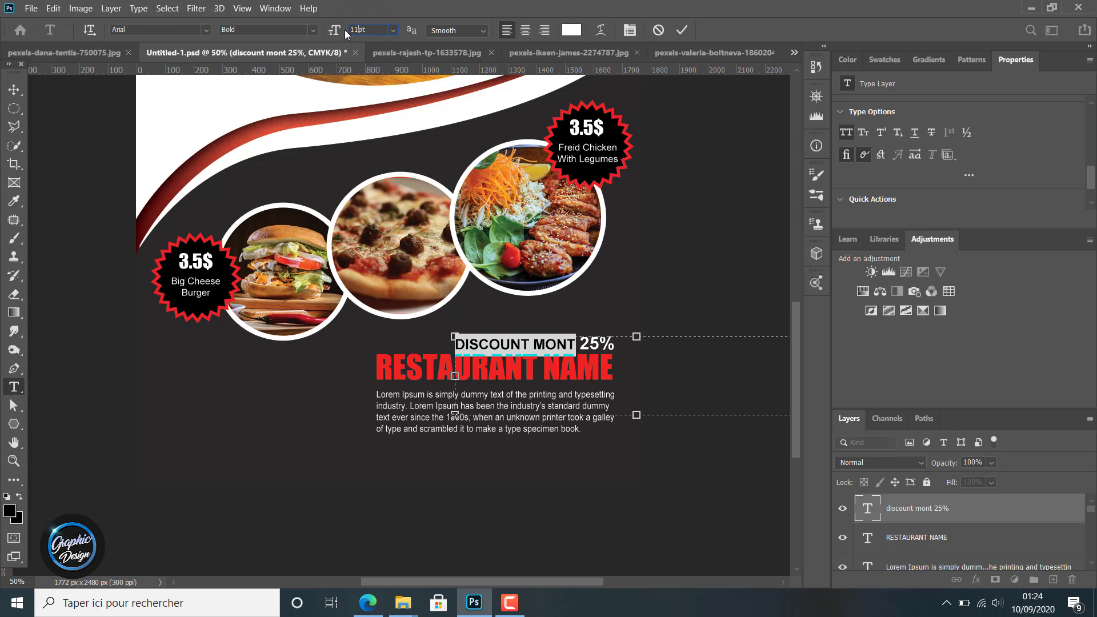
pyautogui.press('Return')
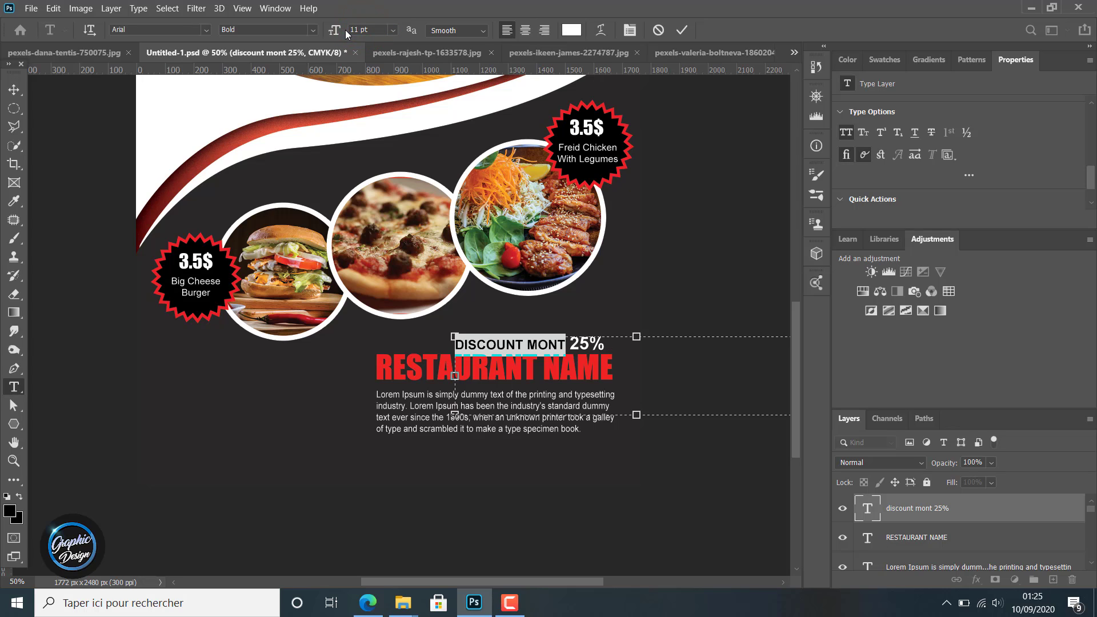
pyautogui.click(13, 89)
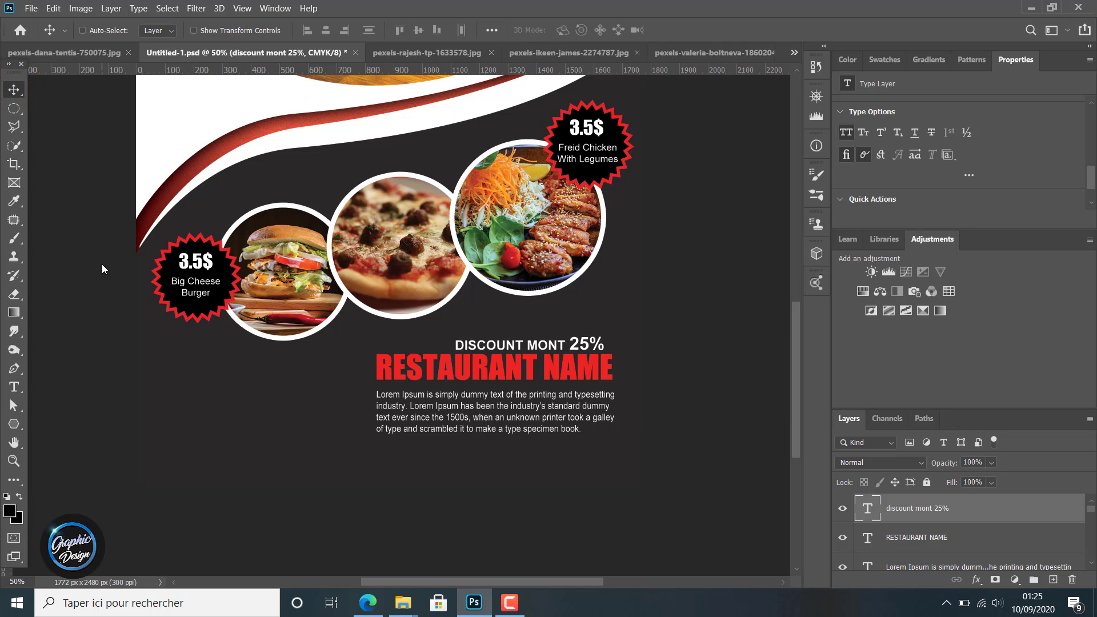
# - Nudge the discount line right until its "25%" ends level with the RESTAURANT NAME heading's right edge, and raise it slightly
pyautogui.press('Right')
pyautogui.press('Right')
pyautogui.press('Right')
pyautogui.press('Right')
pyautogui.press('Right')
pyautogui.press('Right')
pyautogui.press('Right')
pyautogui.press('Right')
pyautogui.press('Right')
pyautogui.press('Right')
pyautogui.press('Right')
pyautogui.press('Right')
pyautogui.press('Right')
pyautogui.press('Right')
pyautogui.press('Right')
pyautogui.press('Right')
pyautogui.press('Right')
pyautogui.press('Right')
pyautogui.press('Right')
pyautogui.press('Right')
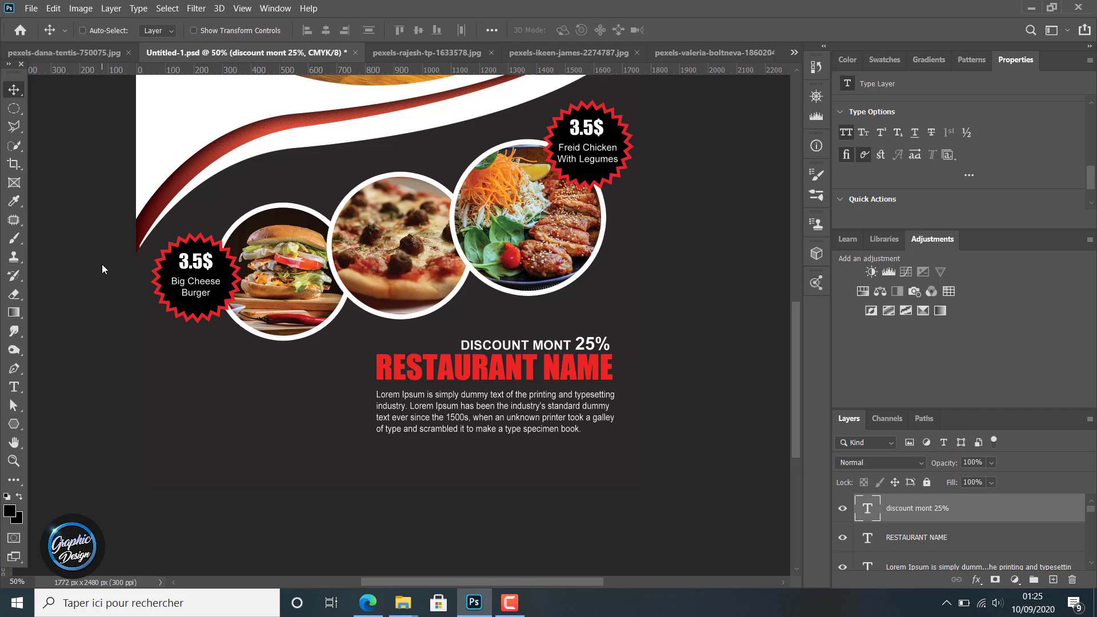
pyautogui.press('Right')
pyautogui.press('Right')
pyautogui.press('Right')
pyautogui.press('Right')
pyautogui.press('Right')
pyautogui.press('Right')
pyautogui.scroll(-5, 102, 263)
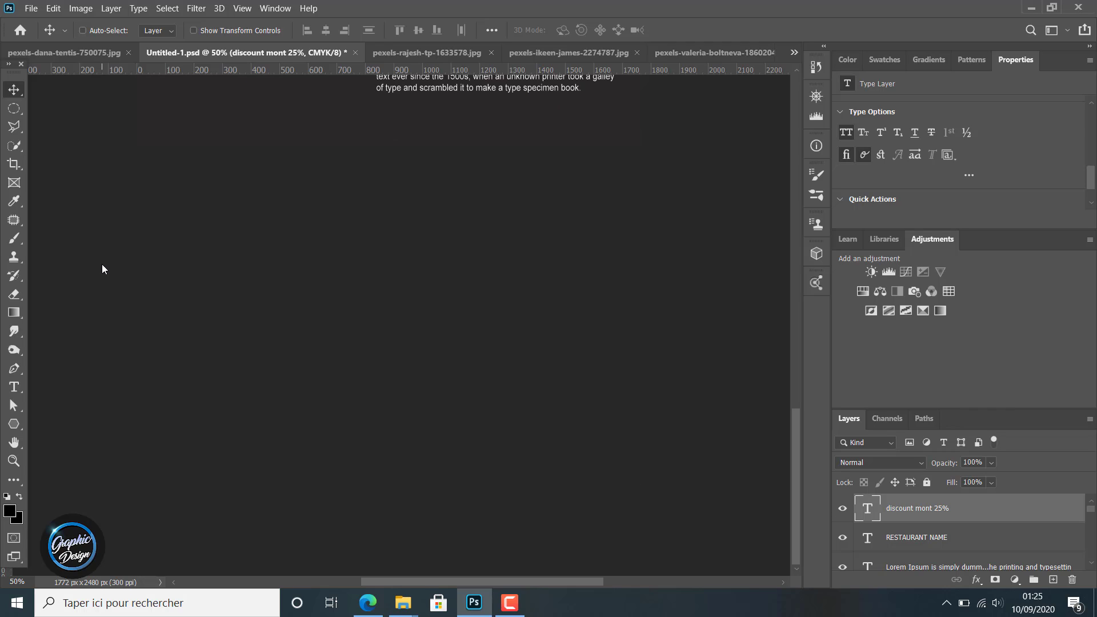
pyautogui.scroll(1, 597, 359)
pyautogui.moveTo(796, 468); pyautogui.dragTo(806, 352)
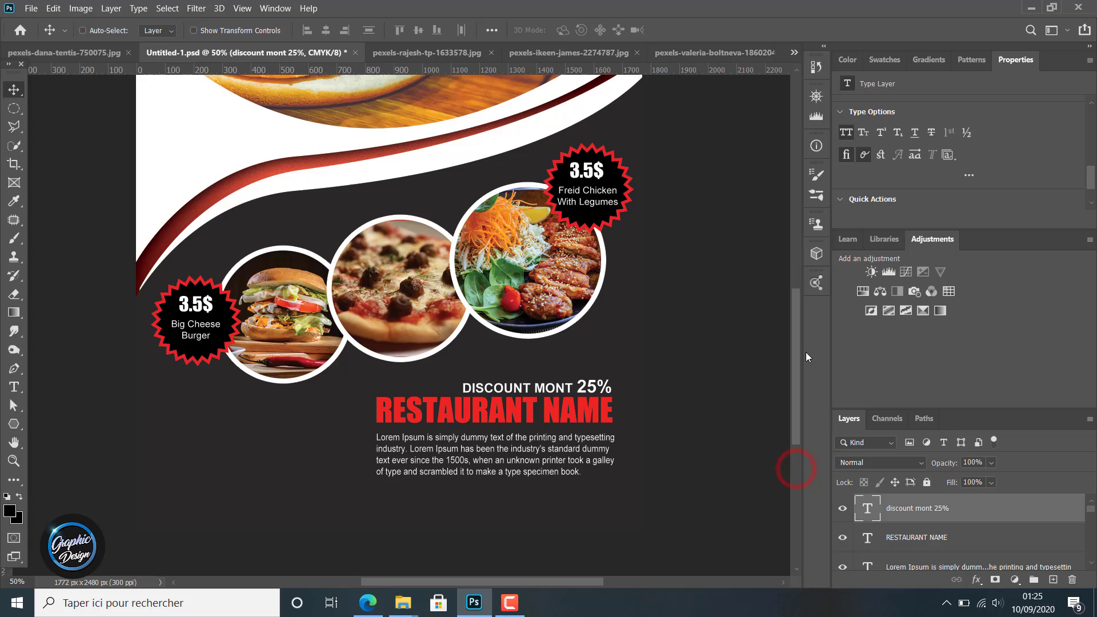
pyautogui.click(550, 388)
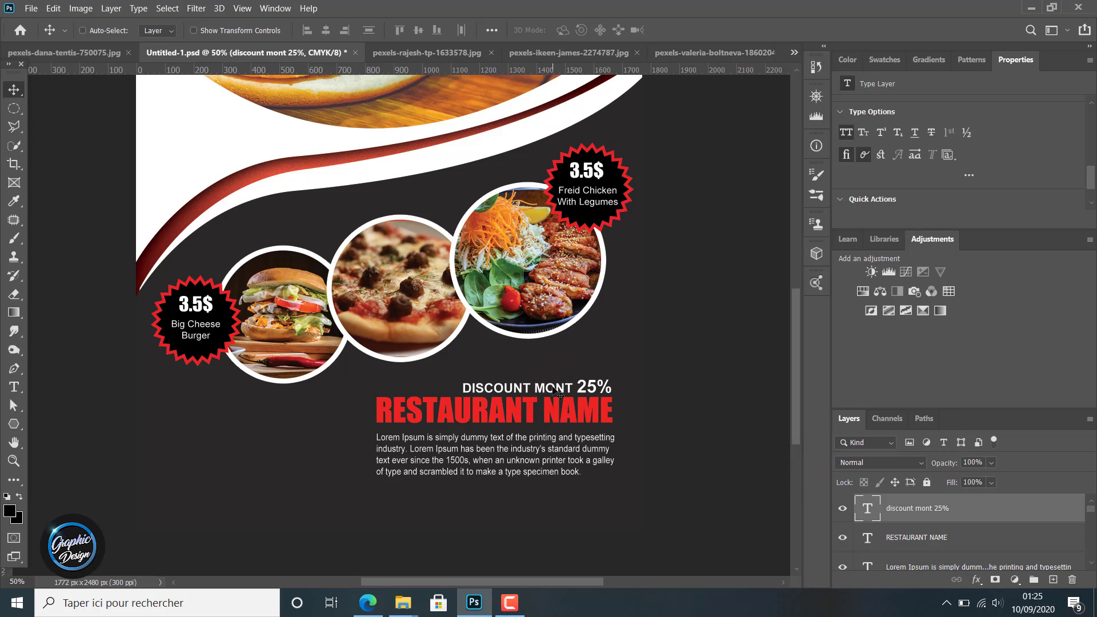
pyautogui.press('Up')
pyautogui.press('Up')
pyautogui.press('Right')
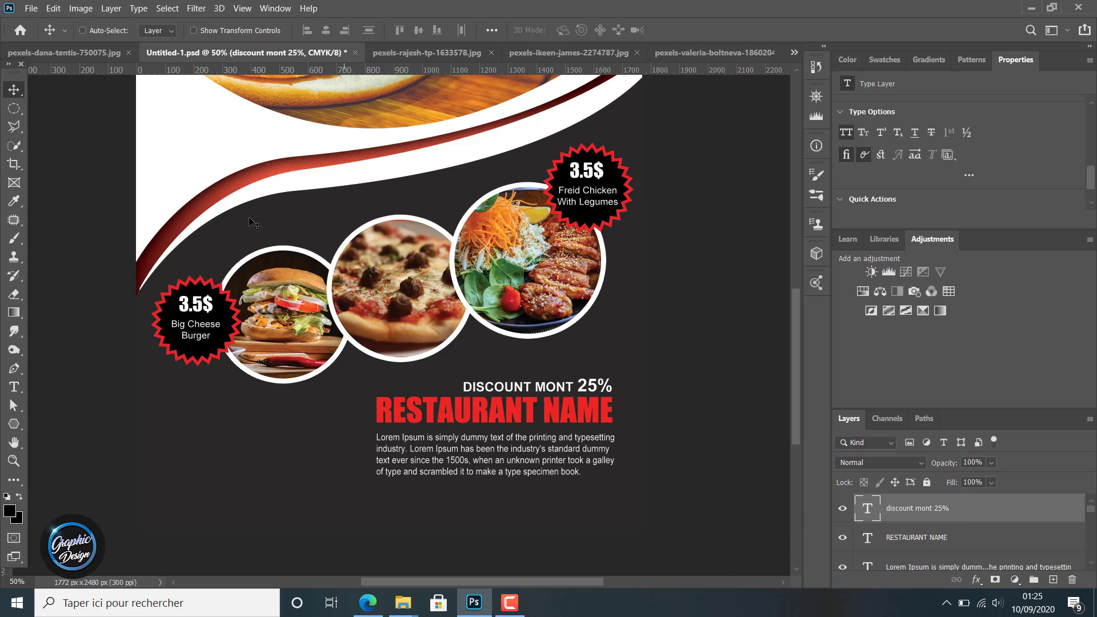
# - Set only the words "DISCOUNT MONT" in the discount line to 12 pt
pyautogui.doubleClick(558, 388)
pyautogui.moveTo(573, 386); pyautogui.dragTo(447, 384)
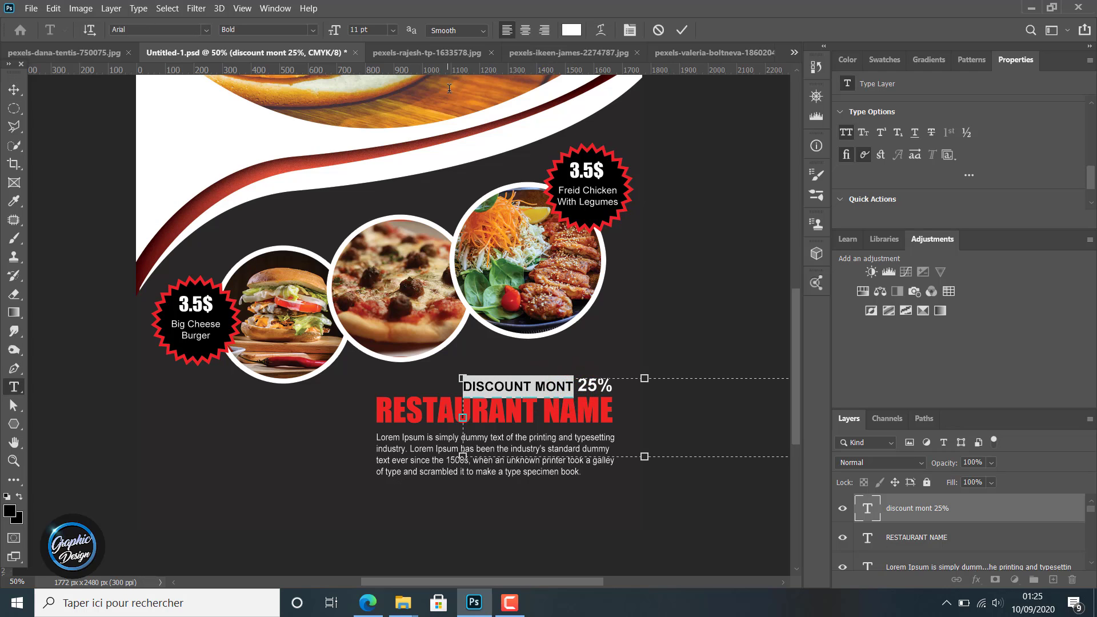
pyautogui.click(358, 28)
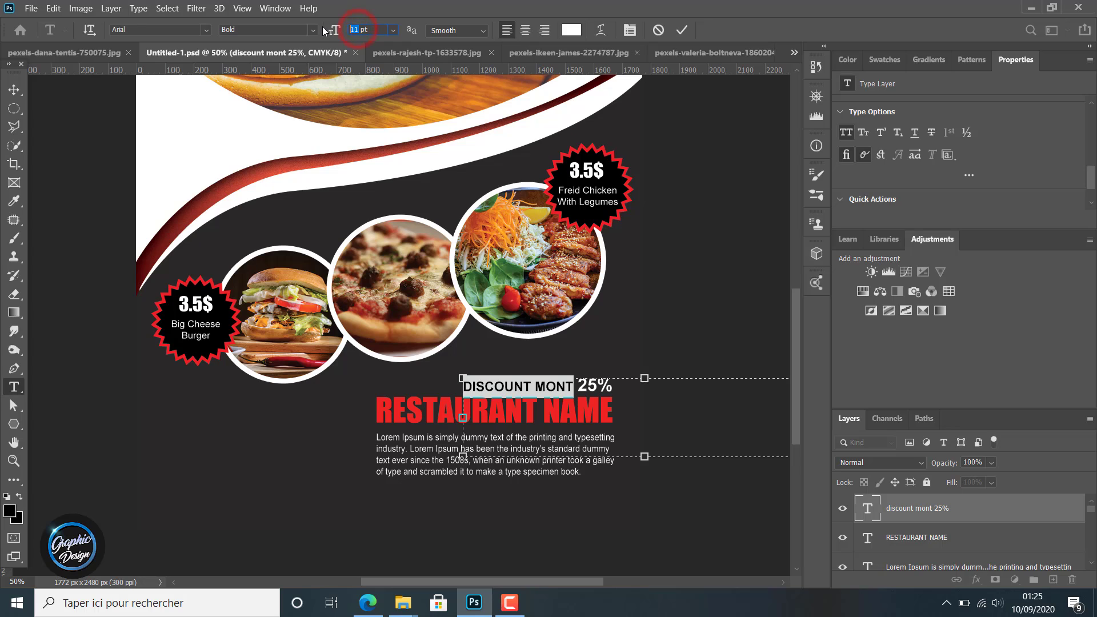
pyautogui.write('12')
pyautogui.press('Return')
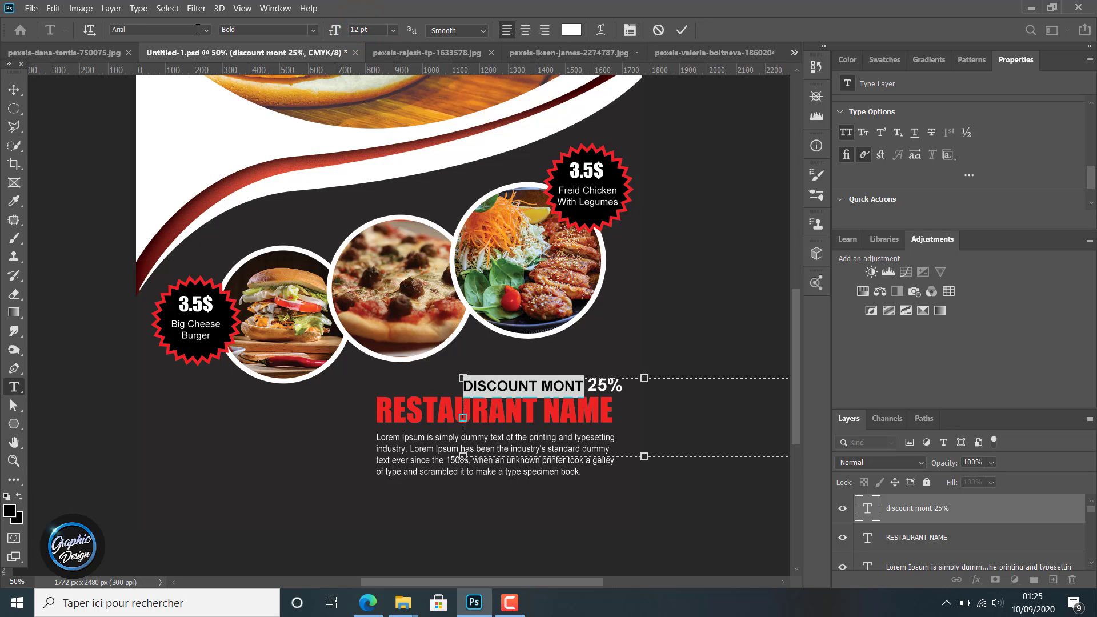
pyautogui.click(14, 92)
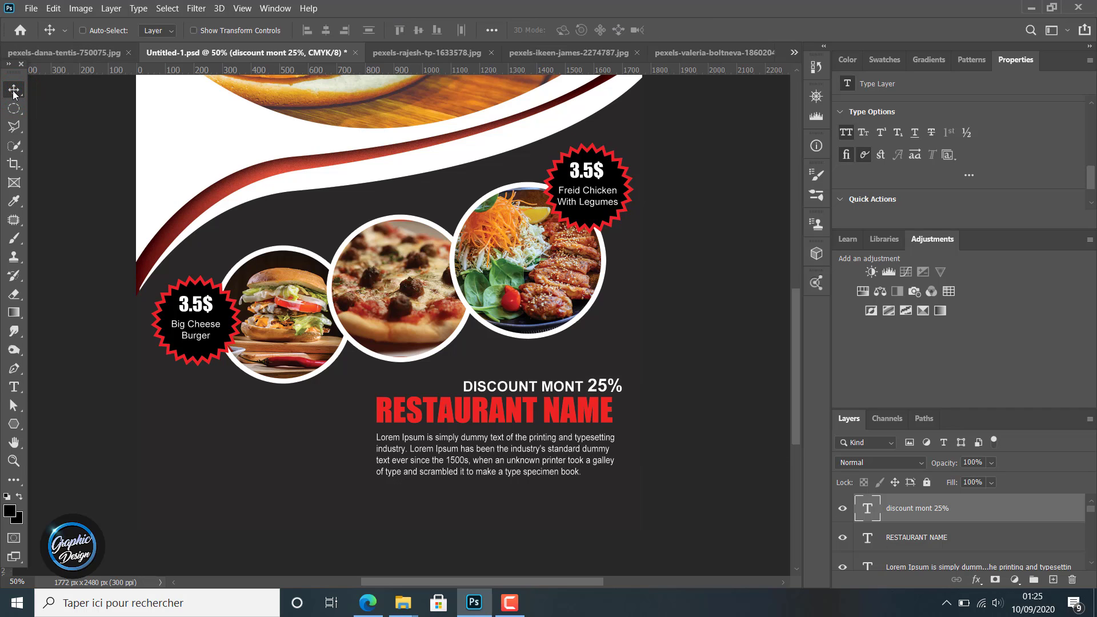
# - Nudge the discount line left until its "25%" ends level with the paragraph's right edge, and fine-tune its height above the heading
pyautogui.click(552, 382)
pyautogui.press('Left')
pyautogui.press('Left')
pyautogui.press('Left')
pyautogui.press('Left')
pyautogui.press('Left')
pyautogui.press('Left')
pyautogui.press('Left')
pyautogui.press('Left')
pyautogui.press('Left')
pyautogui.press('Left')
pyautogui.press('Left')
pyautogui.press('Left')
pyautogui.press('Left')
pyautogui.press('Left')
pyautogui.press('Left')
pyautogui.press('Left')
pyautogui.press('Left')
pyautogui.press('Left')
pyautogui.press('Left')
pyautogui.press('Left')
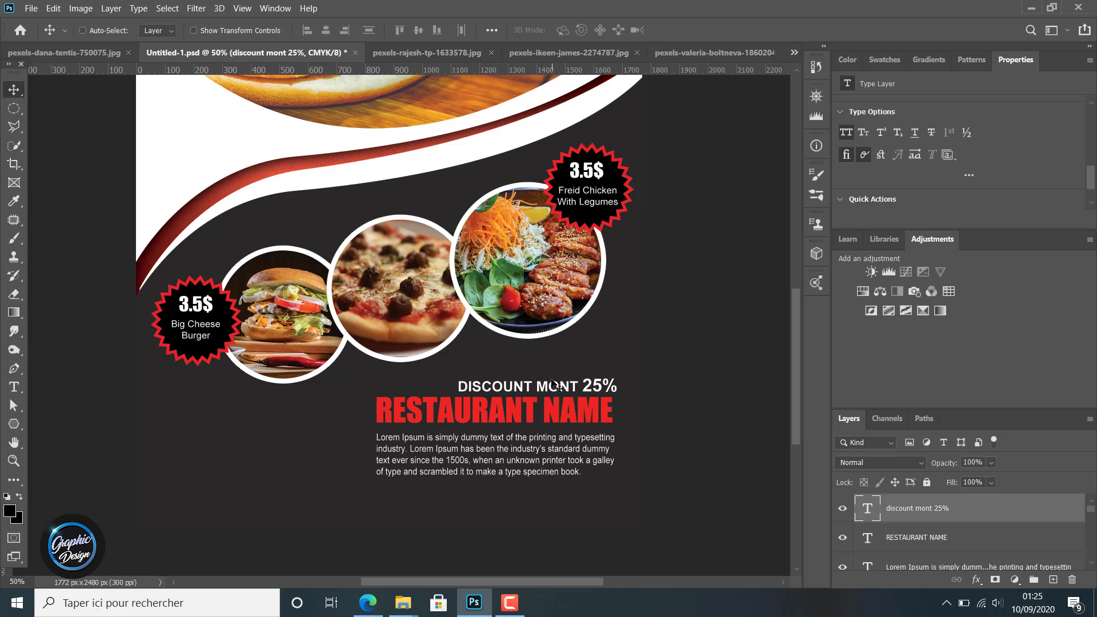
pyautogui.press('Up')
pyautogui.press('Up')
pyautogui.press('Up')
pyautogui.press('Up')
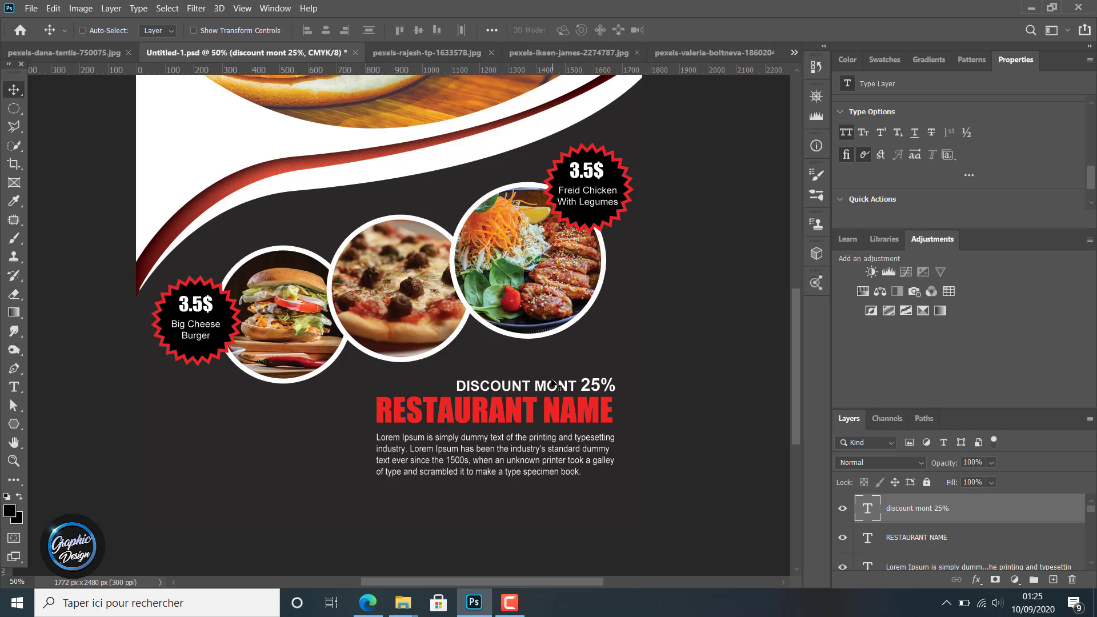
pyautogui.press('Left')
pyautogui.press('Left')
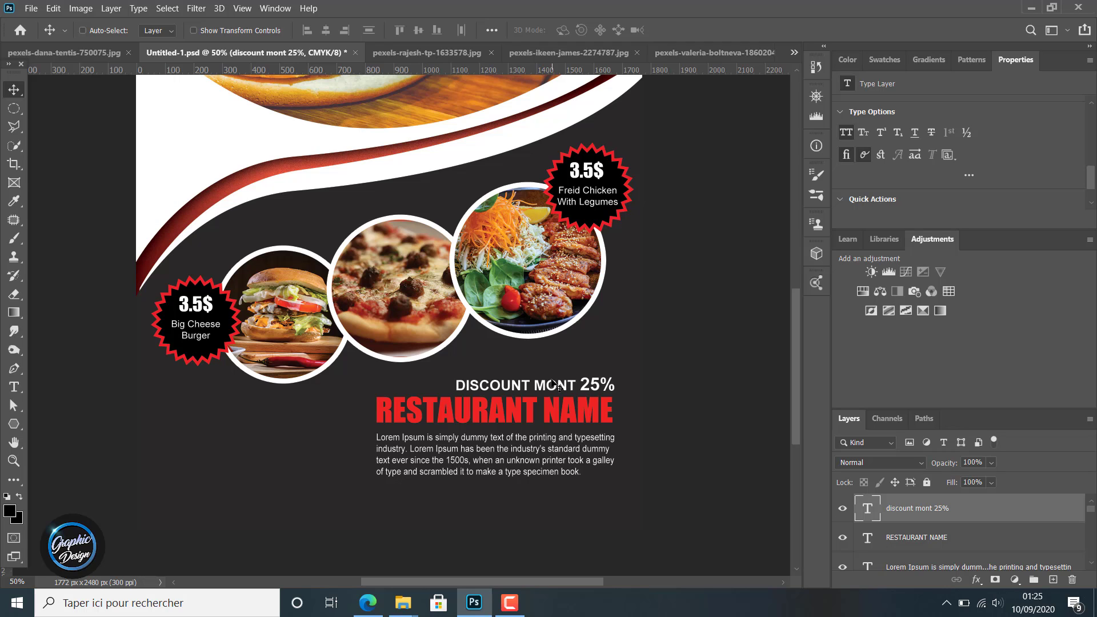
pyautogui.press('Down')
pyautogui.press('Down')
pyautogui.press('Down')
pyautogui.press('Down')
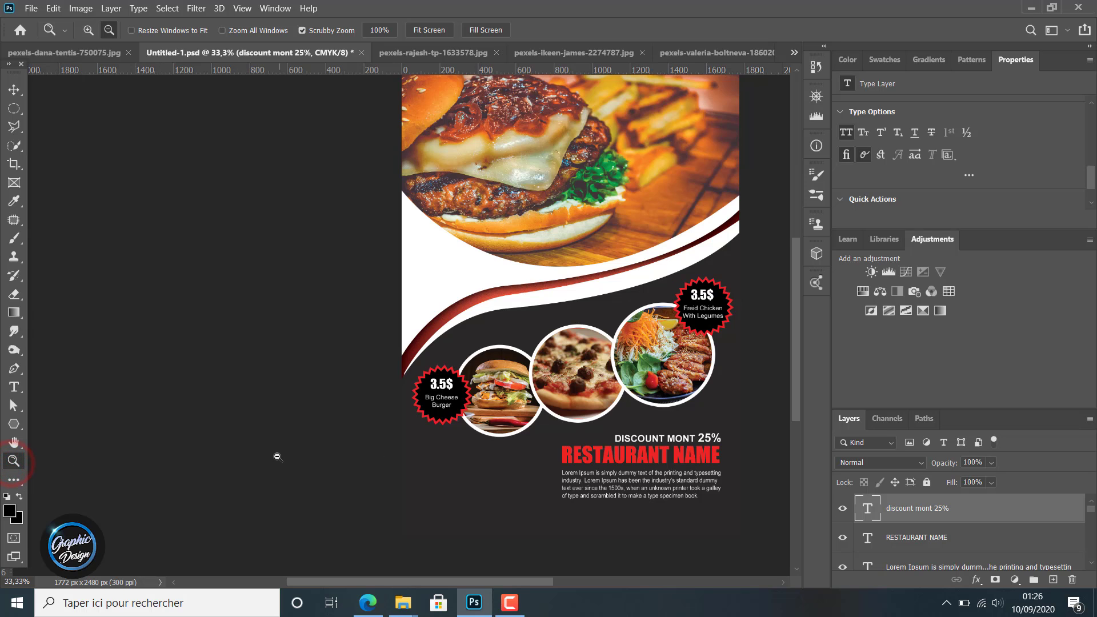
# - Enlarge only the words "DISCOUNT MONT" in the discount line to 13 pt
pyautogui.click(260, 435)
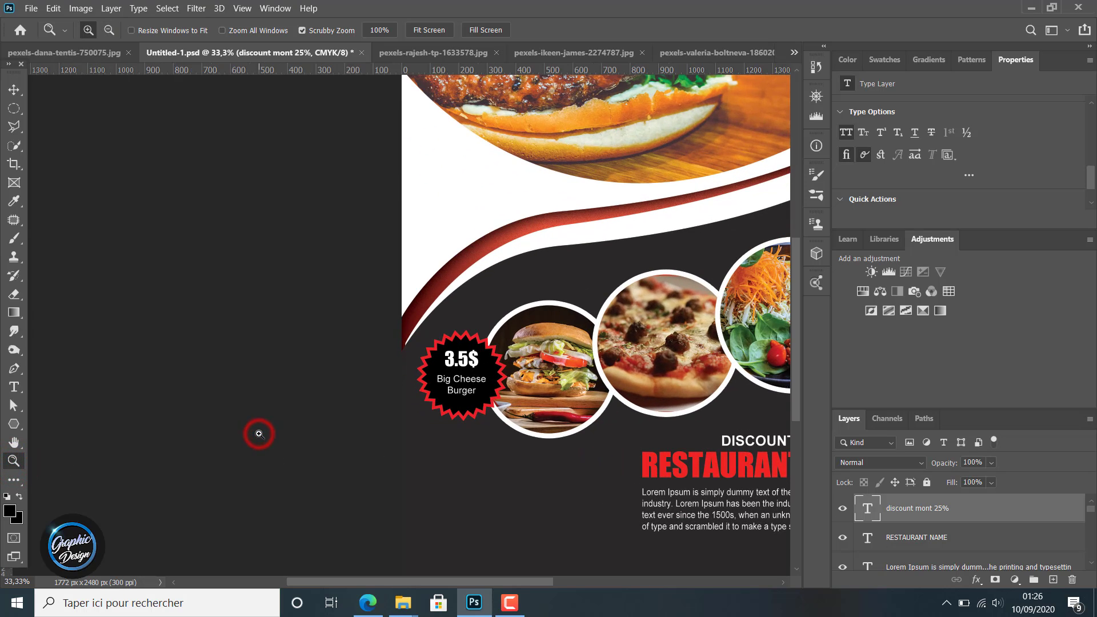
pyautogui.moveTo(507, 581); pyautogui.dragTo(576, 582)
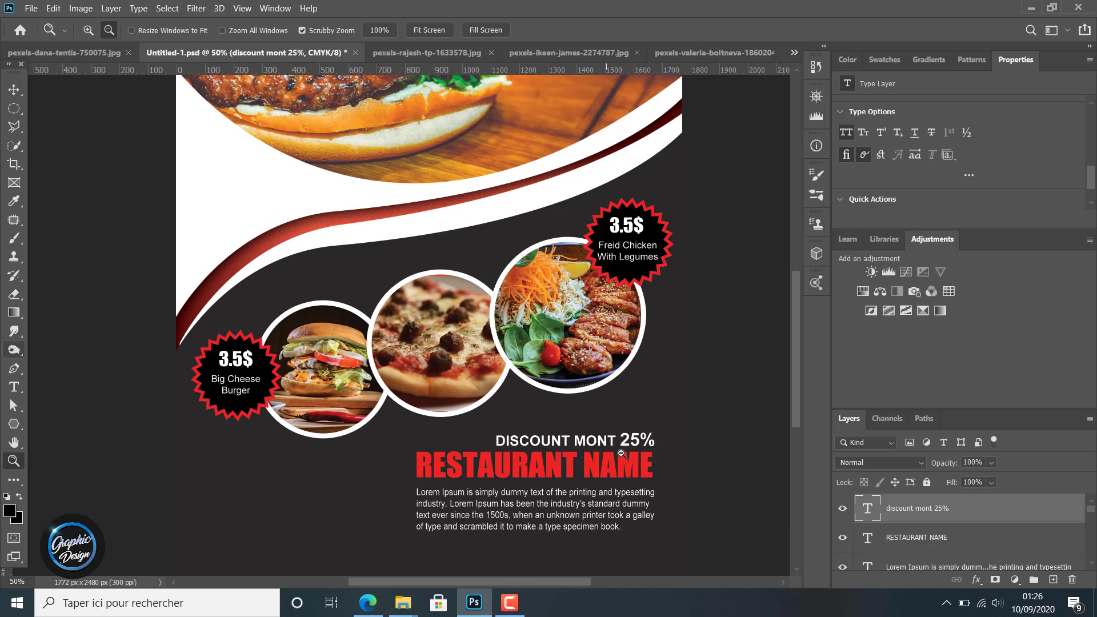
pyautogui.click(14, 387)
pyautogui.click(617, 439)
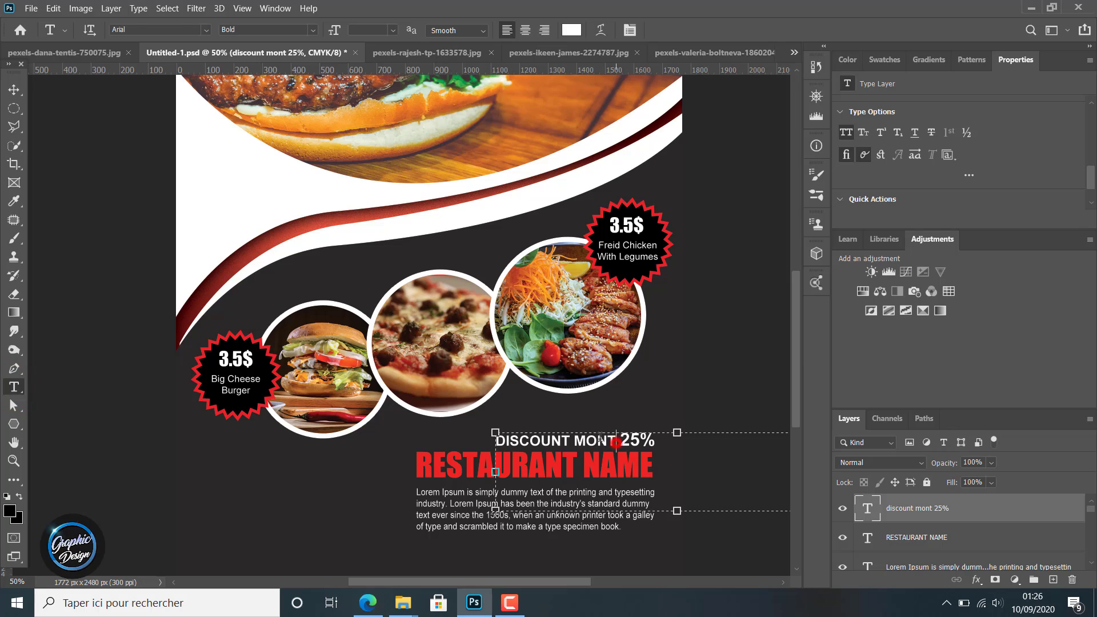
pyautogui.moveTo(617, 440); pyautogui.dragTo(495, 440)
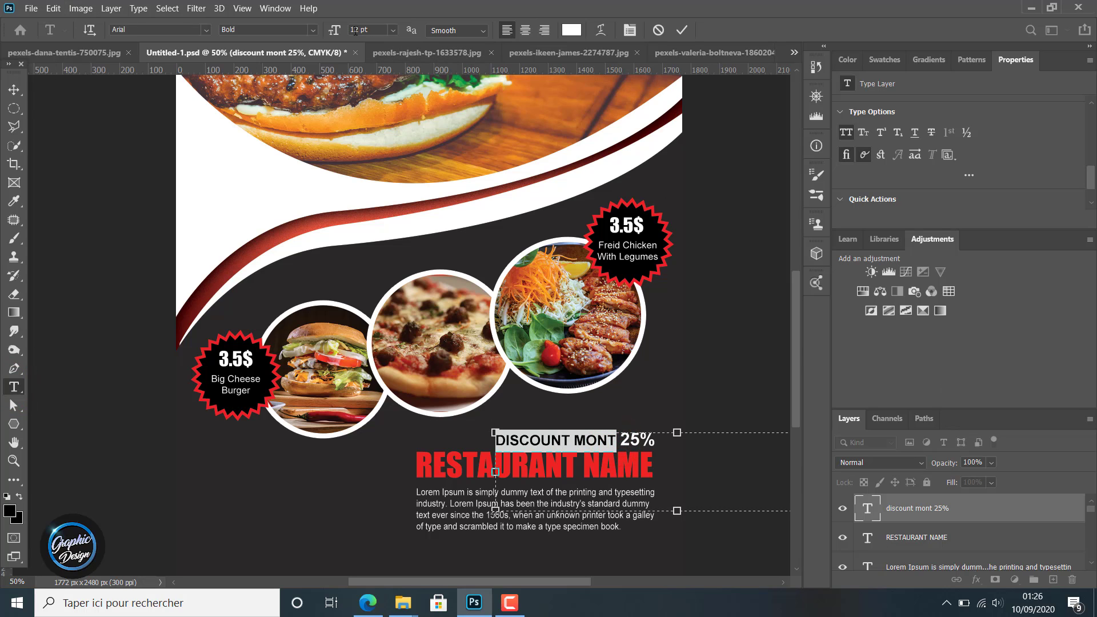
pyautogui.doubleClick(358, 31)
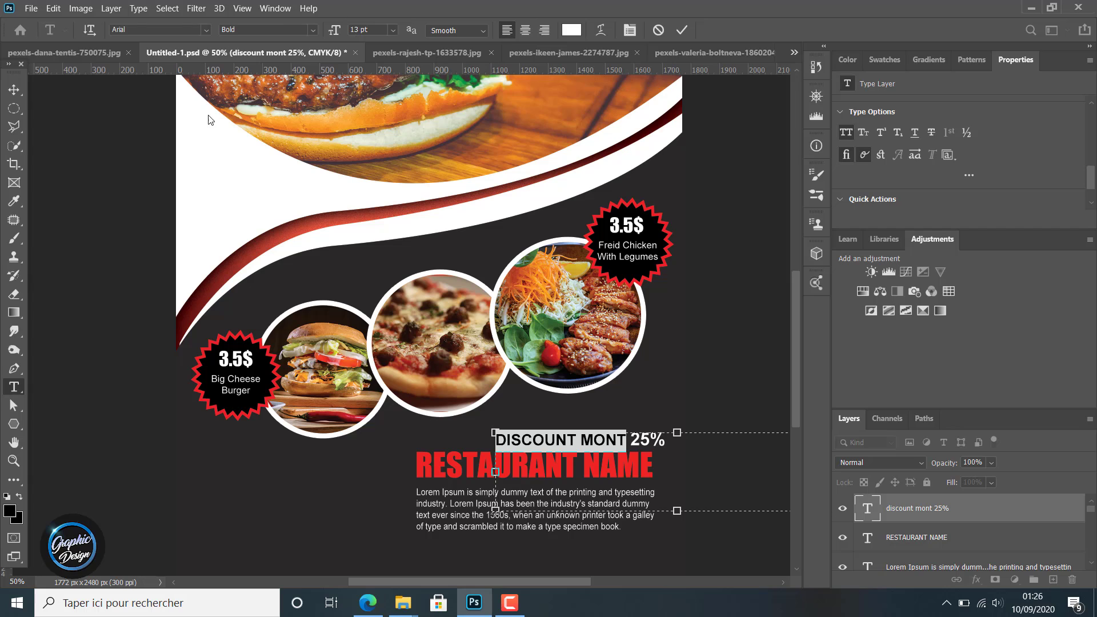
pyautogui.click(15, 90)
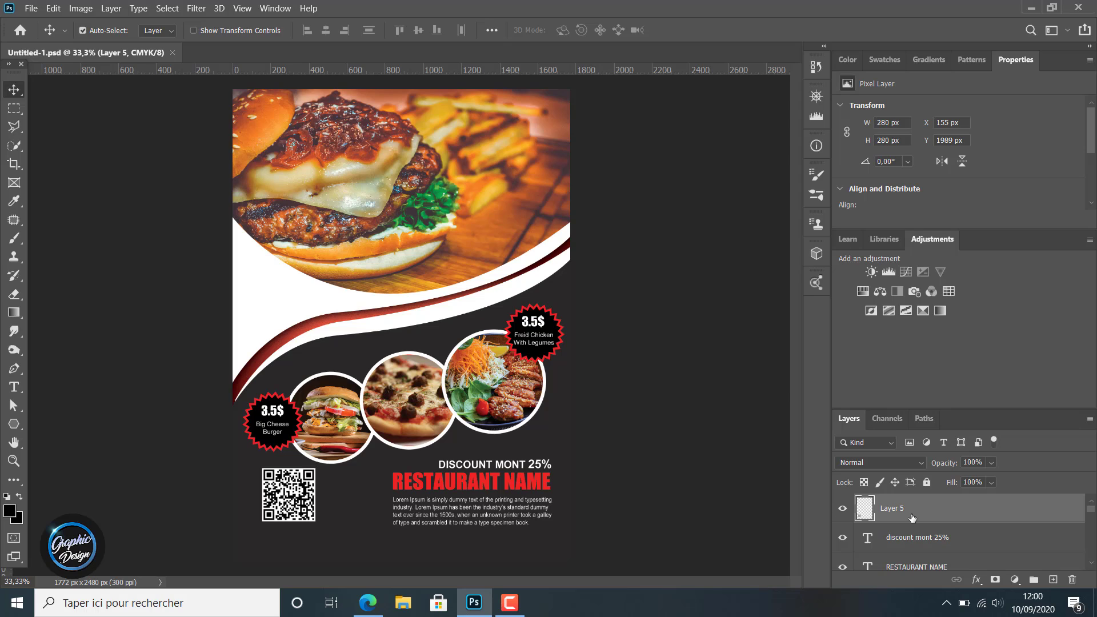
# - Scale the QR code up to about 299 px square and move it slightly down and to the left
pyautogui.hotkey('ctrl', 't')
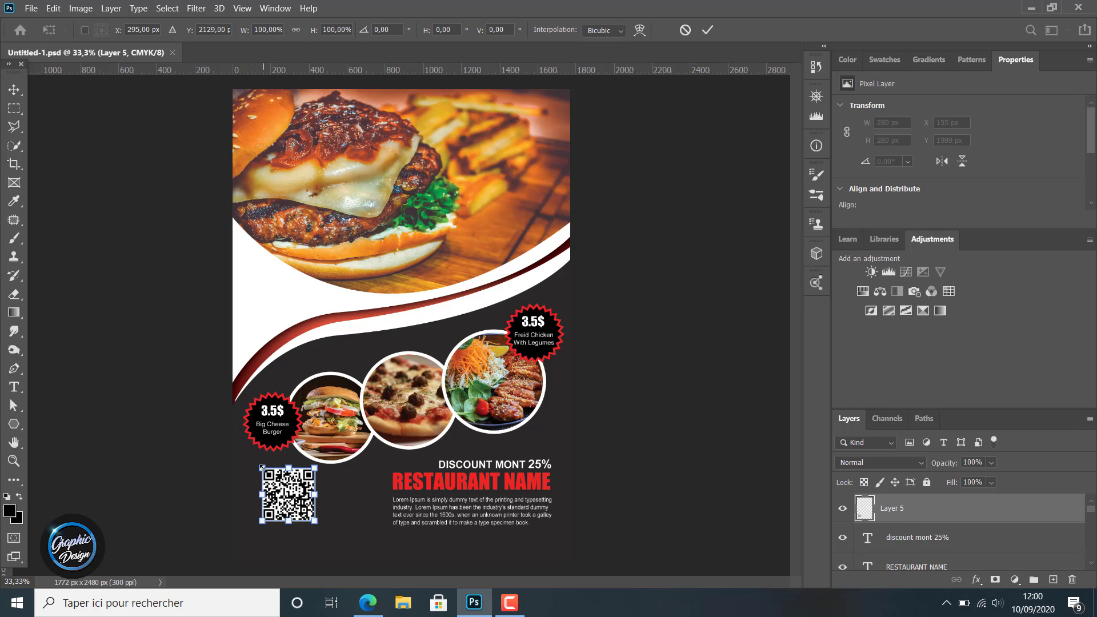
pyautogui.moveTo(262, 467); pyautogui.dragTo(258, 464)
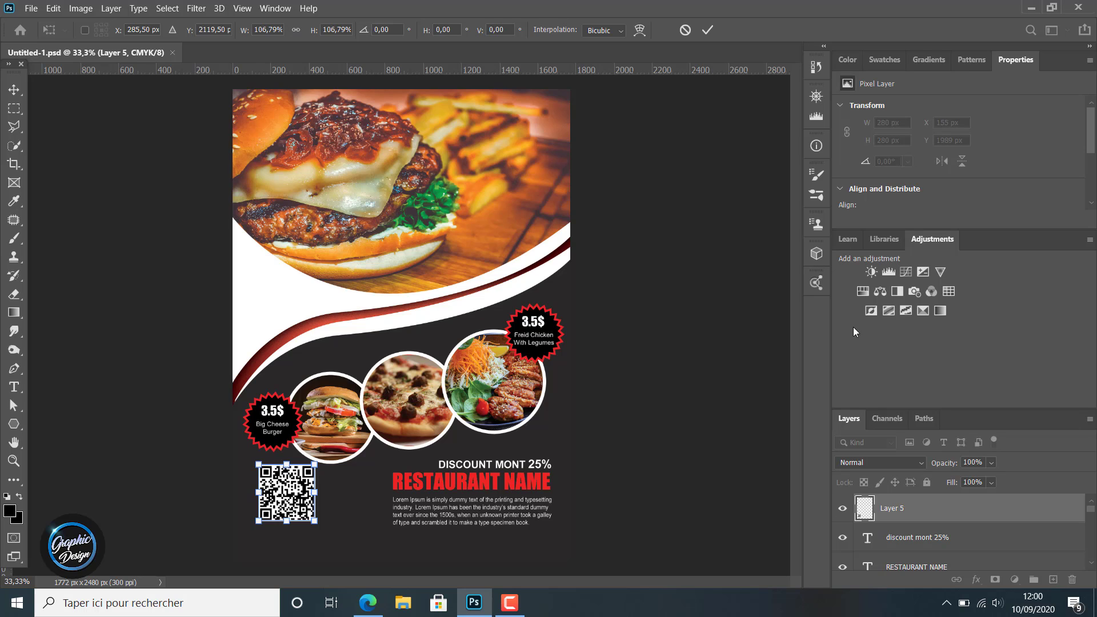
pyautogui.click(12, 93)
pyautogui.moveTo(296, 497); pyautogui.dragTo(291, 508)
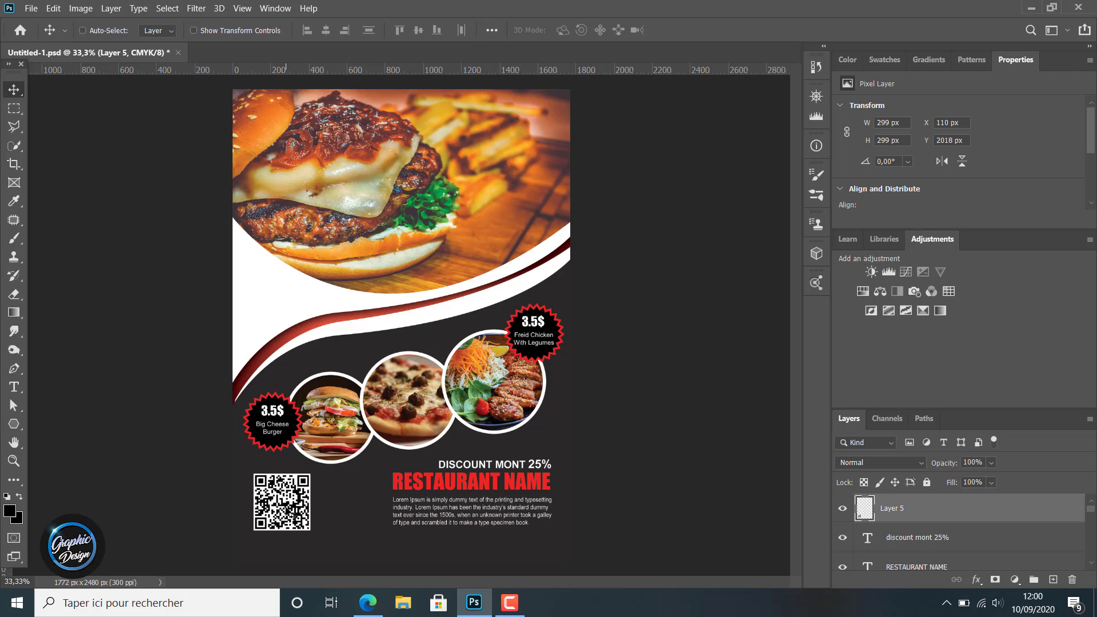
# - Shrink the QR code to about 244 px square and place it at about X 127 px, Y 2019 px, below the Big Cheese Burger badge
pyautogui.hotkey('ctrl', 't')
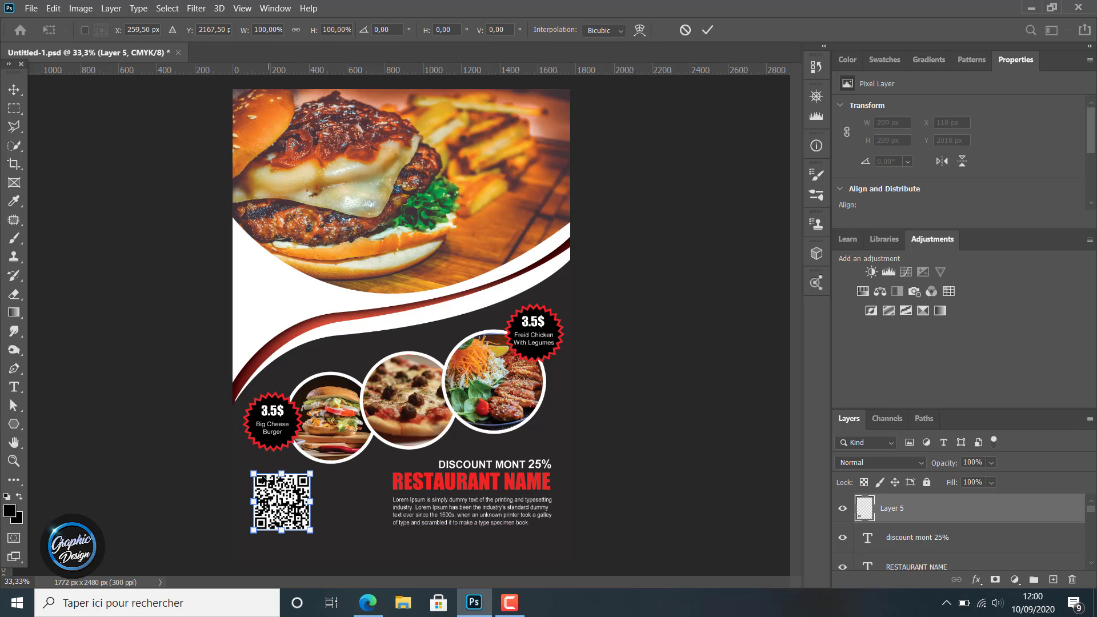
pyautogui.moveTo(258, 472); pyautogui.dragTo(263, 480)
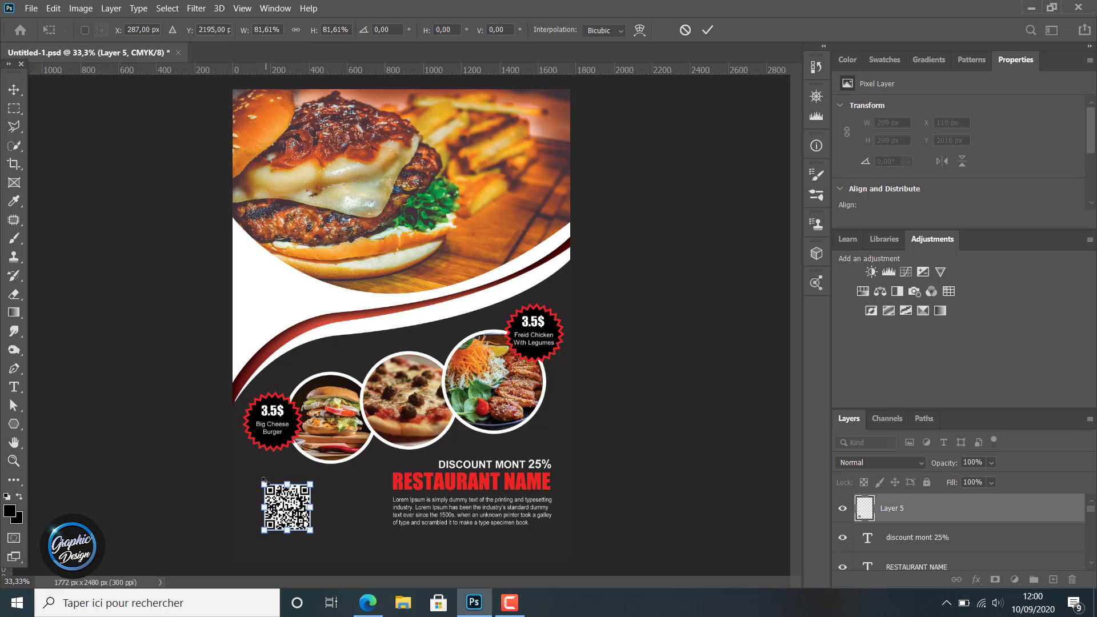
pyautogui.click(707, 30)
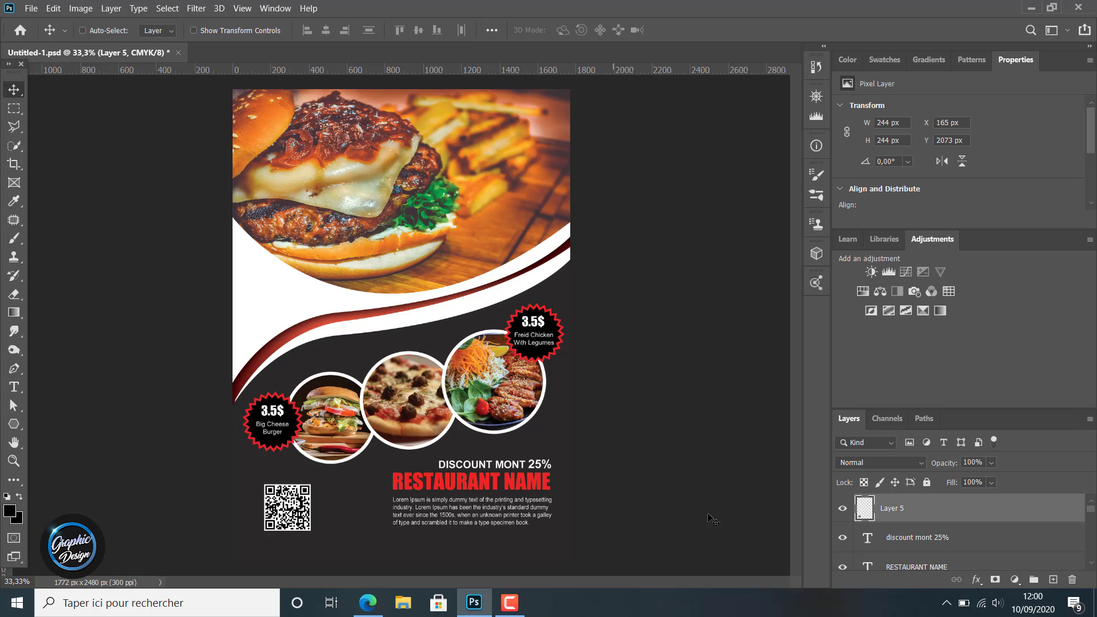
pyautogui.press('Left')
pyautogui.press('Left')
pyautogui.press('Left')
pyautogui.press('Left')
pyautogui.press('Left')
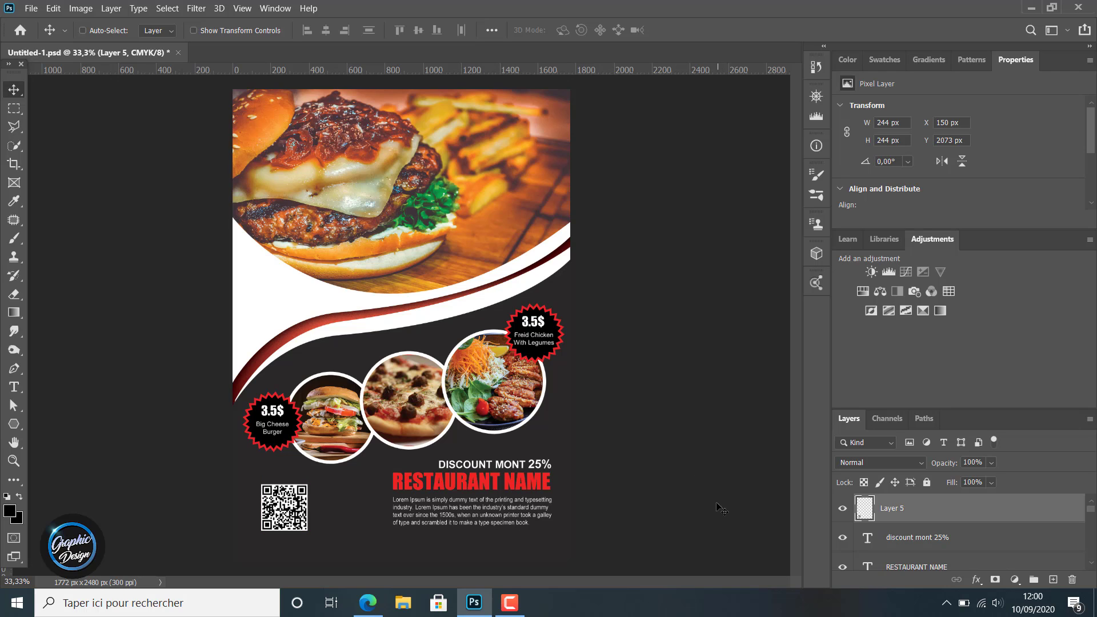
pyautogui.moveTo(282, 507); pyautogui.dragTo(277, 497)
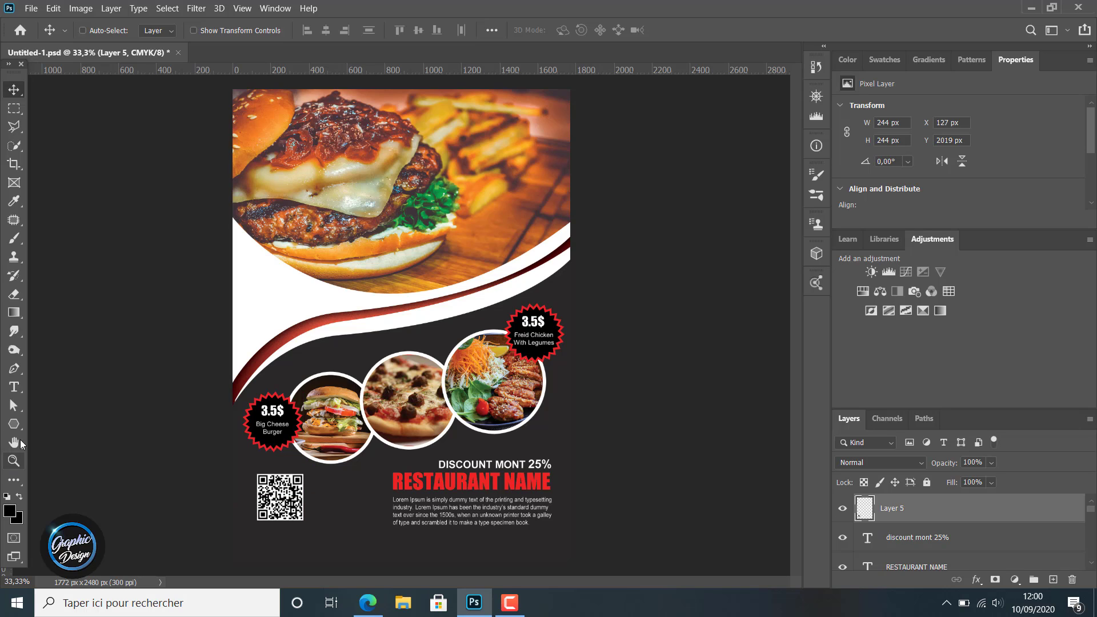
# - Draw a white rectangle of about 360 × 360 px over the QR code and move its layer beneath the QR code's layer
pyautogui.click(14, 424)
pyautogui.rightClick(16, 423)
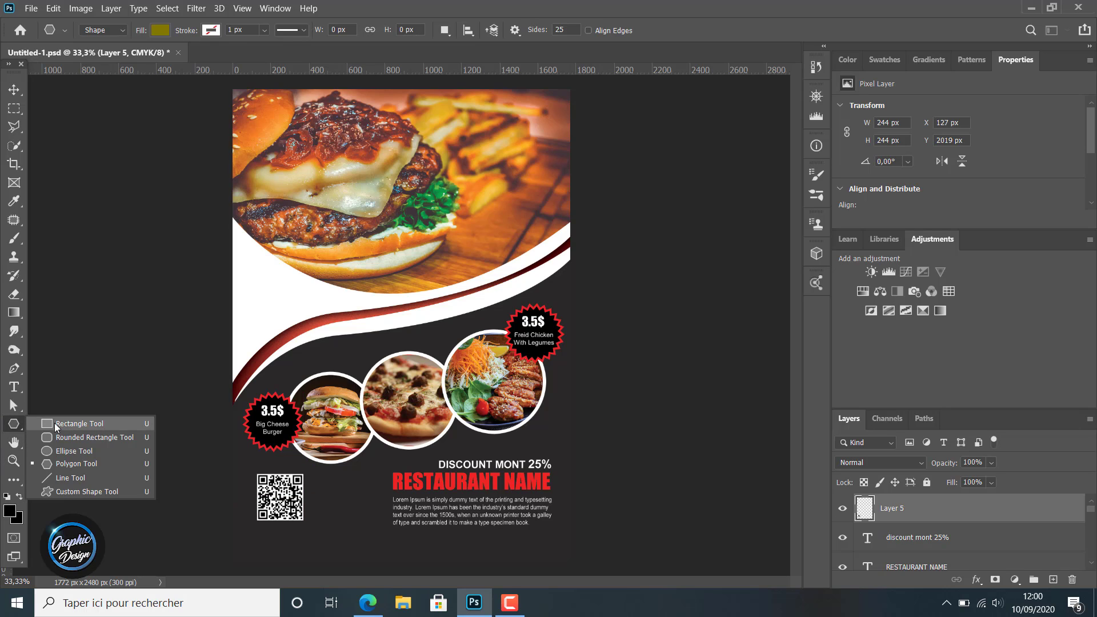
pyautogui.click(53, 423)
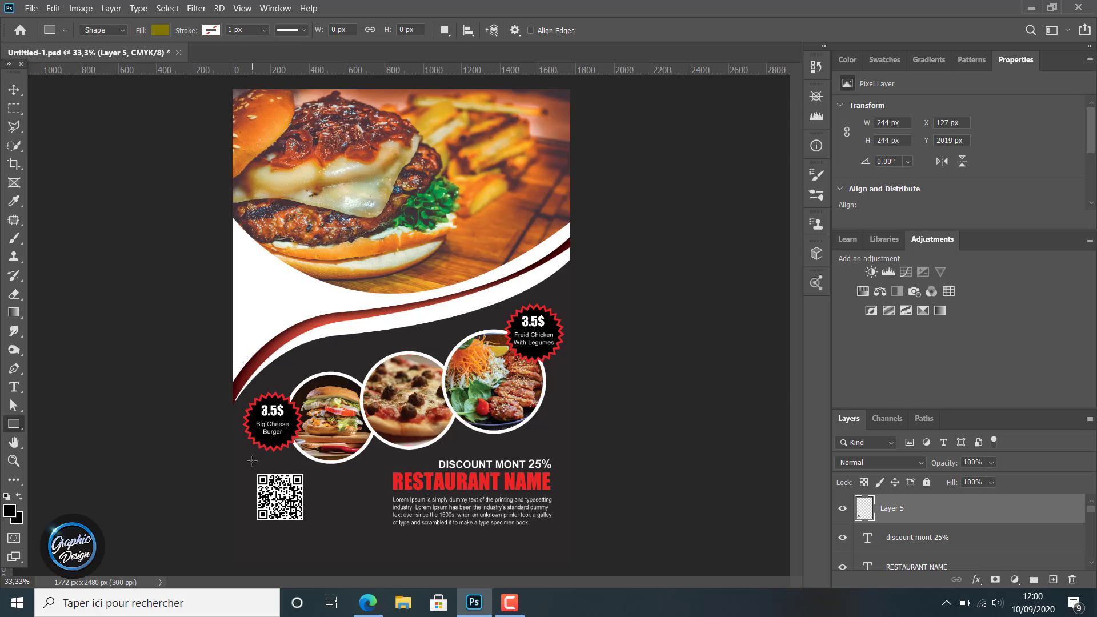
pyautogui.moveTo(252, 461); pyautogui.dragTo(321, 574)
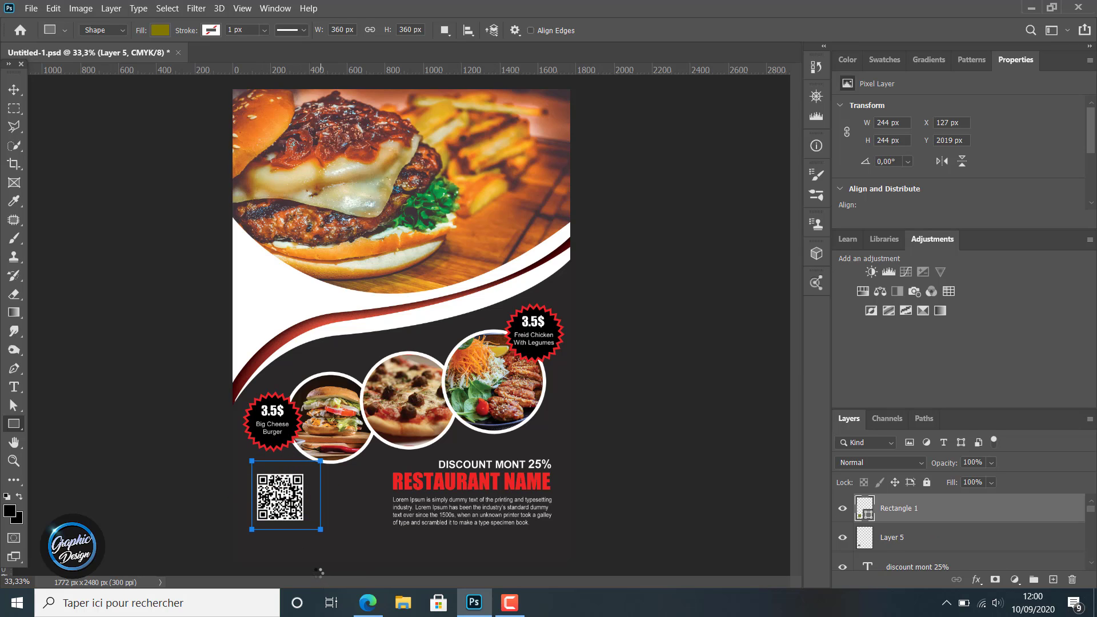
pyautogui.click(160, 30)
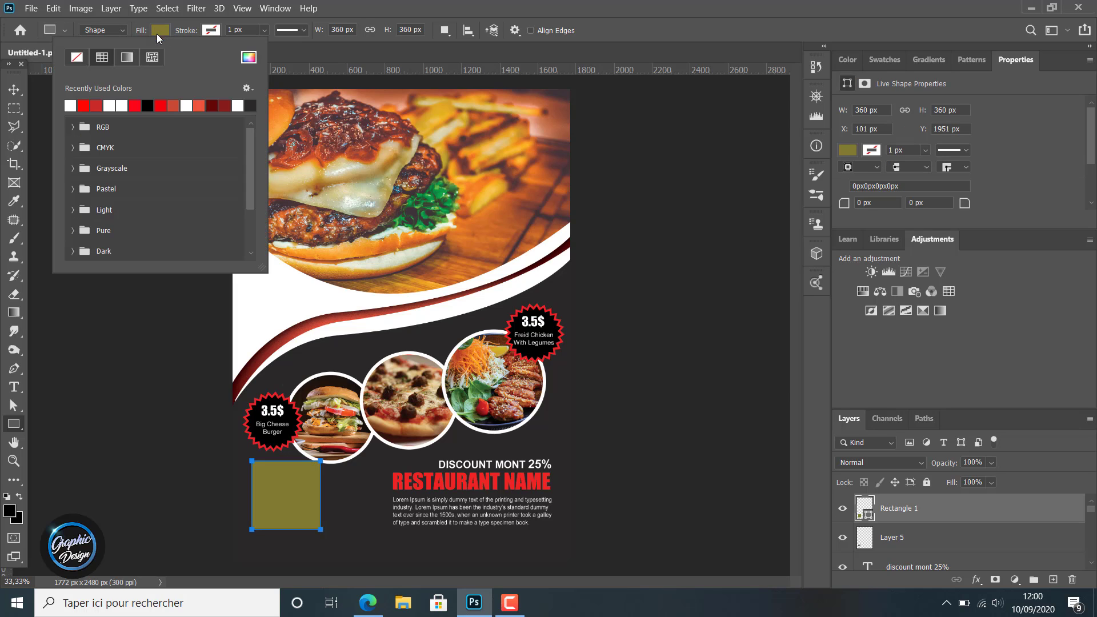
pyautogui.click(70, 104)
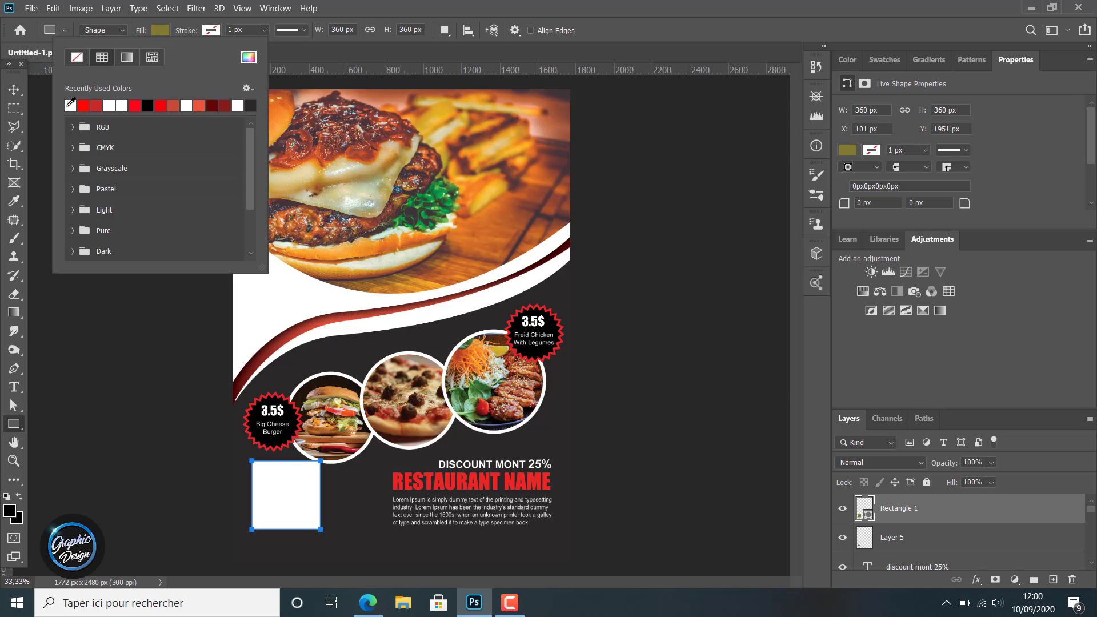
pyautogui.click(913, 518)
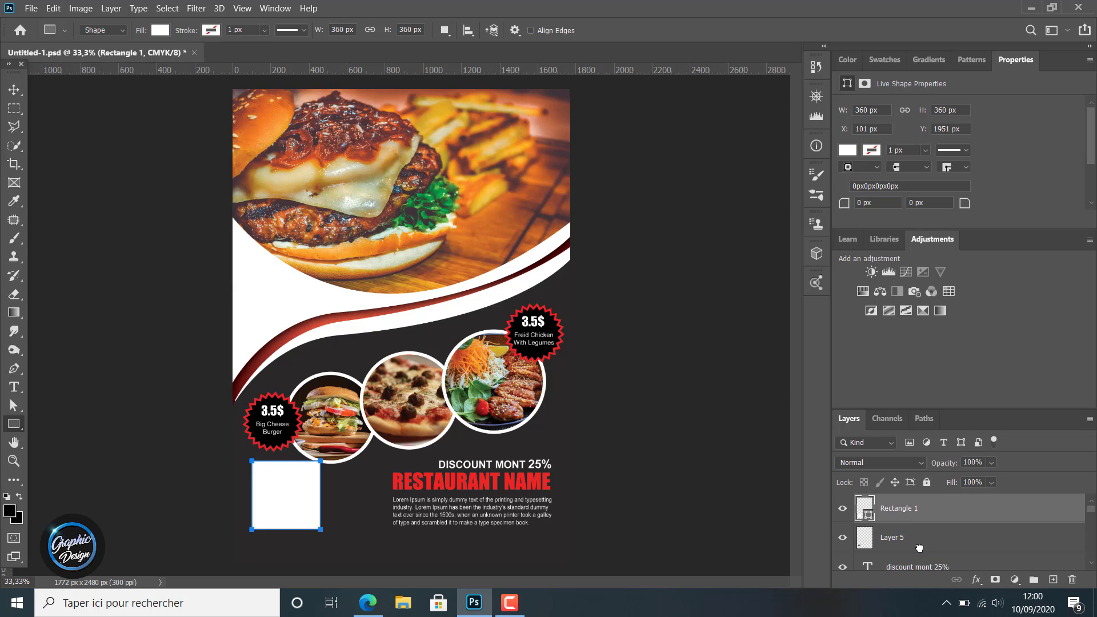
pyautogui.moveTo(913, 517); pyautogui.dragTo(907, 547)
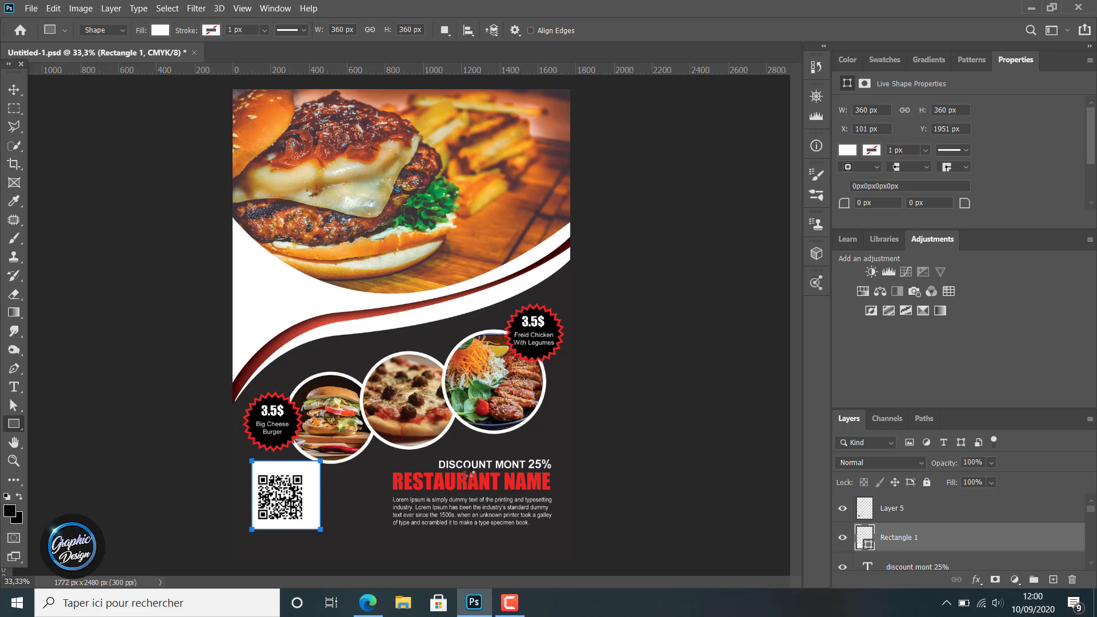
# - Scale the white square behind the QR code down to about 309 px, keeping its lower-left corner in place
pyautogui.hotkey('ctrl', 't')
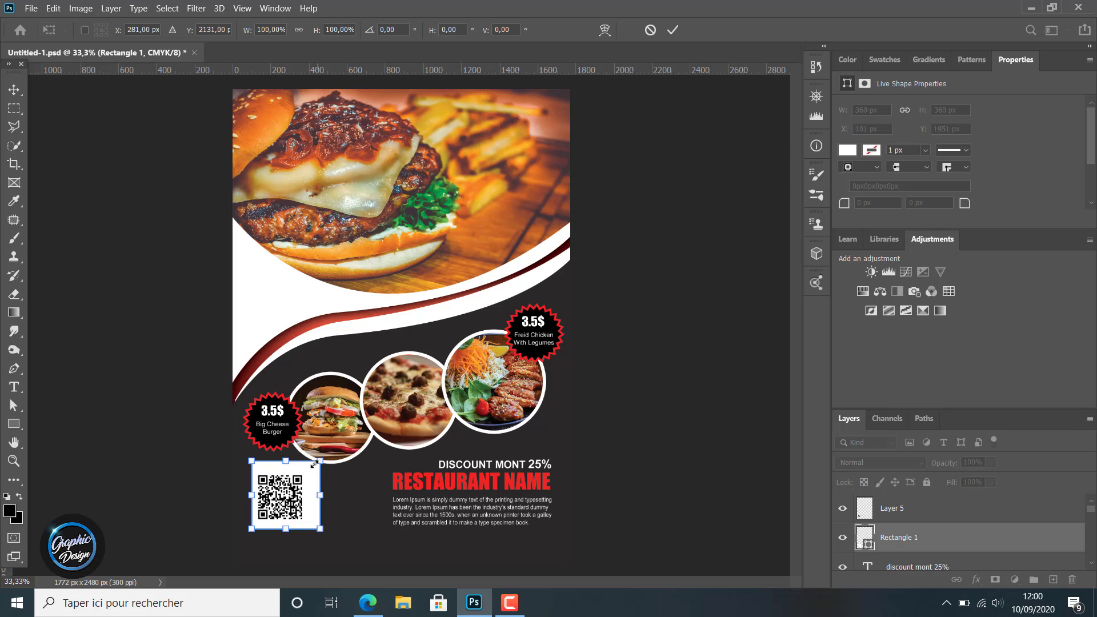
pyautogui.moveTo(315, 464); pyautogui.dragTo(306, 469)
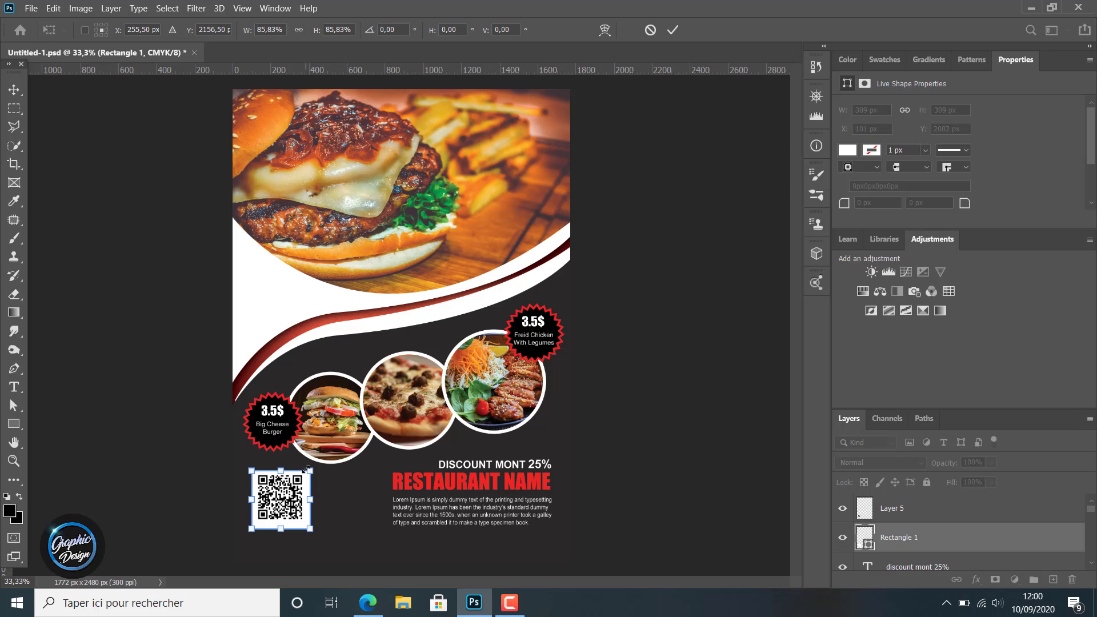
pyautogui.press('u')
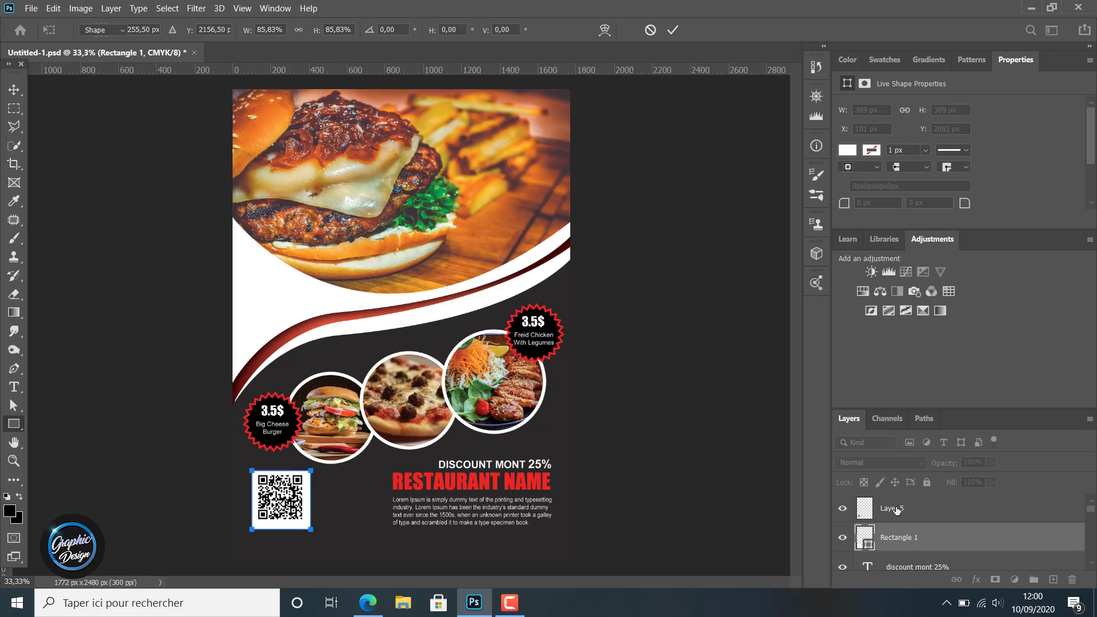
# - Nudge the QR code down and slightly right to about X 130 px, Y 2037 px to centre it on the white square
pyautogui.click(896, 510)
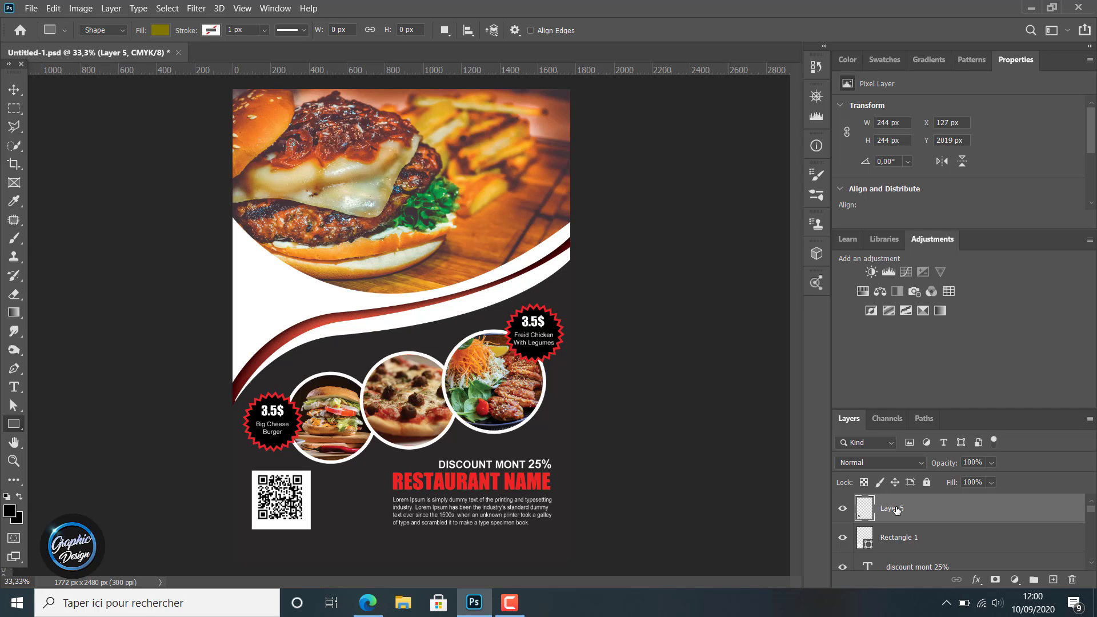
pyautogui.click(11, 91)
pyautogui.press('Down')
pyautogui.press('Down')
pyautogui.press('Down')
pyautogui.press('Down')
pyautogui.press('Down')
pyautogui.press('Down')
pyautogui.press('Down')
pyautogui.press('Down')
pyautogui.press('Down')
pyautogui.press('Down')
pyautogui.press('Down')
pyautogui.press('Down')
pyautogui.press('Down')
pyautogui.press('Down')
pyautogui.press('Down')
pyautogui.press('Down')
pyautogui.press('Down')
pyautogui.press('Down')
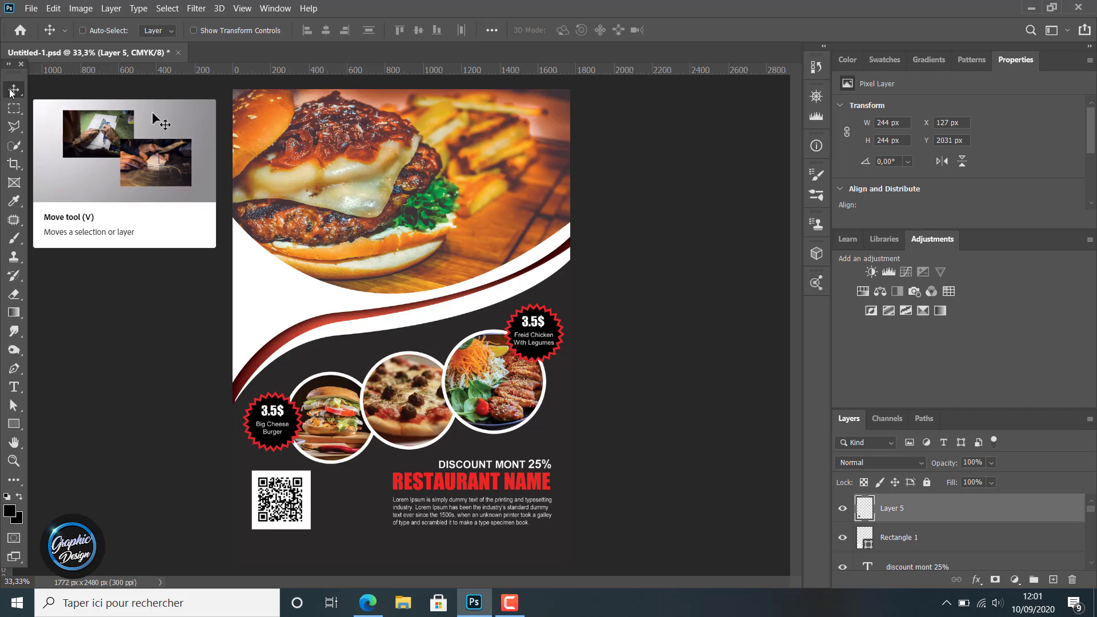
pyautogui.press('Right')
pyautogui.press('Right')
pyautogui.press('Right')
pyautogui.press('Right')
pyautogui.press('Right')
pyautogui.press('Right')
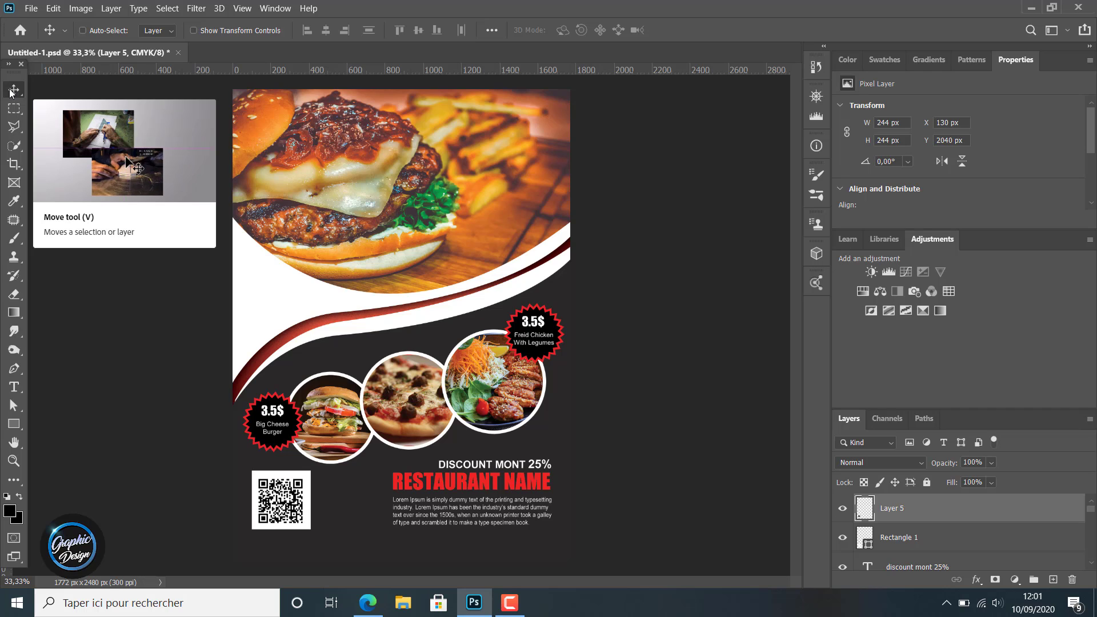
pyautogui.press('Left')
pyautogui.press('Left')
pyautogui.press('Left')
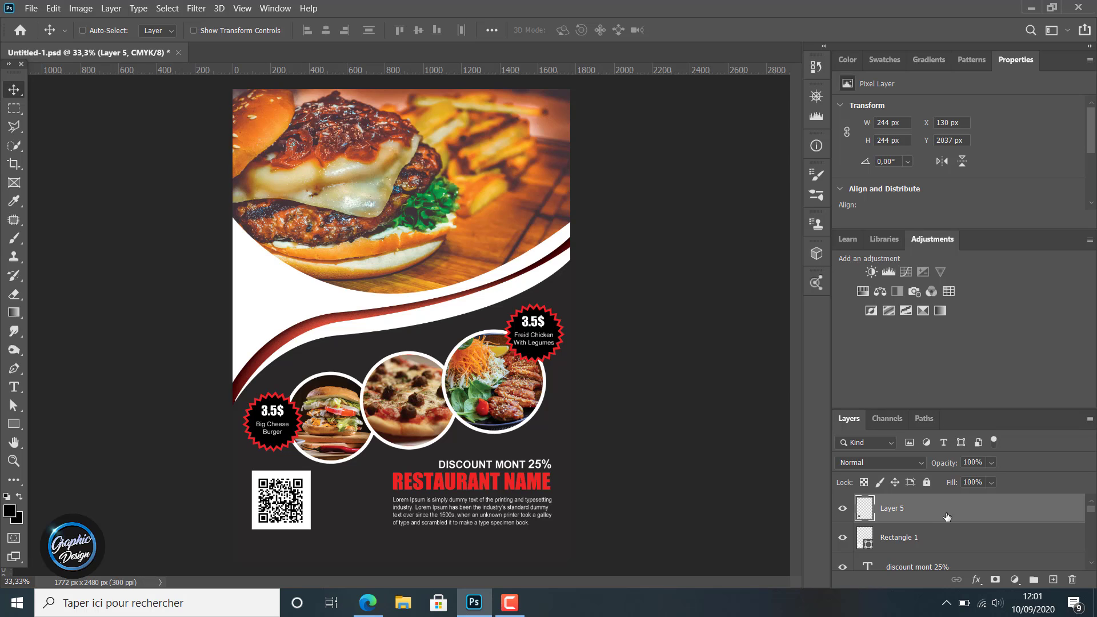
# - Shrink the white square behind the QR code to about 288 px, keeping its lower-left corner fixed
pyautogui.click(940, 537)
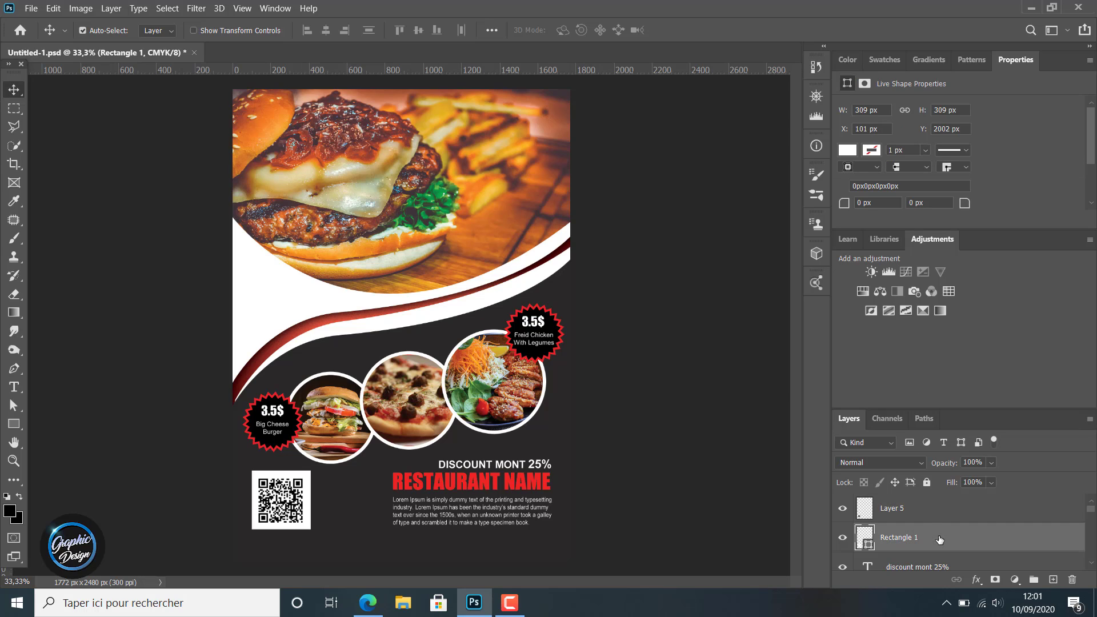
pyautogui.hotkey('ctrl', 't')
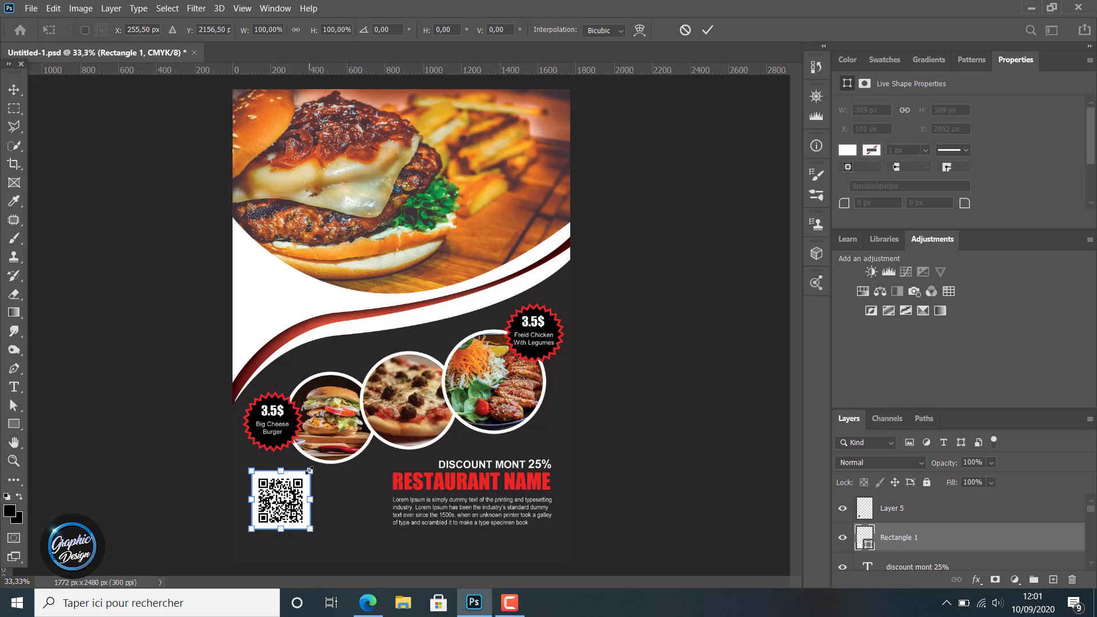
pyautogui.moveTo(309, 469); pyautogui.dragTo(305, 473)
# - Reposition the QR code at about X 123 px, Y 2043 px to centre it on the smaller white square
pyautogui.click(898, 508)
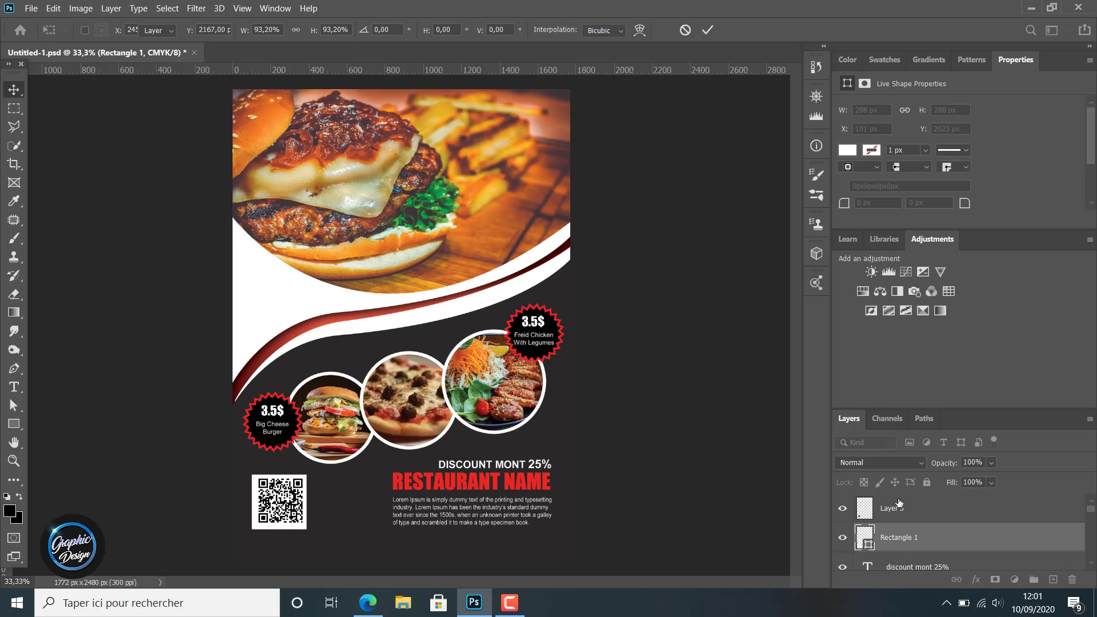
pyautogui.moveTo(288, 503); pyautogui.dragTo(280, 507)
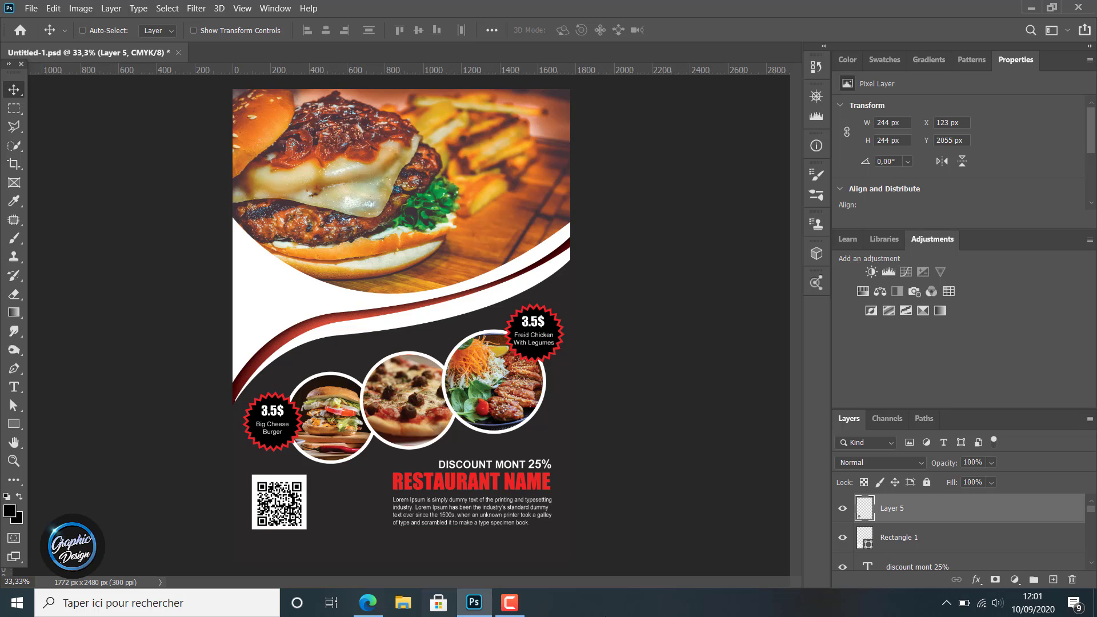
pyautogui.press('Up')
pyautogui.press('Up')
pyautogui.press('Up')
pyautogui.press('Up')
pyautogui.press('Up')
pyautogui.press('Up')
pyautogui.press('Up')
pyautogui.press('Up')
pyautogui.press('Up')
pyautogui.press('Up')
pyautogui.press('Up')
pyautogui.press('Up')
pyautogui.press('Up')
pyautogui.press('Up')
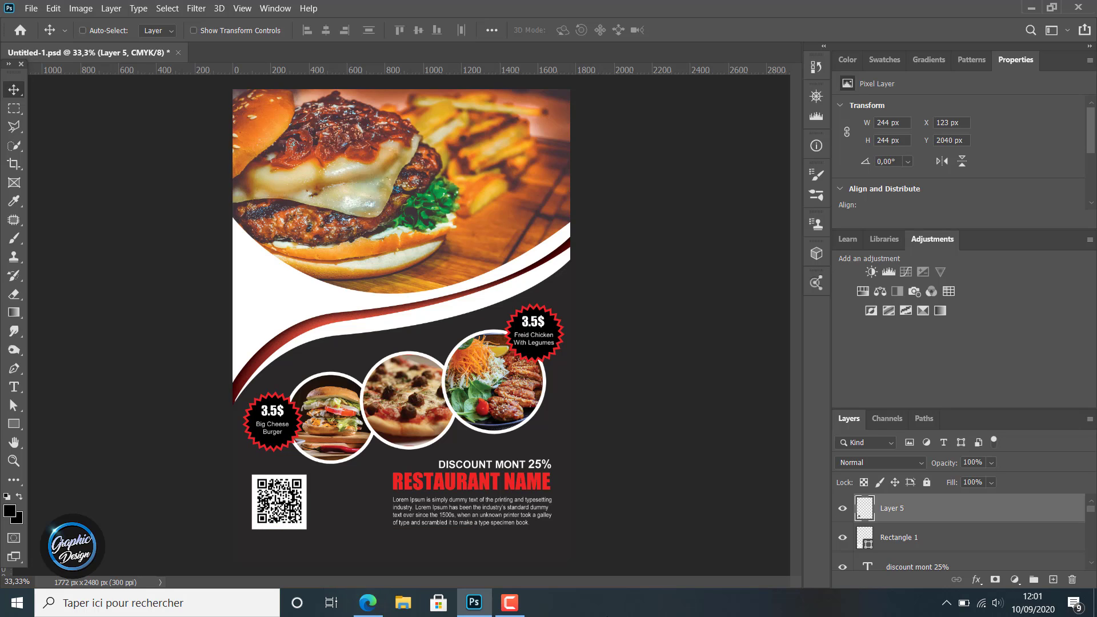
pyautogui.press('Down')
pyautogui.press('Down')
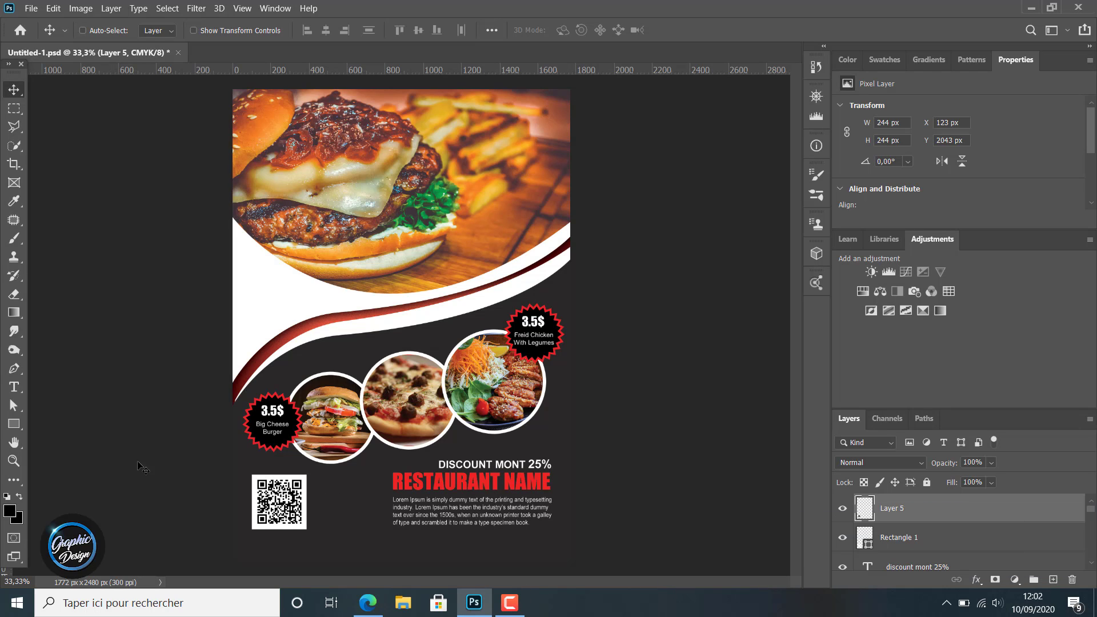
# - Reduce the white square further to about 270 px from its upper-right corner and dismiss the driver update notification
pyautogui.press('ctrl')
pyautogui.click(897, 538)
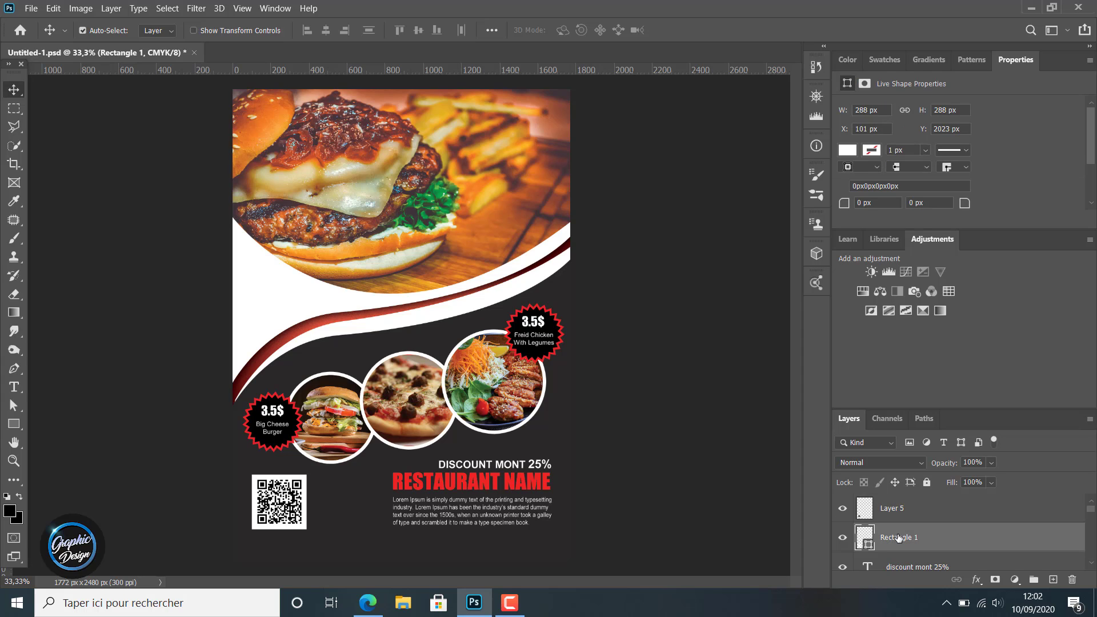
pyautogui.hotkey('ctrl', 't')
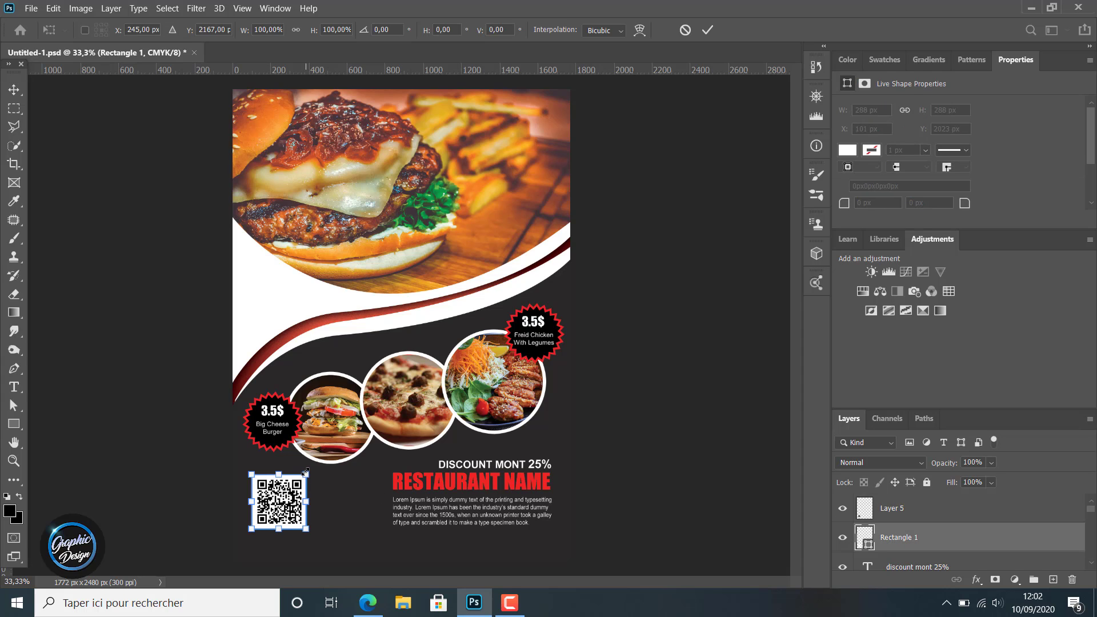
pyautogui.moveTo(306, 475); pyautogui.dragTo(304, 477)
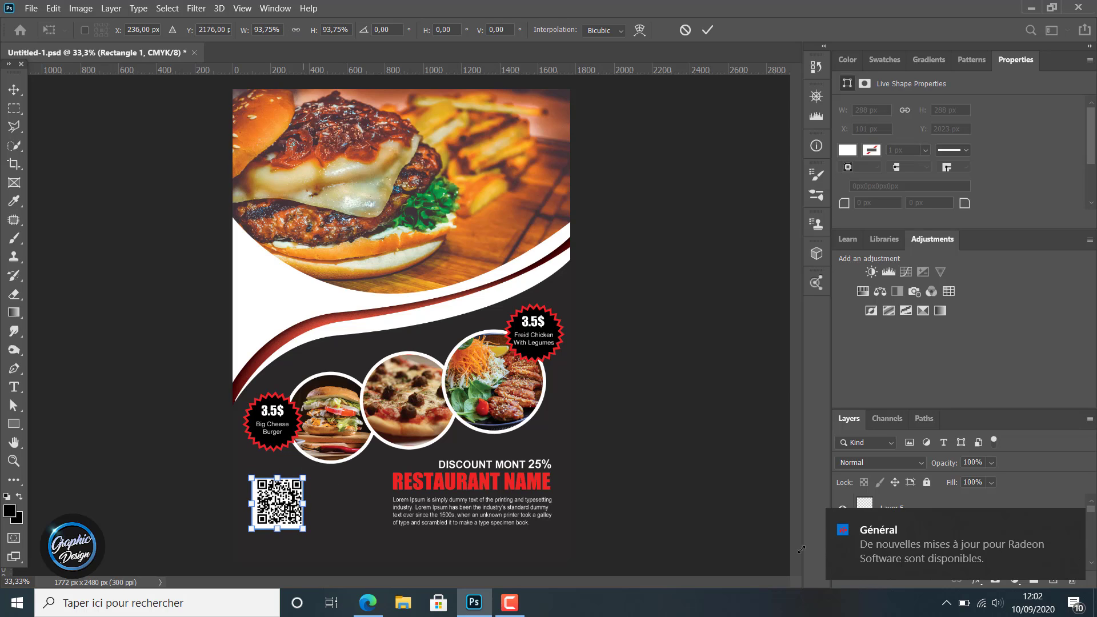
pyautogui.click(1071, 520)
# - Nudge the QR code left and down to about X 111 px, Y 2052 px so it sits inside the white square
pyautogui.click(910, 512)
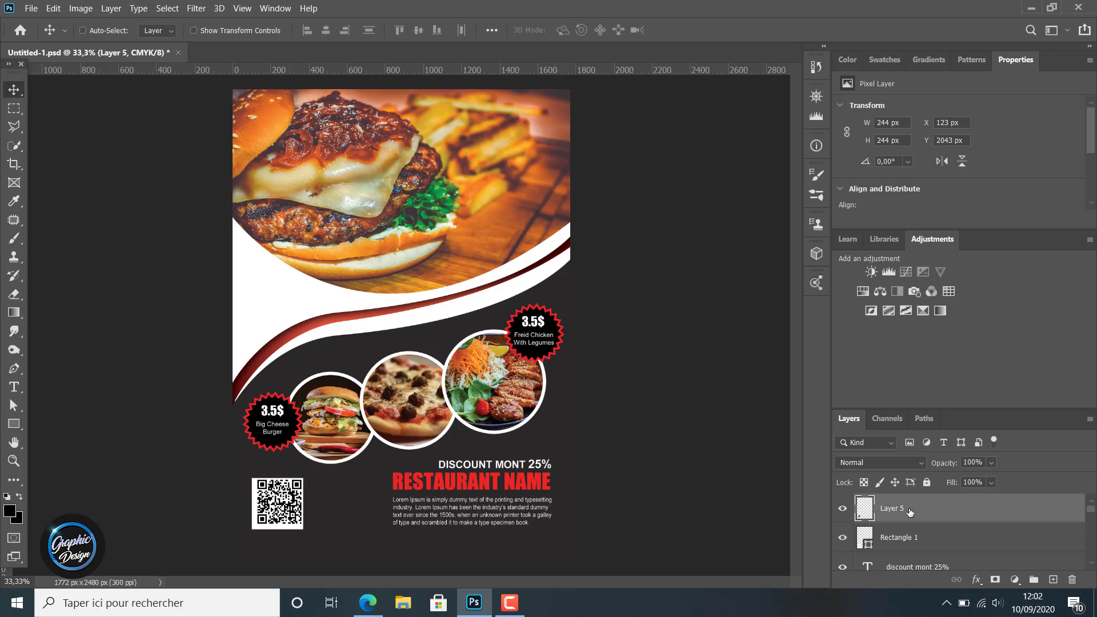
pyautogui.press('Left')
pyautogui.press('Left')
pyautogui.press('Left')
pyautogui.press('Left')
pyautogui.press('Left')
pyautogui.press('Left')
pyautogui.press('Left')
pyautogui.press('Left')
pyautogui.press('Left')
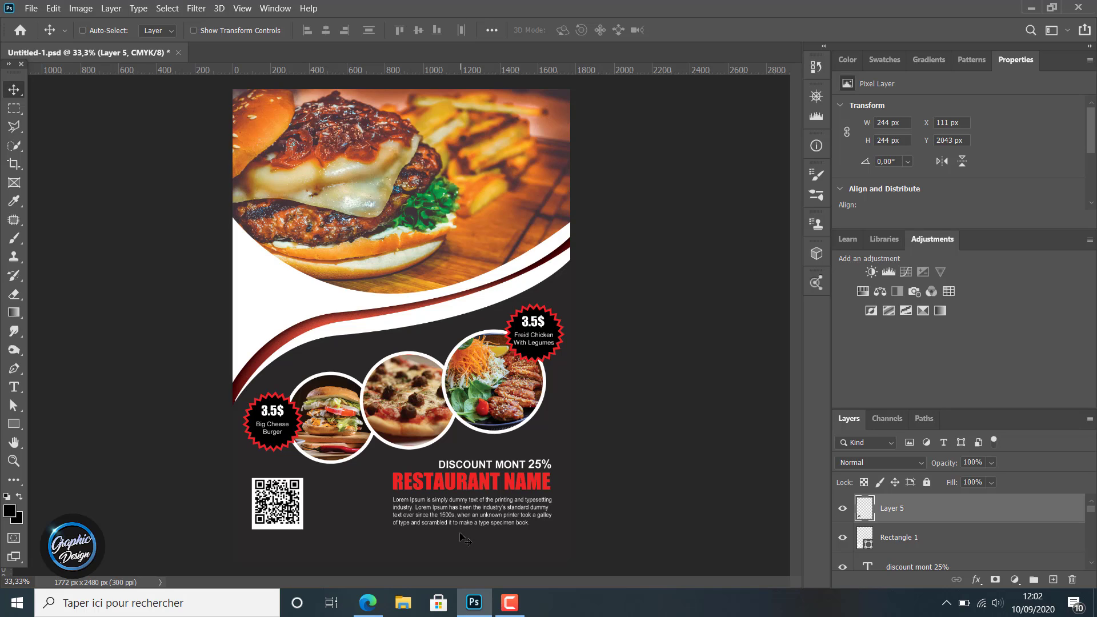
pyautogui.press('Down')
pyautogui.press('Down')
pyautogui.press('Down')
pyautogui.press('Down')
pyautogui.press('Down')
pyautogui.press('Down')
pyautogui.press('Down')
pyautogui.press('Down')
pyautogui.press('Down')
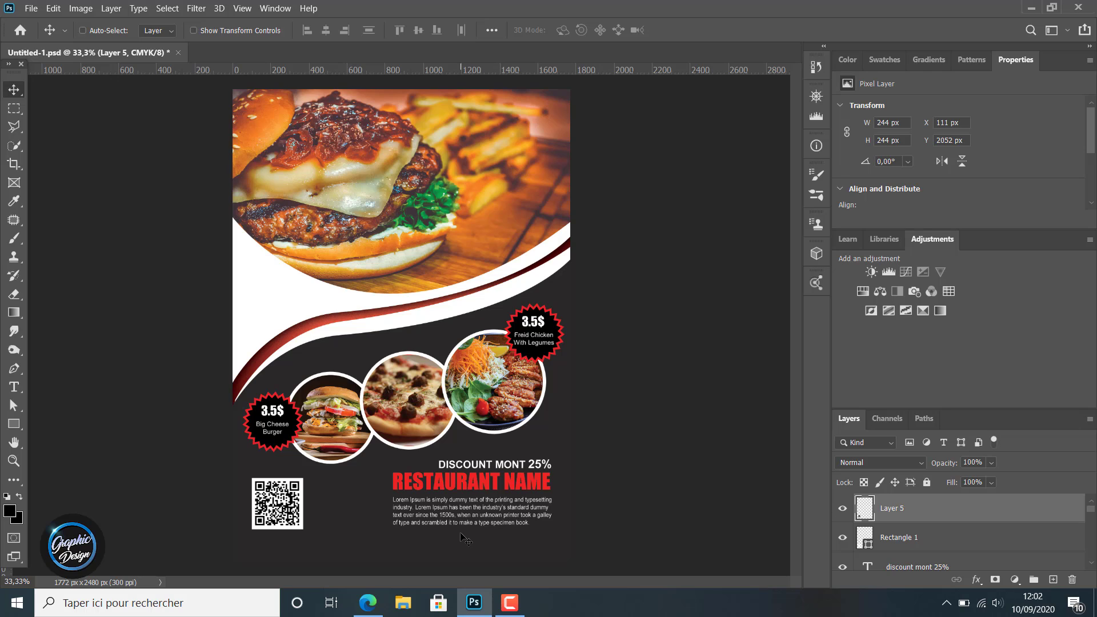
# - Move the QR code and its white square together up and left, placing the square at about X 52 px, Y 2015 px
pyautogui.keyDown('ctrl'); pyautogui.click(962, 543); pyautogui.keyUp('ctrl')
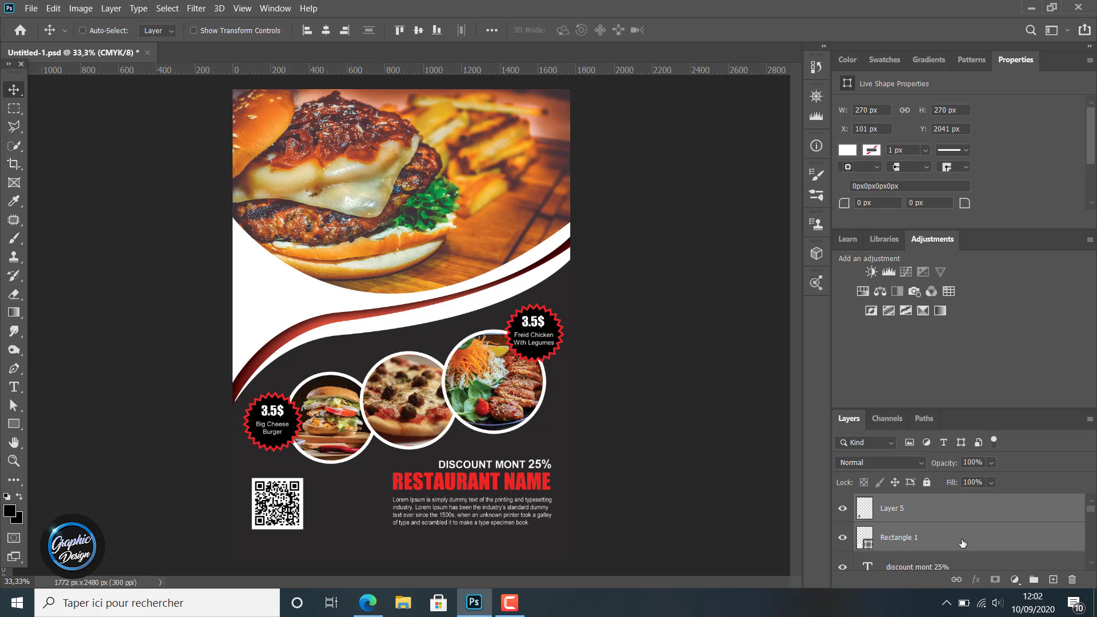
pyautogui.moveTo(283, 506)
pyautogui.mouseDown()
pyautogui.moveTo(333, 499)
pyautogui.moveTo(268, 500)
pyautogui.mouseUp()
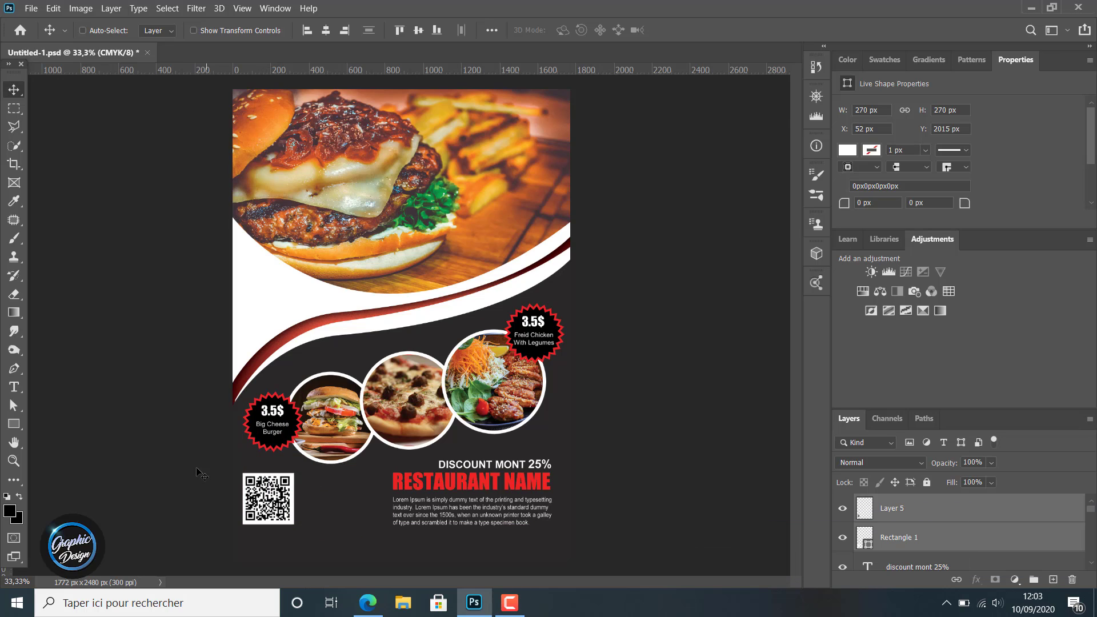
# - Add a text box of about 936 × 402 px to the right of the QR code and enter "ADRESSE"
pyautogui.click(909, 510)
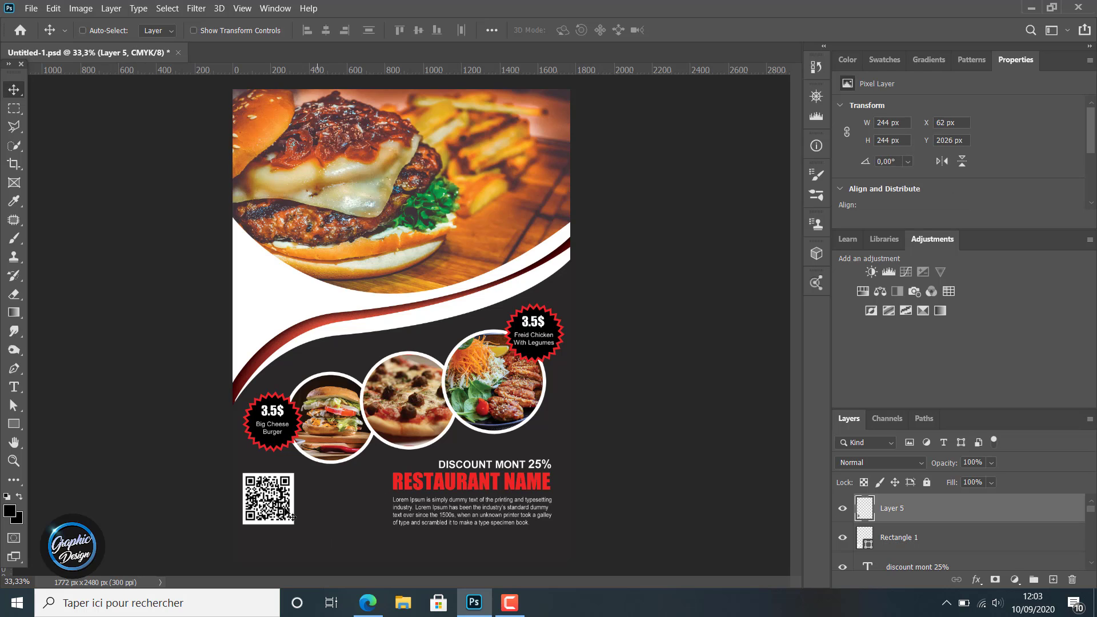
pyautogui.click(14, 386)
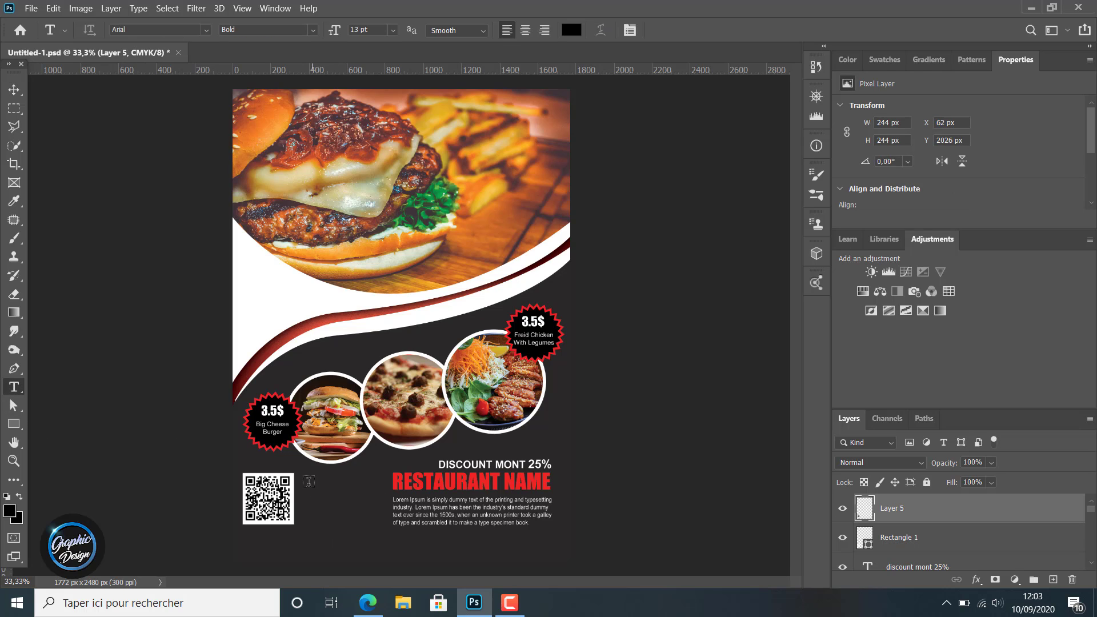
pyautogui.moveTo(304, 485); pyautogui.dragTo(331, 511)
pyautogui.moveTo(407, 558); pyautogui.dragTo(481, 561)
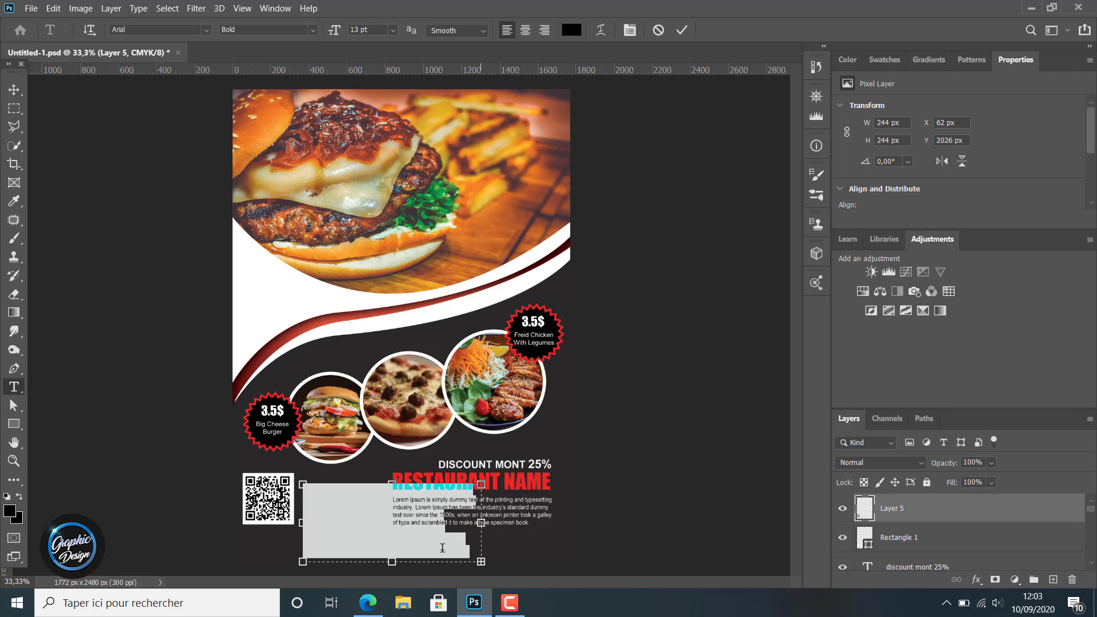
pyautogui.press('BackSpace')
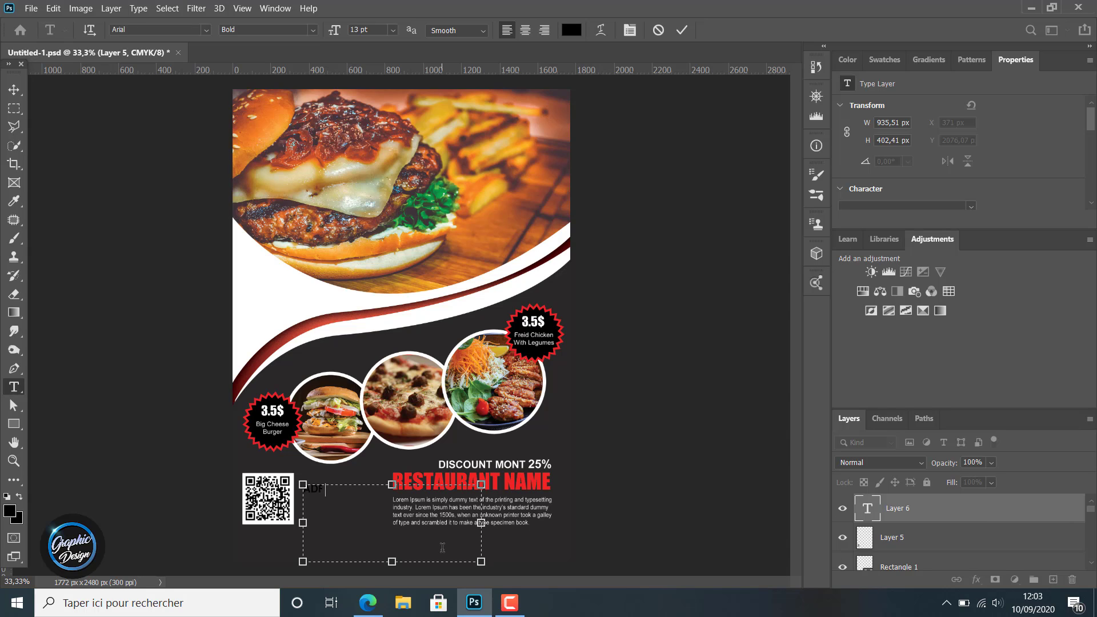
pyautogui.write('ADRESSE')
# - Change the colour of the word "ADRESSE" to white
pyautogui.moveTo(358, 490); pyautogui.dragTo(281, 478)
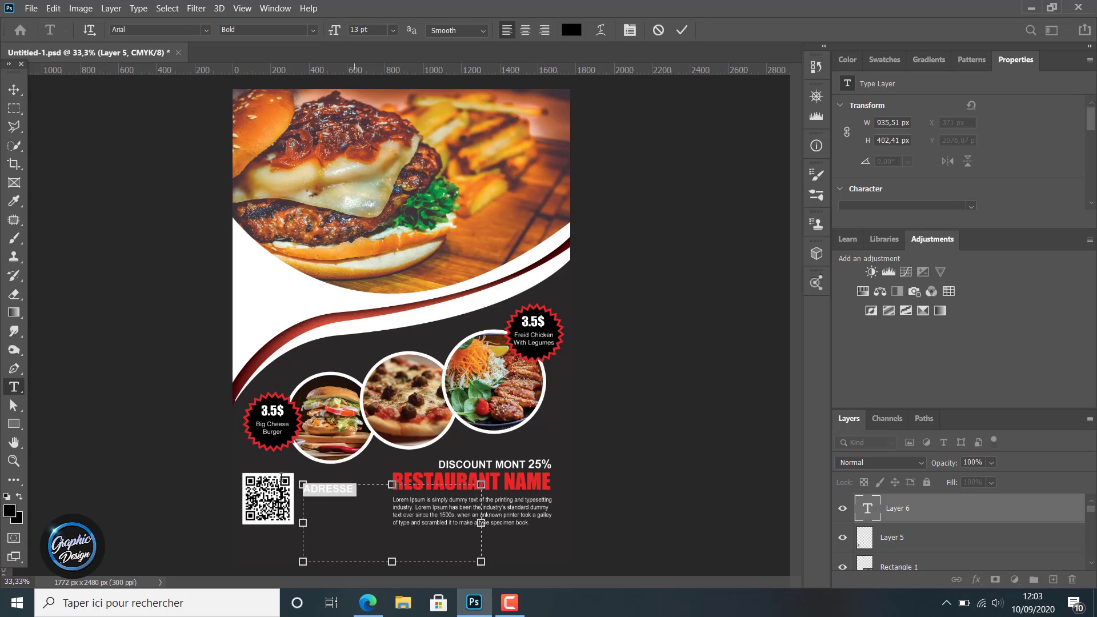
pyautogui.click(571, 30)
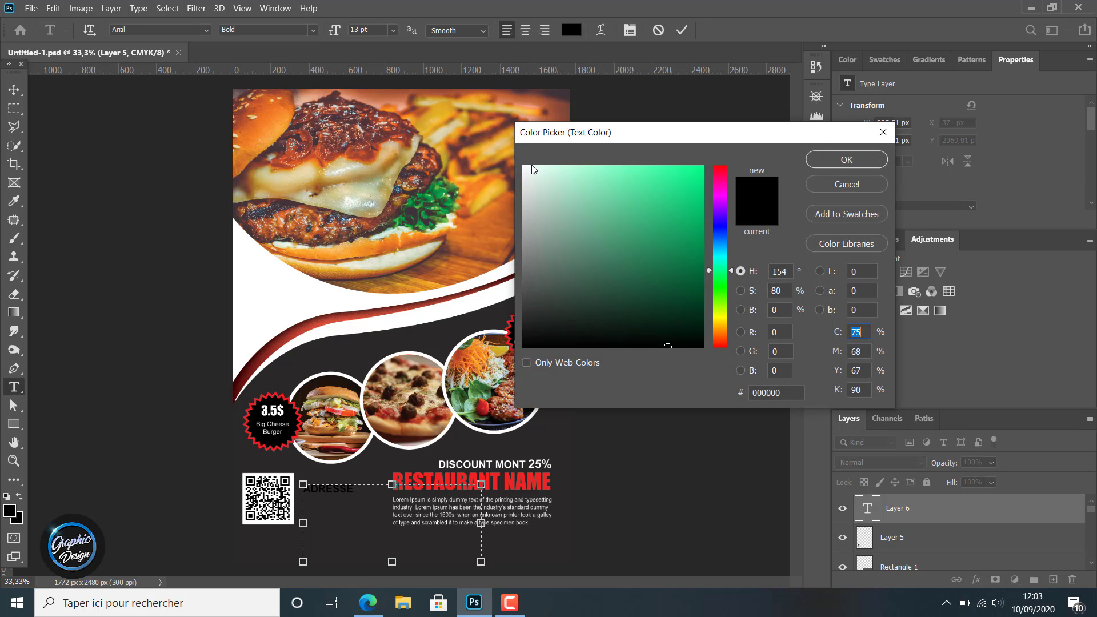
pyautogui.click(524, 166)
pyautogui.click(814, 154)
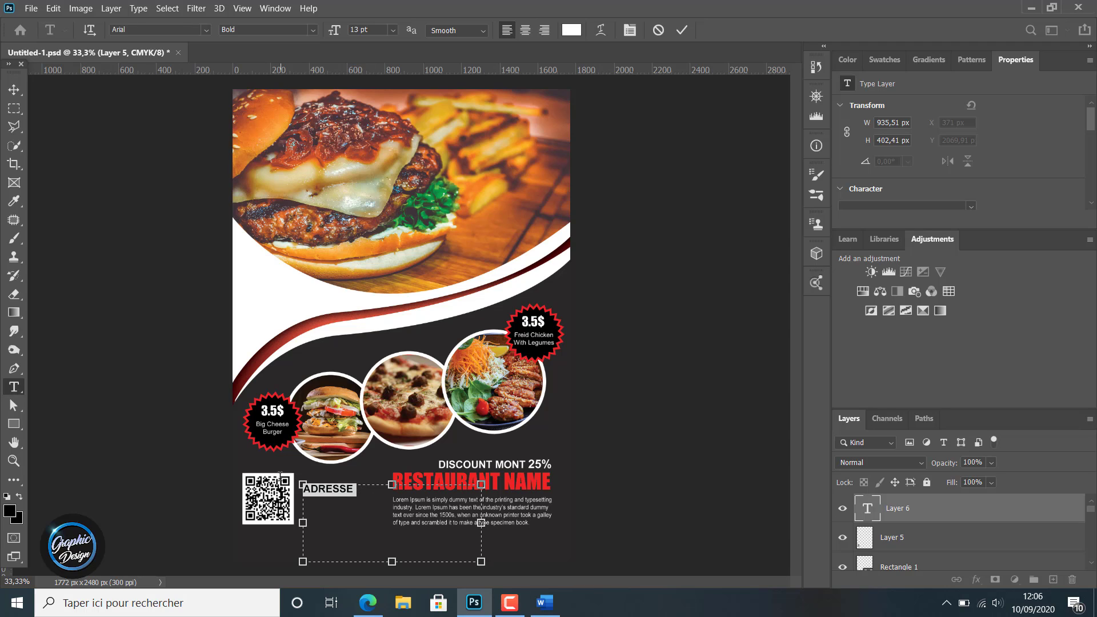
# - Replace "ADRESSE" with the copied address, phone, email and website lines, and format them as Arial Regular at 8 pt
pyautogui.hotkey('ctrl', 'v')
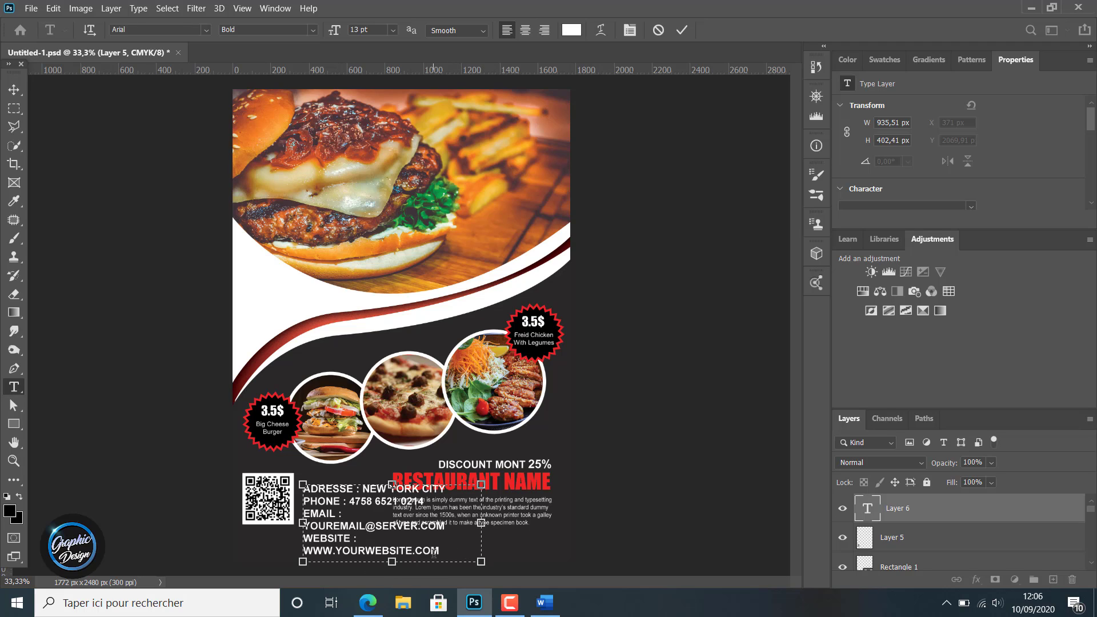
pyautogui.moveTo(440, 549); pyautogui.dragTo(272, 468)
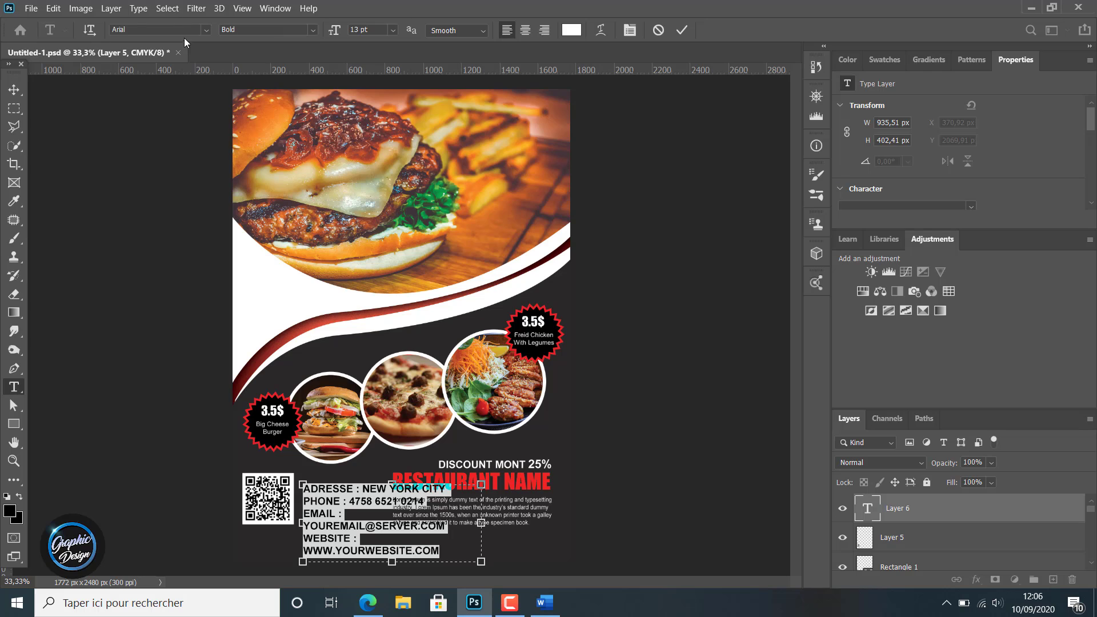
pyautogui.click(309, 30)
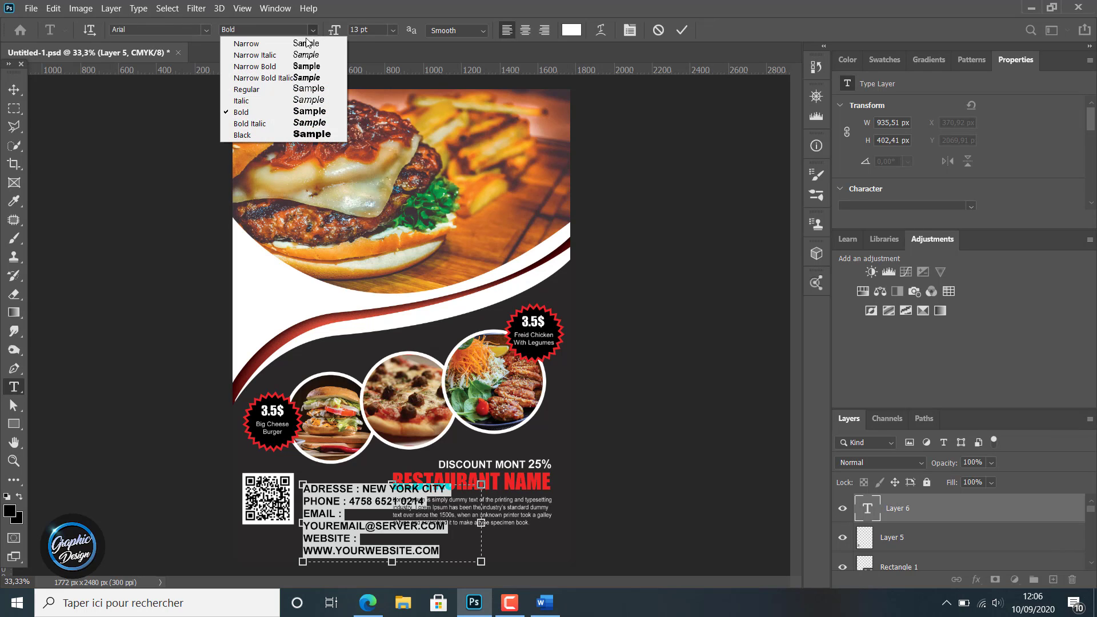
pyautogui.click(262, 91)
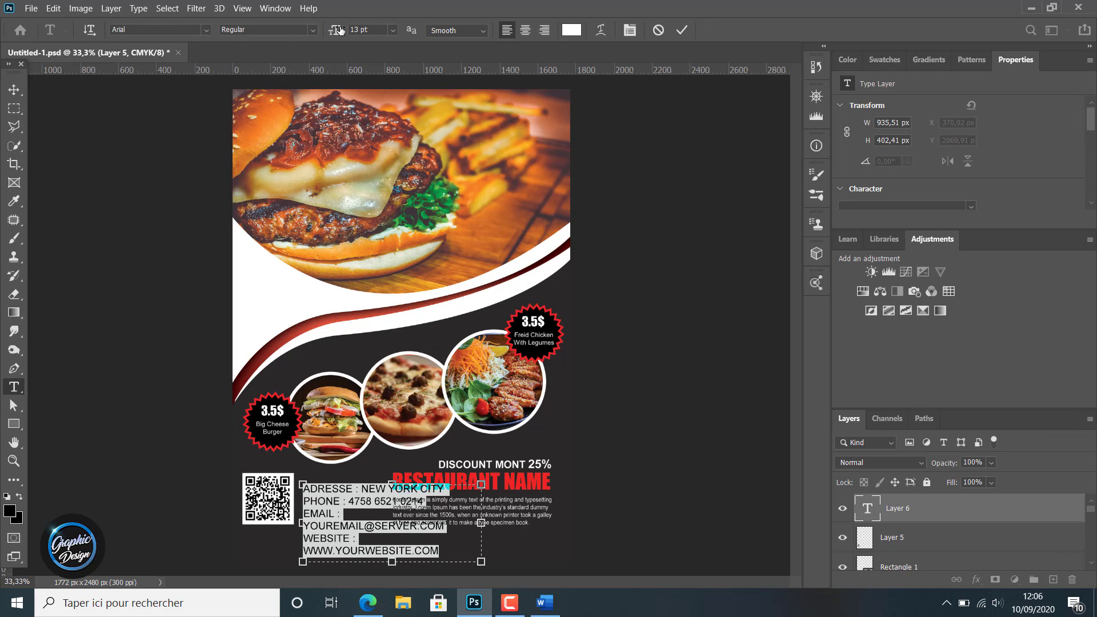
pyautogui.moveTo(340, 30); pyautogui.dragTo(336, 29)
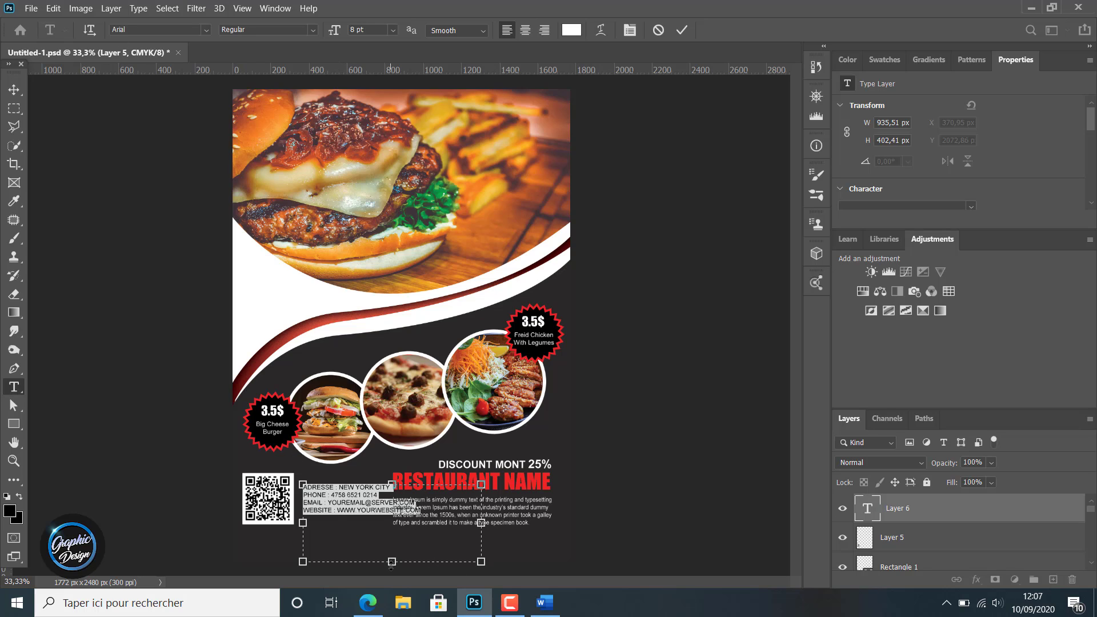
# - Resize the contact text box to about 1047 × 623 px and place it beside the QR code at about X 329 px, Y 2049 px
pyautogui.moveTo(391, 562); pyautogui.dragTo(392, 578)
pyautogui.moveTo(290, 530); pyautogui.dragTo(280, 529)
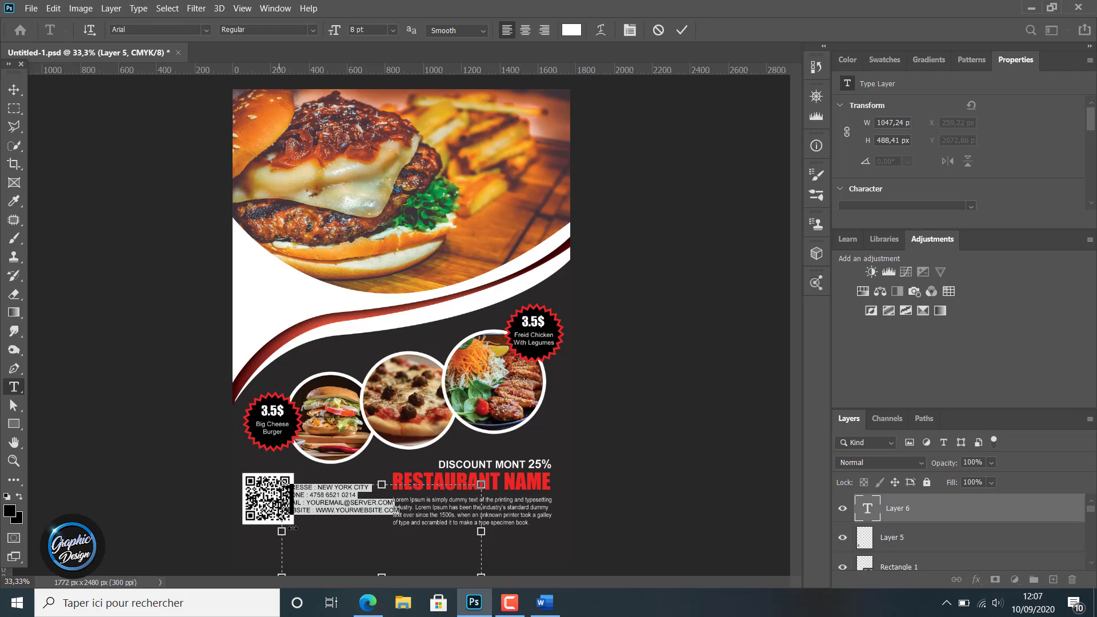
pyautogui.moveTo(381, 485); pyautogui.dragTo(382, 459)
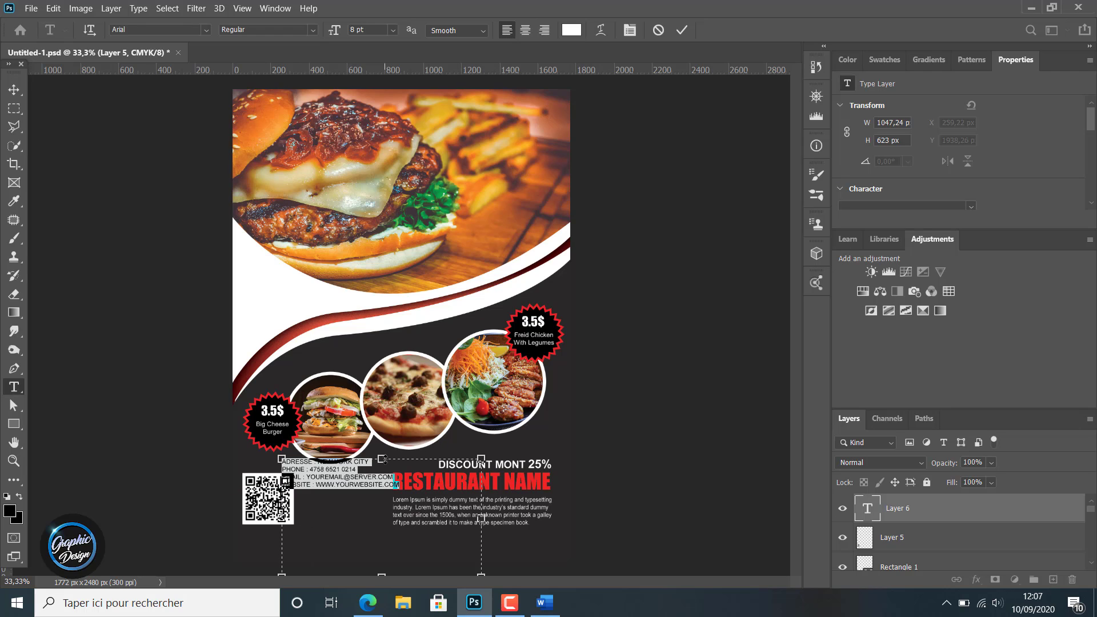
pyautogui.click(13, 90)
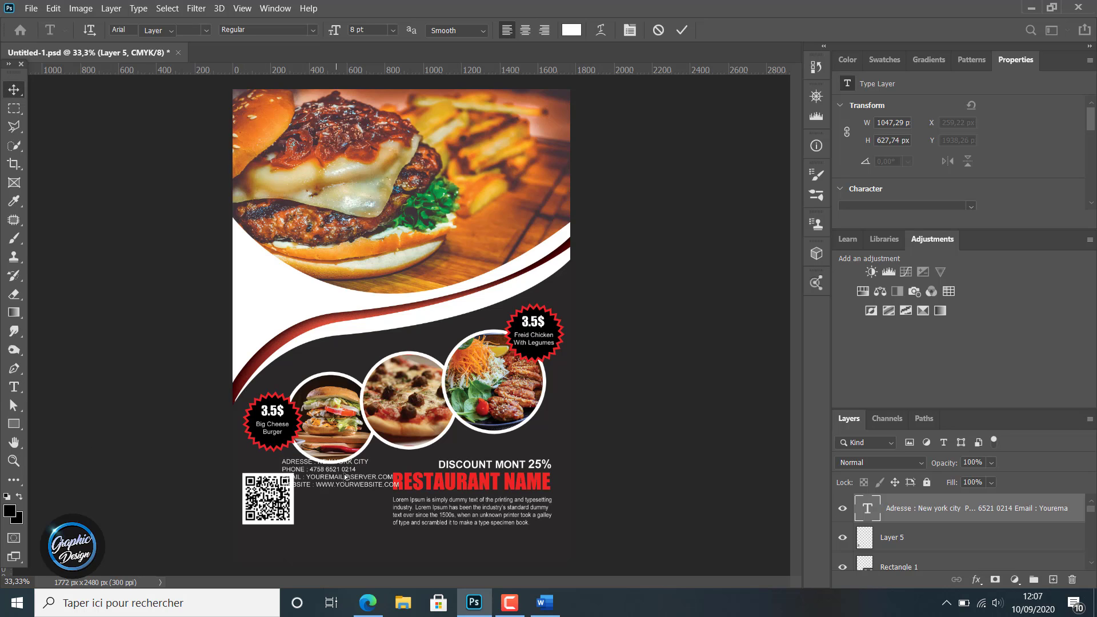
pyautogui.moveTo(345, 477); pyautogui.dragTo(350, 494)
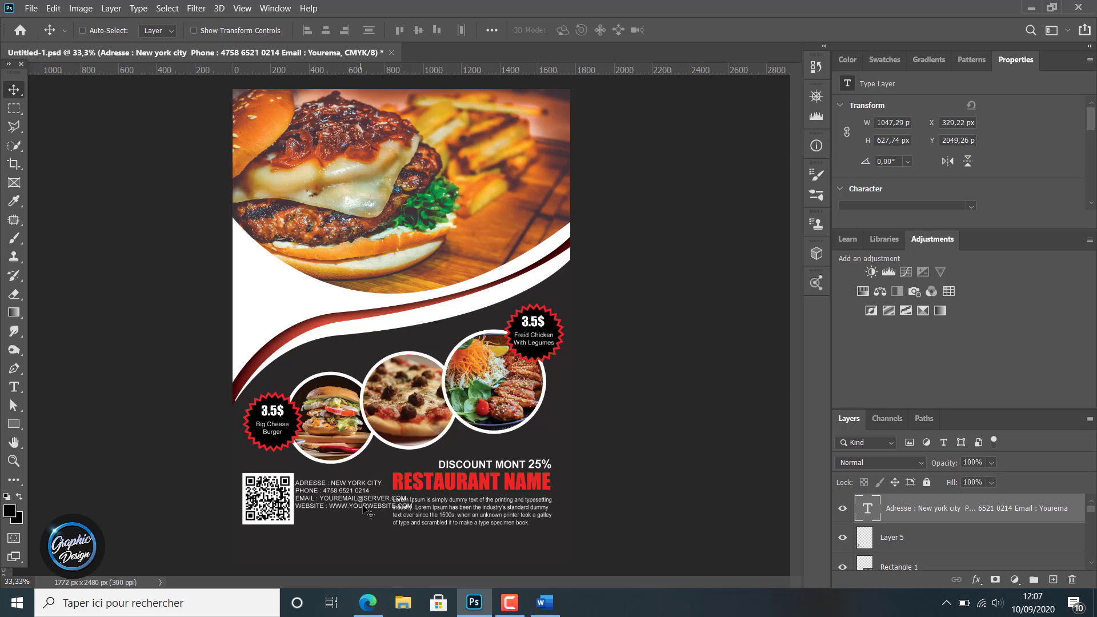
# - Set the font size of all the contact detail lines to 7 pt
pyautogui.press('t')
pyautogui.click(361, 503)
pyautogui.hotkey('ctrl', 'a')
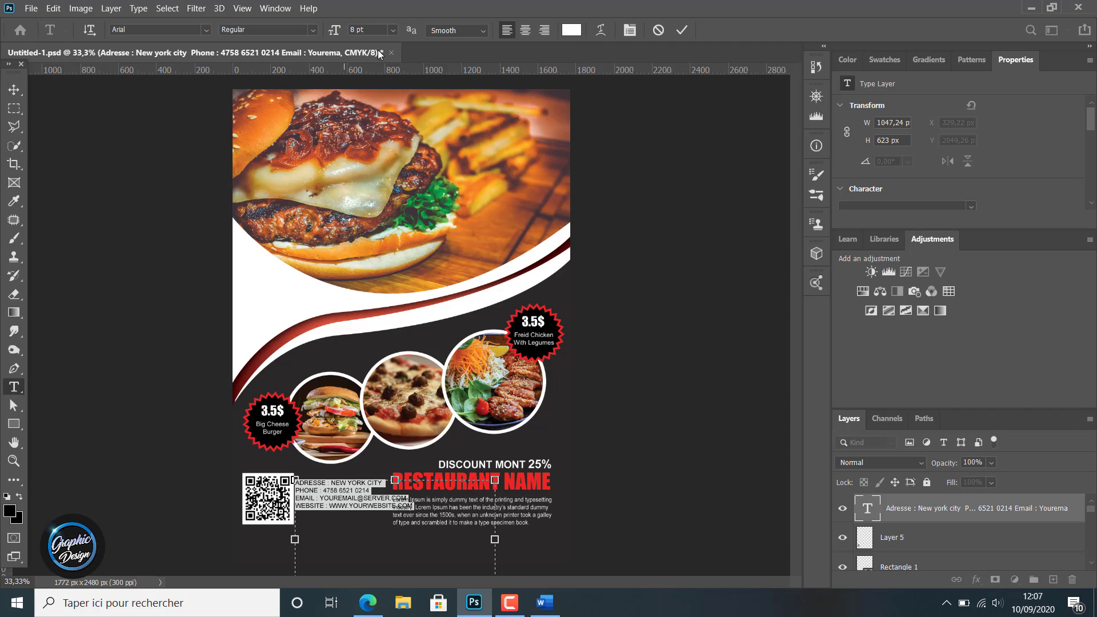
pyautogui.click(331, 29)
pyautogui.write('7')
pyautogui.press('Return')
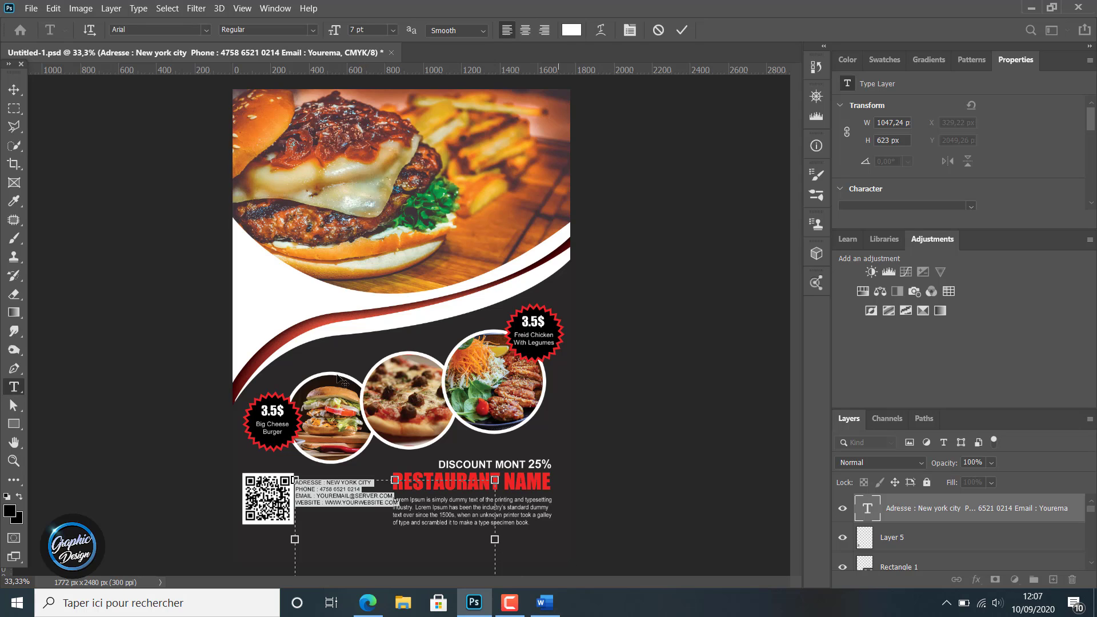
pyautogui.click(9, 86)
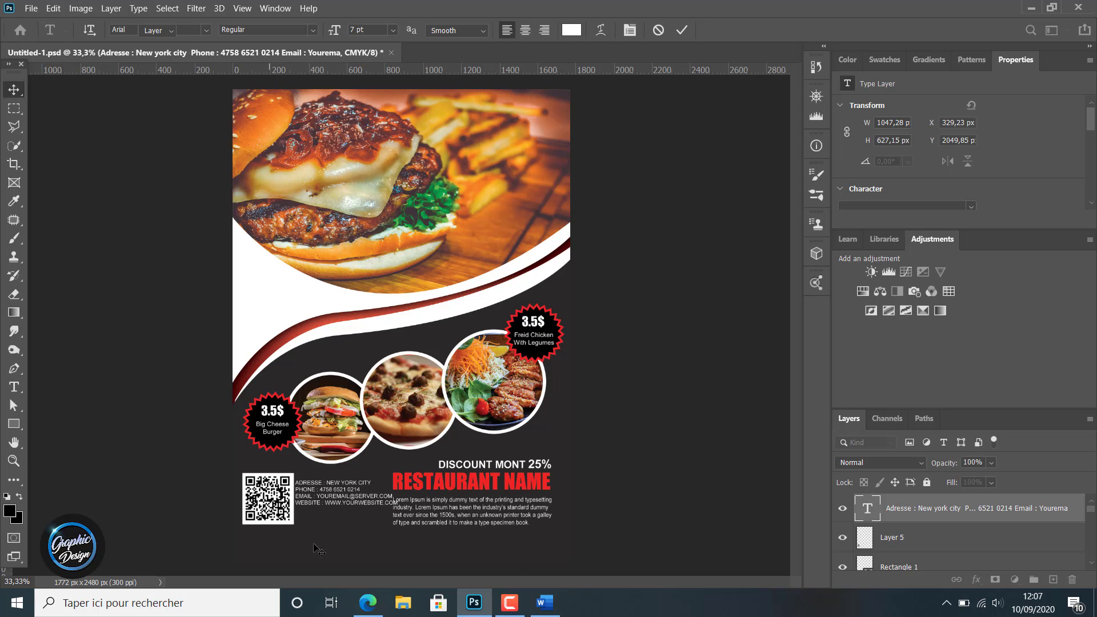
# - Set the contact text to 10 pt and place it directly below the QR code, at about X 52 px, Y 2293 px
pyautogui.moveTo(336, 494); pyautogui.dragTo(284, 546)
pyautogui.doubleClick(284, 546)
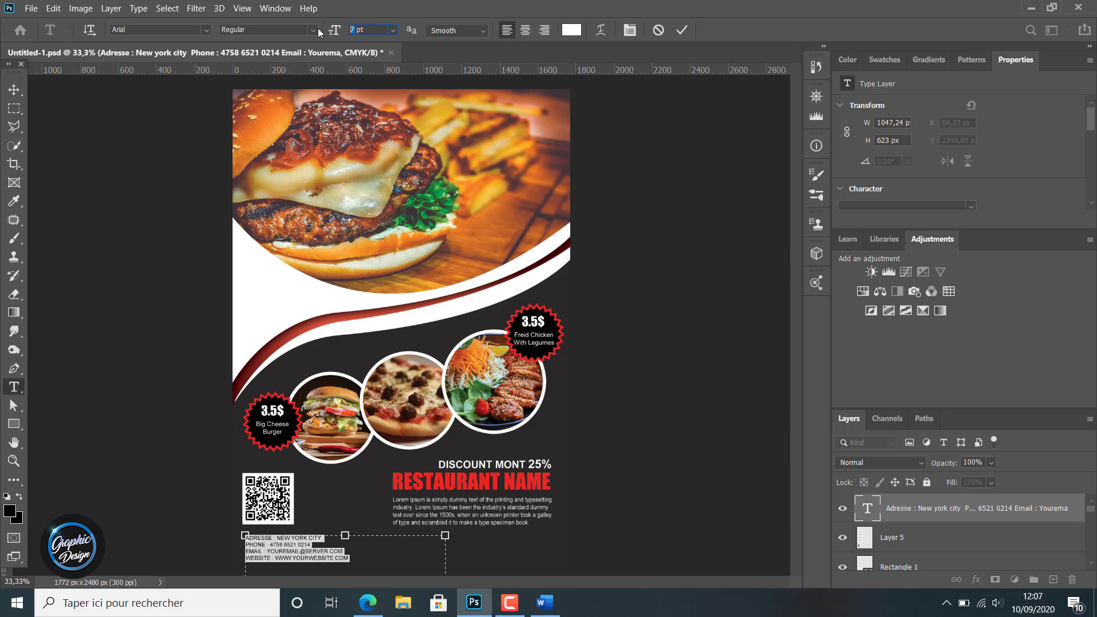
pyautogui.write('10')
pyautogui.press('Return')
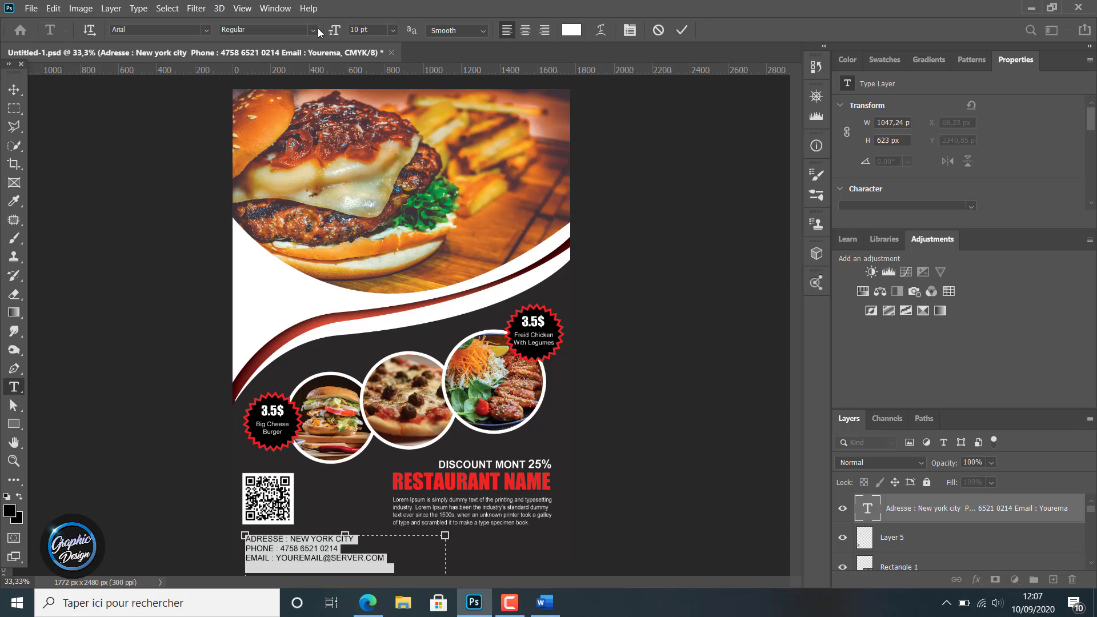
pyautogui.click(14, 90)
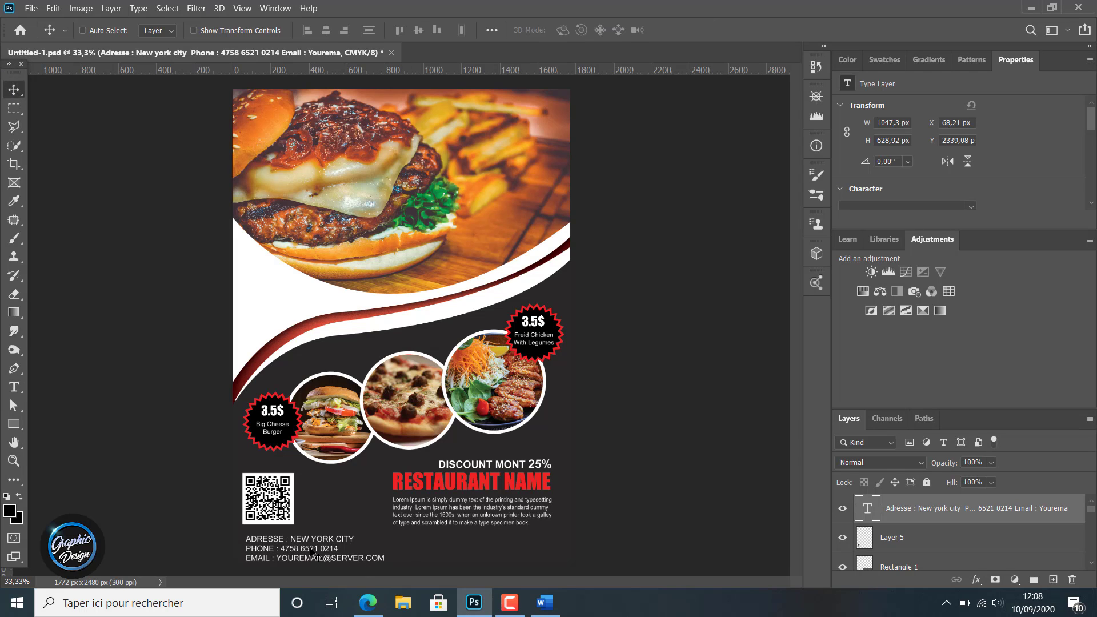
pyautogui.moveTo(314, 553)
pyautogui.mouseDown()
pyautogui.moveTo(349, 539)
pyautogui.moveTo(309, 540)
pyautogui.mouseUp()
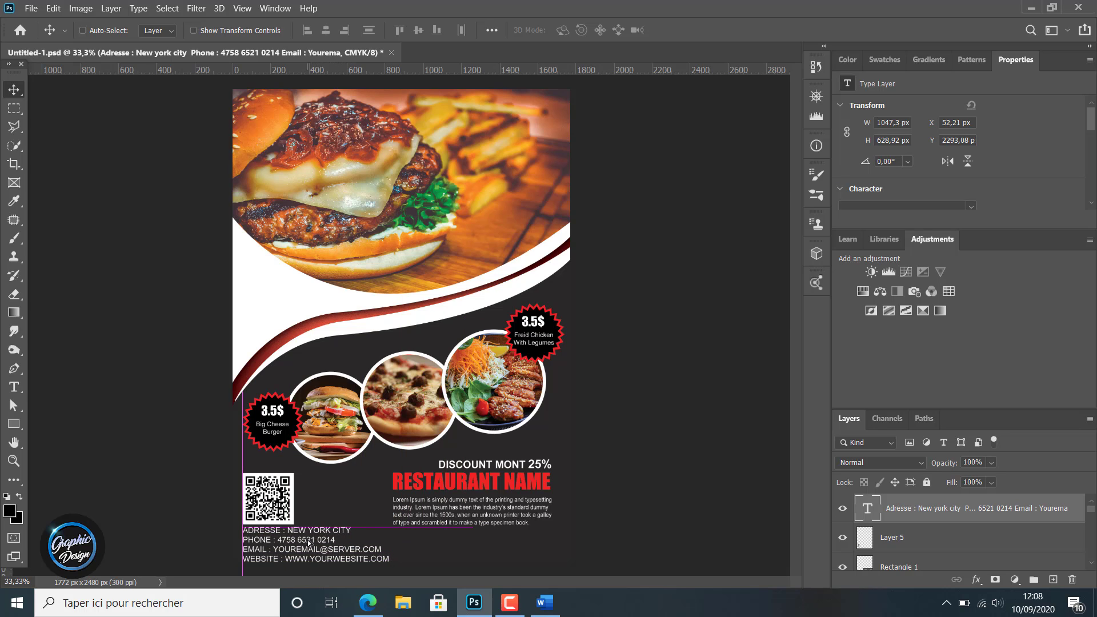
# - Try to nudge the QR code up without its white square, and undo the move
pyautogui.click(888, 539)
pyautogui.press('Up')
pyautogui.press('Up')
pyautogui.press('Up')
pyautogui.press('Up')
pyautogui.press('Up')
pyautogui.press('Up')
pyautogui.press('Up')
pyautogui.press('Up')
pyautogui.press('Up')
pyautogui.press('Up')
pyautogui.press('Up')
pyautogui.press('Up')
pyautogui.press('Up')
pyautogui.press('Up')
pyautogui.press('Up')
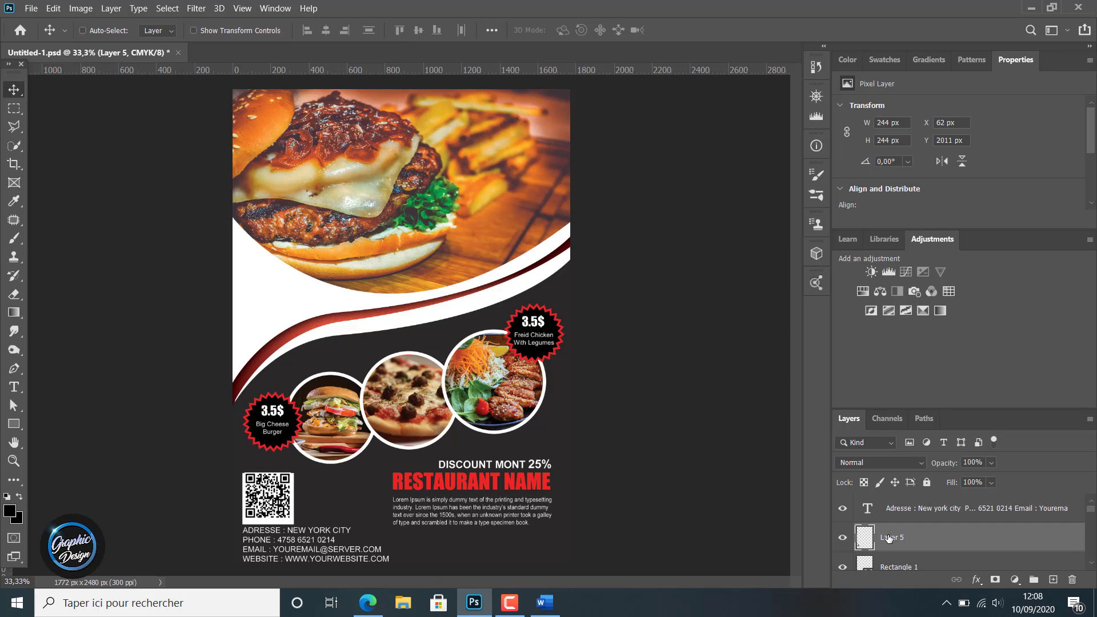
pyautogui.hotkey('ctrl', 'z')
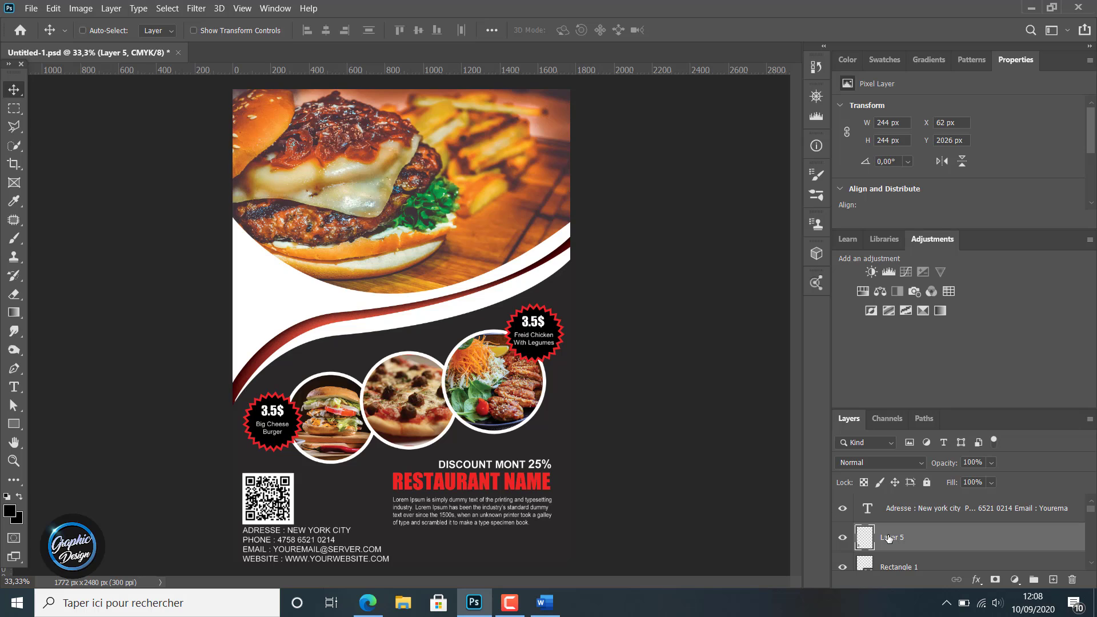
# - Nudge the QR code and its white square up together, placing the square at Y 1940 px
pyautogui.keyDown('shift'); pyautogui.click(902, 567); pyautogui.keyUp('shift')
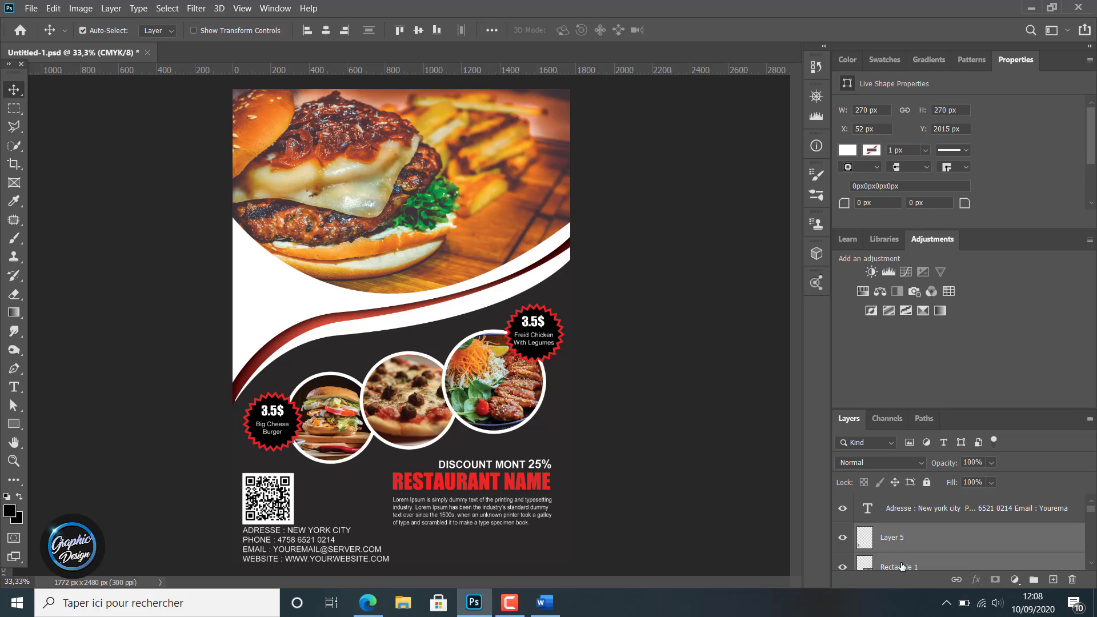
pyautogui.press('Up')
pyautogui.press('Up')
pyautogui.press('Up')
pyautogui.press('Up')
pyautogui.press('Up')
pyautogui.press('Up')
pyautogui.press('Up')
pyautogui.press('Up')
pyautogui.press('Up')
pyautogui.press('Up')
pyautogui.press('Up')
pyautogui.press('Up')
pyautogui.press('Up')
pyautogui.press('Up')
pyautogui.press('Up')
pyautogui.press('Up')
pyautogui.press('Up')
pyautogui.press('Up')
pyautogui.press('Up')
pyautogui.press('Up')
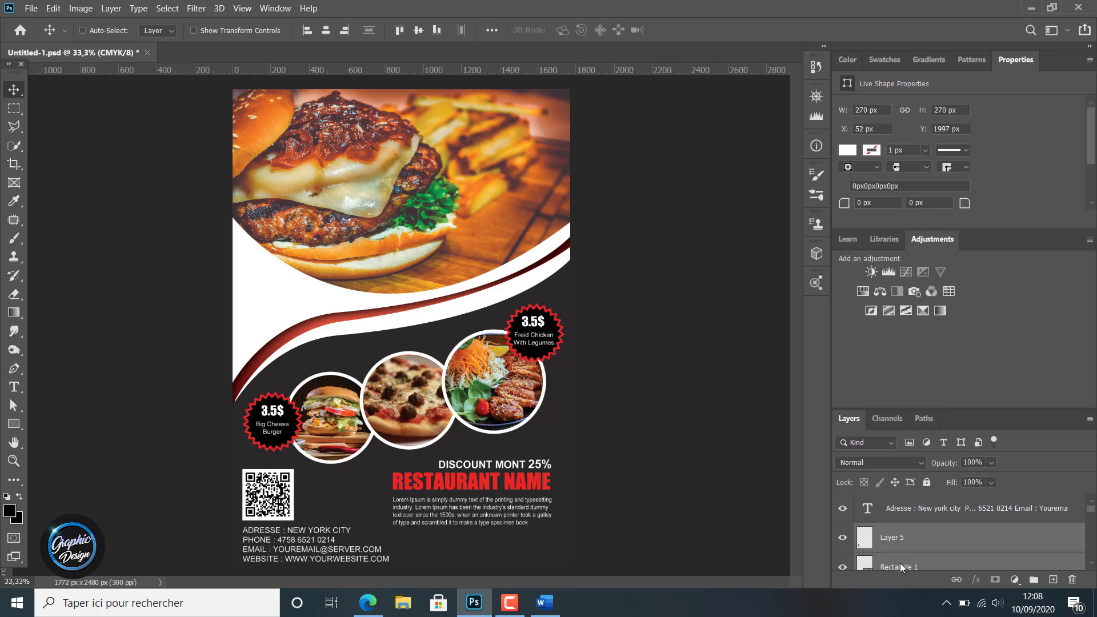
pyautogui.press('Up')
pyautogui.press('Up')
pyautogui.press('Up')
pyautogui.press('Up')
pyautogui.press('Up')
pyautogui.press('Up')
pyautogui.press('Up')
pyautogui.press('Up')
pyautogui.press('Up')
pyautogui.press('Up')
pyautogui.press('Up')
pyautogui.press('Up')
pyautogui.press('Up')
pyautogui.press('Up')
pyautogui.press('Up')
pyautogui.press('Up')
pyautogui.press('Up')
pyautogui.press('Up')
pyautogui.press('Up')
pyautogui.press('Up')
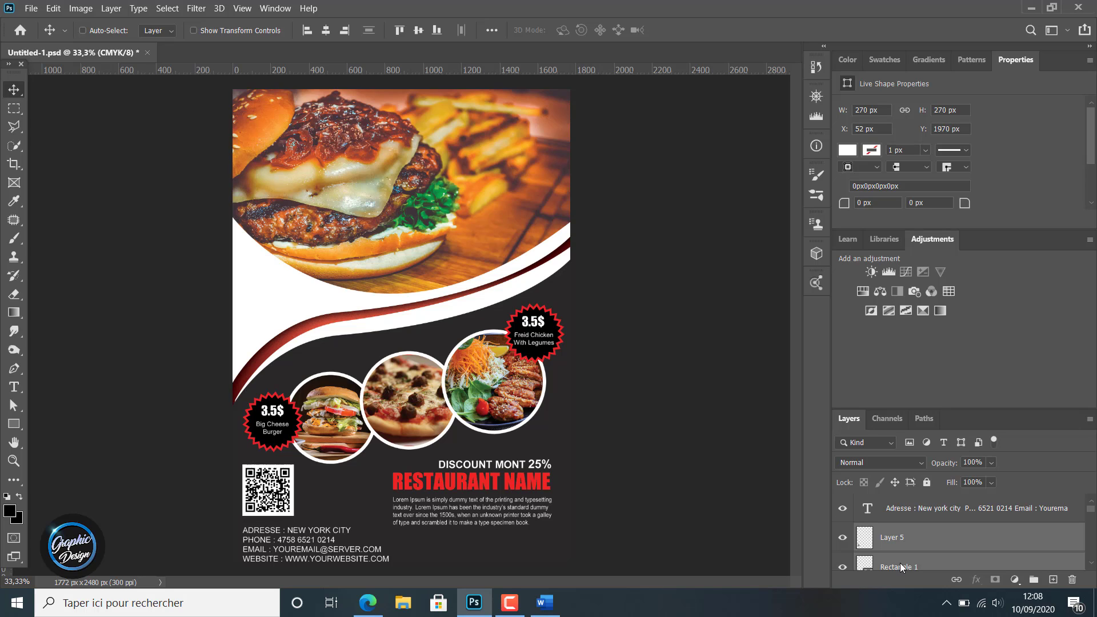
pyautogui.press('Up')
pyautogui.press('Up')
pyautogui.press('Up')
pyautogui.press('Up')
pyautogui.press('Up')
pyautogui.press('Up')
pyautogui.press('Up')
pyautogui.press('Up')
pyautogui.press('Up')
pyautogui.press('Up')
pyautogui.press('Up')
pyautogui.press('Up')
pyautogui.press('Up')
pyautogui.press('Up')
pyautogui.press('Up')
pyautogui.press('Up')
pyautogui.press('Up')
pyautogui.press('Up')
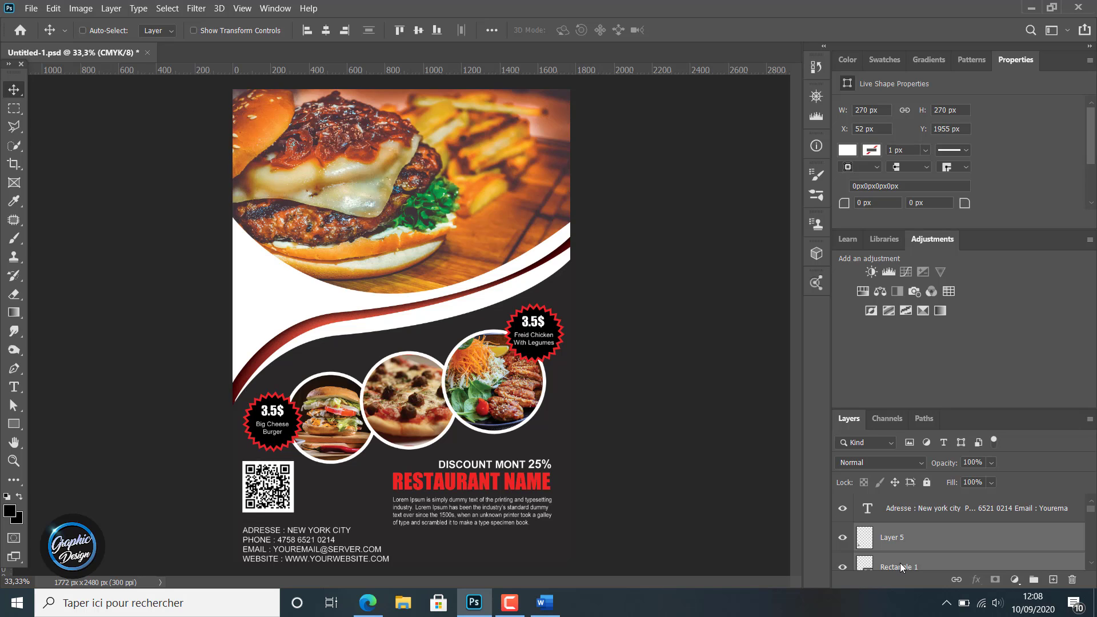
pyautogui.press('Up')
pyautogui.press('Up')
pyautogui.press('Up')
pyautogui.press('Up')
pyautogui.press('Up')
pyautogui.press('Up')
pyautogui.press('Up')
pyautogui.press('Up')
pyautogui.press('Up')
pyautogui.press('Up')
pyautogui.press('Up')
pyautogui.press('Up')
pyautogui.press('Up')
pyautogui.press('Up')
pyautogui.press('Up')
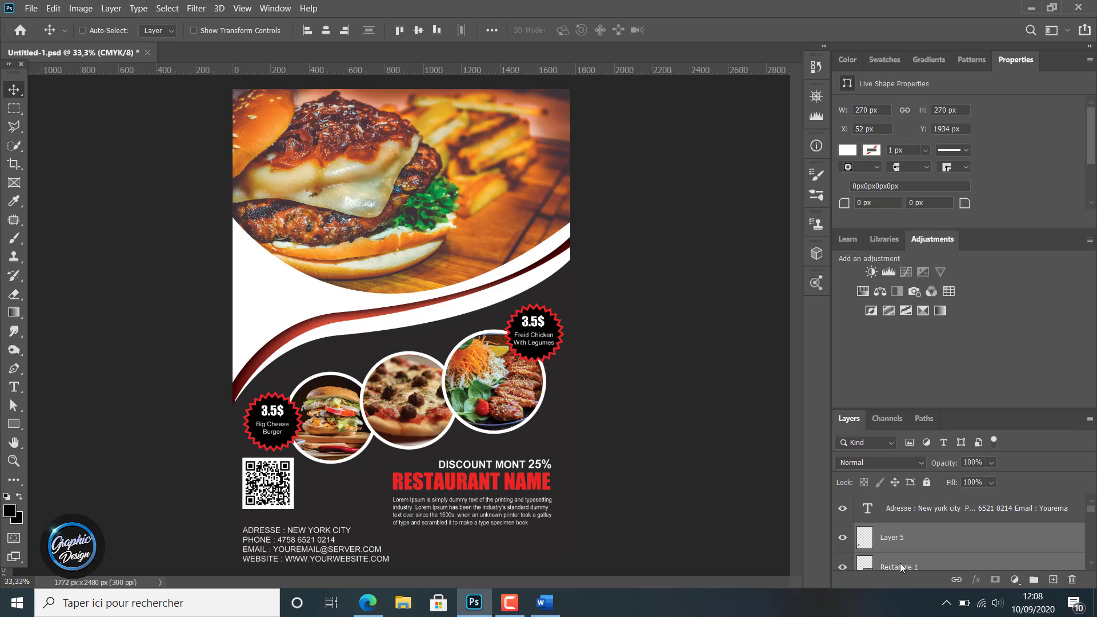
pyautogui.press('Down')
pyautogui.press('Down')
pyautogui.press('Down')
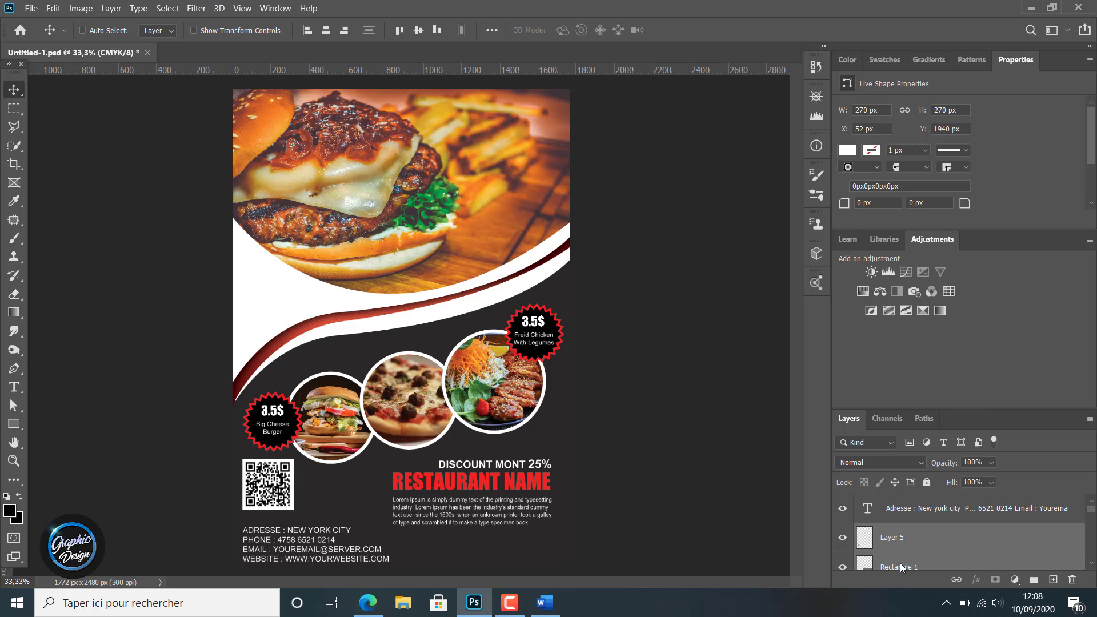
# - Move the QR code and its white square together to the right, over the middle of the restaurant name
pyautogui.press('Right')
pyautogui.press('Right')
pyautogui.press('Right')
pyautogui.press('Right')
pyautogui.press('Right')
pyautogui.press('Right')
pyautogui.press('Right')
pyautogui.press('Right')
pyautogui.press('Right')
pyautogui.press('Right')
pyautogui.press('Right')
pyautogui.press('Right')
pyautogui.press('Right')
pyautogui.press('Right')
pyautogui.press('Right')
pyautogui.press('Right')
pyautogui.press('Right')
pyautogui.press('Right')
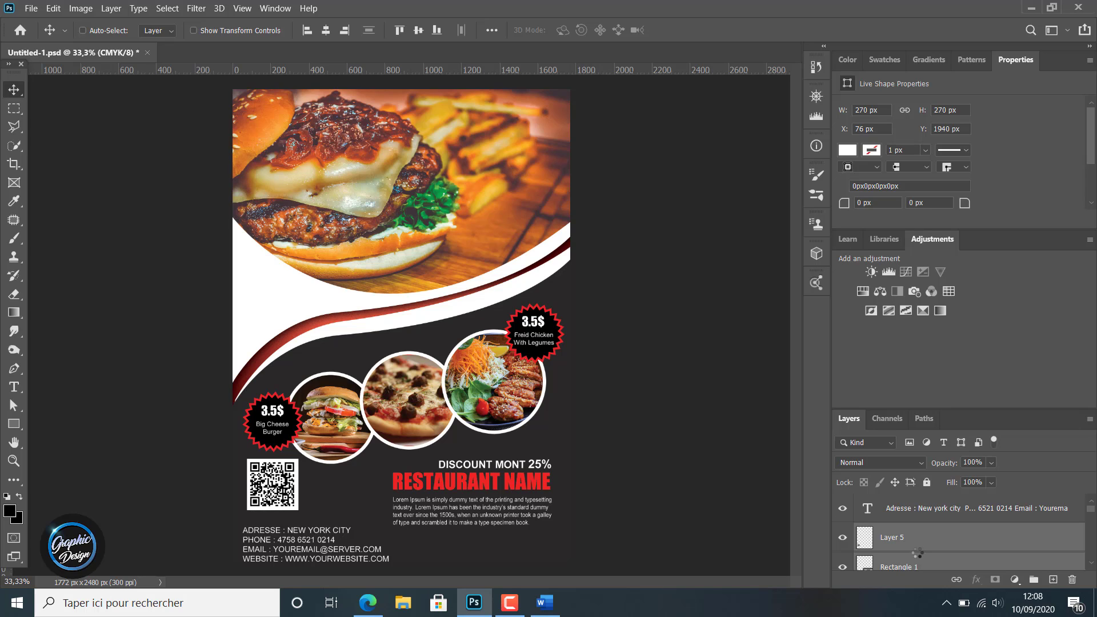
pyautogui.moveTo(272, 478); pyautogui.dragTo(541, 496)
# - Move the contact text up to about X 31 px, Y 2065 px and set its font size to 9 pt
pyautogui.click(969, 509)
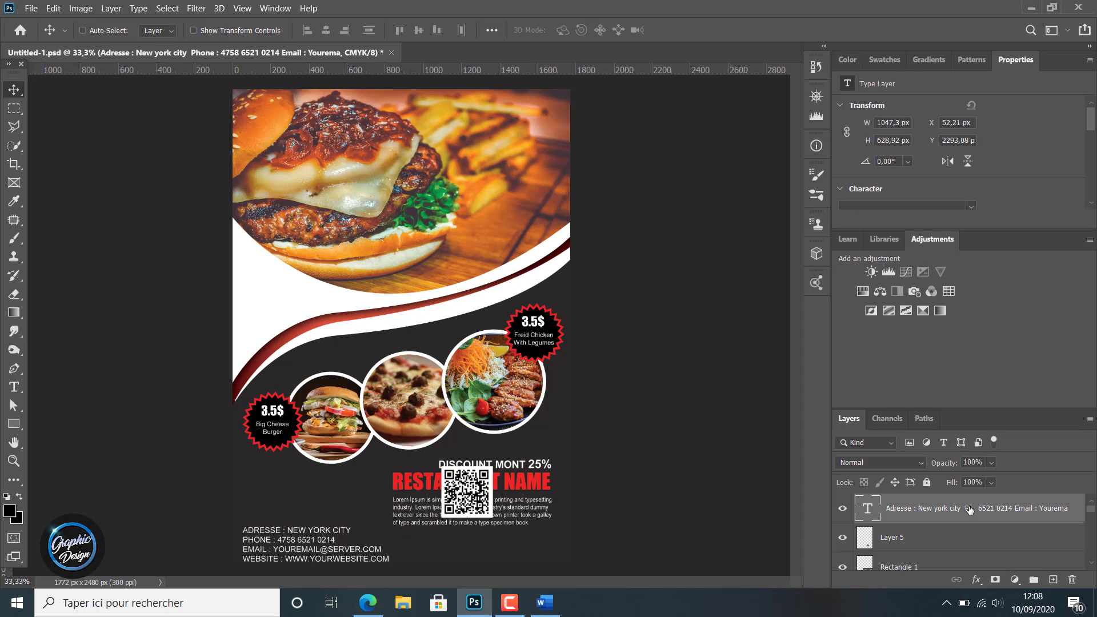
pyautogui.moveTo(299, 540); pyautogui.dragTo(294, 507)
pyautogui.doubleClick(293, 507)
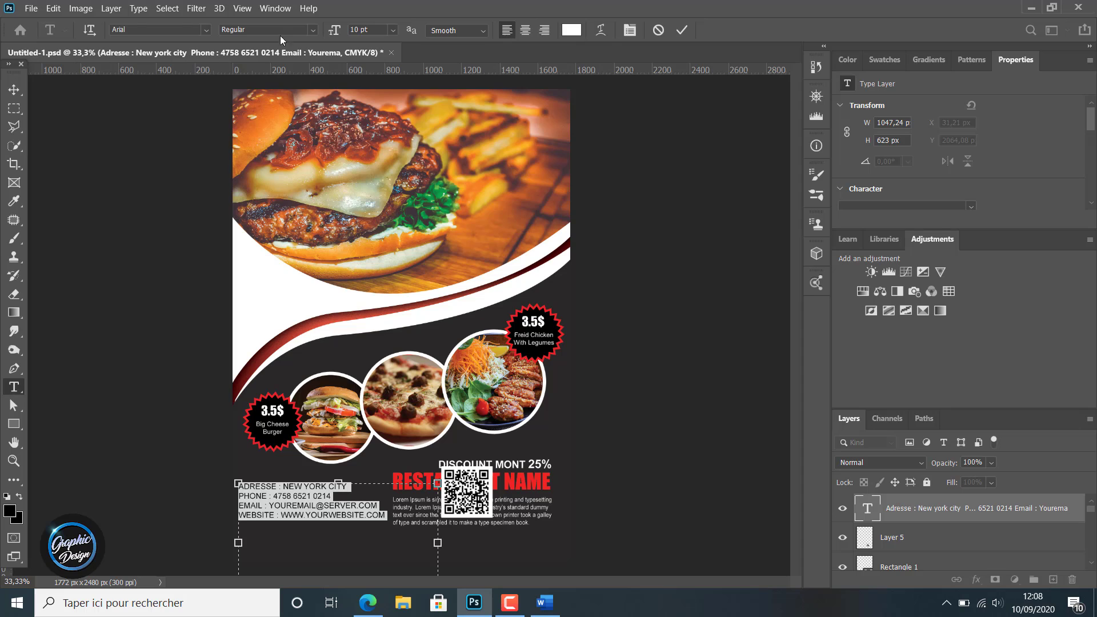
pyautogui.click(333, 29)
pyautogui.write('9')
pyautogui.press('Return')
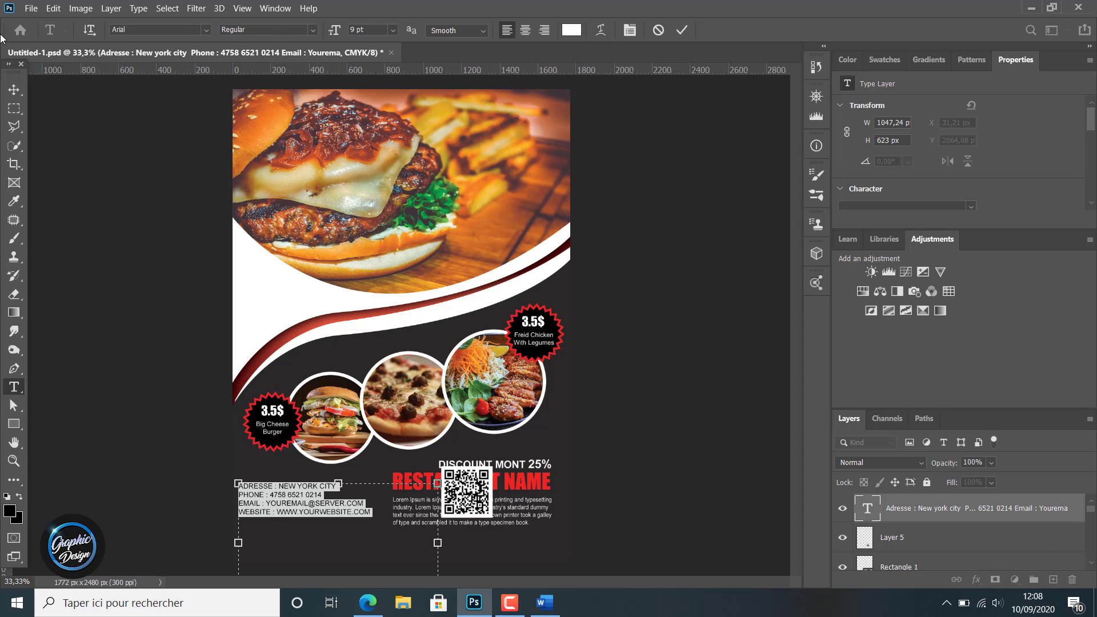
pyautogui.click(14, 90)
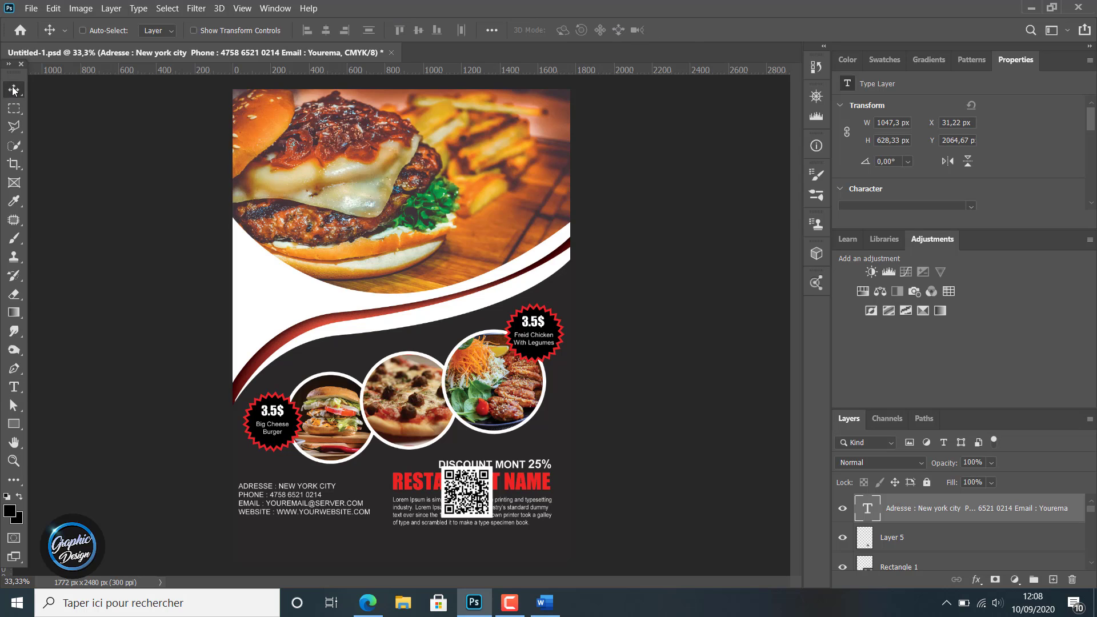
# - Move the contact text straight down by 48 px
pyautogui.doubleClick(277, 496)
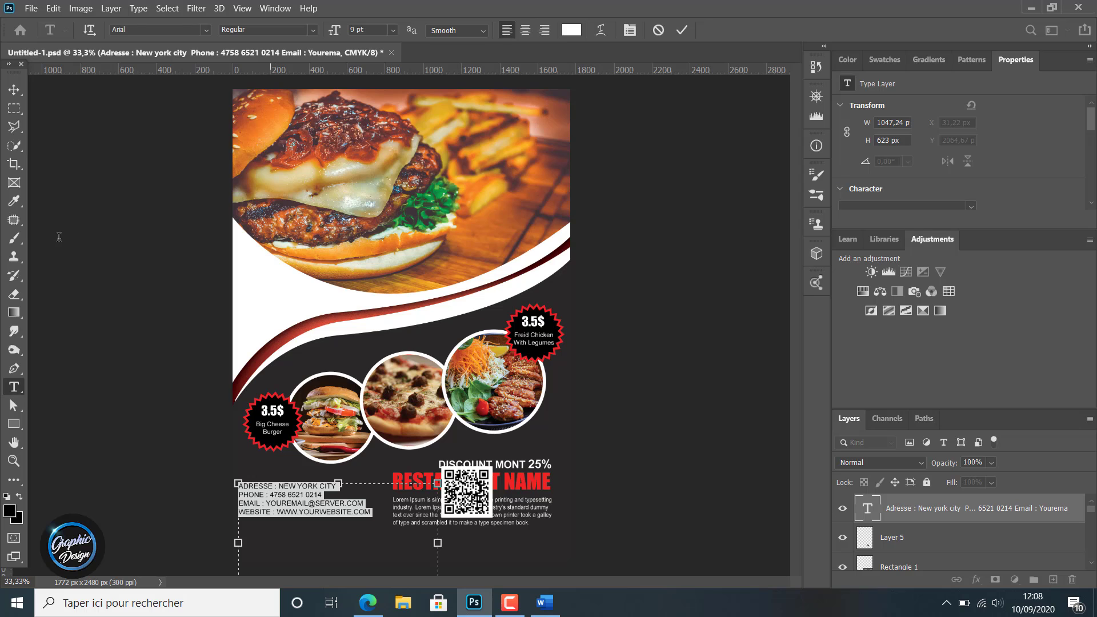
pyautogui.click(14, 89)
pyautogui.moveTo(285, 500); pyautogui.dragTo(285, 509)
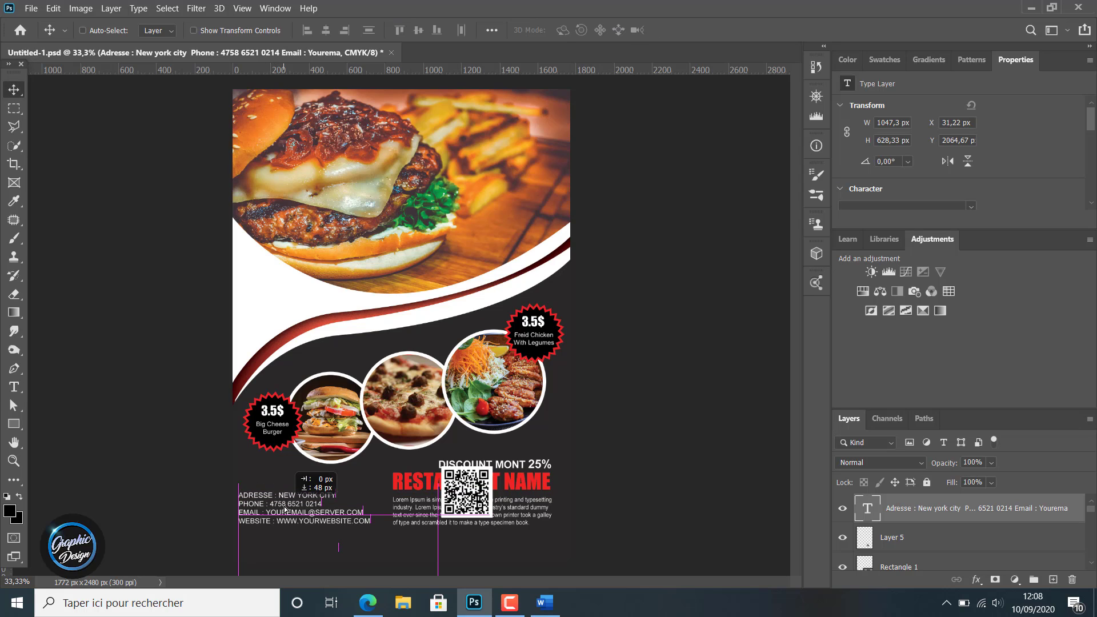
pyautogui.doubleClick(285, 509)
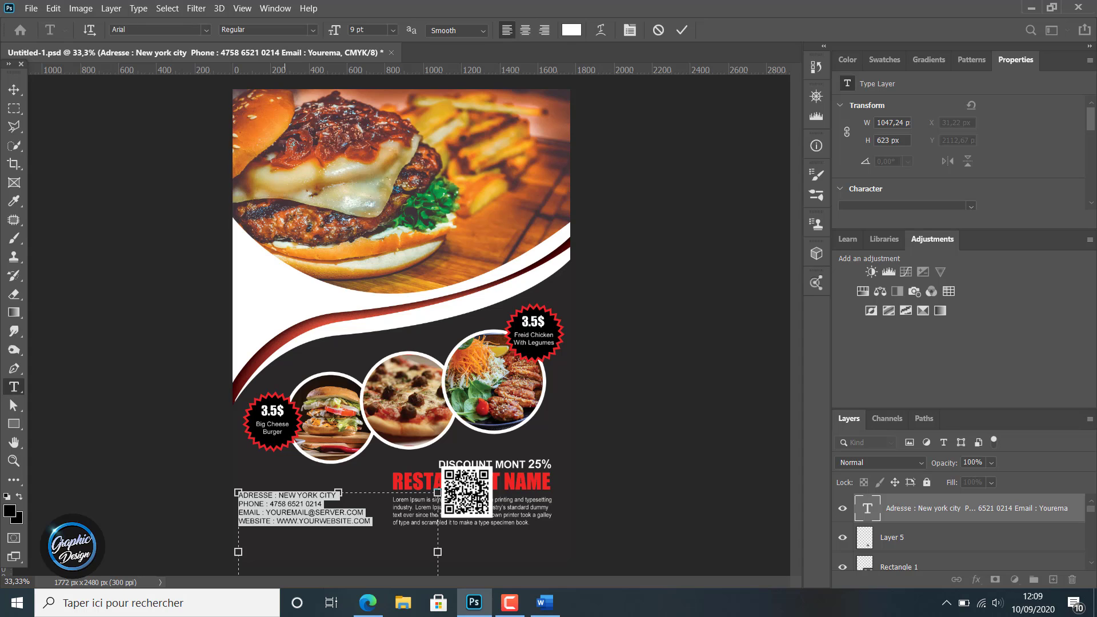
# - Duplicate the contact text layer, move the copy above the original, and replace its text with "CONTACT US :"
pyautogui.click(1004, 514)
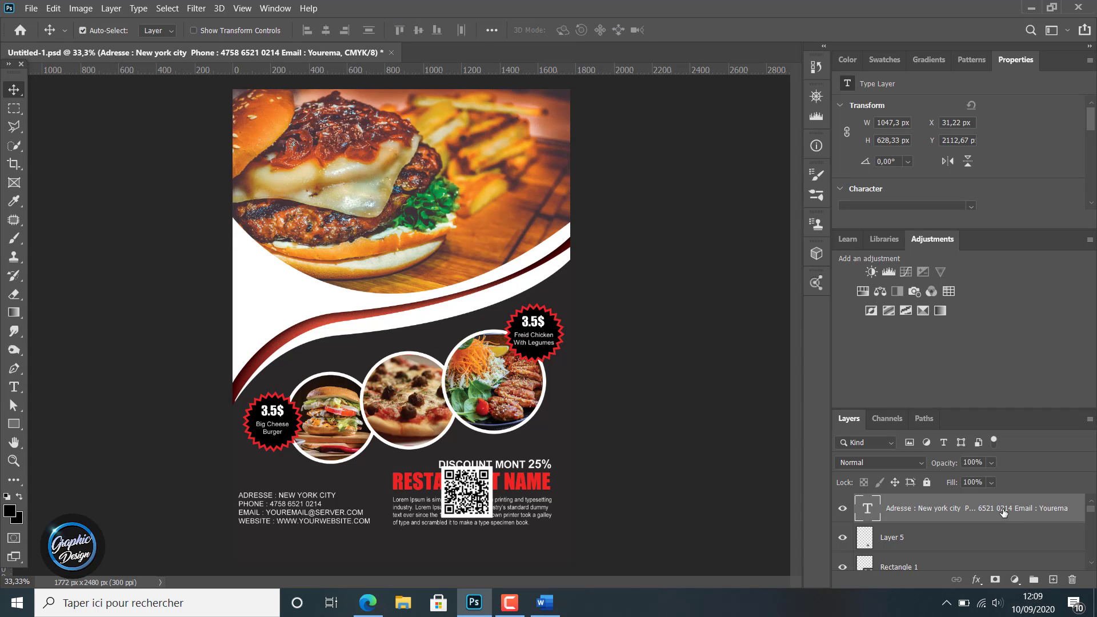
pyautogui.hotkey('ctrl', 'j')
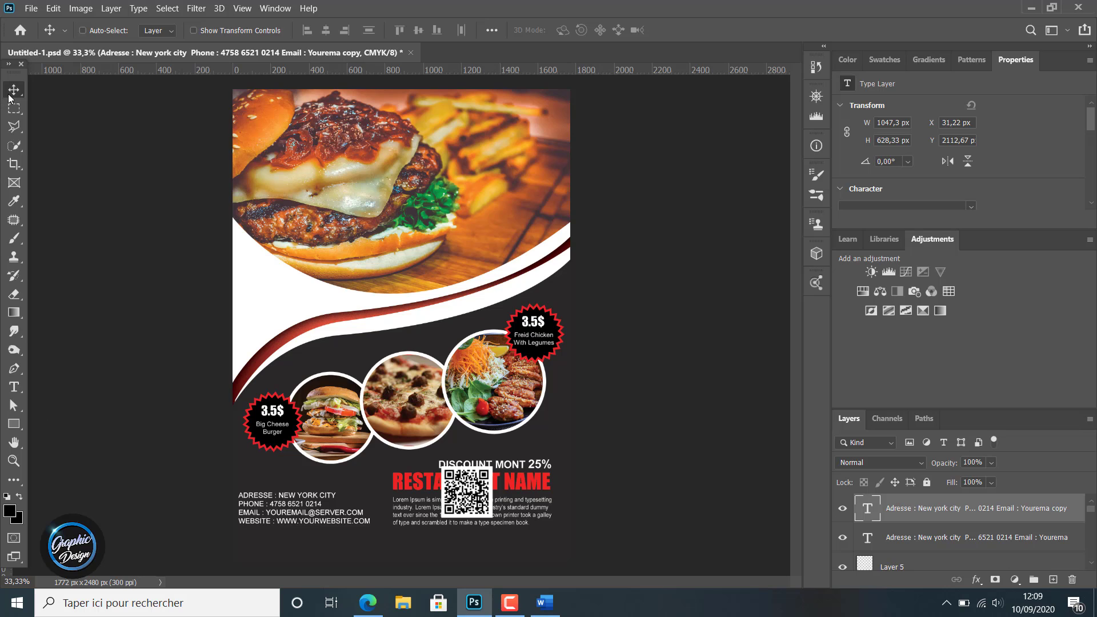
pyautogui.moveTo(274, 509); pyautogui.dragTo(273, 486)
pyautogui.press('t')
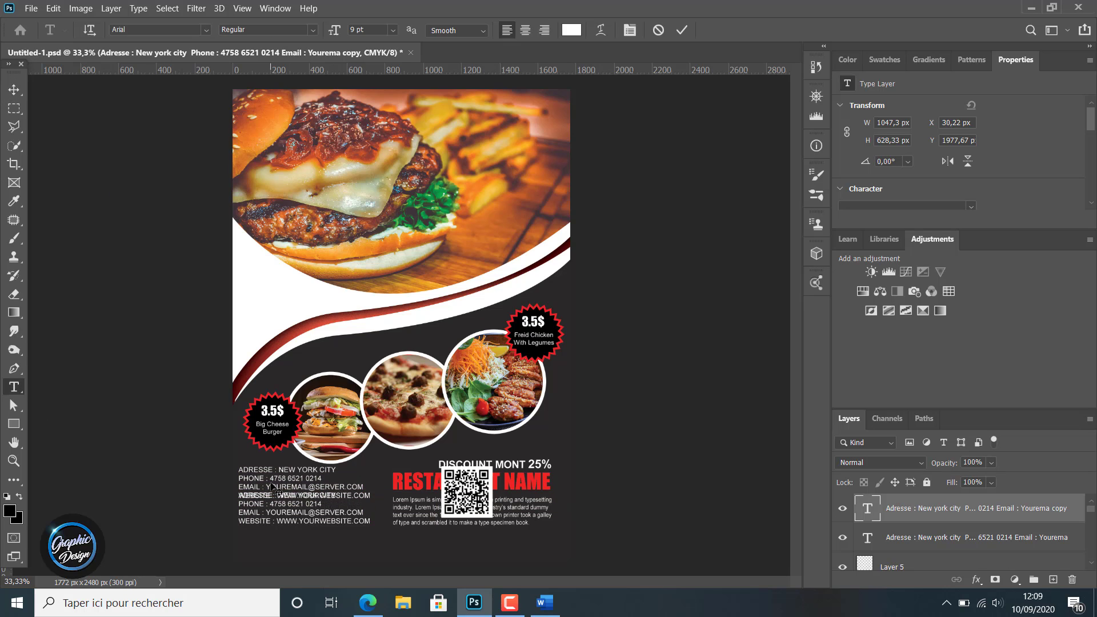
pyautogui.doubleClick(270, 483)
pyautogui.click(271, 483)
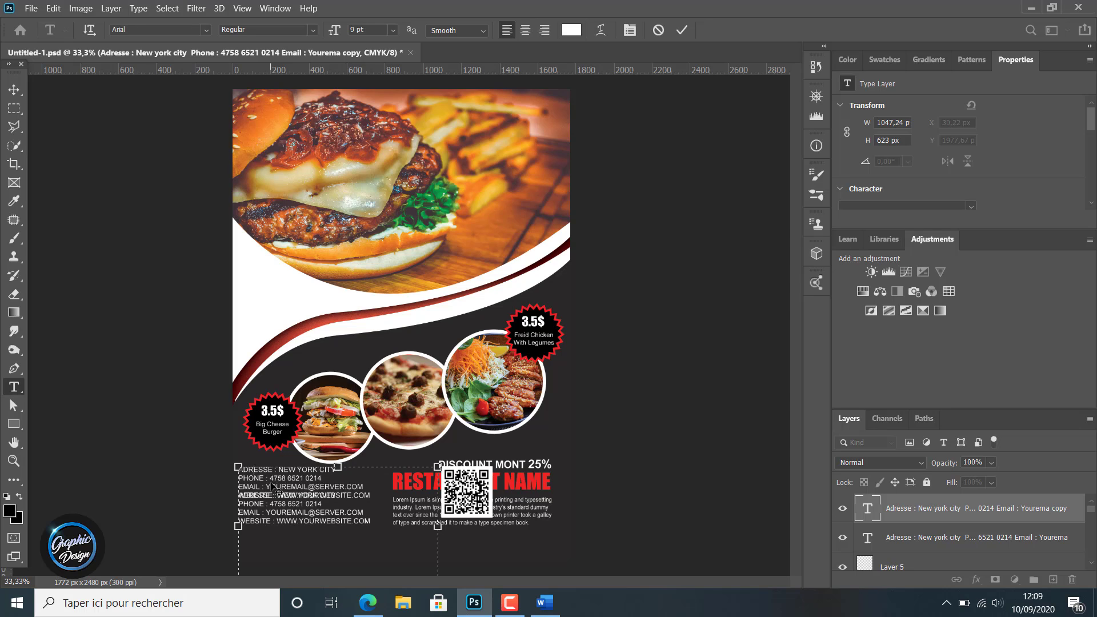
pyautogui.write('CONTACT US')
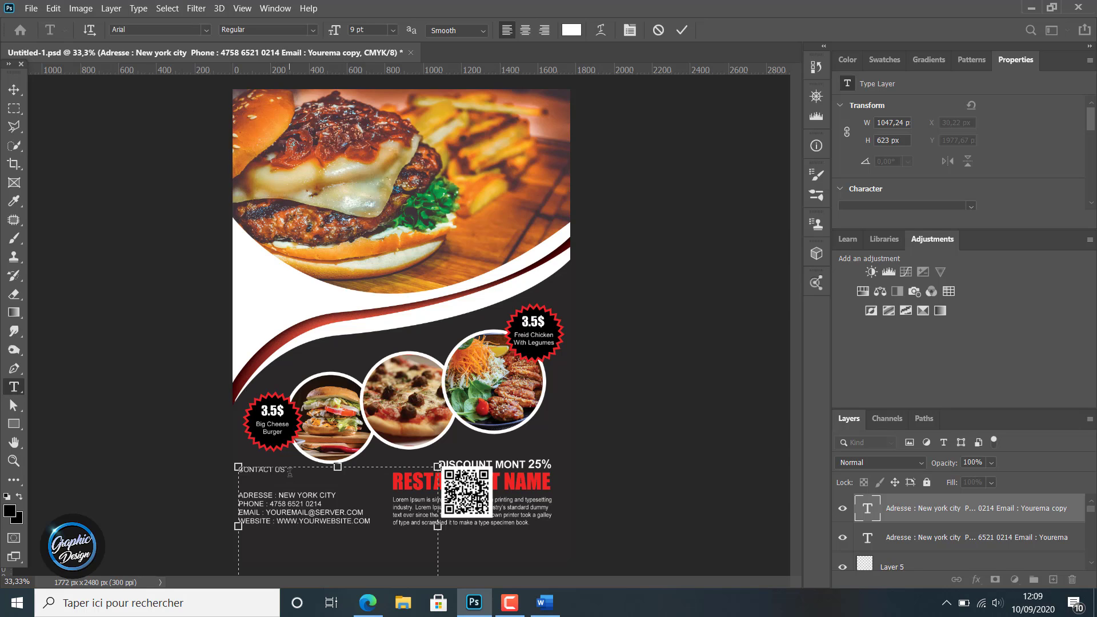
# - Set the "CONTACT US :" heading in the Impact font at 10 pt
pyautogui.moveTo(289, 472); pyautogui.dragTo(227, 459)
pyautogui.click(206, 29)
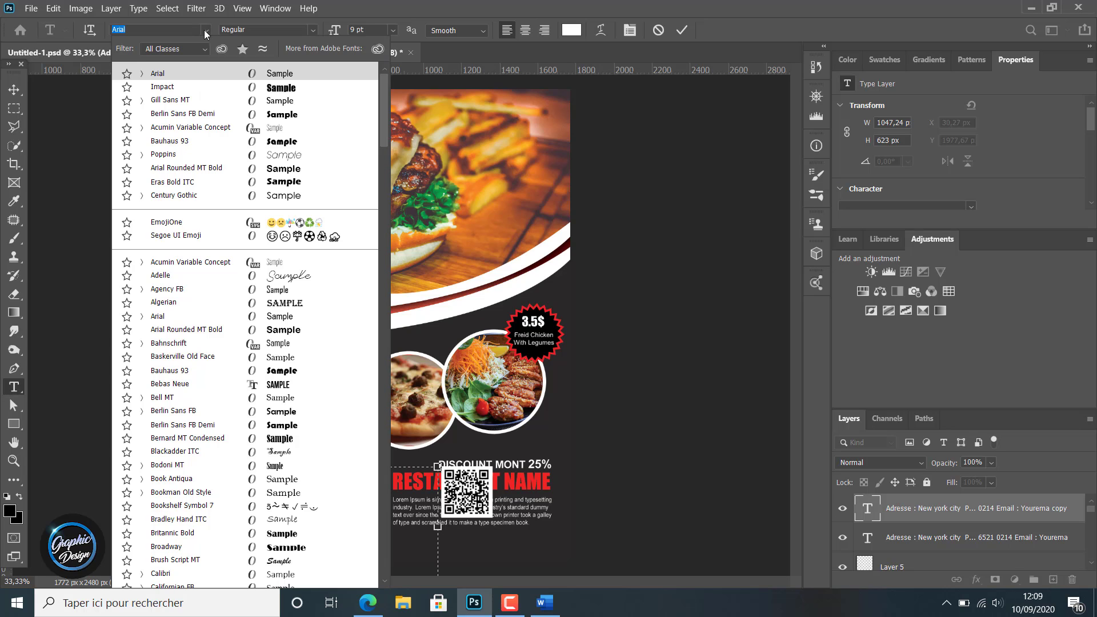
pyautogui.click(159, 87)
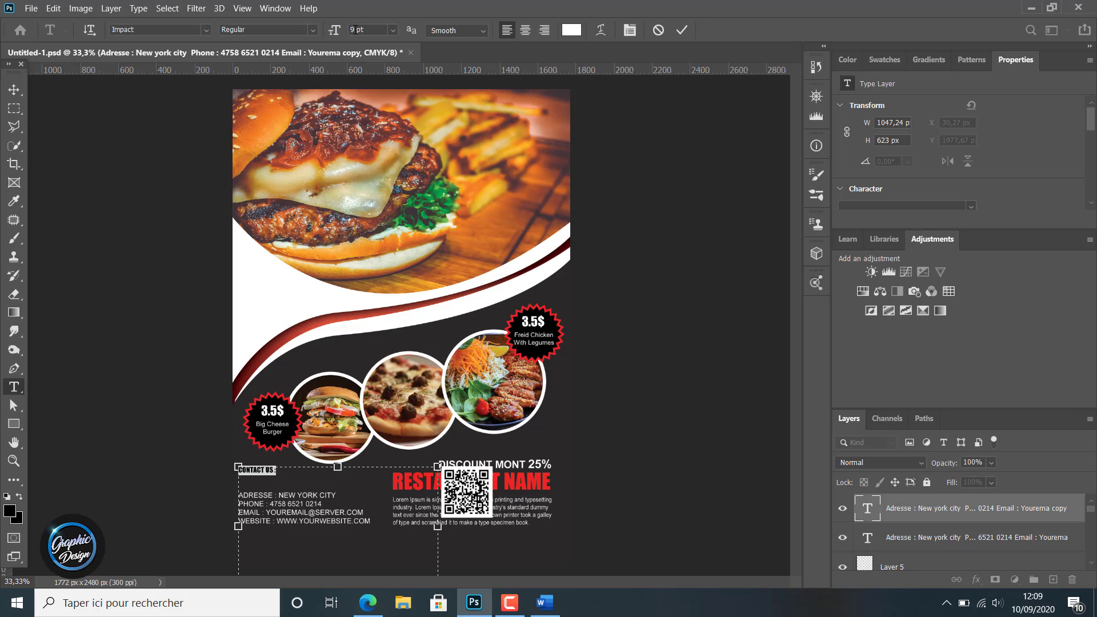
pyautogui.click(333, 27)
pyautogui.press('Return')
# - Recolour the "CONTACT US :" heading with the red sampled from the restaurant name and set its size to 12 pt
pyautogui.click(566, 32)
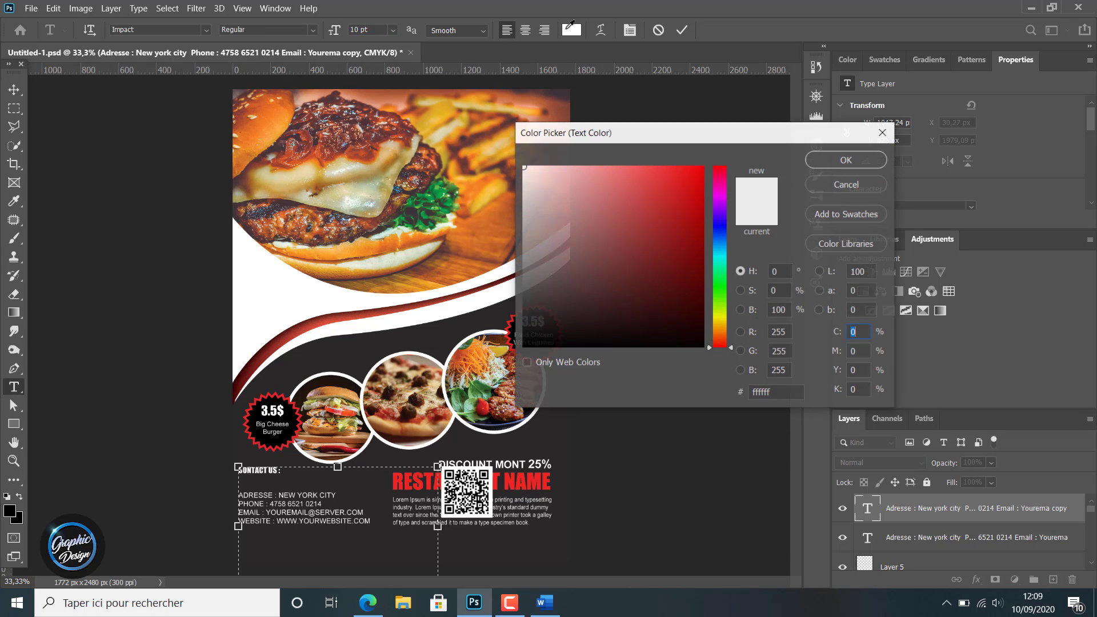
pyautogui.click(506, 479)
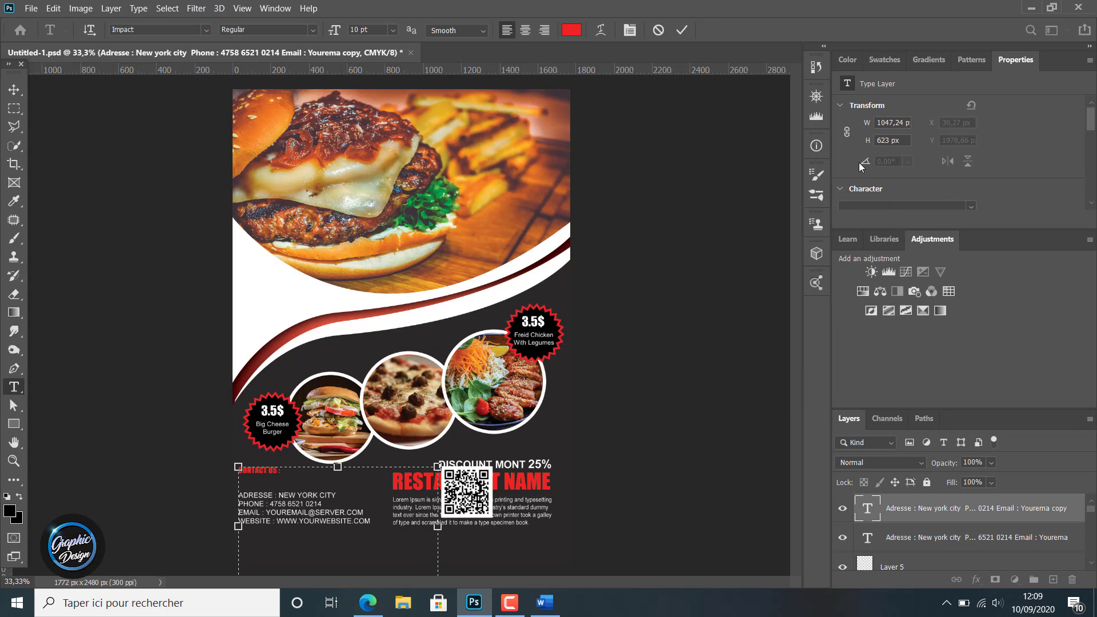
pyautogui.click(846, 160)
pyautogui.press('Return')
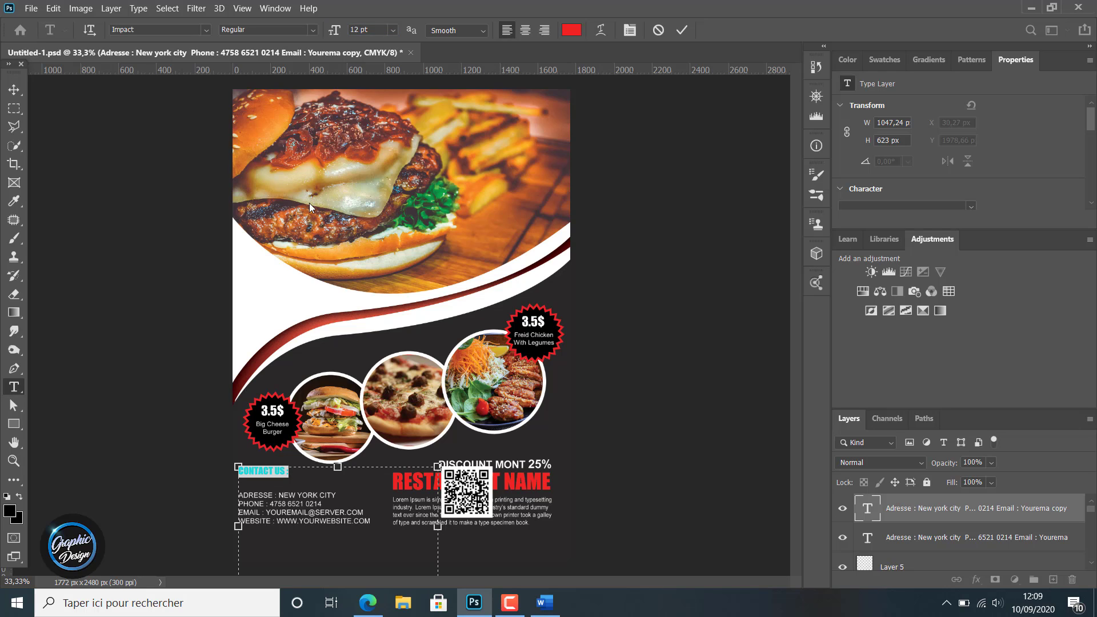
# - Move the "CONTACT US :" heading up and slightly left to about X 24 px, Y 1957 px
pyautogui.click(13, 90)
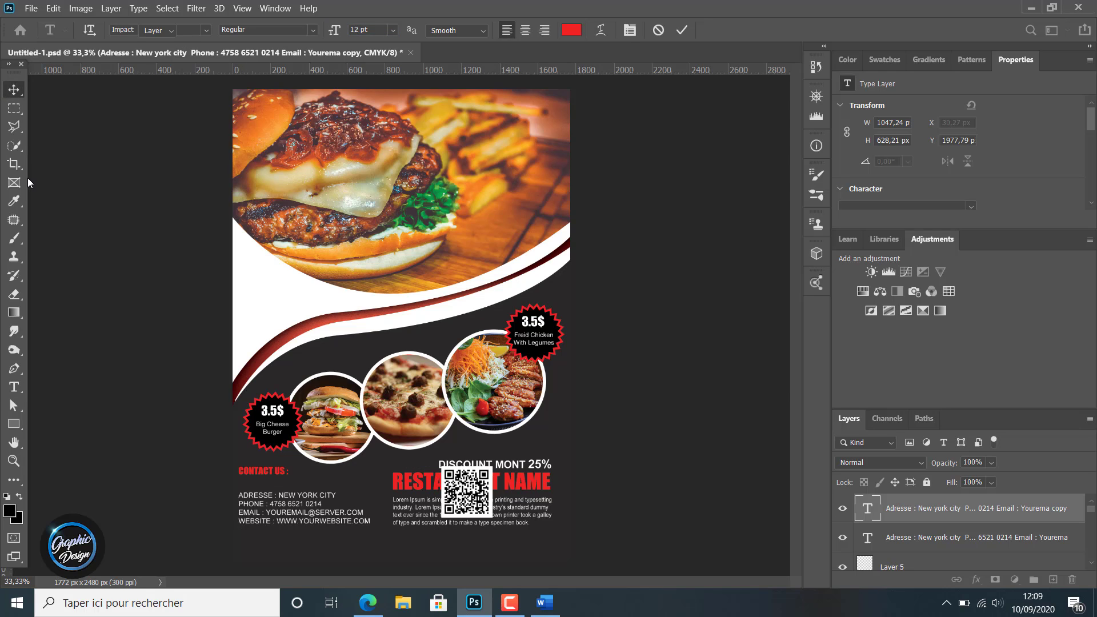
pyautogui.press('Down')
pyautogui.press('Down')
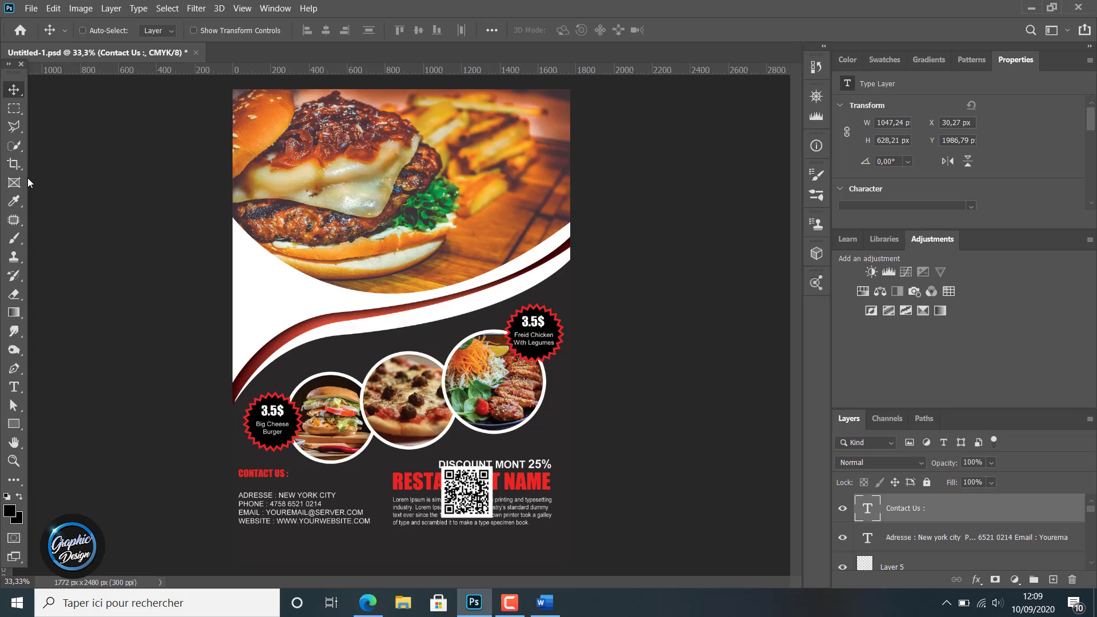
pyautogui.press('Up')
pyautogui.press('Up')
pyautogui.press('Up')
pyautogui.press('Up')
pyautogui.press('Up')
pyautogui.press('Up')
pyautogui.press('Up')
pyautogui.press('Up')
pyautogui.press('Up')
pyautogui.press('Up')
pyautogui.press('Up')
pyautogui.press('Up')
pyautogui.press('Up')
pyautogui.press('Up')
pyautogui.press('Up')
pyautogui.press('Up')
pyautogui.press('Up')
pyautogui.press('Up')
pyautogui.press('Left')
pyautogui.press('Left')
pyautogui.press('Left')
# - Move the contact details text straight up to about Y 2035 px, close beneath the "CONTACT US :" heading
pyautogui.click(962, 541)
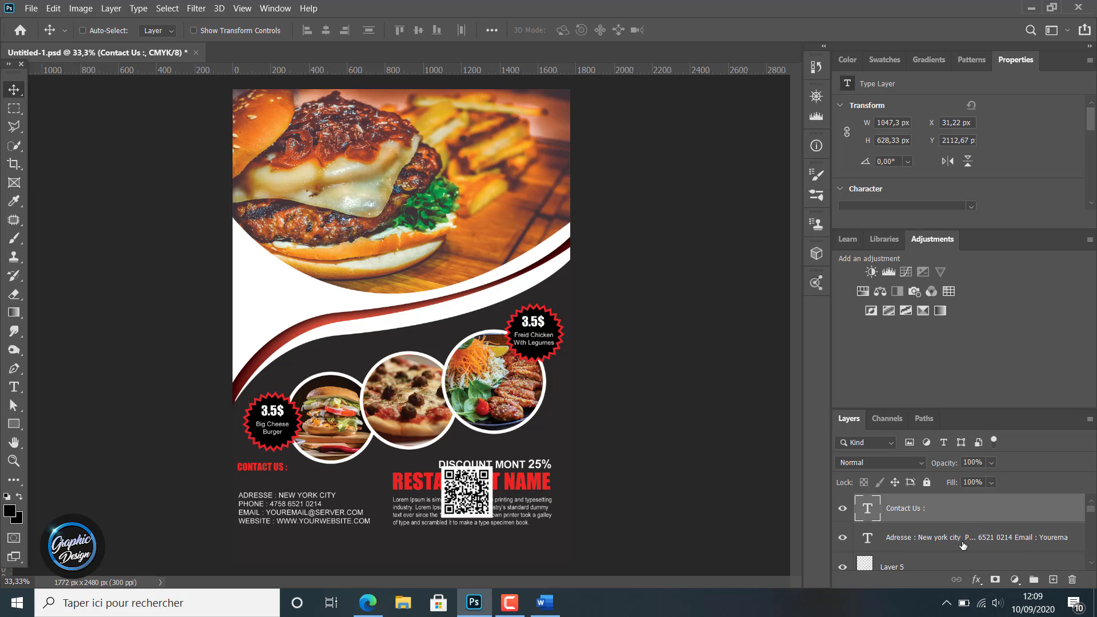
pyautogui.press('Up')
pyautogui.press('Up')
pyautogui.press('Up')
pyautogui.press('Up')
pyautogui.press('Up')
pyautogui.press('Up')
pyautogui.press('Up')
pyautogui.press('Up')
pyautogui.press('Up')
pyautogui.press('Up')
pyautogui.press('Up')
pyautogui.press('Up')
pyautogui.press('Up')
pyautogui.press('Up')
pyautogui.press('Up')
pyautogui.press('Up')
pyautogui.press('Up')
pyautogui.press('Up')
pyautogui.press('Up')
pyautogui.press('Up')
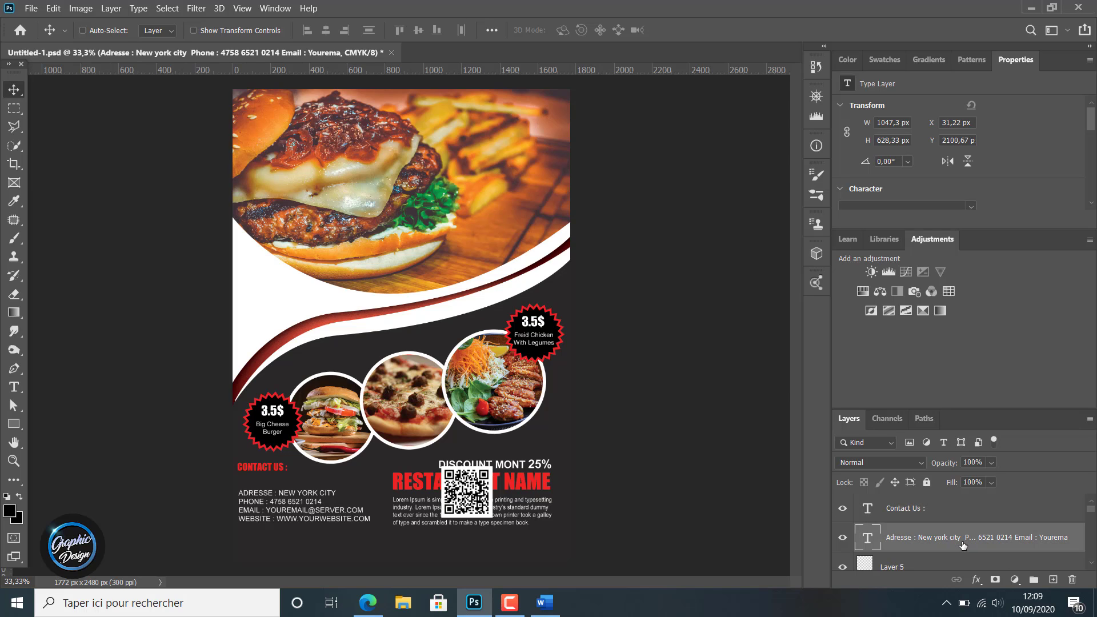
pyautogui.press('Up')
pyautogui.press('Up')
pyautogui.press('Up')
pyautogui.press('Up')
pyautogui.press('Up')
pyautogui.press('Up')
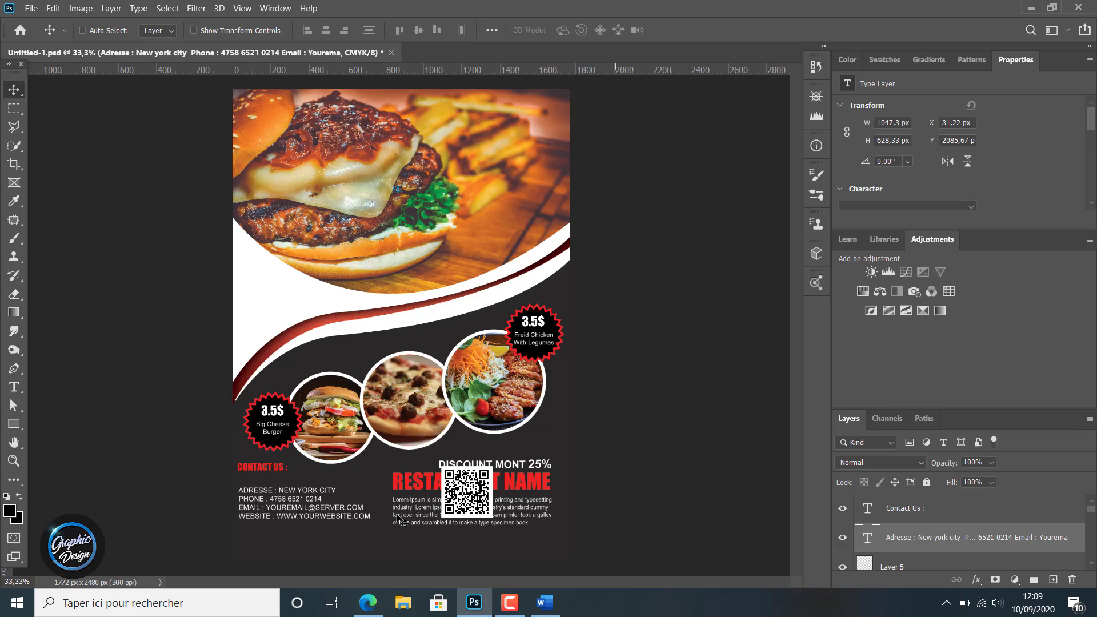
pyautogui.press('Up')
pyautogui.press('Up')
pyautogui.press('Up')
pyautogui.press('Up')
pyautogui.press('Up')
pyautogui.press('Up')
pyautogui.press('Up')
pyautogui.press('Up')
pyautogui.press('Up')
pyautogui.press('Up')
pyautogui.press('Up')
pyautogui.press('Up')
pyautogui.press('Up')
pyautogui.press('Up')
pyautogui.press('Up')
pyautogui.press('Up')
pyautogui.press('Up')
pyautogui.press('Up')
pyautogui.press('Up')
pyautogui.press('Up')
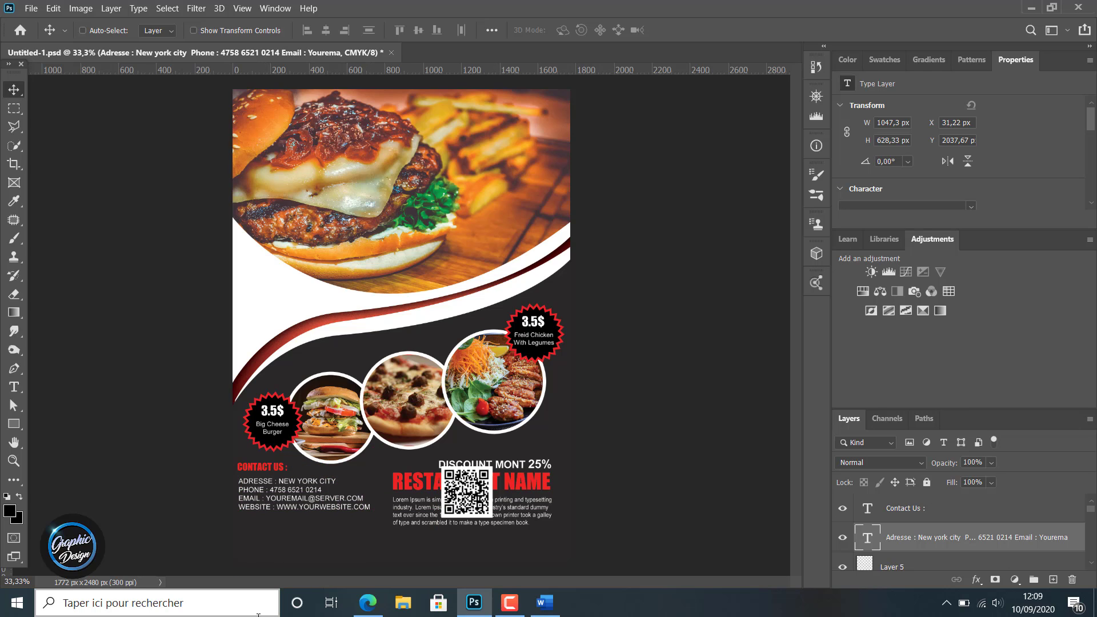
pyautogui.press('Up')
pyautogui.press('Up')
pyautogui.press('Up')
pyautogui.press('Up')
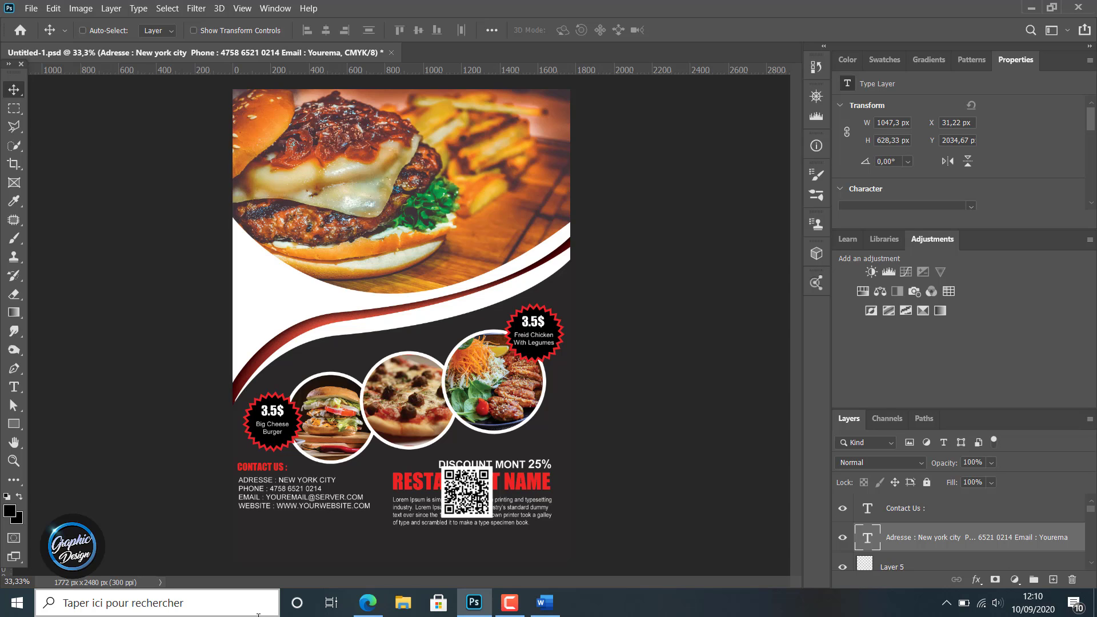
# - Move the QR code and its white square to the flyer's lower-left corner, placing the square behind the code at X -26 px, Y 2214 px
pyautogui.click(918, 567)
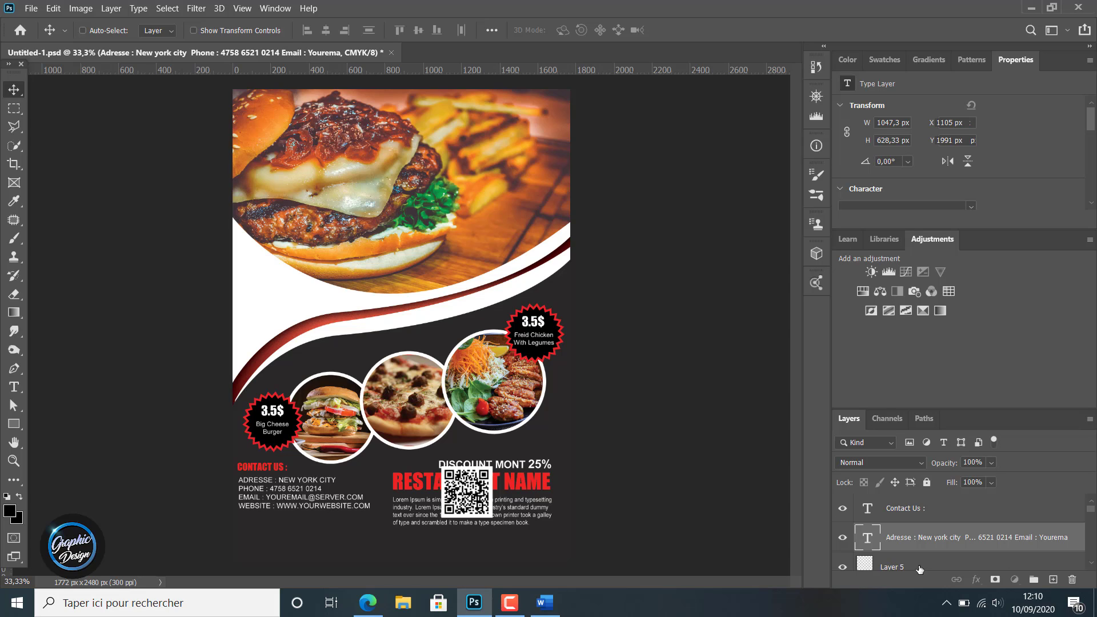
pyautogui.moveTo(459, 492); pyautogui.dragTo(397, 506)
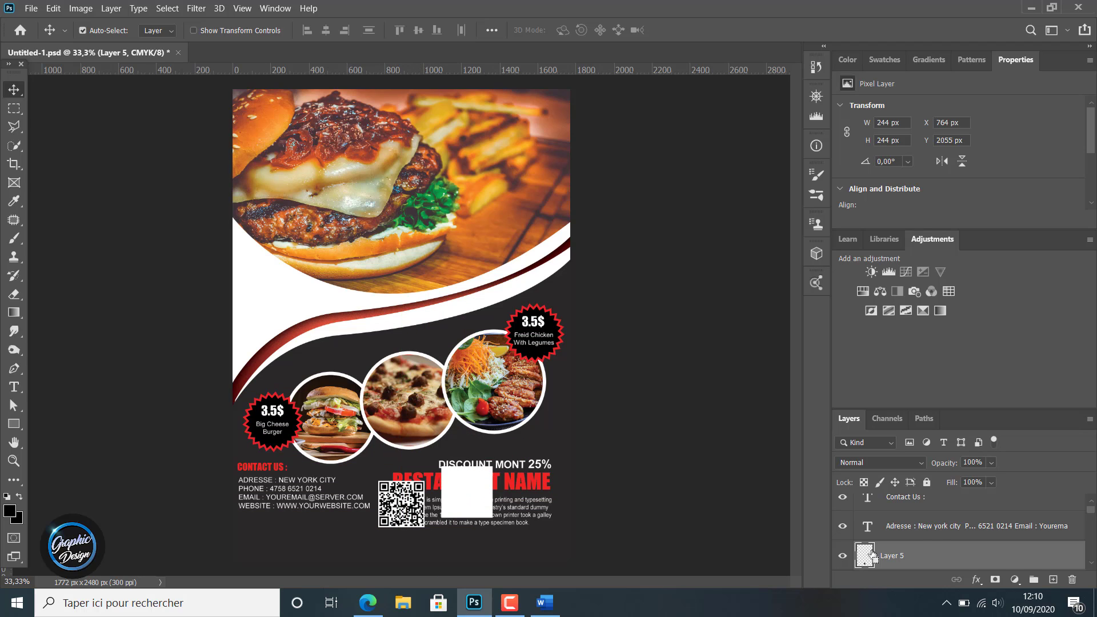
pyautogui.scroll(-1, 926, 551)
pyautogui.click(924, 557)
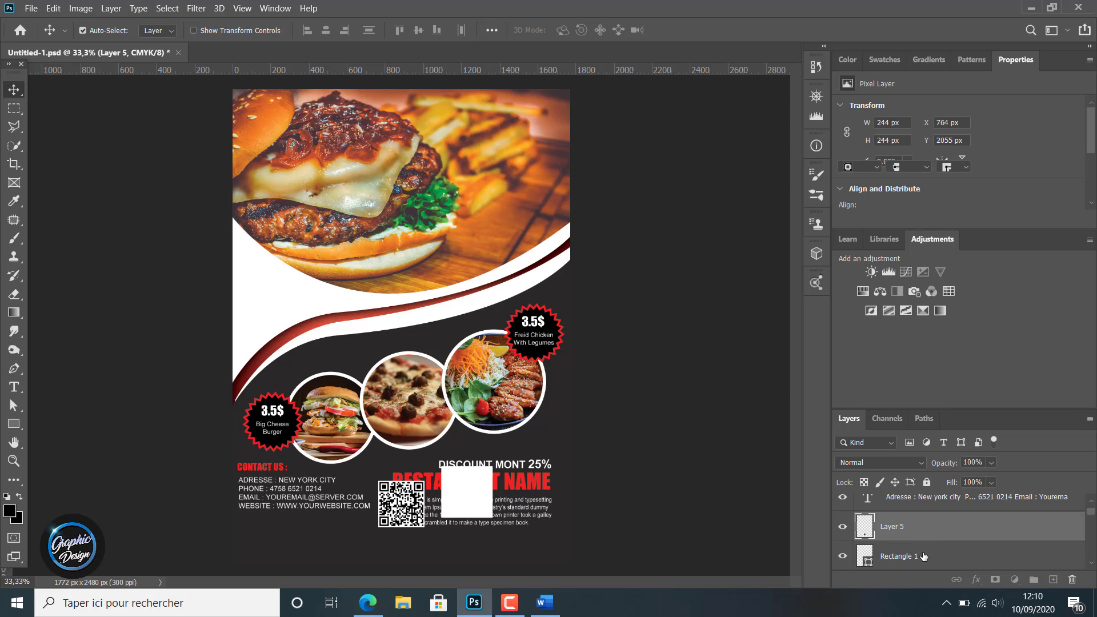
pyautogui.keyDown('ctrl'); pyautogui.click(921, 556); pyautogui.keyUp('ctrl')
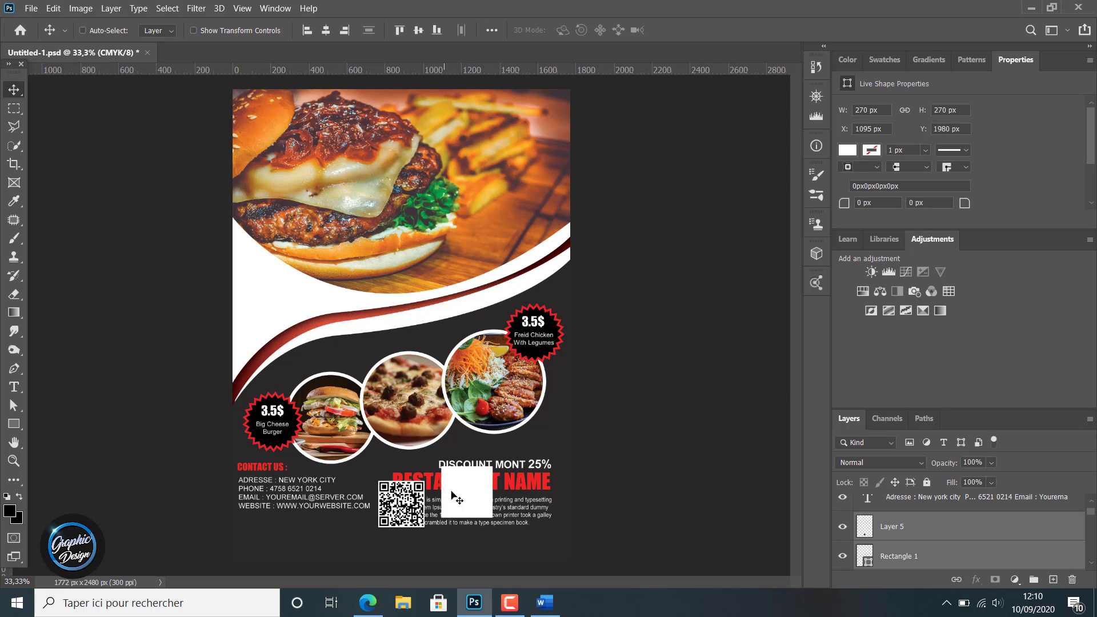
pyautogui.moveTo(456, 493); pyautogui.dragTo(320, 523)
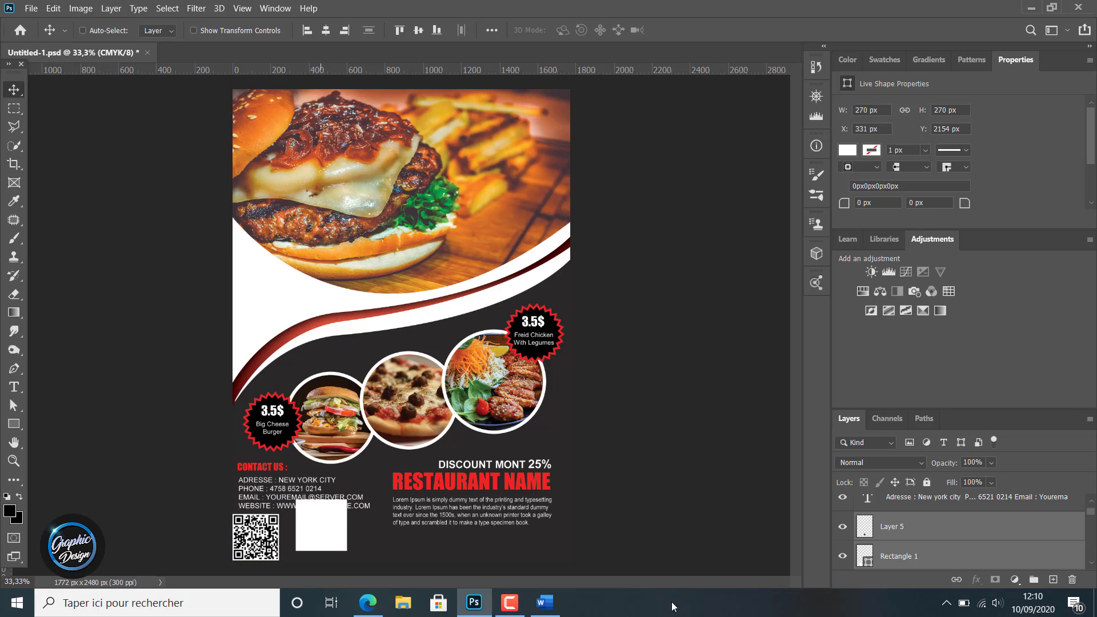
pyautogui.click(891, 557)
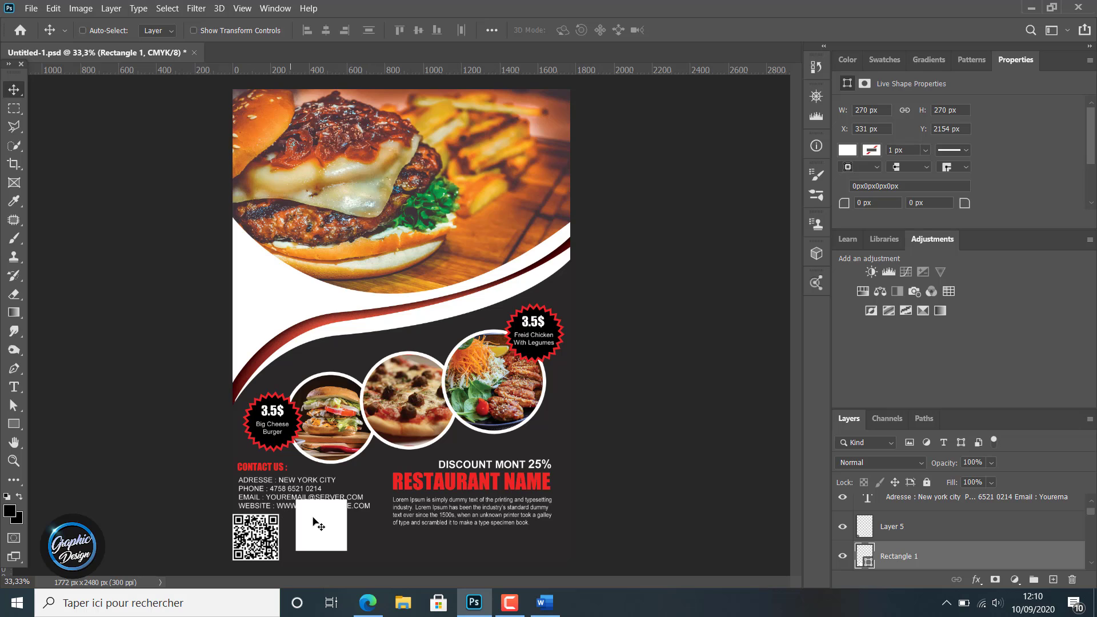
pyautogui.moveTo(318, 527); pyautogui.dragTo(255, 538)
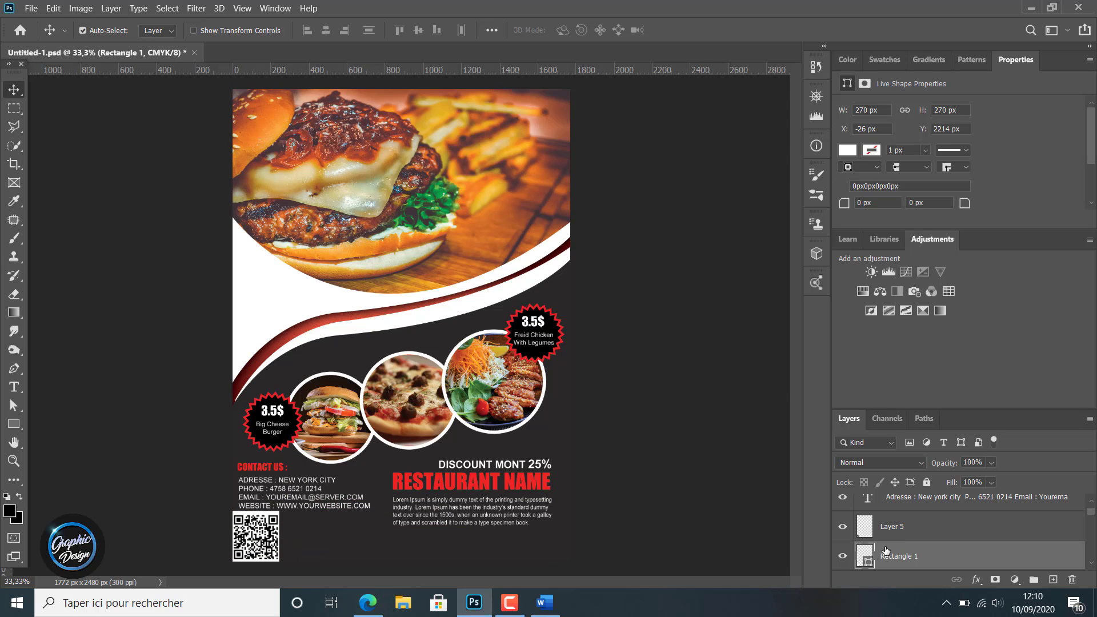
# - Move the QR code and the white square together to the right until the square is at X 16 px
pyautogui.keyDown('ctrl'); pyautogui.click(899, 524); pyautogui.keyUp('ctrl')
pyautogui.press('Right')
pyautogui.press('Right')
pyautogui.press('Right')
pyautogui.press('Right')
pyautogui.press('Right')
pyautogui.press('Right')
pyautogui.press('Right')
pyautogui.press('Right')
pyautogui.press('Right')
pyautogui.press('Right')
pyautogui.press('Right')
pyautogui.press('Right')
pyautogui.press('Right')
pyautogui.press('Right')
pyautogui.press('Right')
pyautogui.press('Right')
pyautogui.press('Right')
pyautogui.press('Right')
pyautogui.press('Right')
pyautogui.press('Right')
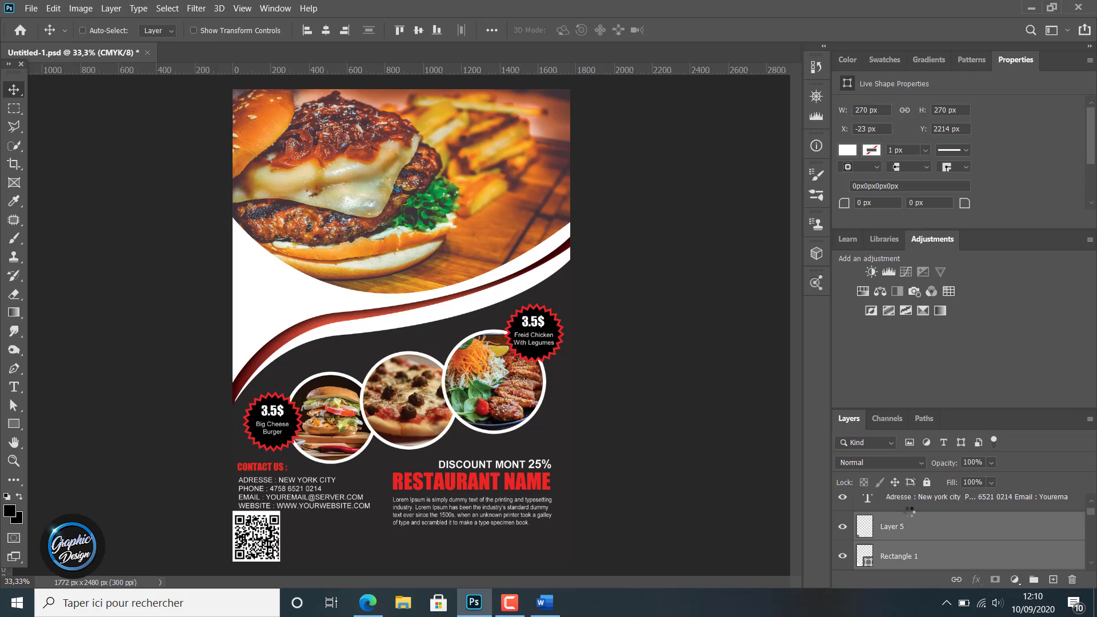
pyautogui.press('Right')
pyautogui.press('Right')
pyautogui.press('Right')
pyautogui.press('Right')
pyautogui.press('Right')
pyautogui.press('Right')
pyautogui.press('Right')
pyautogui.press('Right')
pyautogui.press('Right')
pyautogui.press('Right')
pyautogui.press('Right')
pyautogui.press('Right')
pyautogui.press('Right')
pyautogui.press('Right')
pyautogui.press('Right')
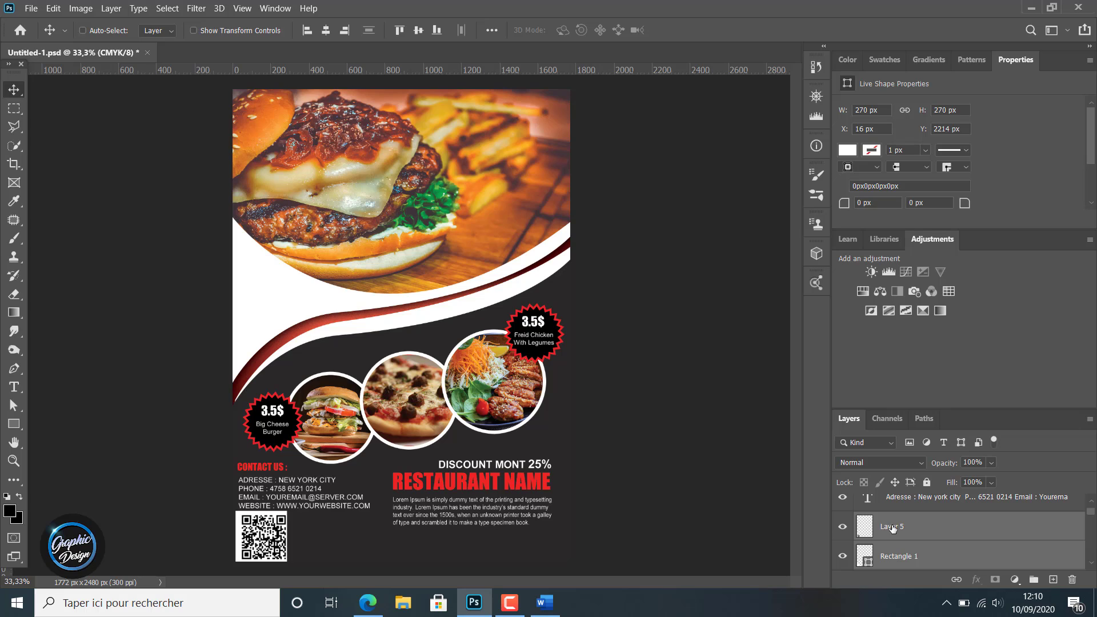
# - Centre the QR code on the white square by moving it to X 29 px, Y 2229 px
pyautogui.click(892, 527)
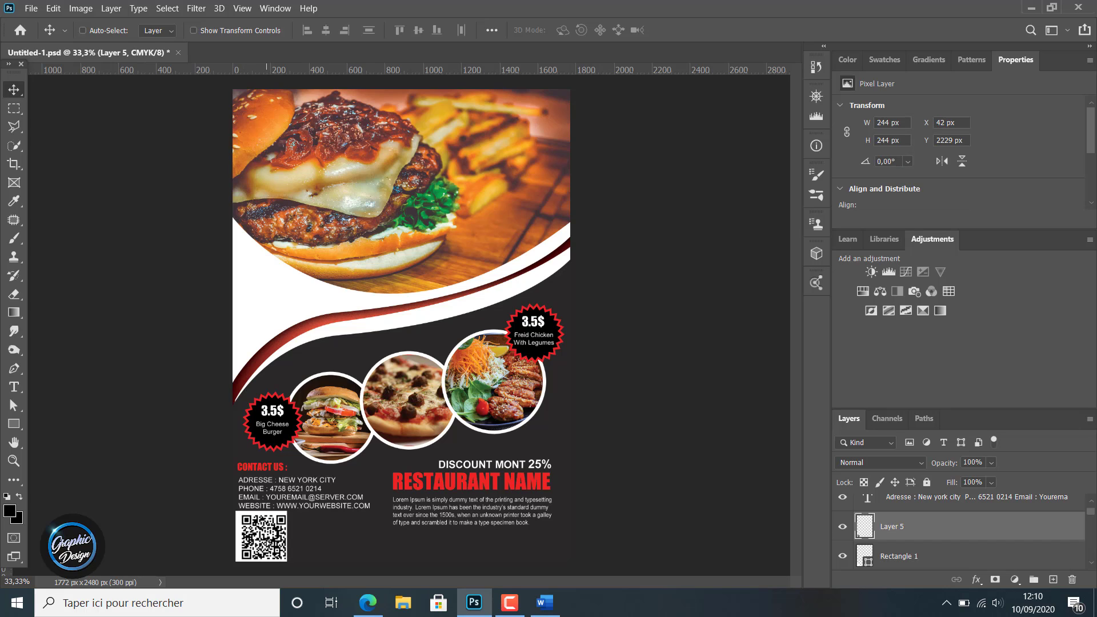
pyautogui.moveTo(269, 540); pyautogui.dragTo(269, 542)
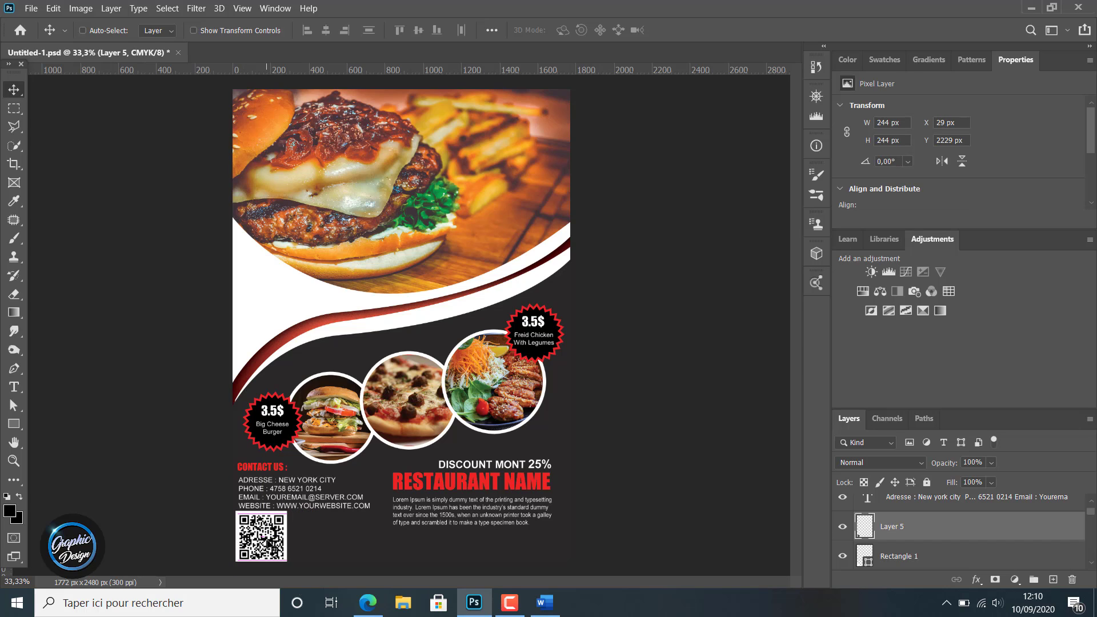
pyautogui.moveTo(478, 614)
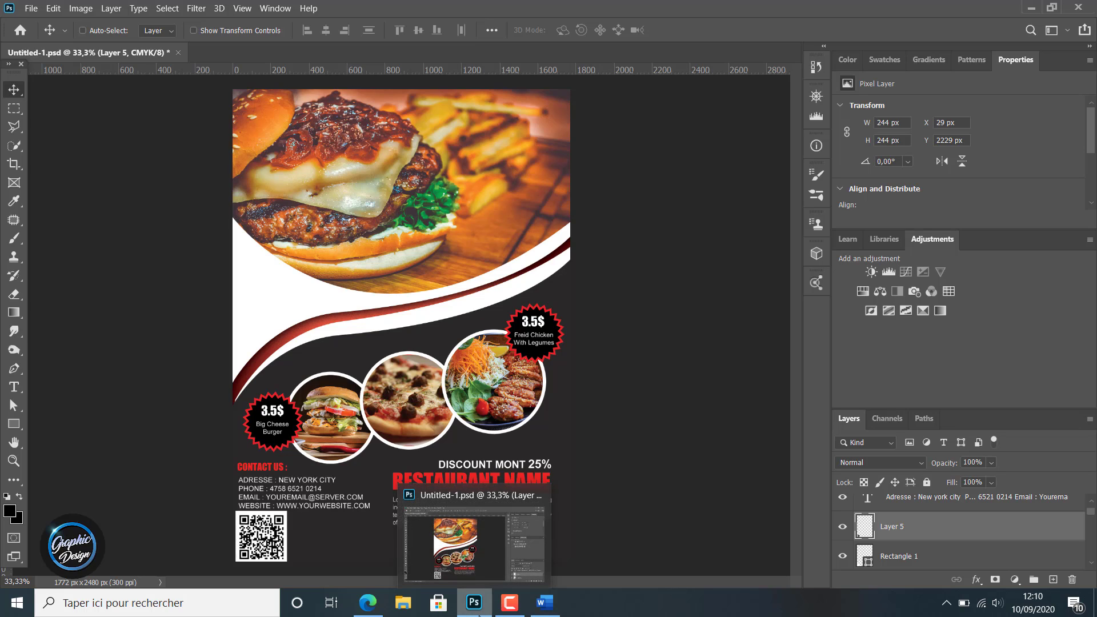
# - Move the "CONTACT US :" heading and the contact details together straight up to Y 1926 px
pyautogui.scroll(2, 944, 508)
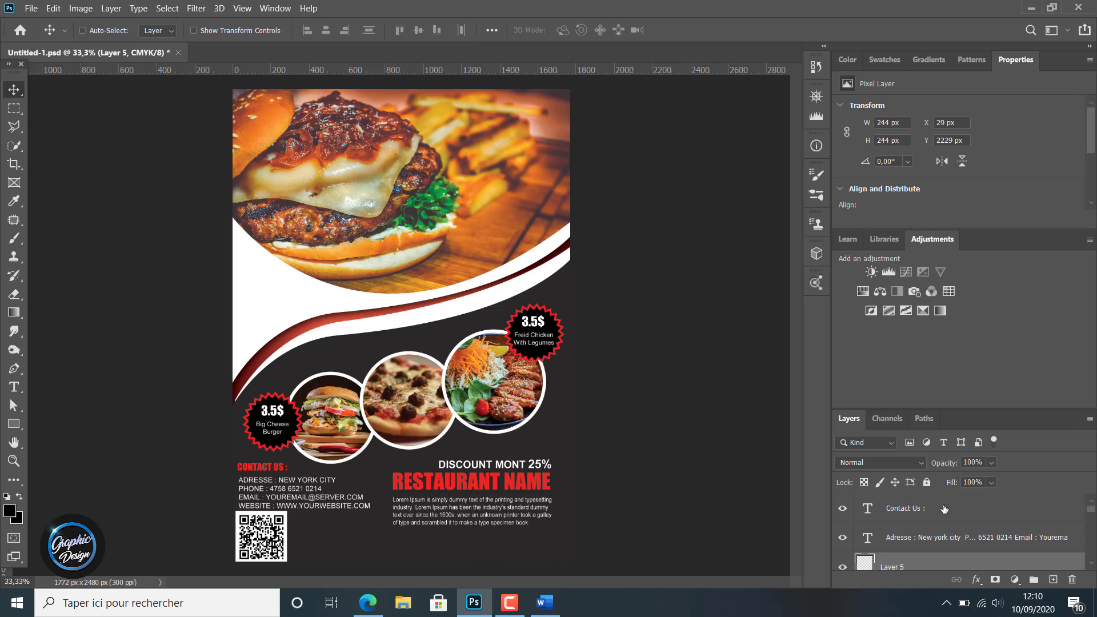
pyautogui.keyDown('shift'); pyautogui.click(944, 509); pyautogui.keyUp('shift')
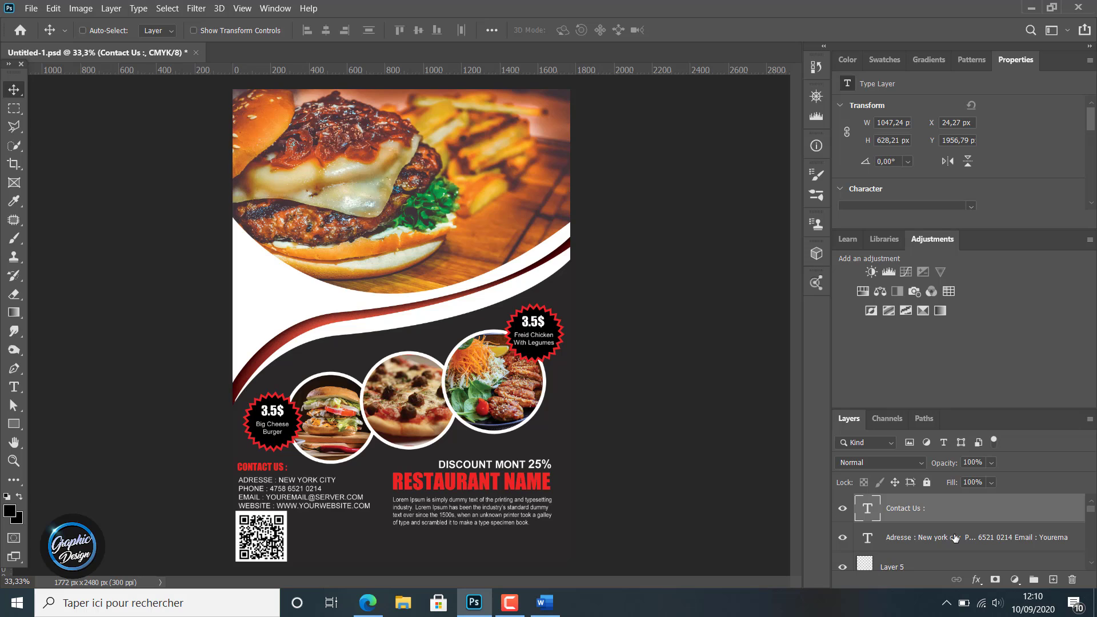
pyautogui.keyDown('ctrl'); pyautogui.click(955, 538); pyautogui.keyUp('ctrl')
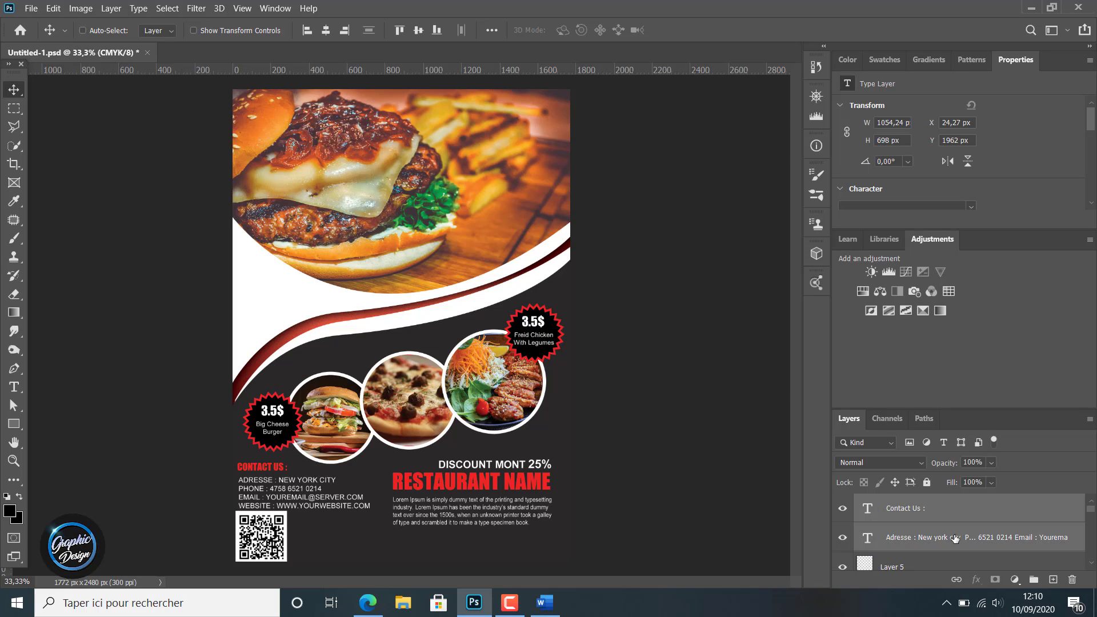
pyautogui.press('Up')
pyautogui.press('Up')
pyautogui.press('Up')
pyautogui.press('Up')
pyautogui.press('Up')
pyautogui.press('Up')
pyautogui.press('Up')
pyautogui.press('Up')
pyautogui.press('Up')
pyautogui.press('Up')
pyautogui.press('Up')
pyautogui.press('Up')
pyautogui.press('Up')
pyautogui.press('Up')
pyautogui.press('Up')
pyautogui.press('Up')
pyautogui.press('Up')
pyautogui.press('Up')
pyautogui.press('Up')
pyautogui.press('Up')
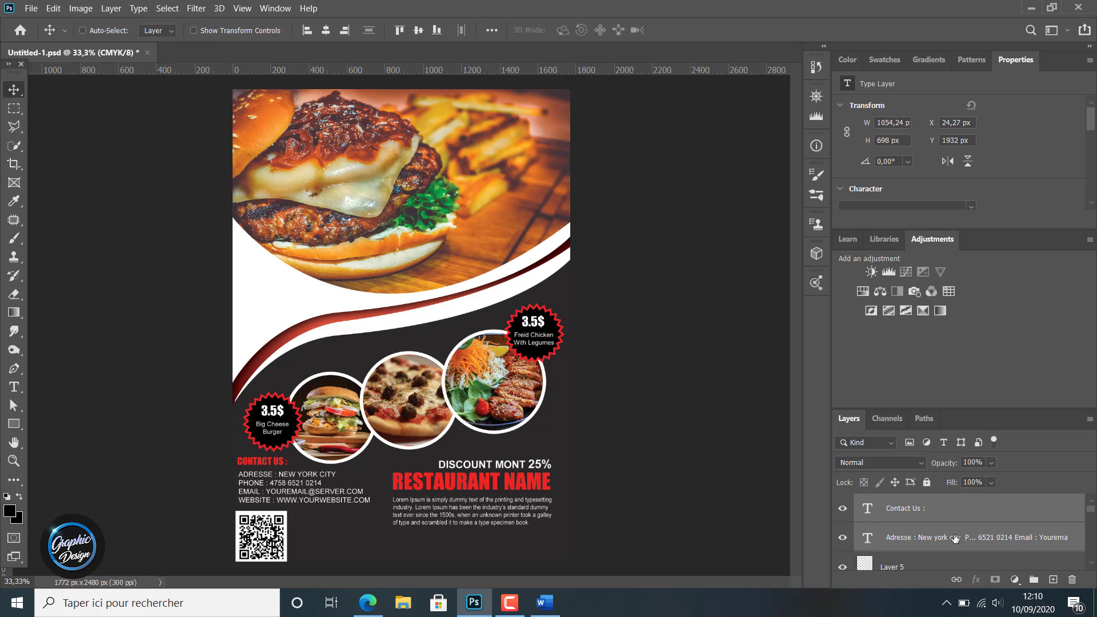
pyautogui.press('Up')
pyautogui.press('Up')
pyautogui.press('Up')
pyautogui.press('Up')
pyautogui.press('Up')
pyautogui.press('Up')
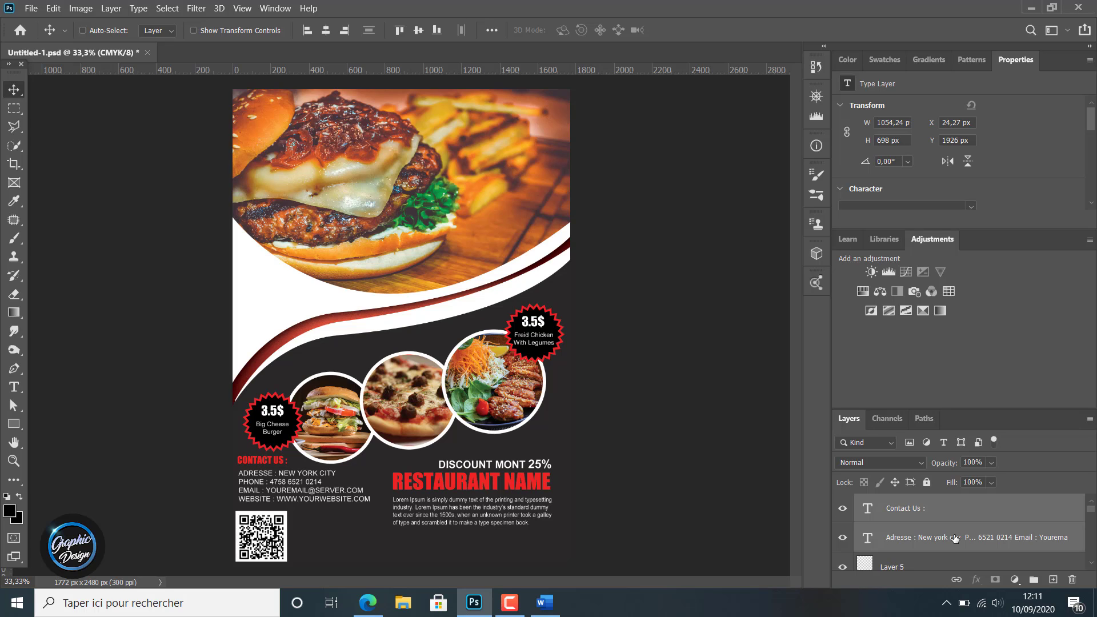
# - Move the QR code and its white square together to the right until the square is at X 49 px
pyautogui.scroll(-1, 936, 508)
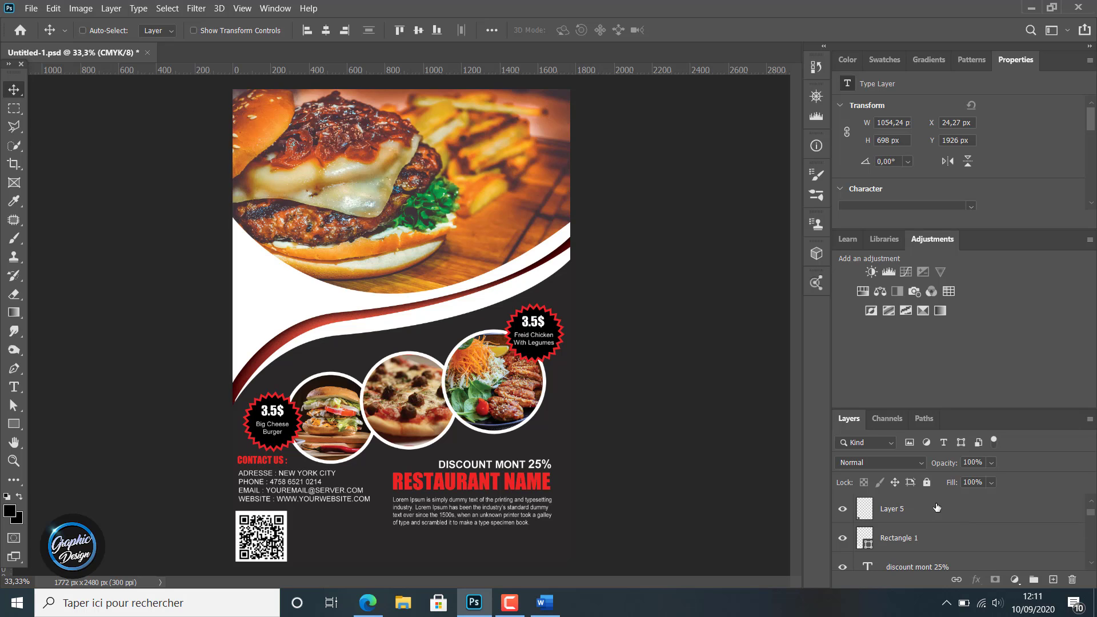
pyautogui.click(936, 508)
pyautogui.keyDown('ctrl'); pyautogui.click(940, 531); pyautogui.keyUp('ctrl')
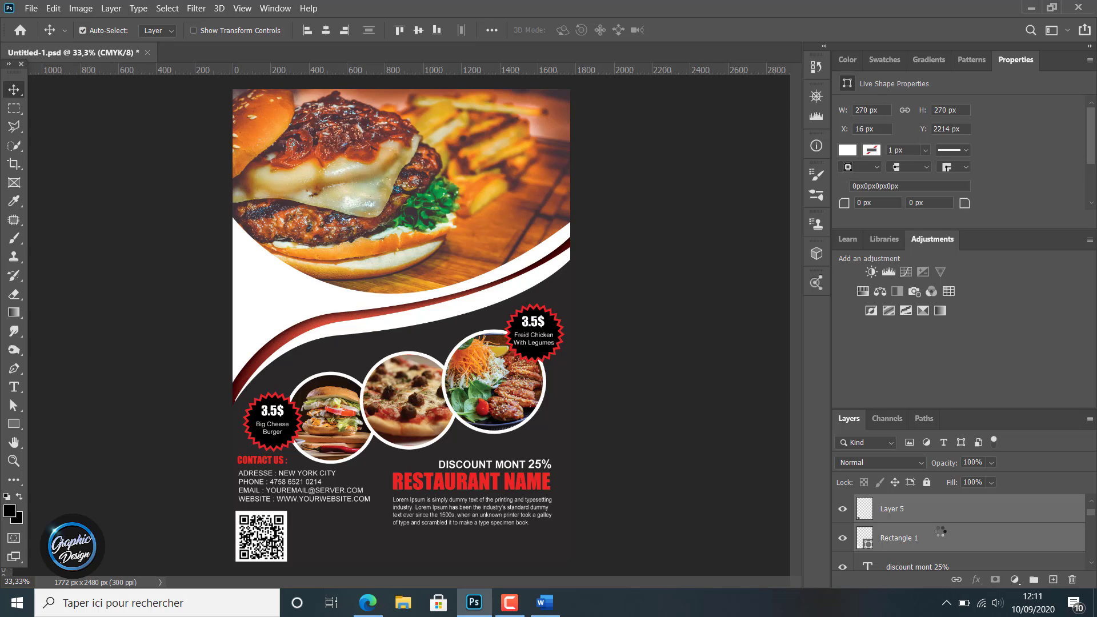
pyautogui.press('Right')
pyautogui.press('Right')
pyautogui.press('Right')
pyautogui.press('Right')
pyautogui.press('Right')
pyautogui.press('Right')
pyautogui.press('Right')
pyautogui.press('Right')
pyautogui.press('Right')
pyautogui.press('Right')
pyautogui.press('Right')
pyautogui.press('Right')
pyautogui.press('Right')
pyautogui.press('Right')
pyautogui.press('Right')
pyautogui.press('Right')
pyautogui.press('Right')
pyautogui.press('Right')
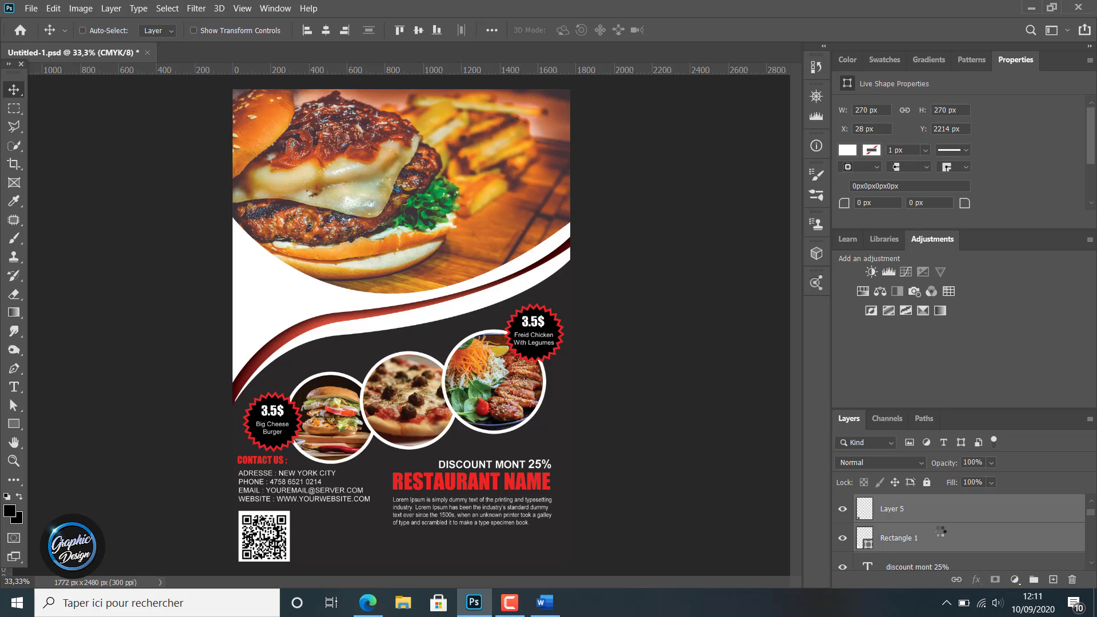
pyautogui.press('Right')
pyautogui.press('Right')
pyautogui.press('Right')
pyautogui.press('Right')
pyautogui.press('Right')
pyautogui.press('Right')
pyautogui.press('Right')
pyautogui.press('Right')
pyautogui.press('Right')
pyautogui.press('Right')
pyautogui.press('Right')
pyautogui.press('Right')
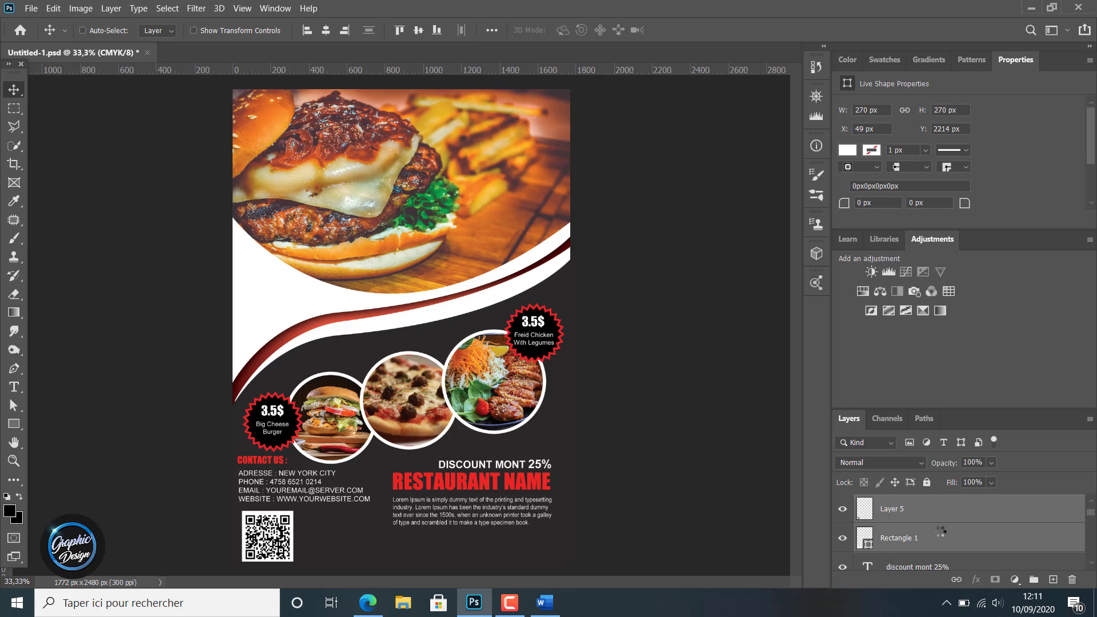
# - Centre the QR code horizontally on its white square by nudging it to X 59 px
pyautogui.click(925, 513)
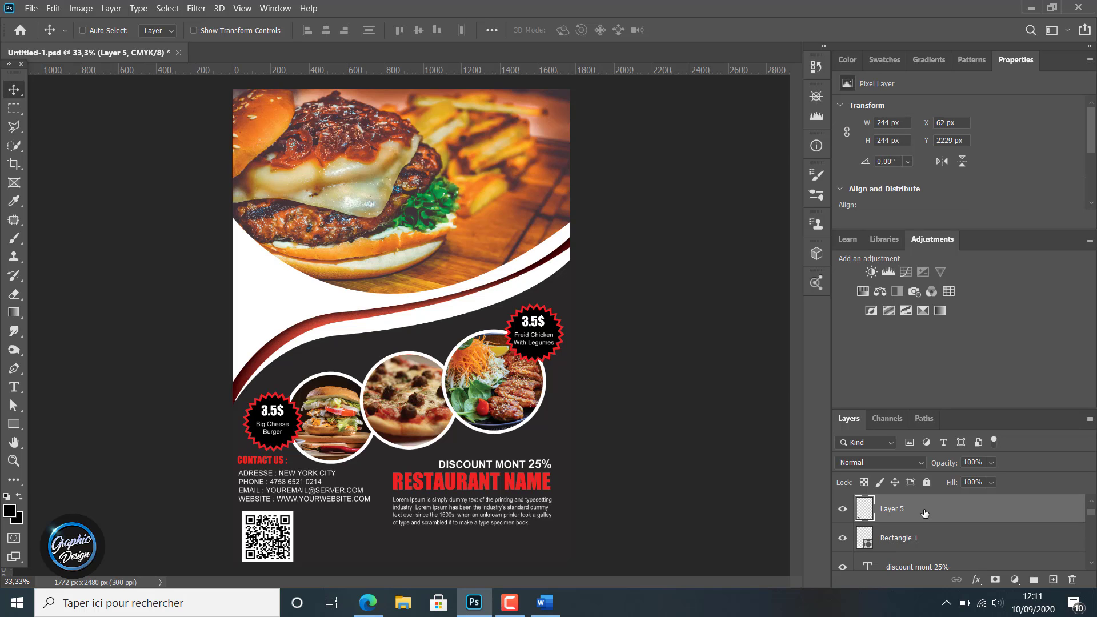
pyautogui.press('Left')
pyautogui.press('Left')
pyautogui.press('Left')
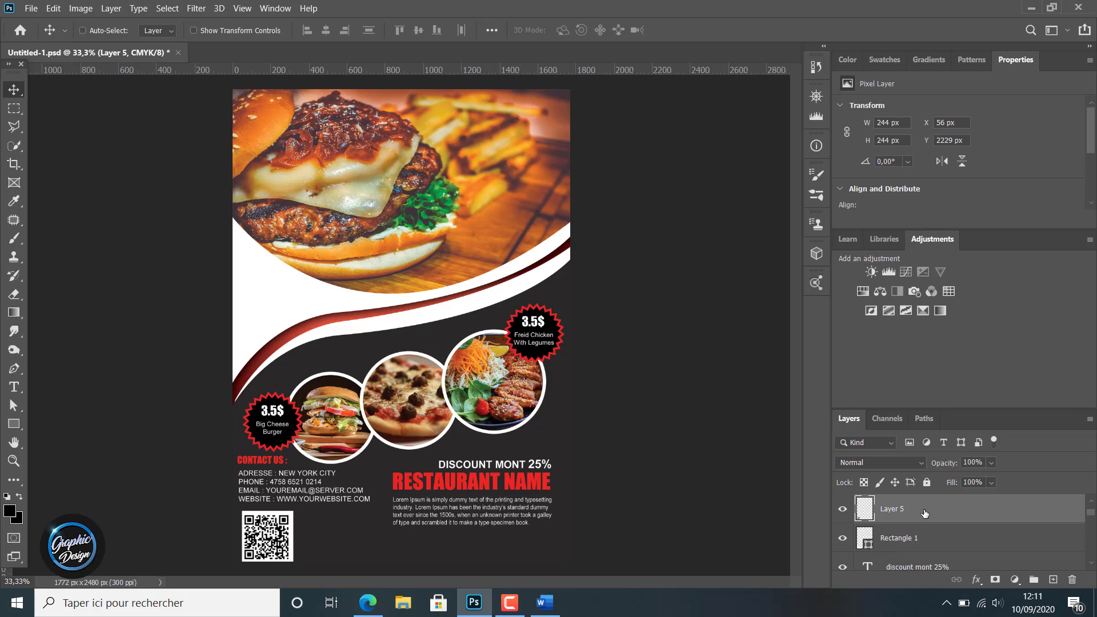
pyautogui.press('Right')
pyautogui.press('Right')
pyautogui.press('Right')
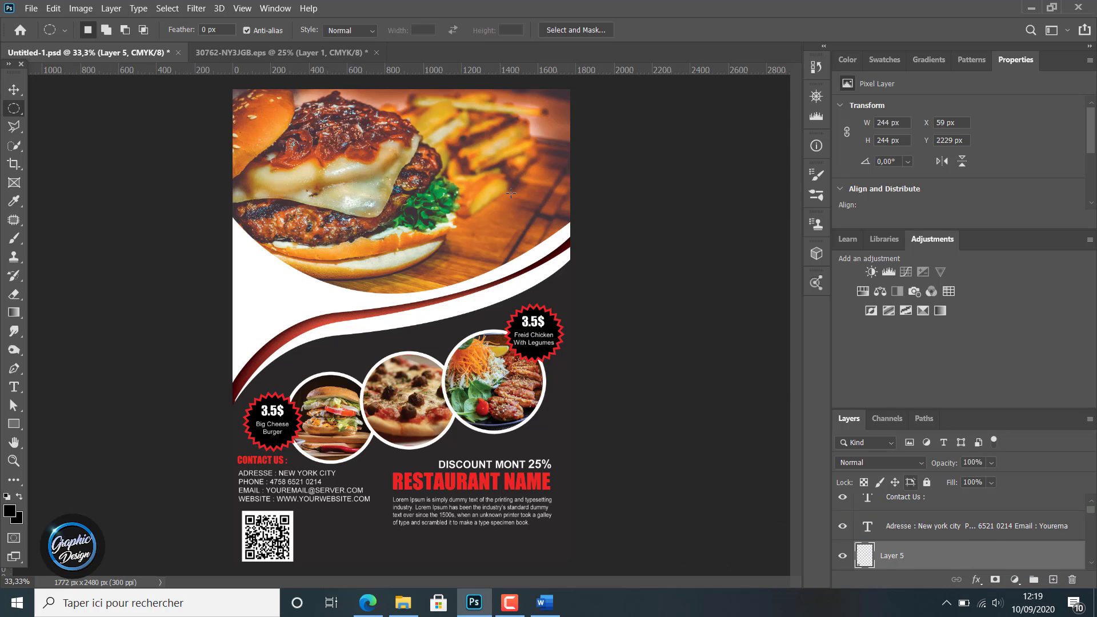
# - In 30762-NY3JGB.eps, clear the old selection, make a 1504 px circular selection around the crown logo with crossed cutlery, and copy it
pyautogui.click(303, 53)
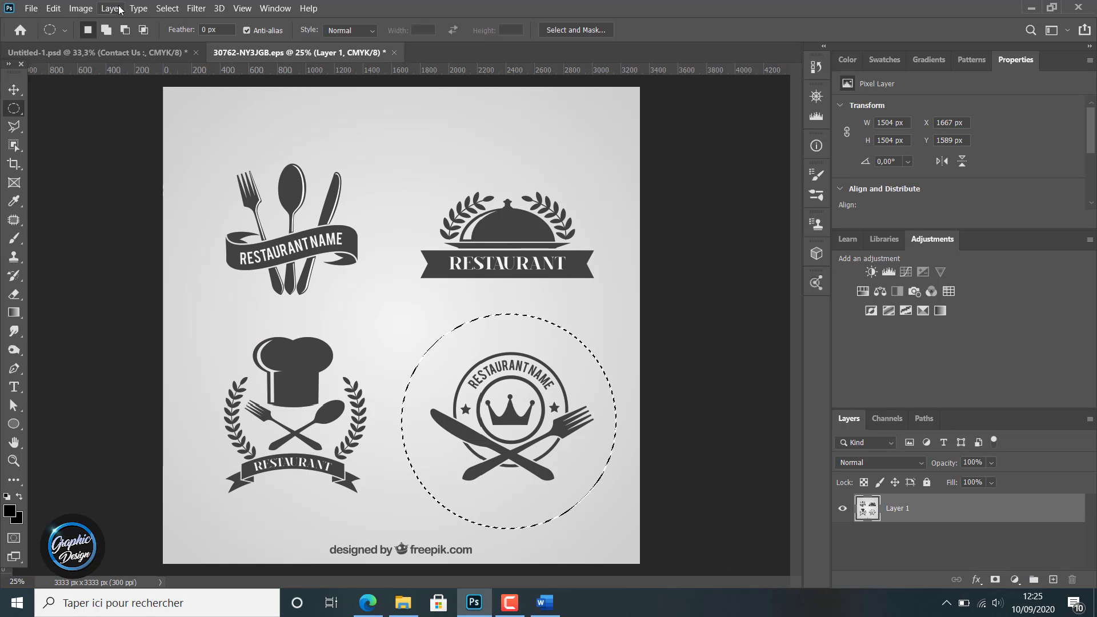
pyautogui.click(168, 8)
pyautogui.click(179, 37)
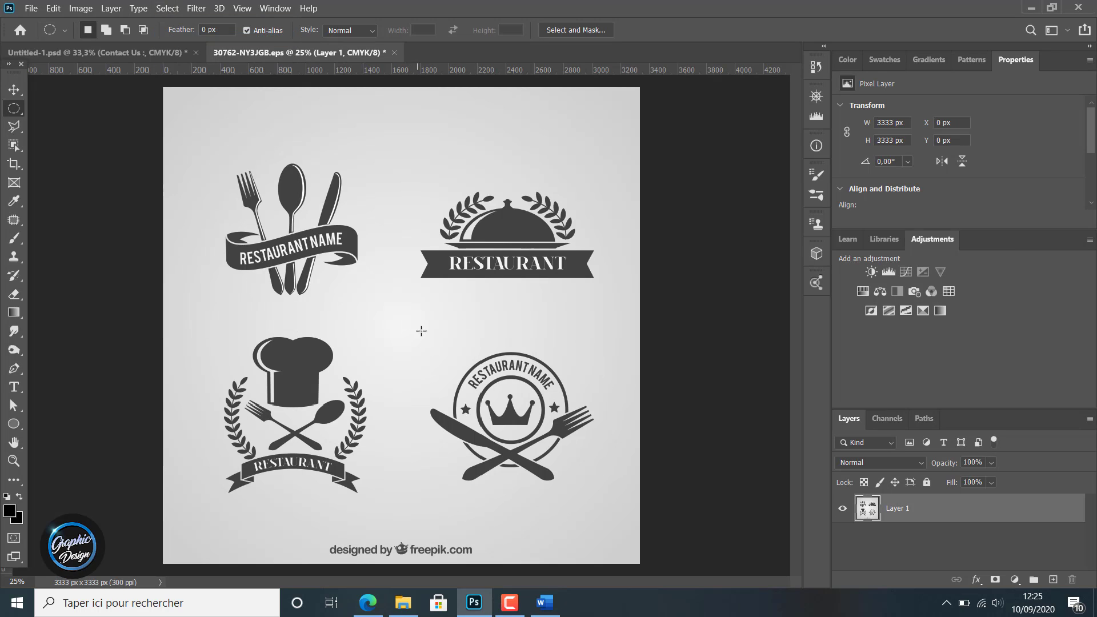
pyautogui.moveTo(417, 322); pyautogui.dragTo(631, 563)
pyautogui.moveTo(582, 381)
pyautogui.mouseDown()
pyautogui.moveTo(563, 378)
pyautogui.moveTo(574, 400)
pyautogui.moveTo(572, 374)
pyautogui.mouseUp()
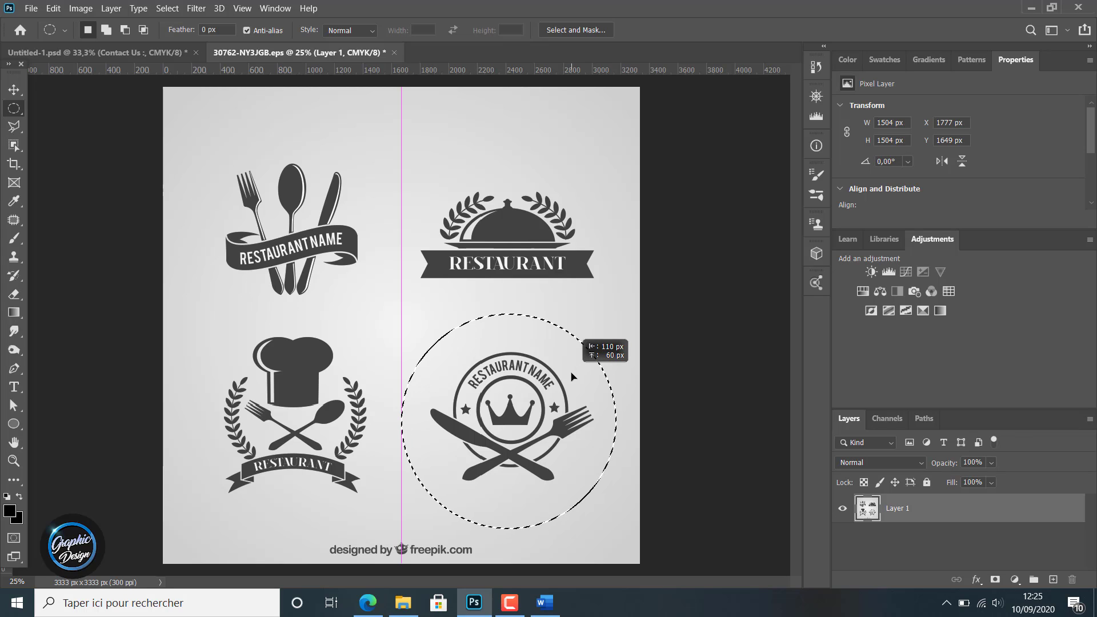
pyautogui.hotkey('ctrl', 'c')
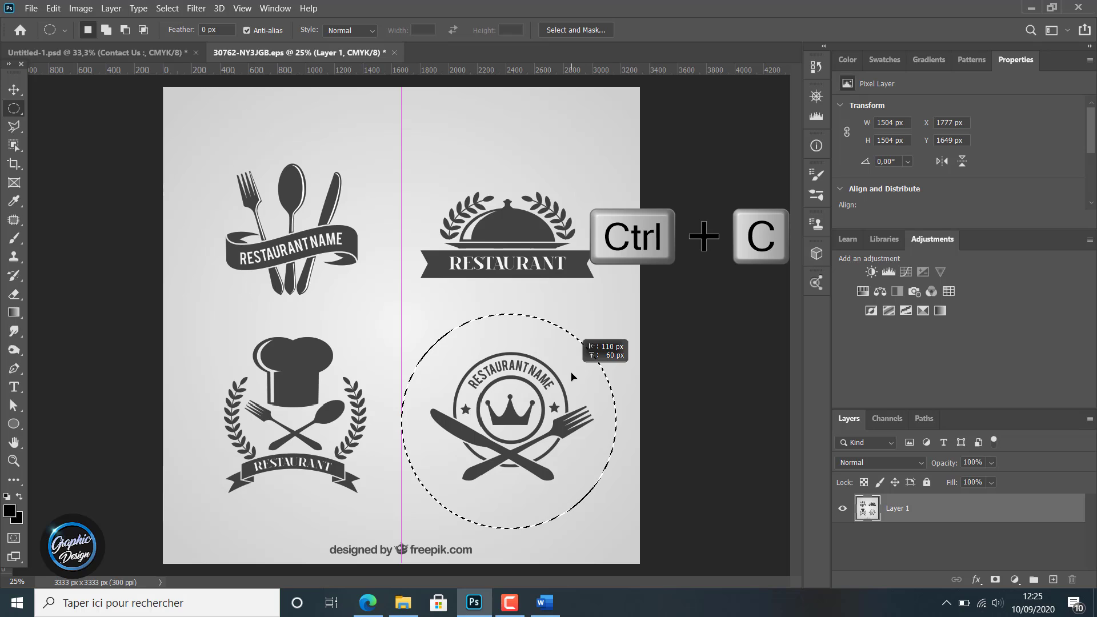
pyautogui.moveTo(571, 376); pyautogui.dragTo(571, 377)
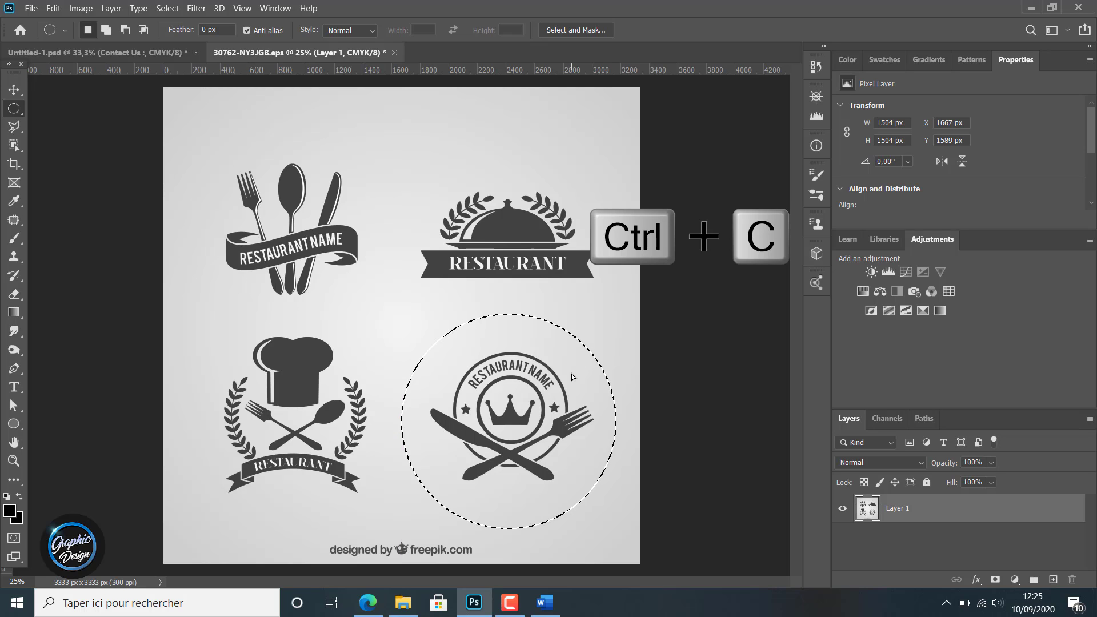
# - Paste the copied circular logo into the Untitled-1.psd flyer and convert its layer to a smart object
pyautogui.click(143, 52)
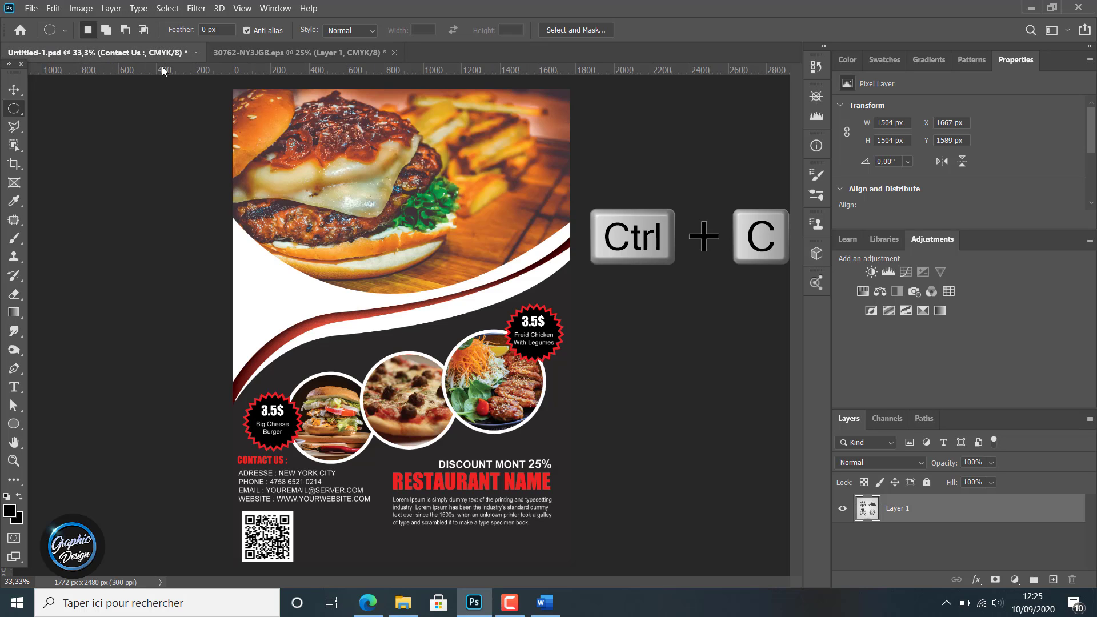
pyautogui.hotkey('ctrl', 'v')
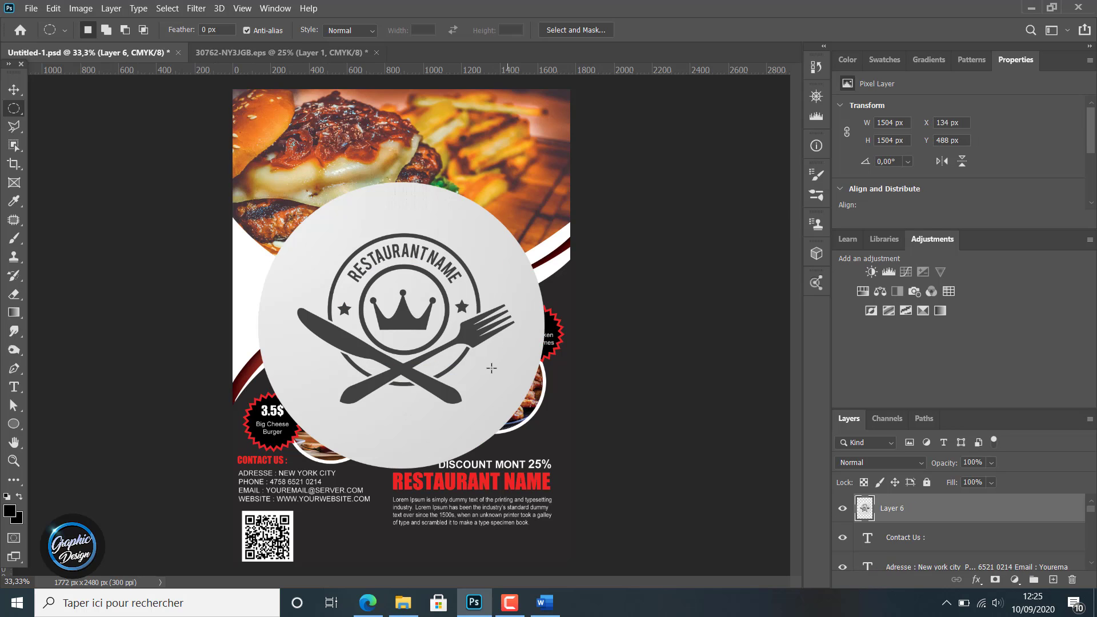
pyautogui.rightClick(930, 519)
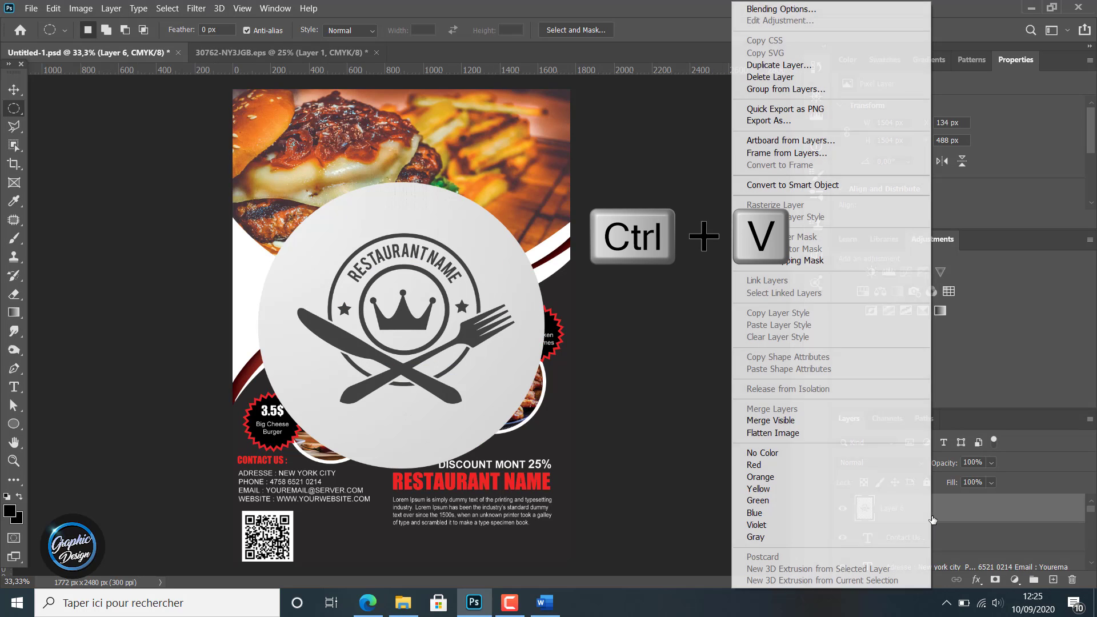
pyautogui.click(847, 190)
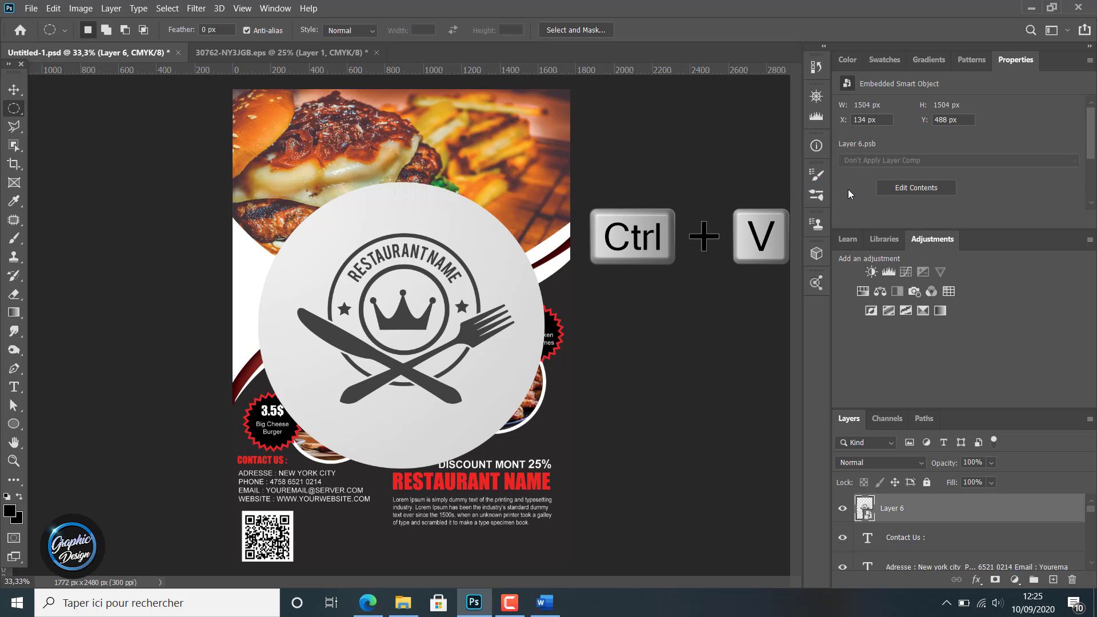
# - Scale the circular logo down proportionally to 46.48%
pyautogui.hotkey('ctrl', 't')
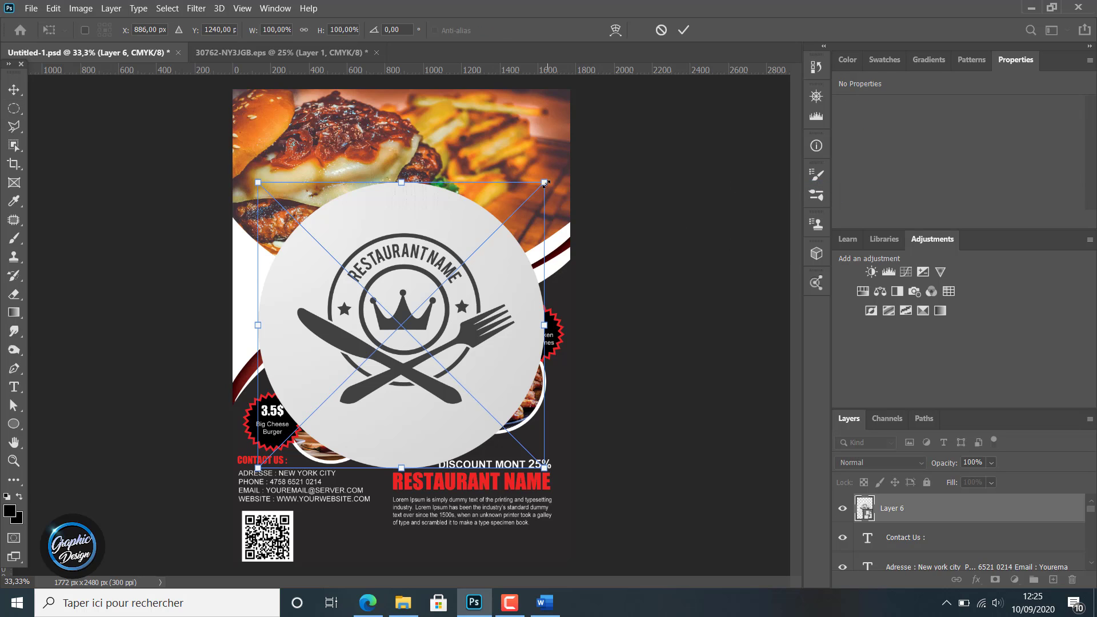
pyautogui.moveTo(545, 182); pyautogui.dragTo(394, 336)
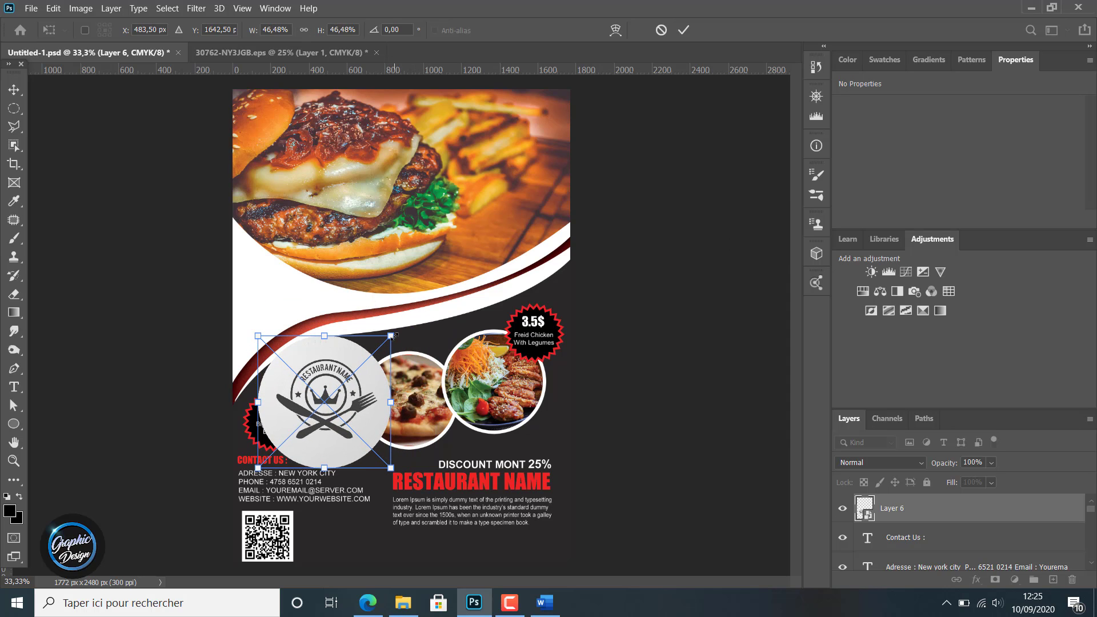
pyautogui.click(683, 30)
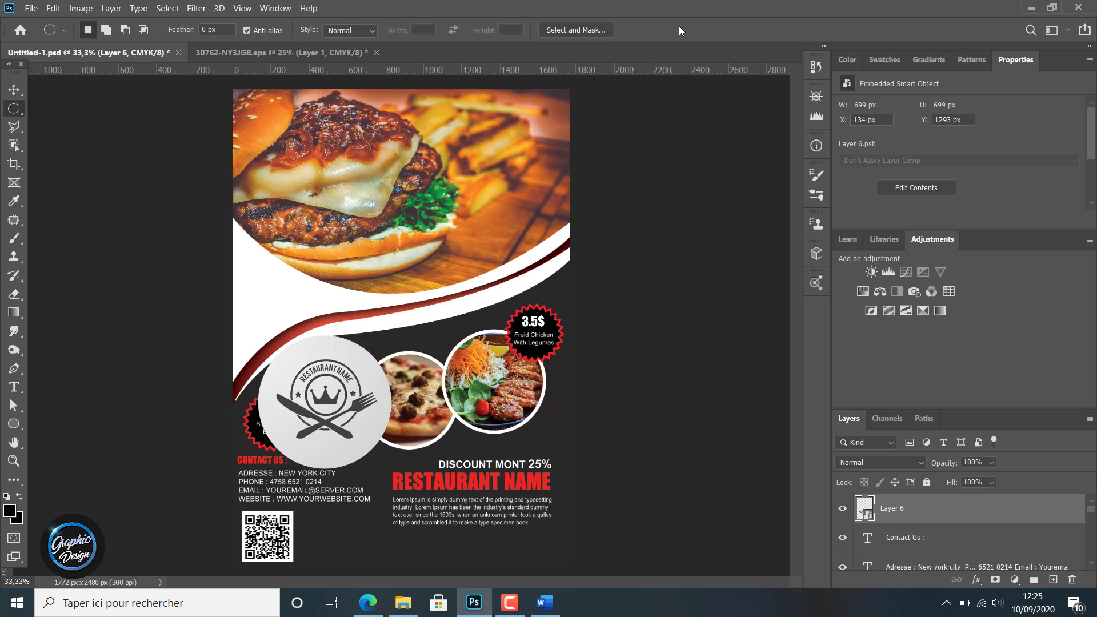
# - Add a white outside Stroke of 27 px to the circular logo
pyautogui.click(976, 580)
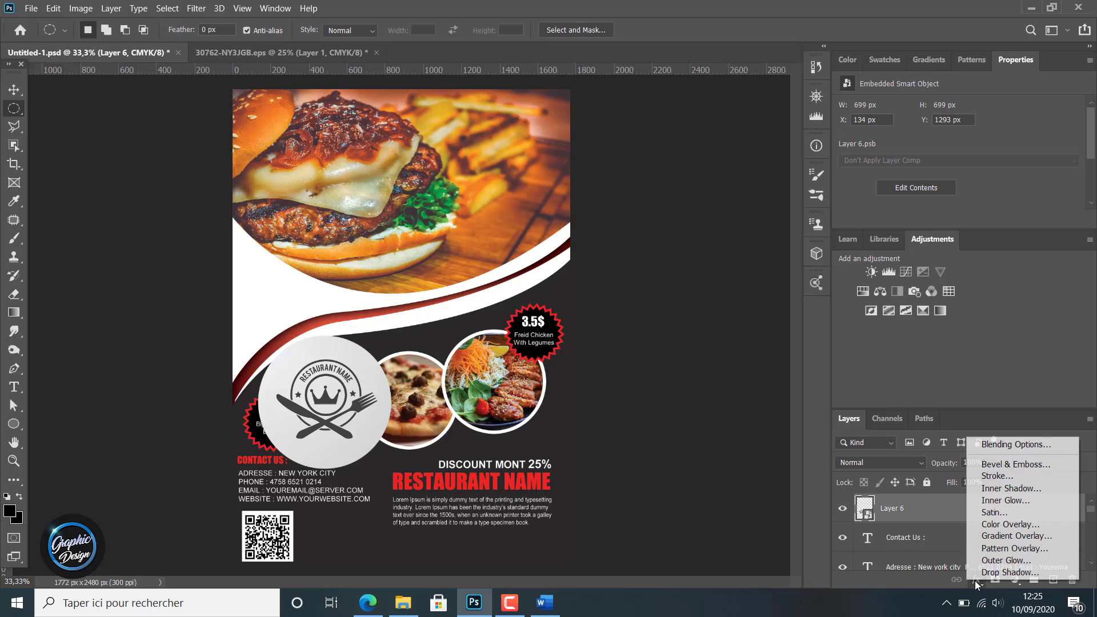
pyautogui.click(996, 479)
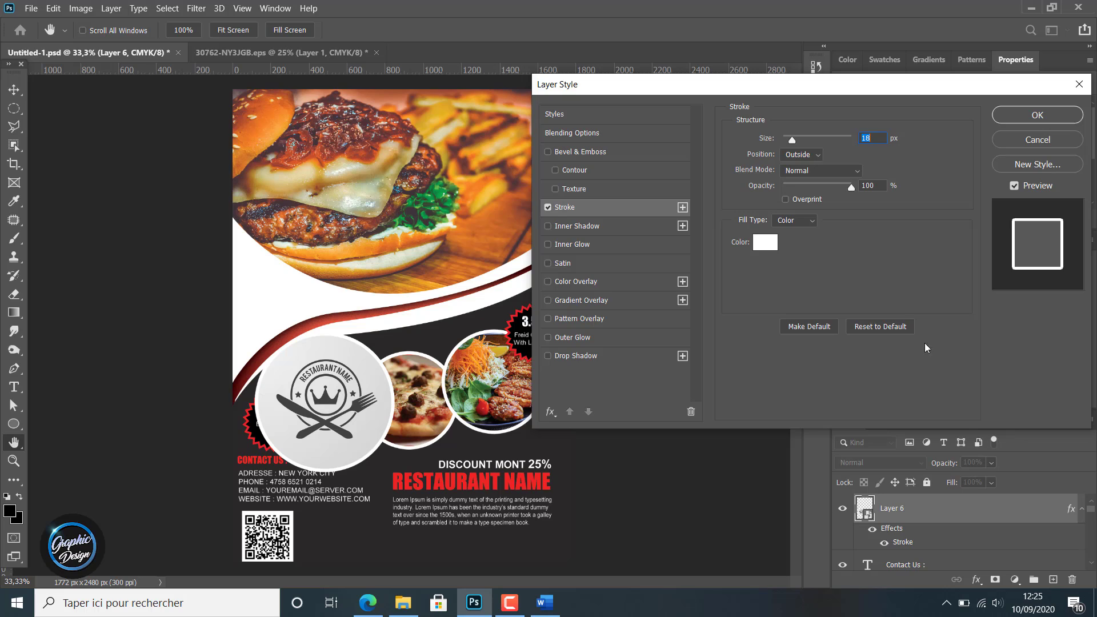
pyautogui.moveTo(791, 137); pyautogui.dragTo(794, 137)
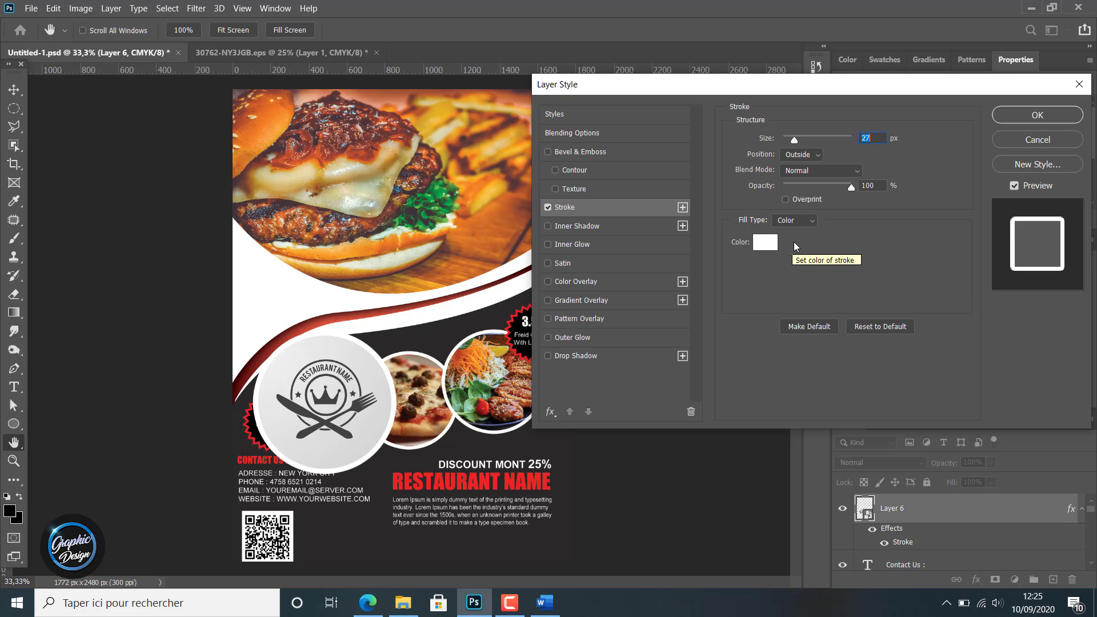
pyautogui.click(1031, 115)
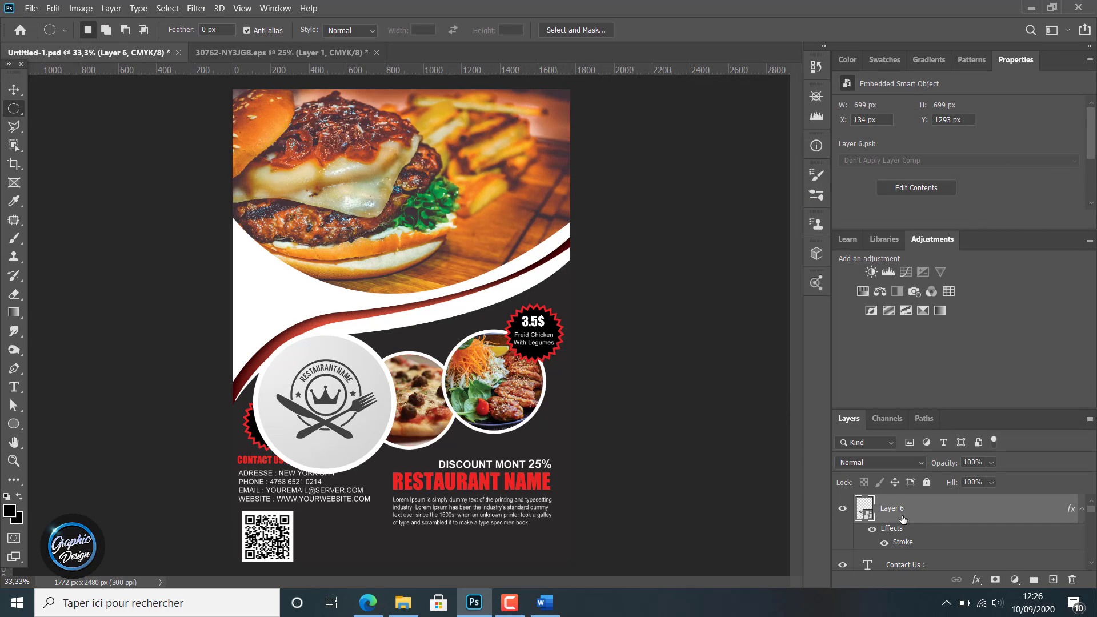
# - Shrink the stroked logo proportionally to 26.20%
pyautogui.hotkey('ctrl', 't')
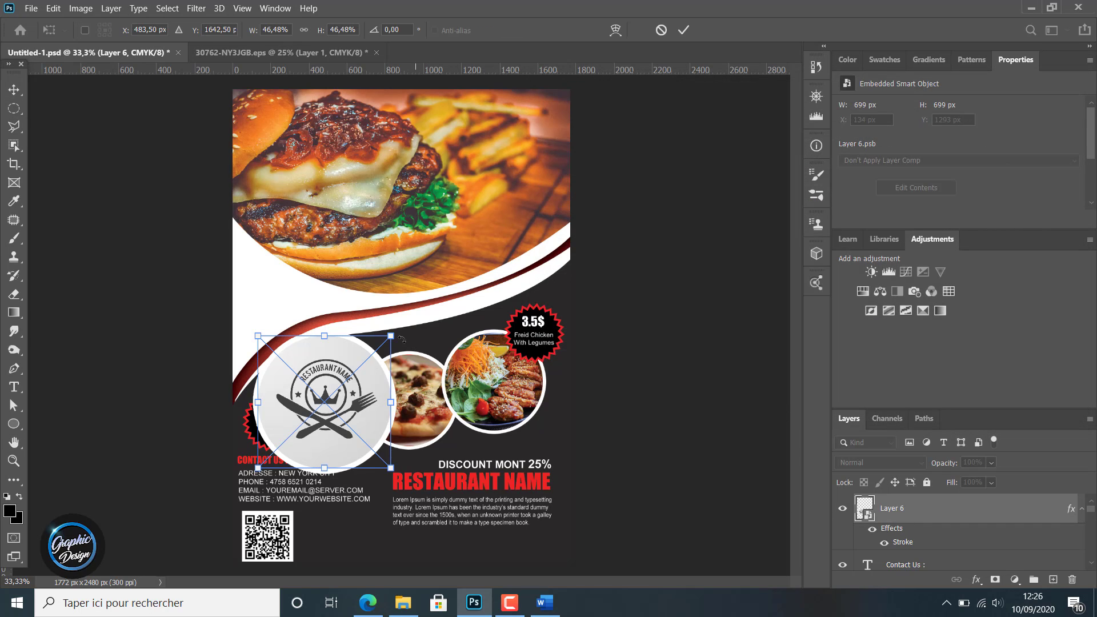
pyautogui.moveTo(391, 336); pyautogui.dragTo(374, 349)
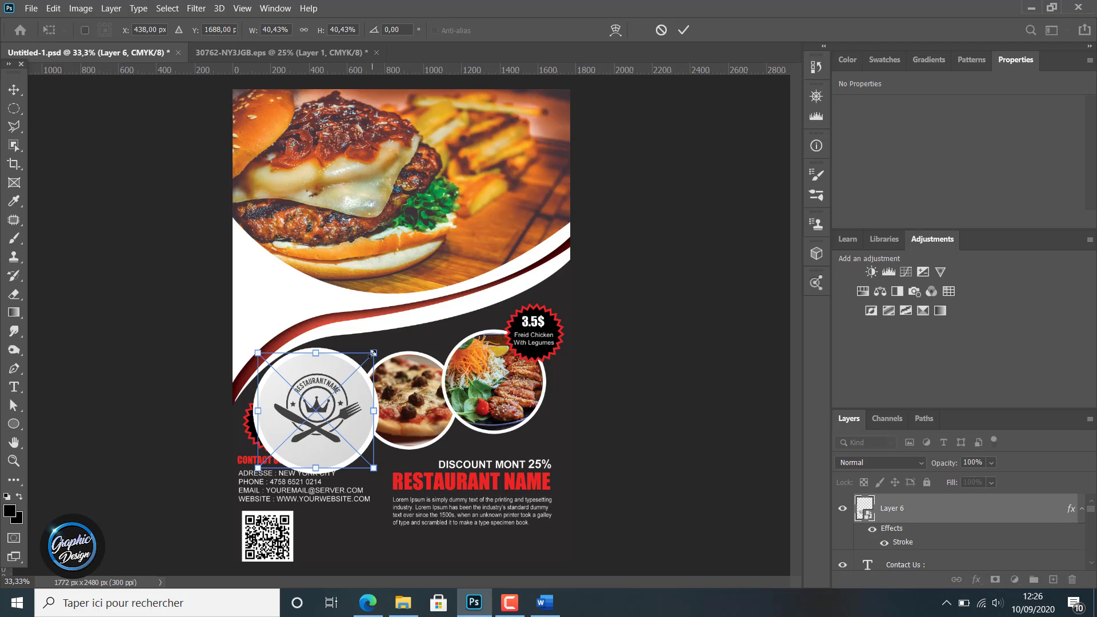
pyautogui.moveTo(373, 353); pyautogui.dragTo(331, 393)
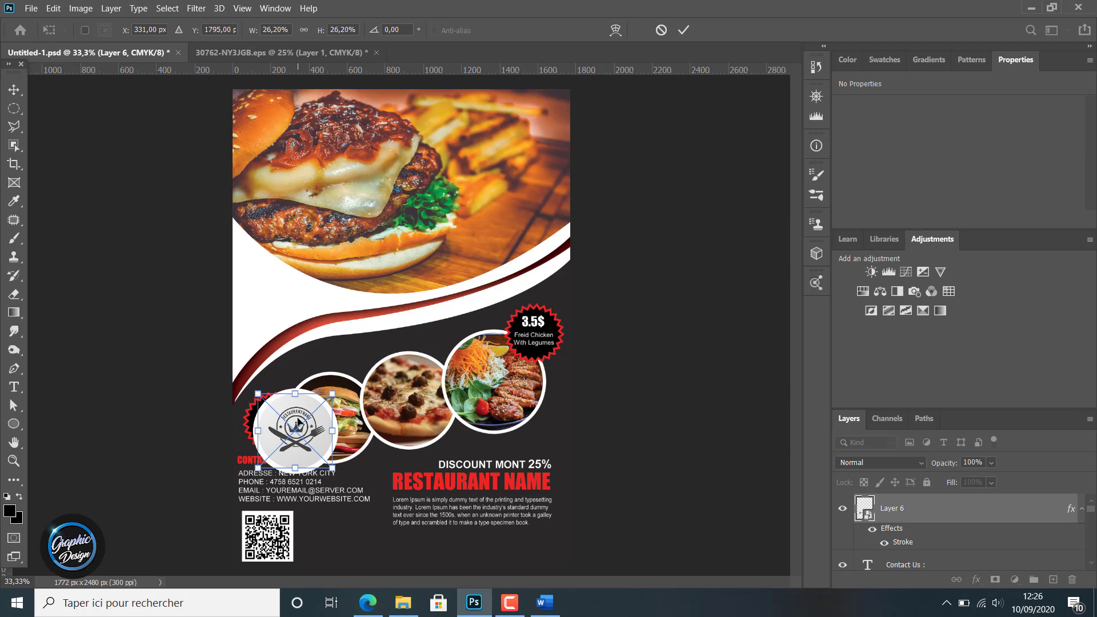
pyautogui.click(683, 29)
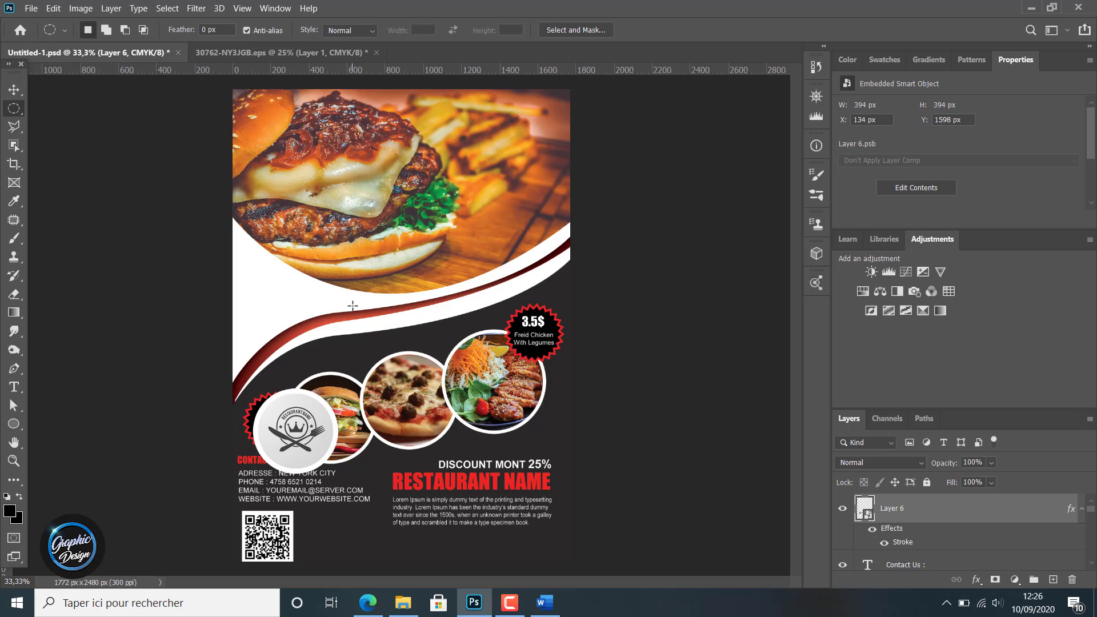
# - Scale the logo down to 312 × 312 px and place it in the flyer's upper-right corner at X 1431 px, Y 60 px
pyautogui.click(14, 90)
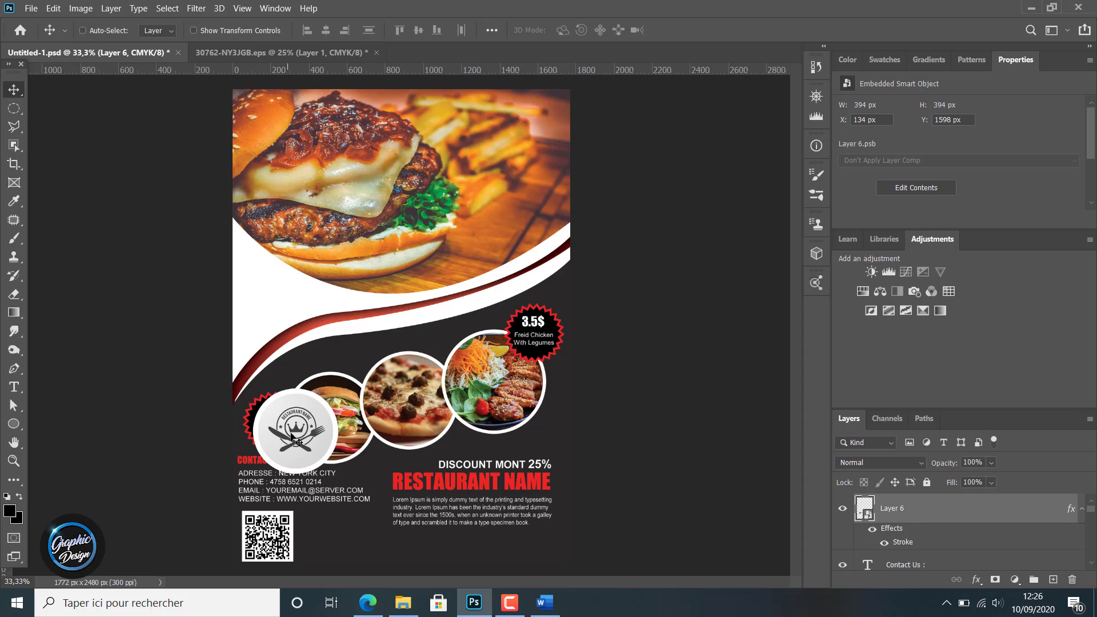
pyautogui.moveTo(292, 439); pyautogui.dragTo(393, 146)
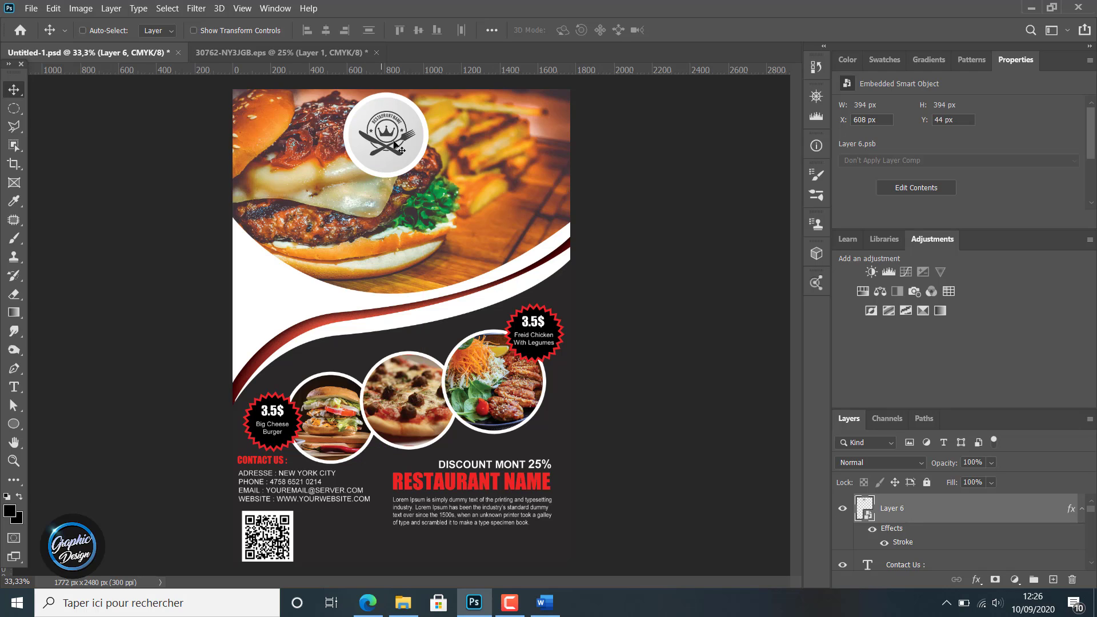
pyautogui.hotkey('ctrl', 't')
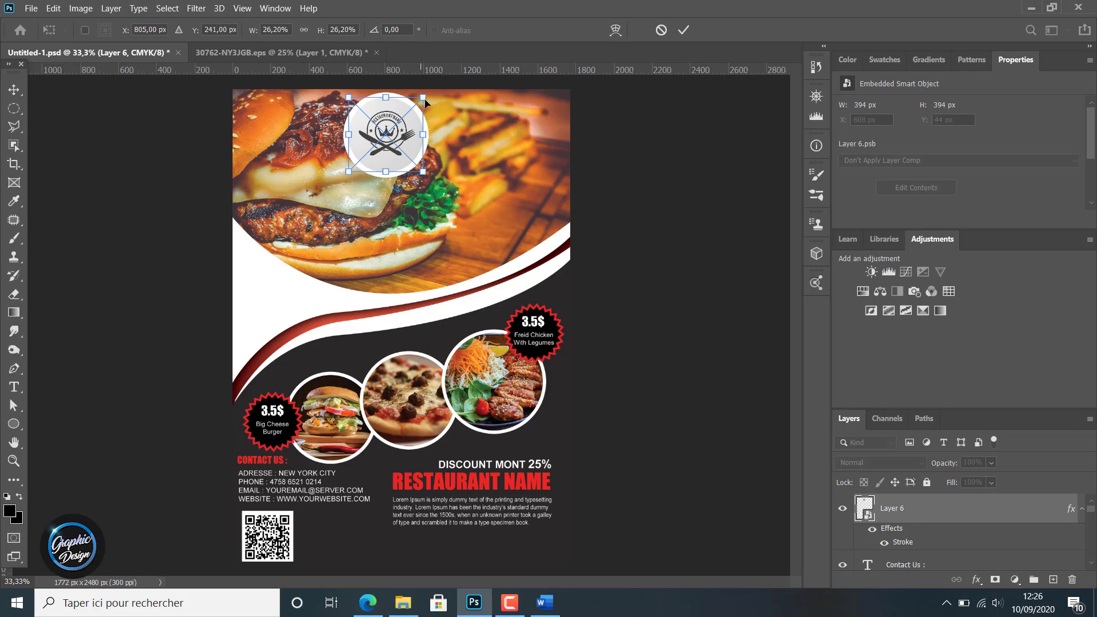
pyautogui.moveTo(424, 101); pyautogui.dragTo(406, 114)
pyautogui.click(682, 31)
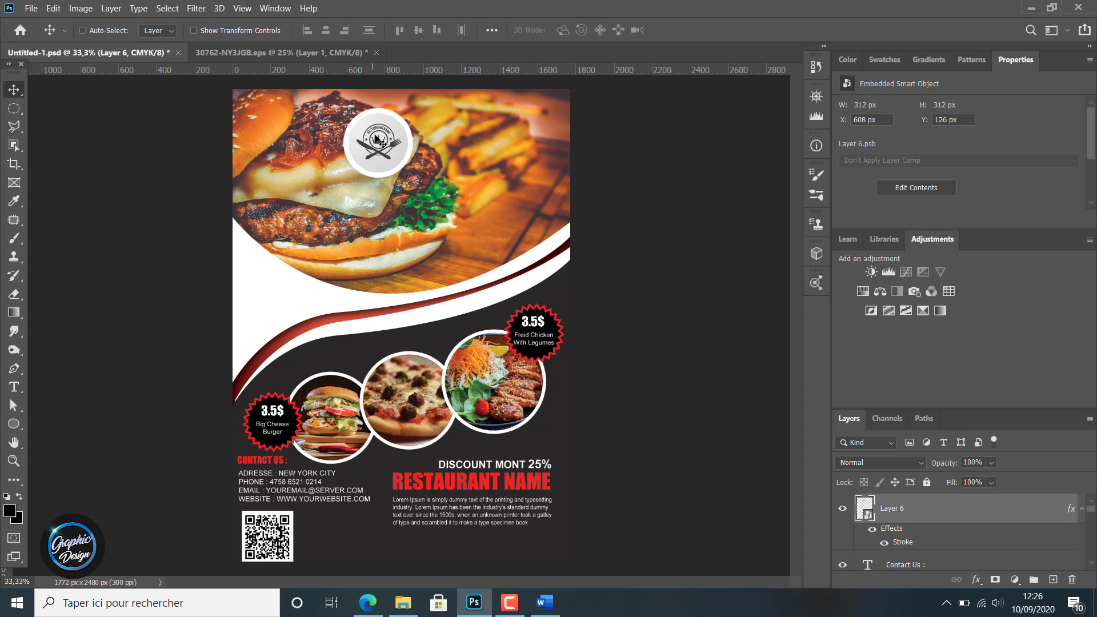
pyautogui.moveTo(387, 146); pyautogui.dragTo(532, 123)
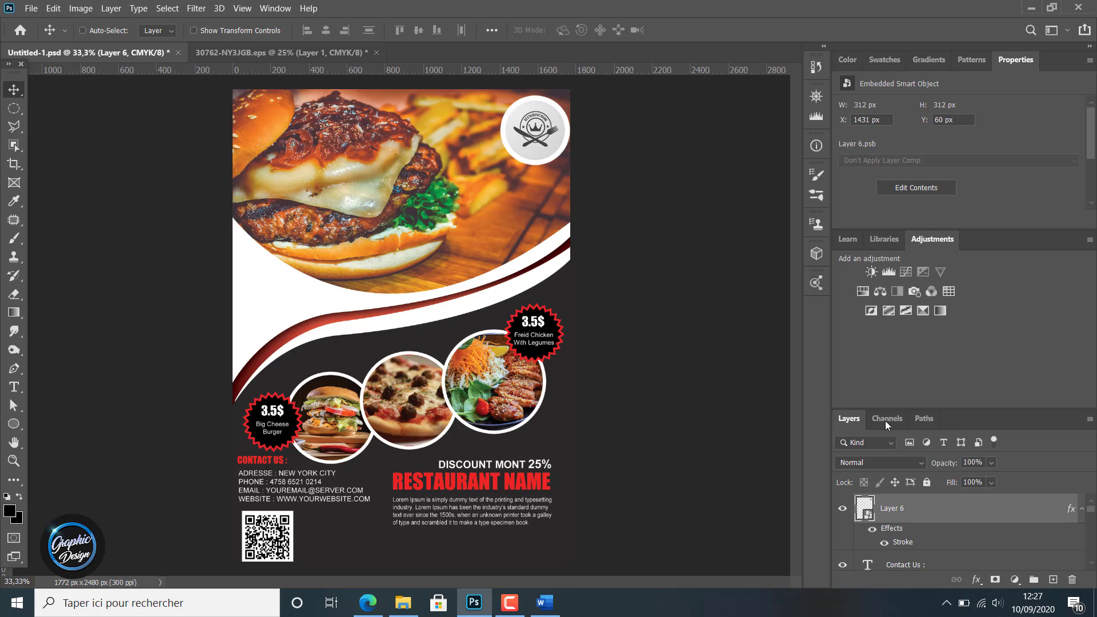
# - Try a Color Overlay on the circular logo in the red #c44534 sampled from the flyer's curved band
pyautogui.click(977, 579)
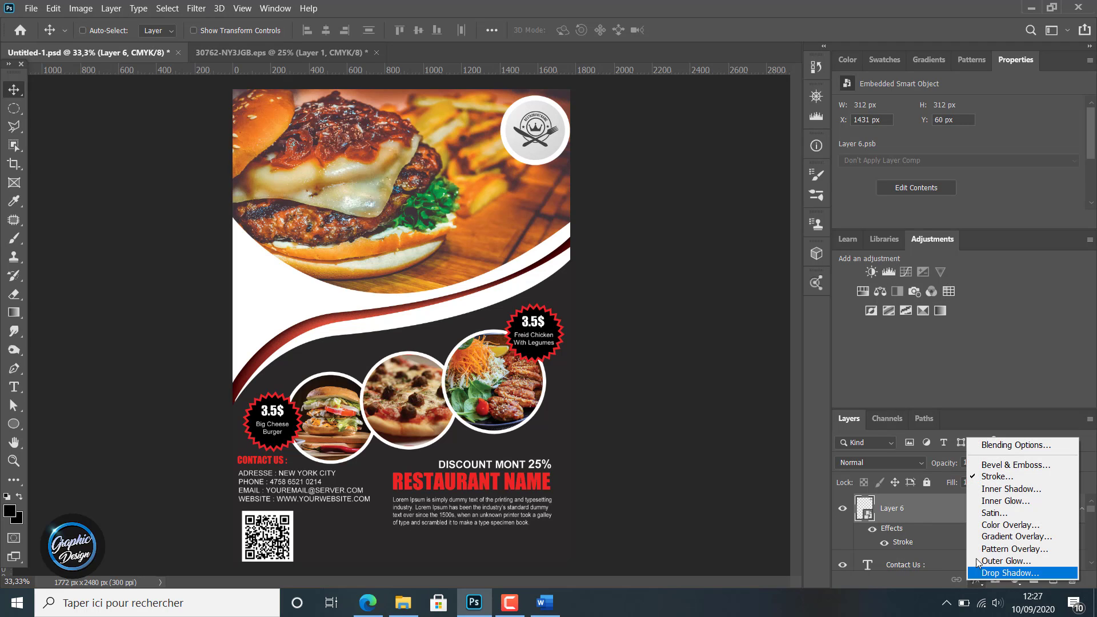
pyautogui.click(997, 526)
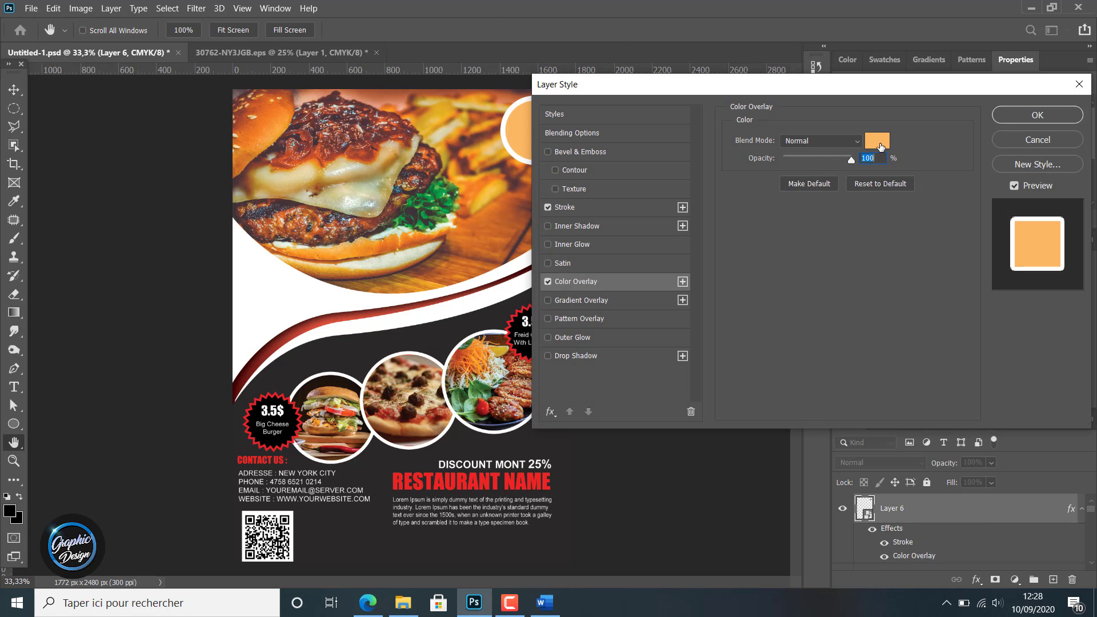
pyautogui.click(880, 148)
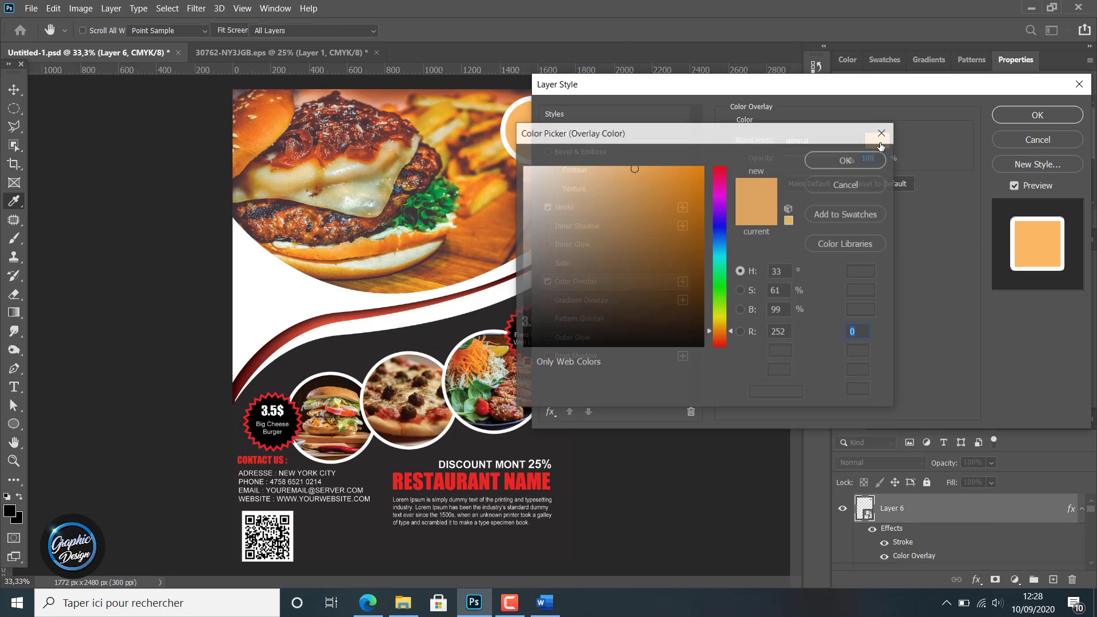
pyautogui.click(313, 322)
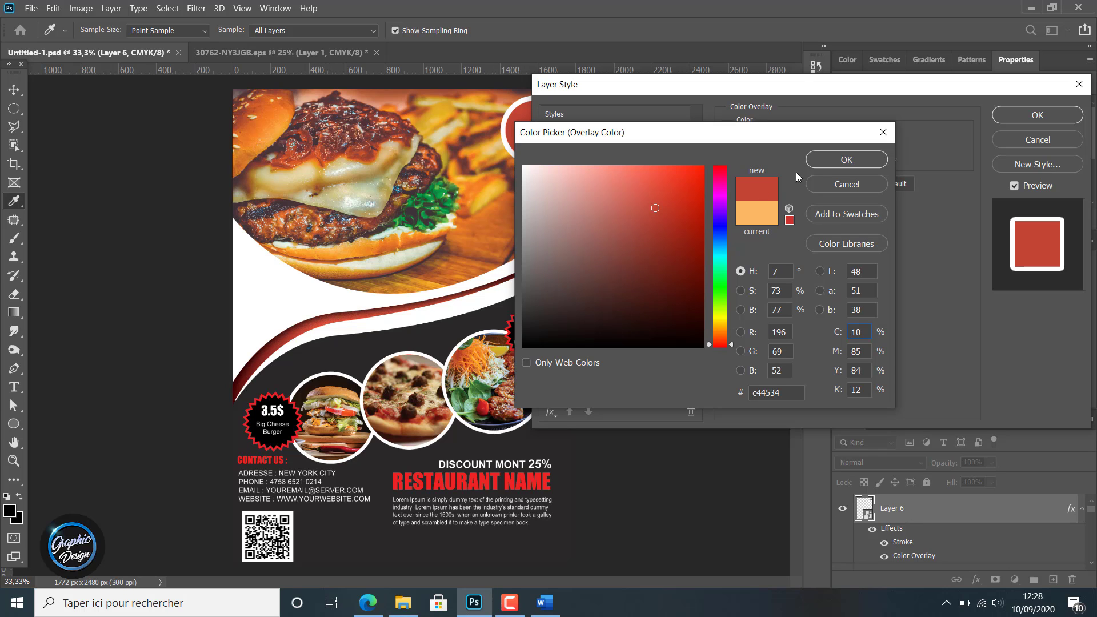
pyautogui.click(834, 161)
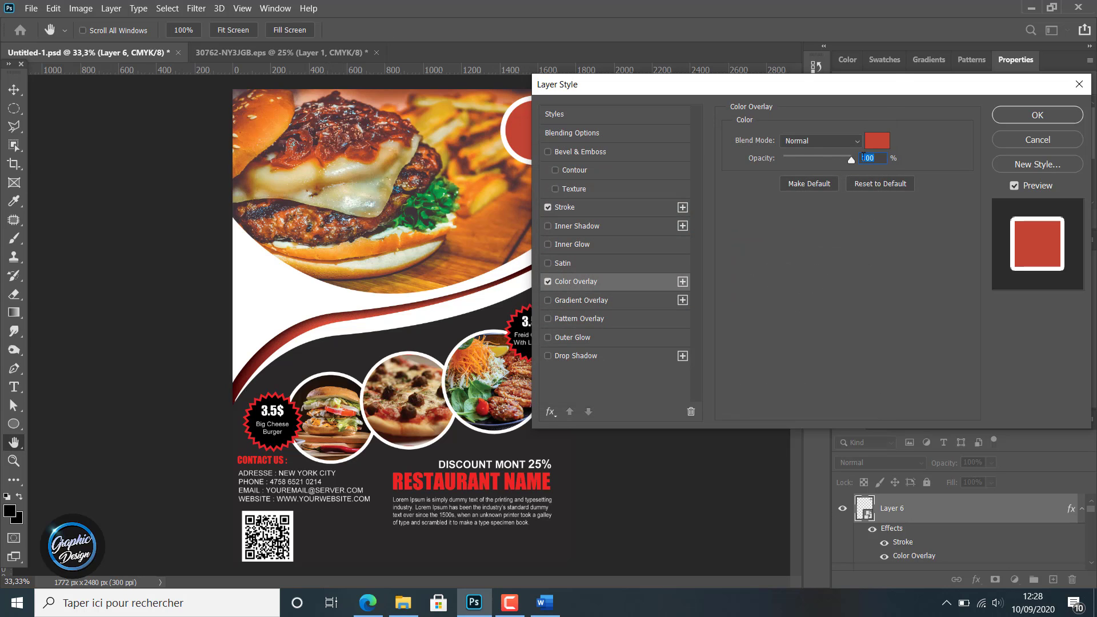
# - Try lower opacities such as 50% and 29% for the logo's Color Overlay, and return it to 100%
pyautogui.moveTo(844, 162); pyautogui.dragTo(817, 161)
pyautogui.moveTo(916, 92); pyautogui.dragTo(898, 295)
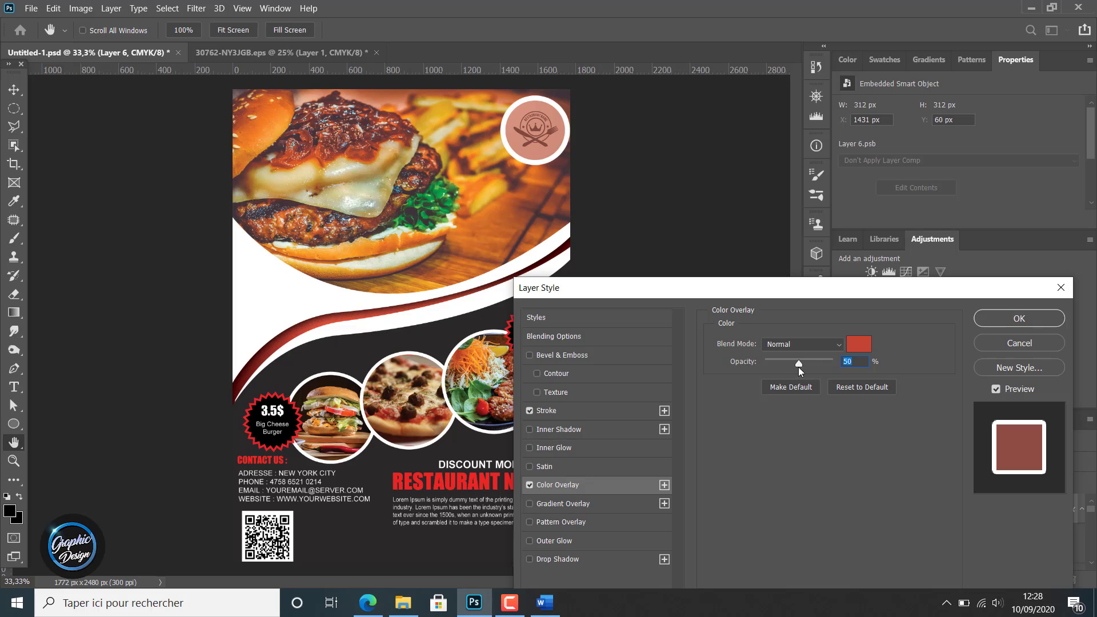
pyautogui.moveTo(798, 366); pyautogui.dragTo(788, 367)
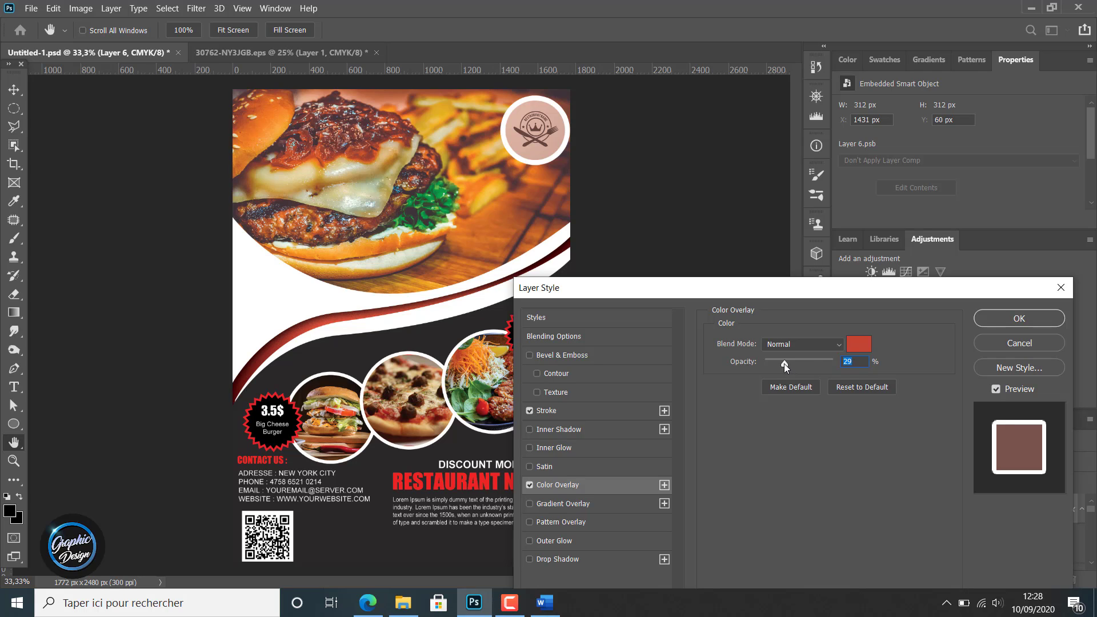
pyautogui.moveTo(784, 363); pyautogui.dragTo(838, 366)
# - Try the Dissolve blend mode on the logo's Color Overlay, restore Normal, and lower the opacity to 25%
pyautogui.click(800, 344)
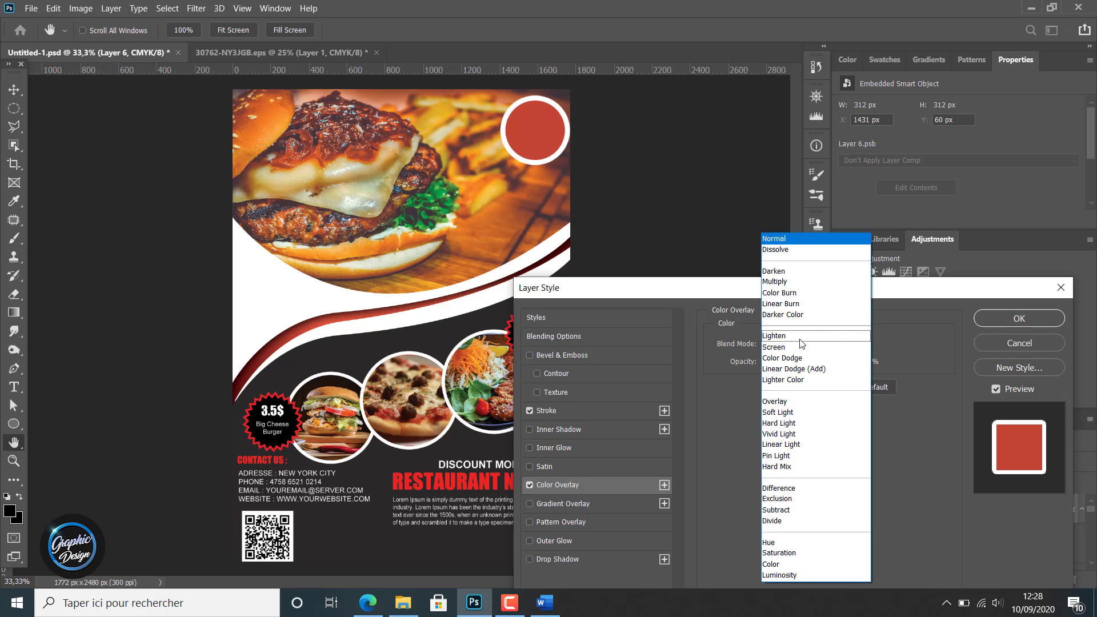
pyautogui.click(798, 250)
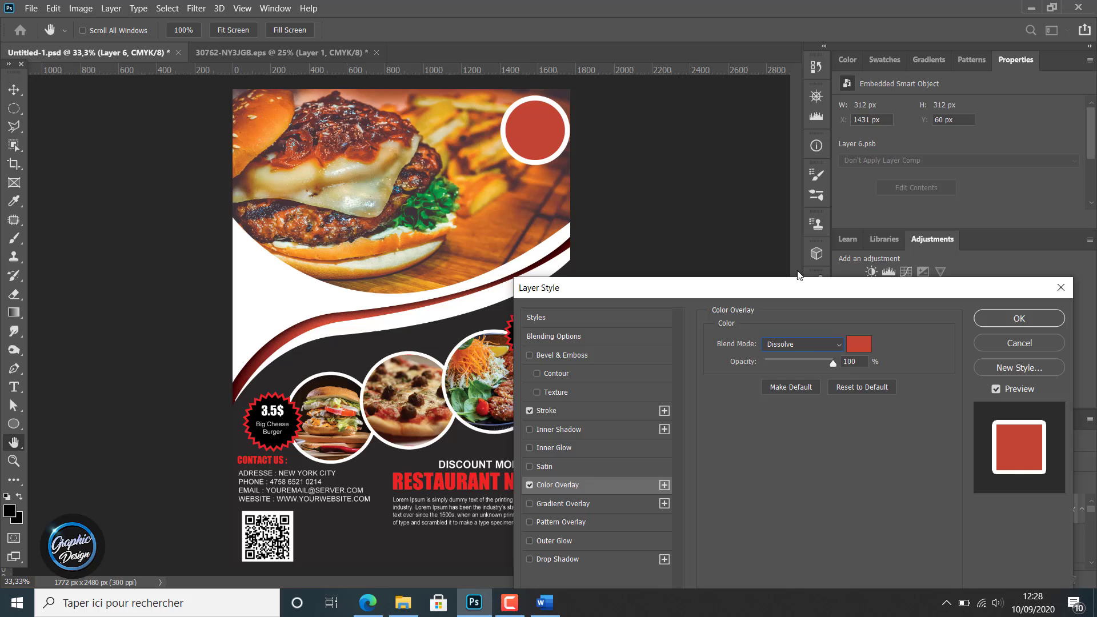
pyautogui.click(806, 343)
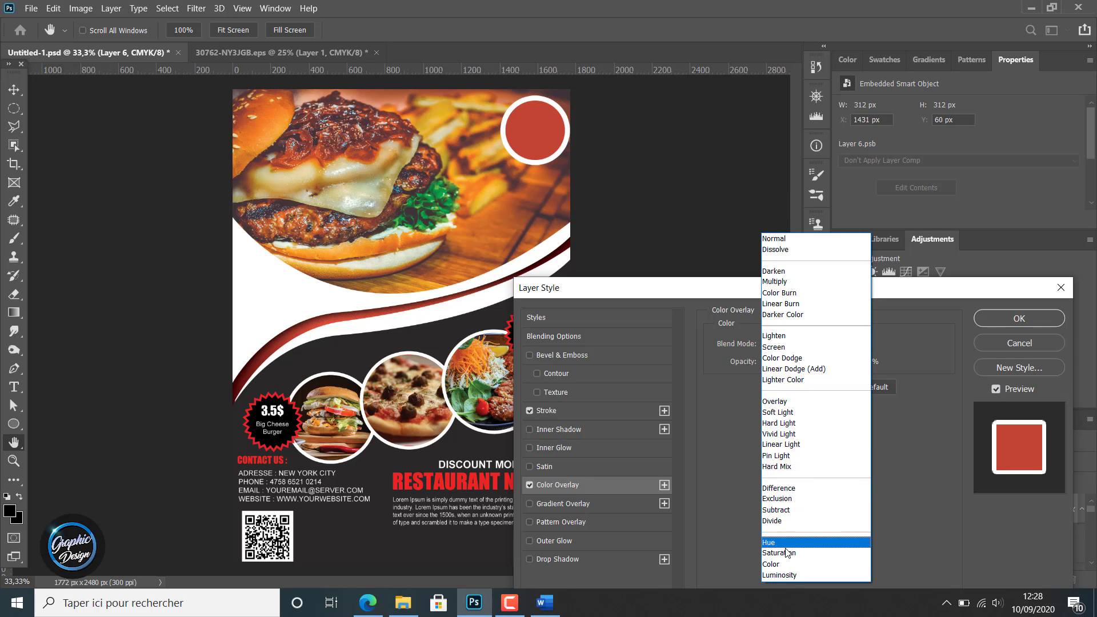
pyautogui.click(902, 345)
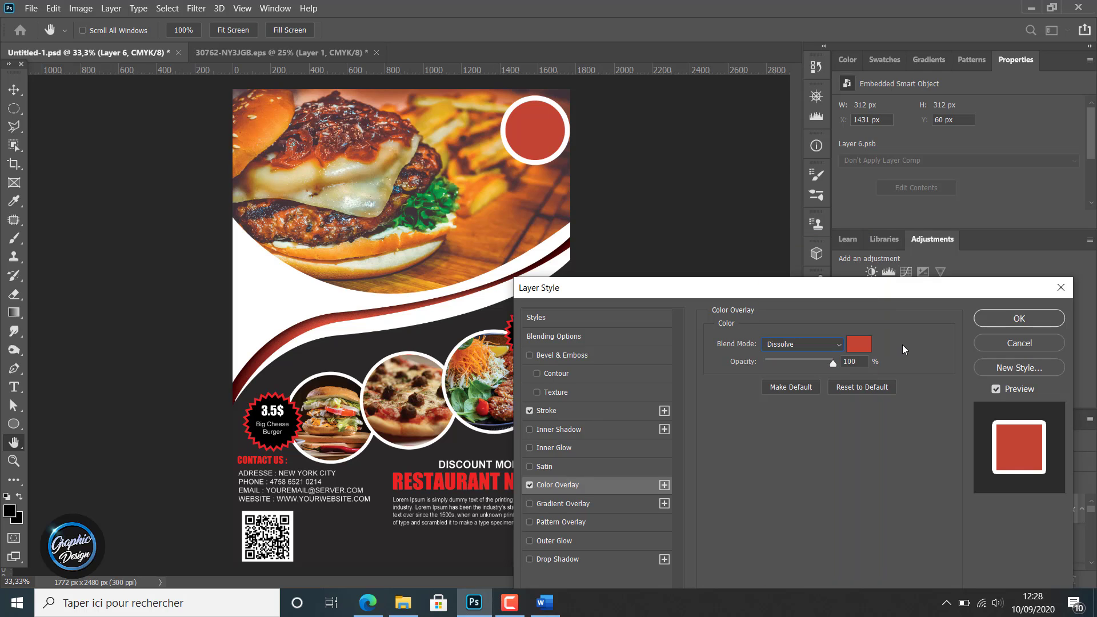
pyautogui.click(823, 342)
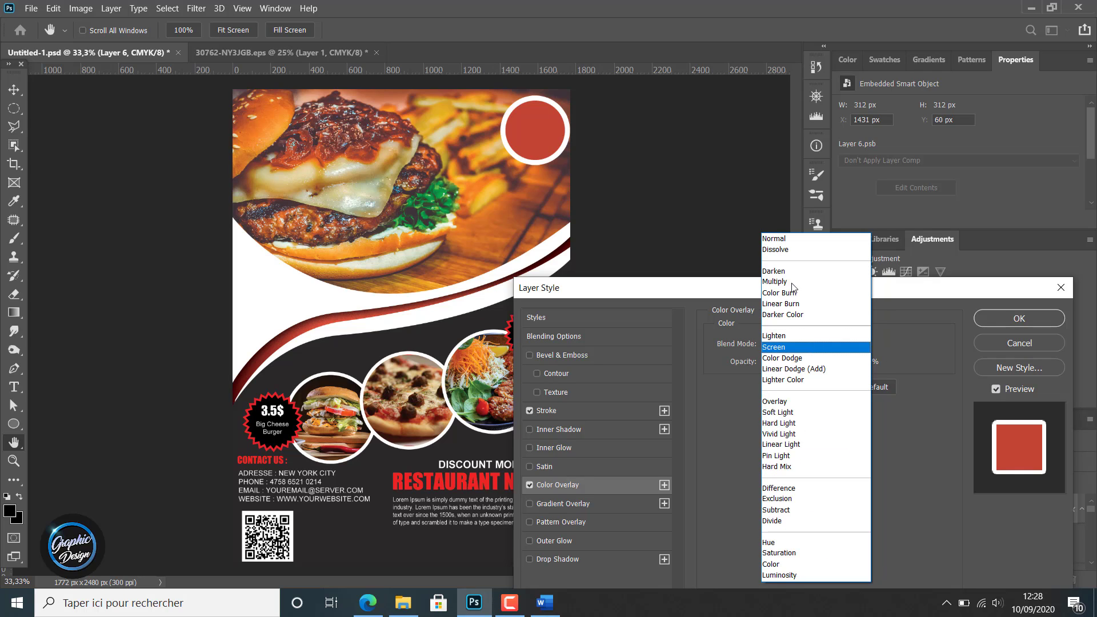
pyautogui.click(787, 241)
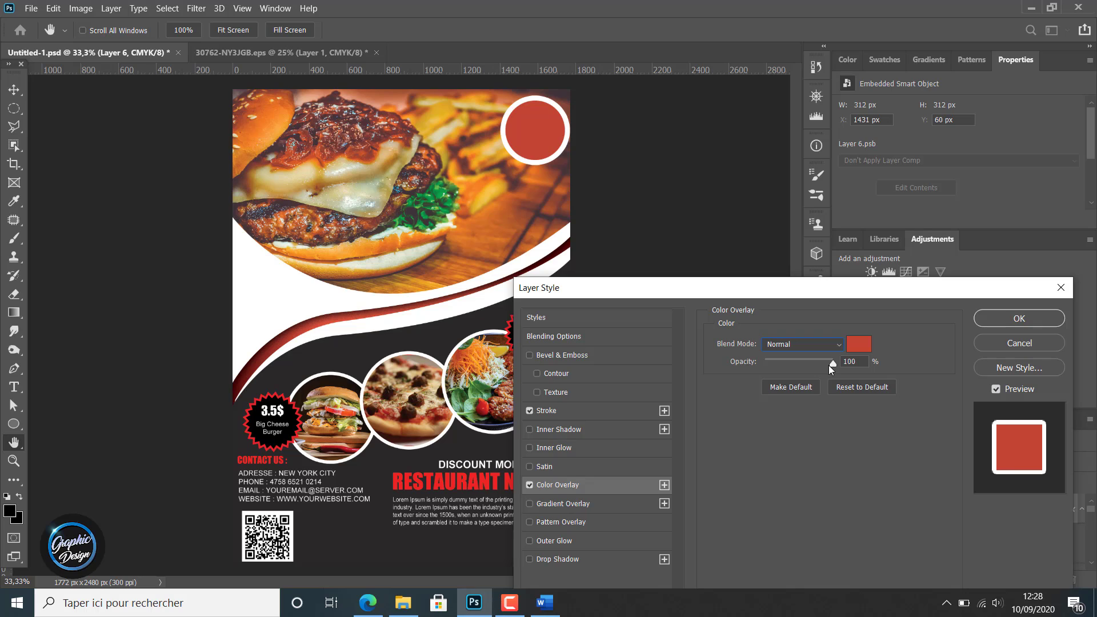
pyautogui.moveTo(825, 363); pyautogui.dragTo(782, 354)
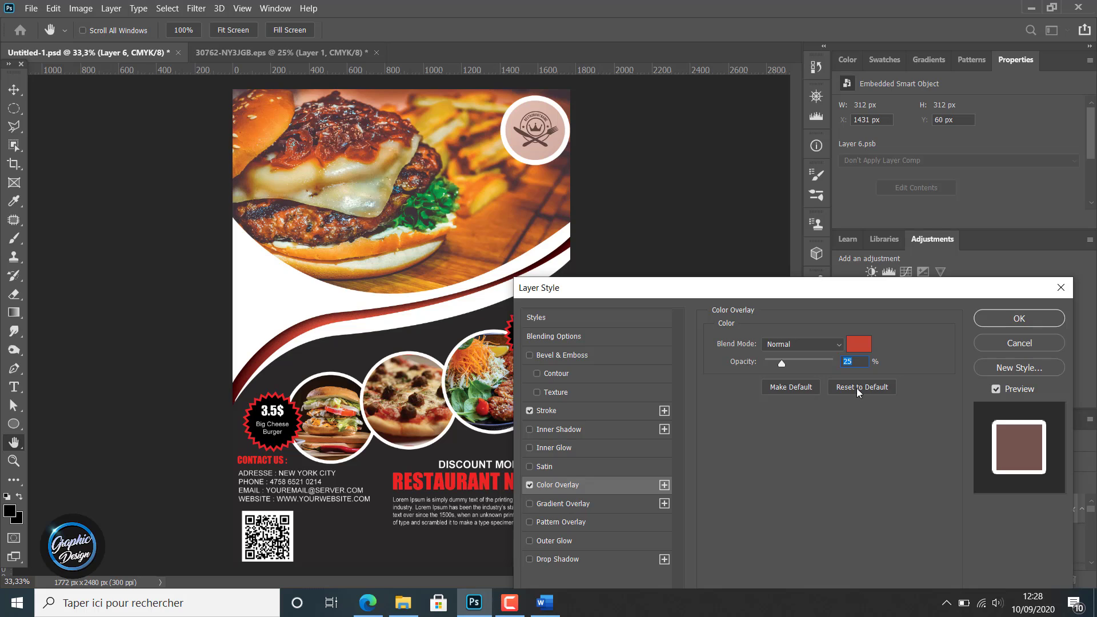
# - Replace the logo's Color Overlay with the red radial Gradient Overlay at 46% opacity and 136% scale
pyautogui.click(529, 485)
pyautogui.click(529, 503)
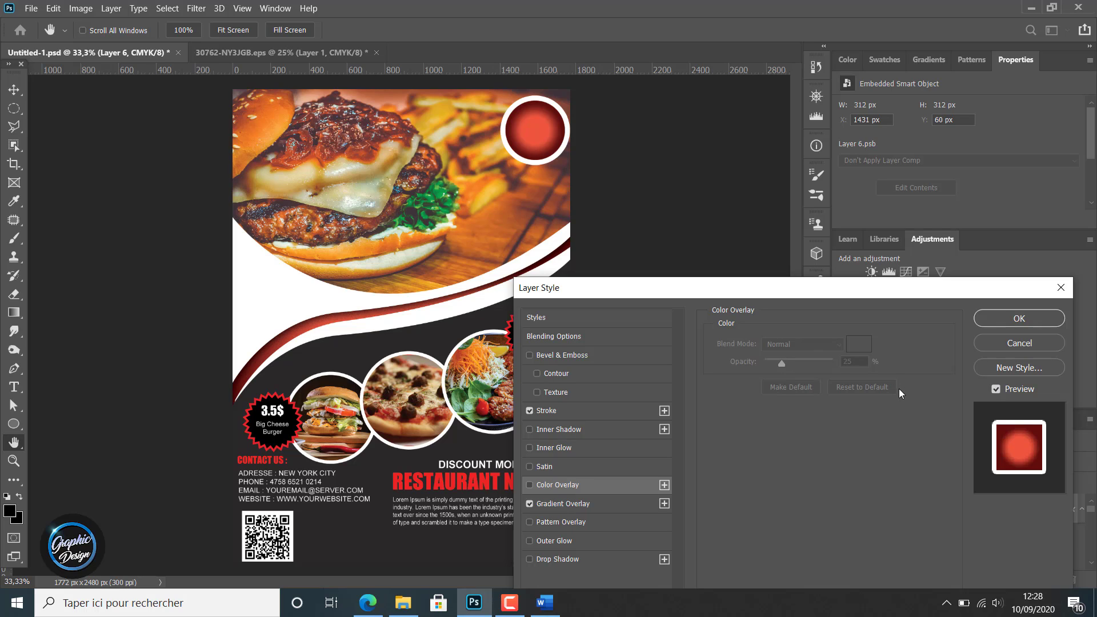
pyautogui.click(589, 505)
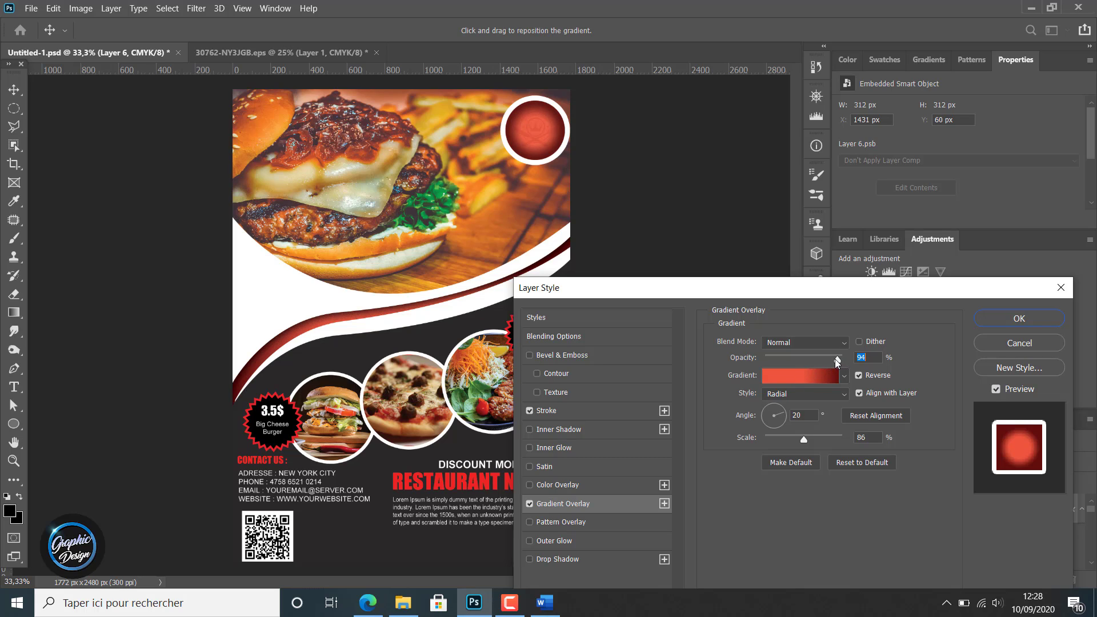
pyautogui.moveTo(834, 359); pyautogui.dragTo(798, 351)
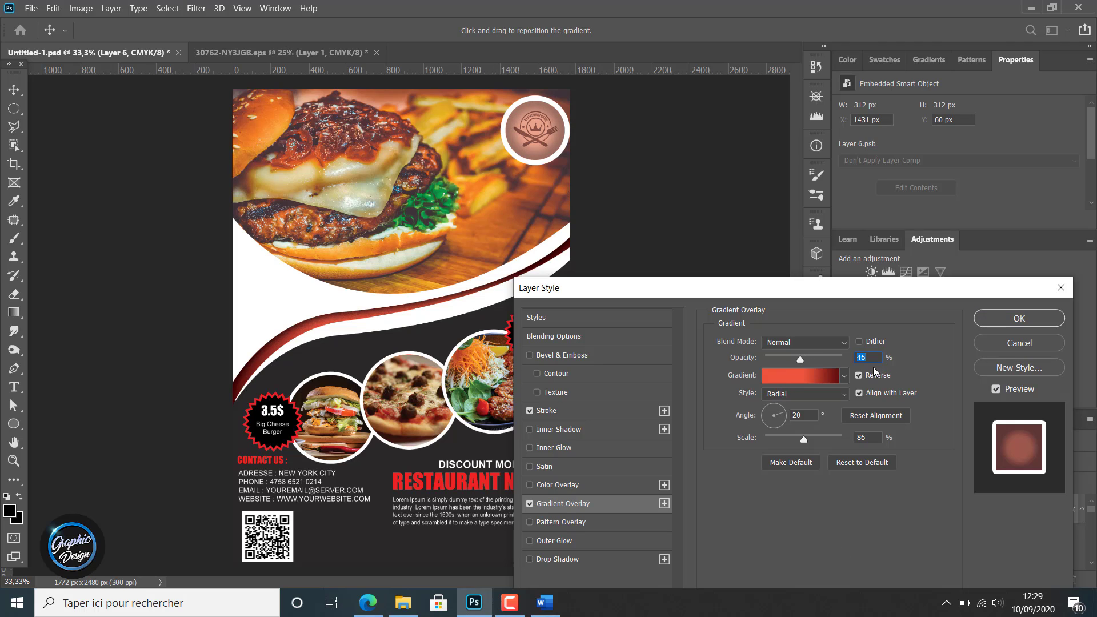
pyautogui.moveTo(803, 440); pyautogui.dragTo(834, 437)
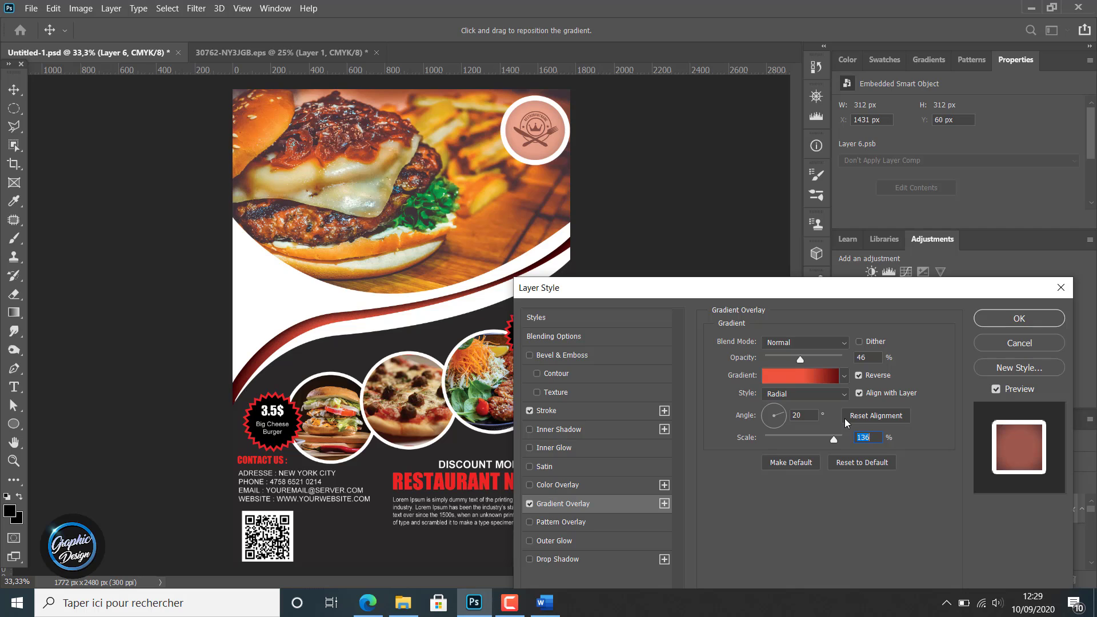
pyautogui.moveTo(803, 360); pyautogui.dragTo(801, 357)
# - Set the logo's Gradient Overlay to Multiply at 64% opacity and apply the layer style
pyautogui.click(799, 343)
pyautogui.click(792, 282)
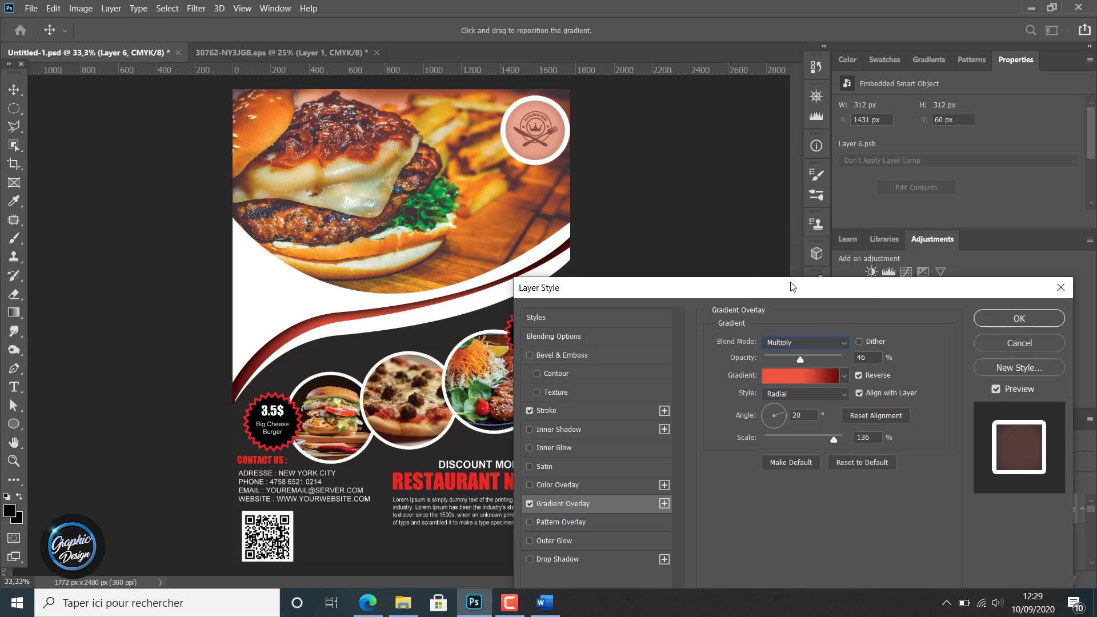
pyautogui.moveTo(800, 359); pyautogui.dragTo(831, 361)
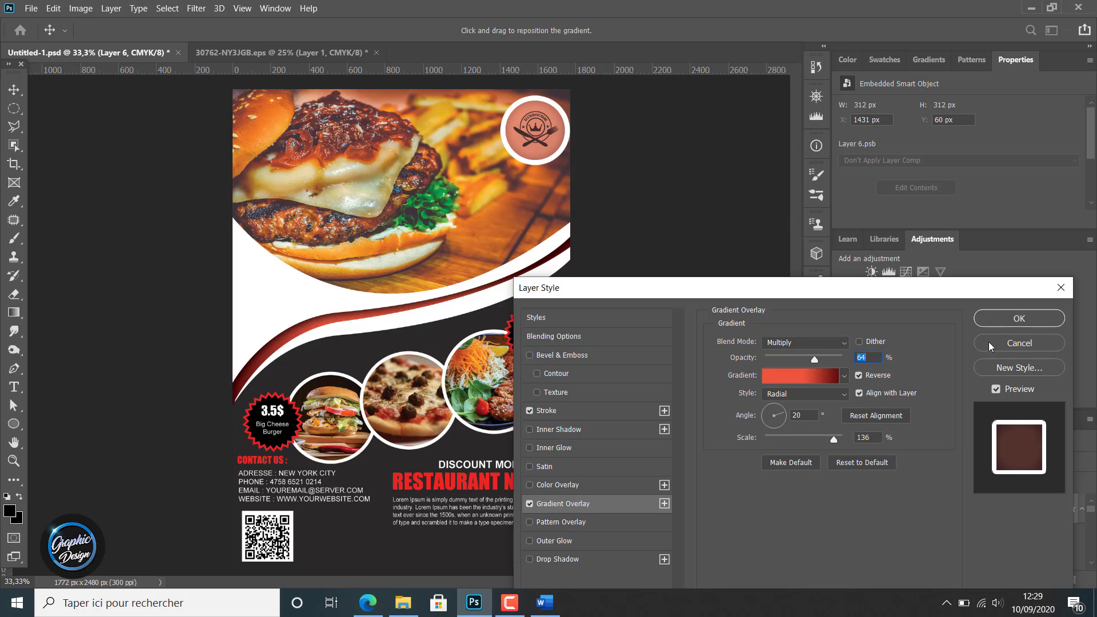
pyautogui.click(995, 320)
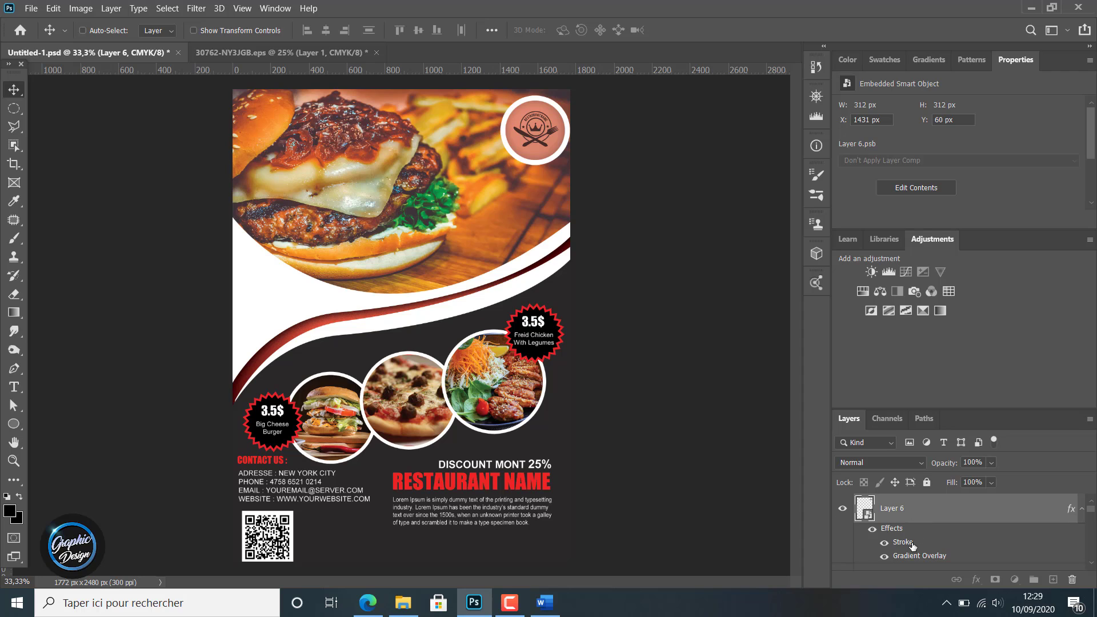
# - Reduce the circular logo's white Stroke to 12 px
pyautogui.press('h')
pyautogui.doubleClick(908, 543)
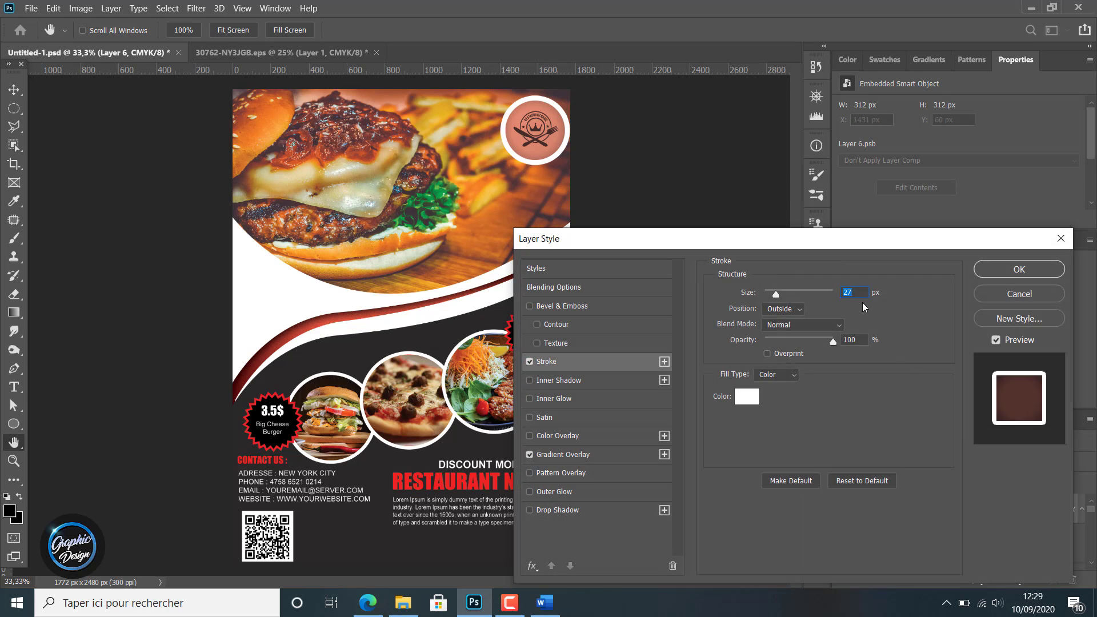
pyautogui.moveTo(775, 294); pyautogui.dragTo(773, 293)
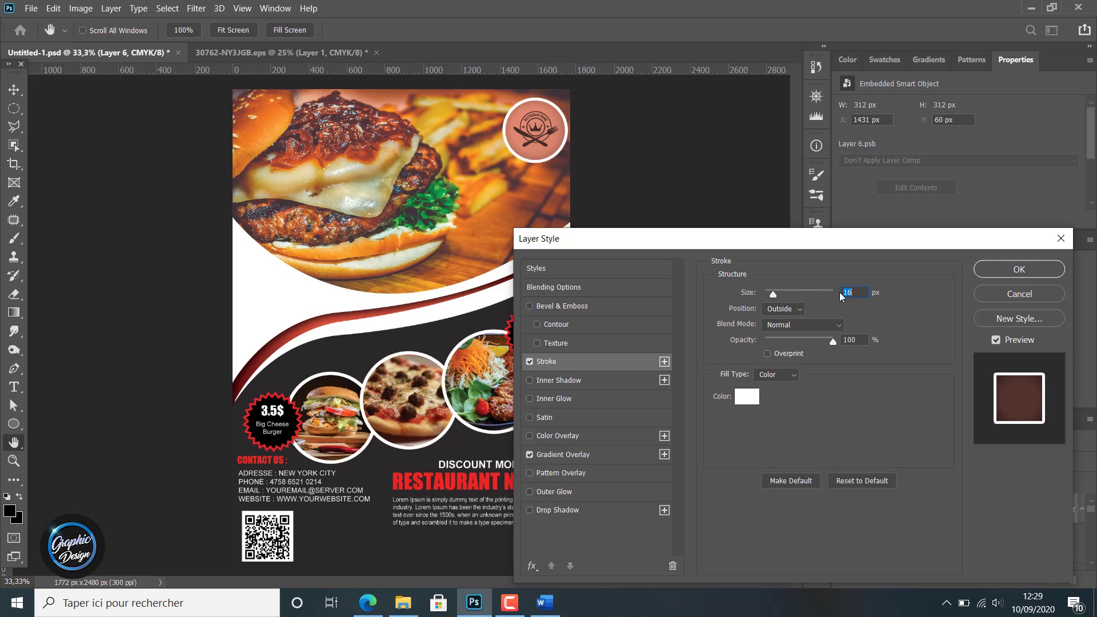
pyautogui.write('12')
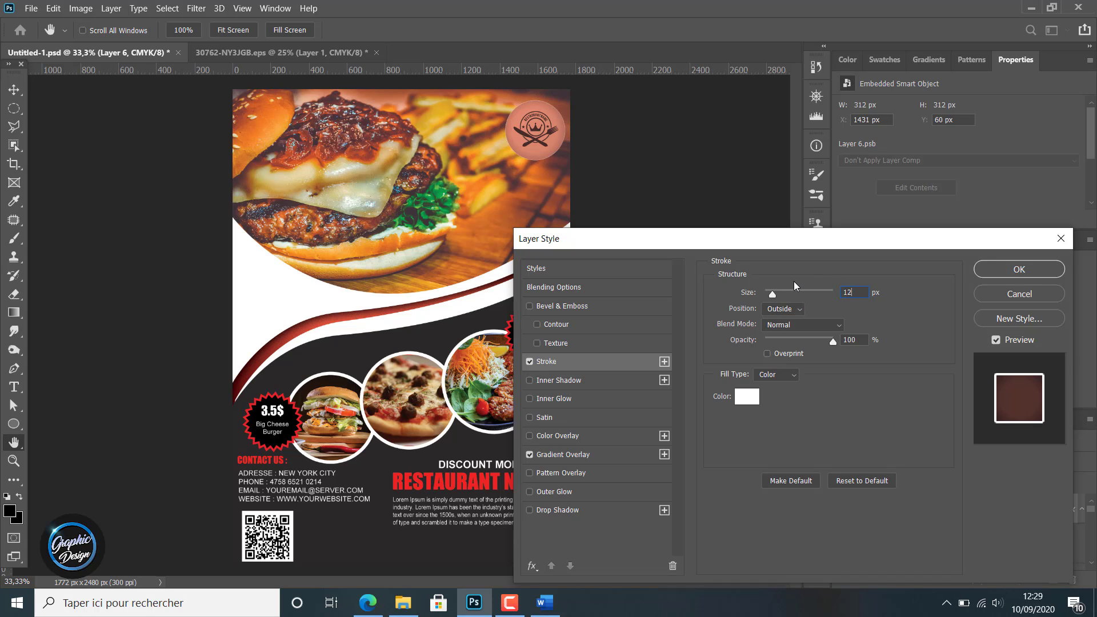
pyautogui.click(985, 270)
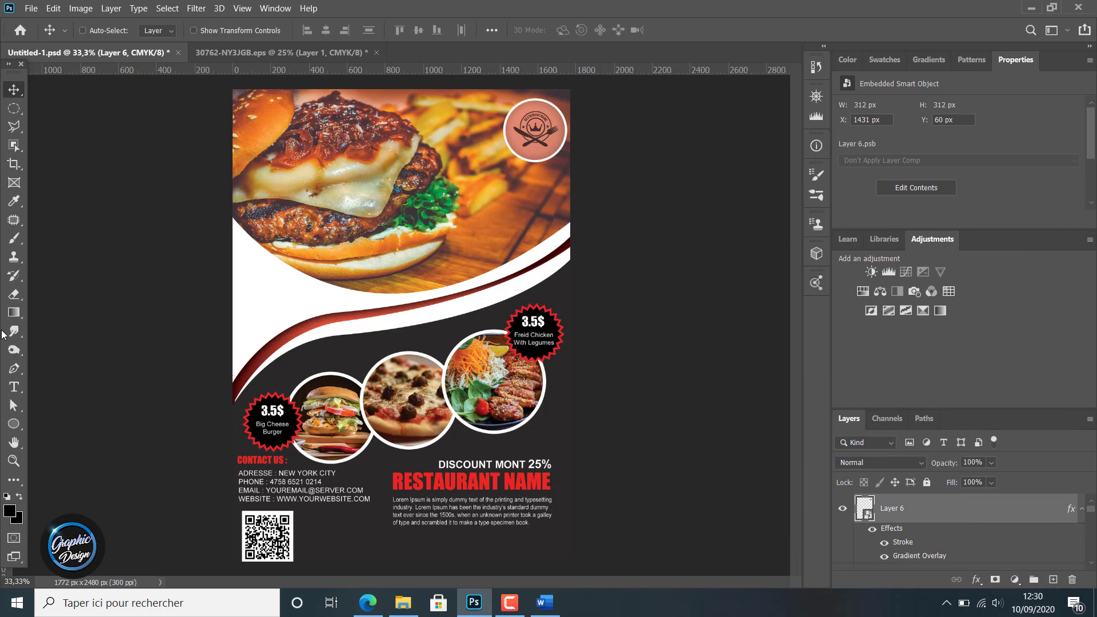
# - Create a text box about 1187 × 601 px starting on the white curve below the burger photo, with the font Arial Bold
pyautogui.click(13, 387)
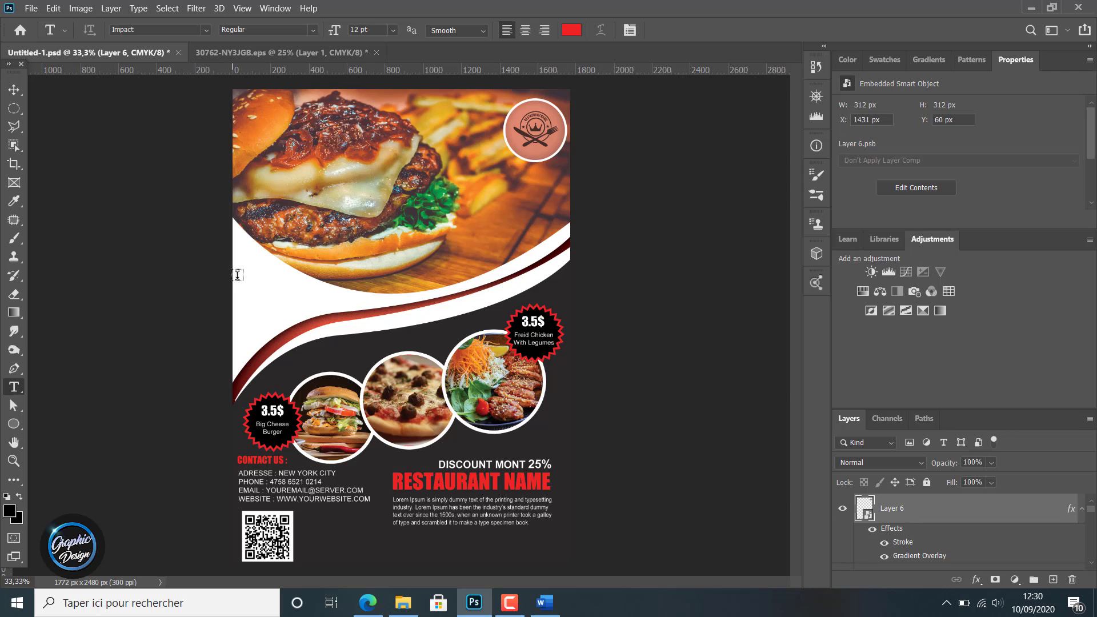
pyautogui.moveTo(239, 279); pyautogui.dragTo(465, 391)
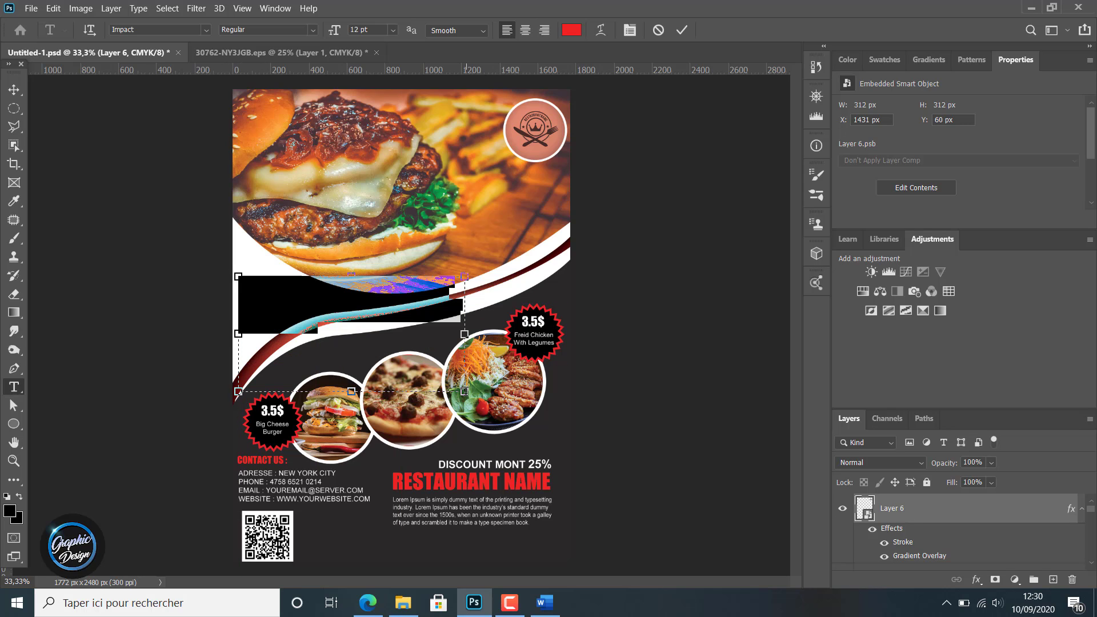
pyautogui.click(208, 26)
pyautogui.click(171, 88)
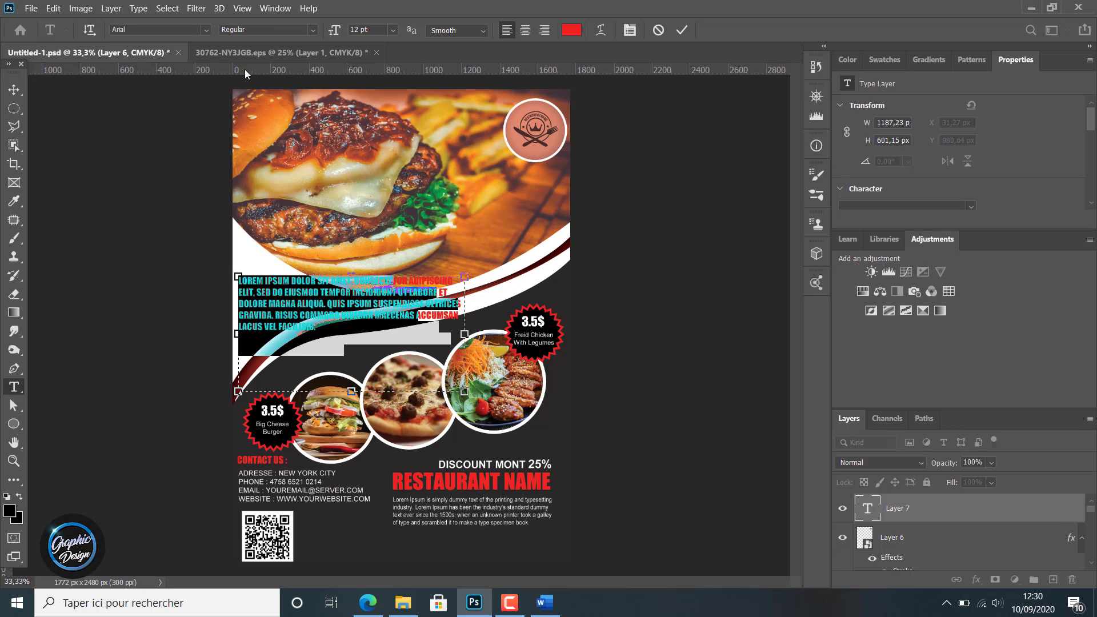
pyautogui.click(314, 30)
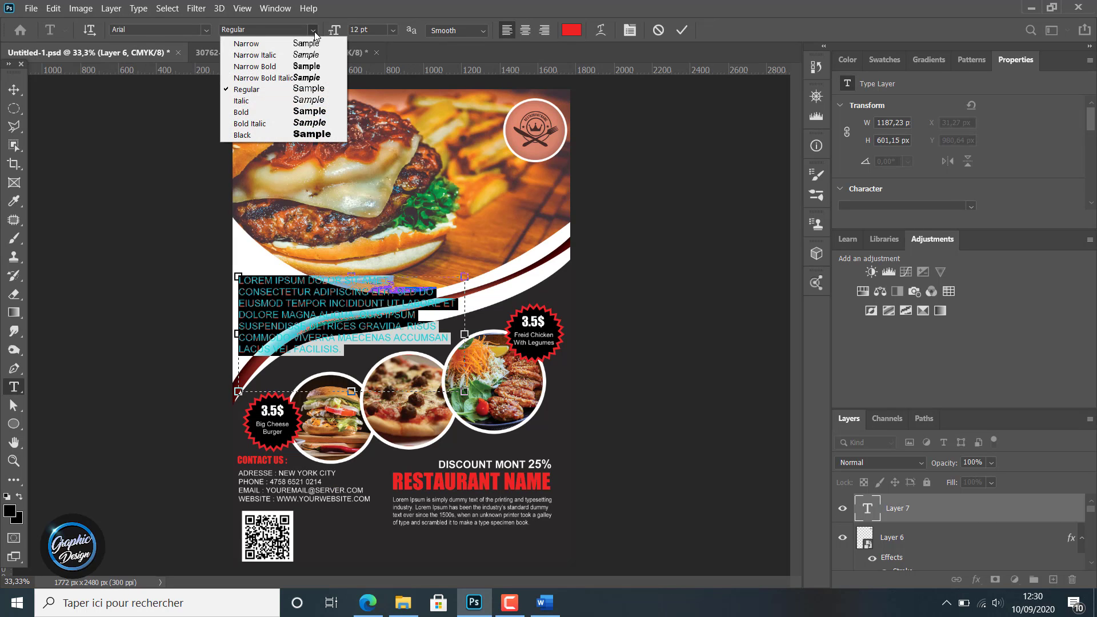
pyautogui.click(269, 117)
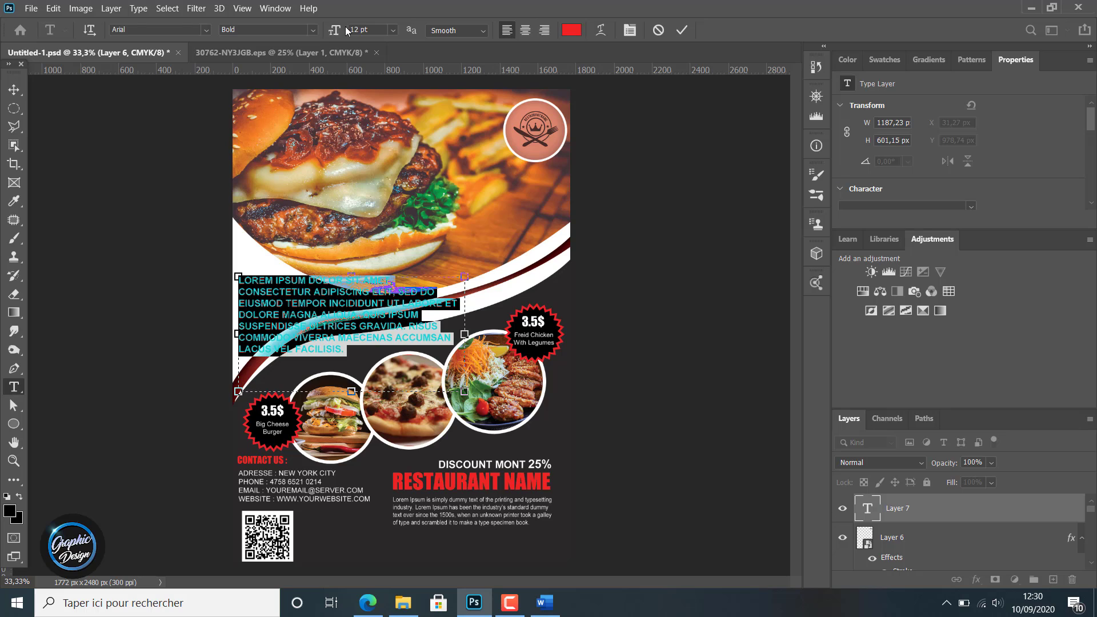
# - Replace the placeholder text in the new box with "PERFECT FOOD SUBSTANCES"
pyautogui.press('BackSpace')
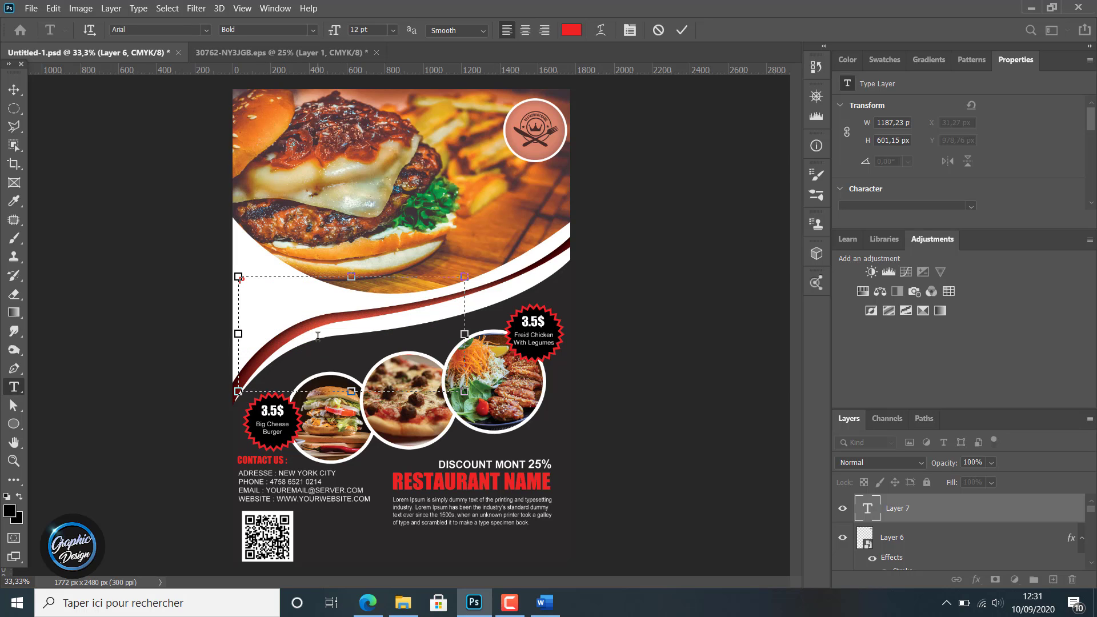
pyautogui.write('PERFECT')
pyautogui.write('SUB')
pyautogui.press('BackSpace')
pyautogui.press('BackSpace')
pyautogui.write('FOOD SUBS')
# - Enlarge the "PERFECT FOOD SUBSTANCES" headline to 17 pt and move its box down to about X 17 px, Y 1079 px
pyautogui.tripleClick(339, 279)
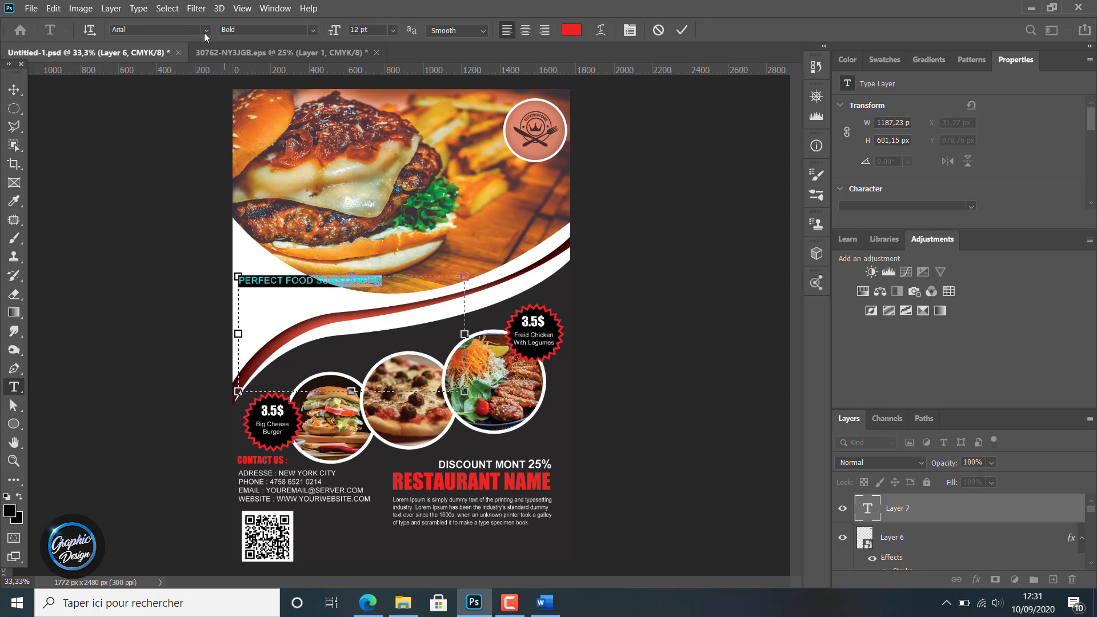
pyautogui.moveTo(332, 29); pyautogui.dragTo(335, 28)
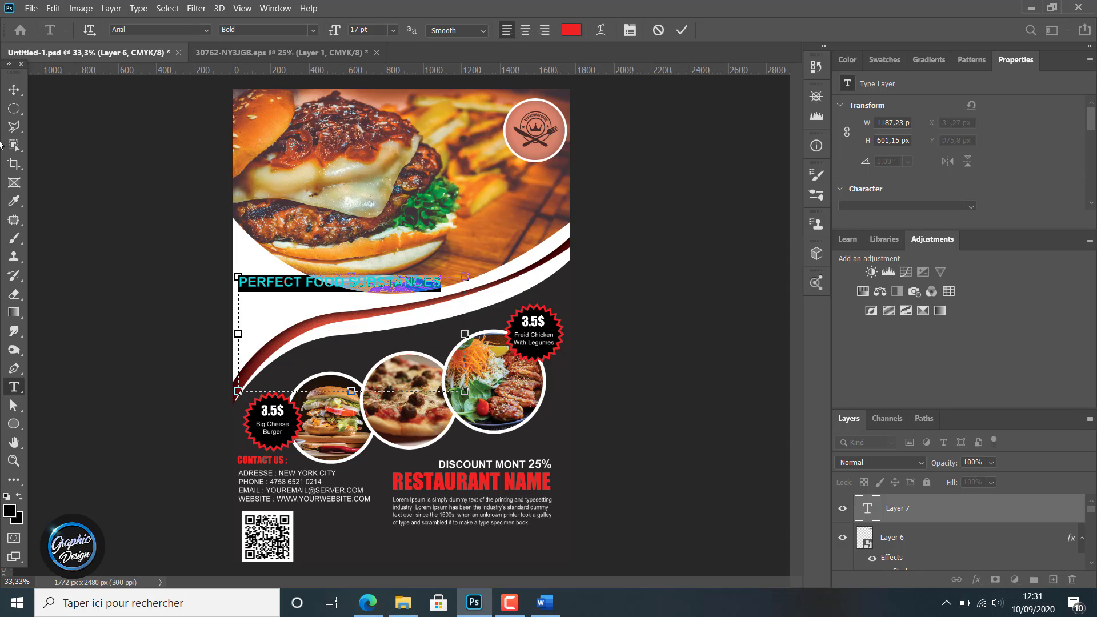
pyautogui.click(356, 284)
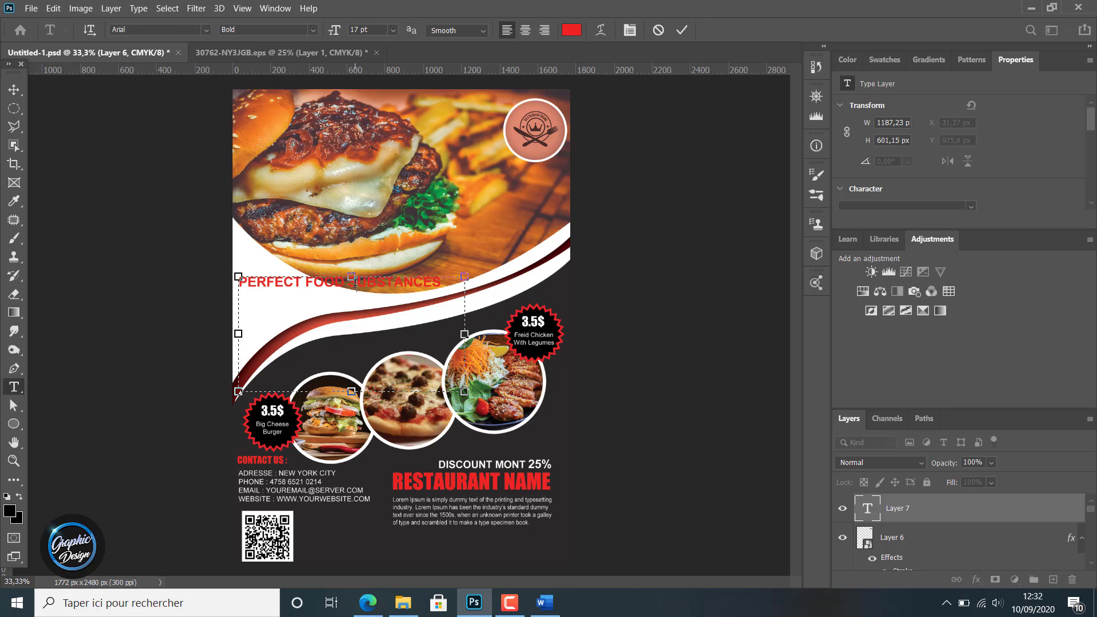
pyautogui.click(14, 89)
pyautogui.moveTo(290, 289); pyautogui.dragTo(287, 304)
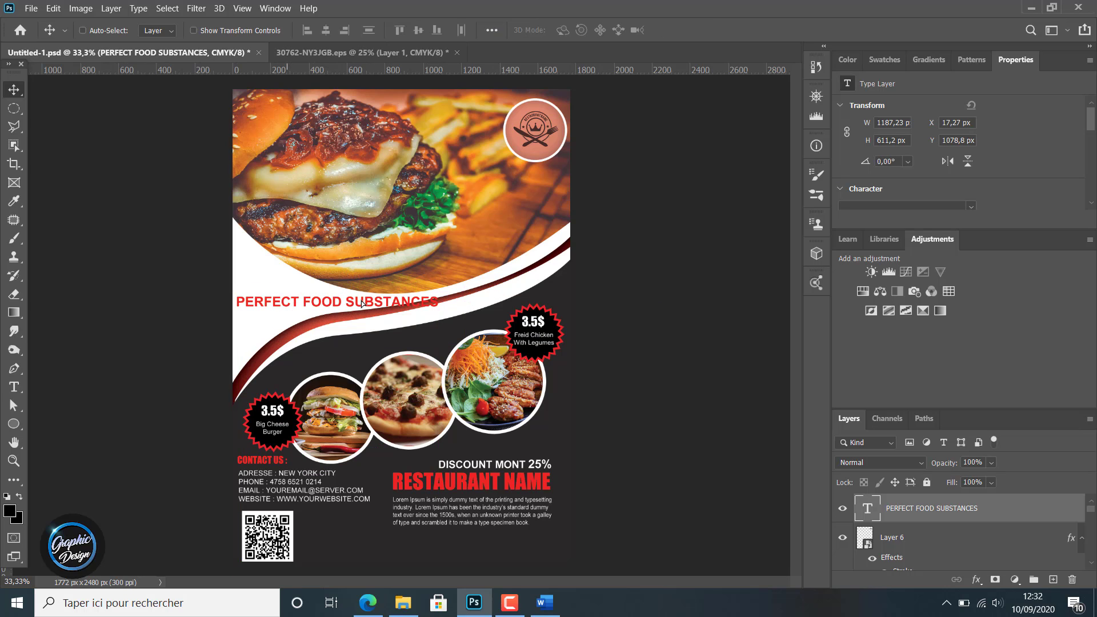
# - Delete the word "FOOD" from the headline so it reads "PERFECT SUBSTANCES"
pyautogui.doubleClick(362, 304)
pyautogui.click(333, 339)
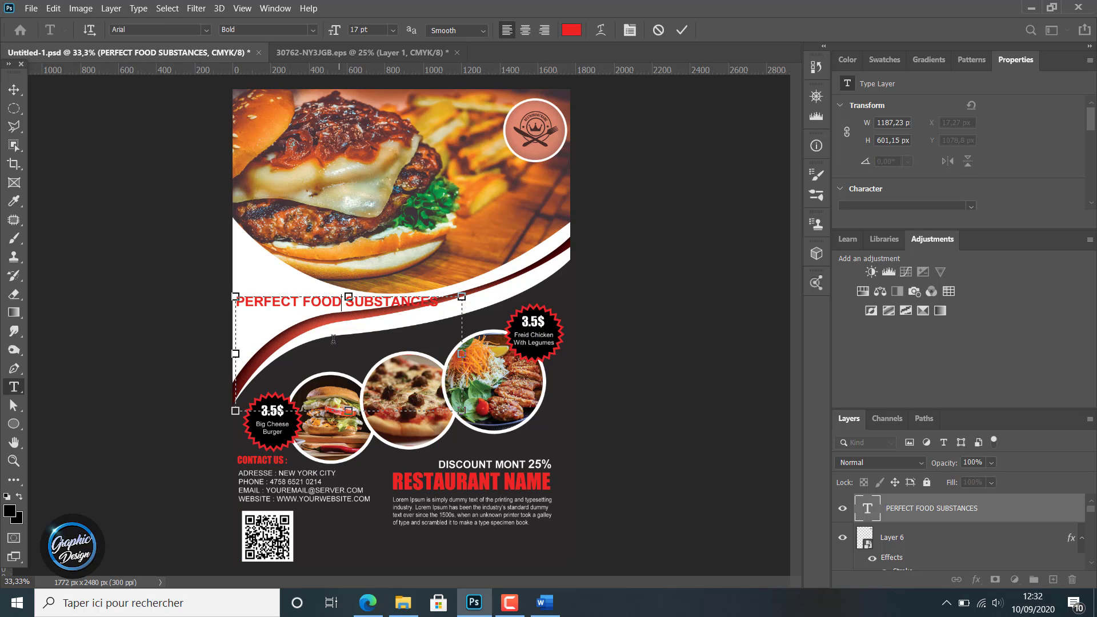
pyautogui.press('Delete')
pyautogui.press('Delete')
pyautogui.press('Delete')
pyautogui.press('Delete')
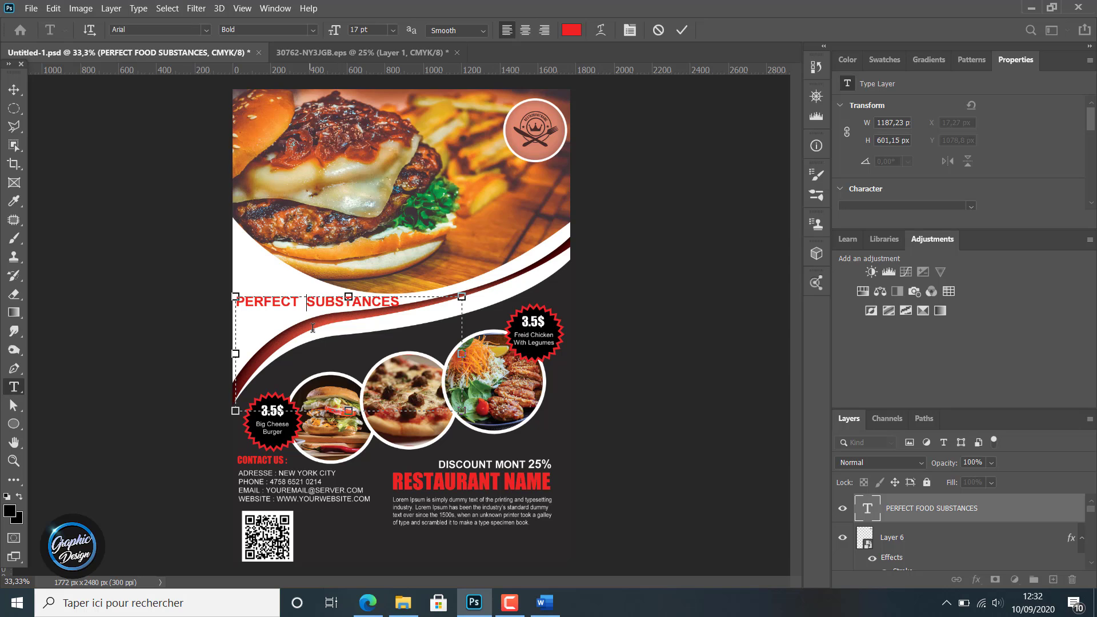
pyautogui.press('Delete')
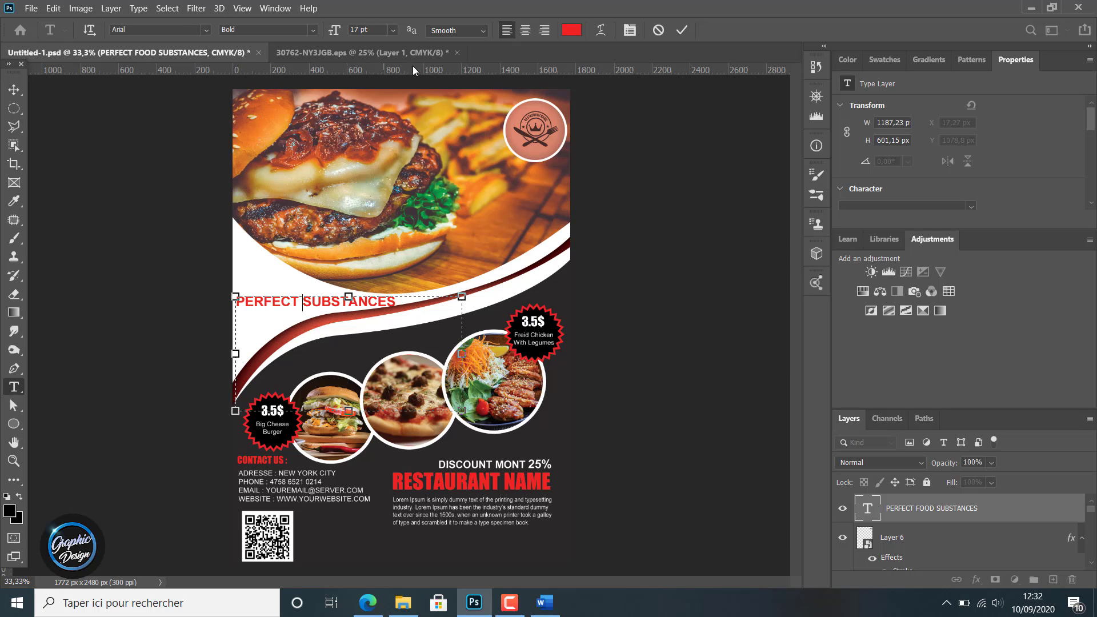
# - Set the anti-aliasing of the whole "PERFECT SUBSTANCES" text to None
pyautogui.moveTo(400, 302); pyautogui.dragTo(218, 306)
pyautogui.click(455, 31)
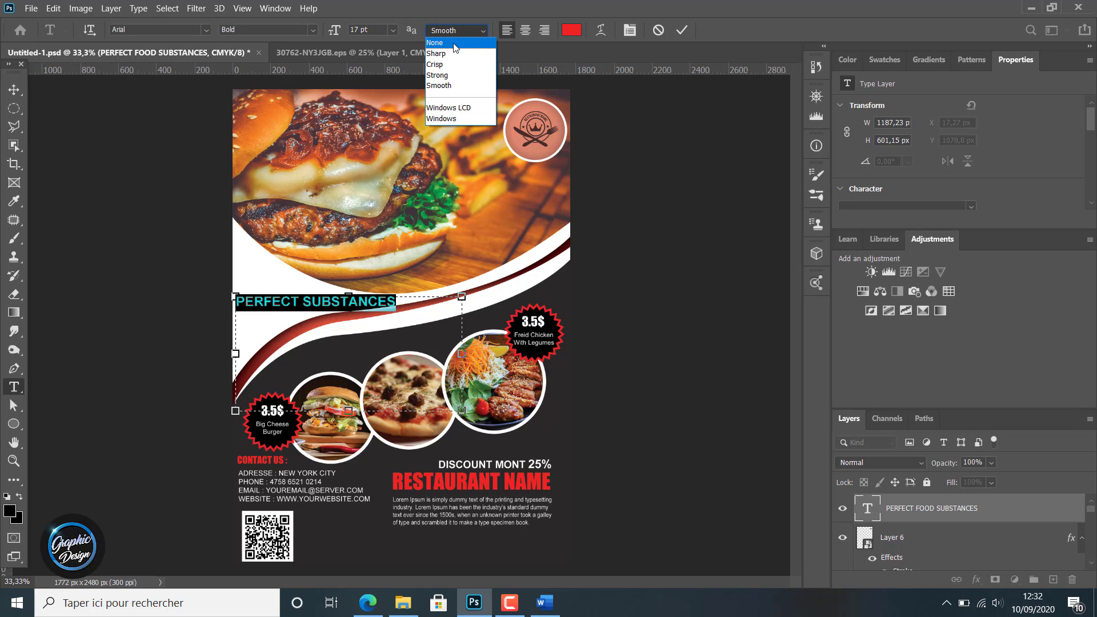
pyautogui.click(455, 31)
pyautogui.click(450, 32)
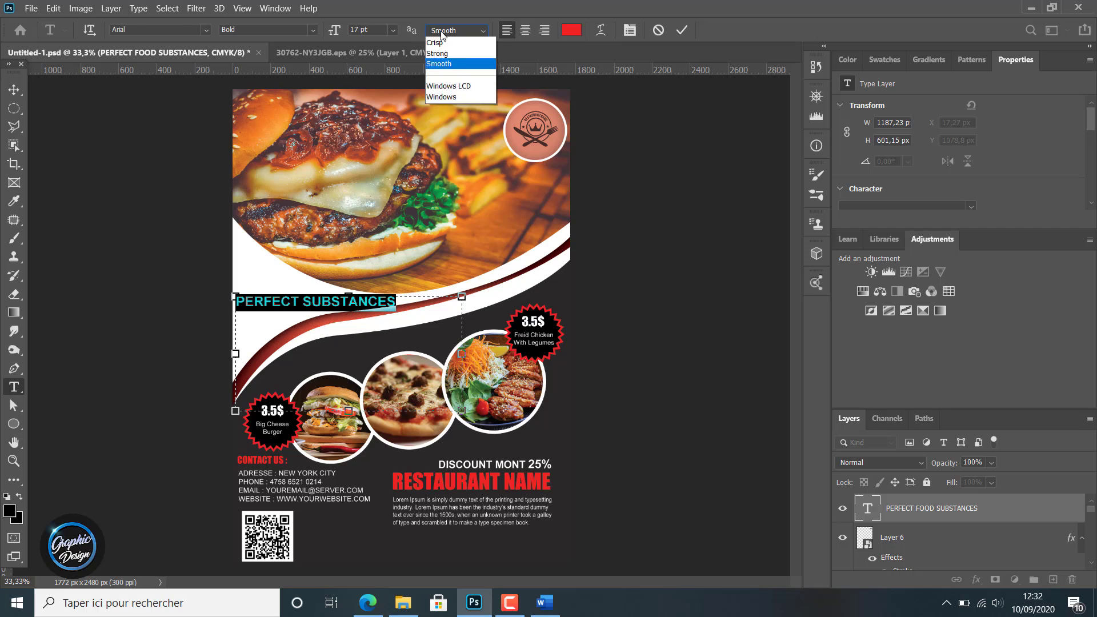
pyautogui.click(449, 32)
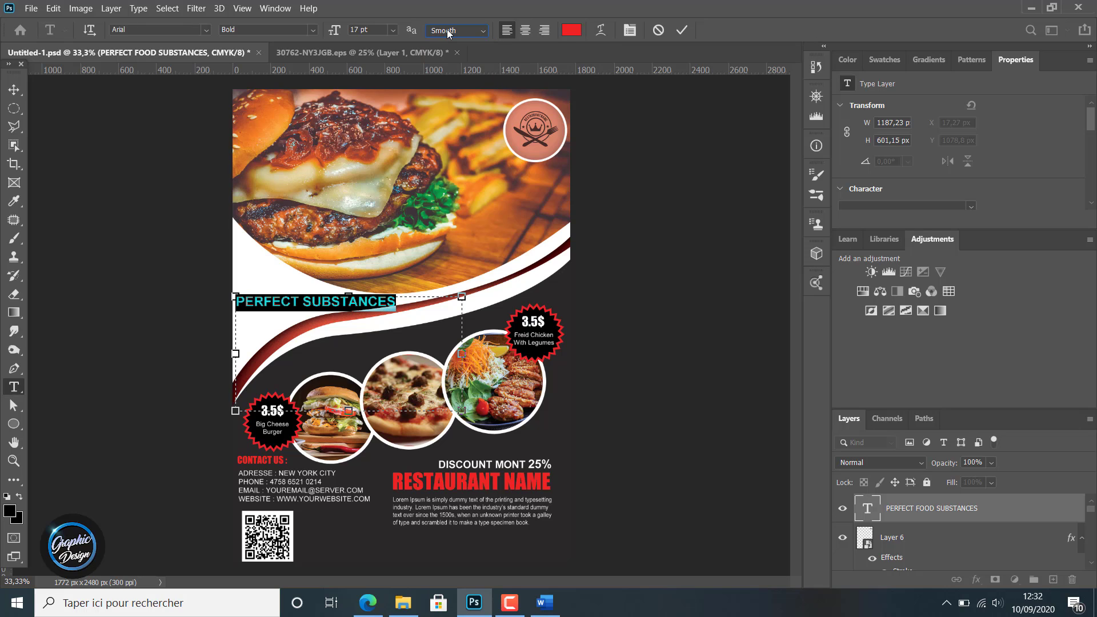
pyautogui.click(446, 30)
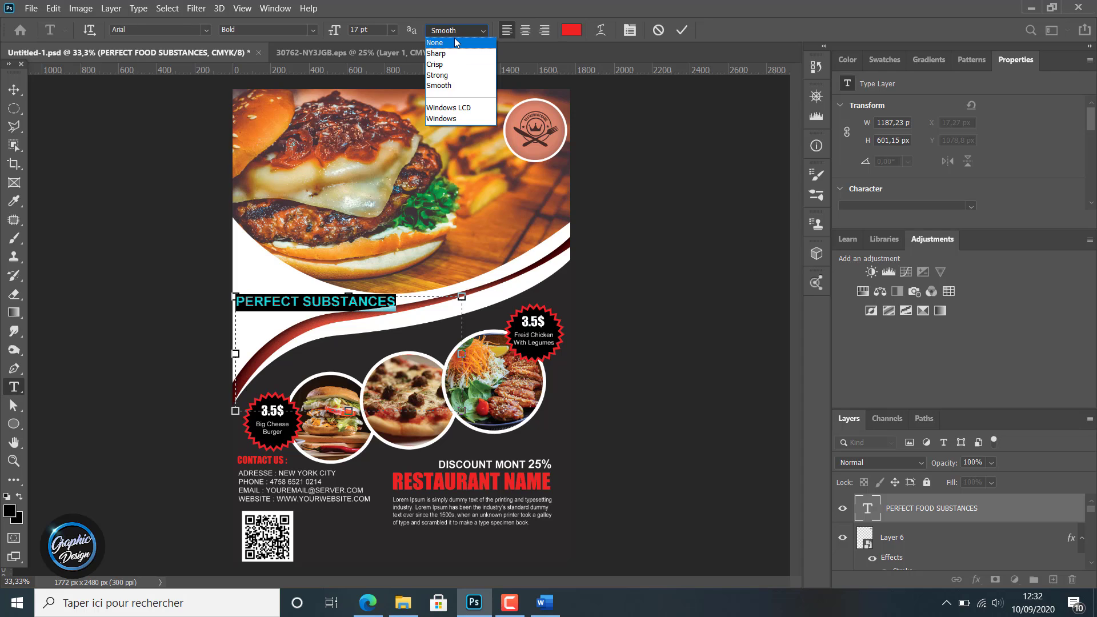
pyautogui.click(455, 40)
# - Reduce the "PERFECT SUBSTANCES" text size stepwise to 15 pt, 14 pt and finally 13 pt
pyautogui.click(398, 299)
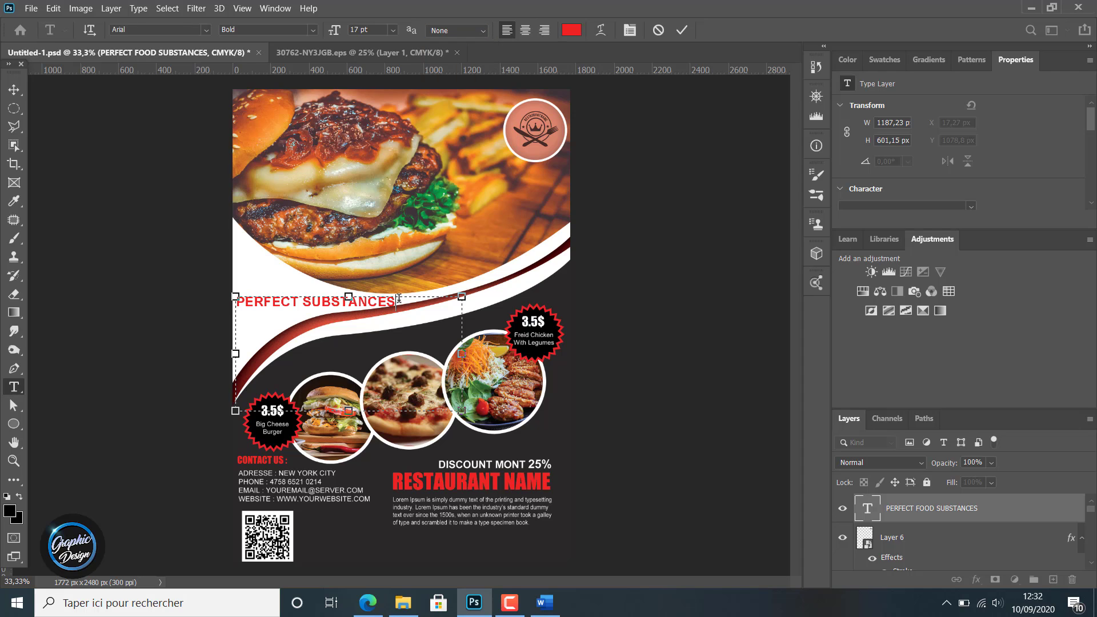
pyautogui.moveTo(398, 299); pyautogui.dragTo(228, 299)
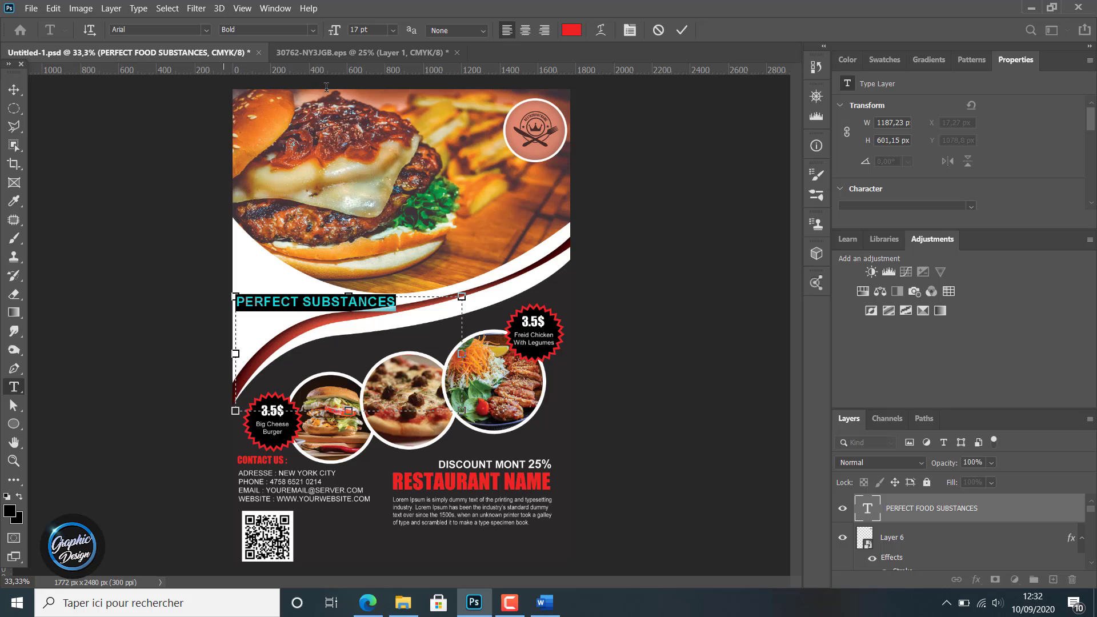
pyautogui.click(335, 29)
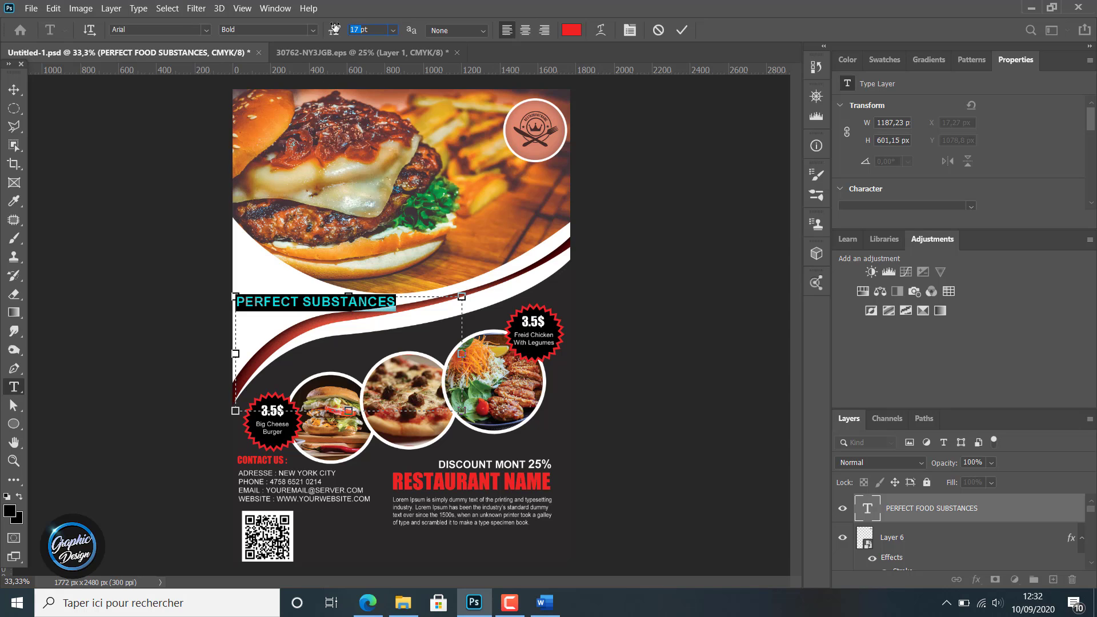
pyautogui.write('15')
pyautogui.press('Return')
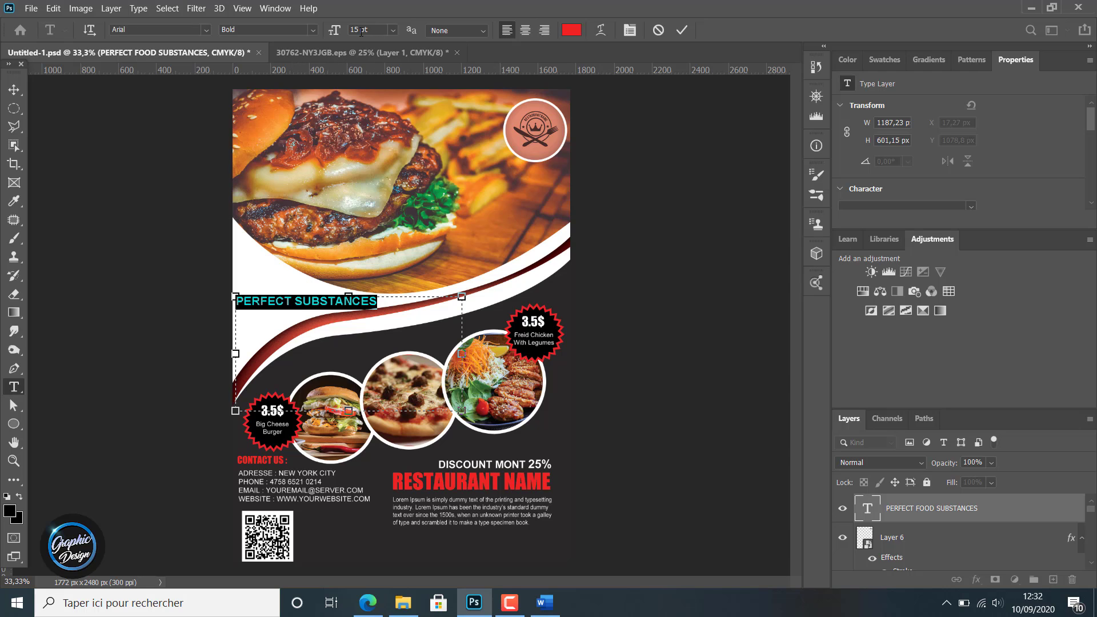
pyautogui.click(331, 33)
pyautogui.write('14pt')
pyautogui.press('Return')
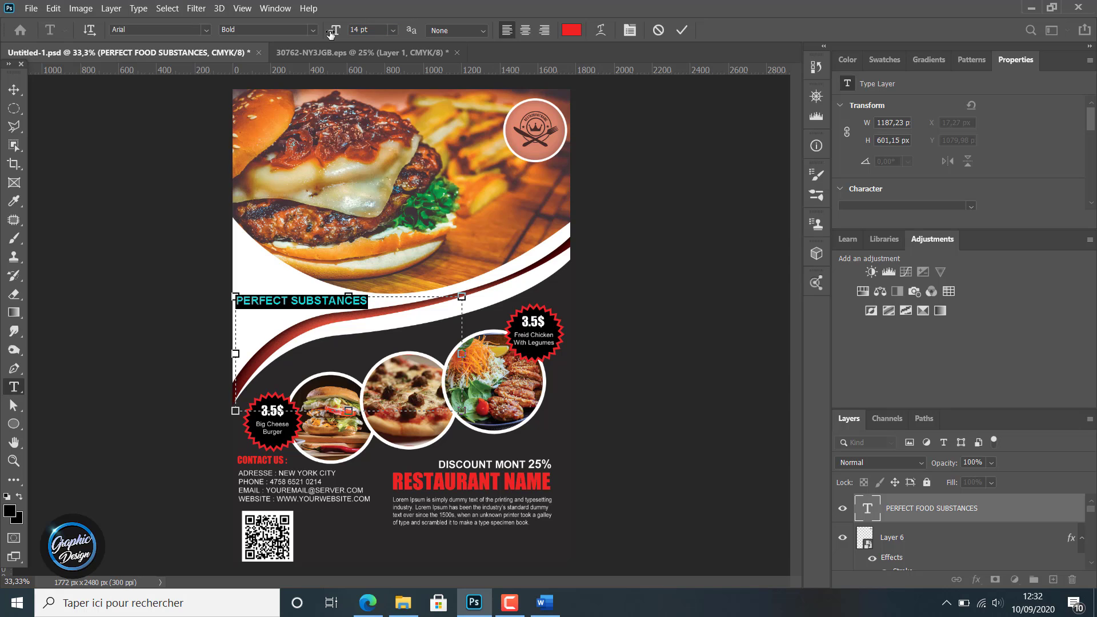
pyautogui.click(347, 31)
pyautogui.write('13')
pyautogui.press('Return')
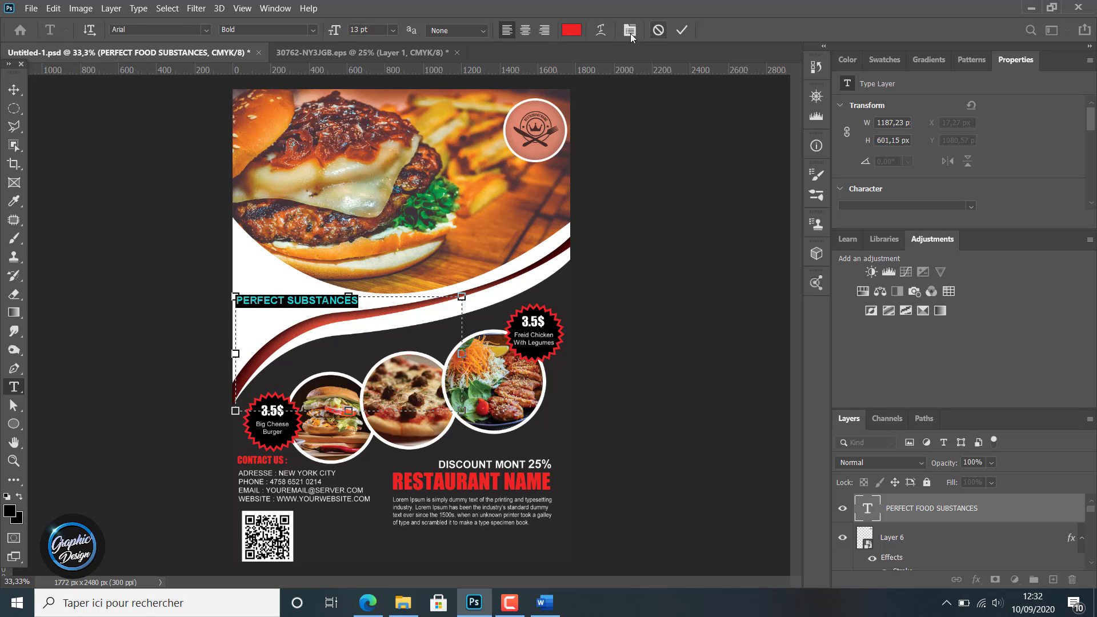
# - Warp the headline with a horizontal Arc style at +17% bend and move it to about X -2 px, Y 1047 px
pyautogui.click(606, 31)
pyautogui.click(522, 144)
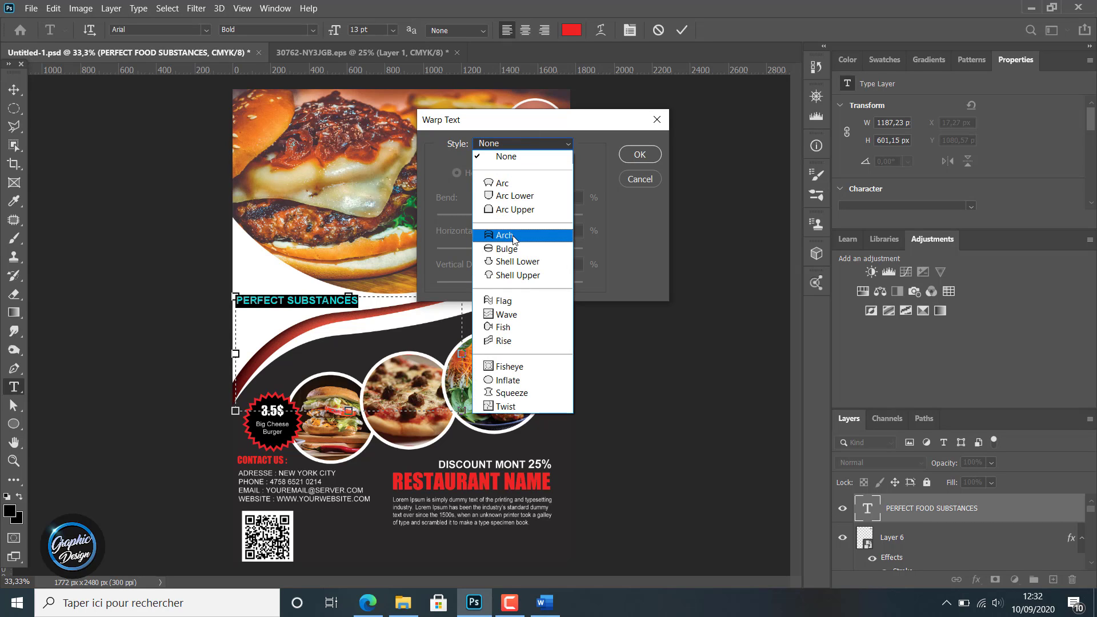
pyautogui.click(515, 239)
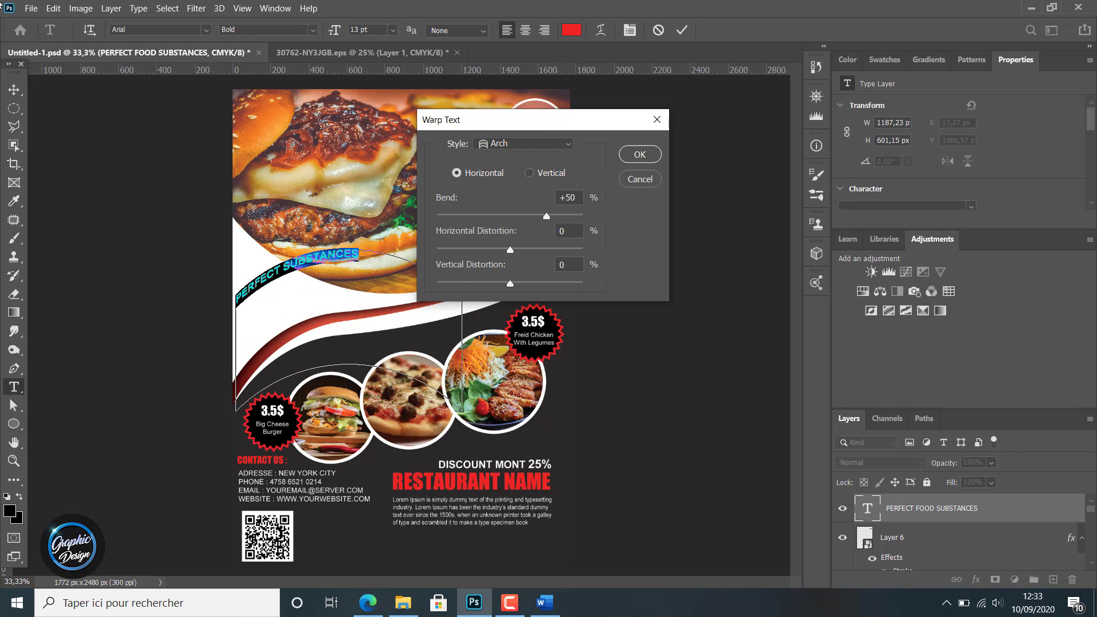
pyautogui.click(505, 146)
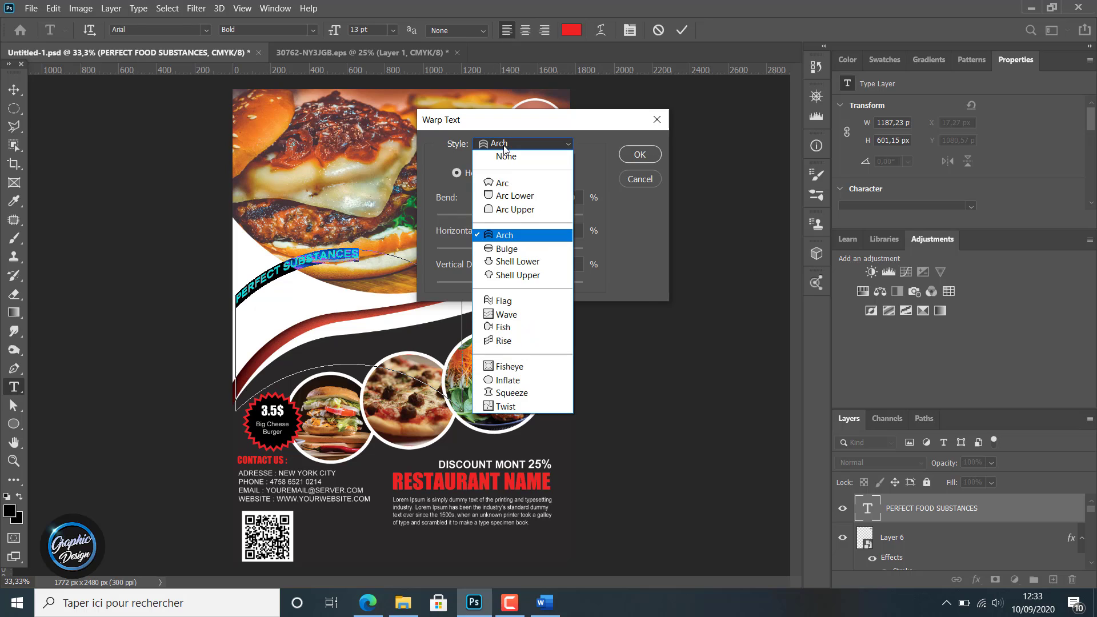
pyautogui.click(508, 183)
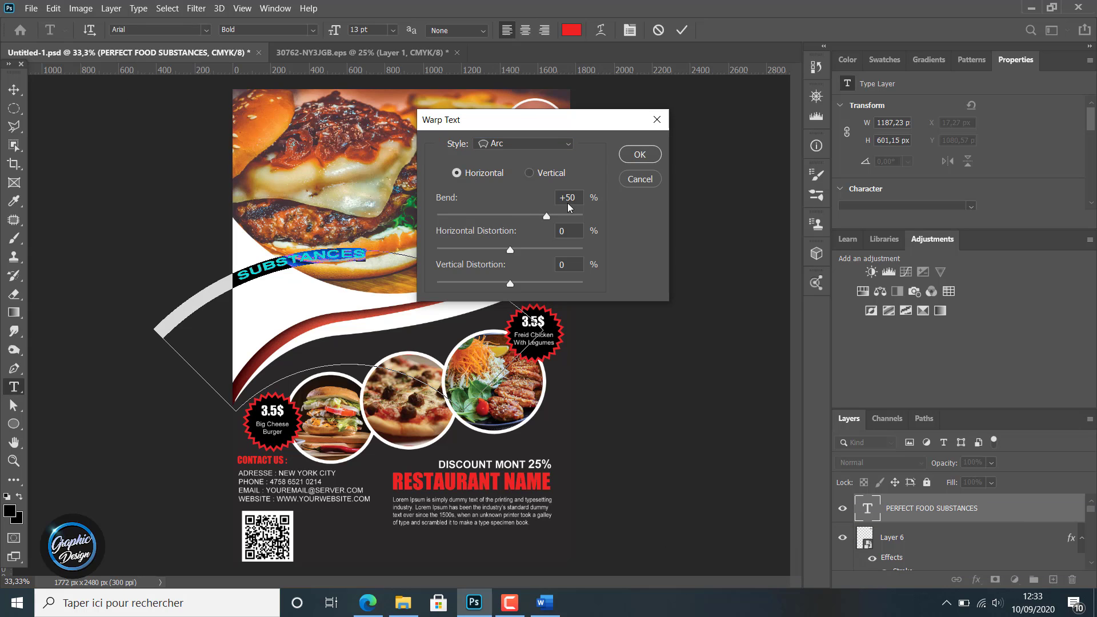
pyautogui.press('Tab')
pyautogui.write('17')
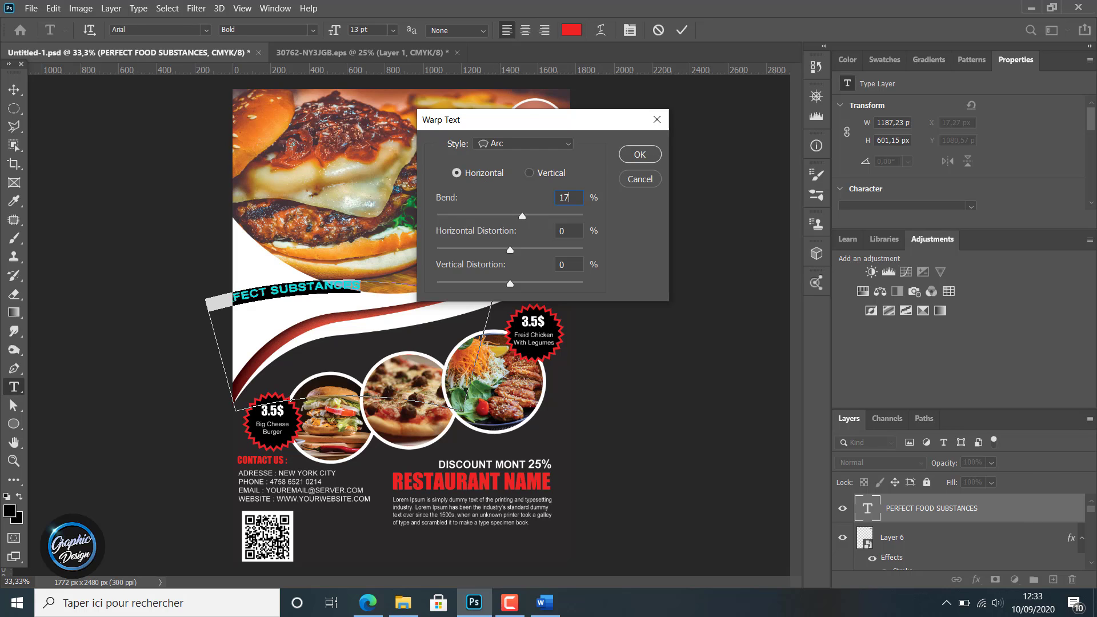
pyautogui.click(639, 154)
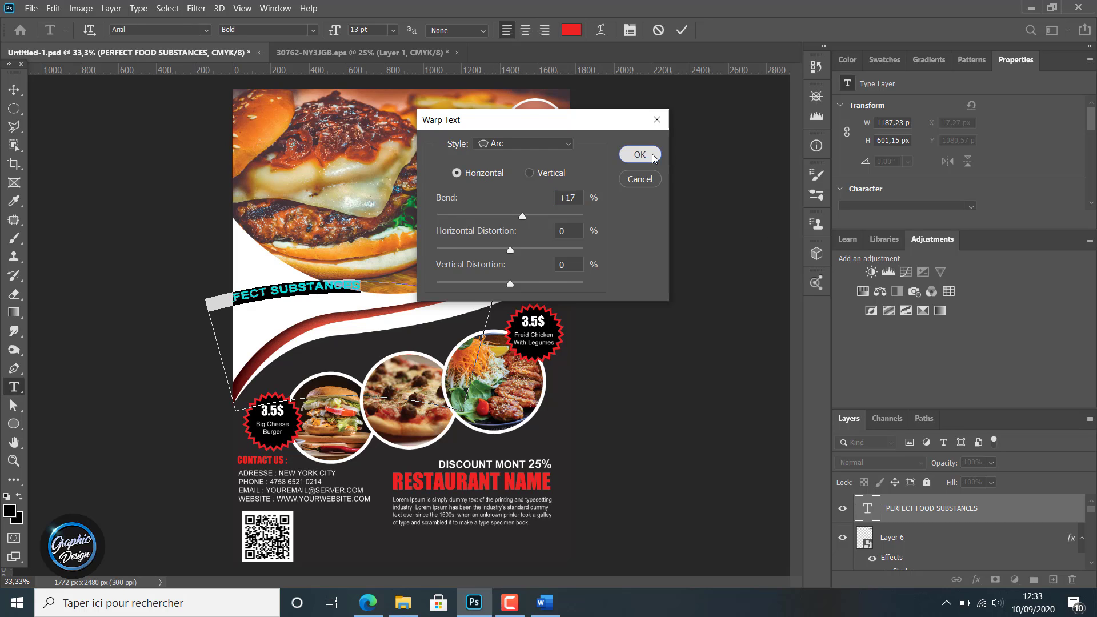
pyautogui.click(13, 89)
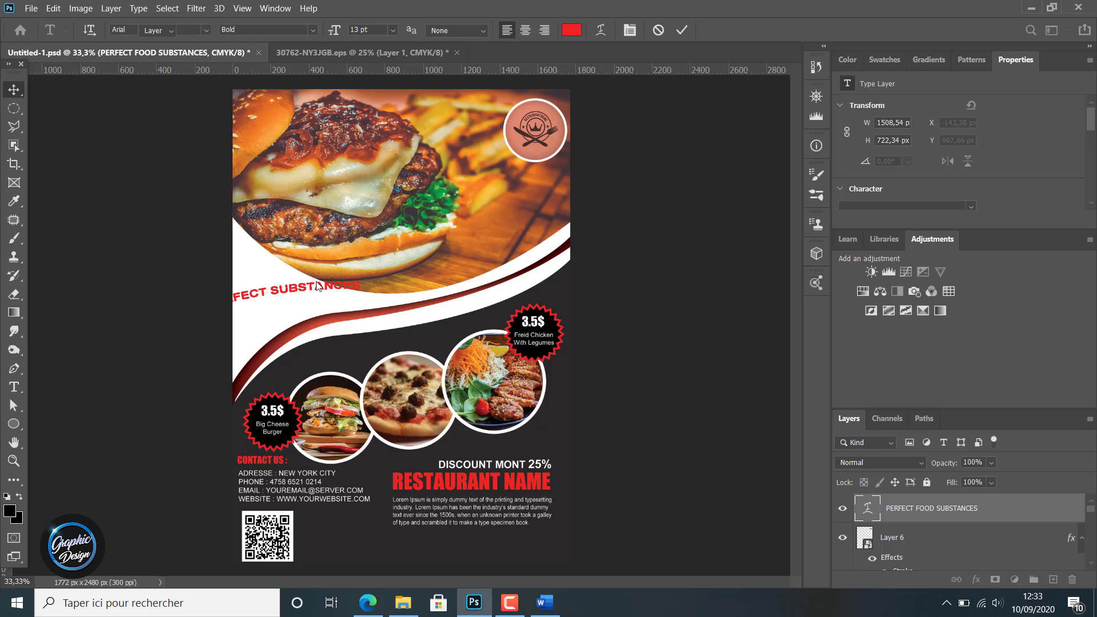
pyautogui.moveTo(327, 291); pyautogui.dragTo(346, 299)
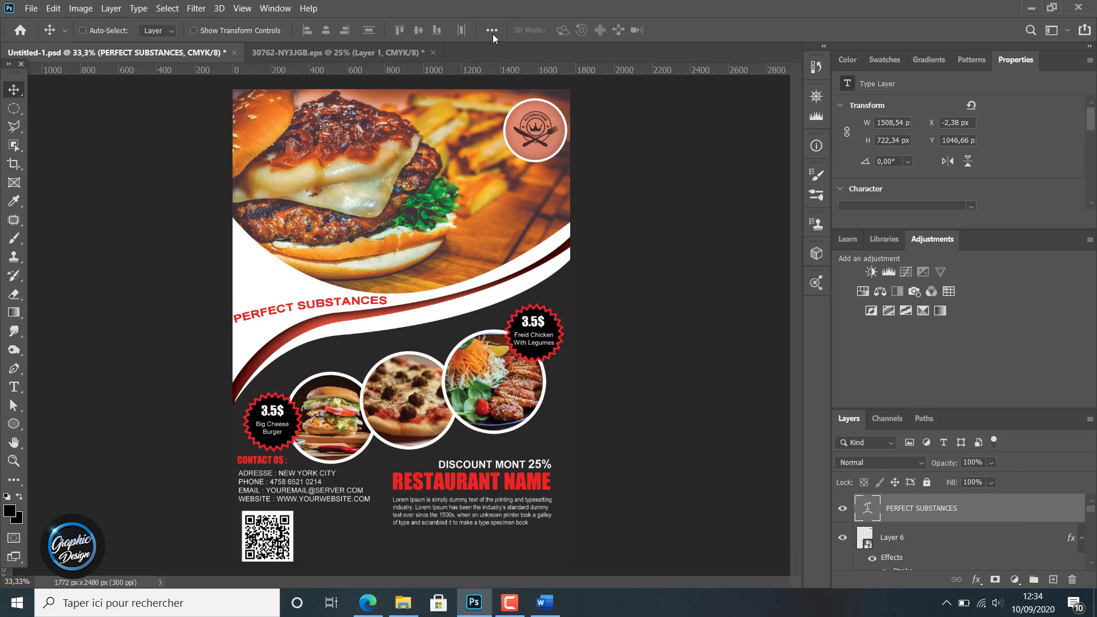
# - Reverse the headline's Arc warp by setting its bend to -38%
pyautogui.click(13, 389)
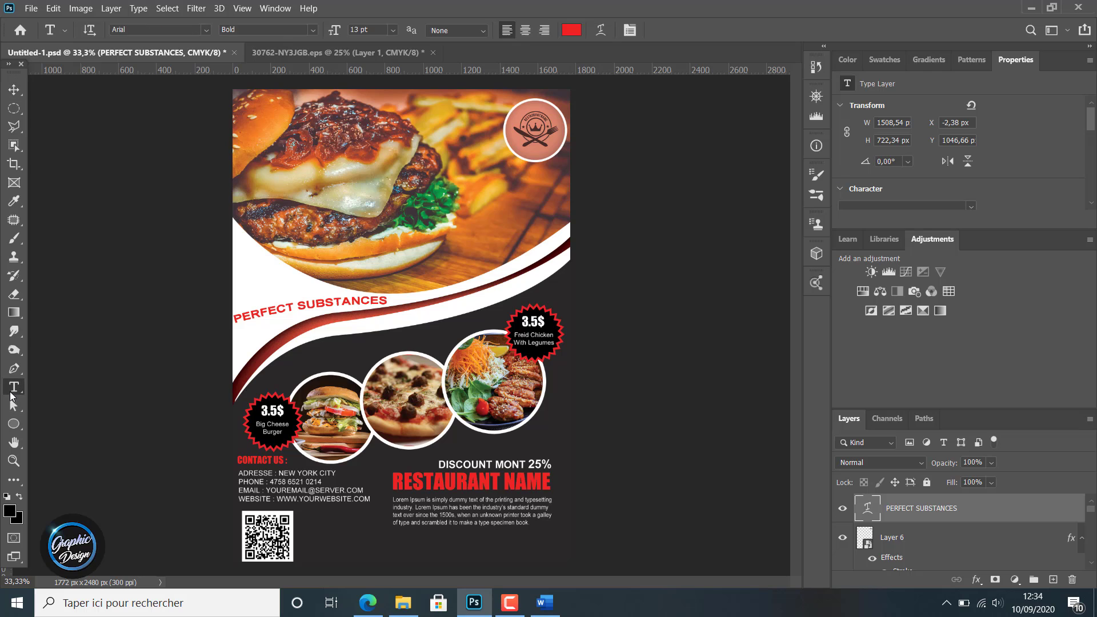
pyautogui.click(600, 29)
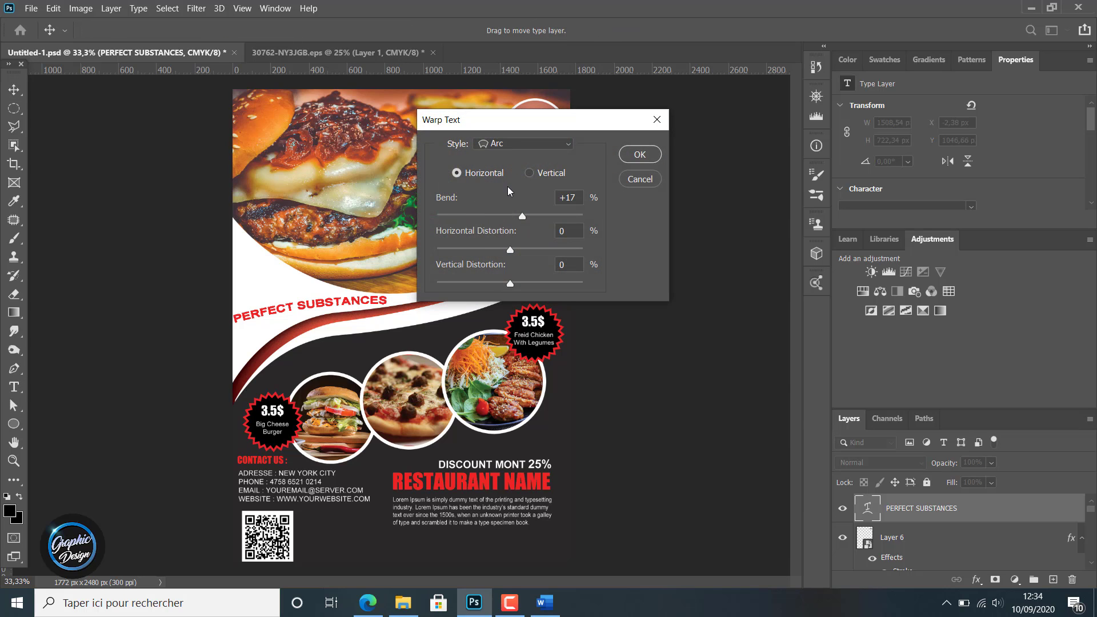
pyautogui.moveTo(522, 219); pyautogui.dragTo(490, 218)
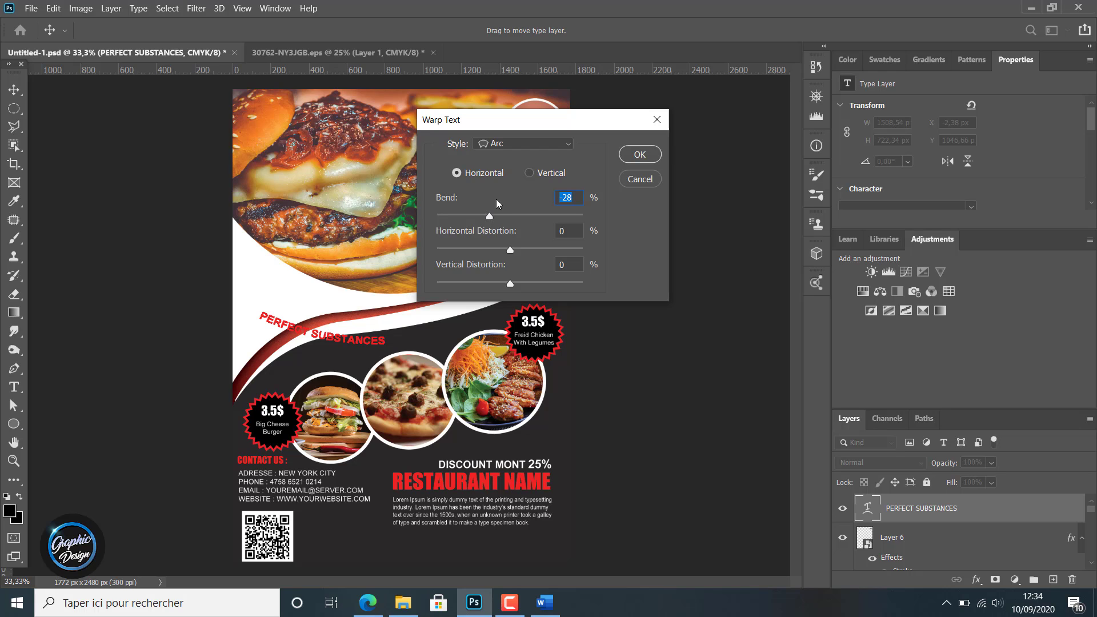
pyautogui.moveTo(490, 218); pyautogui.dragTo(483, 219)
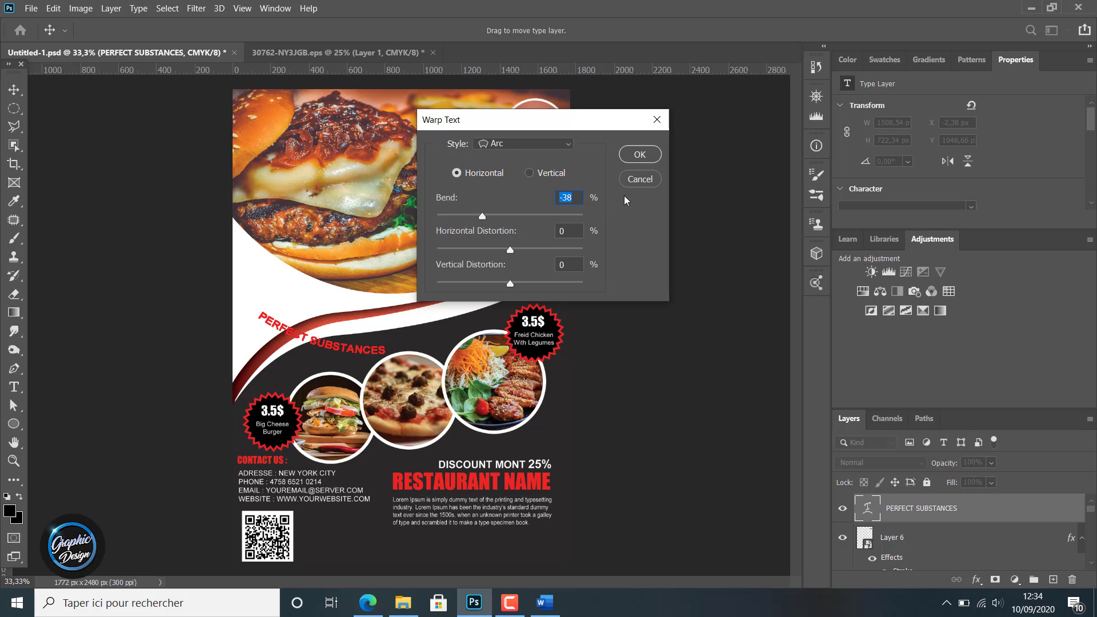
pyautogui.click(654, 155)
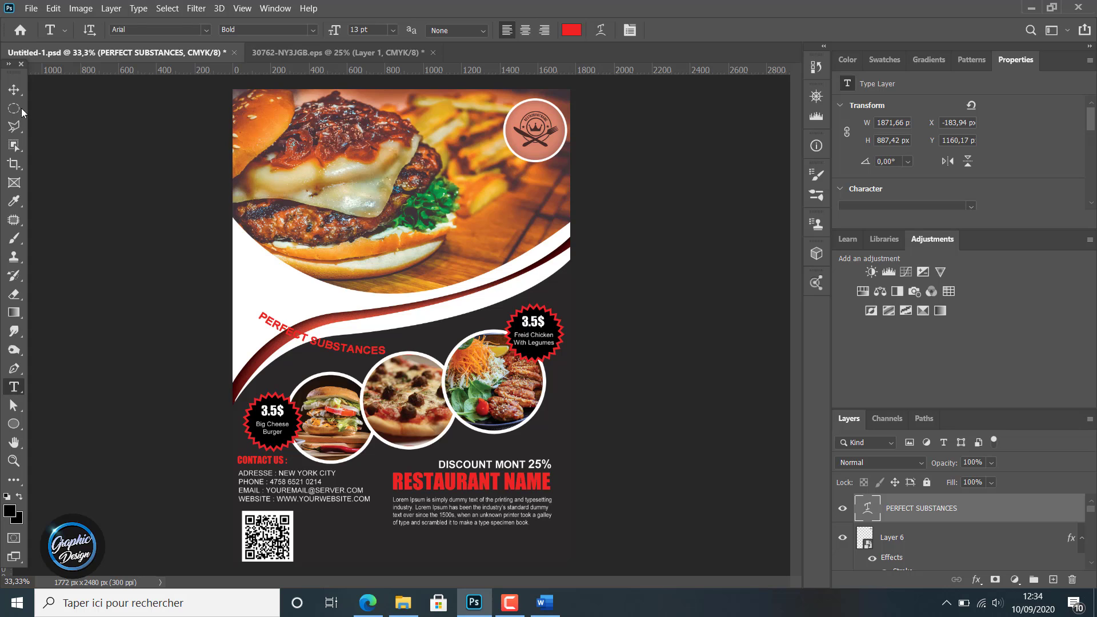
# - Move the headline up to the burger photo's curved lower edge and rotate it clockwise by about 6.57°
pyautogui.click(13, 90)
pyautogui.moveTo(292, 343); pyautogui.dragTo(267, 286)
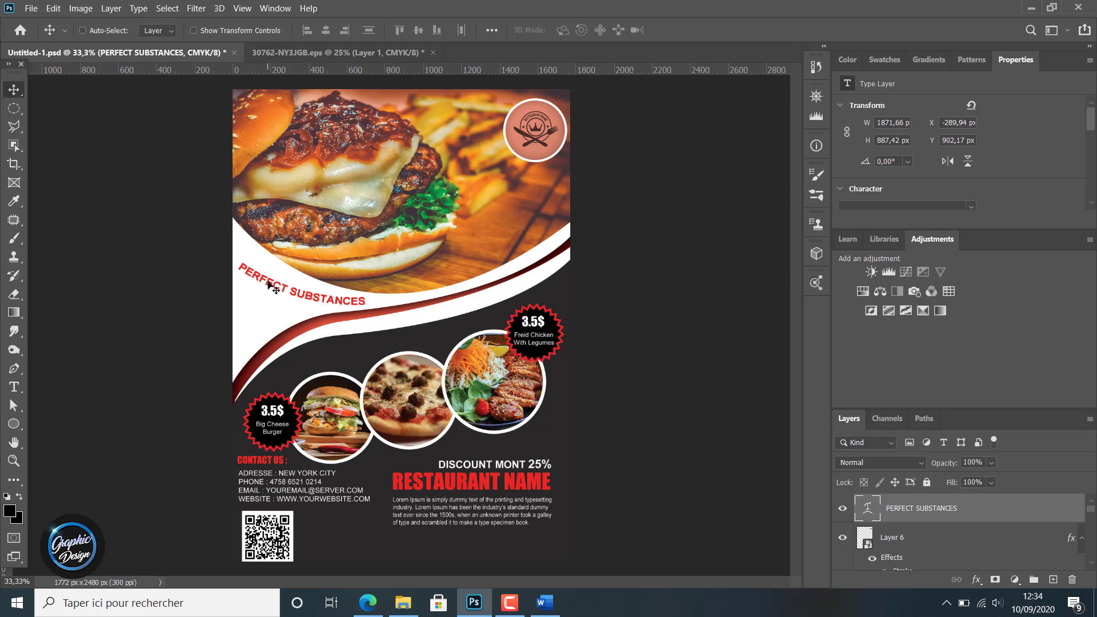
pyautogui.hotkey('ctrl', 't')
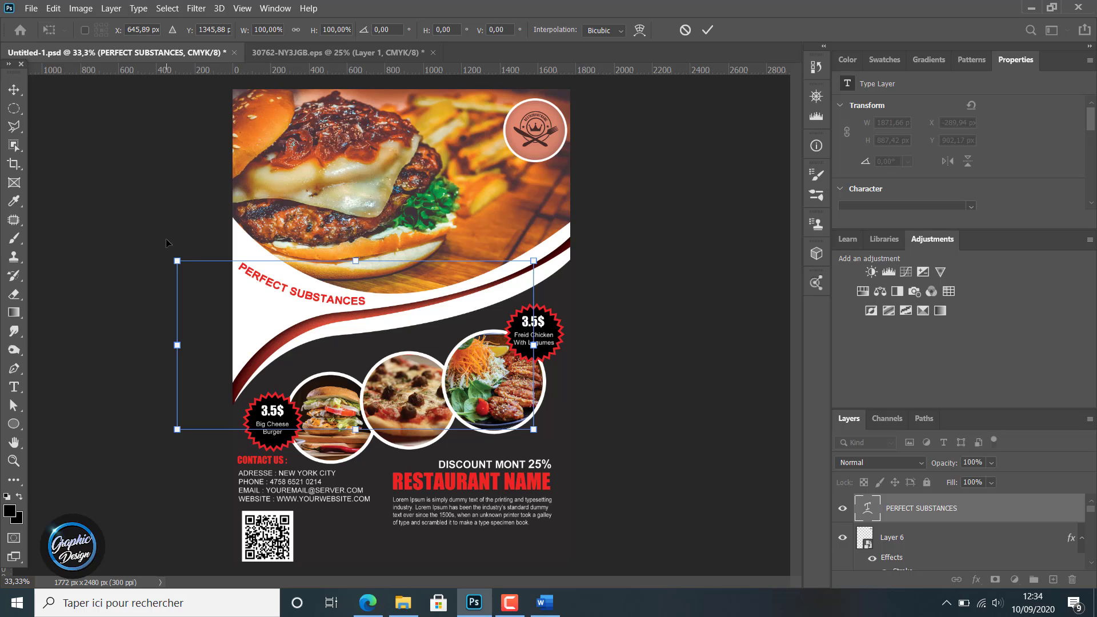
pyautogui.moveTo(165, 239); pyautogui.dragTo(175, 213)
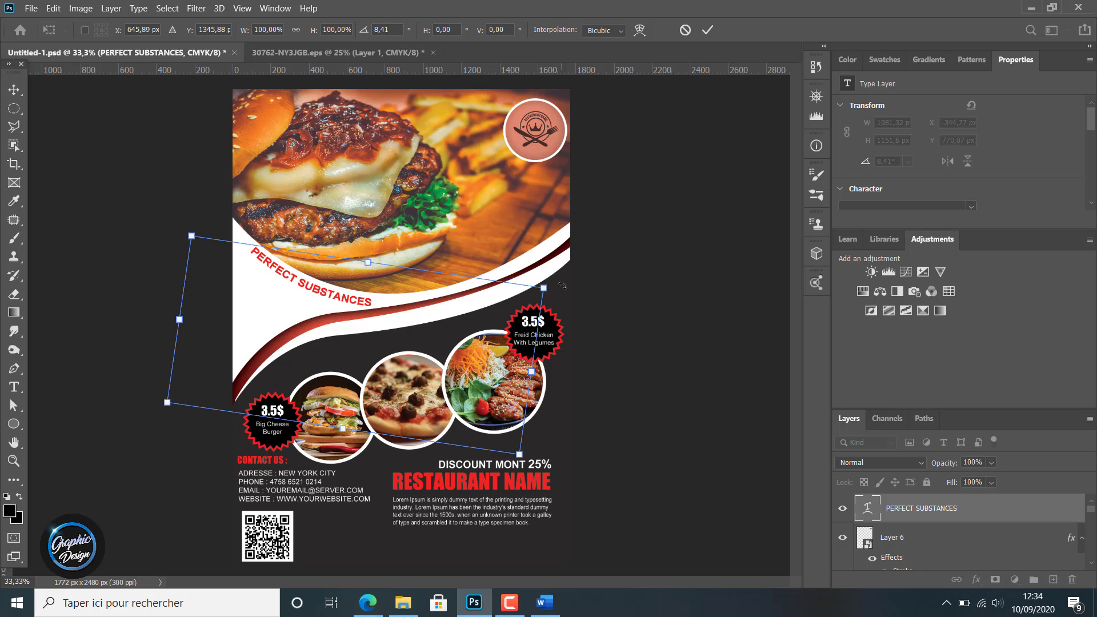
pyautogui.moveTo(562, 285); pyautogui.dragTo(563, 275)
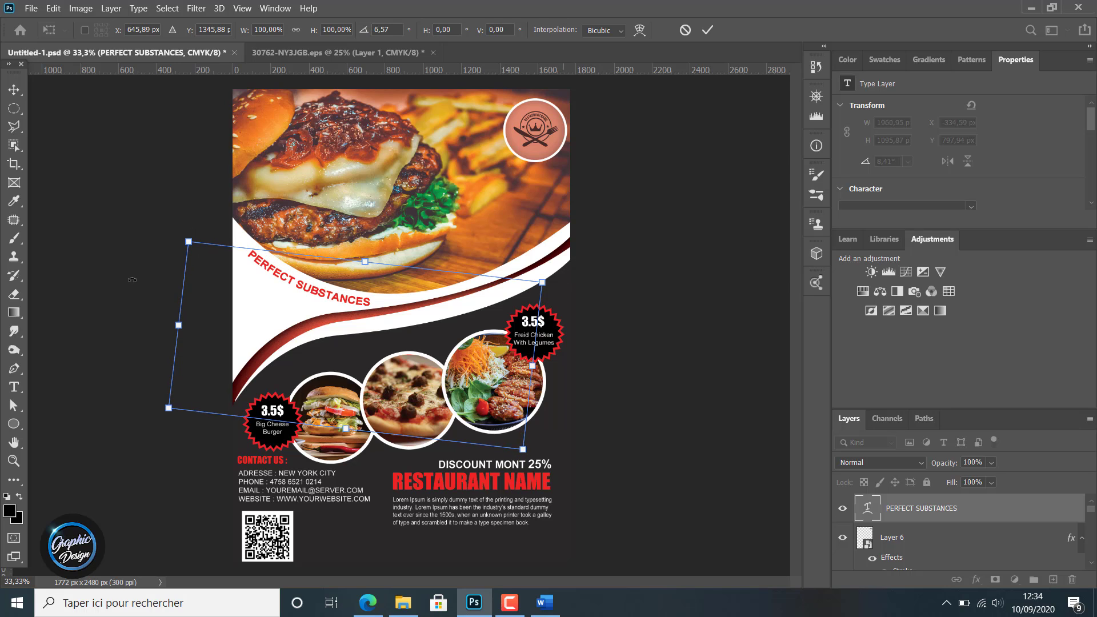
pyautogui.click(708, 32)
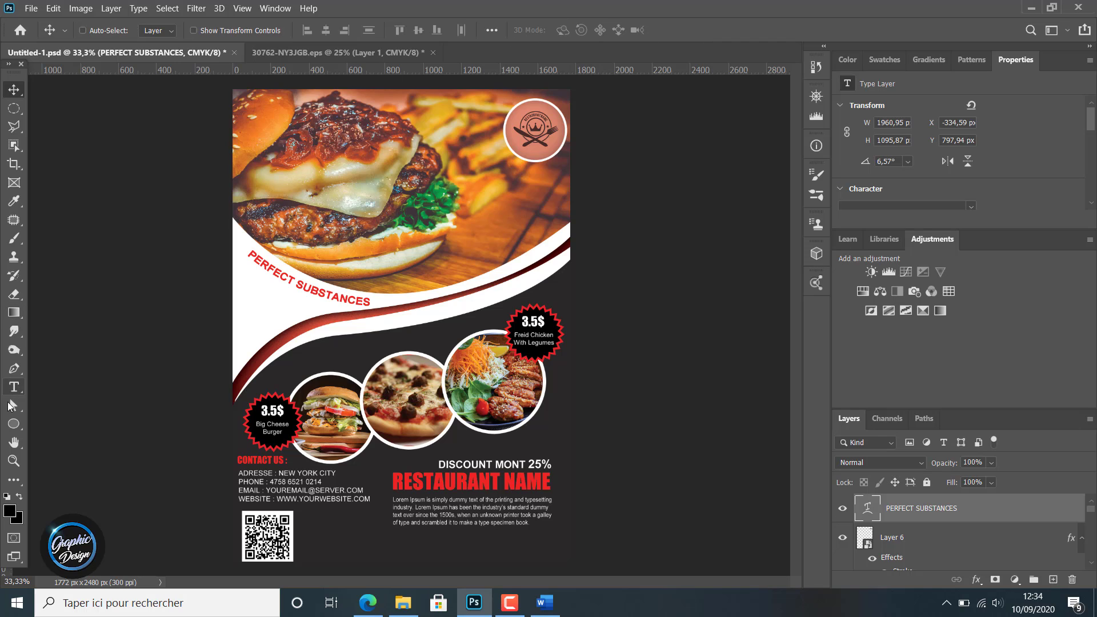
# - Fine-tune the headline's Arc warp to a bend of -39%
pyautogui.click(14, 369)
pyautogui.click(16, 387)
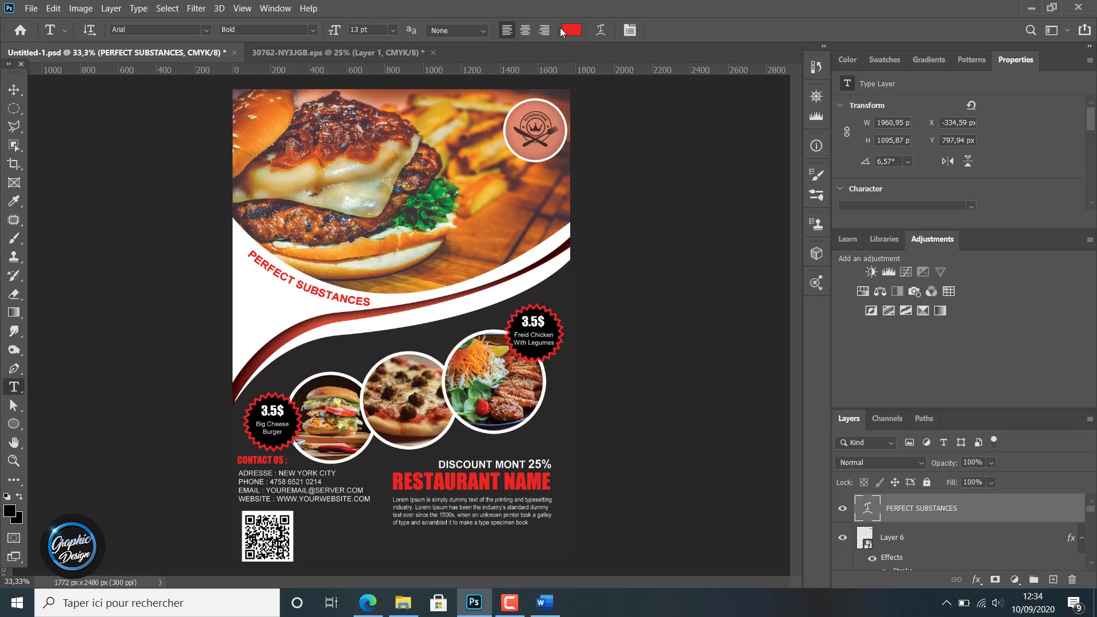
pyautogui.click(600, 30)
pyautogui.moveTo(490, 215)
pyautogui.mouseDown()
pyautogui.moveTo(474, 217)
pyautogui.moveTo(482, 219)
pyautogui.mouseUp()
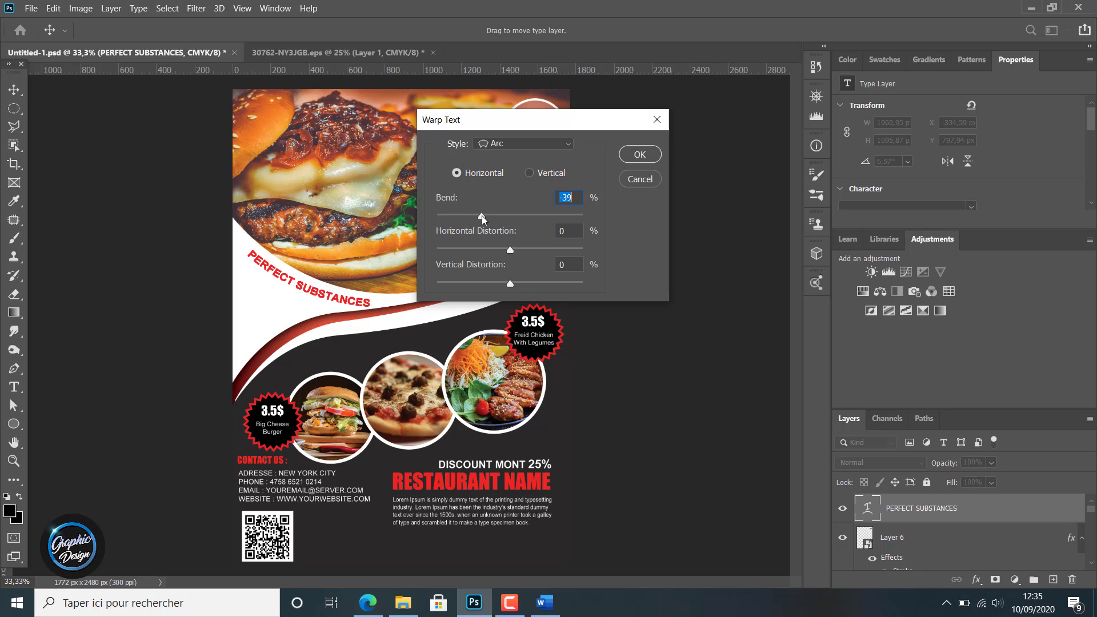
pyautogui.click(651, 154)
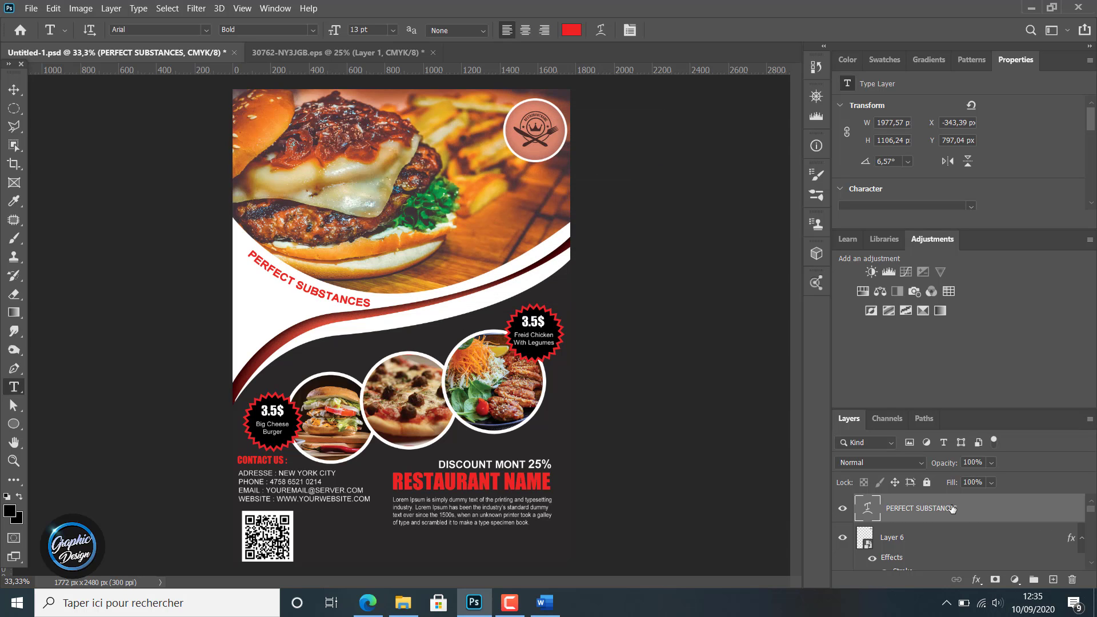
# - Rotate the headline clockwise by about 1.64° and move it to about X -412 px, Y 747 px
pyautogui.hotkey('ctrl', 't')
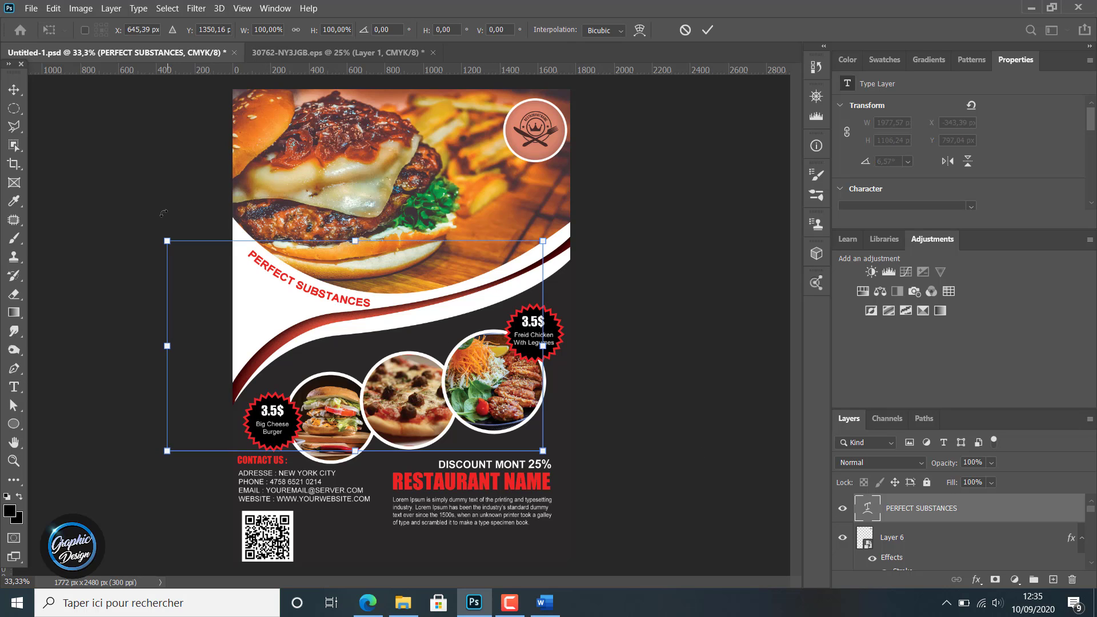
pyautogui.moveTo(164, 211); pyautogui.dragTo(174, 212)
pyautogui.moveTo(345, 288); pyautogui.dragTo(337, 282)
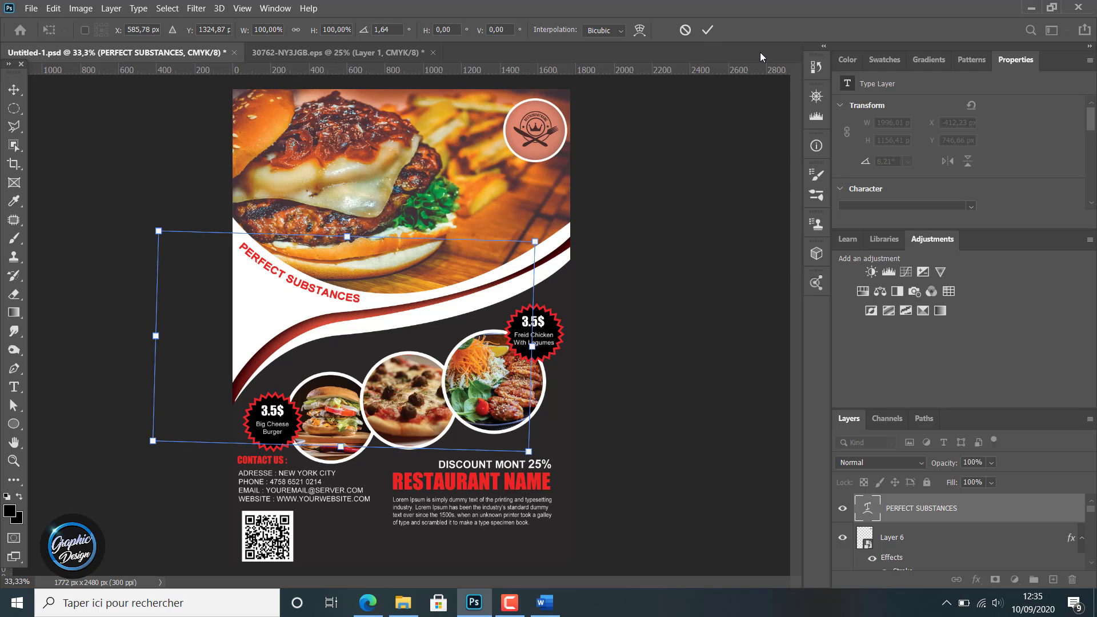
pyautogui.click(702, 32)
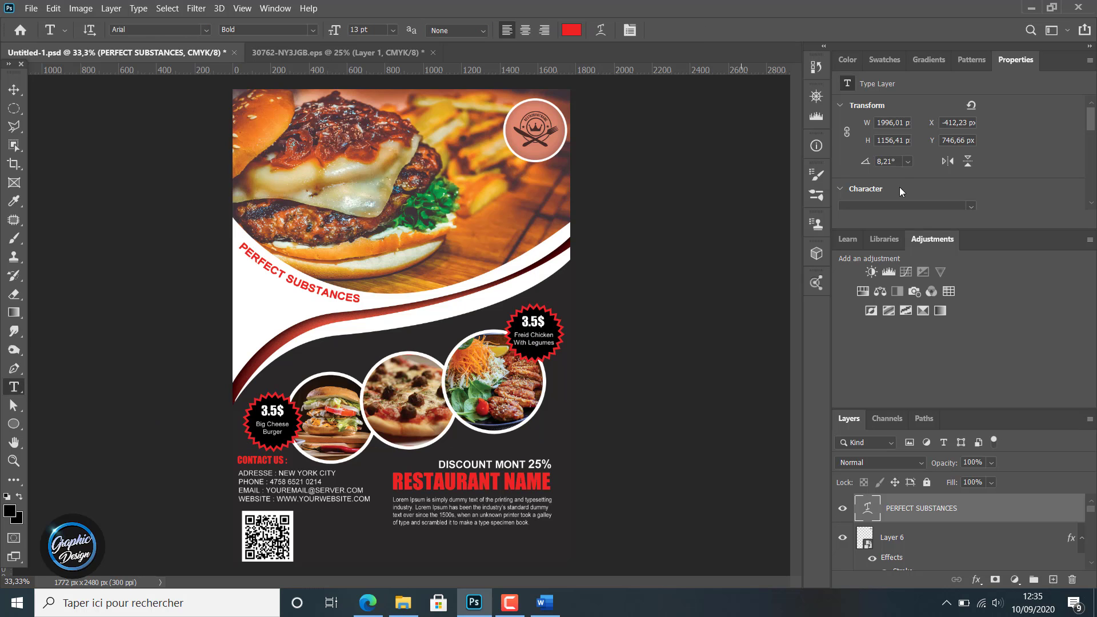
# - Try rasterizing the headline and rotating it clockwise by about 2.96° inside a new group
pyautogui.rightClick(950, 506)
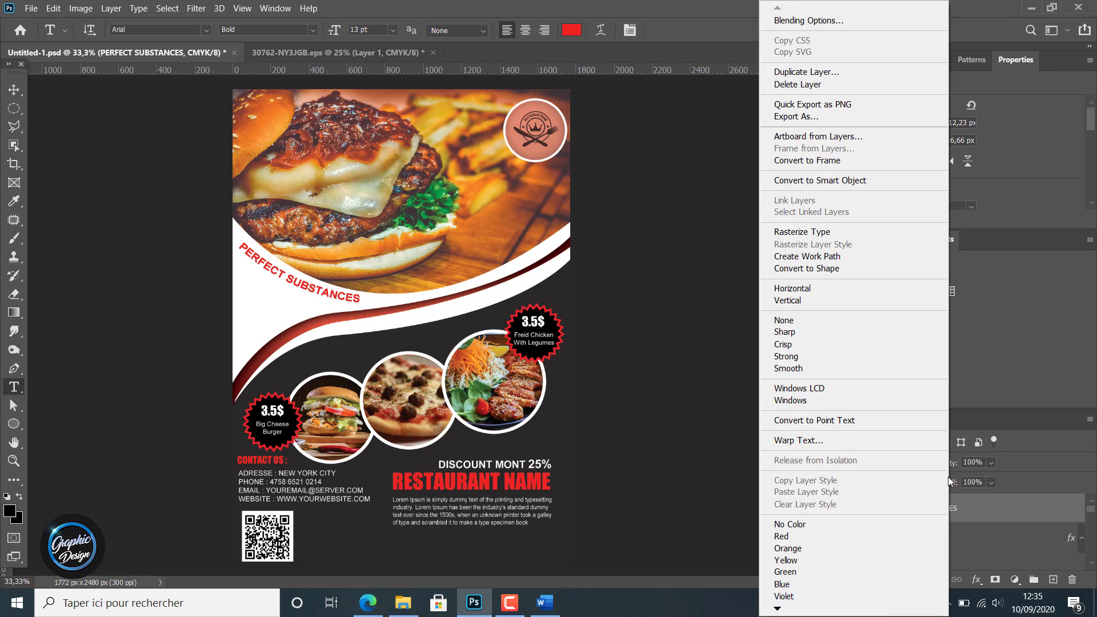
pyautogui.click(824, 231)
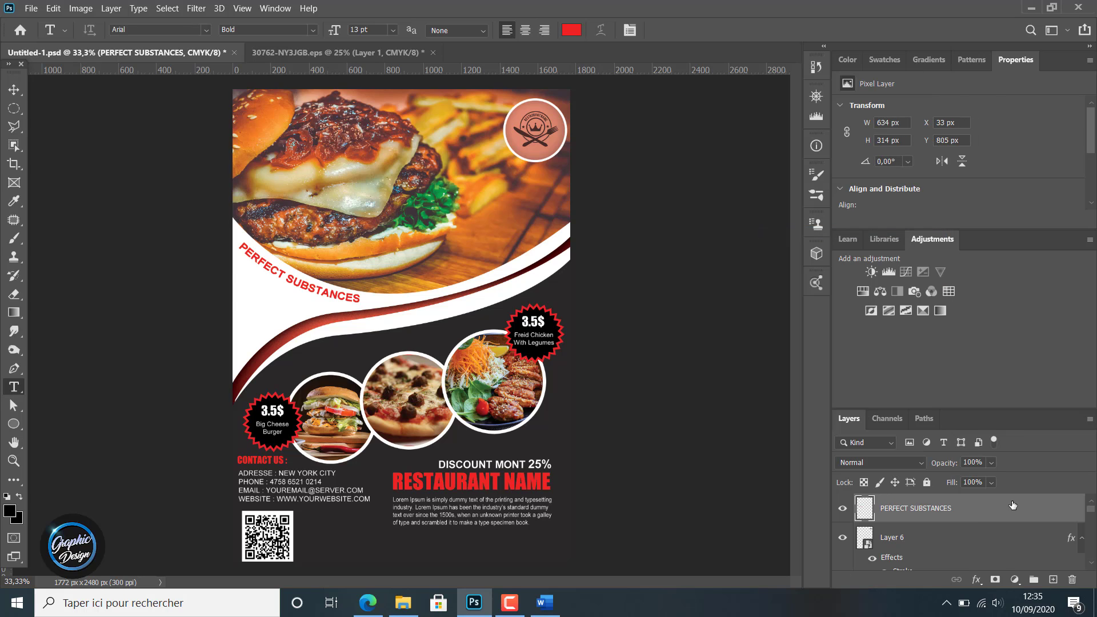
pyautogui.hotkey('ctrl', 'g')
pyautogui.hotkey('ctrl', 't')
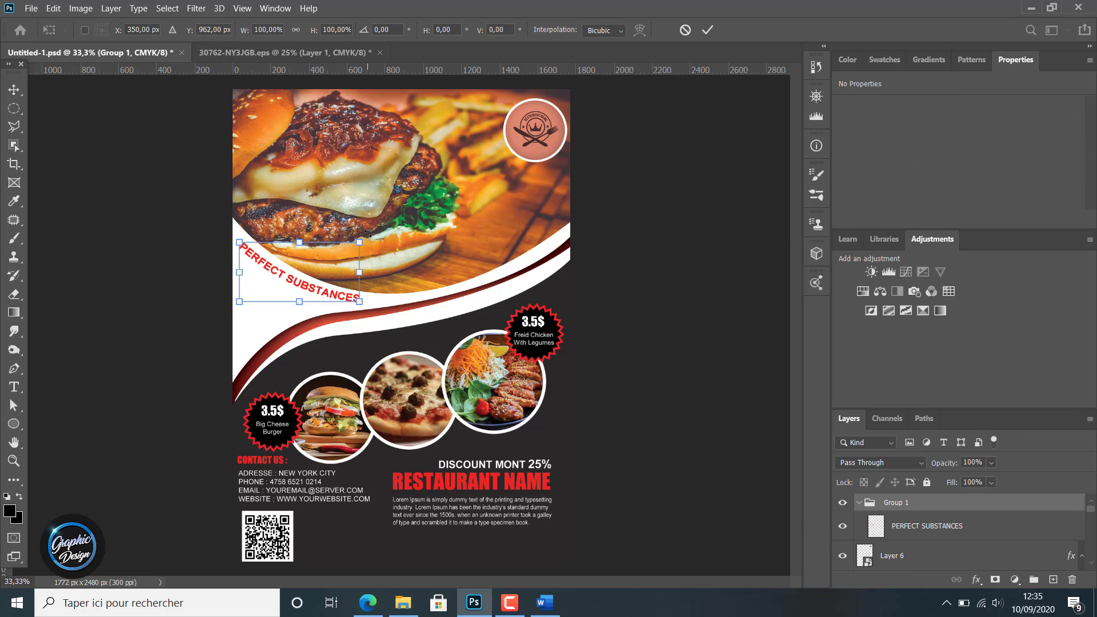
pyautogui.moveTo(370, 235); pyautogui.dragTo(371, 237)
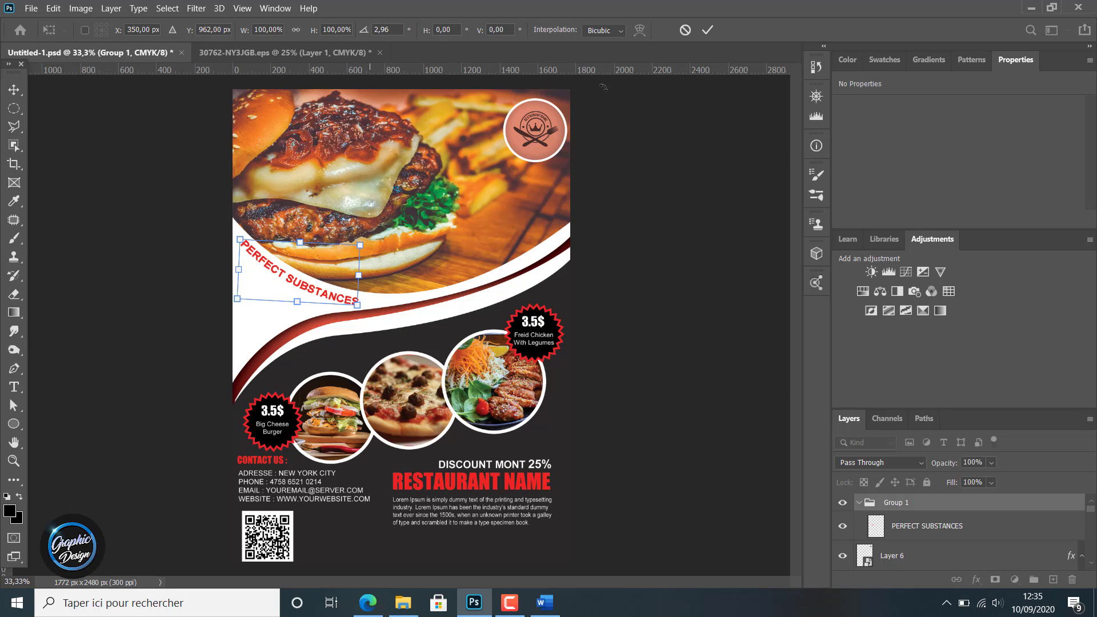
pyautogui.click(714, 27)
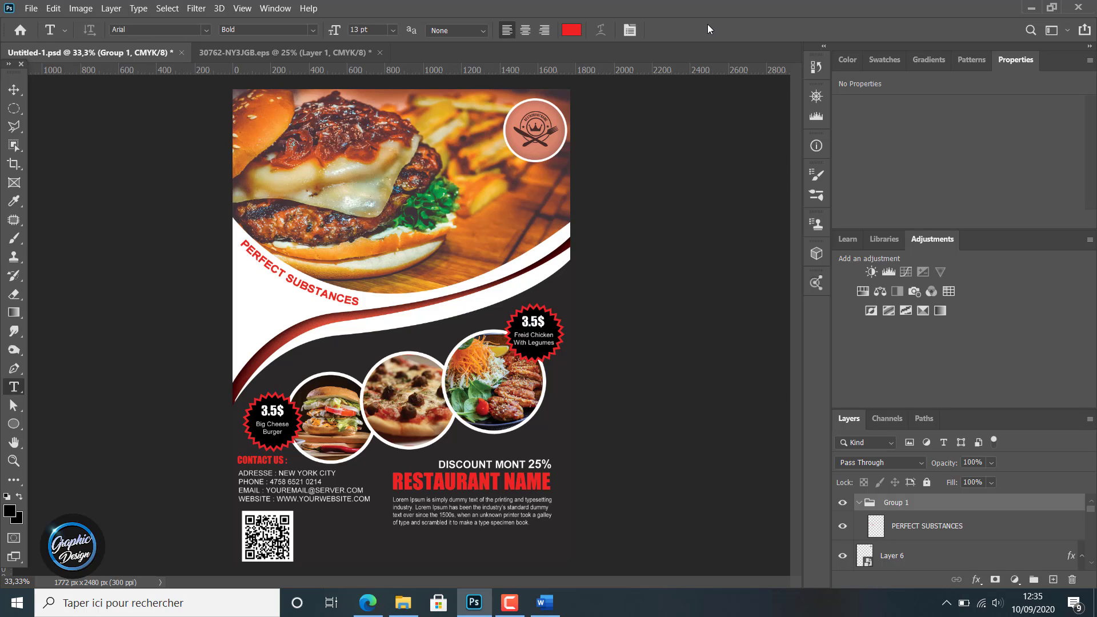
pyautogui.click(960, 525)
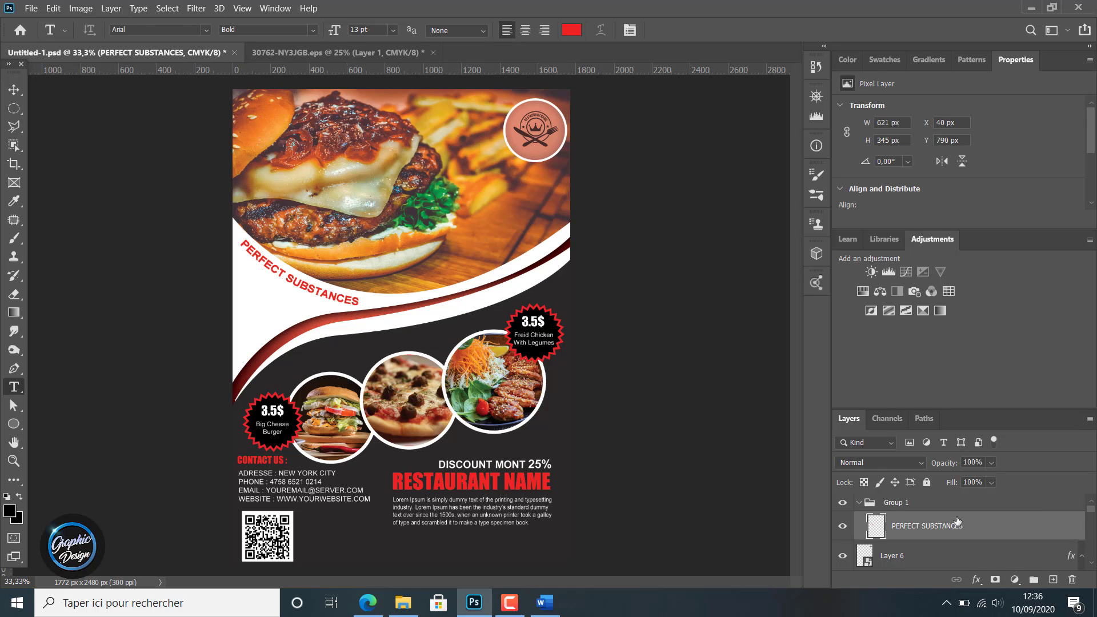
pyautogui.hotkey('ctrl', 'shift', 'g')
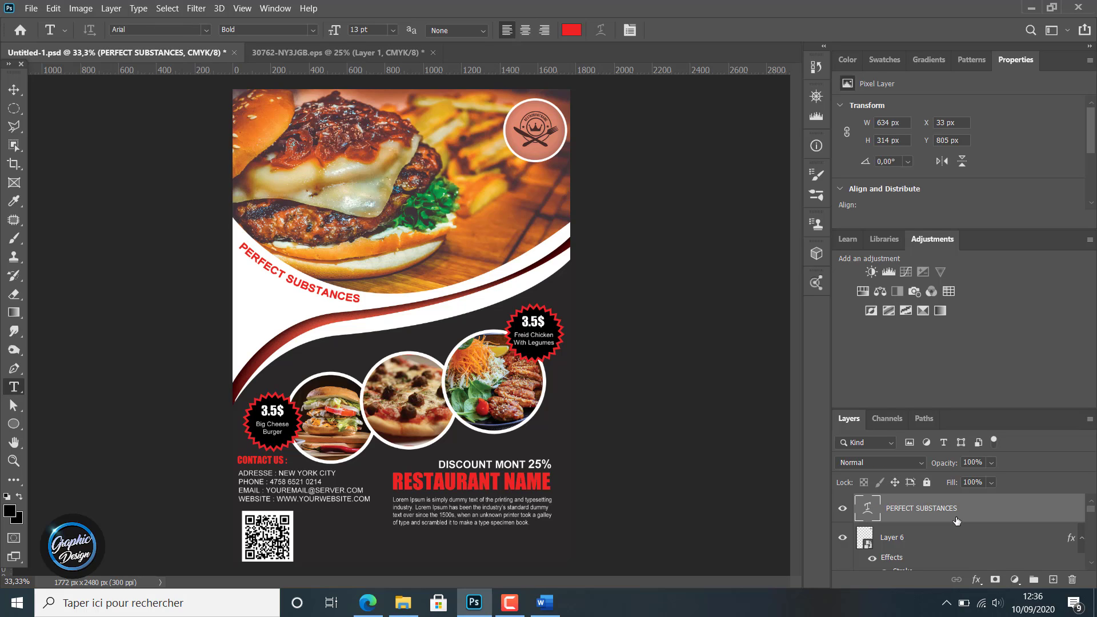
# - Set the whole headline in Impact Regular at 20 pt
pyautogui.doubleClick(299, 284)
pyautogui.hotkey('ctrl', 'a')
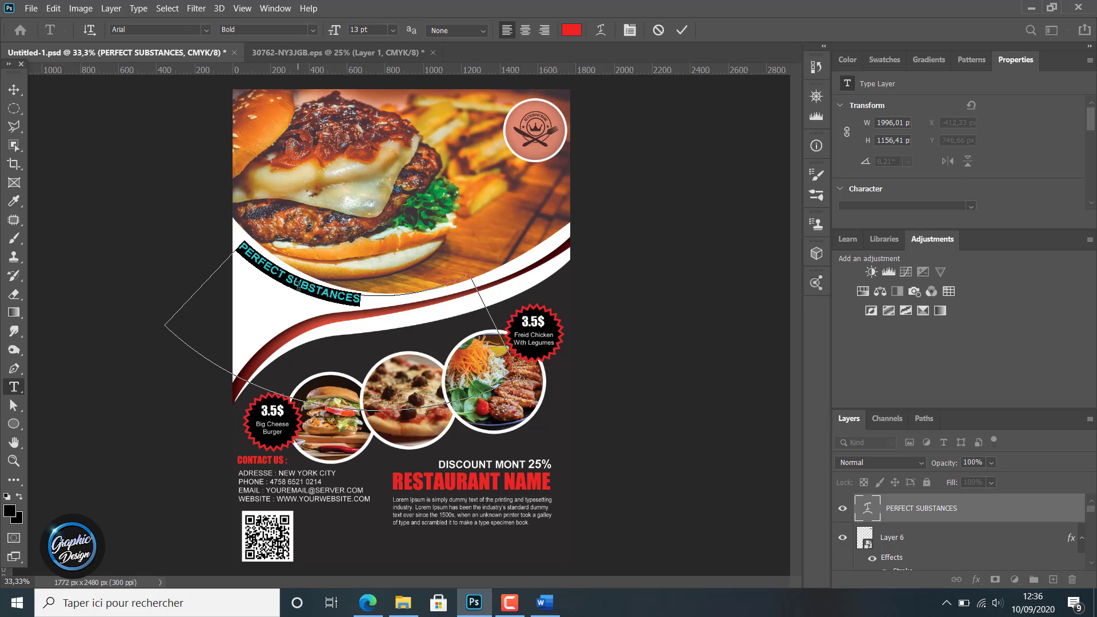
pyautogui.click(209, 29)
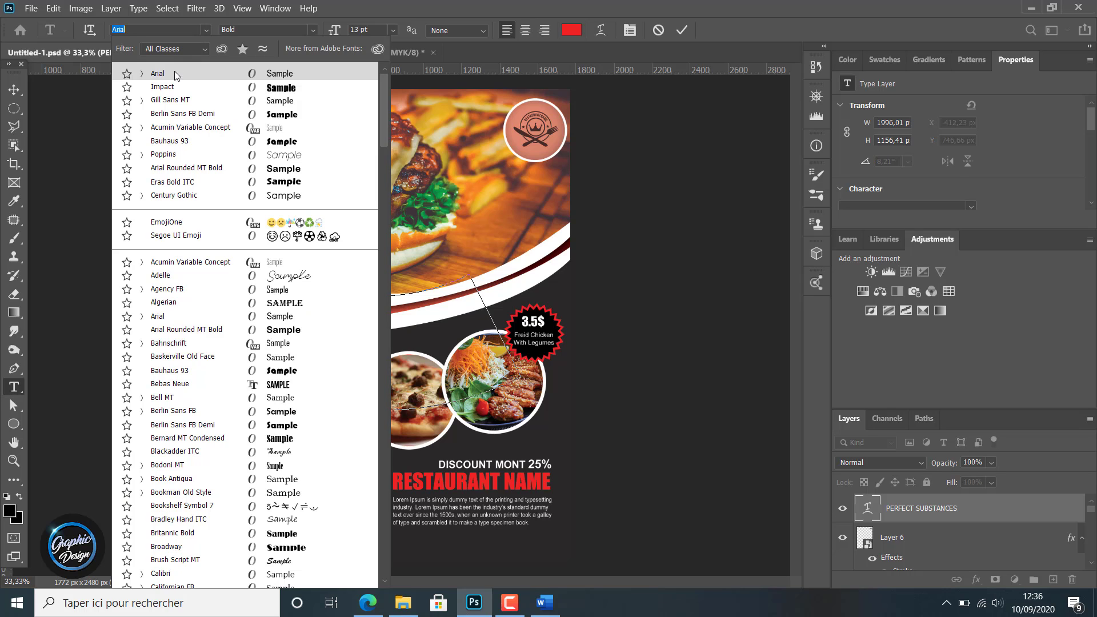
pyautogui.click(171, 87)
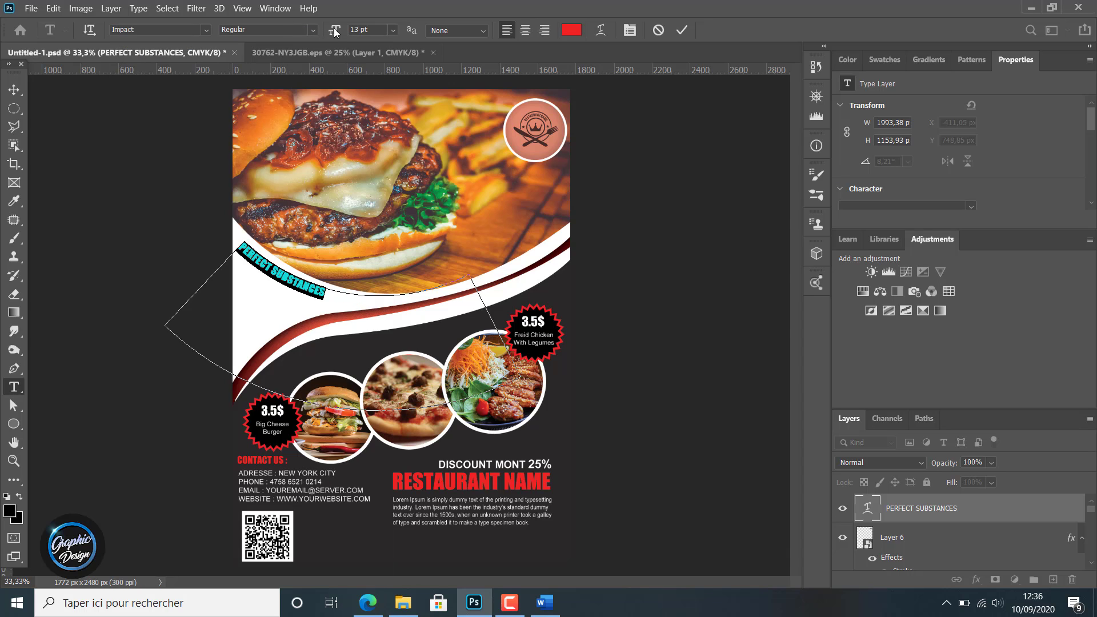
pyautogui.moveTo(334, 33); pyautogui.dragTo(338, 30)
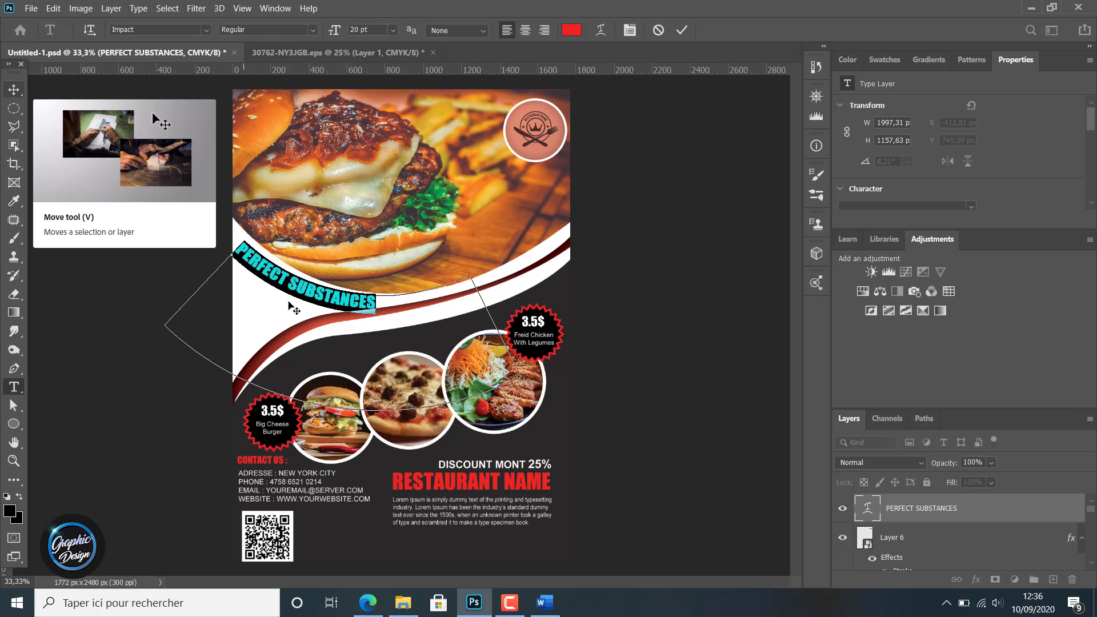
# - Delete the letters after the initial P of the headline's first word and retype them to read "PERFECT"
pyautogui.click(294, 283)
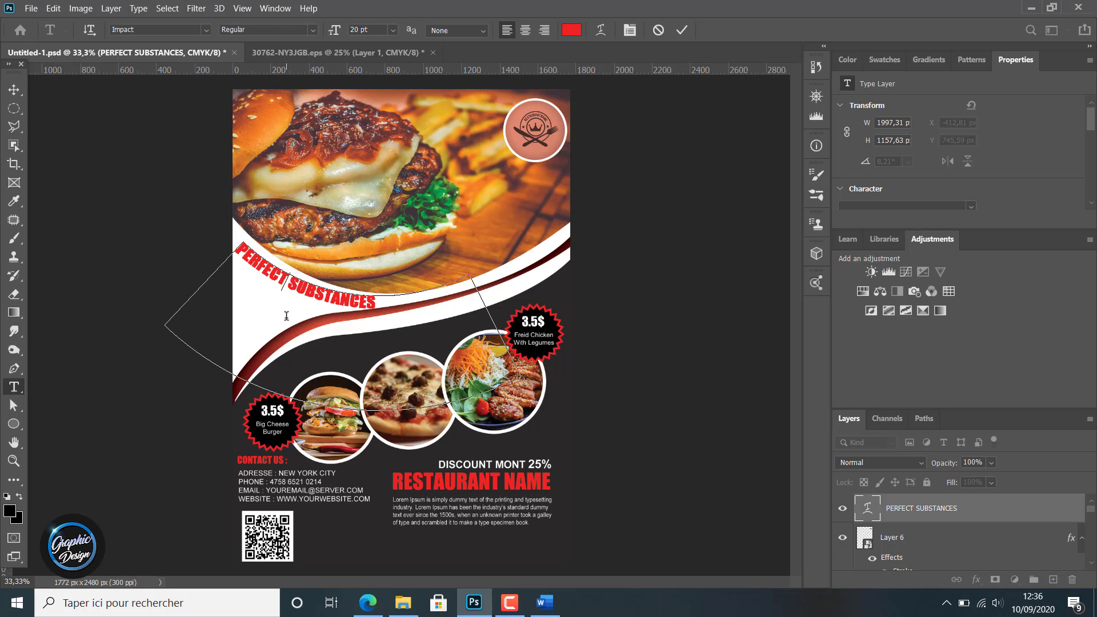
pyautogui.press('BackSpace')
pyautogui.press('BackSpace')
pyautogui.press('BackSpace')
pyautogui.press('BackSpace')
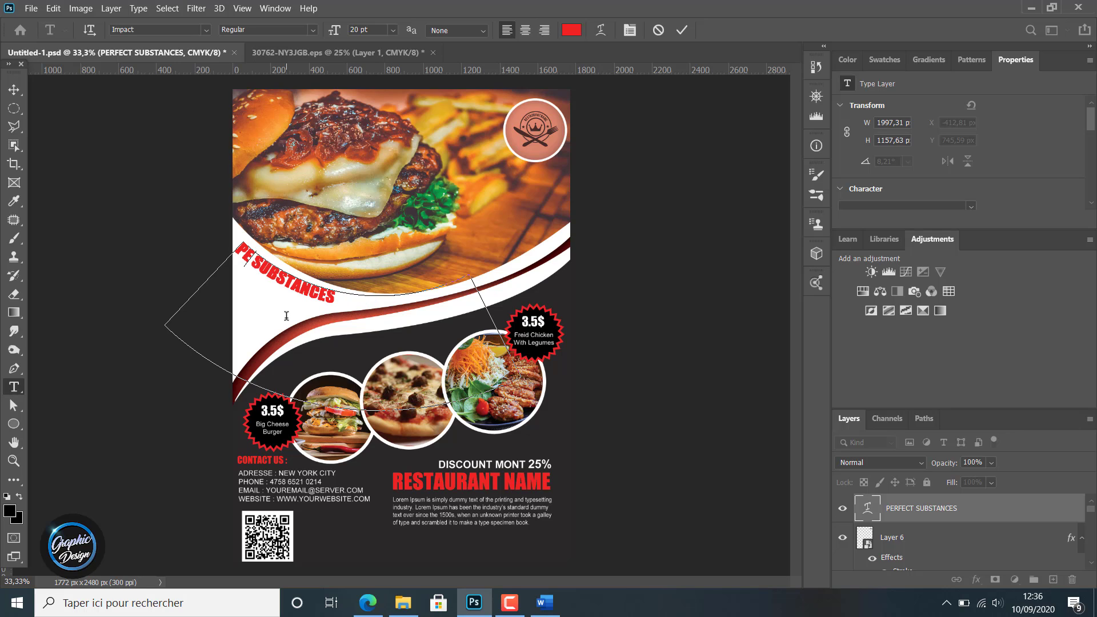
pyautogui.press('BackSpace')
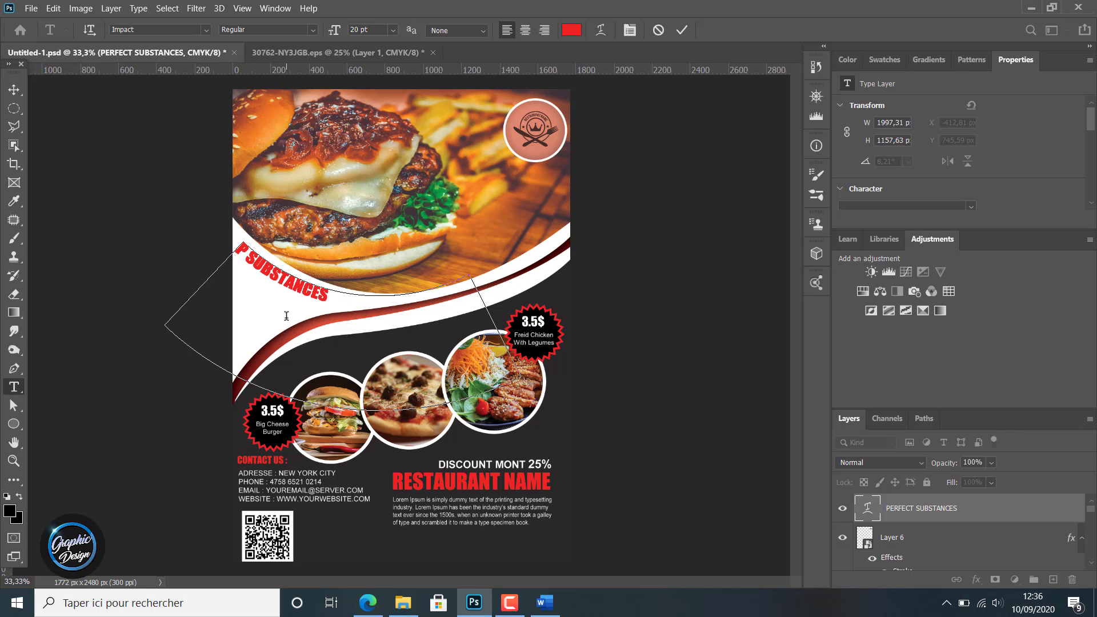
pyautogui.write('ERFECT')
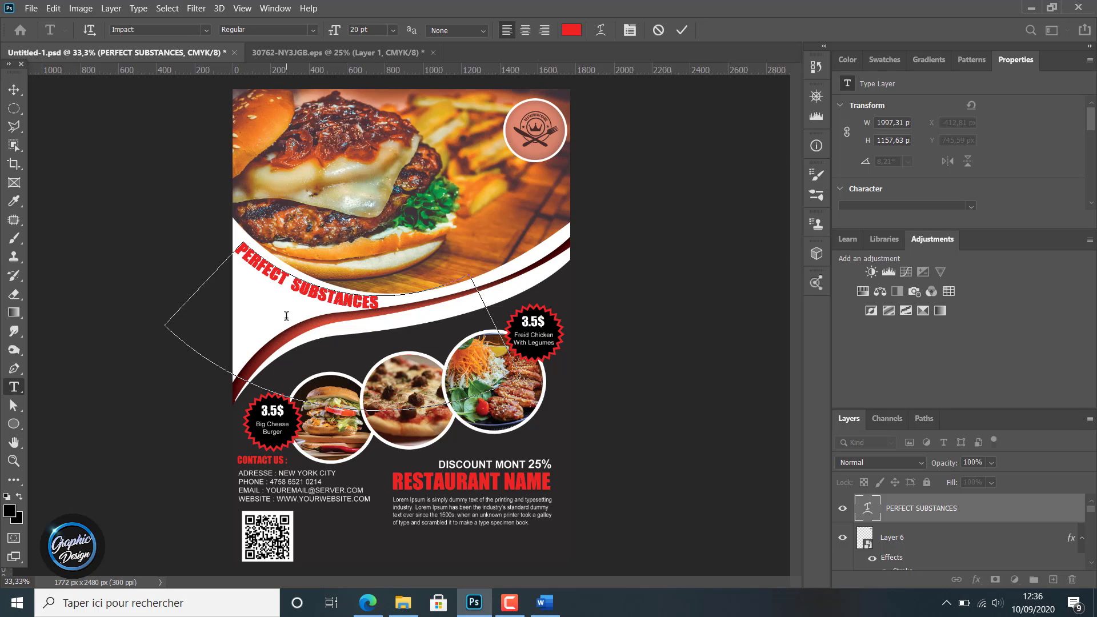
# - Replace "SUBSTANCES" with "FOOD" in the headline and move it to about X -368 px, Y 769 px
pyautogui.press('Left')
pyautogui.press('Left')
pyautogui.press('Left')
pyautogui.press('Left')
pyautogui.press('Left')
pyautogui.hotkey('shift', 'End')
pyautogui.press('Delete')
pyautogui.press('BackSpace')
pyautogui.press('BackSpace')
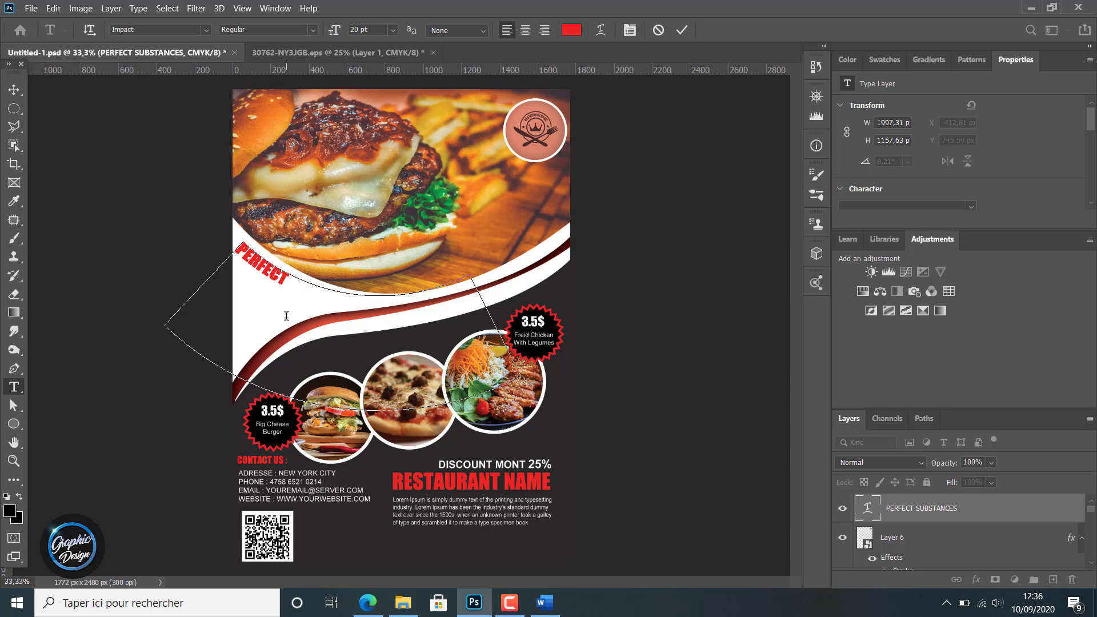
pyautogui.write('FOOF')
pyautogui.press('BackSpace')
pyautogui.write('D')
pyautogui.click(13, 88)
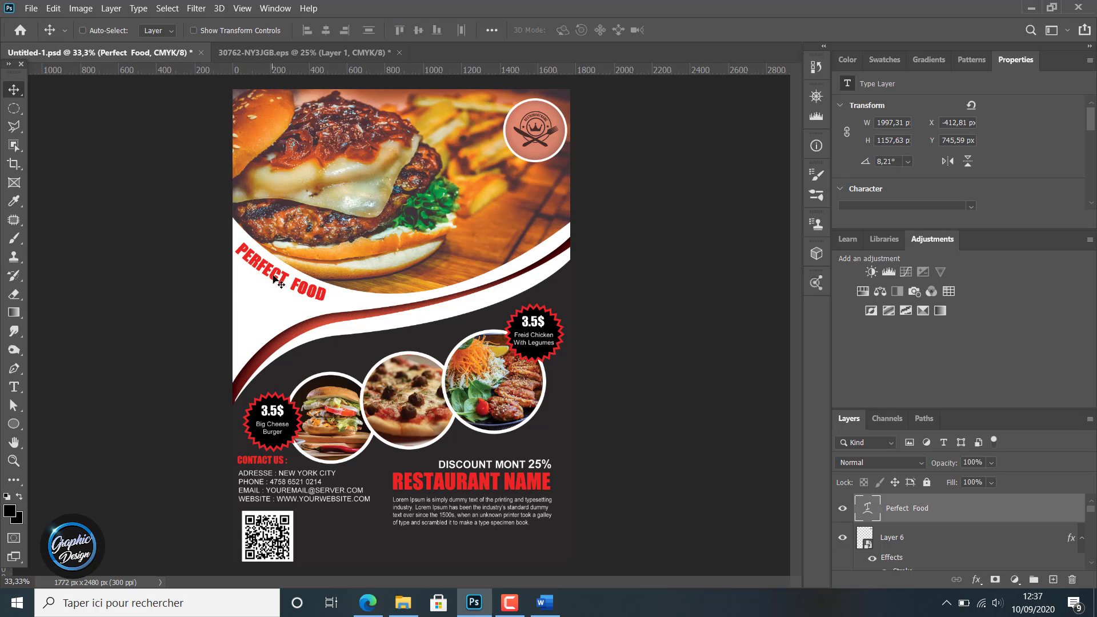
pyautogui.moveTo(275, 279); pyautogui.dragTo(280, 282)
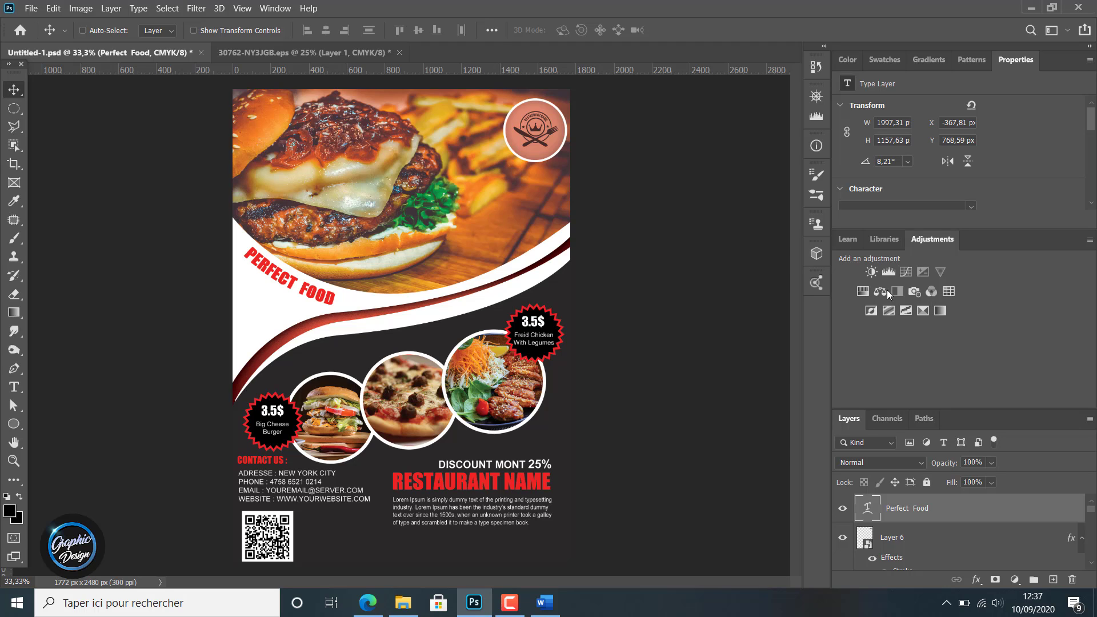
# - Strengthen the headline's Arc warp to a bend of -44% and slightly adjust its horizontal distortion
pyautogui.click(14, 387)
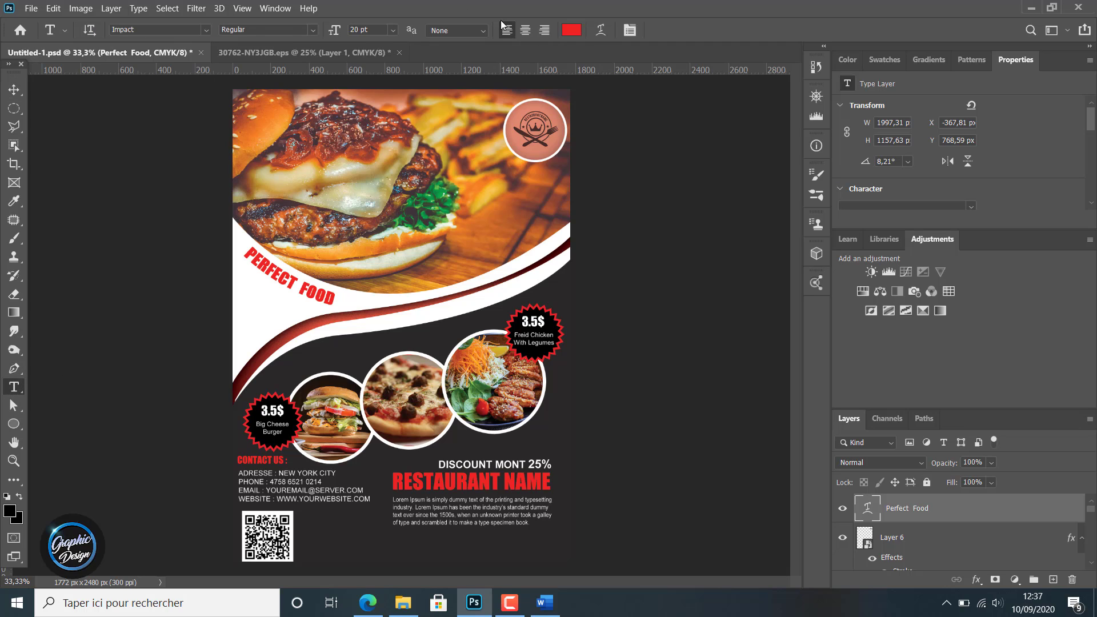
pyautogui.click(600, 32)
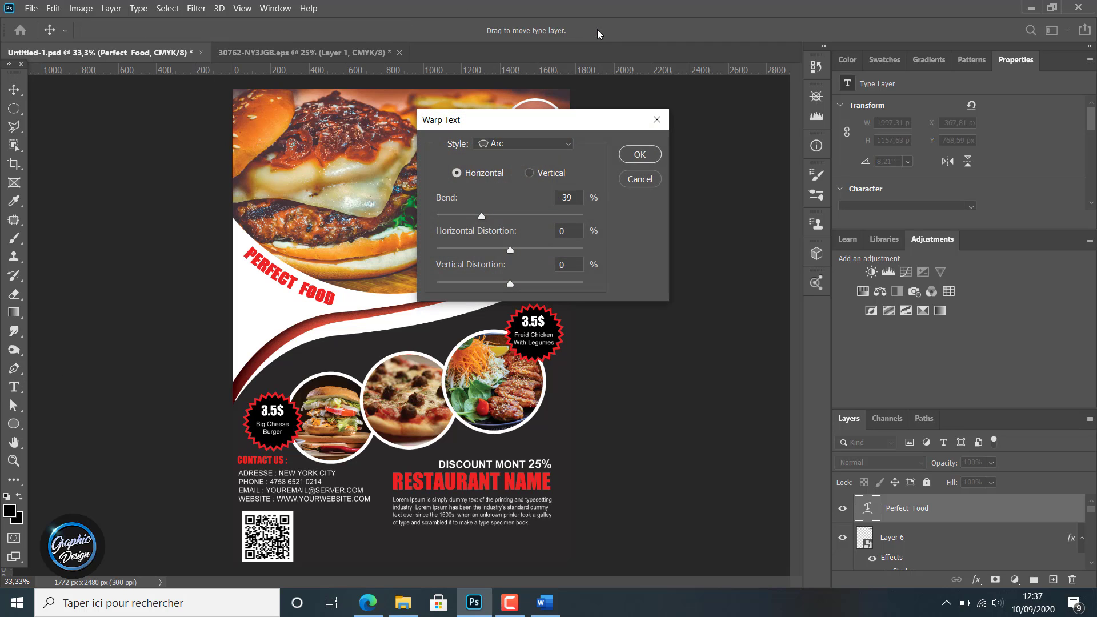
pyautogui.moveTo(482, 218); pyautogui.dragTo(478, 219)
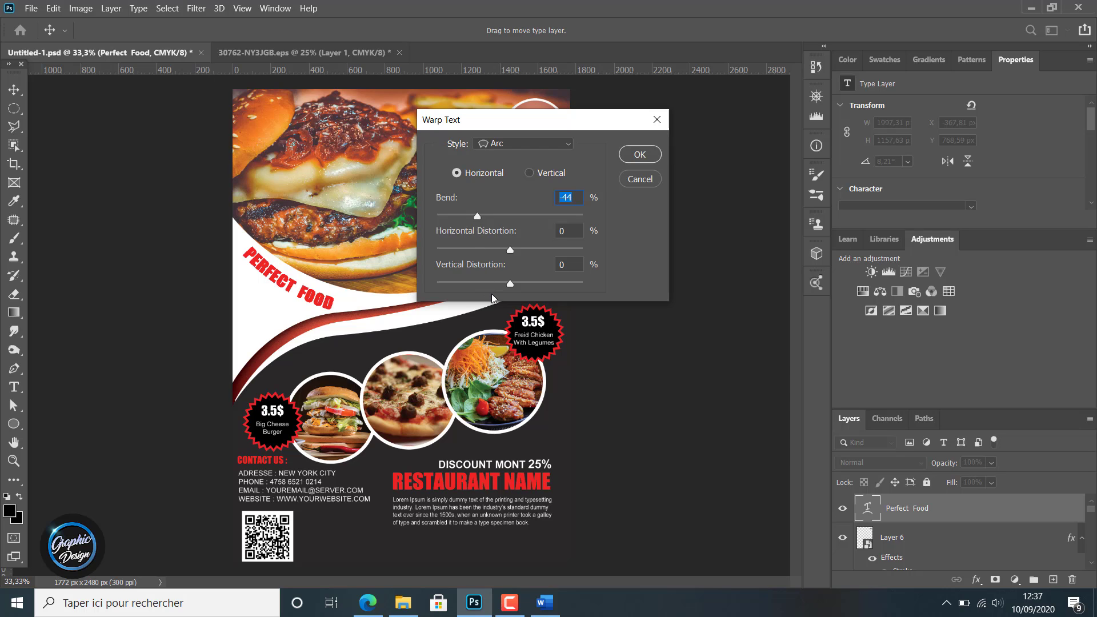
pyautogui.moveTo(510, 249)
pyautogui.mouseDown()
pyautogui.moveTo(524, 251)
pyautogui.moveTo(511, 251)
pyautogui.mouseUp()
pyautogui.click(629, 161)
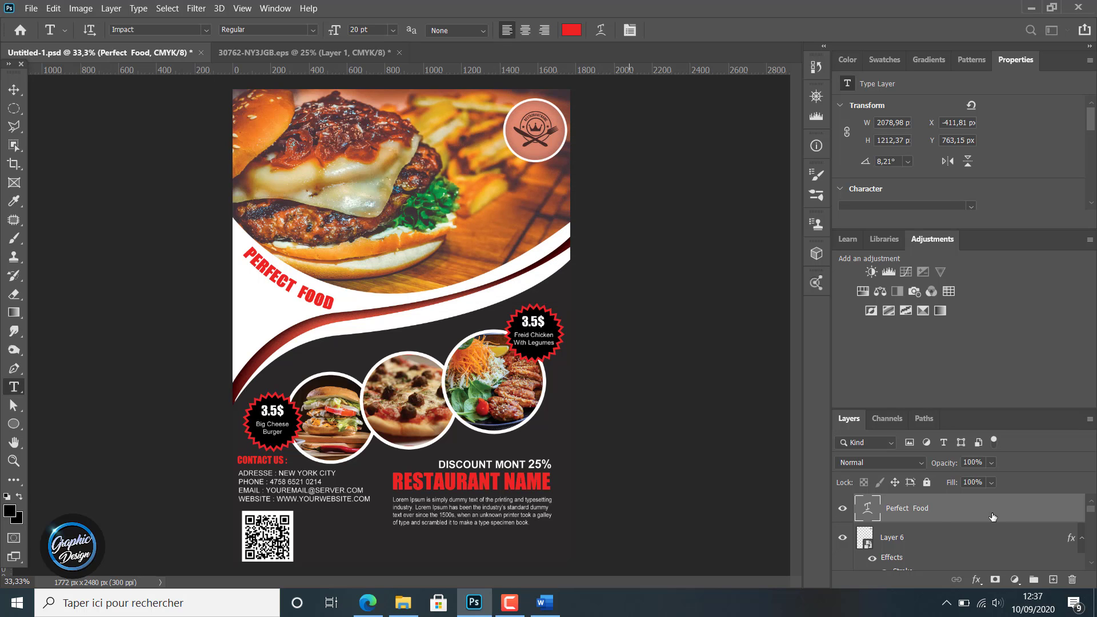
# - Rasterize the "PERFECT FOOD" headline and rotate it counterclockwise by about 3.03°
pyautogui.rightClick(932, 512)
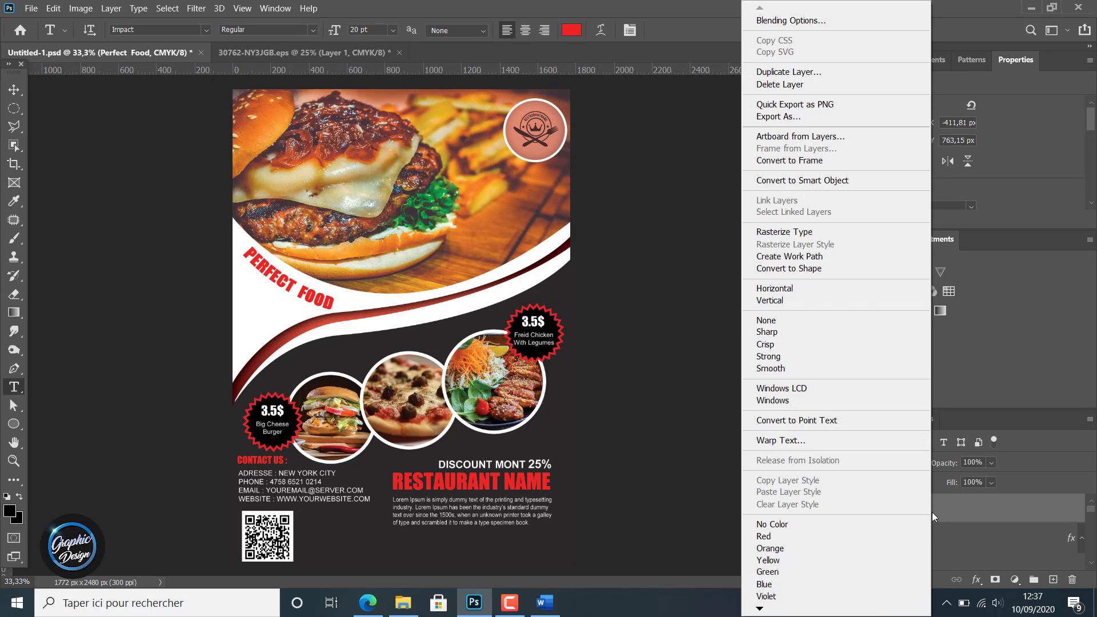
pyautogui.click(823, 231)
pyautogui.hotkey('ctrl', 't')
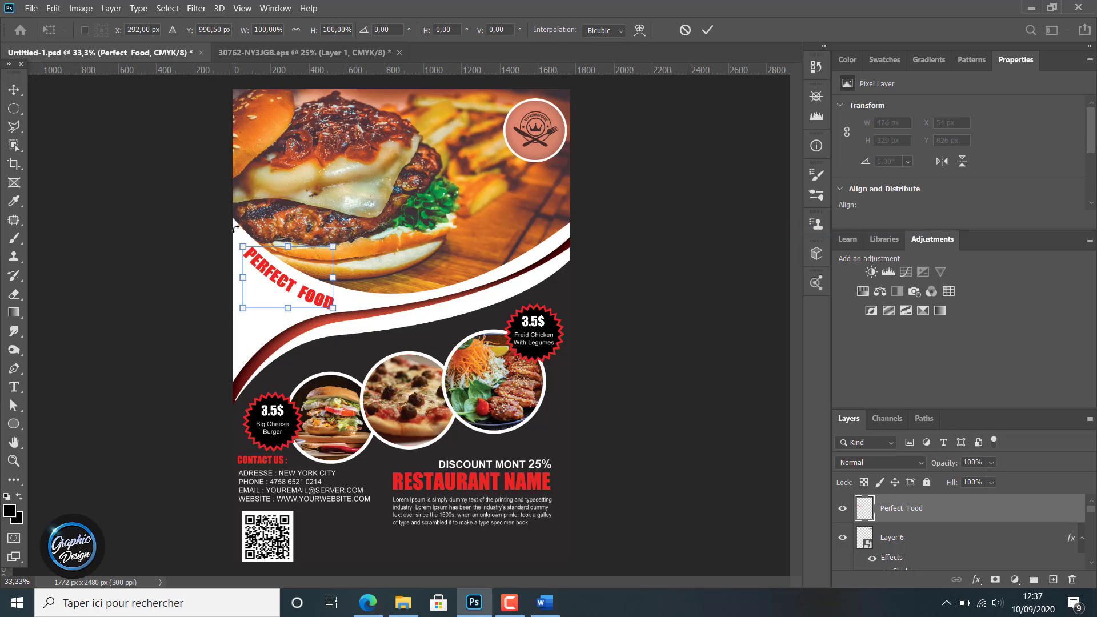
pyautogui.moveTo(235, 228); pyautogui.dragTo(238, 226)
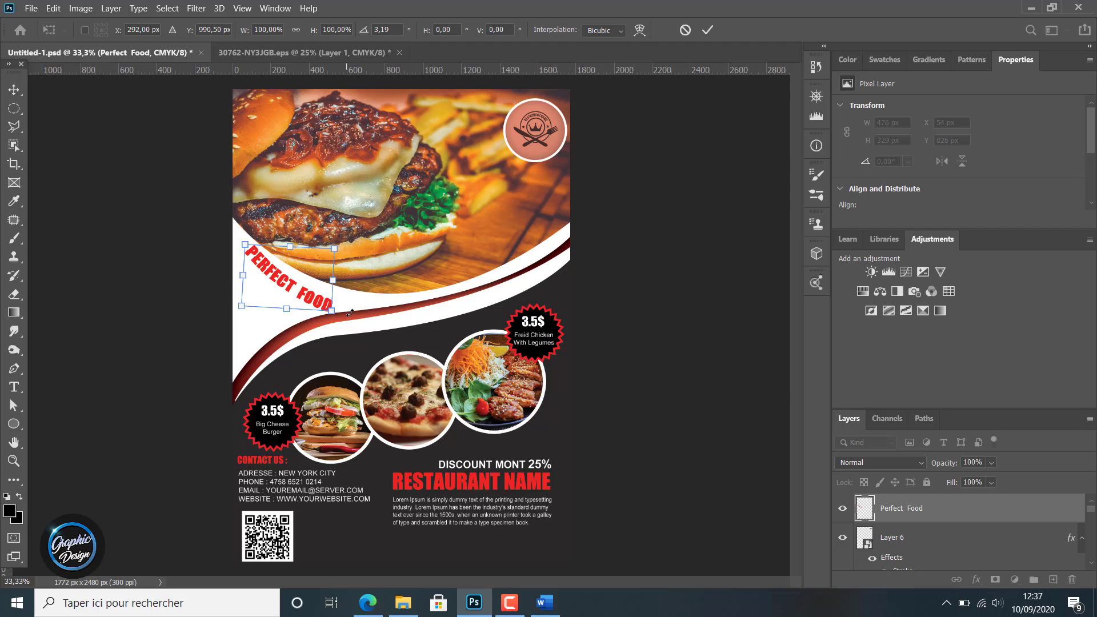
pyautogui.moveTo(350, 313); pyautogui.dragTo(351, 310)
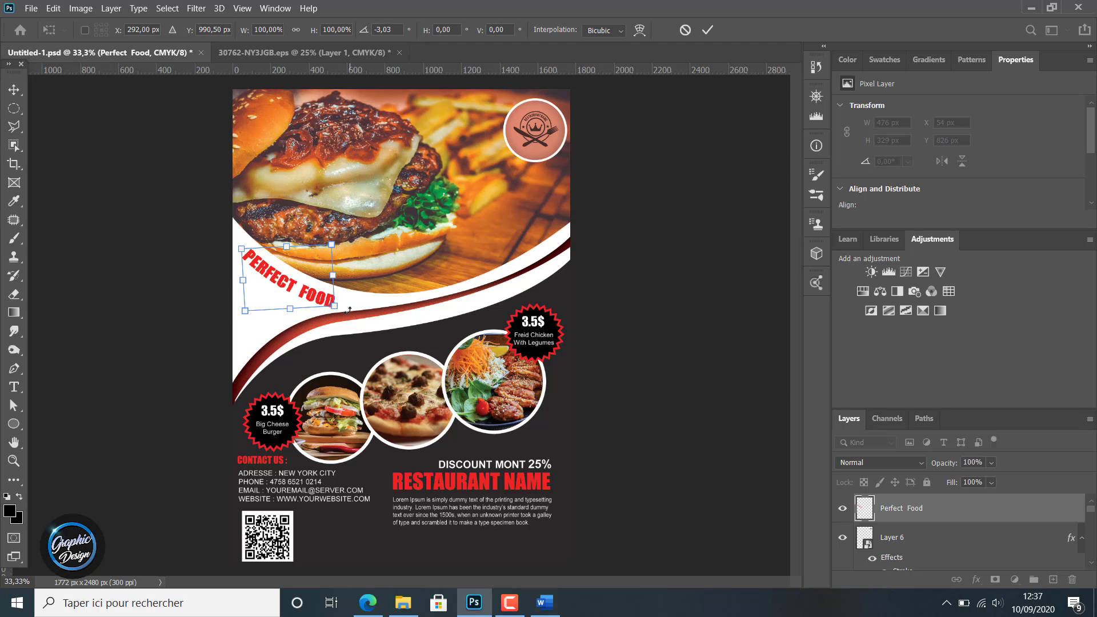
pyautogui.click(14, 90)
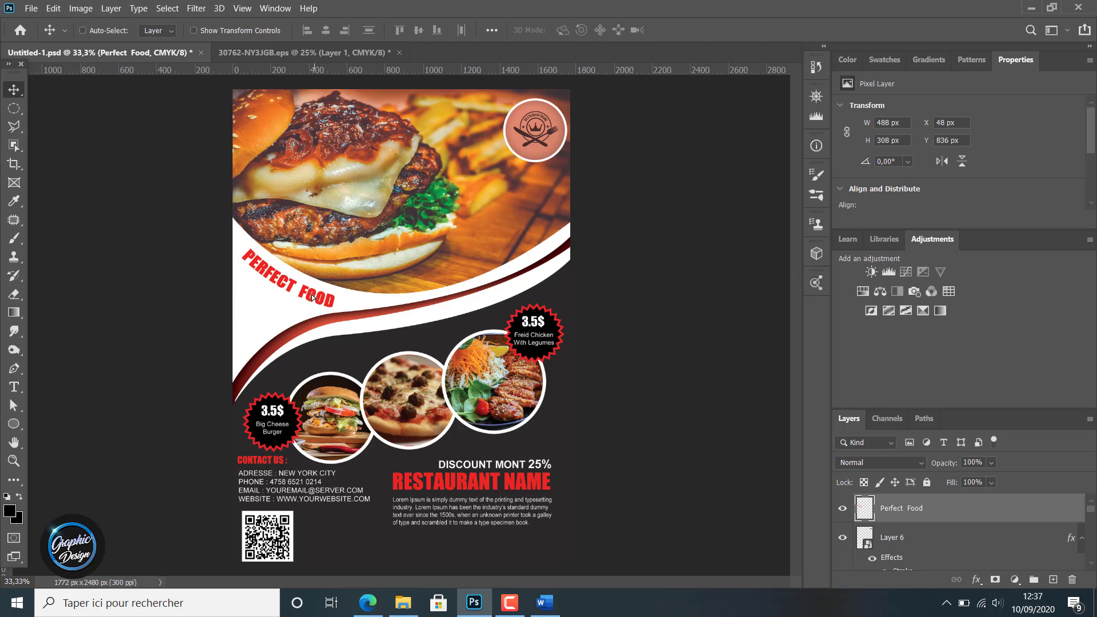
# - Move the rasterized headline along the white band and rotate it counterclockwise by about 2.45°
pyautogui.moveTo(314, 297); pyautogui.dragTo(321, 302)
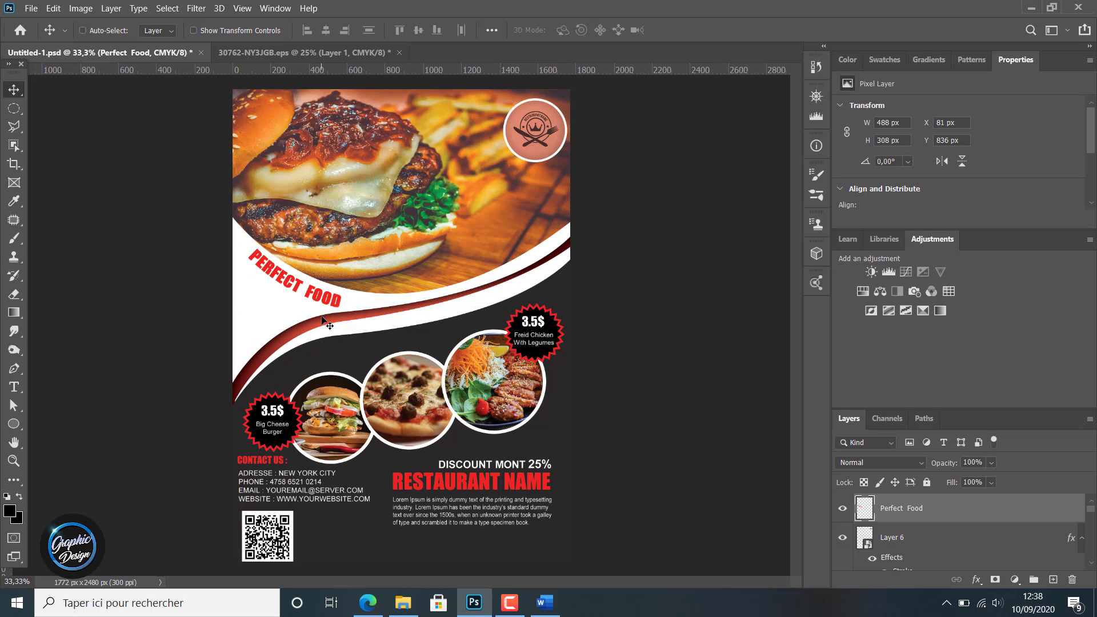
pyautogui.hotkey('ctrl', 't')
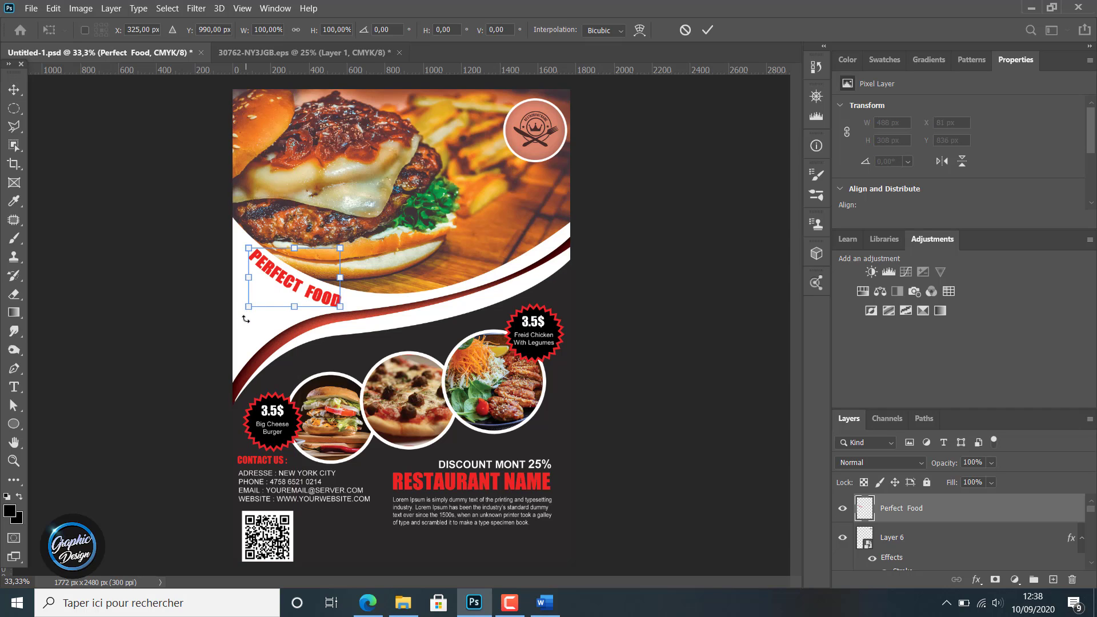
pyautogui.moveTo(246, 317); pyautogui.dragTo(249, 320)
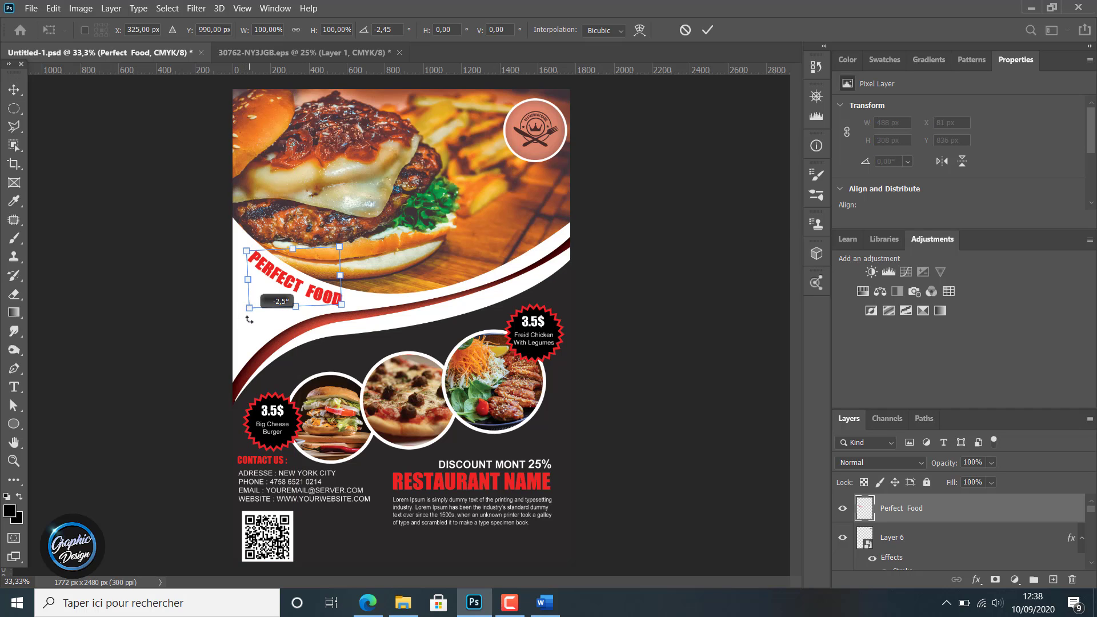
pyautogui.moveTo(303, 269); pyautogui.dragTo(312, 277)
pyautogui.press('Up')
pyautogui.press('Up')
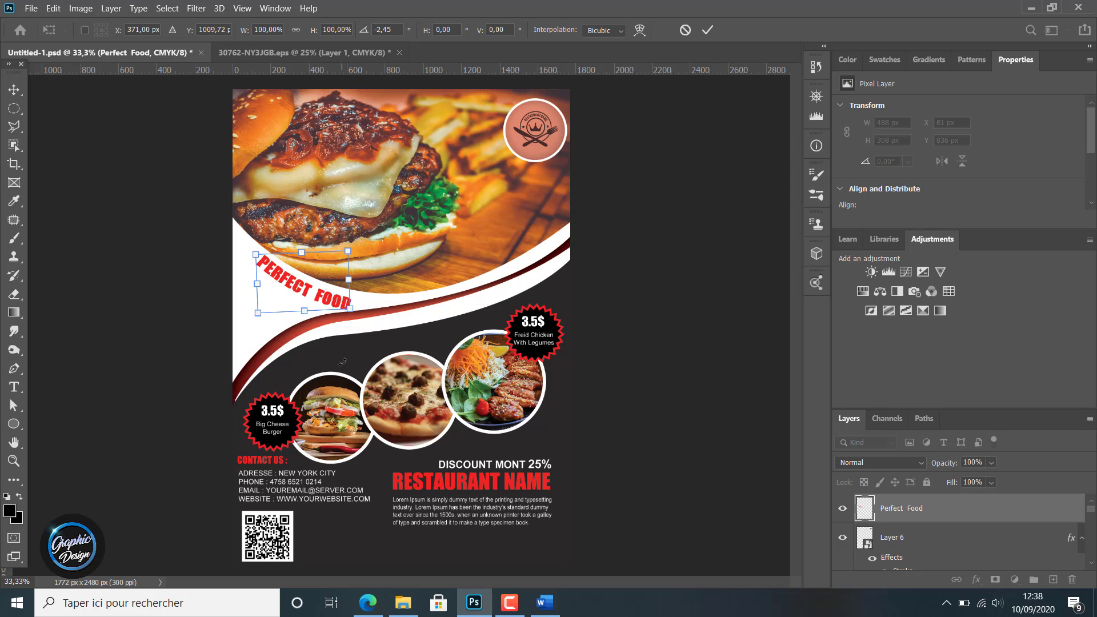
# - Nudge the headline's centre to about X 347 px, Y 992 px and bring its counterclockwise rotation to about 3.38°
pyautogui.press('Left')
pyautogui.press('Left')
pyautogui.press('Up')
pyautogui.press('Up')
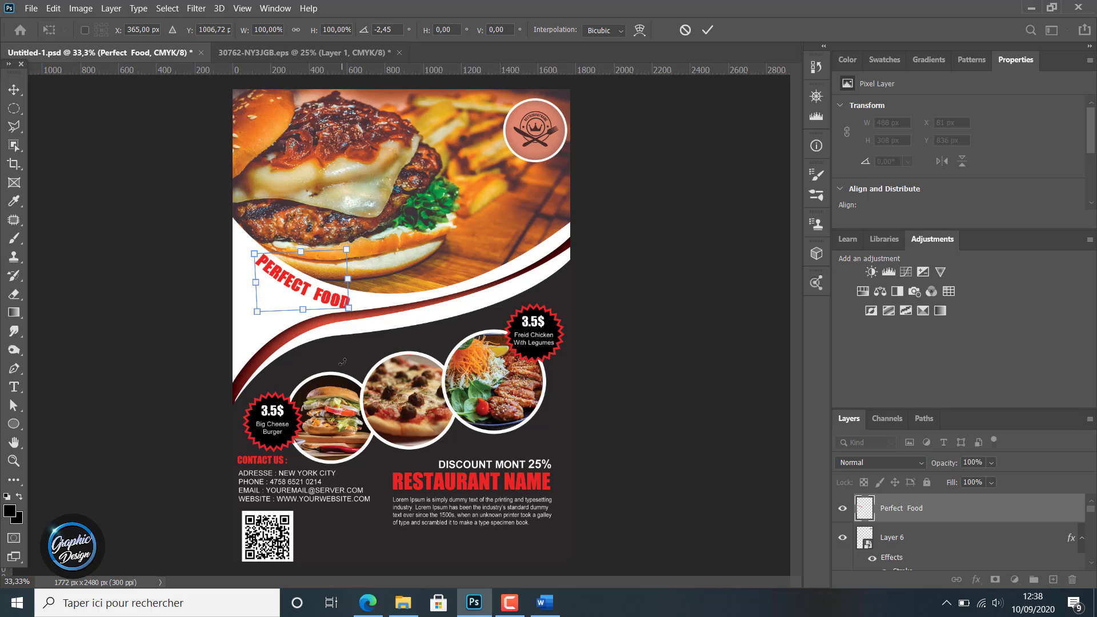
pyautogui.press('Up')
pyautogui.press('Up')
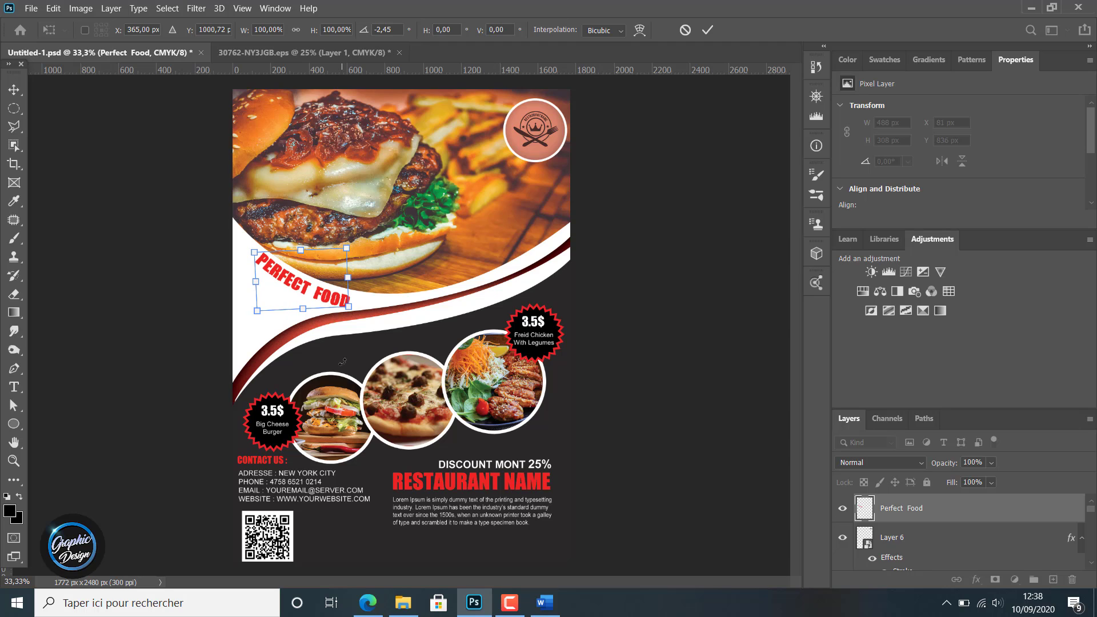
pyautogui.press('Left')
pyautogui.press('Up')
pyautogui.press('Left')
pyautogui.press('Up')
pyautogui.press('Left')
pyautogui.press('Up')
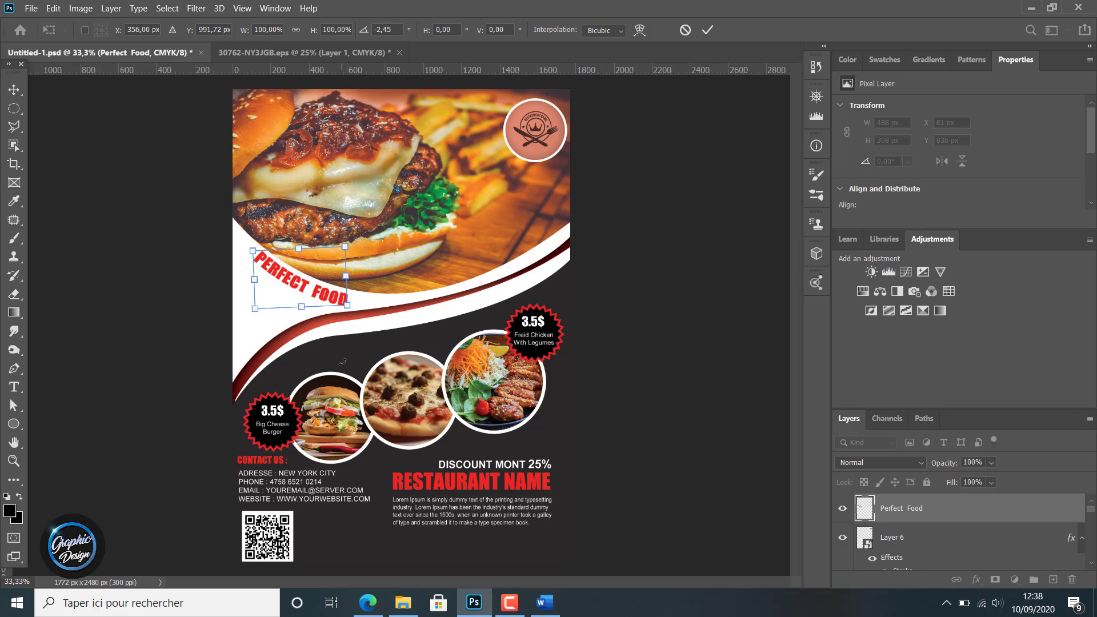
pyautogui.press('Left')
pyautogui.press('Left')
pyautogui.press('Left')
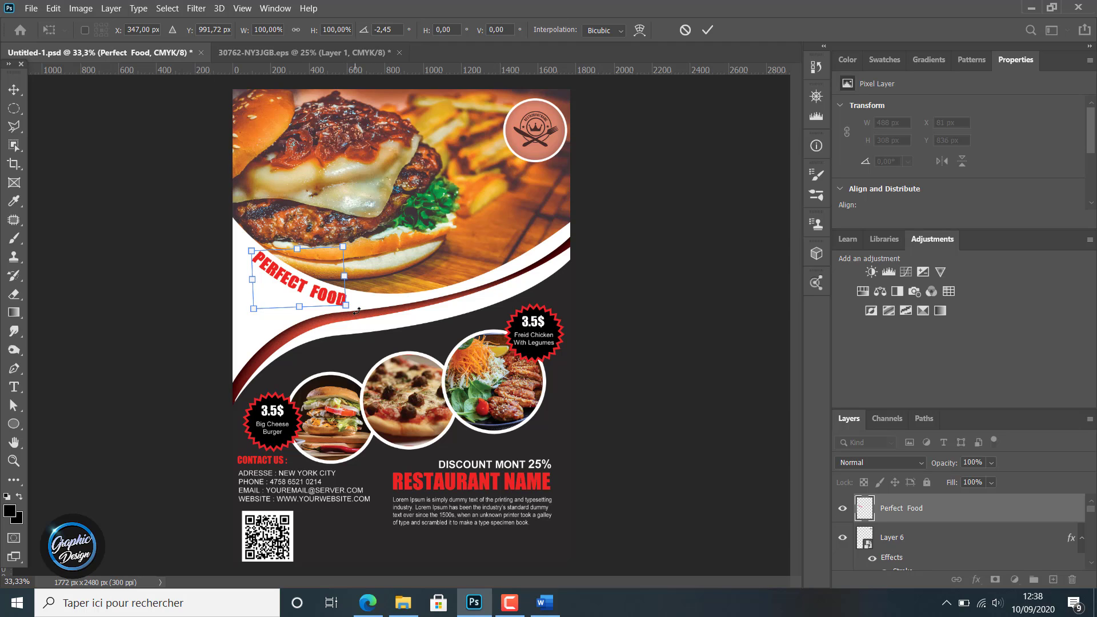
pyautogui.moveTo(357, 311); pyautogui.dragTo(356, 313)
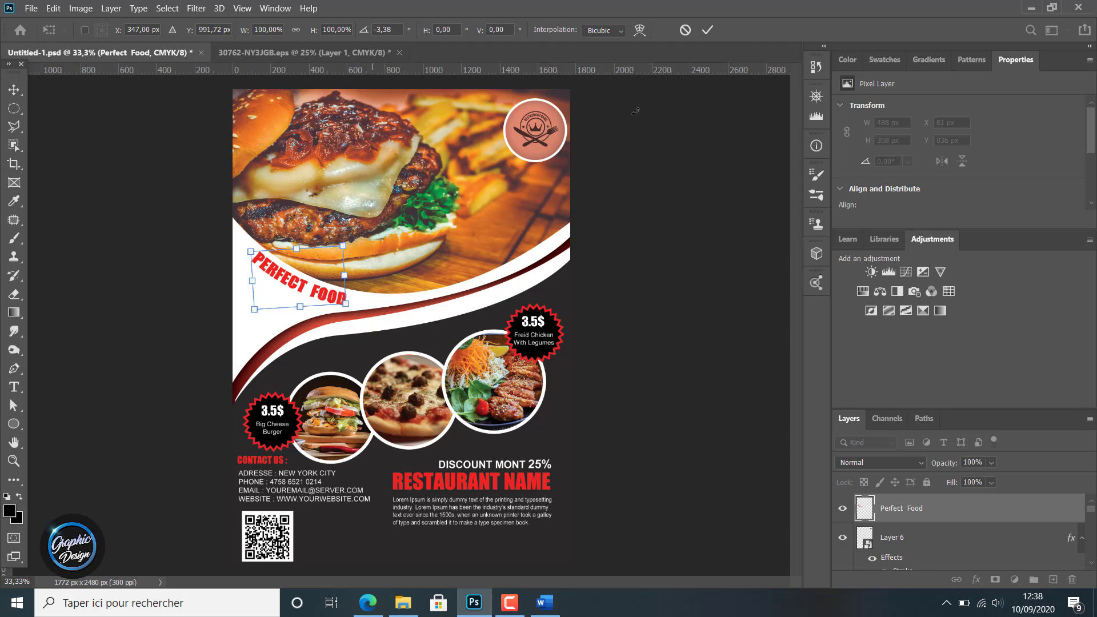
pyautogui.click(704, 33)
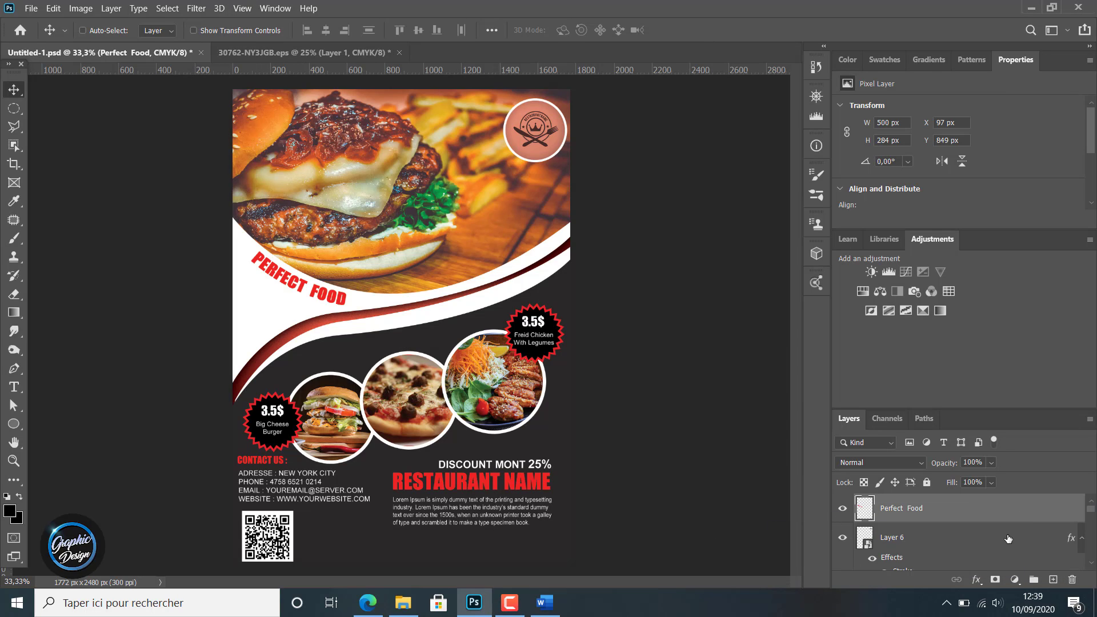
# - Undo the headline's recent moves, rotations and rasterization to get back to its editable type layer
pyautogui.hotkey('ctrl', 'z')
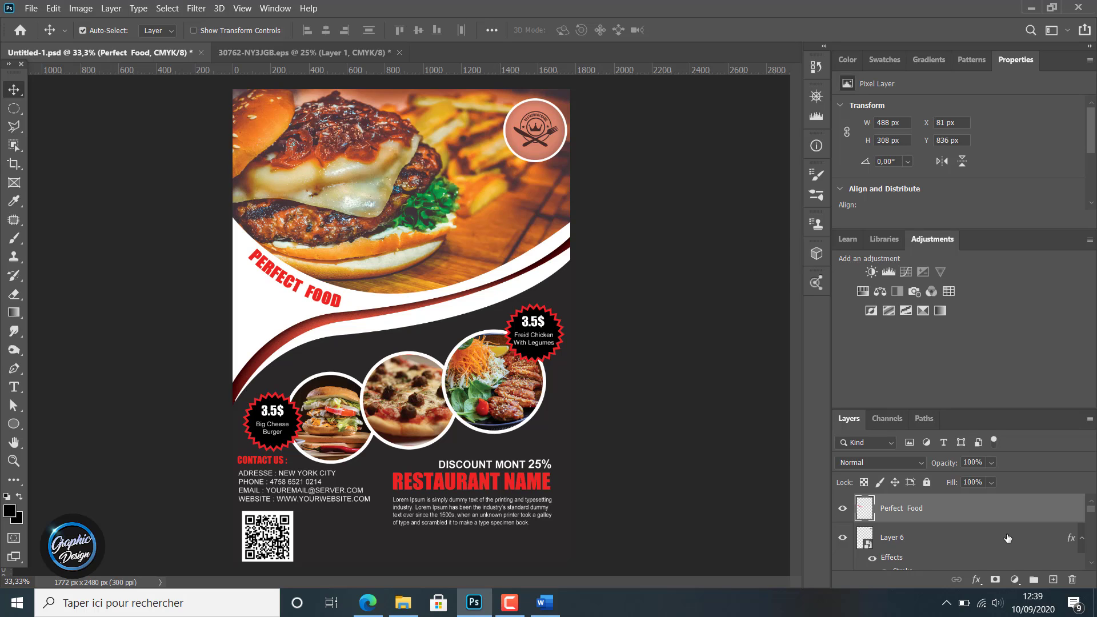
pyautogui.hotkey('shift', 'Left')
pyautogui.hotkey('shift', 'Left')
pyautogui.hotkey('shift', 'Left')
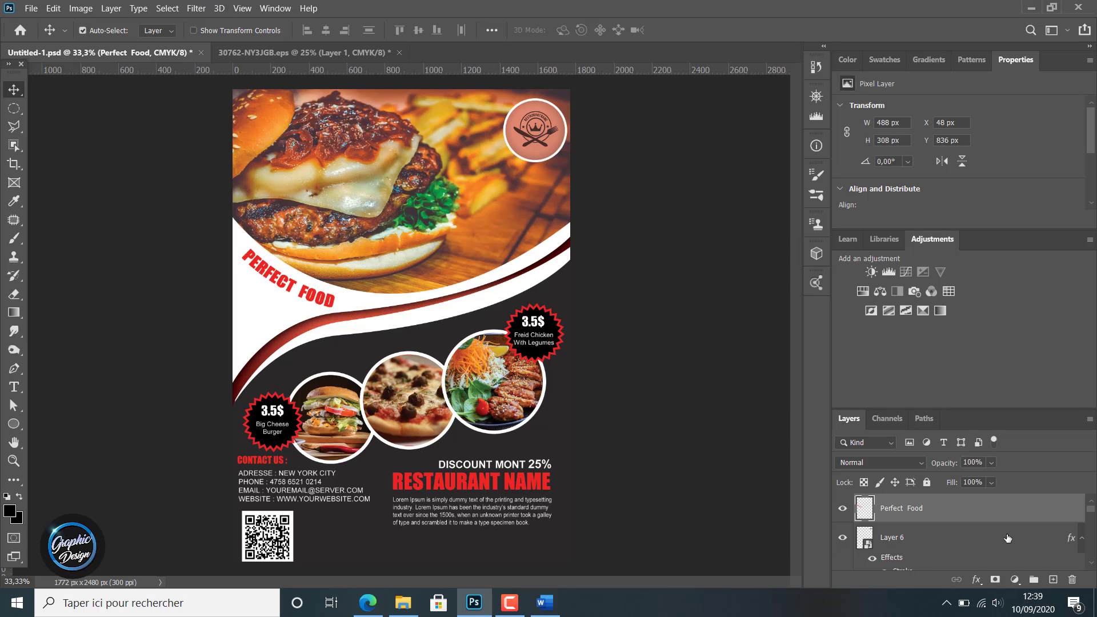
pyautogui.hotkey('ctrl', 'z')
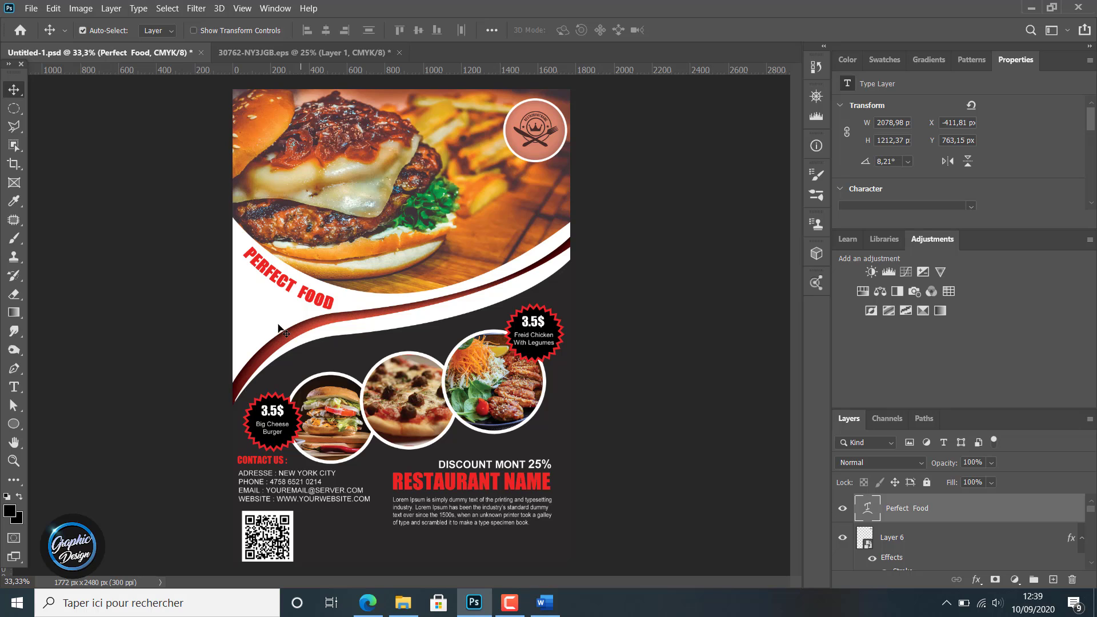
# - Recolor the word "PERFECT" in the headline to near-black #020202
pyautogui.press('t')
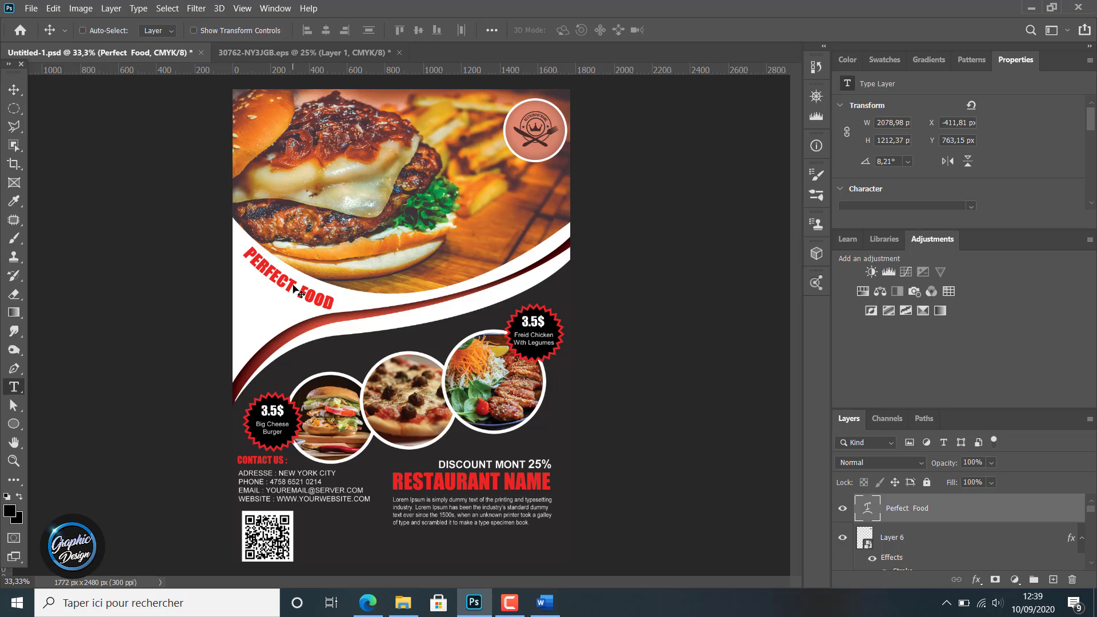
pyautogui.doubleClick(294, 288)
pyautogui.moveTo(295, 287); pyautogui.dragTo(222, 240)
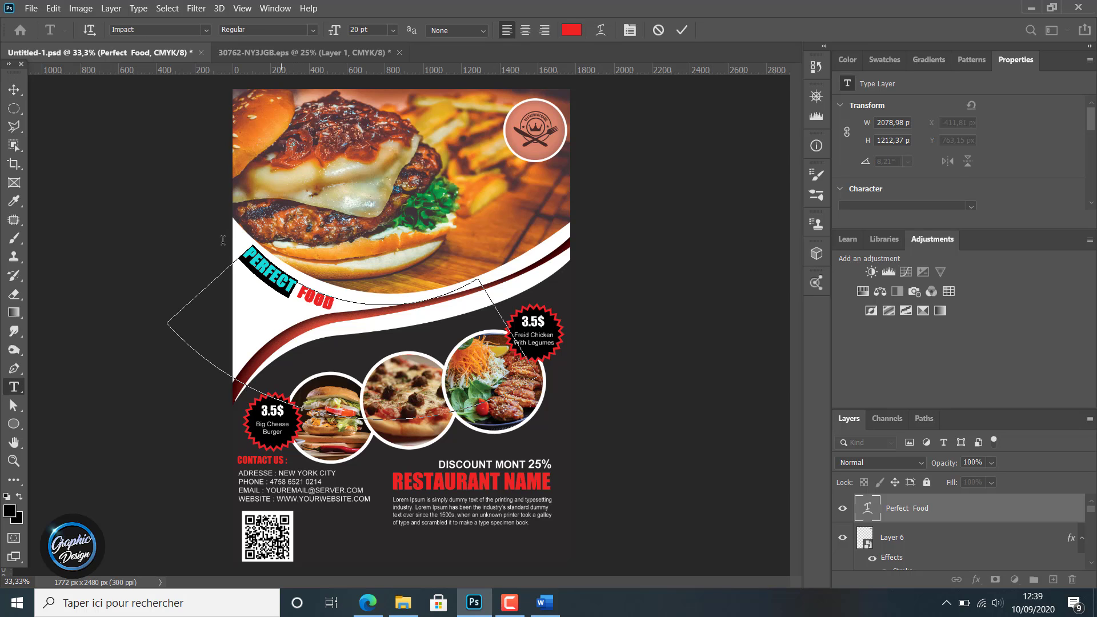
pyautogui.click(574, 28)
pyautogui.moveTo(542, 188); pyautogui.dragTo(523, 345)
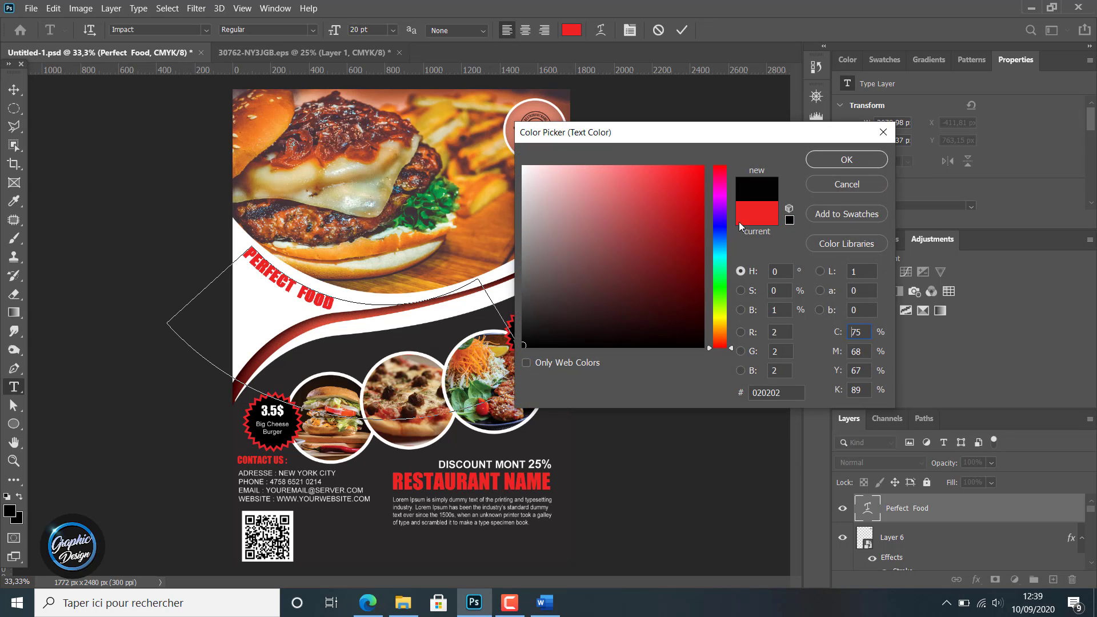
pyautogui.click(846, 160)
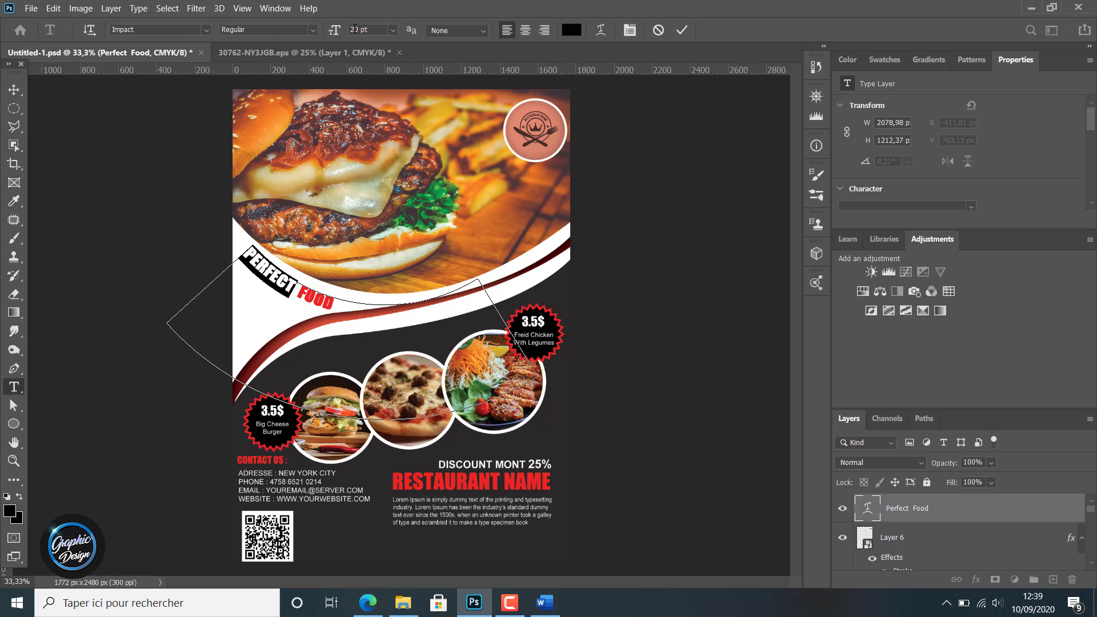
pyautogui.click(682, 29)
pyautogui.press('v')
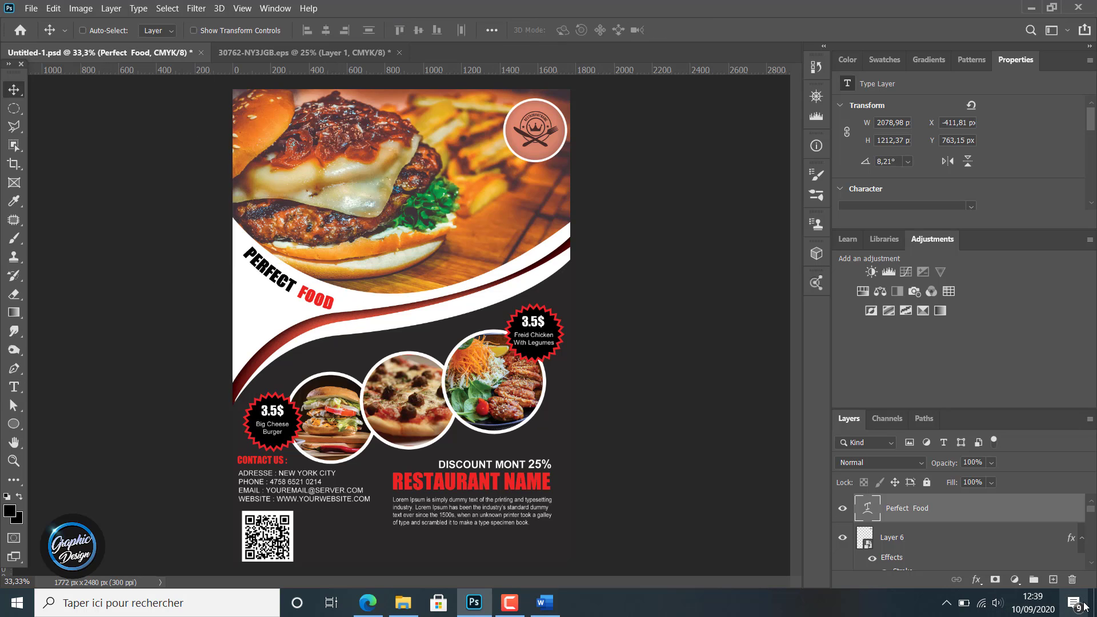
# - Rasterize the two-colored "PERFECT FOOD" type layer
pyautogui.press('ctrl')
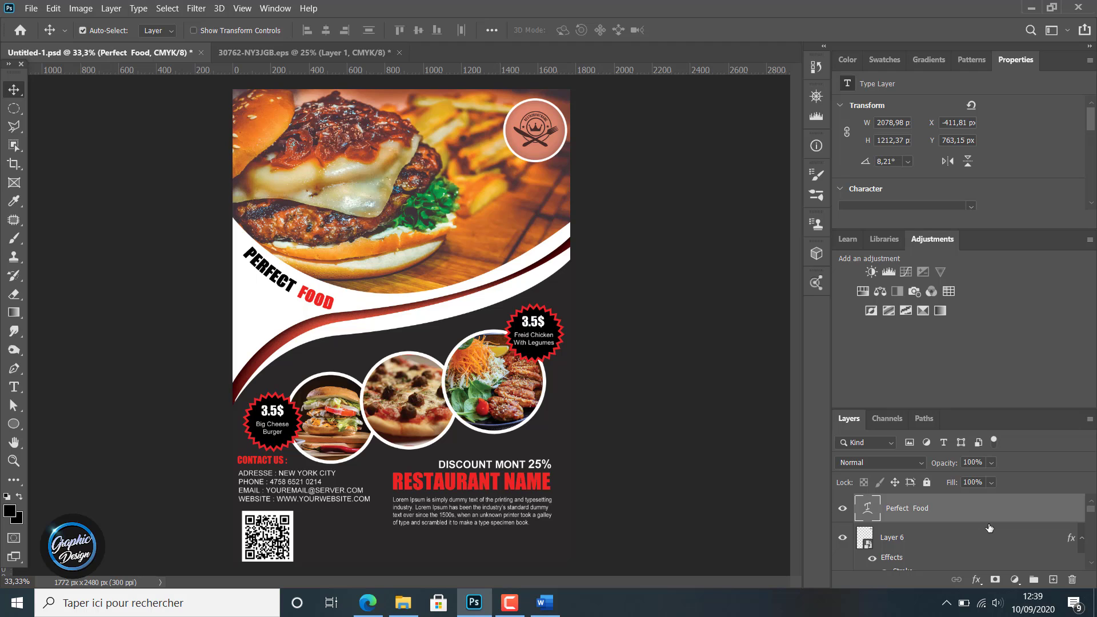
pyautogui.hotkey('ctrl', 't')
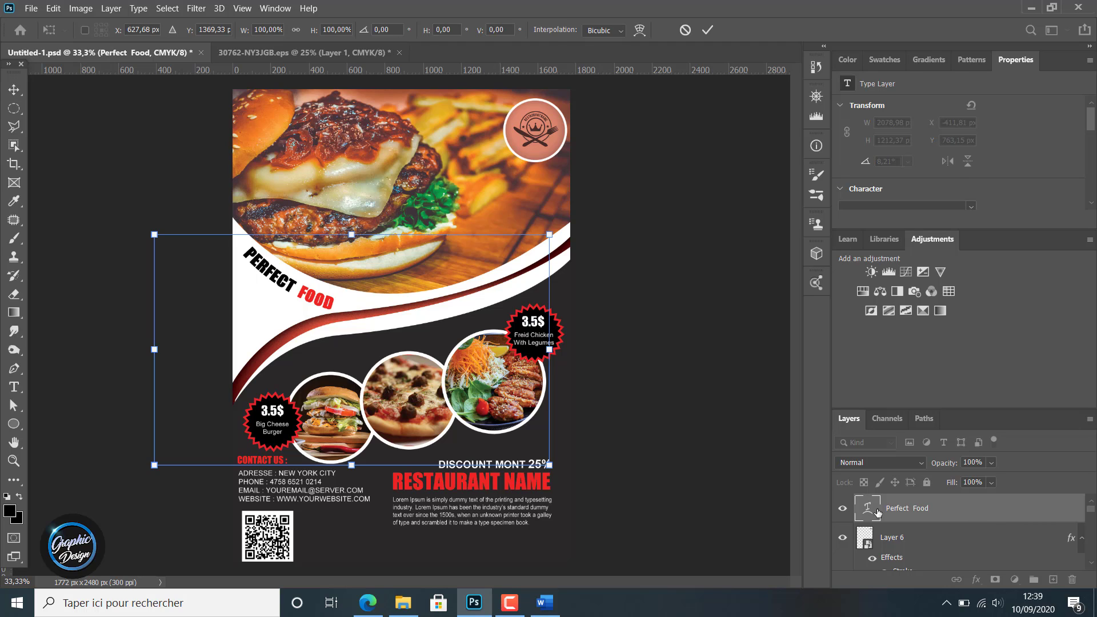
pyautogui.moveTo(559, 476)
pyautogui.mouseDown()
pyautogui.moveTo(594, 449)
pyautogui.moveTo(559, 476)
pyautogui.mouseUp()
pyautogui.press('Return')
pyautogui.rightClick(917, 510)
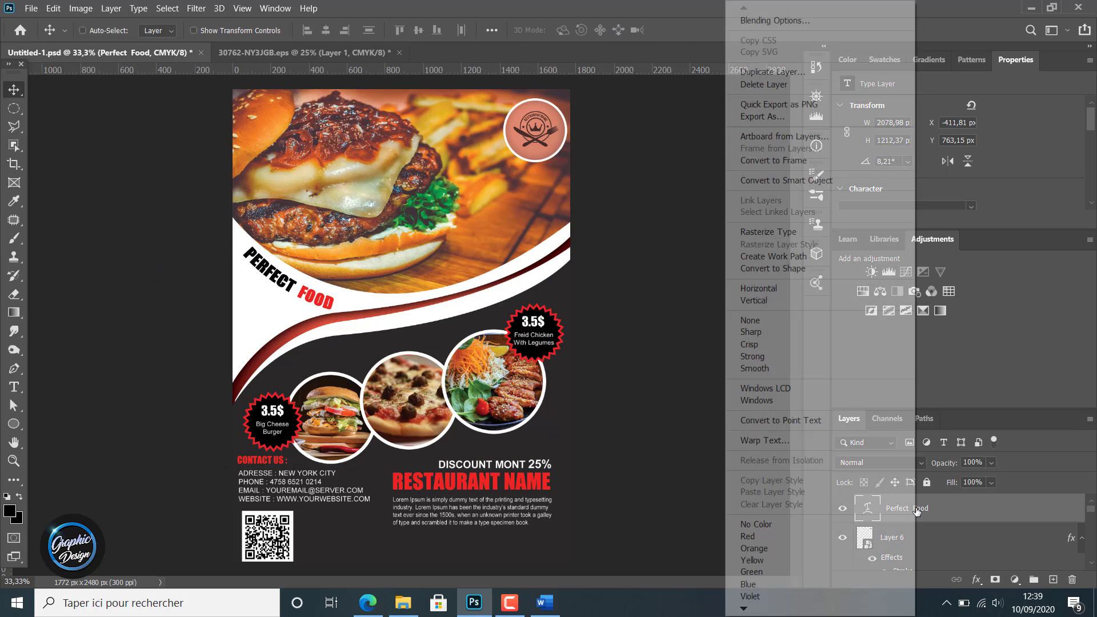
pyautogui.click(768, 231)
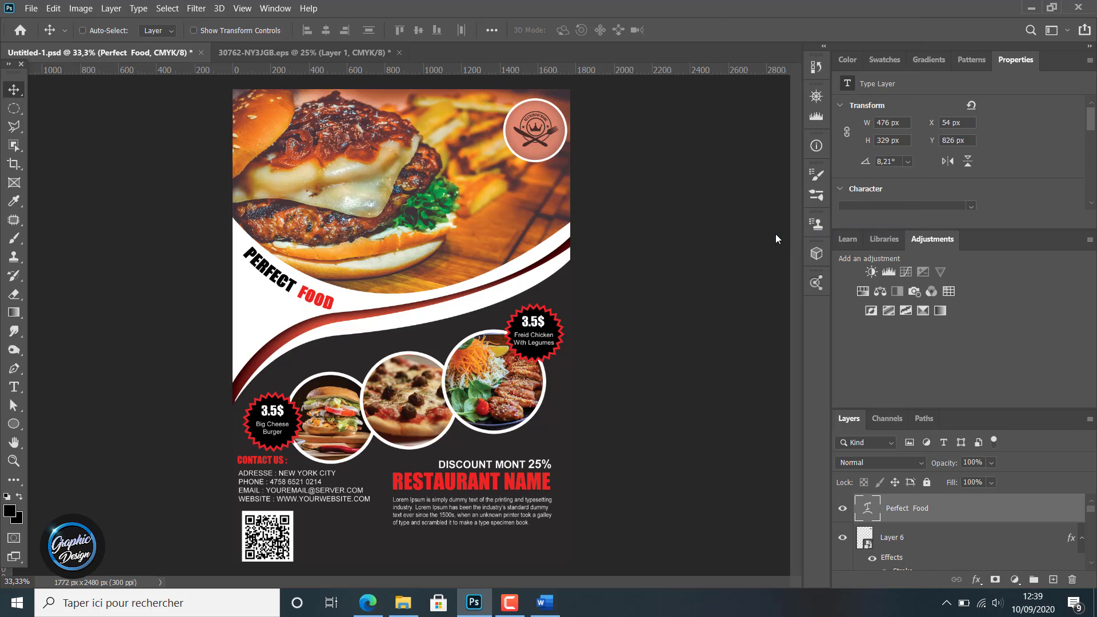
# - Rotate the headline counterclockwise by about 7.29° and move its centre to about X 332 px, Y 1008 px
pyautogui.hotkey('ctrl', 't')
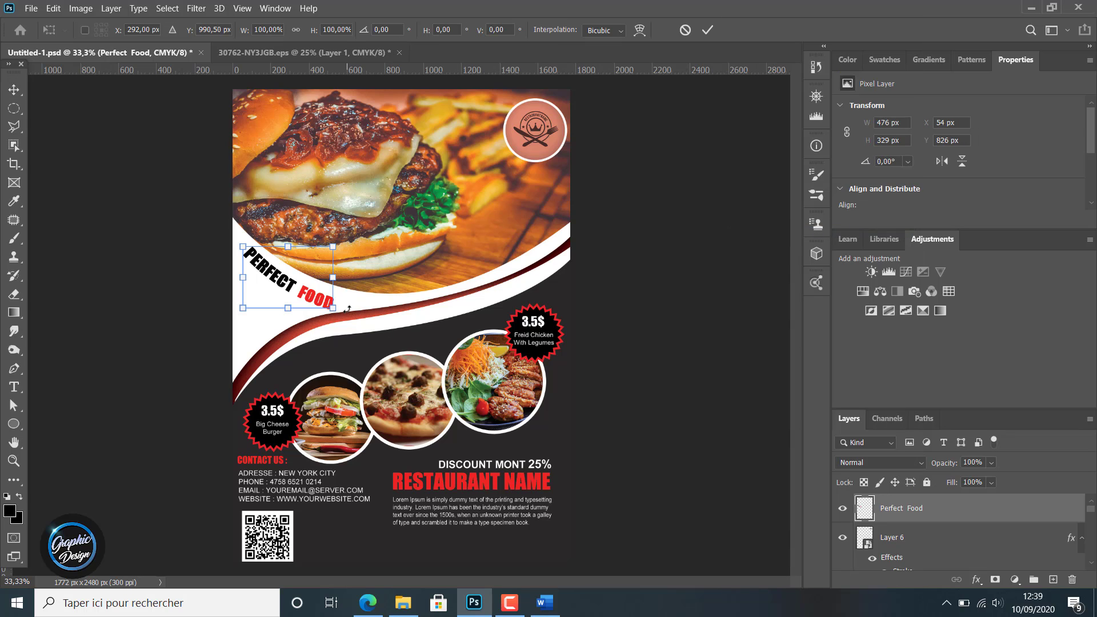
pyautogui.moveTo(348, 309); pyautogui.dragTo(350, 303)
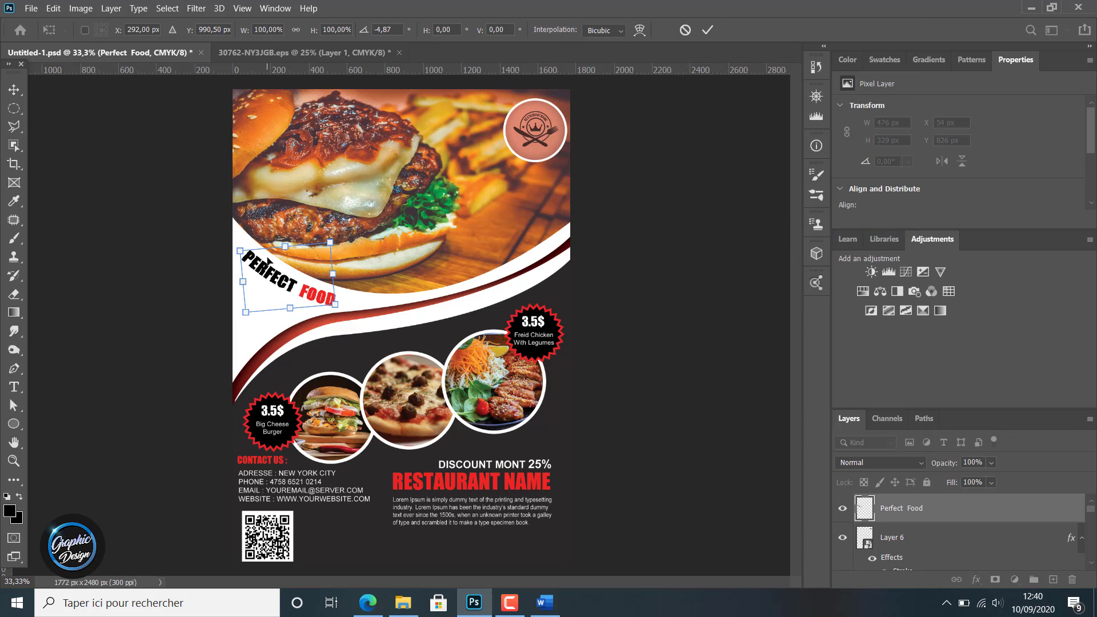
pyautogui.moveTo(268, 261); pyautogui.dragTo(276, 262)
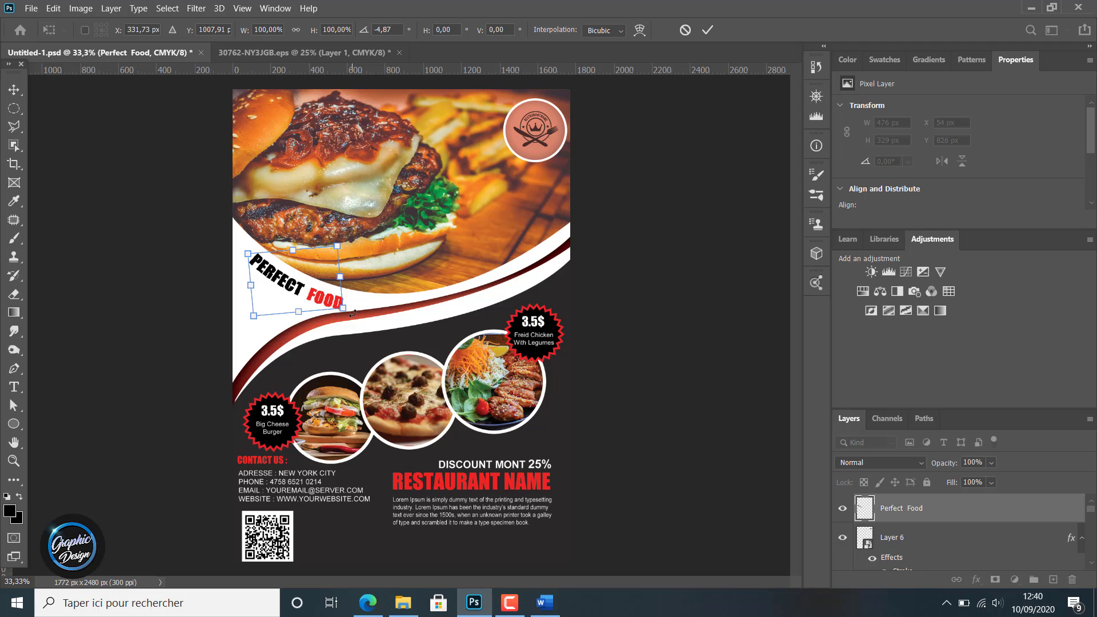
pyautogui.moveTo(353, 313); pyautogui.dragTo(354, 310)
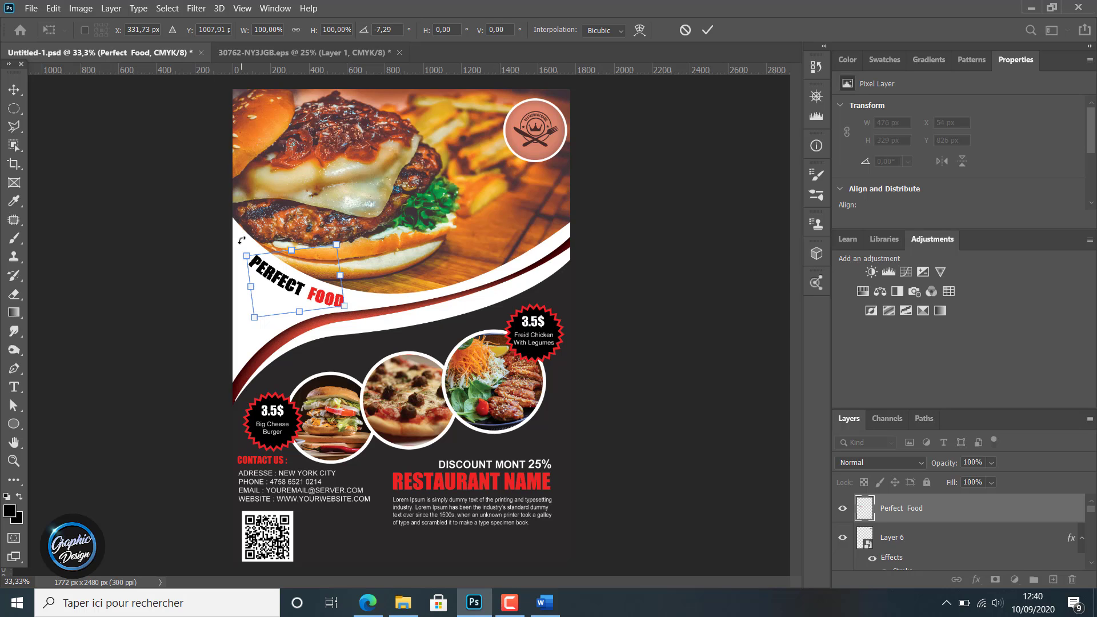
pyautogui.click(708, 30)
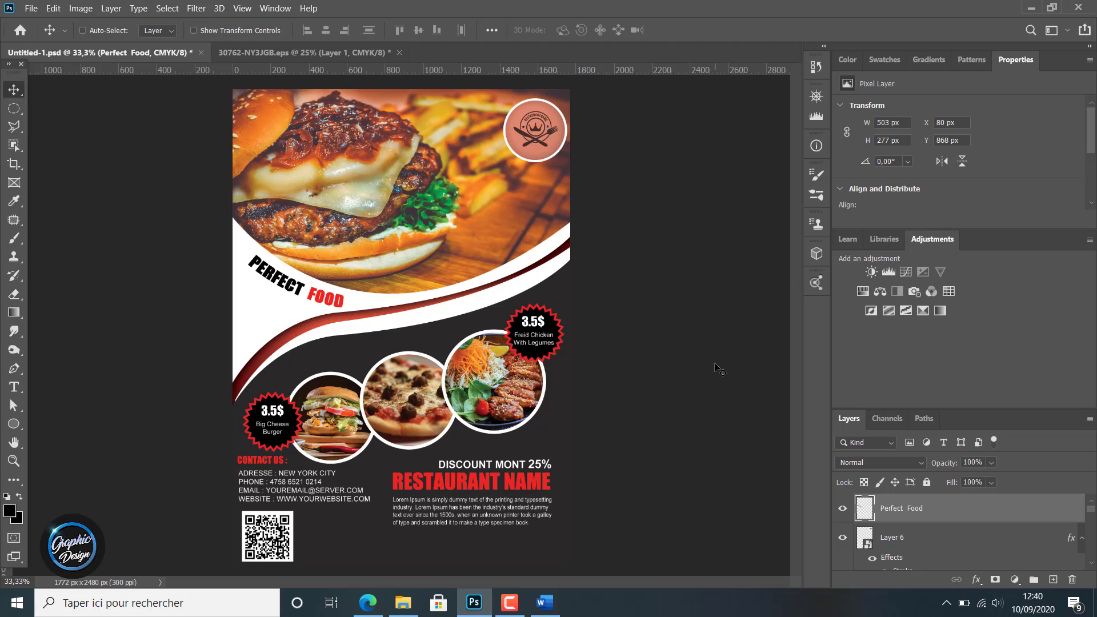
# - Nudge the headline closer to the burger photo's curved edge, to X 89 px, Y 838 px
pyautogui.press('Up')
pyautogui.press('Up')
pyautogui.press('Up')
pyautogui.press('Up')
pyautogui.press('Up')
pyautogui.press('Up')
pyautogui.press('Up')
pyautogui.press('Up')
pyautogui.press('Up')
pyautogui.press('Up')
pyautogui.press('Up')
pyautogui.press('Up')
pyautogui.press('Right')
pyautogui.press('Right')
pyautogui.press('Right')
pyautogui.press('Right')
pyautogui.press('Right')
pyautogui.press('Right')
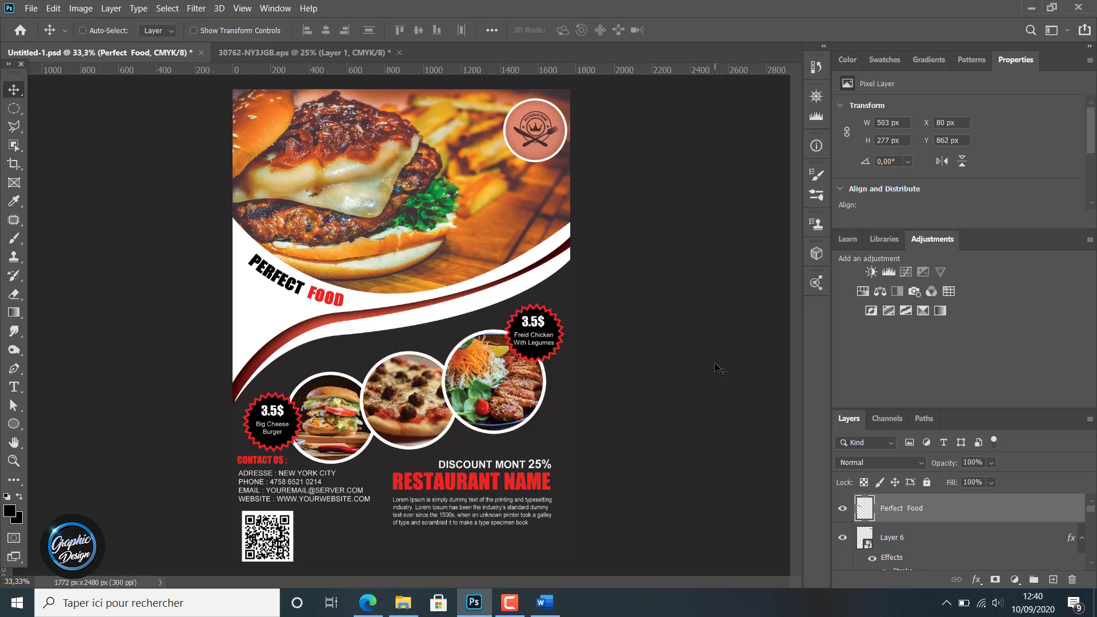
pyautogui.press('Right')
pyautogui.press('Right')
pyautogui.press('Right')
pyautogui.press('Right')
pyautogui.press('Right')
pyautogui.press('Right')
pyautogui.press('Right')
pyautogui.press('Right')
pyautogui.press('Right')
pyautogui.press('Up')
pyautogui.press('Up')
pyautogui.press('Up')
pyautogui.press('Up')
pyautogui.press('Up')
pyautogui.press('Up')
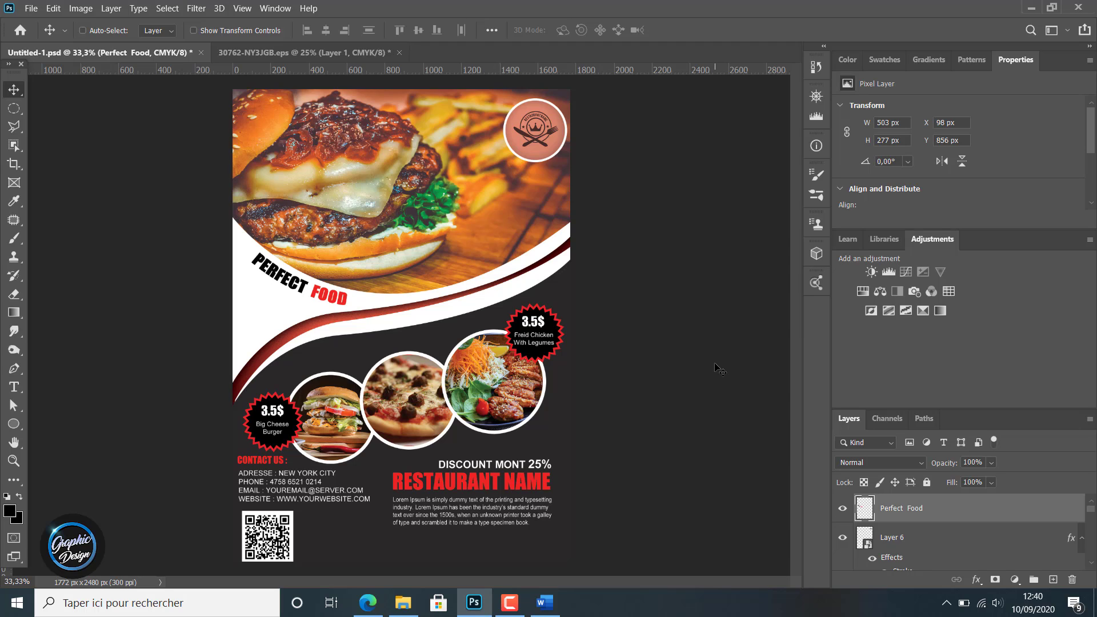
pyautogui.press('Up')
pyautogui.press('Up')
pyautogui.press('Up')
pyautogui.press('Up')
pyautogui.press('Up')
pyautogui.press('Up')
pyautogui.press('Up')
pyautogui.press('Up')
pyautogui.press('Up')
pyautogui.press('Up')
pyautogui.press('Up')
pyautogui.press('Up')
pyautogui.press('Up')
pyautogui.press('Up')
pyautogui.press('Up')
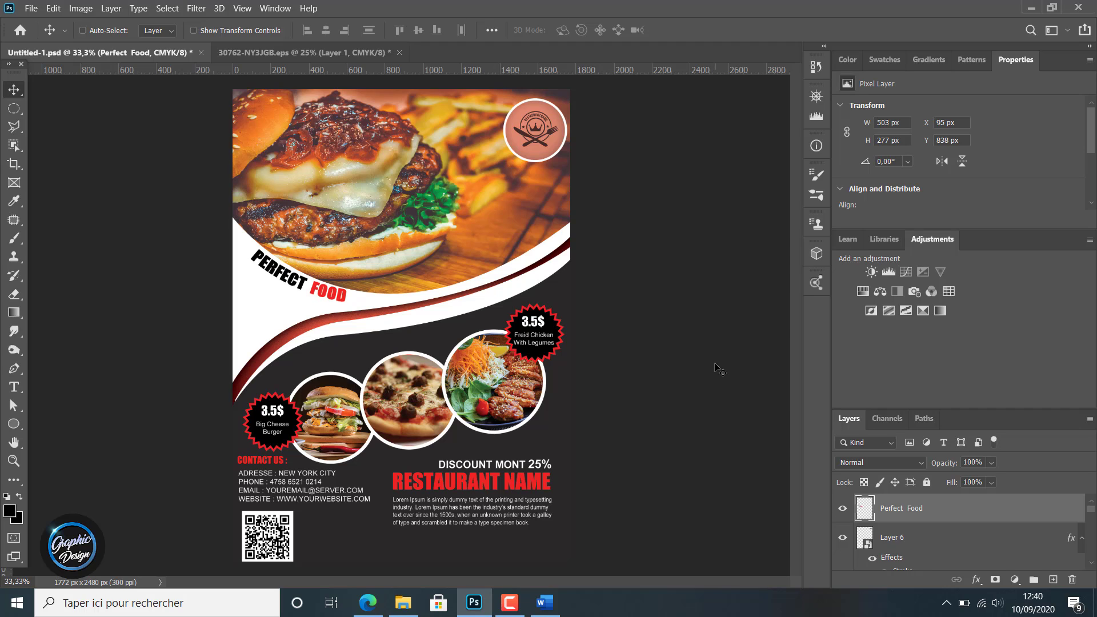
pyautogui.press('Left')
pyautogui.press('Left')
pyautogui.press('Left')
pyautogui.press('Up')
pyautogui.press('Up')
pyautogui.press('Up')
pyautogui.press('Up')
pyautogui.press('Up')
pyautogui.press('Up')
pyautogui.press('Up')
pyautogui.press('Up')
pyautogui.press('Up')
pyautogui.press('Up')
pyautogui.press('Up')
pyautogui.press('Up')
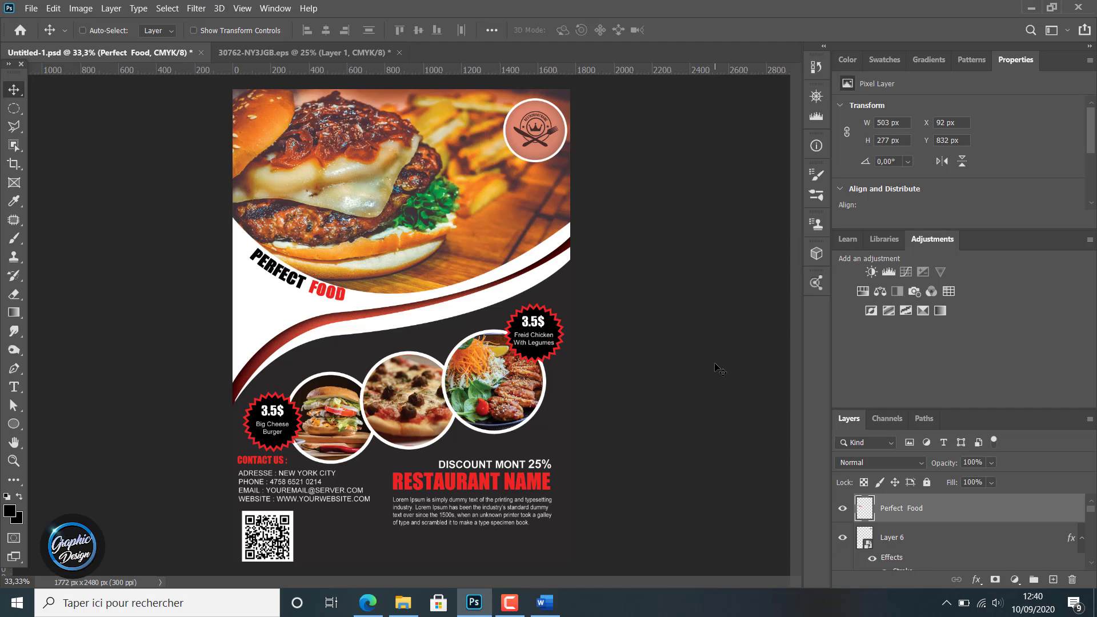
pyautogui.press('Left')
pyautogui.press('Left')
pyautogui.press('Left')
pyautogui.press('Down')
pyautogui.press('Down')
pyautogui.press('Down')
pyautogui.press('Down')
pyautogui.press('Down')
pyautogui.press('Down')
pyautogui.press('Down')
pyautogui.press('Down')
pyautogui.press('Down')
pyautogui.press('Down')
pyautogui.press('Down')
pyautogui.press('Down')
pyautogui.press('Down')
pyautogui.press('Down')
pyautogui.press('Down')
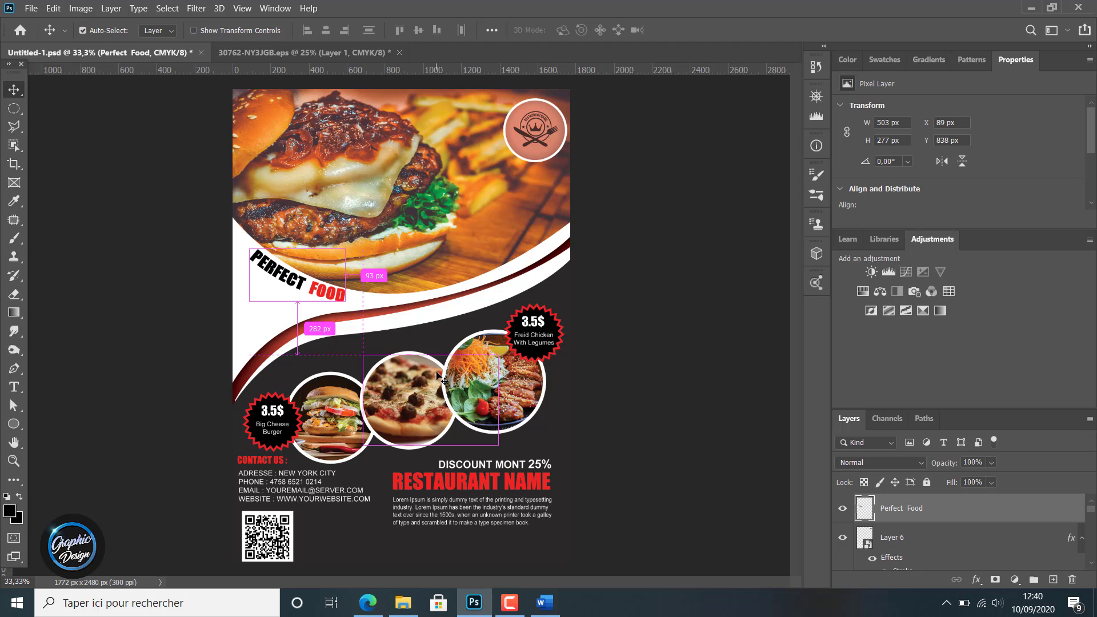
# - Rotate the headline clockwise by about 0.69° to follow the photo's curve
pyautogui.hotkey('ctrl', 't')
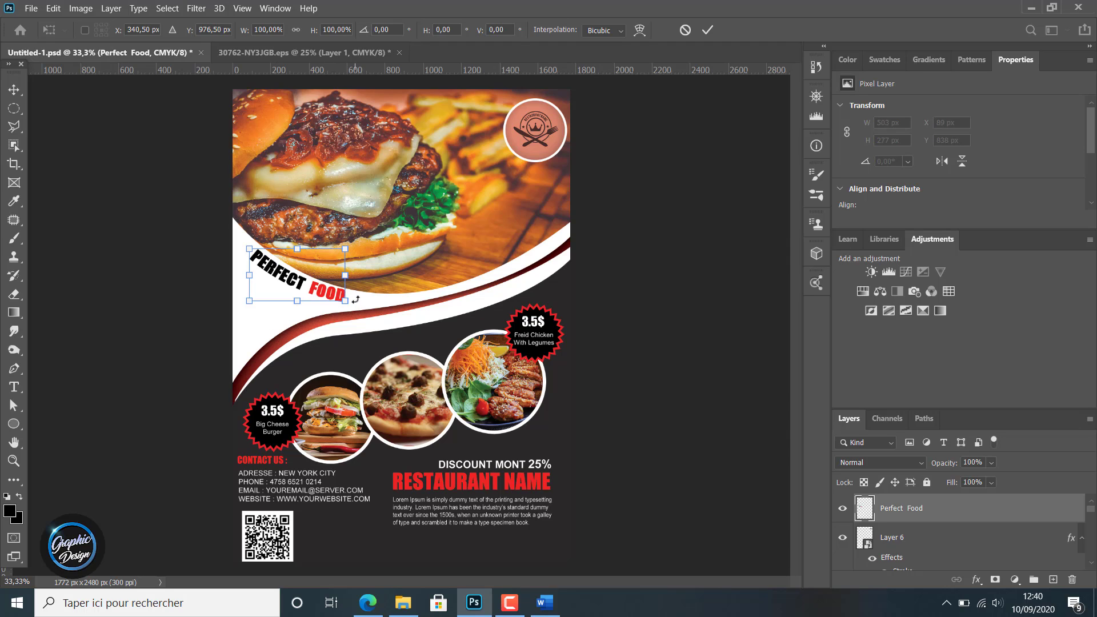
pyautogui.moveTo(355, 301); pyautogui.dragTo(354, 300)
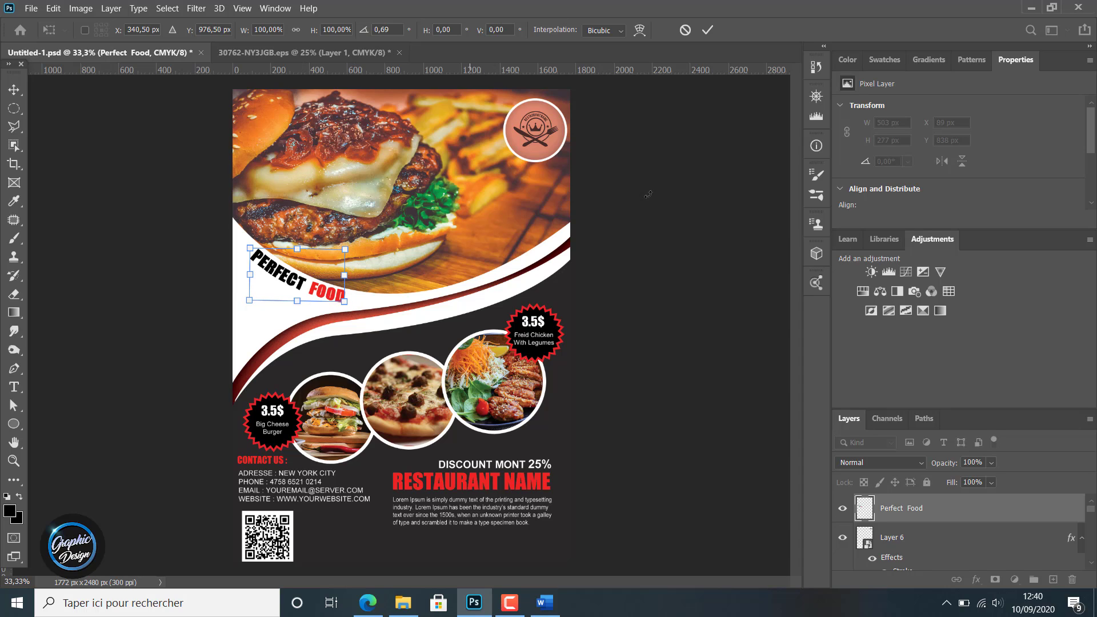
pyautogui.click(708, 30)
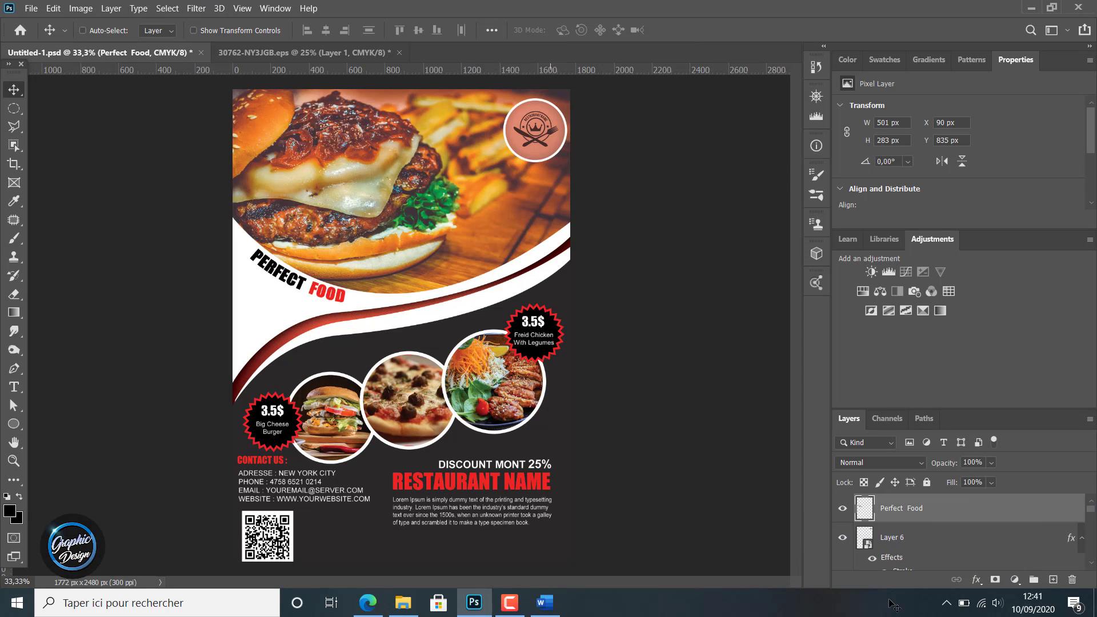
pyautogui.scroll(-3, 934, 544)
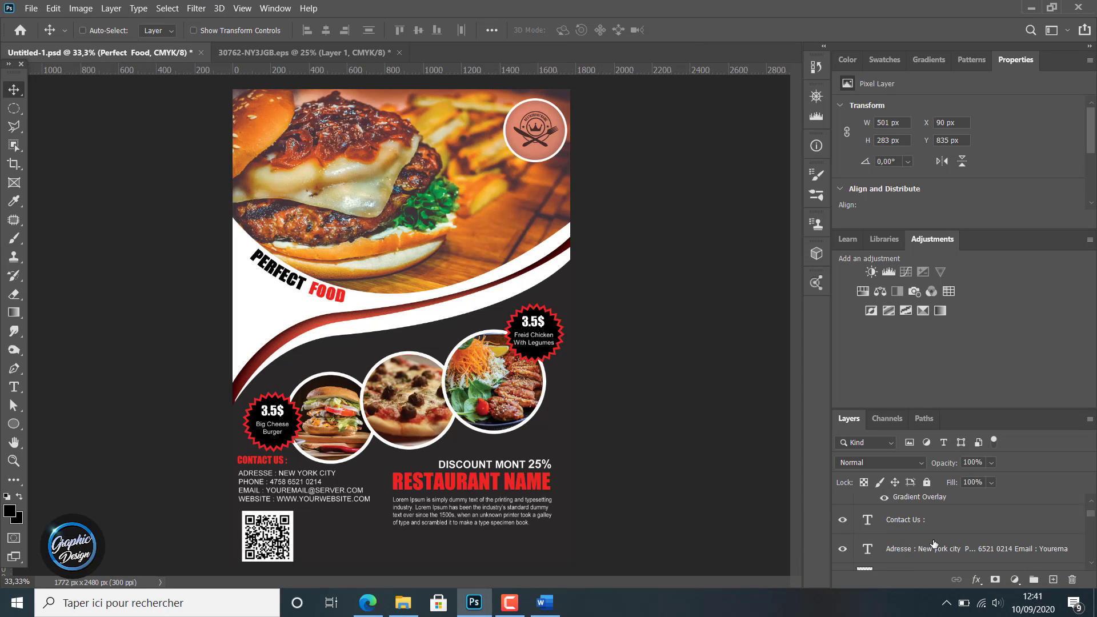